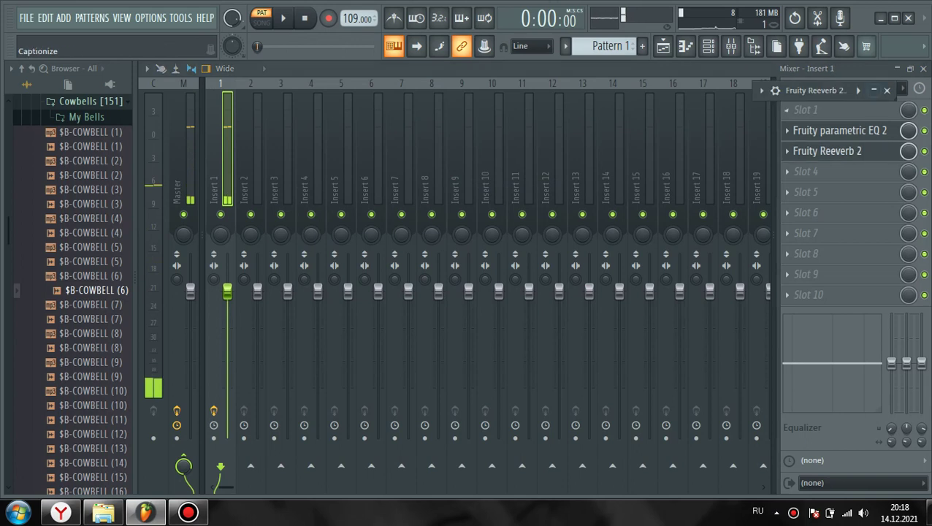
Bring the Fruity Reeverb 2 window into view, close it, and play the pattern to hear the cowbell
drag(698, 91, 362, 255)
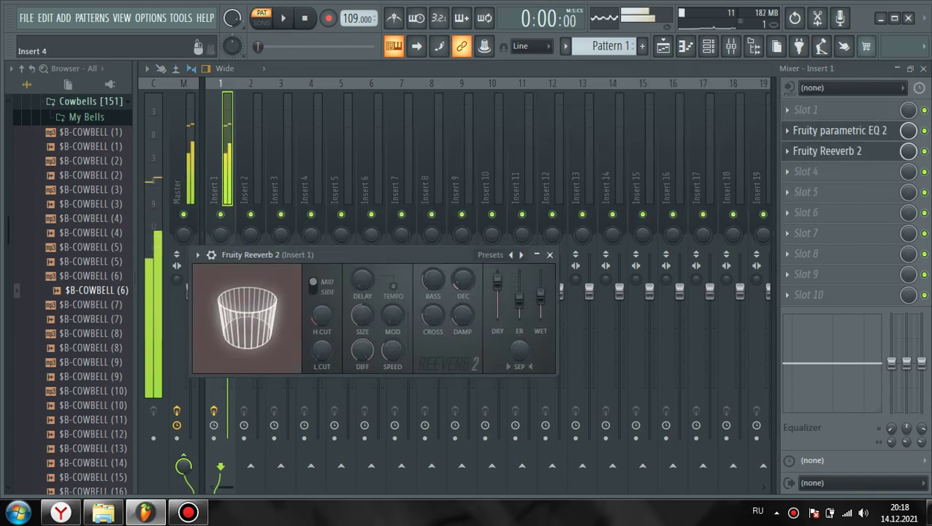
click(550, 255)
key(space)
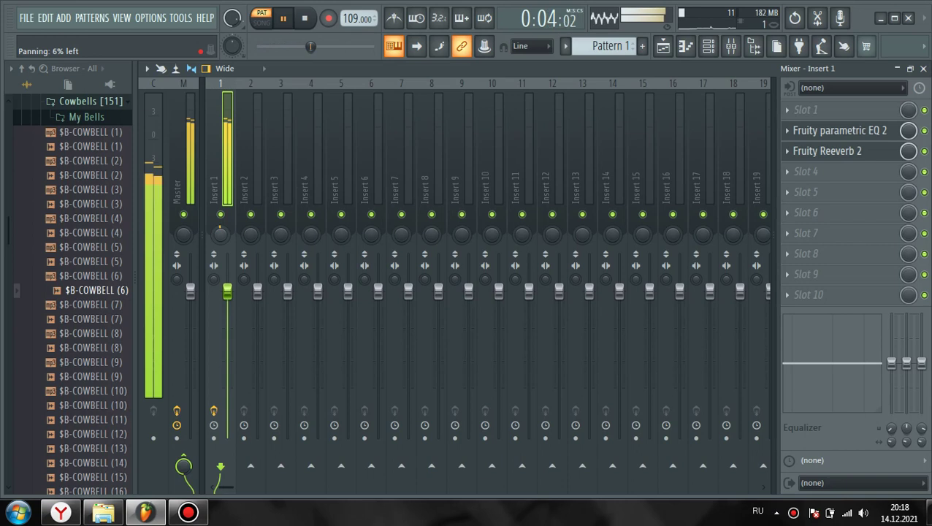
Load Kickstart into slot 7 of Insert 1 with the third ducking curve at 1/4, and raise the track's volume slightly
click(788, 232)
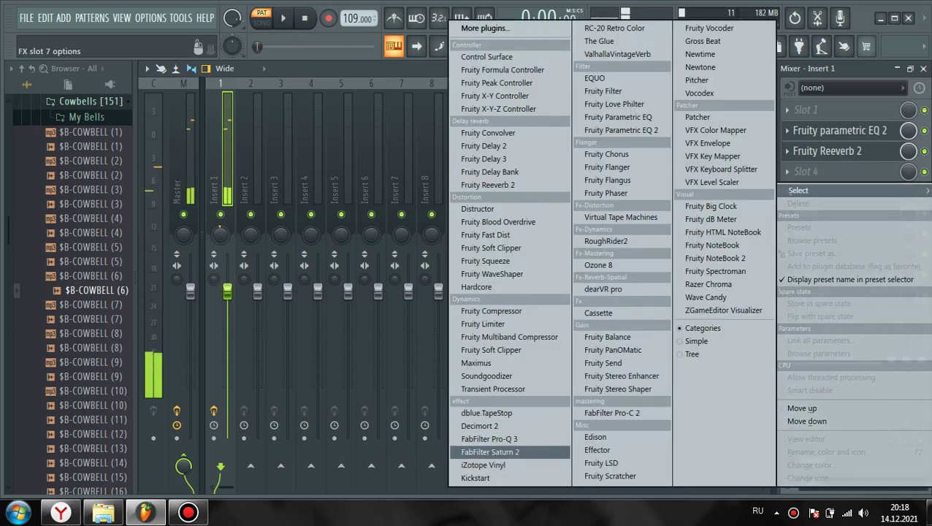
click(476, 478)
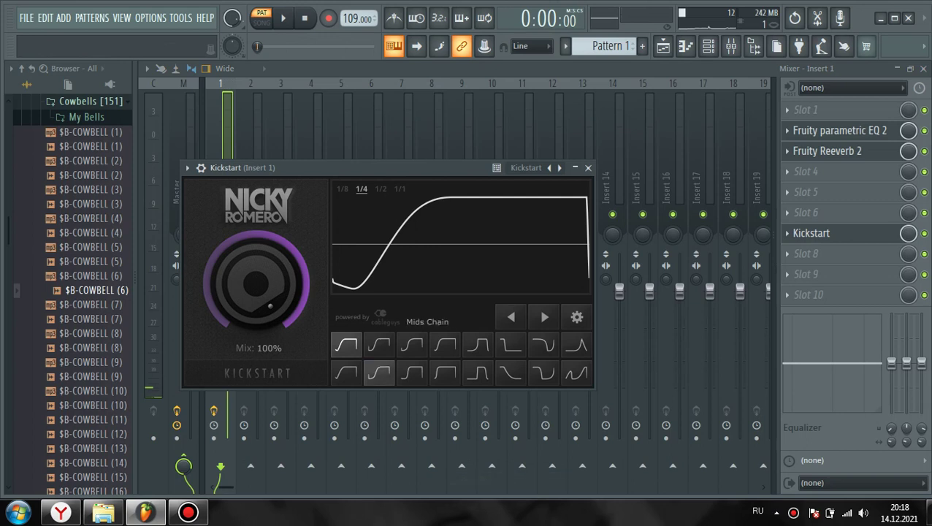
click(412, 345)
key(space)
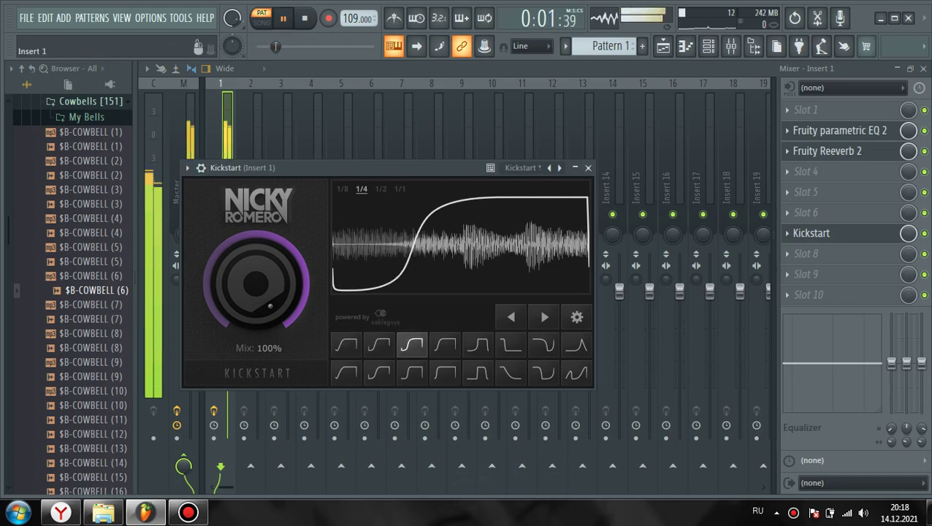
click(588, 169)
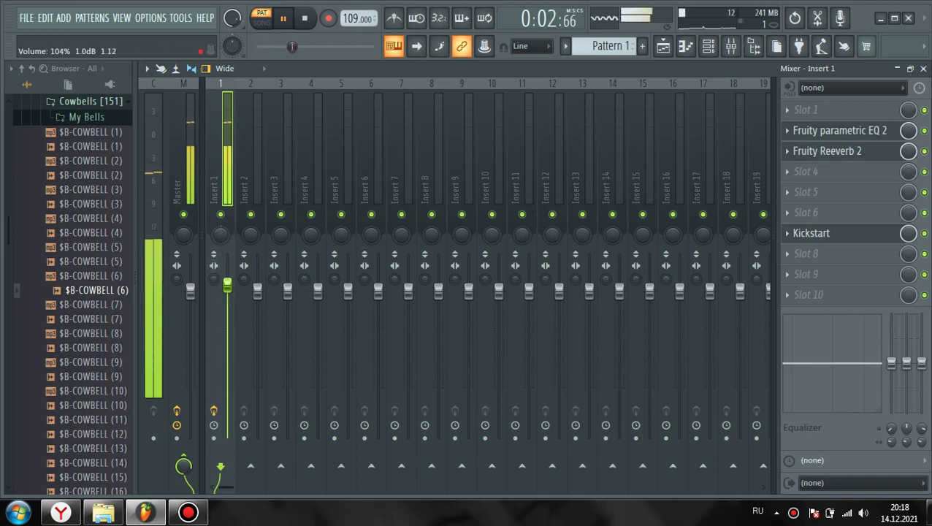
drag(228, 286, 227, 281)
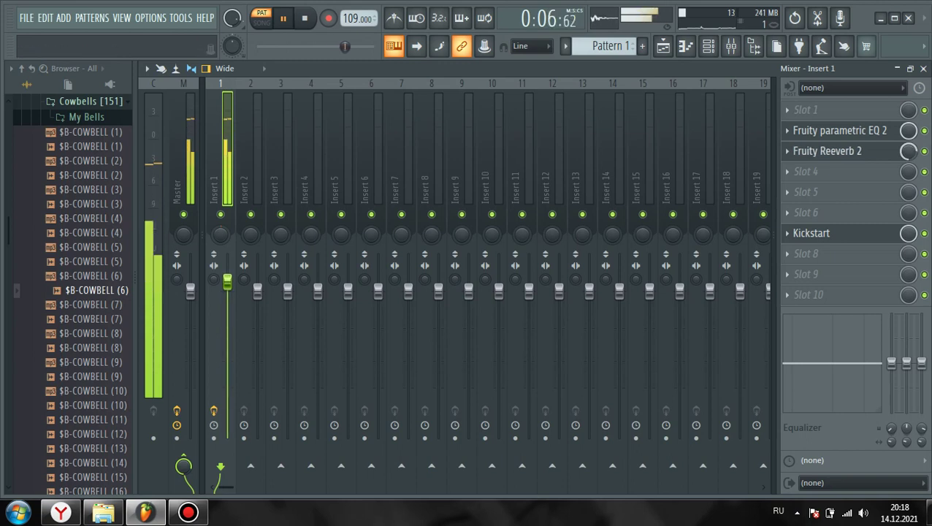
Close the mixer, show the channel rack, and open the Kick your ebalo folder among the drum kit samples
click(924, 68)
click(747, 241)
click(708, 46)
key(space)
scroll(89, 226, up, 4)
click(89, 226)
scroll(89, 219, down, 2)
click(86, 204)
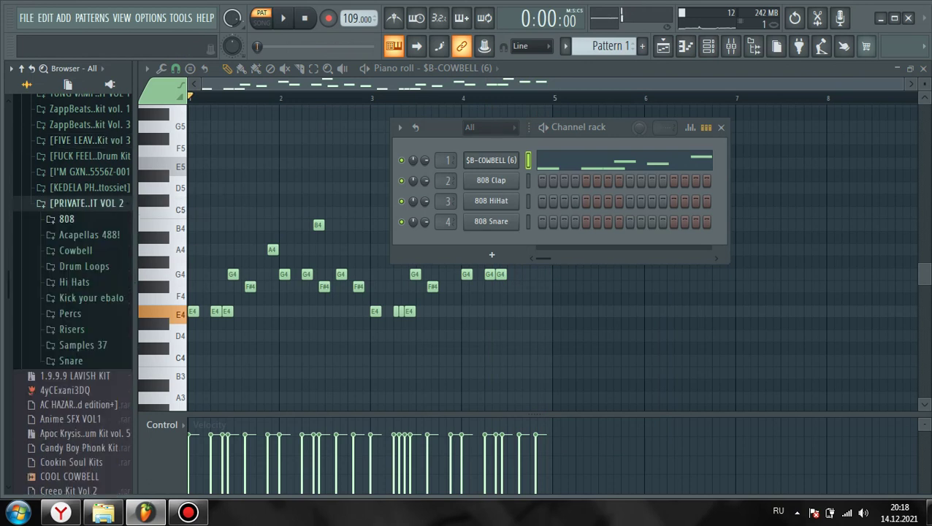
scroll(73, 241, down, 2)
click(88, 211)
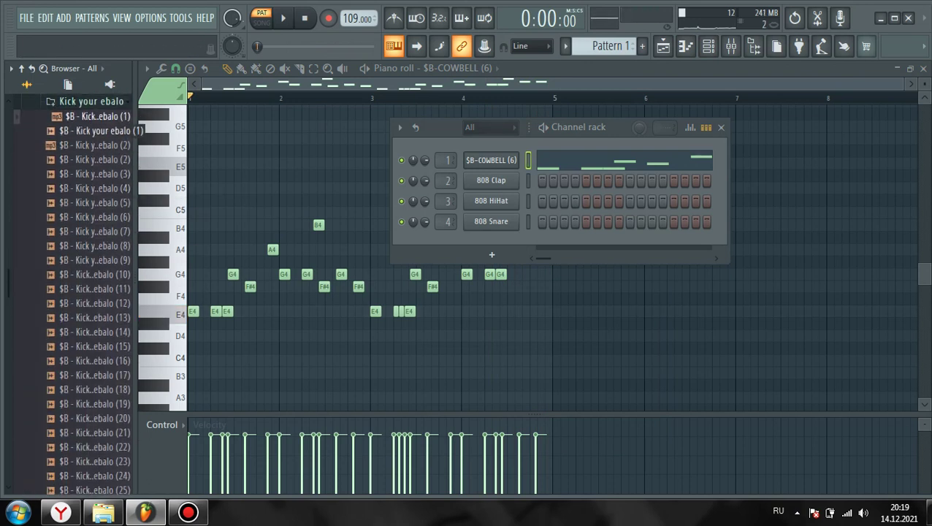
Audition the kick samples in the Kick your ebalo folder
key(space)
click(95, 116)
key(space)
click(95, 131)
click(95, 145)
click(95, 159)
click(95, 189)
click(95, 174)
click(95, 160)
click(95, 145)
click(95, 232)
click(95, 217)
click(95, 203)
scroll(95, 267, down, 4)
click(95, 159)
click(95, 188)
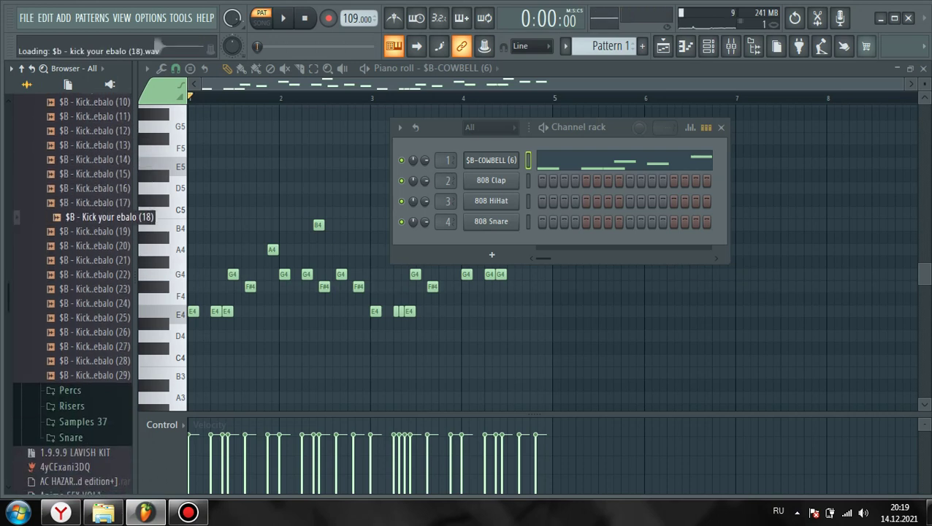
scroll(95, 167, up, 2)
click(95, 174)
click(95, 159)
scroll(95, 167, up, 2)
click(95, 203)
click(95, 188)
key(Up)
key(Up)
key(Up)
key(Up)
key(Up)
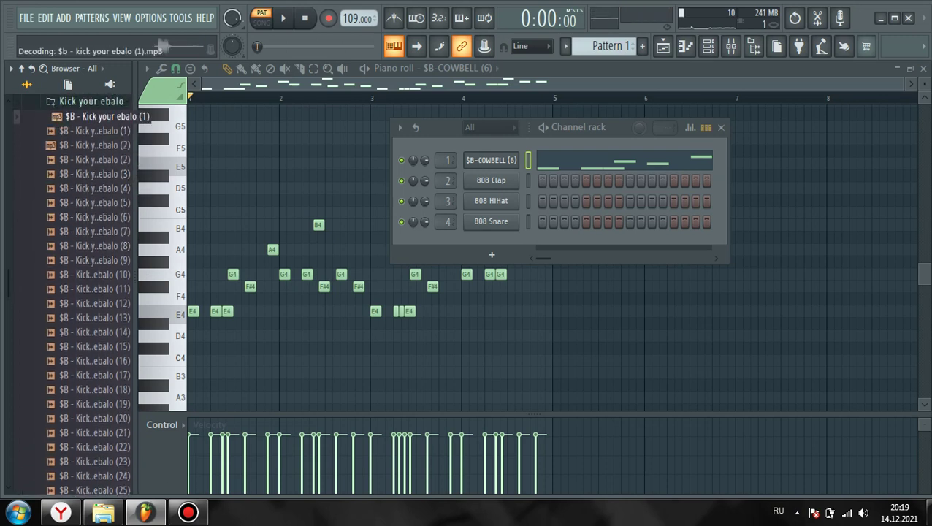
Replace the 808 Clap with the wav sample $B - Kick your ebalo (1), adjust its fade-out, and set its boost to 5%
drag(95, 130, 491, 183)
drag(503, 371, 503, 343)
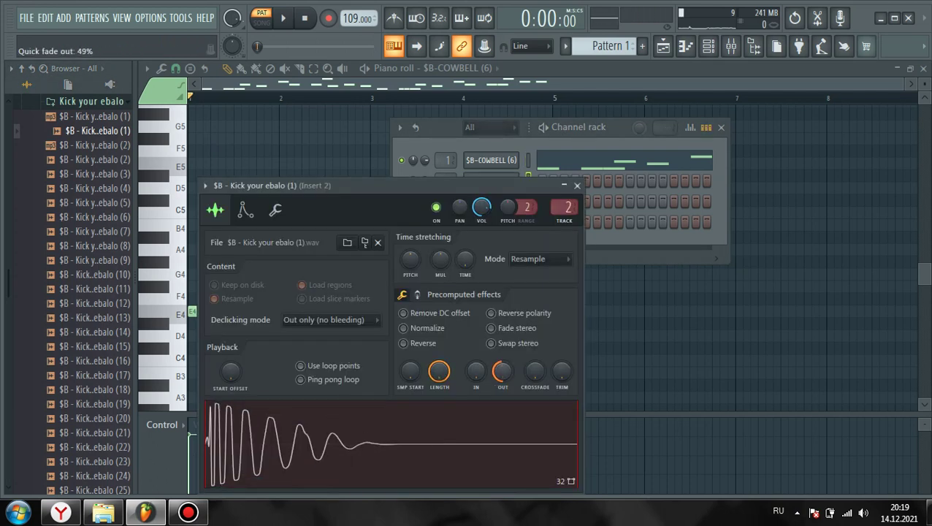
click(418, 294)
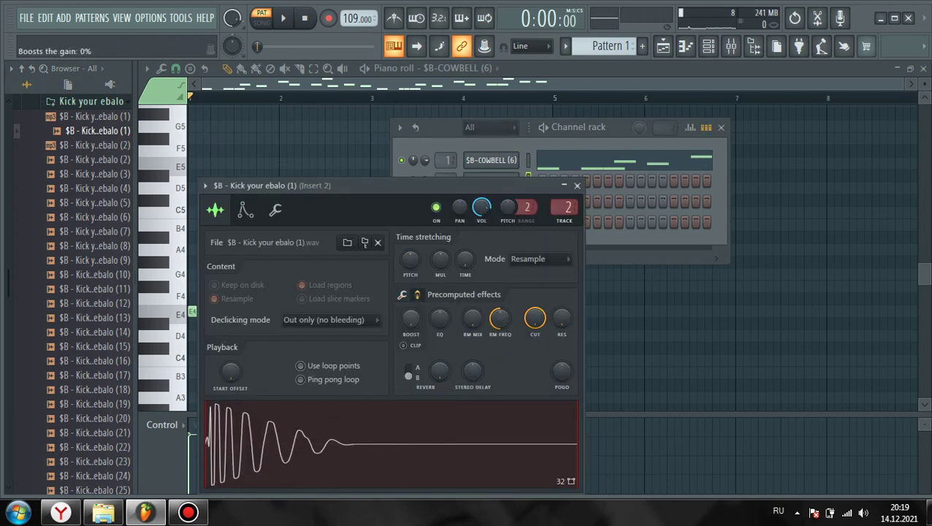
drag(410, 319, 411, 306)
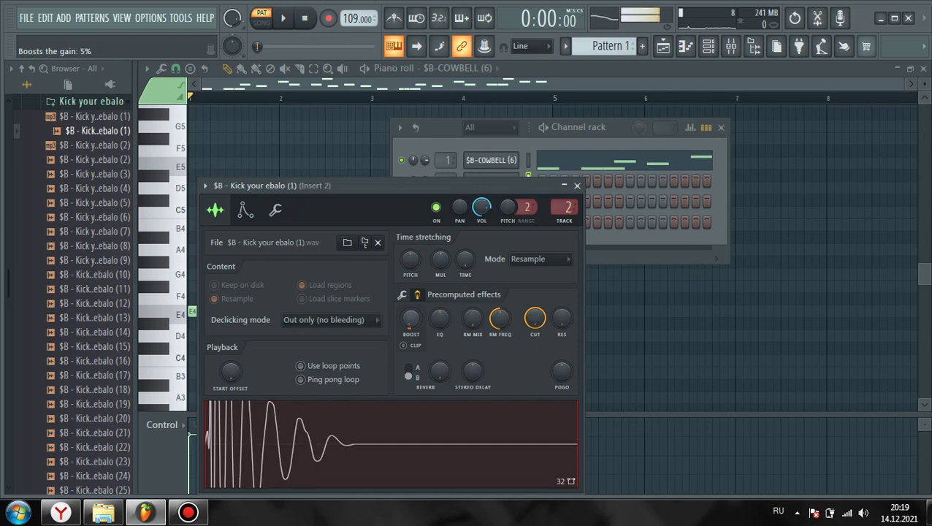
click(577, 185)
Try filling the kick channel on each 2 steps and play the pattern
right_click(492, 181)
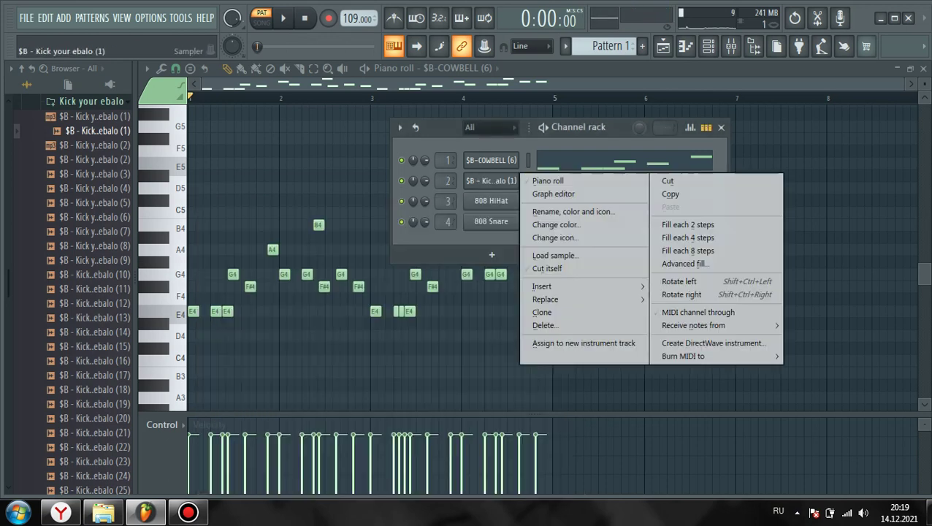
click(689, 224)
key(space)
key(space)
Fill the kick channel on each 4 steps and play the pattern to check the rhythm
right_click(516, 180)
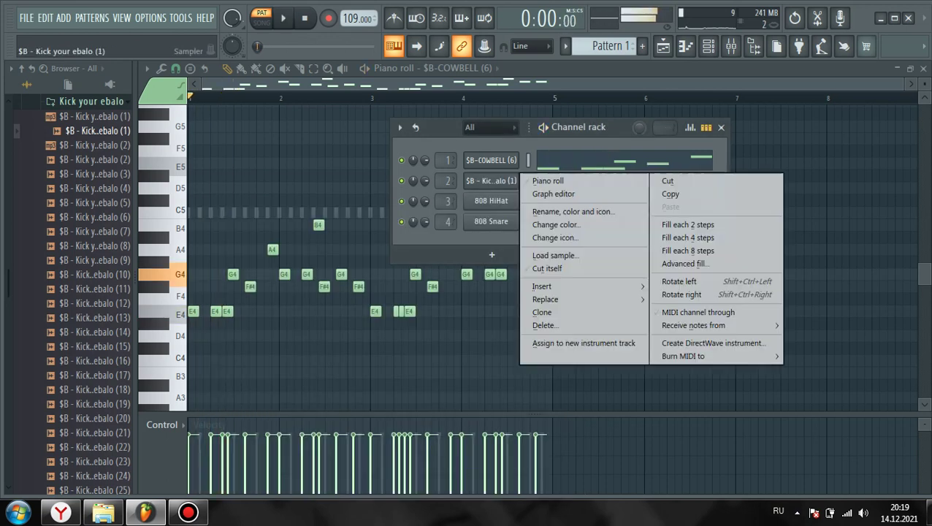
click(688, 237)
key(space)
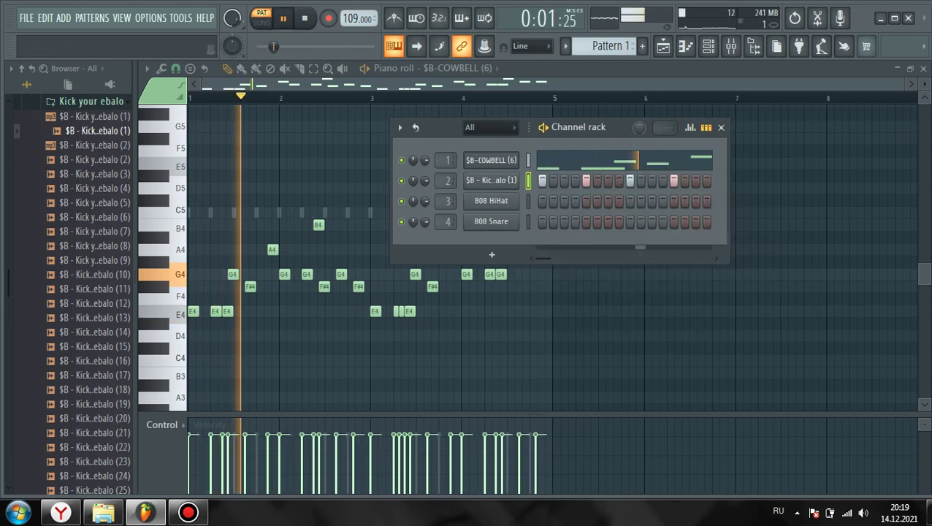
key(space)
Audition the neighbouring kicks, and swap the kick channel's sample for the mp3 version of $B - Kick your ebalo (1)
click(99, 160)
click(98, 145)
drag(99, 117, 530, 181)
key(space)
key(space)
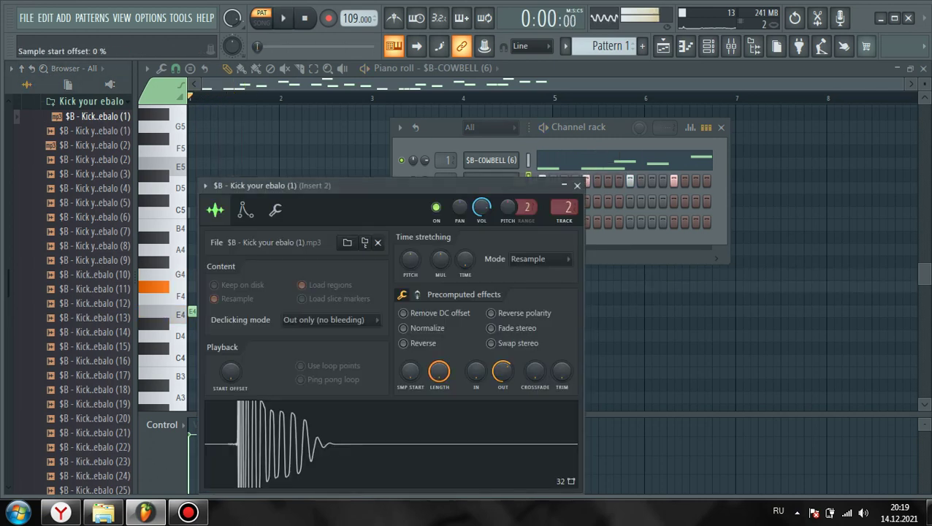
Trim the silent start of the mp3 kick, and adjust its fade-out and boost during playback
drag(410, 371, 410, 358)
key(space)
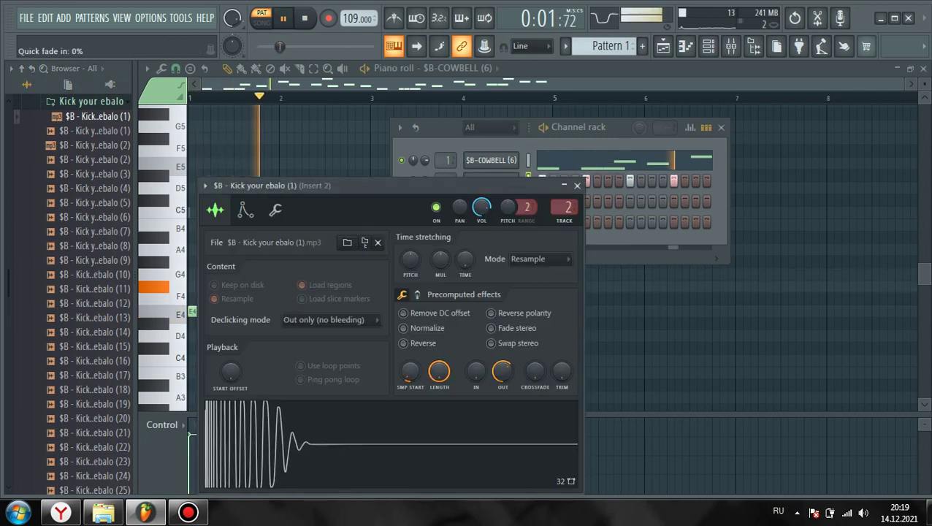
drag(503, 371, 503, 367)
click(418, 294)
drag(411, 318, 410, 312)
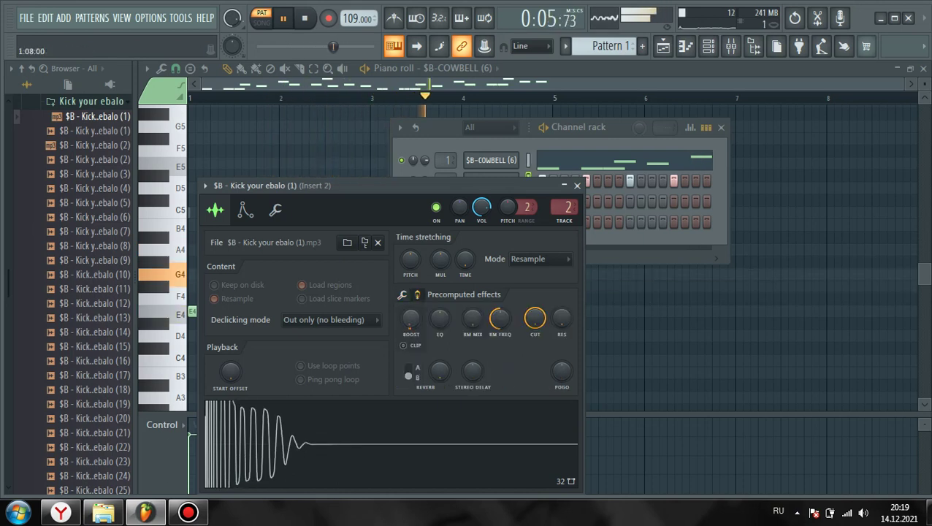
click(577, 185)
Play the pattern and compare the kick and cowbell levels in the mixer, selecting Insert 1
scroll(88, 241, up, 15)
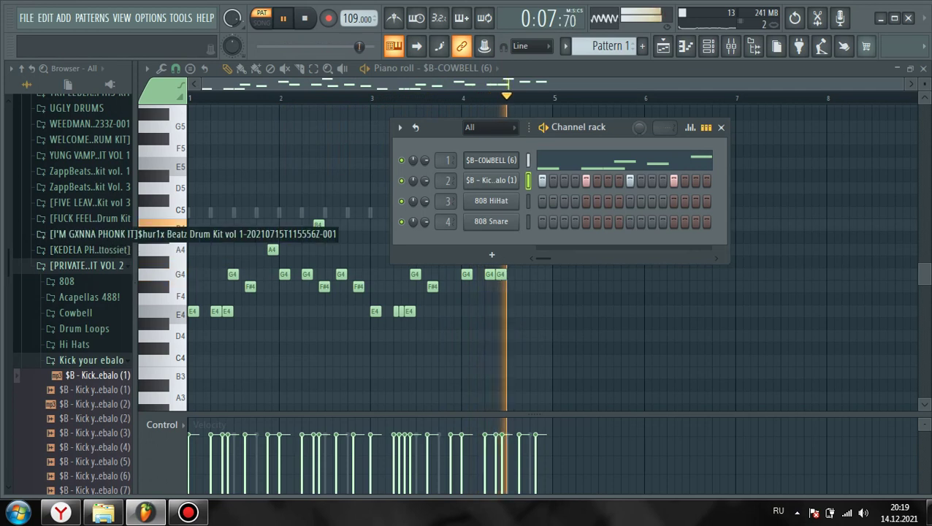
scroll(88, 292, up, 15)
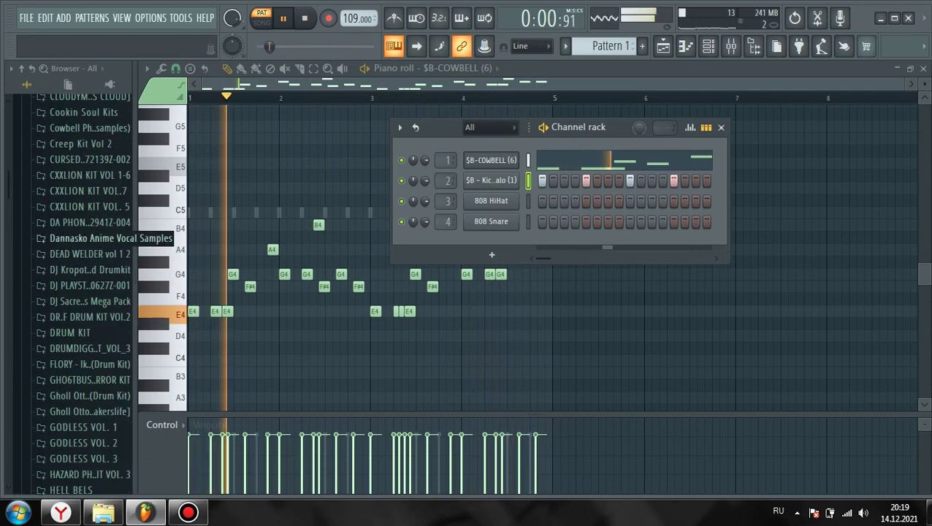
click(731, 46)
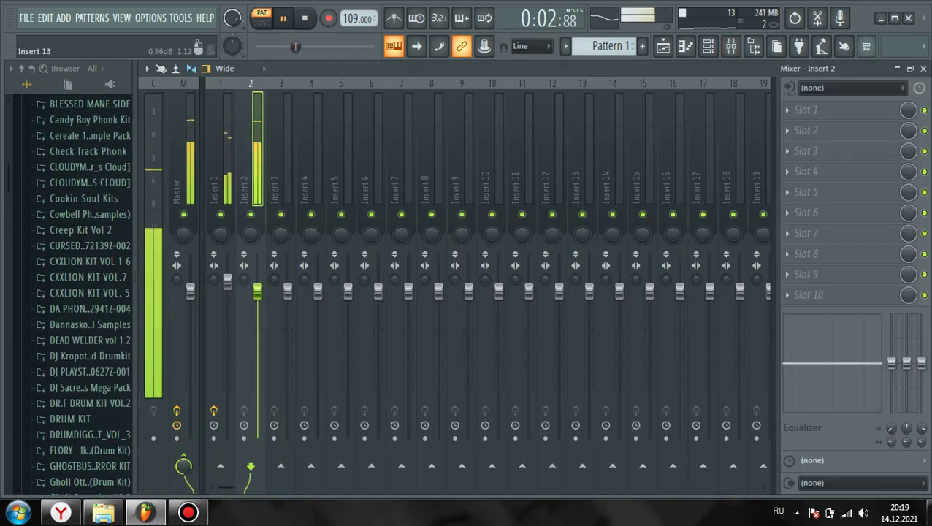
click(219, 182)
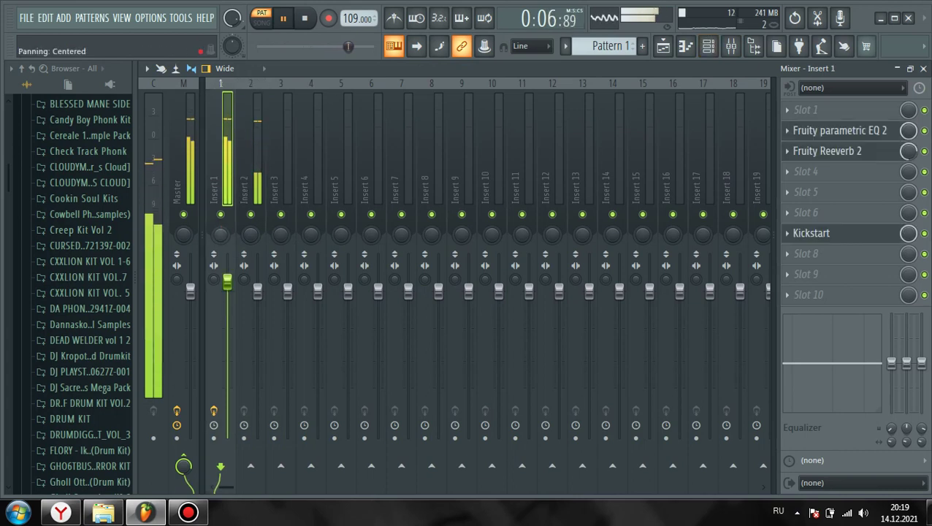
click(709, 46)
key(space)
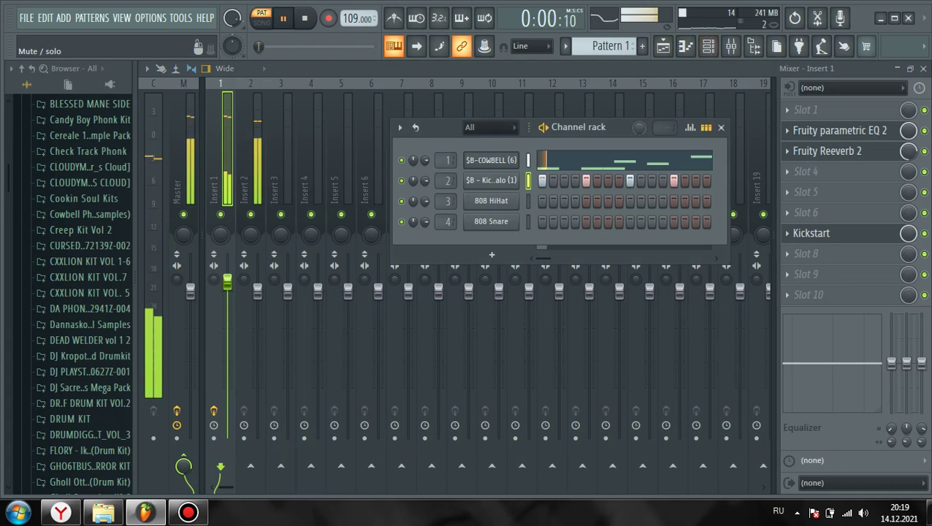
key(space)
Open the Candy Boy Phonk Kit in the sample browser and audition the sounds in its Snare folder
scroll(81, 292, up, 5)
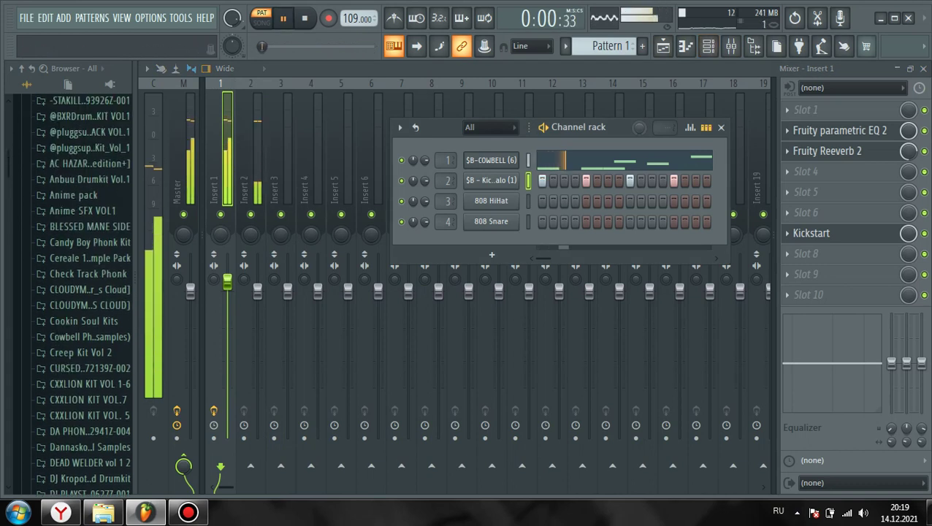
click(89, 207)
click(90, 222)
scroll(88, 245, down, 3)
key(space)
click(81, 262)
scroll(81, 270, down, 3)
click(86, 286)
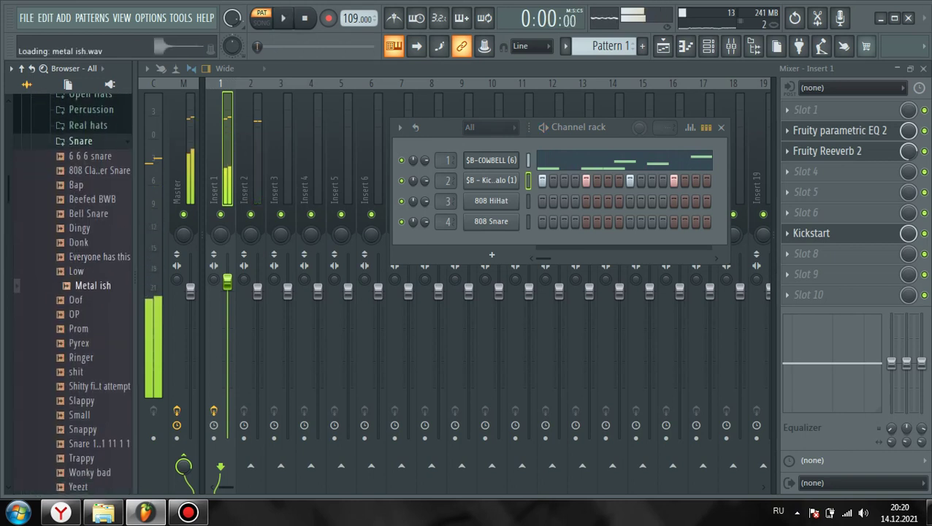
scroll(84, 263, down, 3)
click(81, 235)
scroll(84, 249, down, 2)
click(85, 257)
scroll(84, 257, up, 2)
Replace the 808 HiHat with the Everyone has this snare, and adjust its fade-out during playback
drag(100, 170, 498, 140)
click(493, 201)
mouse_move(526, 325)
mouse_down()
mouse_move(526, 312)
mouse_move(526, 333)
mouse_up()
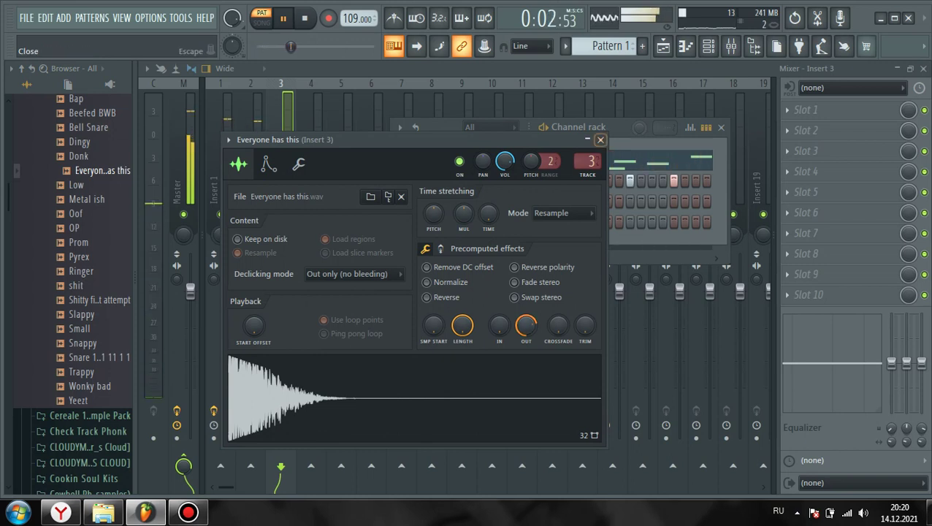
click(601, 140)
key(space)
Apply an advanced fill to the snare channel with interval 8, rotated by 4 steps, and play the pattern
right_click(521, 192)
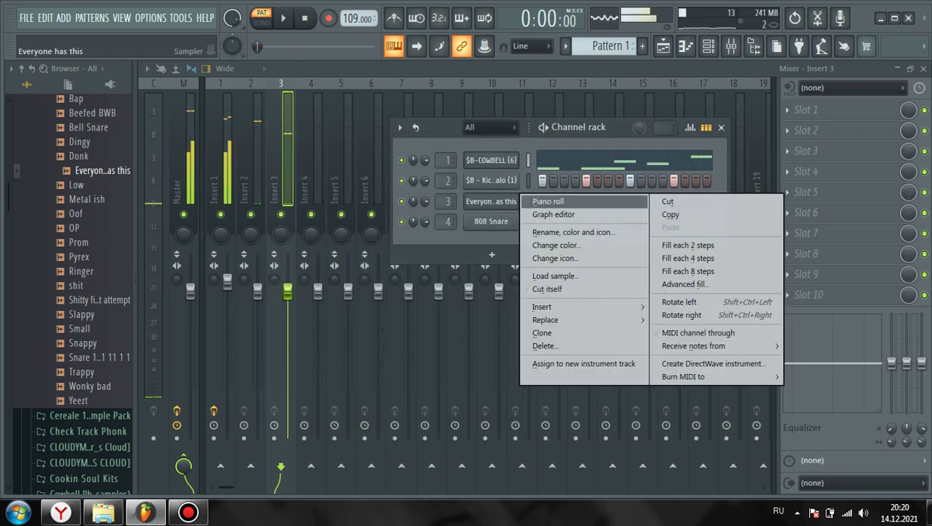
click(685, 284)
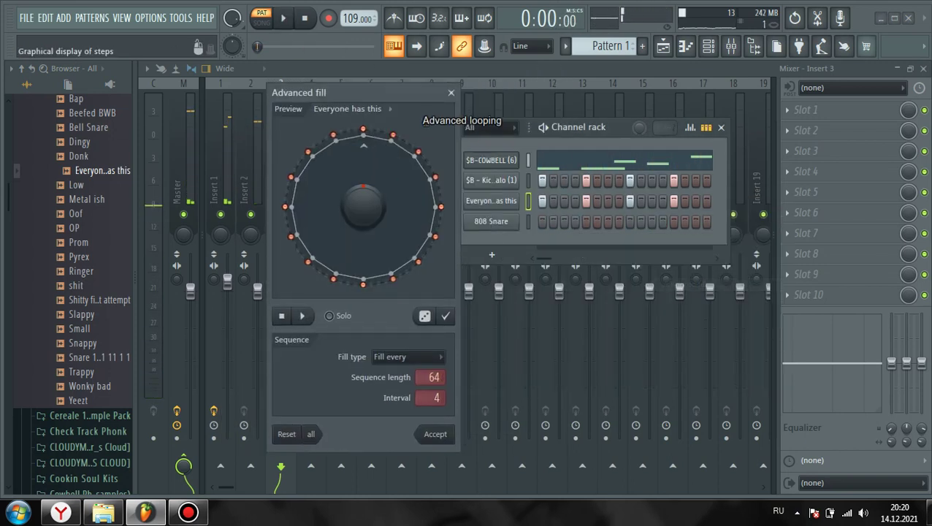
drag(434, 398, 434, 384)
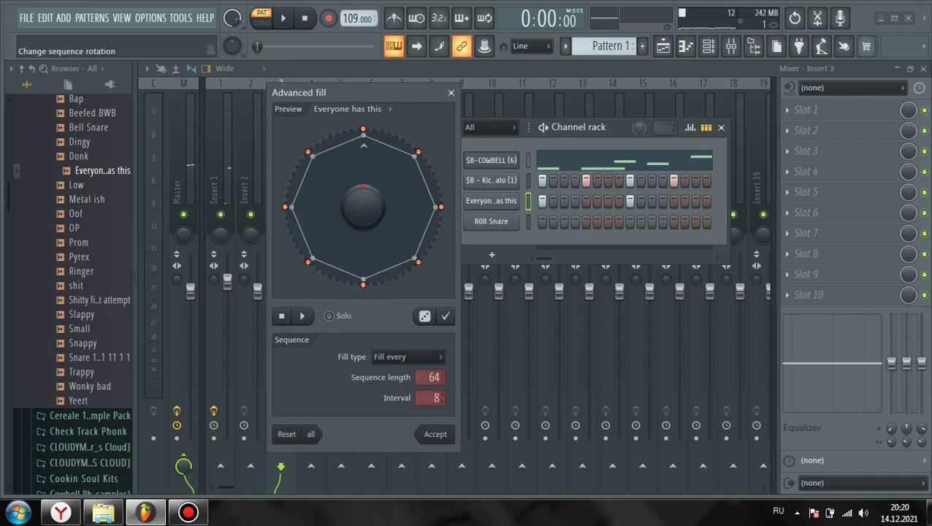
drag(363, 205, 363, 193)
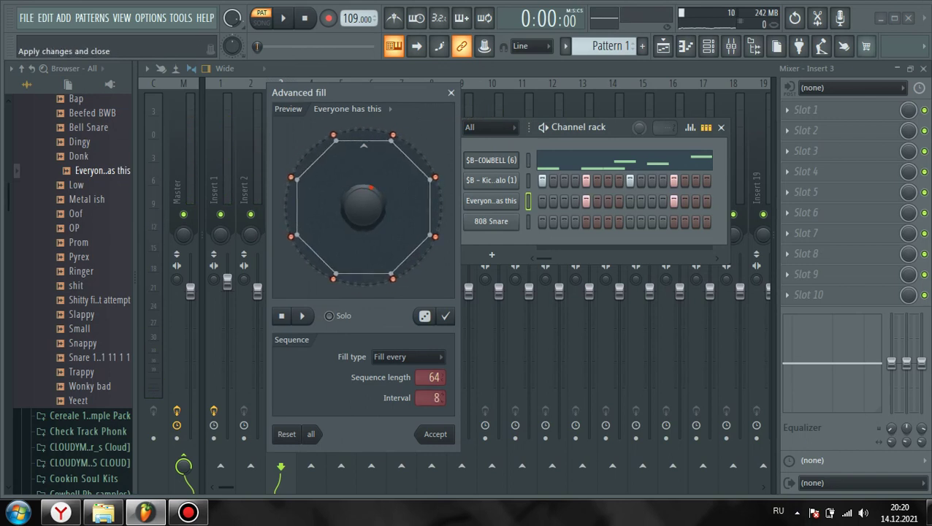
click(436, 434)
key(space)
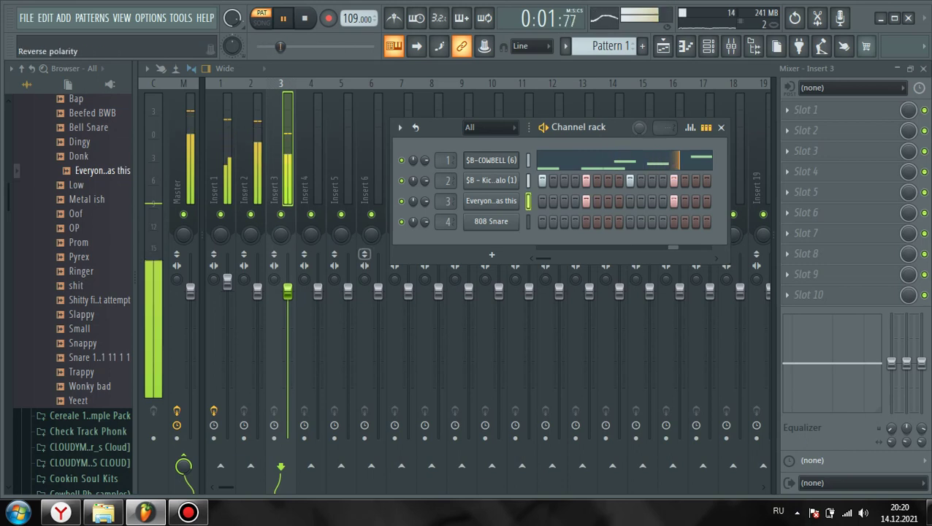
key(space)
Replace the kick channel's sample with Candy Kick from the Candy Boy Phonk Kit's Kick folder and play the pattern
scroll(73, 292, up, 4)
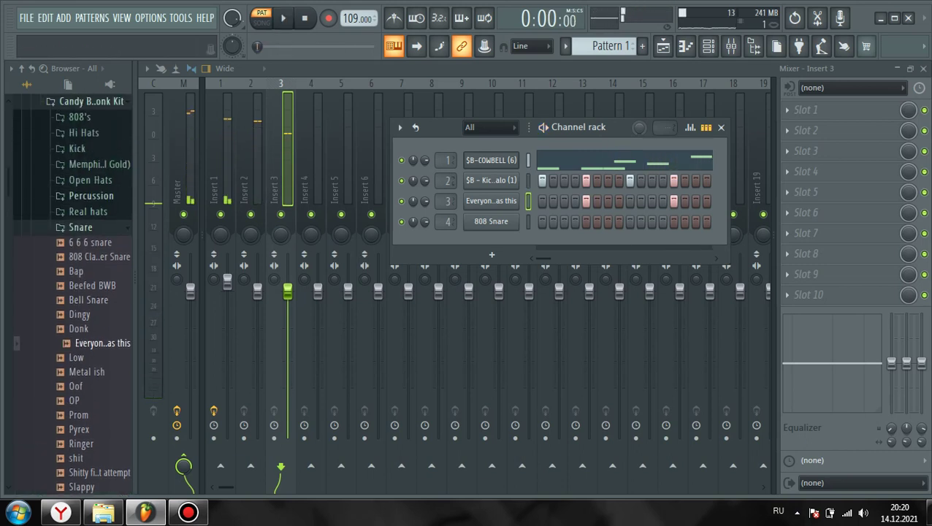
click(78, 148)
click(82, 164)
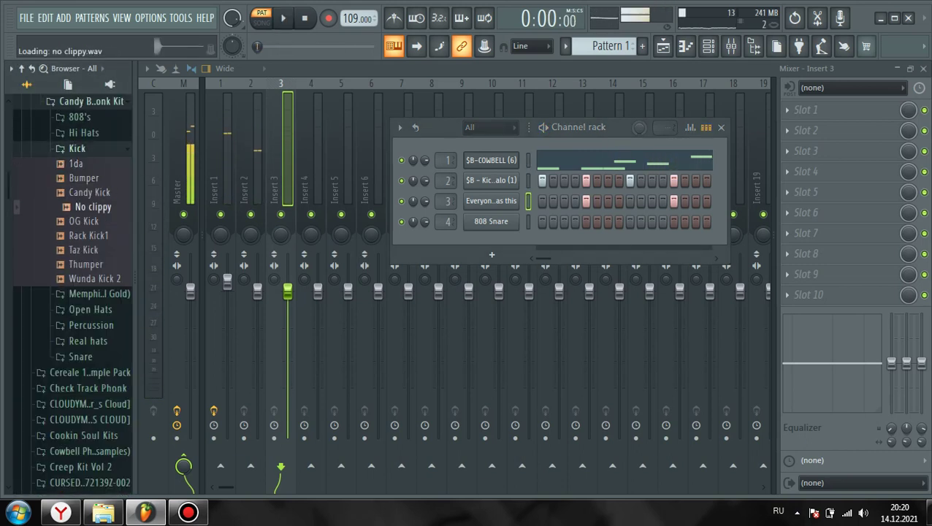
drag(95, 192, 537, 180)
key(space)
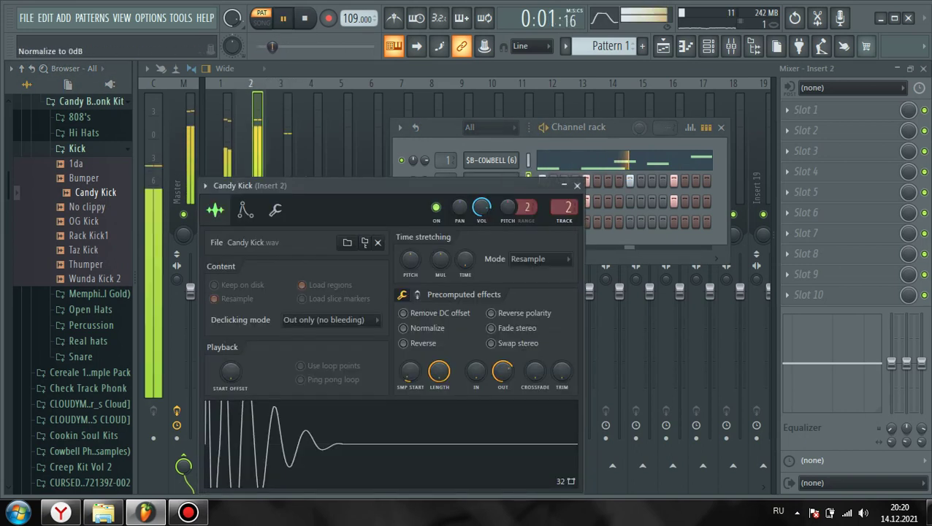
Boost the Candy Kick's gain by 5% and readjust its fade-out to a short setting while the pattern plays
drag(439, 371, 410, 385)
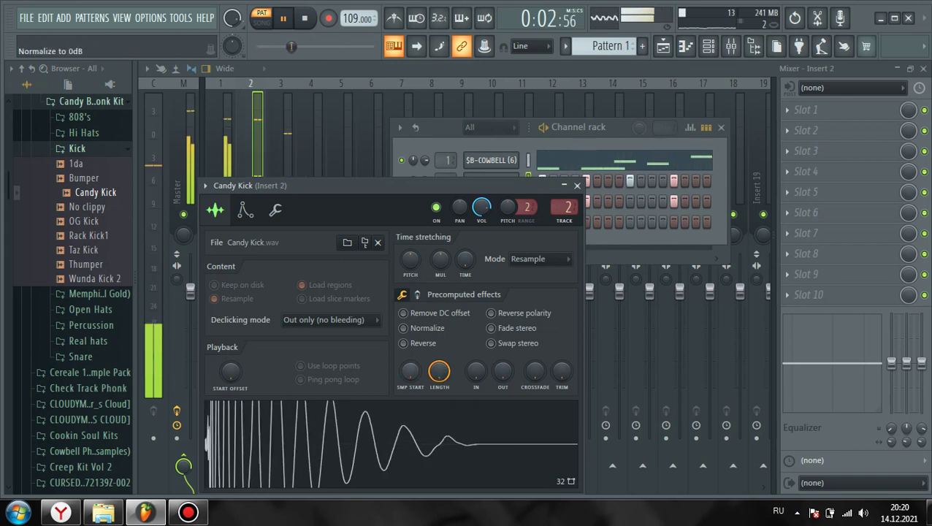
click(418, 294)
drag(411, 319, 411, 312)
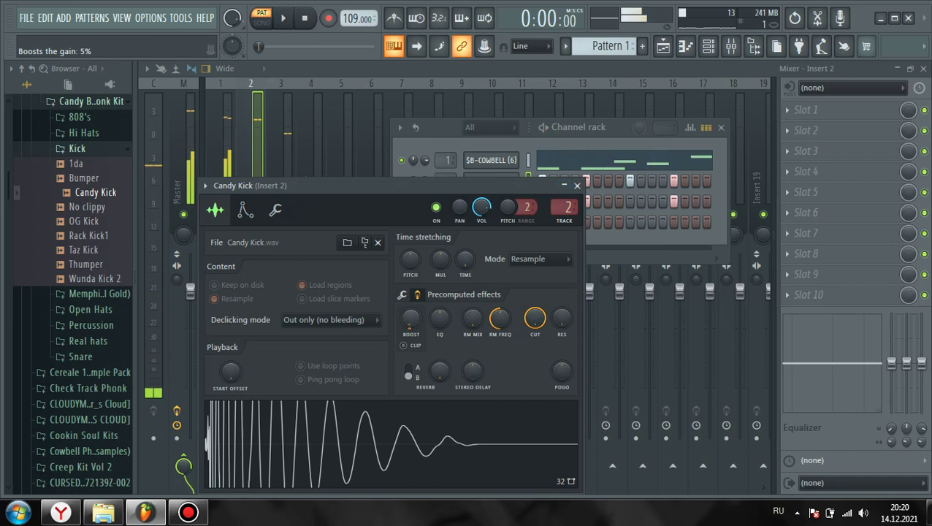
key(space)
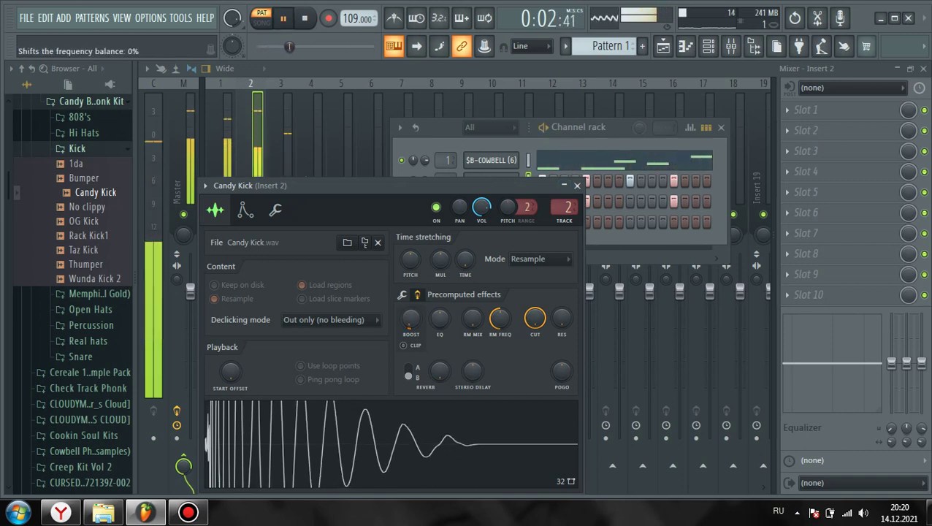
click(403, 295)
drag(503, 372, 503, 364)
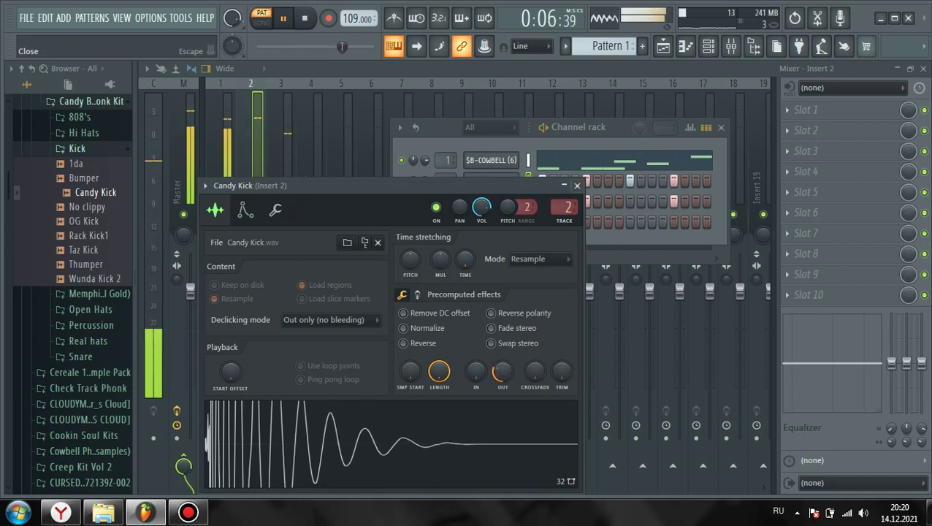
Solo the snare, kick and cowbell mixer tracks in turn, lowering the Insert 3 volume and raising the Insert 2 volume
click(577, 186)
click(281, 179)
right_click(281, 214)
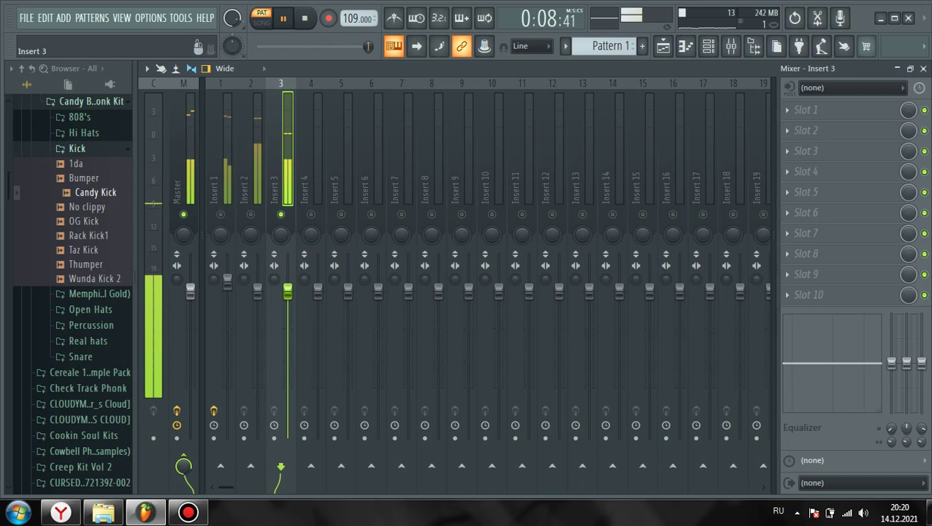
click(250, 214)
drag(257, 291, 258, 281)
click(221, 214)
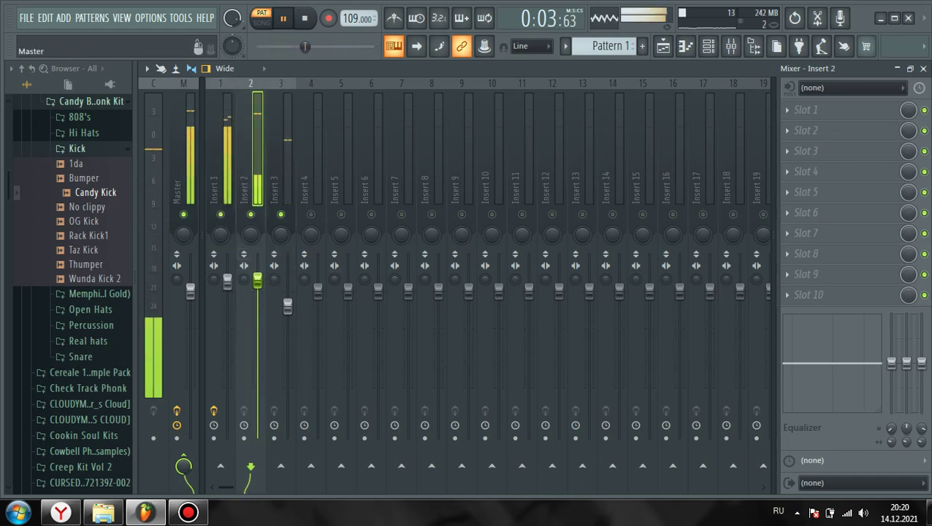
Replace the effect in slot 10 of the Master track with Fruity Soft Clipper, stop playback and close the mixer
click(177, 182)
click(787, 295)
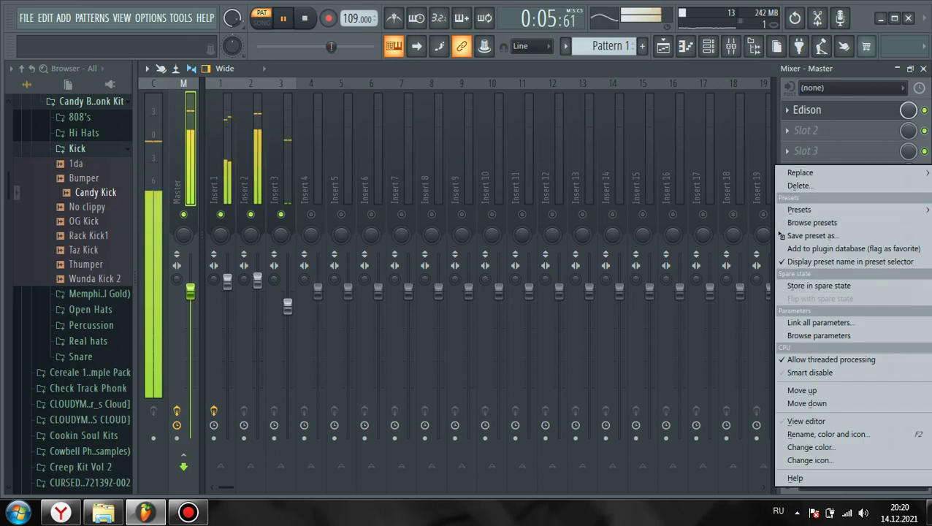
click(797, 185)
click(787, 296)
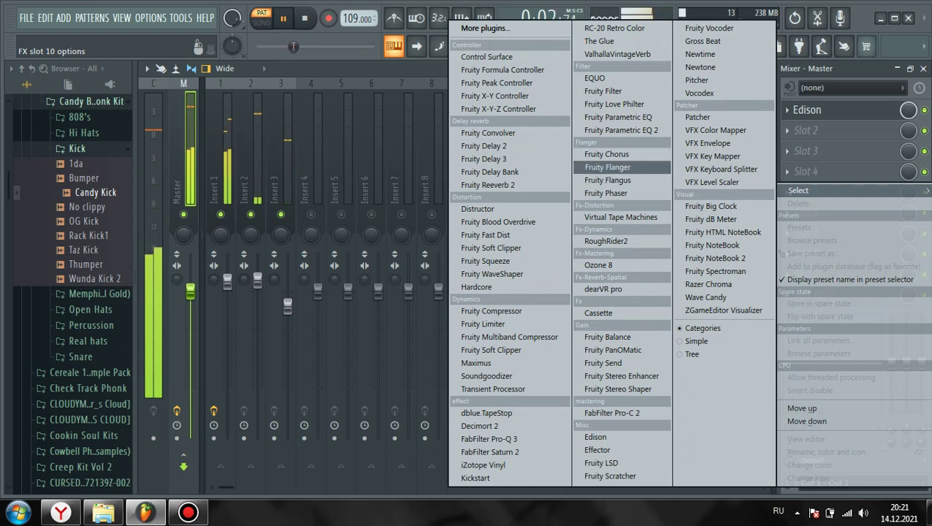
click(491, 248)
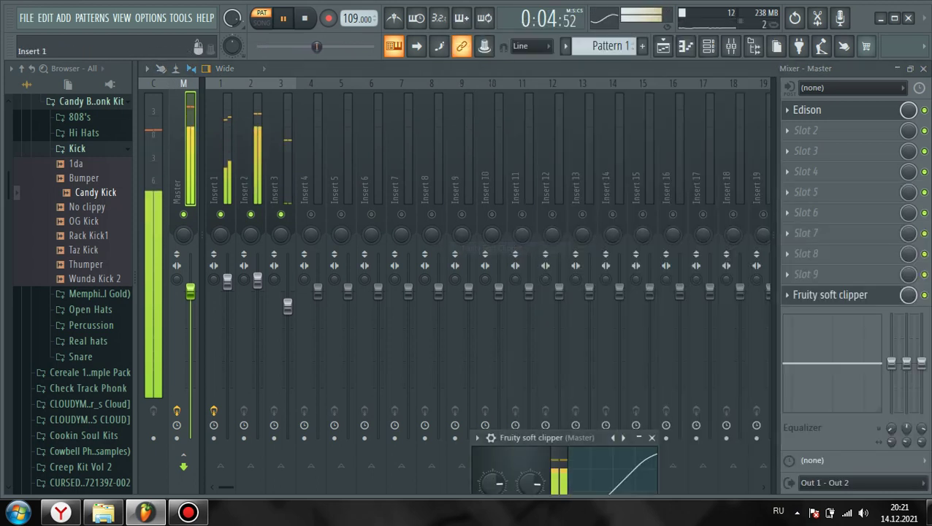
key(space)
click(924, 68)
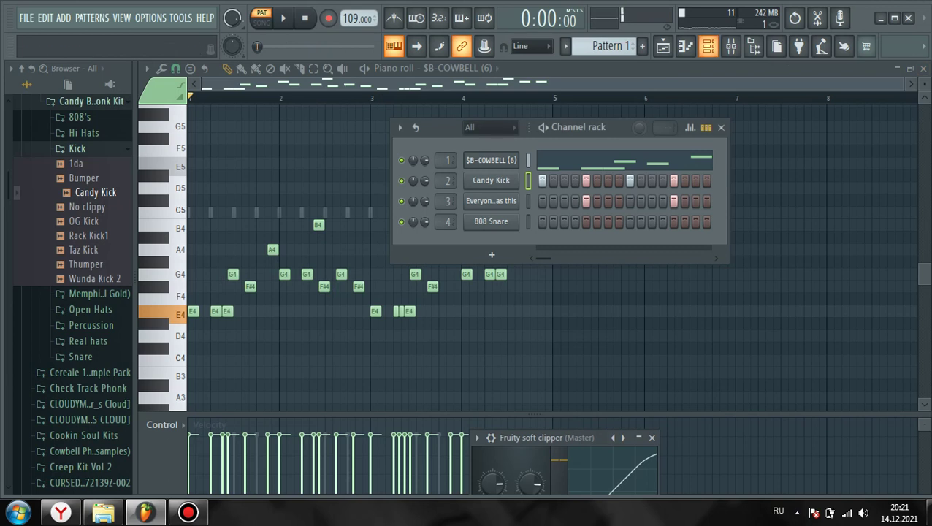
Delete the Candy Kick, Everyone has this and 808 Snare channels, keeping only the cowbell channel
right_click(515, 176)
click(544, 325)
right_click(515, 177)
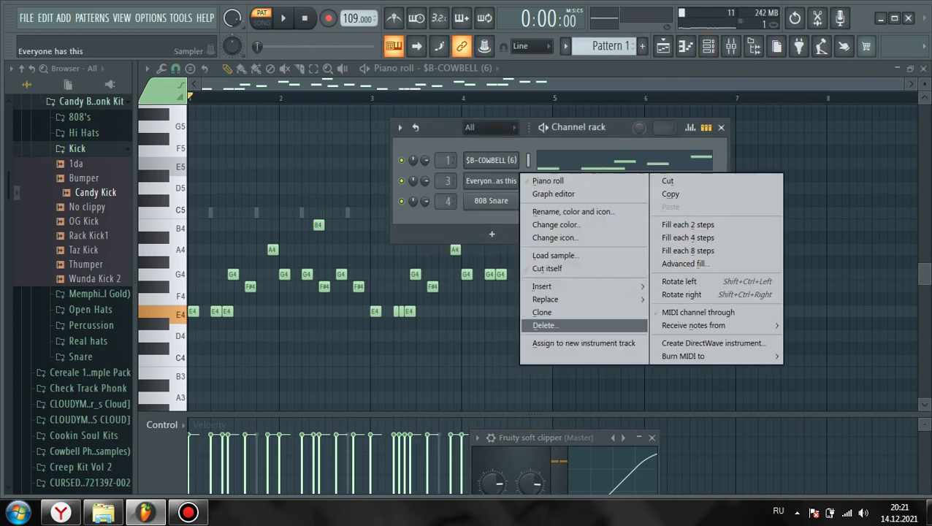
click(544, 325)
right_click(515, 177)
click(545, 325)
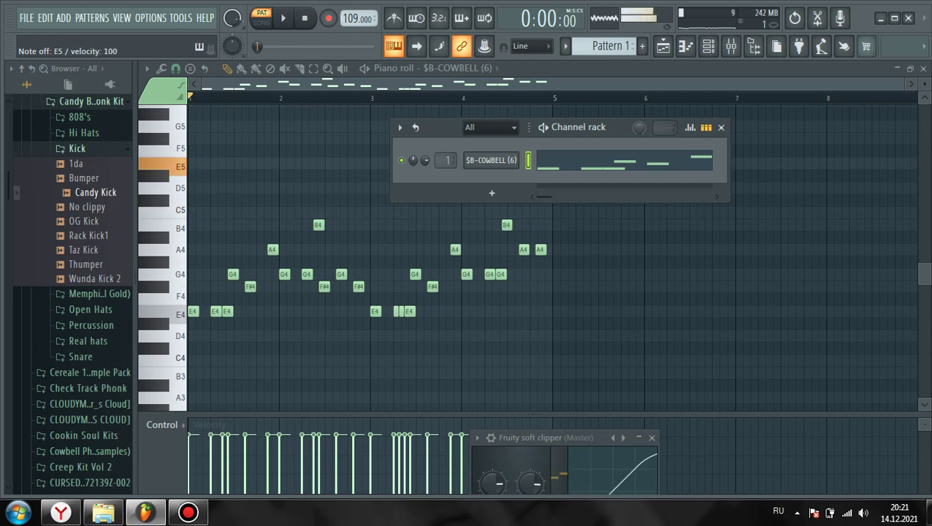
Audition the samples in the CLOUDYM kit's HH and KICKS folders against the cowbell melody
key(space)
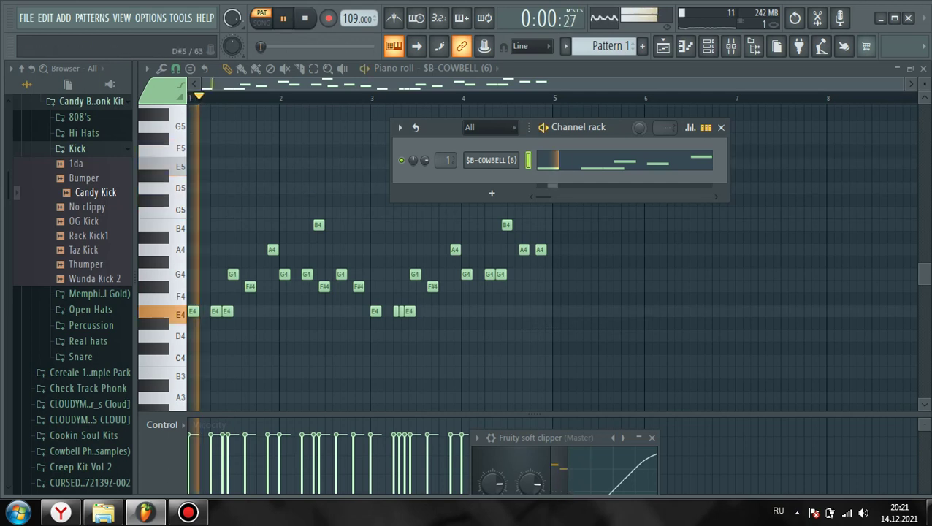
click(77, 148)
scroll(86, 219, down, 2)
click(86, 197)
click(89, 204)
scroll(90, 203, down, 2)
click(75, 225)
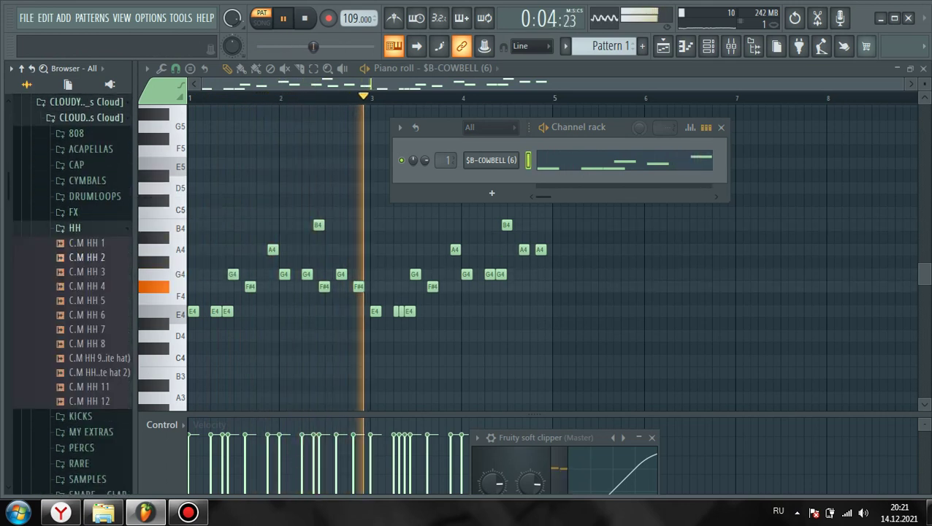
click(76, 226)
click(80, 242)
key(space)
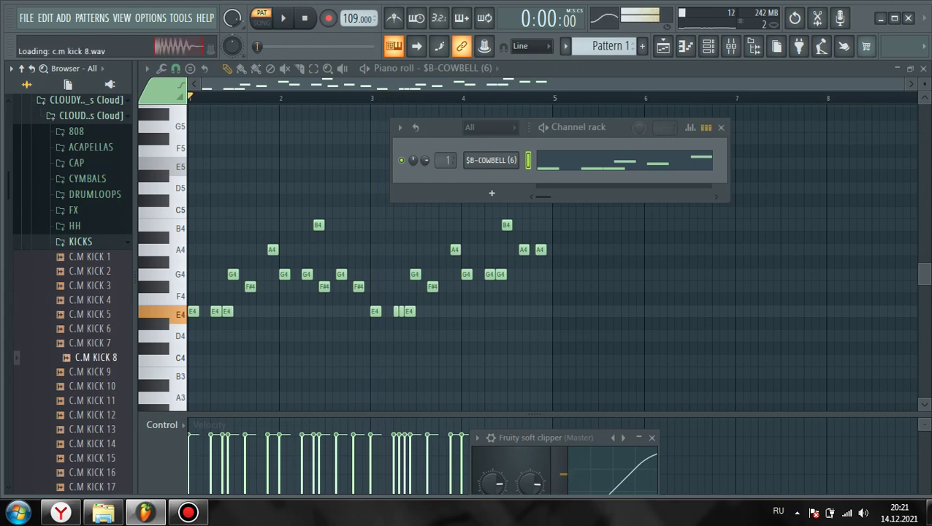
key(space)
key(space)
click(92, 314)
Add the kick $B - Kick your ebalo (5) from the [PRIVATE DEVIL SHIT] drum kit VOL 2 as a new channel
scroll(90, 232, down, 20)
key(space)
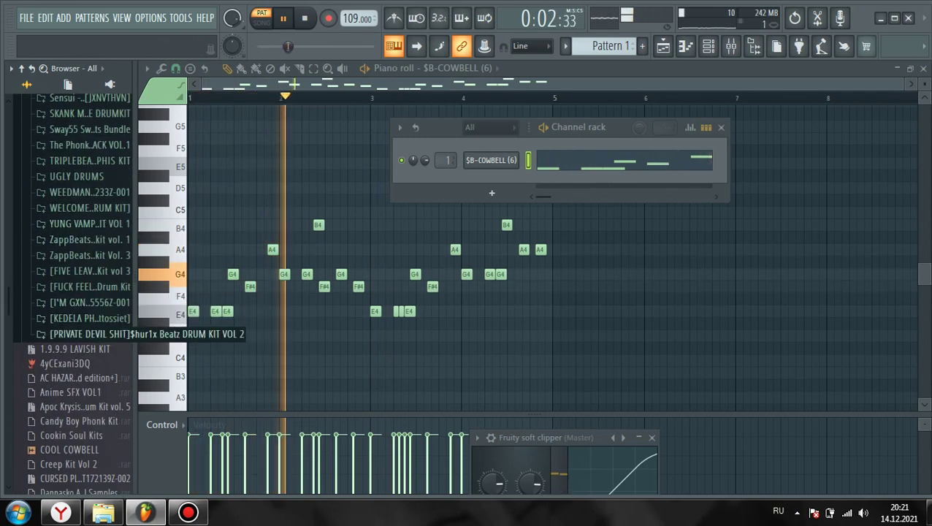
click(86, 333)
scroll(102, 138, down, 2)
click(100, 139)
key(space)
click(101, 182)
click(100, 196)
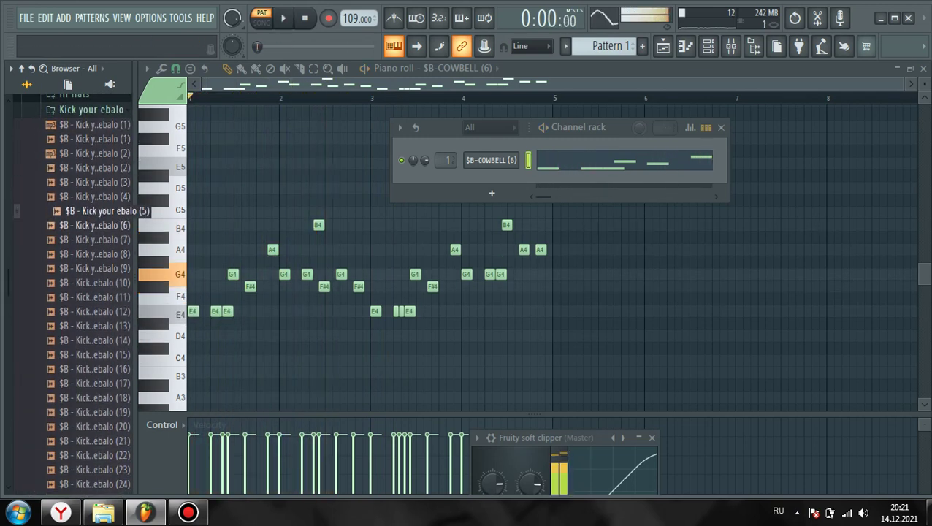
click(100, 211)
drag(103, 211, 448, 183)
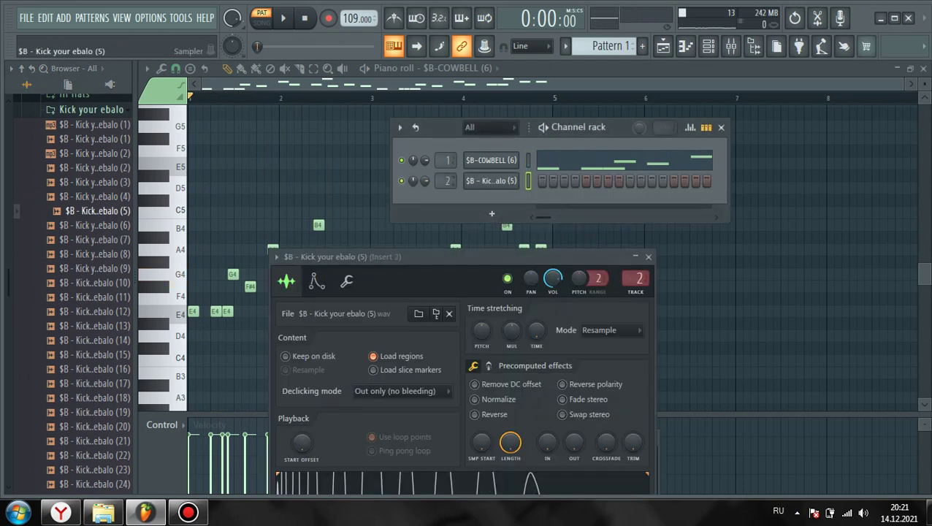
Fill the new kick channel on each 4 steps, play the pattern and check its level in the mixer
right_click(516, 175)
click(686, 235)
key(space)
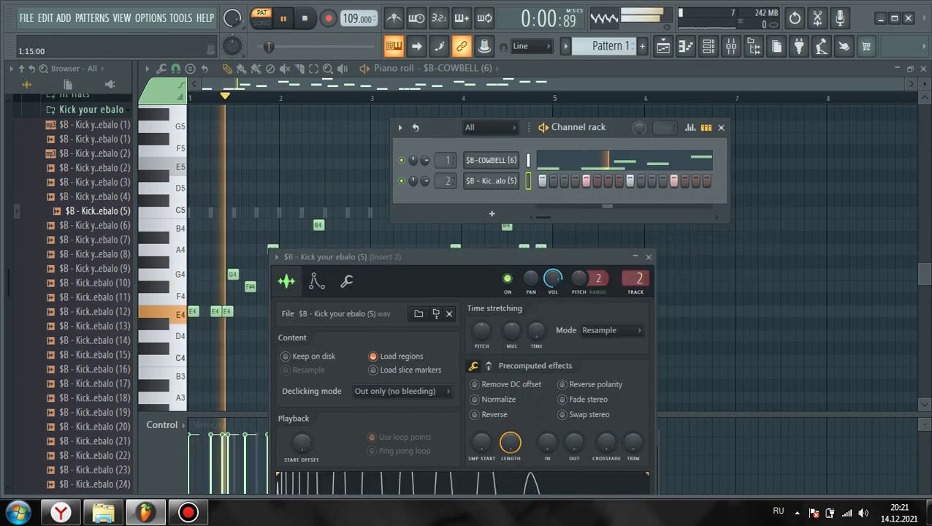
click(731, 46)
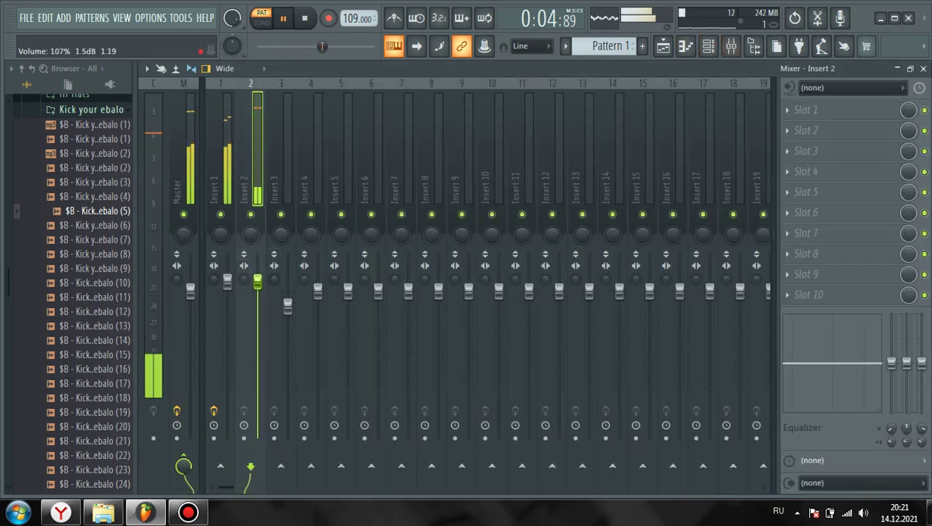
Audition the $B - SNARE samples in the same kit's Snare folder one after another alongside the pattern
scroll(95, 211, up, 4)
click(71, 259)
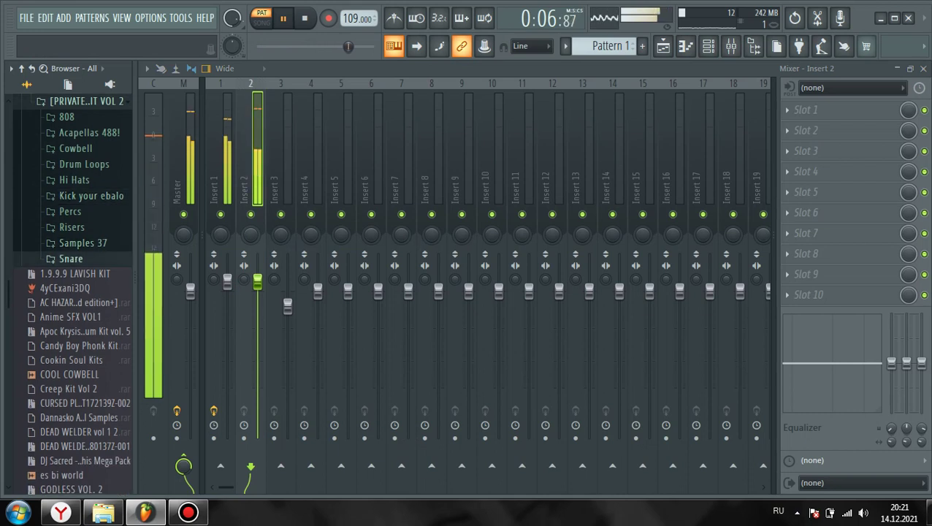
click(94, 217)
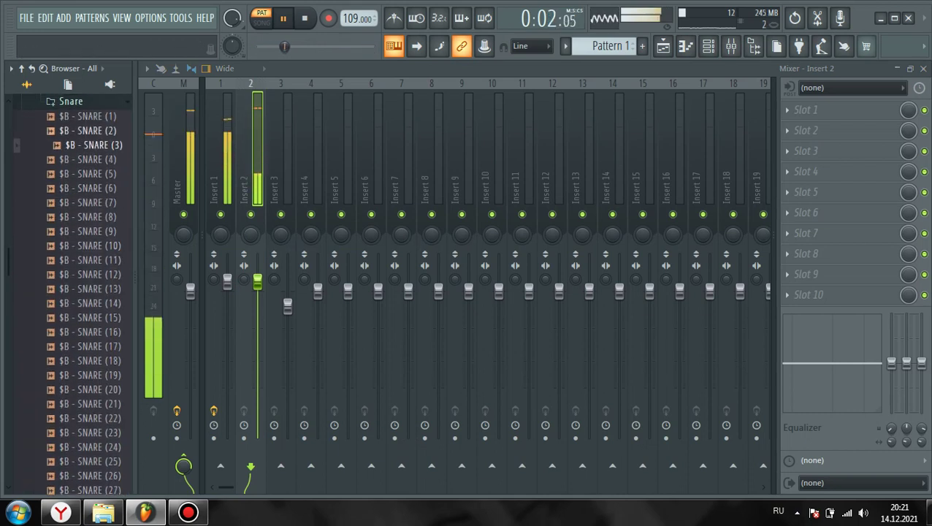
click(92, 131)
key(Down)
key(Down)
key(Down)
key(Down)
key(Down)
key(Down)
key(Down)
key(Down)
key(Down)
key(Down)
key(Down)
key(Down)
key(Down)
key(Down)
key(Down)
key(Down)
key(Down)
key(Down)
key(Down)
key(Down)
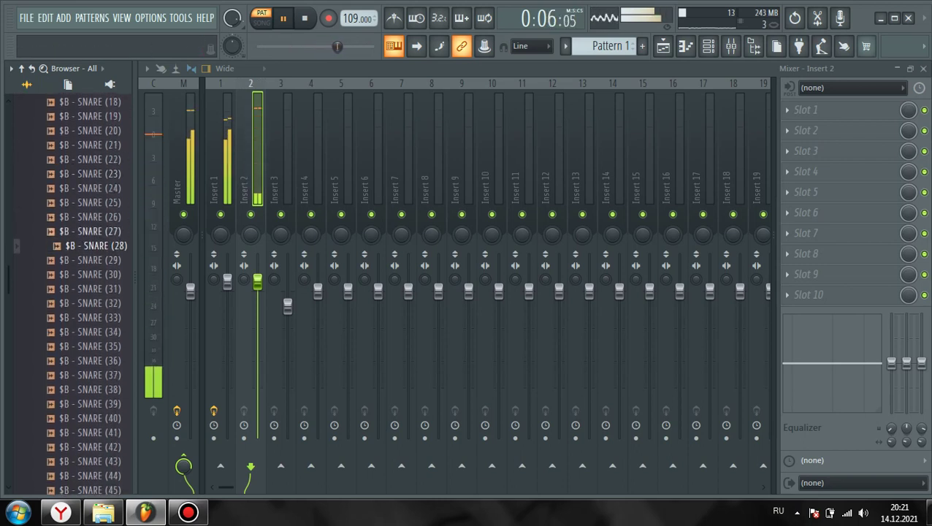
key(Up)
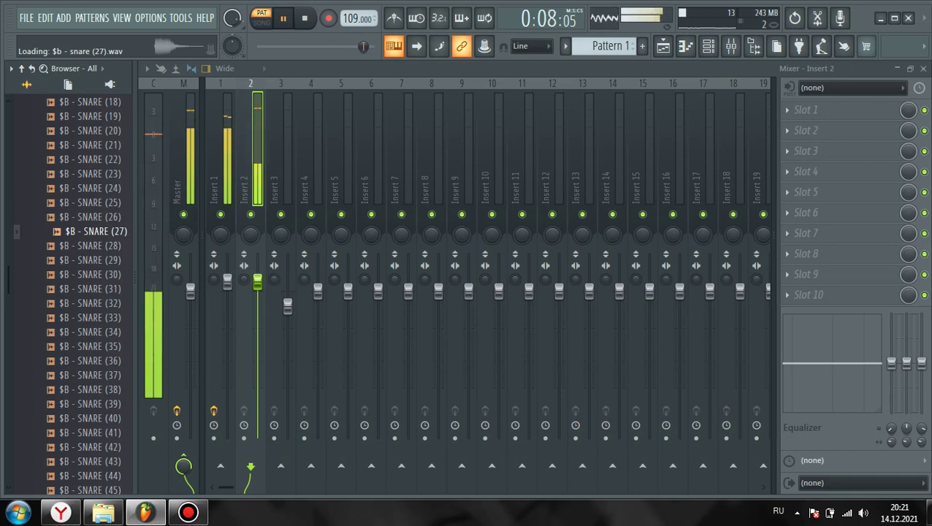
key(Down)
key(Down)
key(Down)
key(Down)
key(Down)
key(Down)
key(Down)
key(Down)
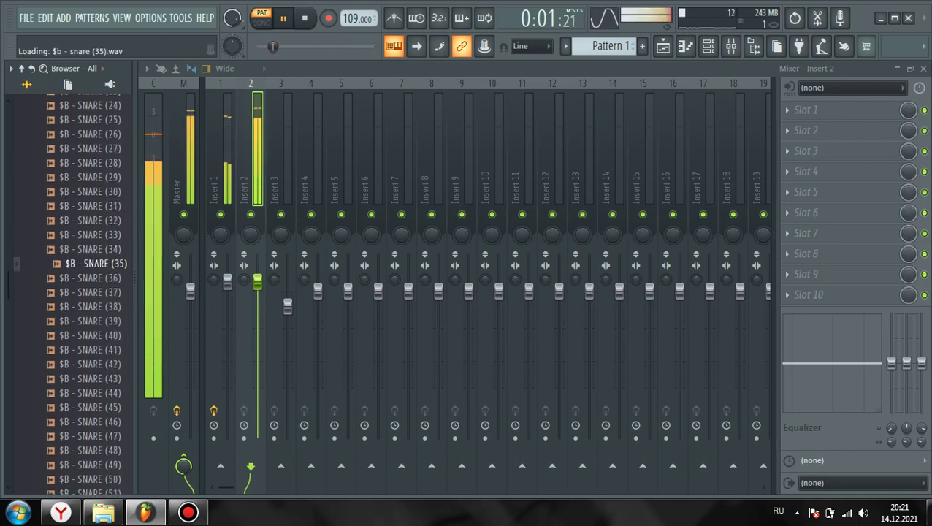
key(Down)
key(Down)
key(Down)
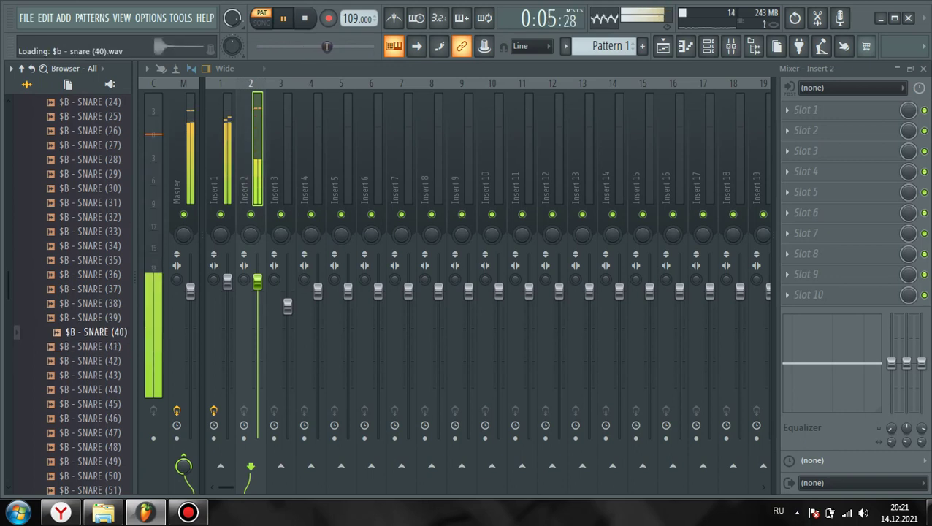
key(Down)
key(Down)
key(Down)
key(Down)
key(Down)
key(Down)
key(Down)
key(Down)
key(Down)
key(Down)
key(Down)
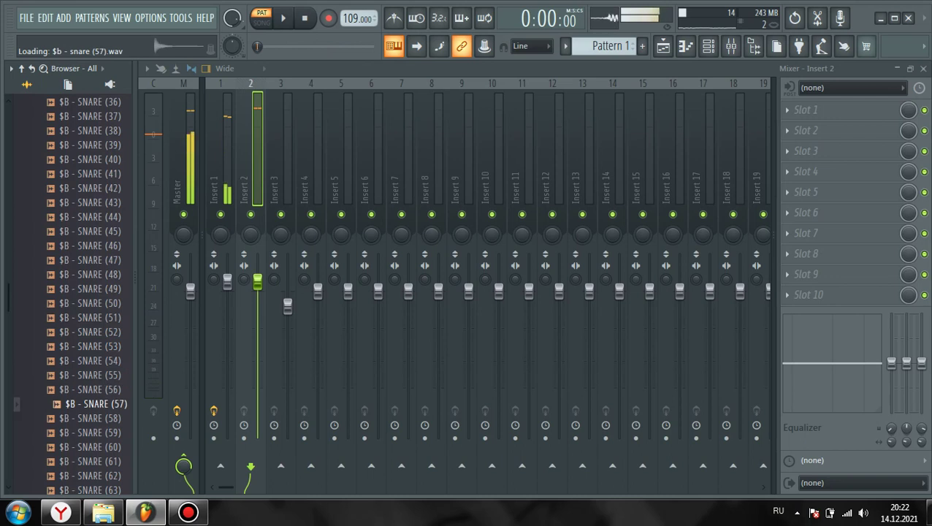
key(Down)
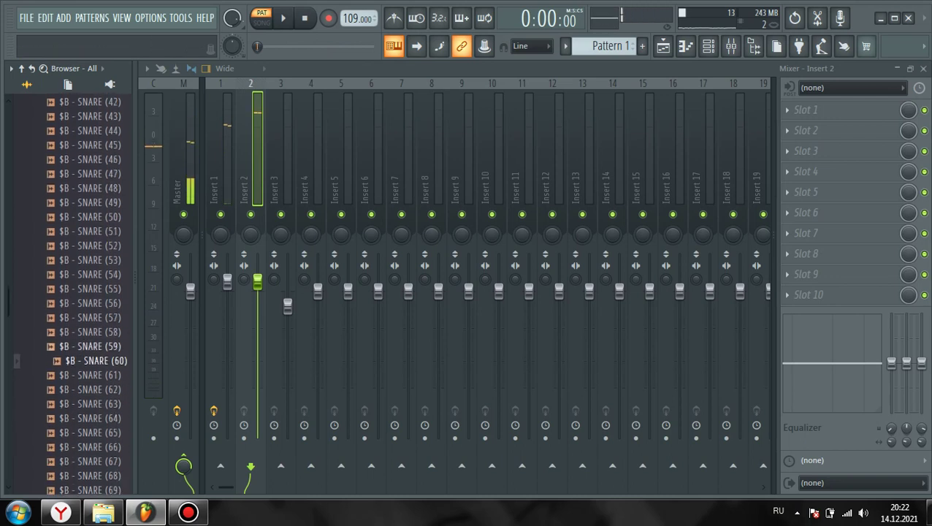
Play the pattern and browse the sample library to the PHONK folder of the DRUM KIT collection
key(space)
scroll(91, 299, up, 20)
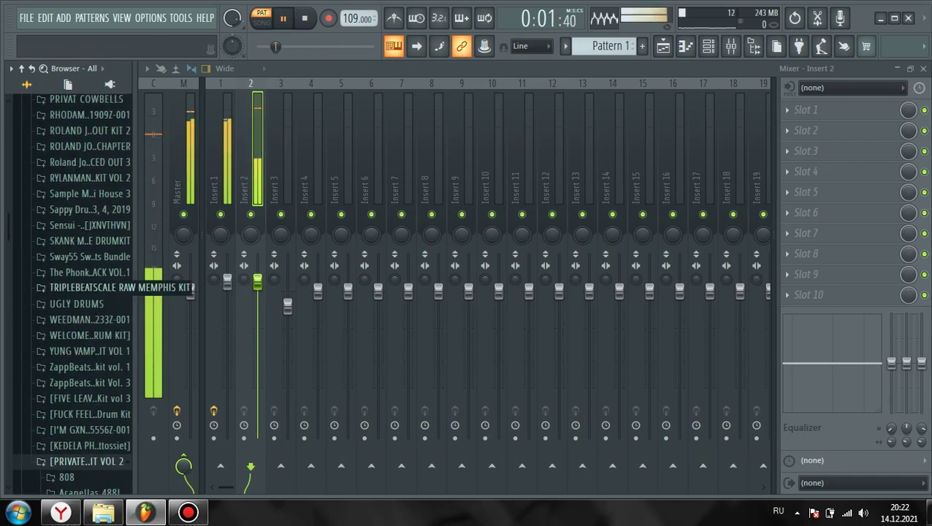
scroll(90, 208, up, 8)
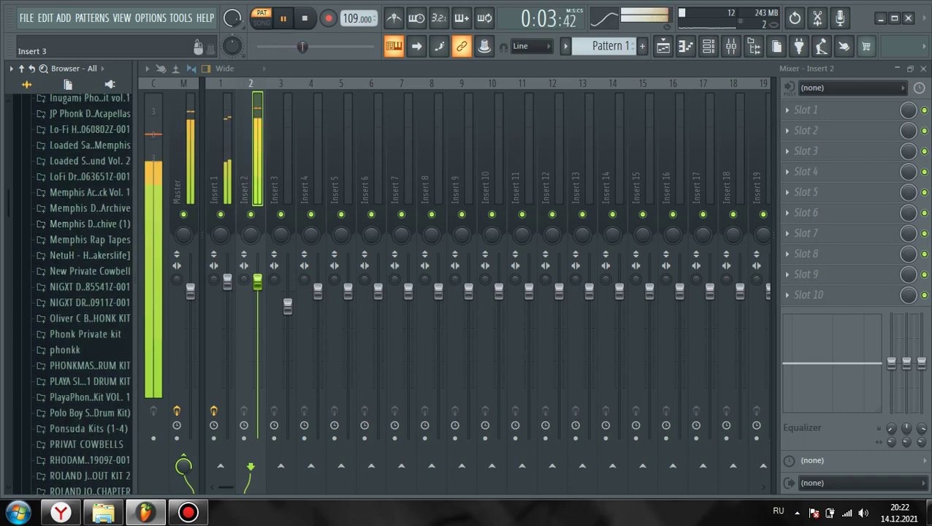
key(F6)
scroll(82, 293, up, 6)
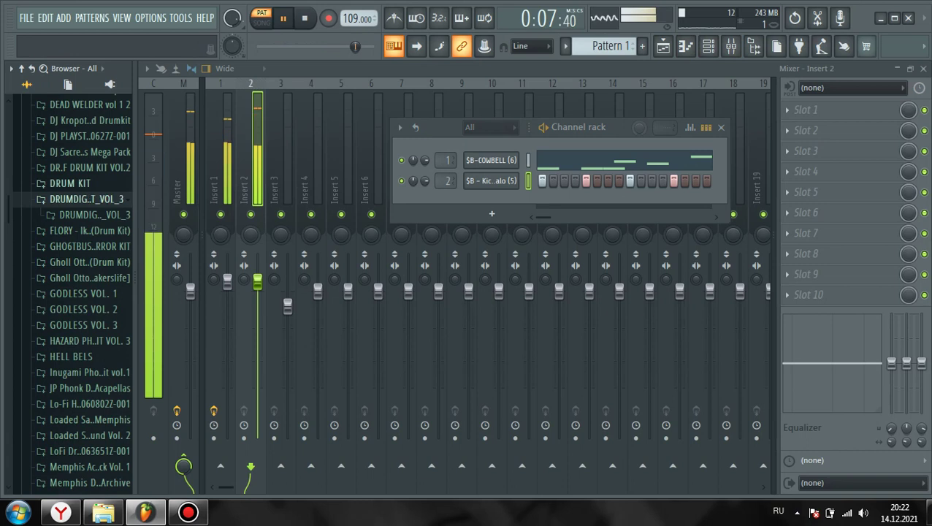
click(70, 184)
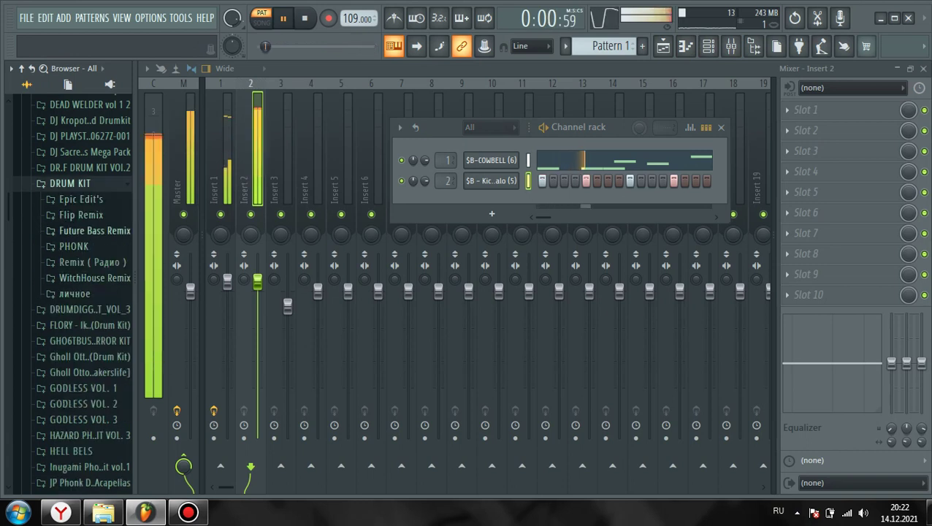
click(73, 246)
scroll(87, 249, down, 4)
Audition the PHONK folder's [R] Snares samples and add R-SNARE (2) as a new channel
key(space)
scroll(95, 227, up, 1)
click(102, 228)
click(102, 228)
click(98, 243)
click(98, 273)
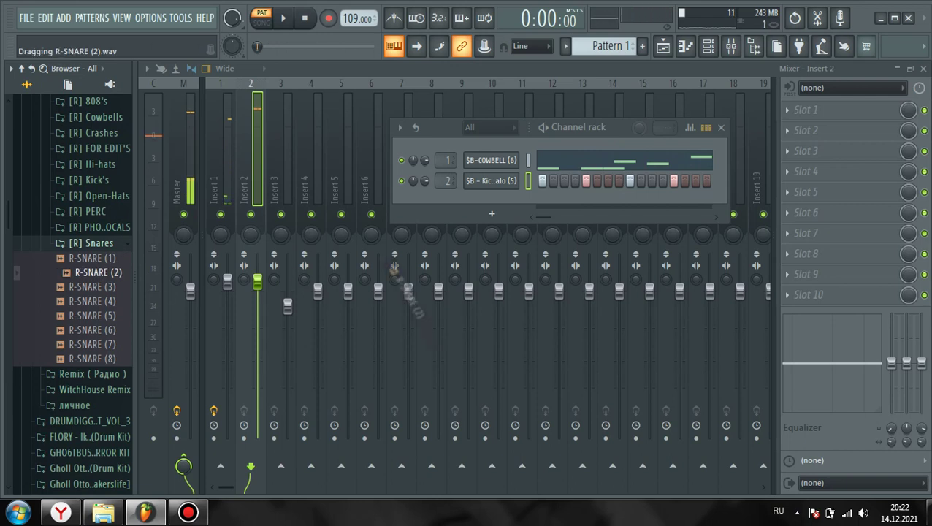
drag(504, 236, 497, 205)
Fill the R-SNARE (2) channel with Advanced fill at interval 8, rotated to start on step 5
right_click(519, 195)
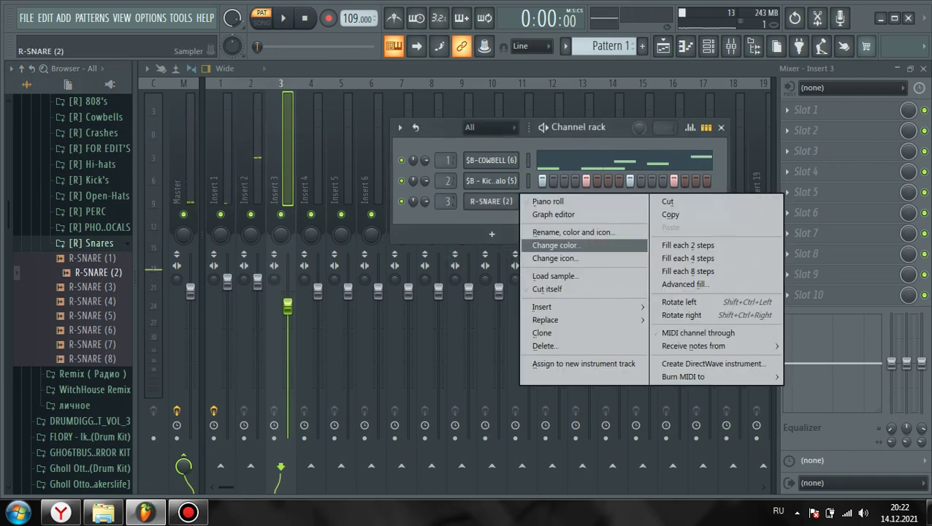
click(684, 284)
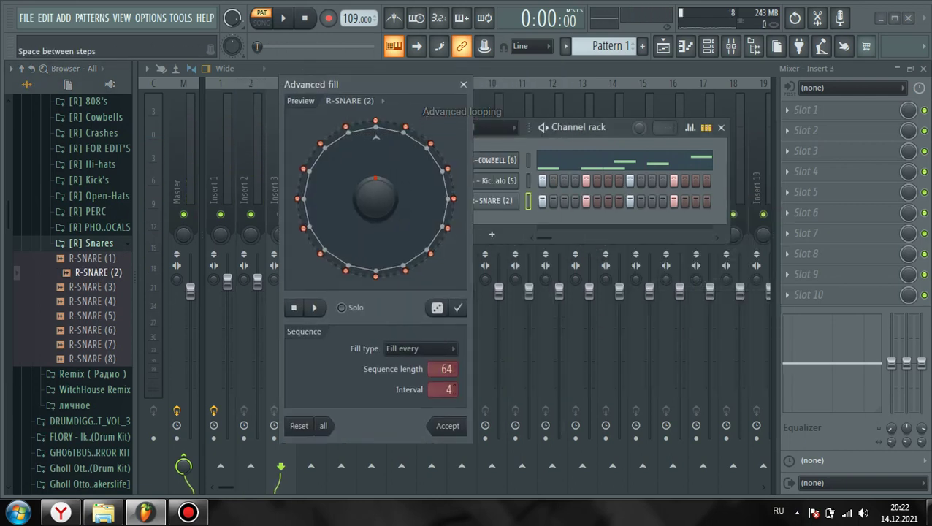
scroll(454, 390, up, 4)
drag(376, 198, 376, 186)
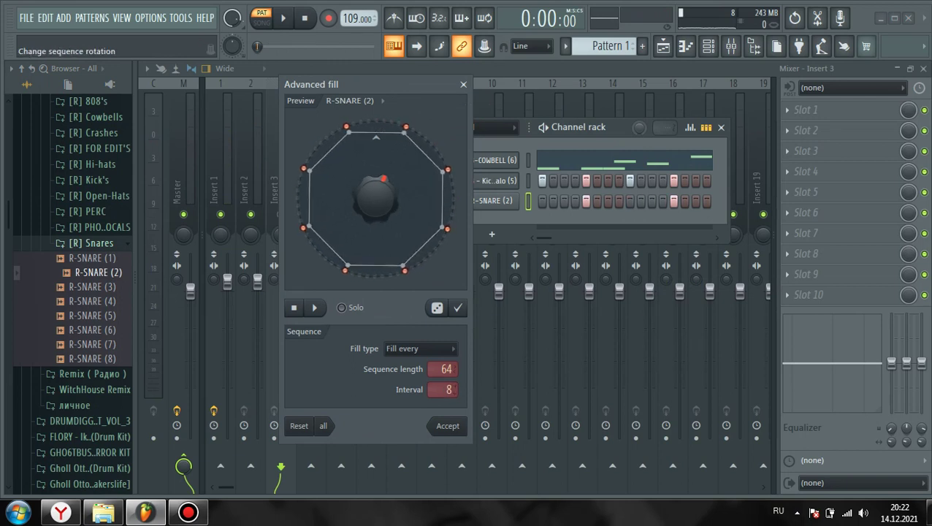
click(448, 426)
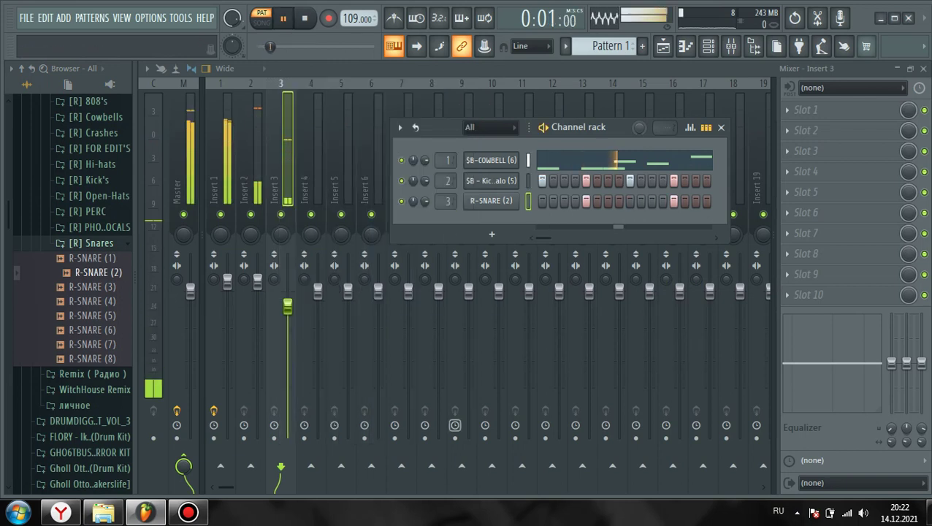
Raise the snare's Insert 3 volume to about 94% during playback and audition more of the R-SNARE samples
click(278, 176)
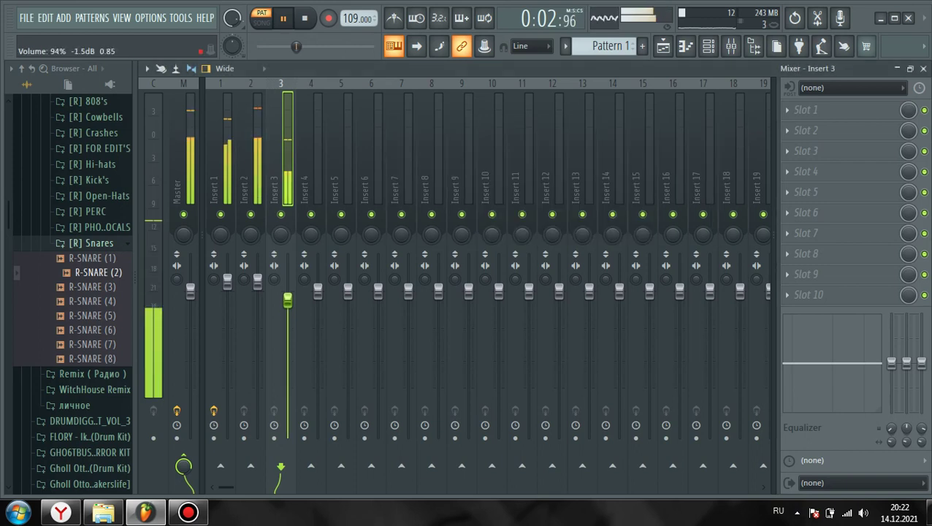
drag(288, 301, 287, 299)
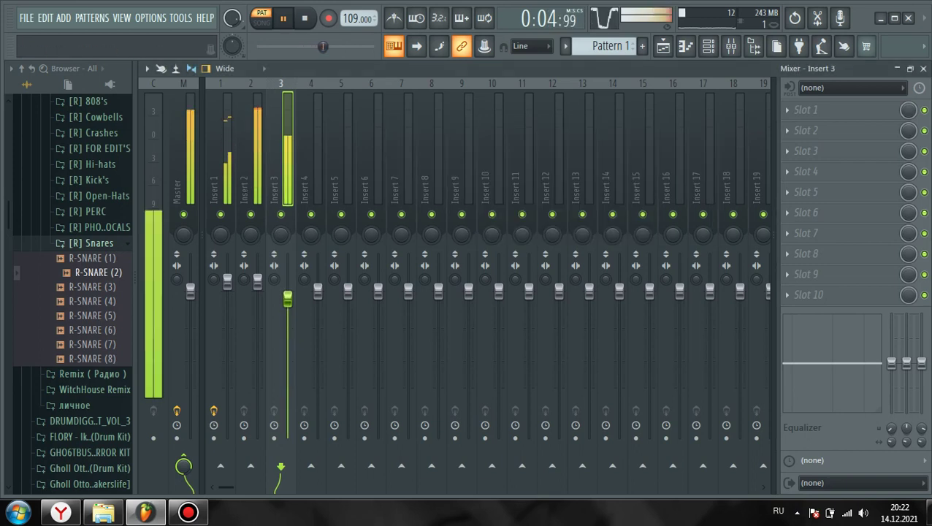
key(space)
click(97, 301)
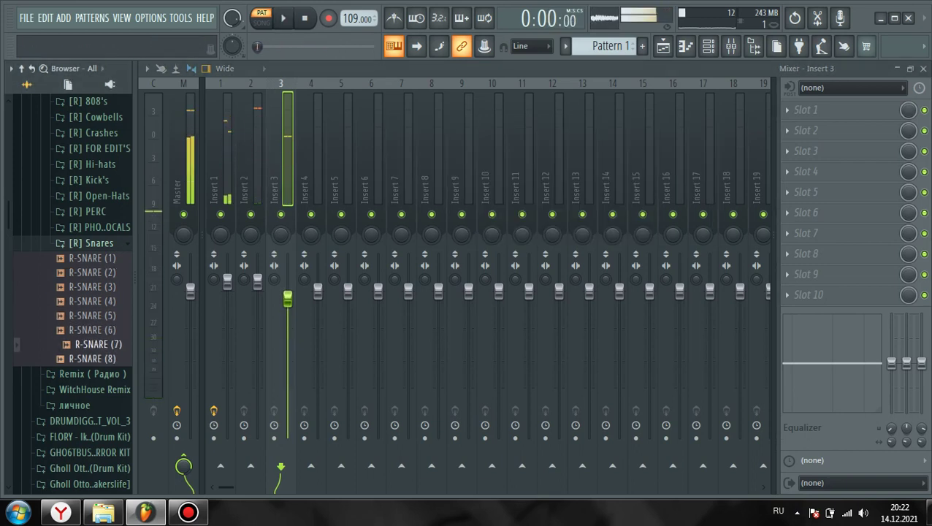
Play the pattern and raise the cowbell's Insert 1 volume to 107%
key(space)
scroll(98, 322, up, 4)
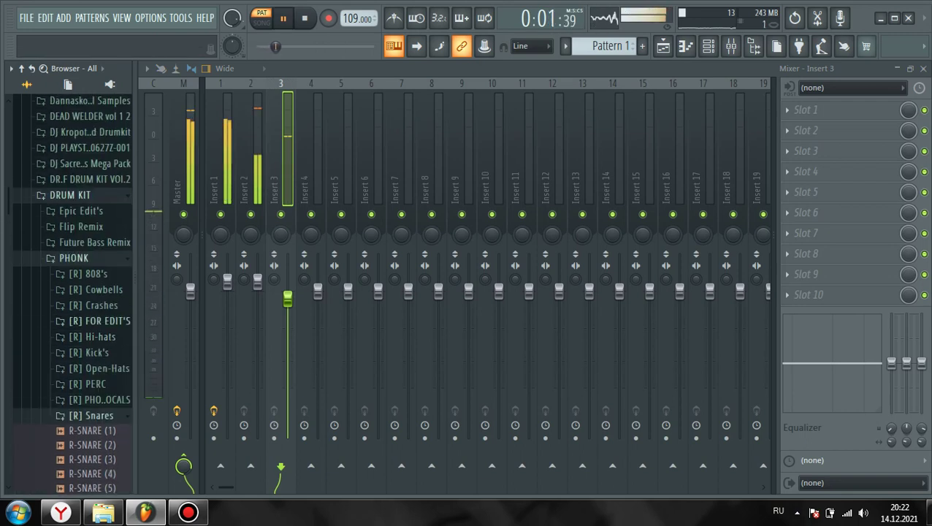
click(218, 176)
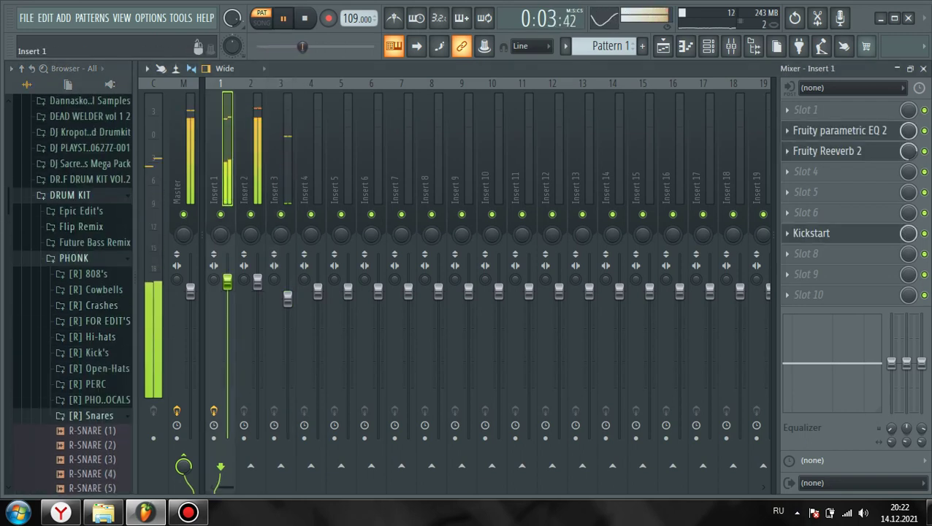
drag(302, 46, 309, 46)
Solo the kick's Insert 2, load Fruity parametric EQ 2 in slot 2 and cut the highs with band 7
right_click(251, 214)
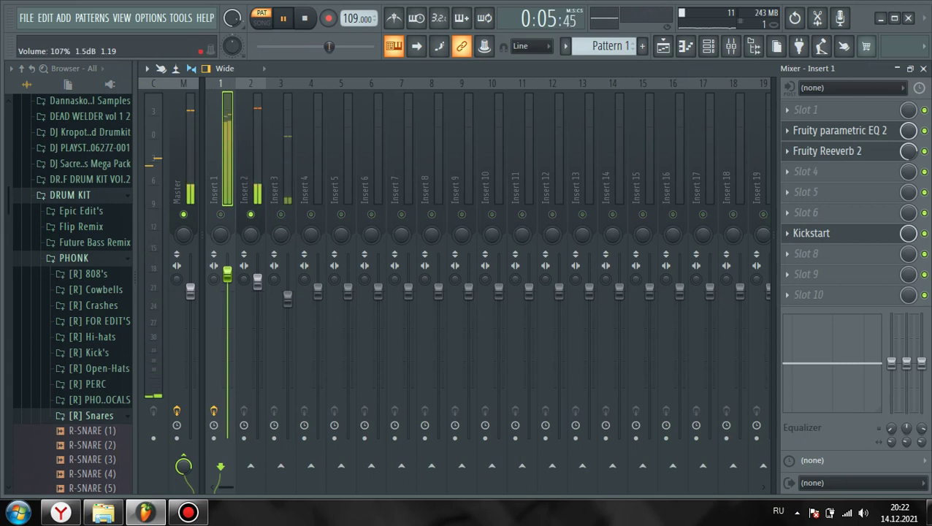
click(249, 322)
click(787, 130)
click(621, 130)
drag(516, 367, 466, 427)
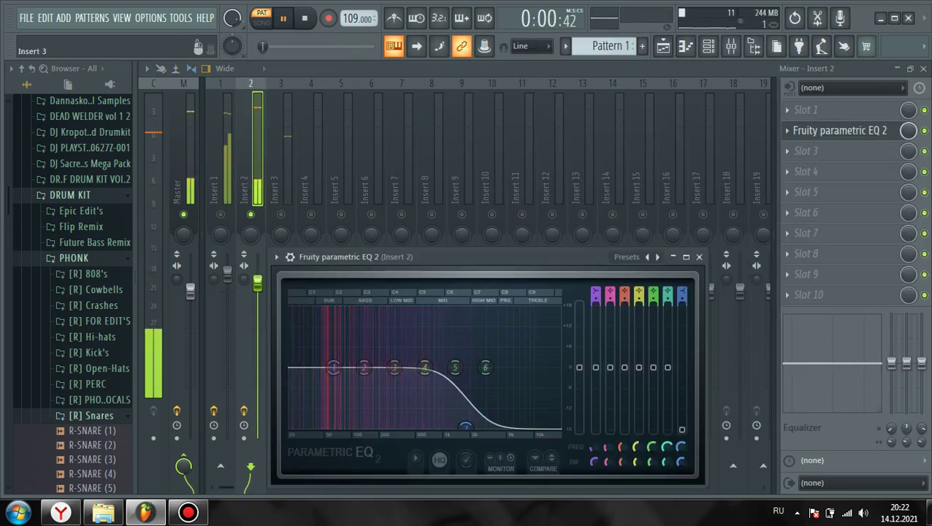
Listen to the kick and snare tracks without the cowbell and audition R-SNARE (2) again
right_click(281, 214)
click(250, 214)
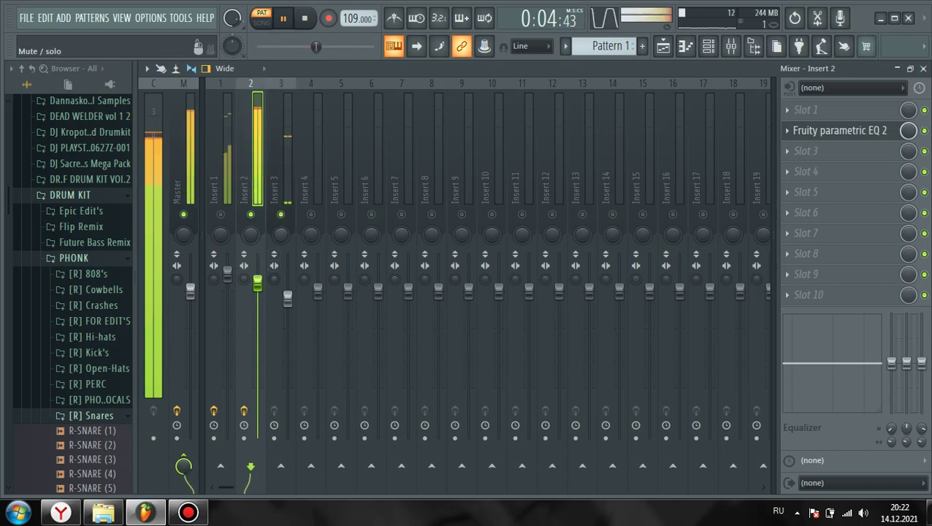
scroll(92, 449, down, 2)
click(95, 359)
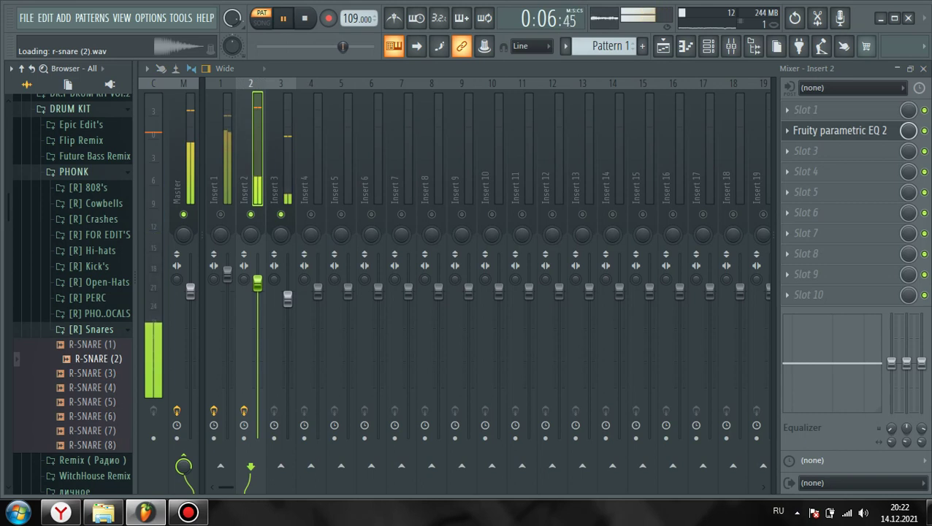
scroll(95, 274, up, 3)
key(space)
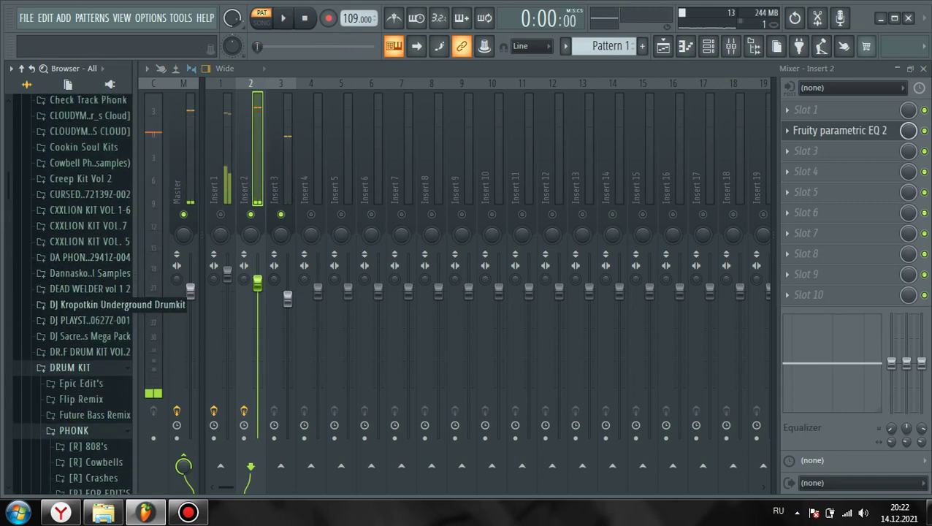
Find the SNARE folder in the DEAD WELDER vol 1 2 kit and audition DEAD WELDER SNARE 3
click(92, 290)
scroll(92, 289, down, 2)
click(92, 202)
click(92, 202)
click(94, 218)
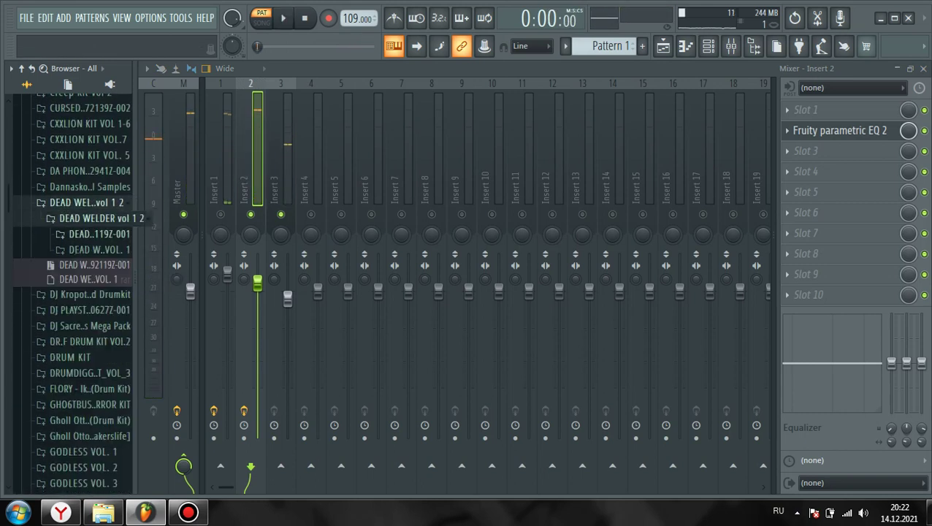
click(95, 233)
scroll(95, 253, down, 2)
click(102, 177)
scroll(102, 177, down, 2)
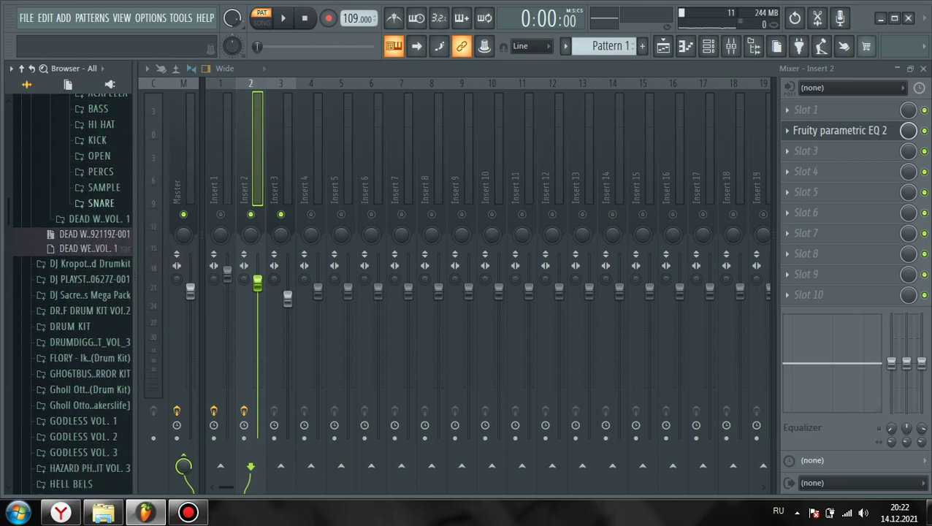
click(101, 203)
click(110, 247)
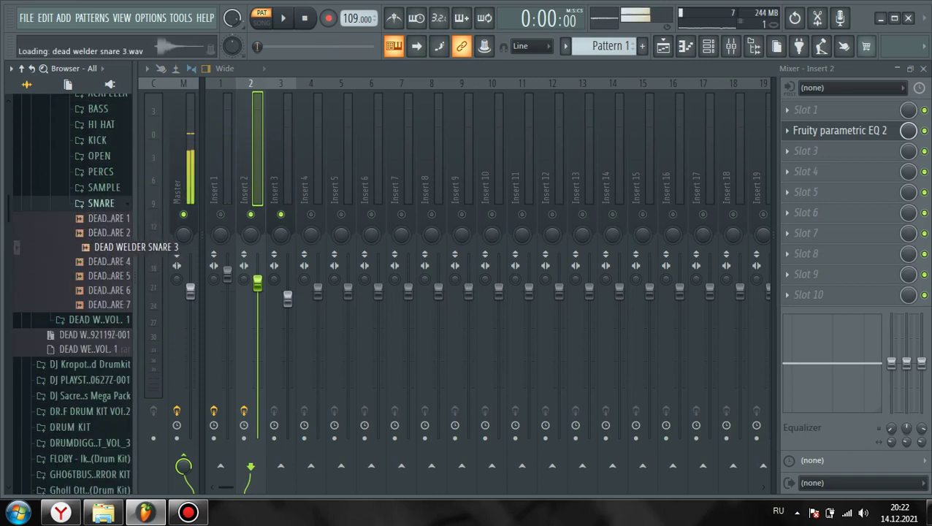
Add DEAD WELDER SNARE 3 as a new channel and paste the R-SNARE (2) step pattern into it
click(708, 45)
drag(110, 247, 446, 198)
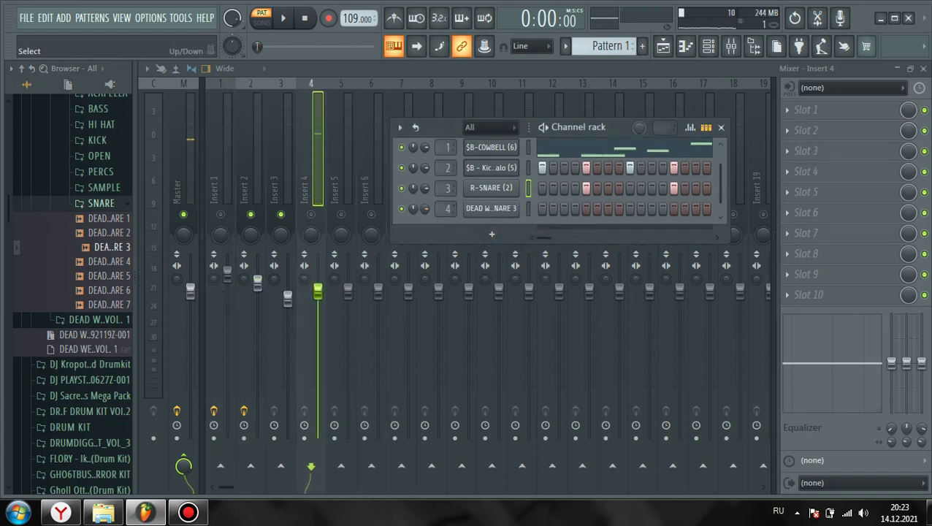
click(528, 209)
key(ctrl+v)
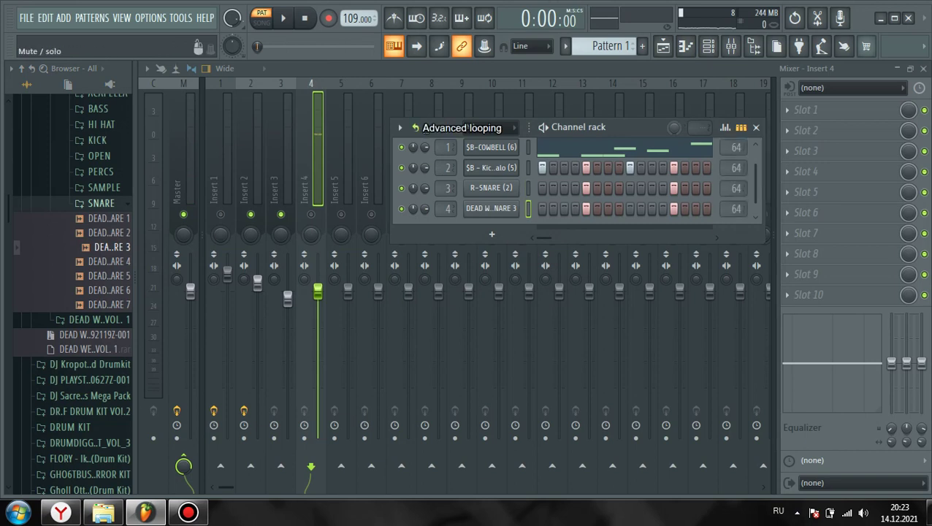
Play the pattern with all mixer tracks unmuted to check the layered snares
key(F6)
key(space)
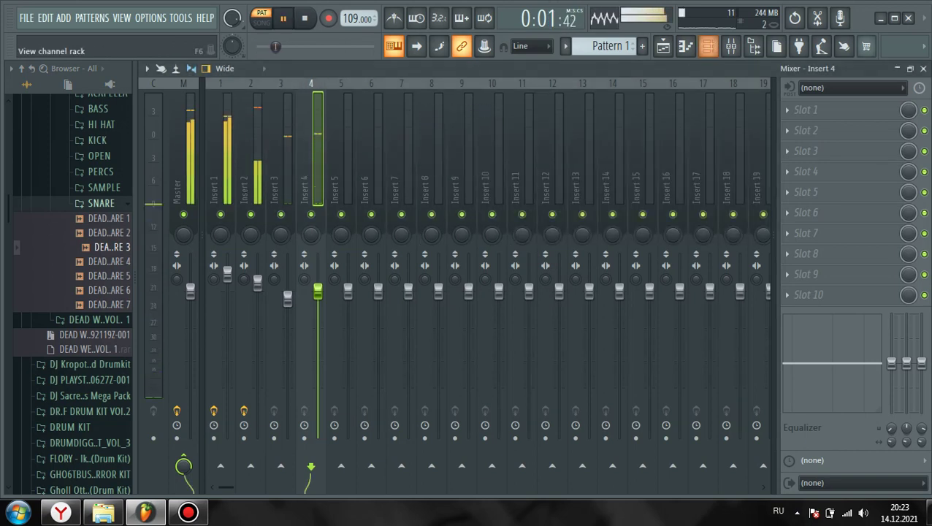
click(708, 46)
key(space)
Set the DEAD WELDER SNARE 3 sample start offset to 7% and replay the pattern
click(493, 209)
key(q)
drag(375, 335, 375, 326)
key(q)
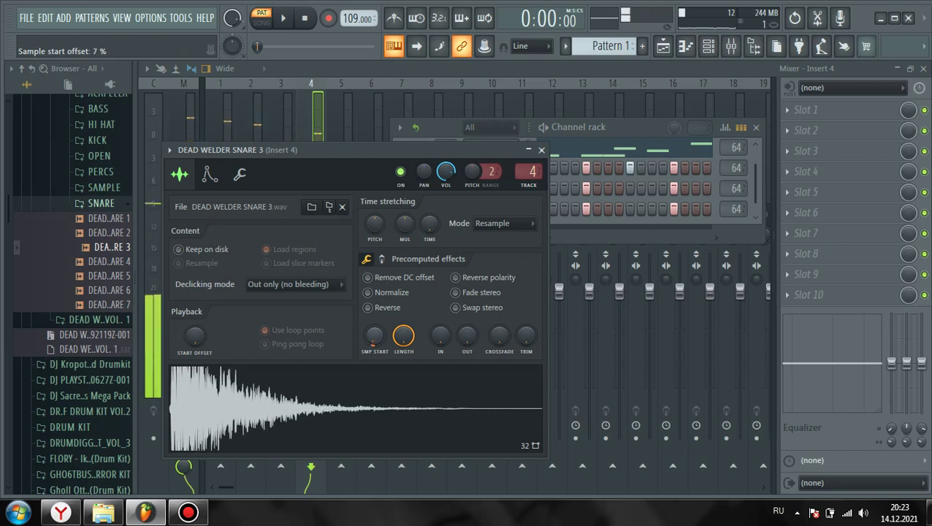
key(space)
click(541, 149)
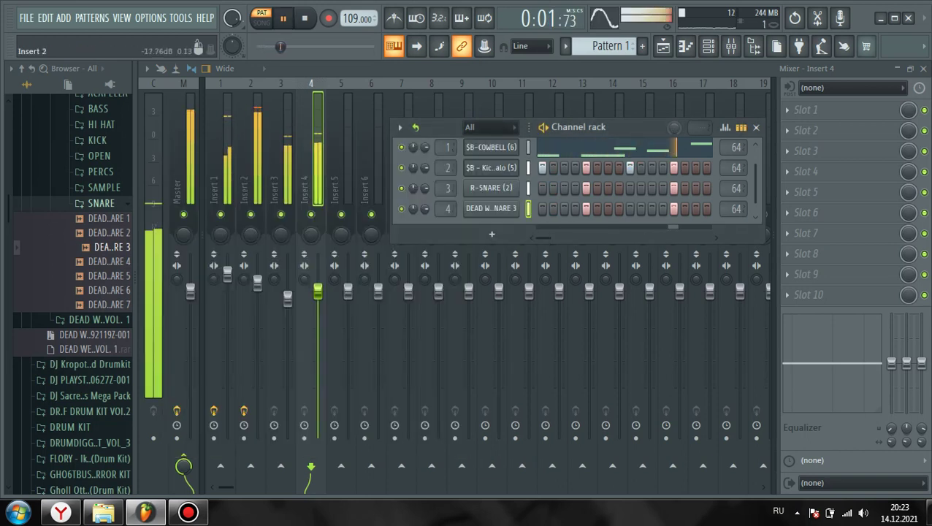
Audition more DEAD WELDER snares, including DEAD WELDER SNARE 6, and restart the pattern
key(space)
click(110, 291)
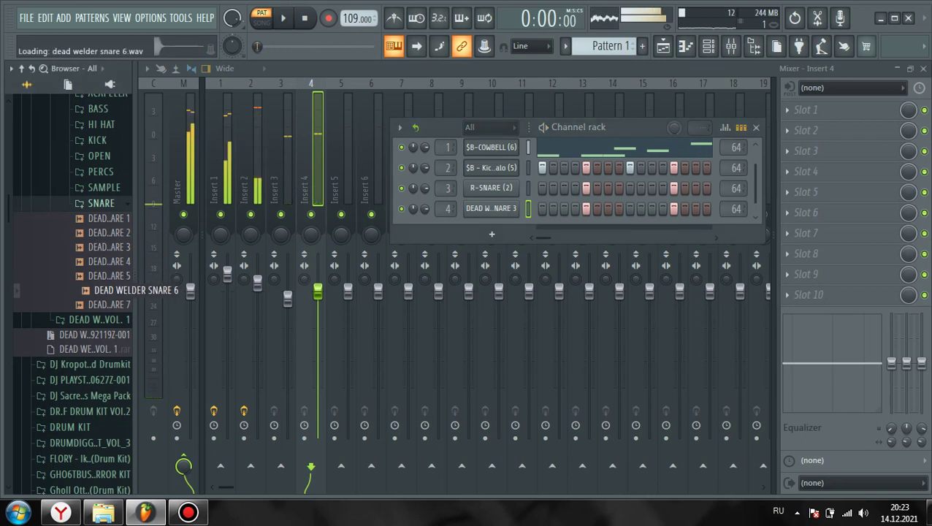
click(100, 320)
scroll(99, 293, up, 4)
key(space)
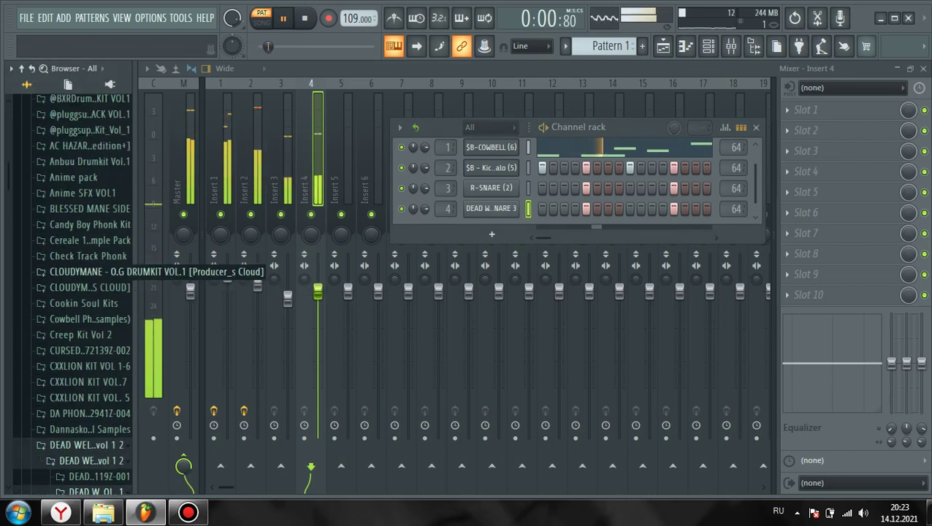
Browse the Drum Kits library during playback, checking the Candy Boy Phonk Kit and $WERVE DRUMKIT VOL . 1 folders
click(90, 225)
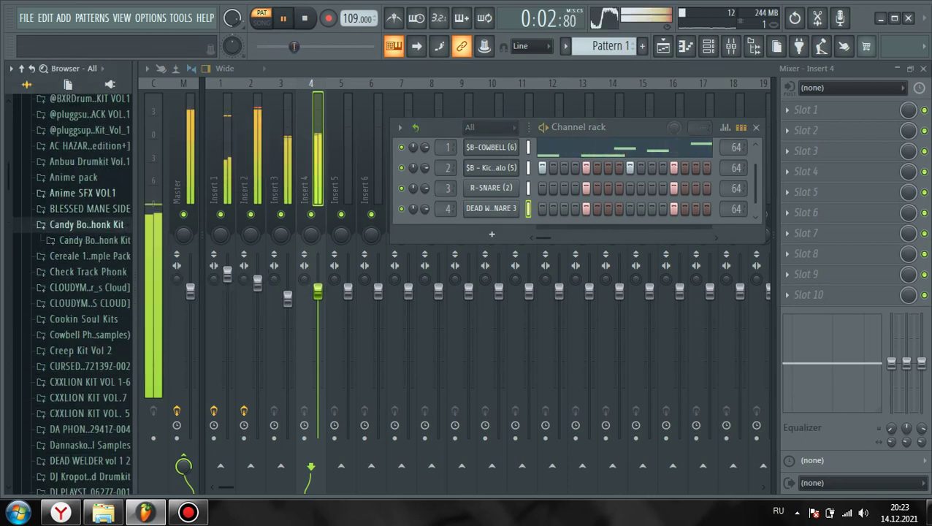
scroll(90, 219, up, 2)
click(89, 169)
click(89, 154)
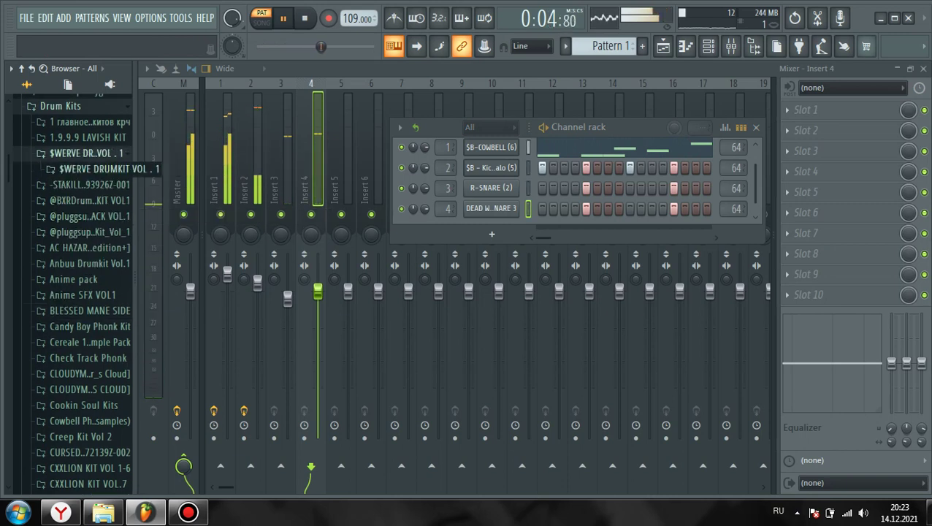
click(89, 201)
click(89, 185)
click(89, 169)
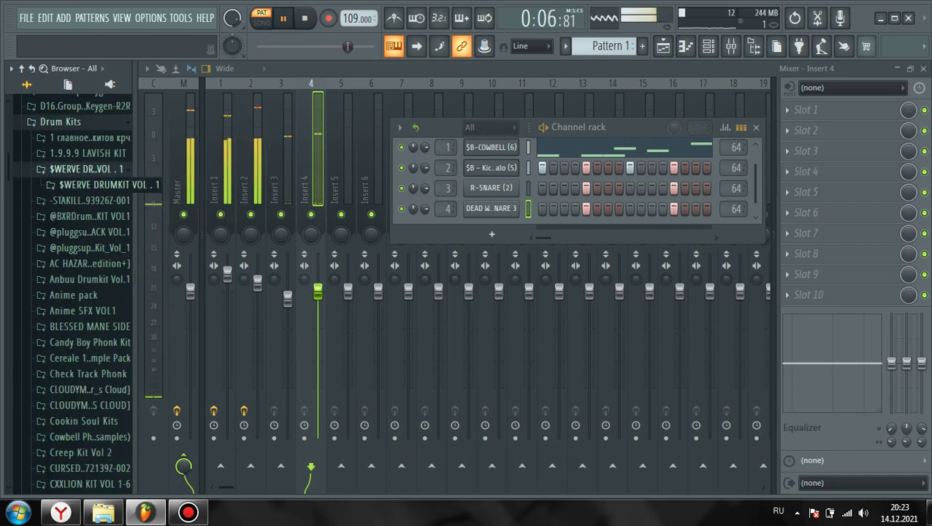
click(89, 184)
scroll(89, 193, down, 2)
key(space)
Open the Snare folder of the Candy Boy Phonk Kit and audition the Everyone has this sample
scroll(89, 190, down, 6)
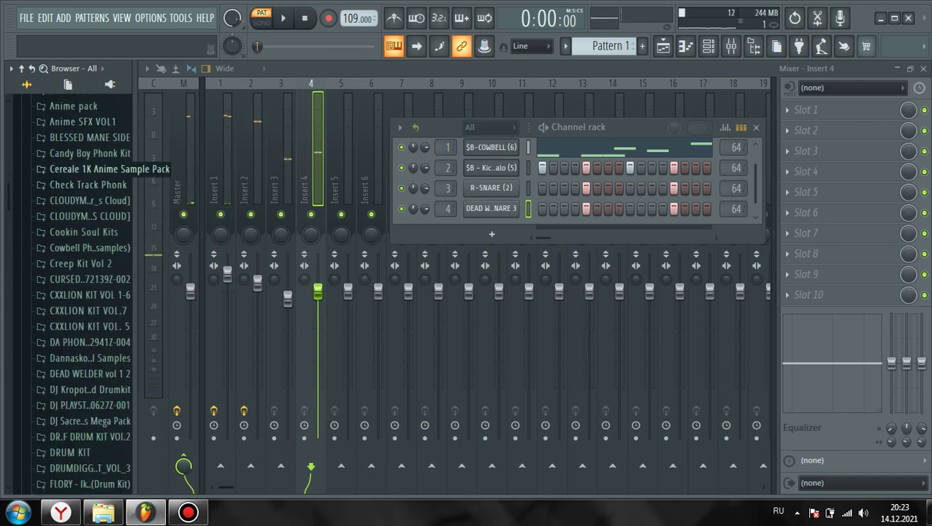
click(89, 168)
click(89, 169)
click(89, 169)
click(89, 154)
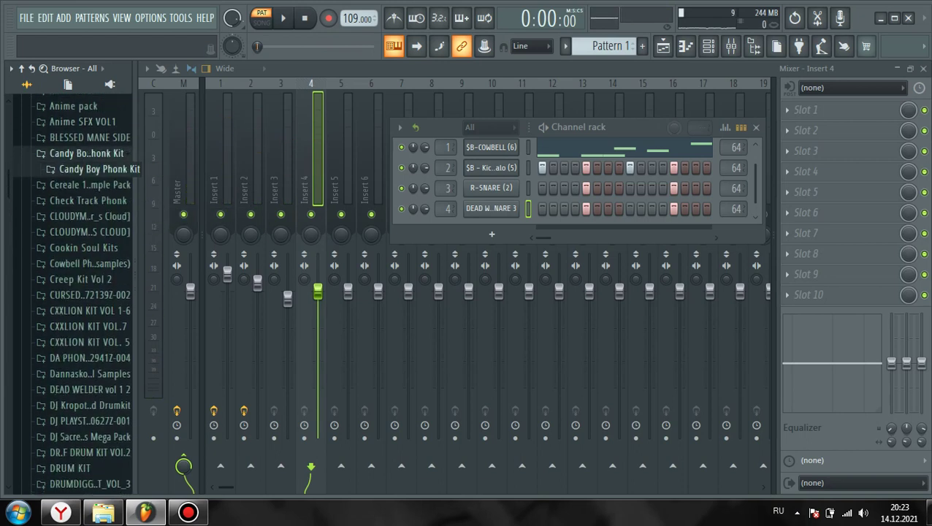
click(90, 169)
scroll(89, 175, down, 2)
click(82, 211)
scroll(85, 212, down, 2)
click(85, 242)
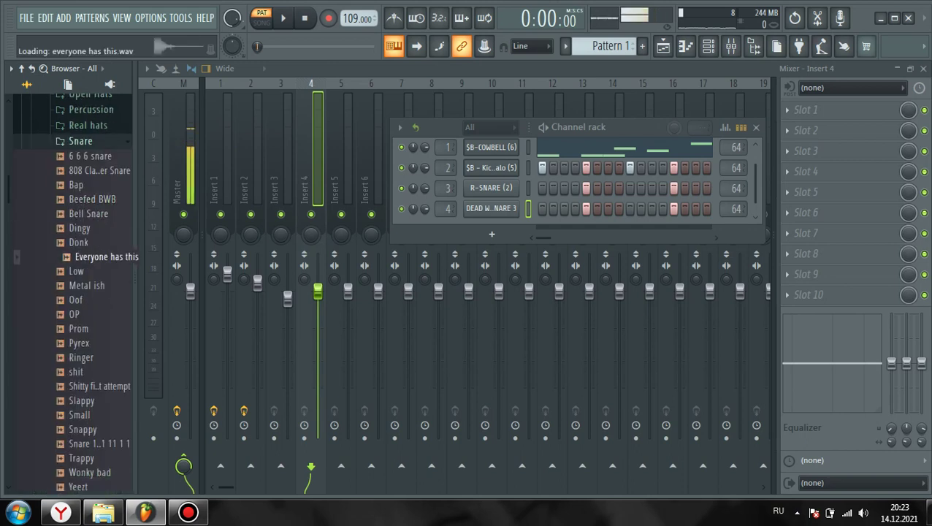
Add the Everyone has this snare as a new channel routed to mixer track 5 and open its settings
drag(475, 260, 492, 235)
scroll(446, 209, up, 5)
click(491, 209)
Load the Everyone has this sample into Edison and fade out its tail from 0:121 to 0:250
right_click(385, 431)
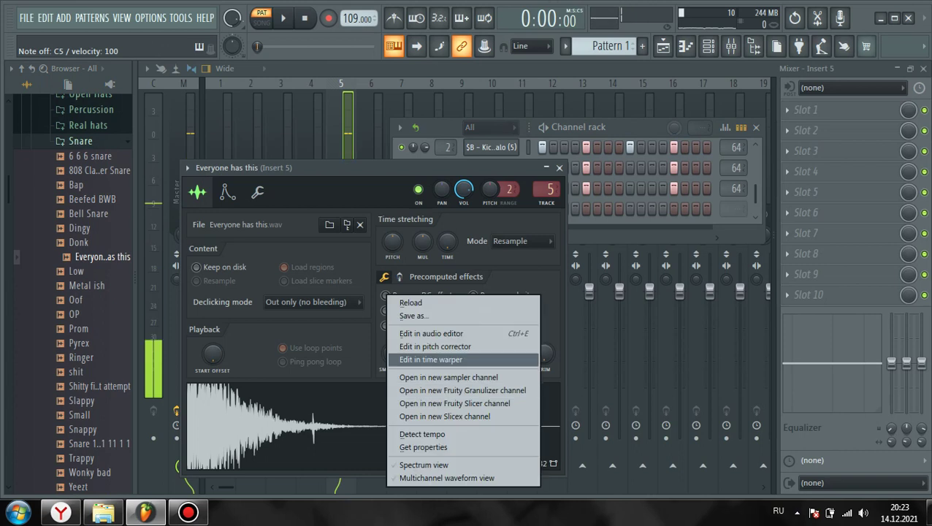
click(420, 332)
scroll(504, 301, up, 5)
drag(393, 310, 729, 315)
click(647, 180)
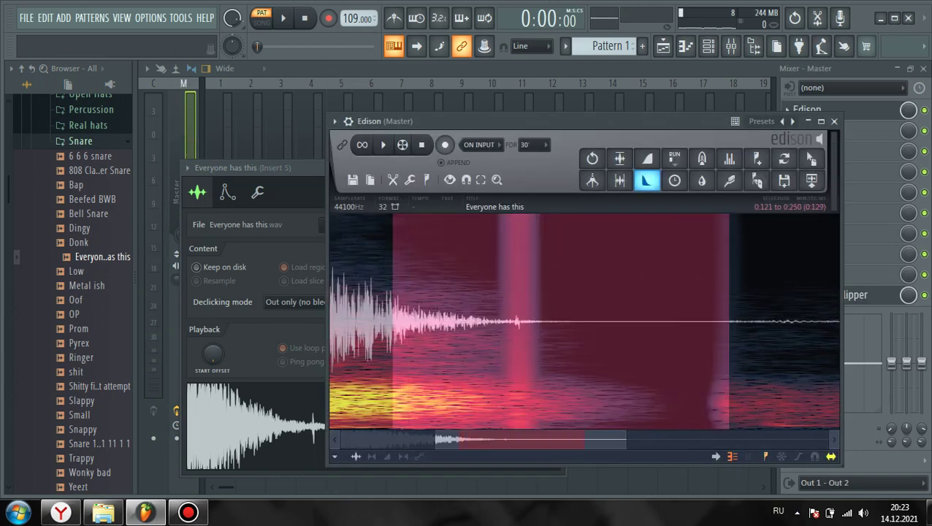
scroll(623, 271, down, 2)
scroll(624, 270, down, 2)
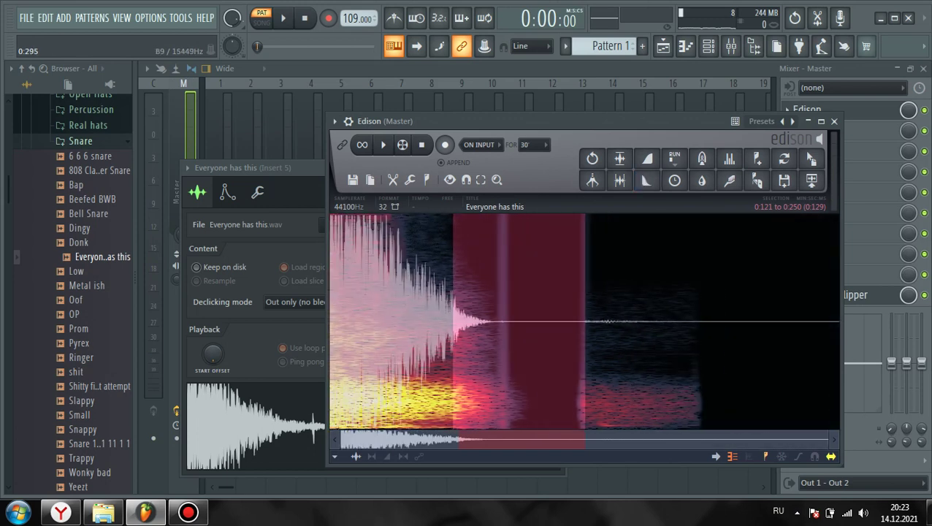
Remove the leftover noise between 0:234 and 0:366 by applying fade-out and fade-in to that selection
drag(585, 292, 704, 292)
drag(453, 292, 569, 292)
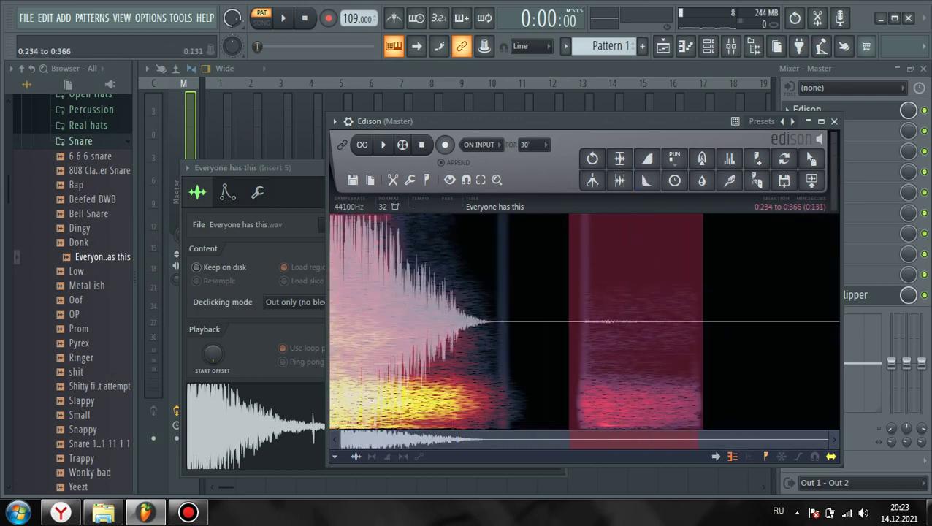
click(647, 180)
click(646, 180)
click(647, 159)
click(647, 159)
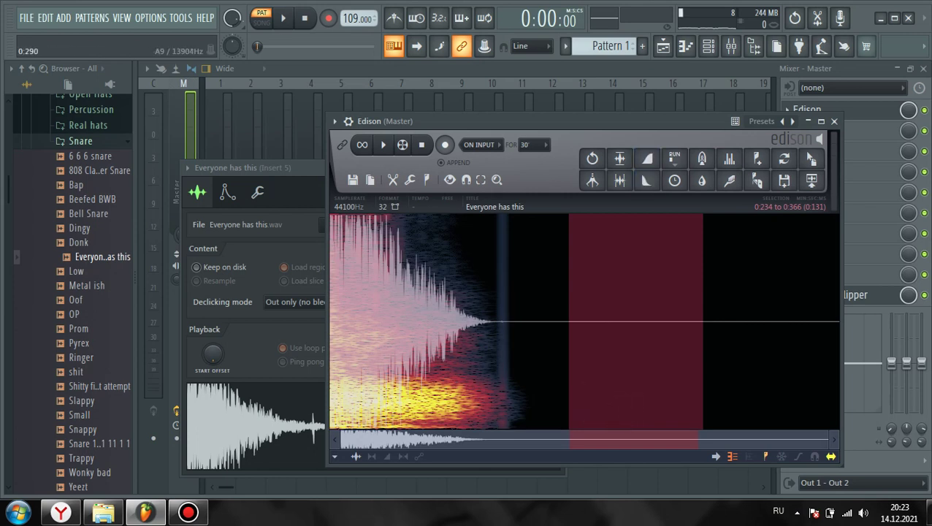
Replace the channel's sample with the whole edited audio from Edison and play the pattern
key(ctrl+a)
drag(812, 159, 332, 426)
key(space)
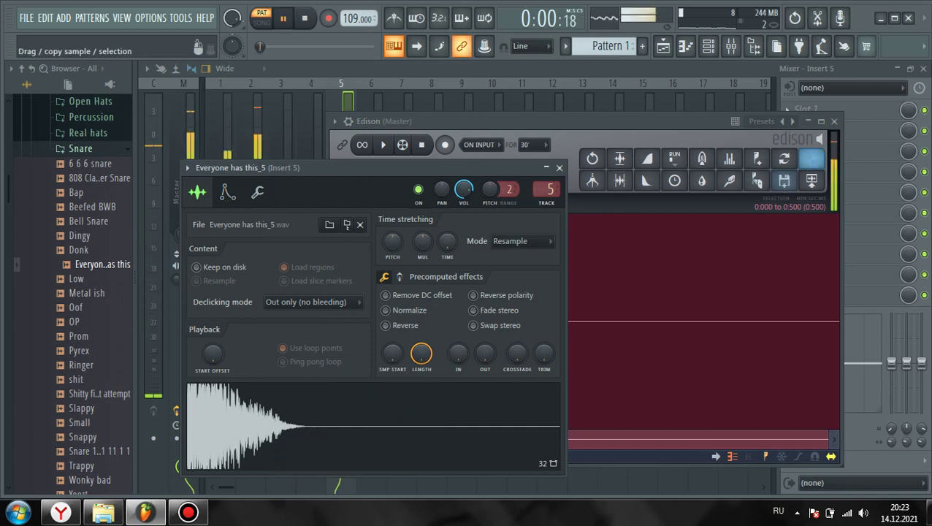
Close Edison, place the edited Everyone has this snare on steps 5 and 13, and restart the pattern
click(835, 121)
click(709, 46)
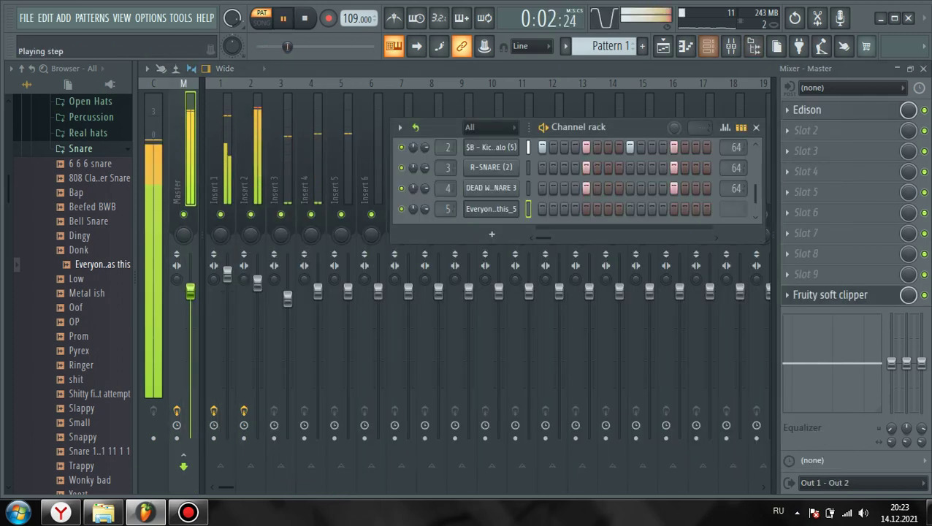
key(space)
key(space)
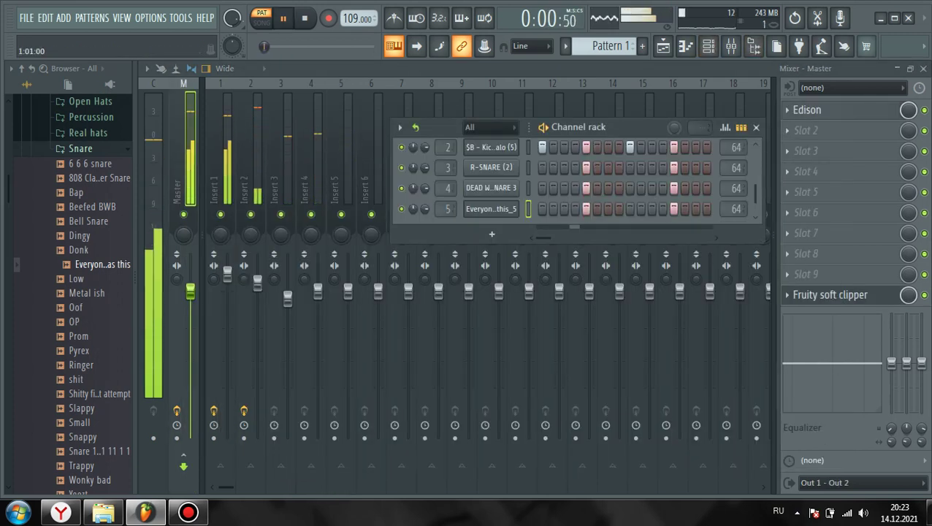
Lower the Insert 3 and Insert 4 volumes to balance the layered snares and restart the pattern
click(347, 291)
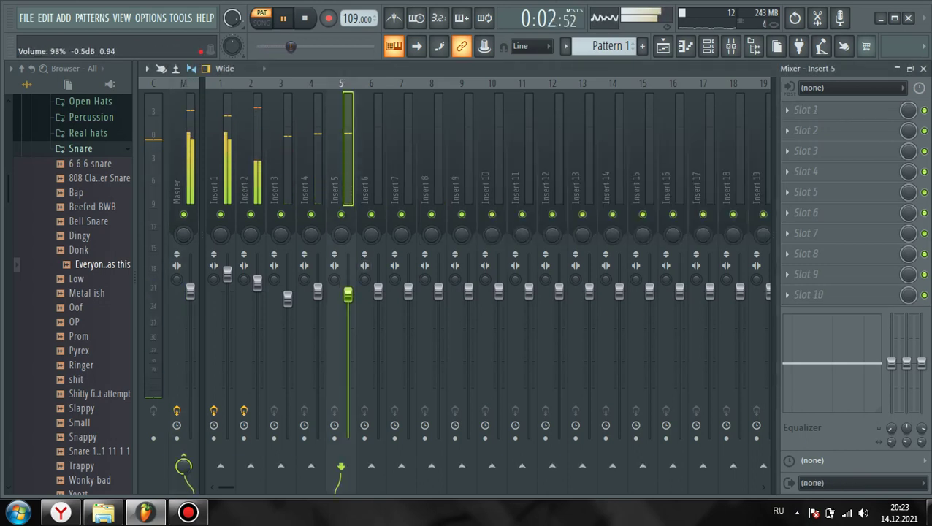
click(288, 302)
mouse_move(318, 290)
mouse_down()
mouse_move(348, 291)
mouse_move(287, 307)
mouse_move(318, 299)
mouse_up()
click(348, 291)
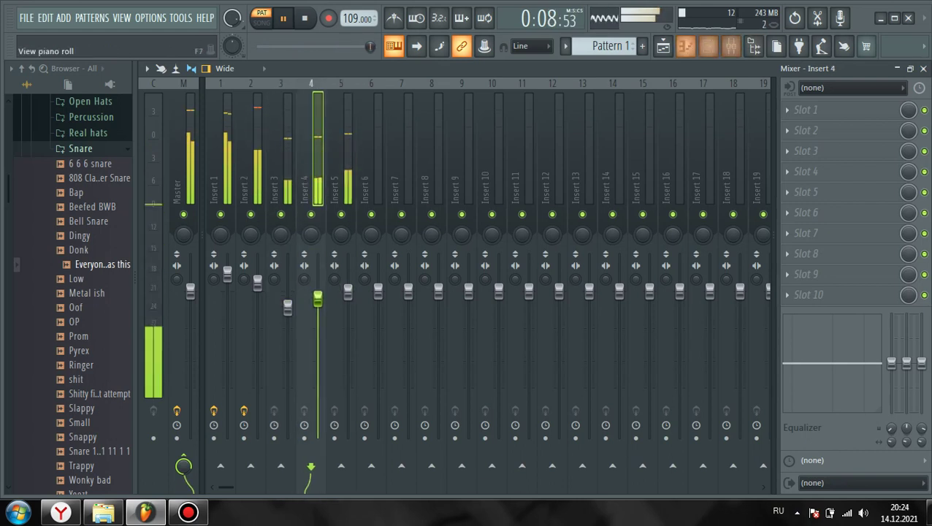
click(708, 46)
key(space)
Solo the kick on Insert 2 and move band 7 of its Fruity parametric EQ 2 to about 3 kHz
click(281, 172)
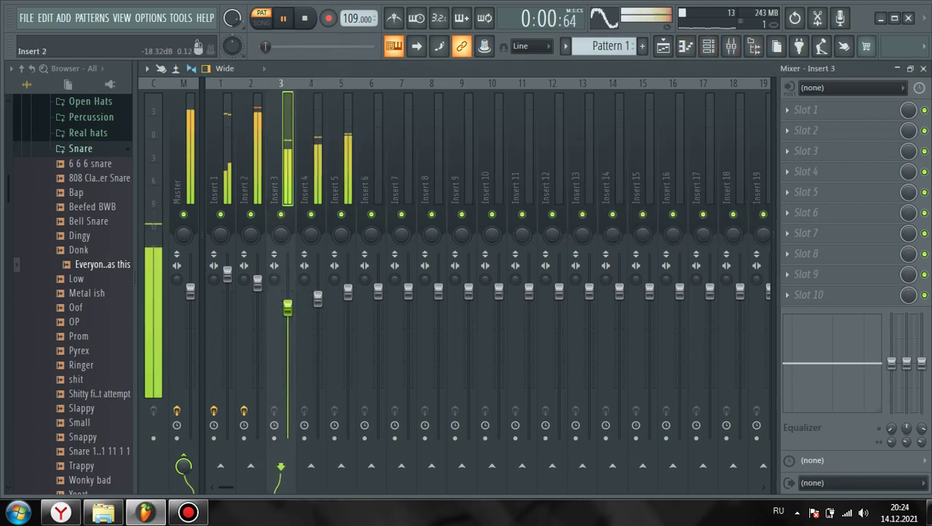
click(251, 172)
right_click(251, 215)
drag(257, 283, 257, 275)
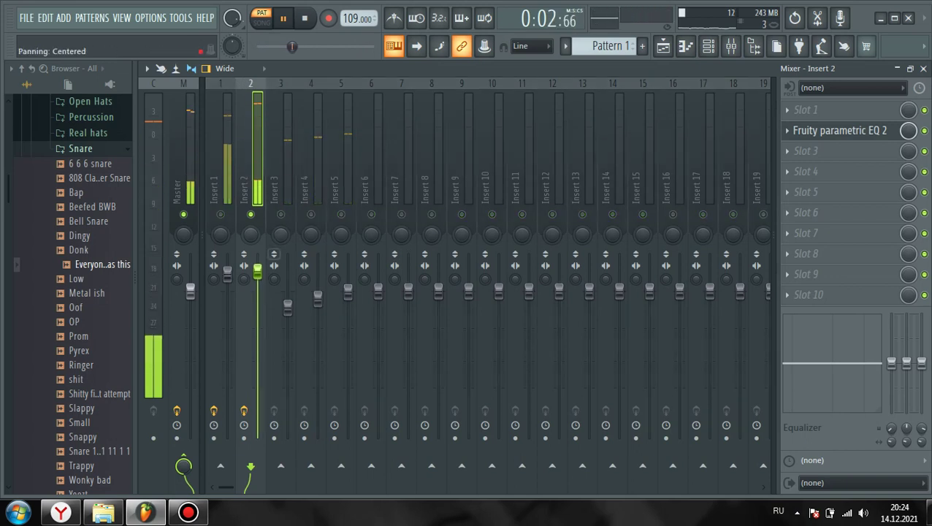
click(840, 130)
drag(464, 426, 484, 426)
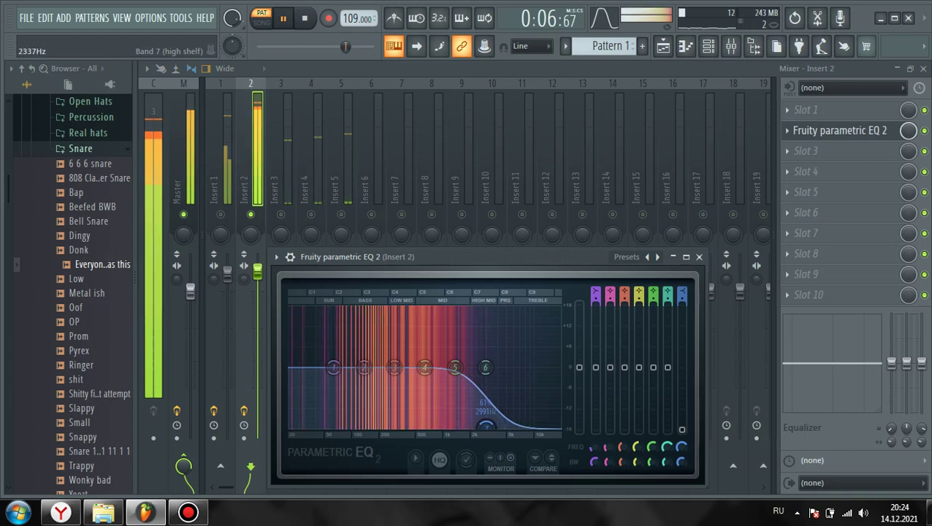
Bring the Insert 2 volume back down, unmute all mixer tracks, and close the mixer
drag(257, 272, 258, 282)
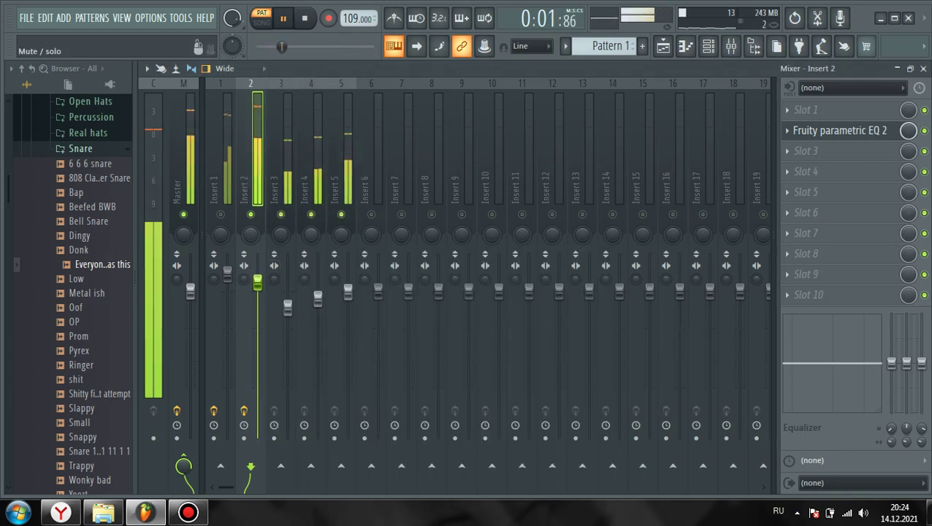
right_click(251, 215)
right_click(251, 214)
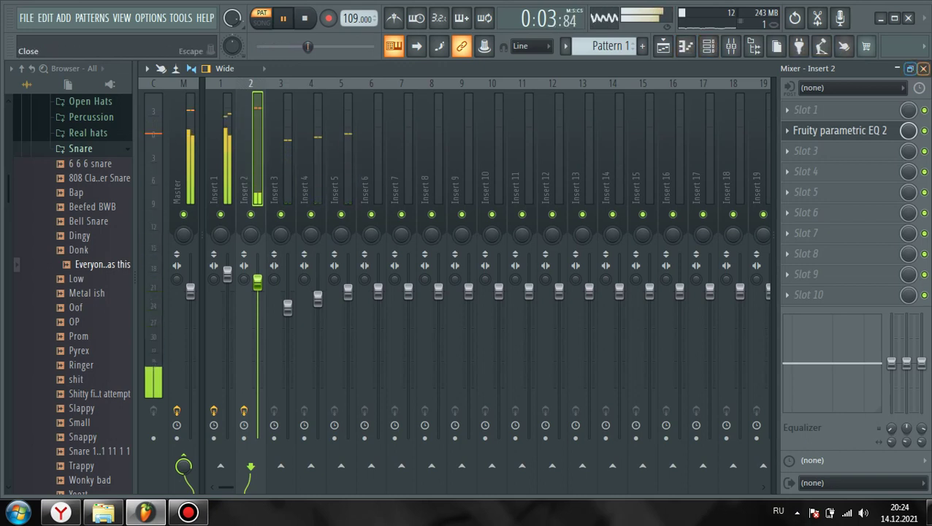
click(923, 69)
key(space)
Collapse the Candy Boy Phonk Kit folder, close all open plugin and editor windows, and play the pattern
scroll(95, 201, up, 3)
click(87, 180)
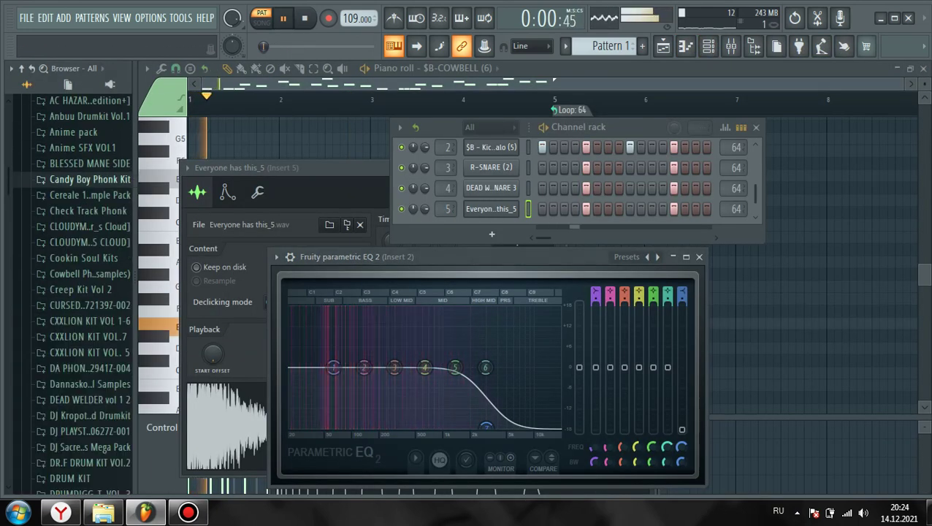
scroll(86, 179, up, 4)
key(space)
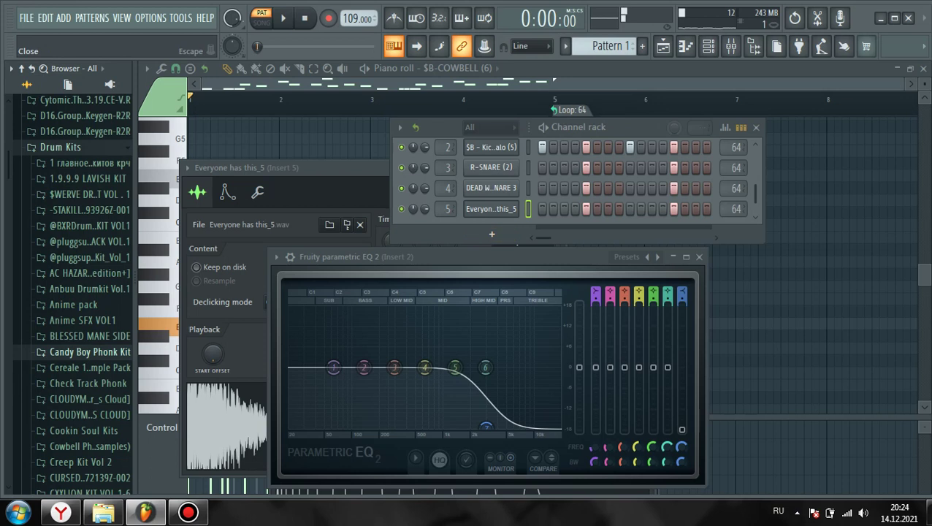
key(F12)
key(space)
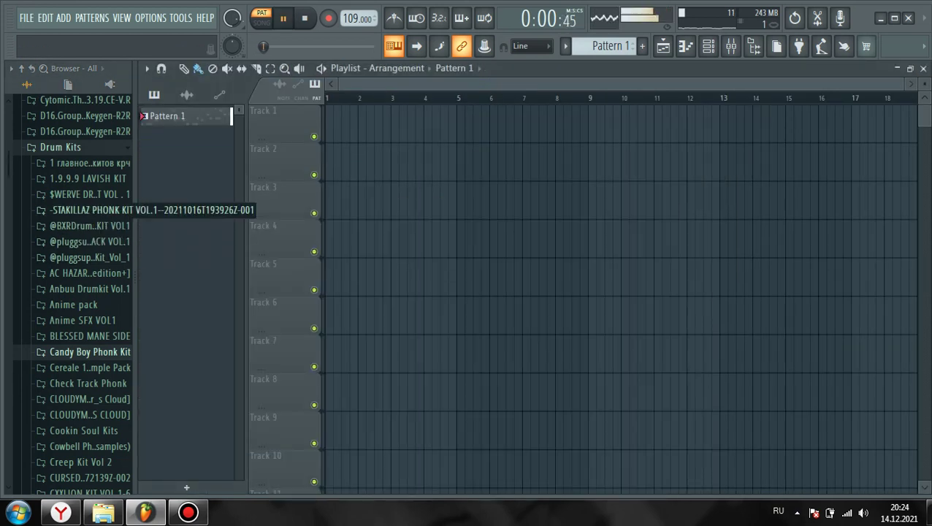
Open the OPEN HI HATS folder of $WERVE DRUMKIT VOL . 1 while the pattern plays
click(86, 211)
click(86, 194)
click(86, 209)
scroll(86, 215, down, 2)
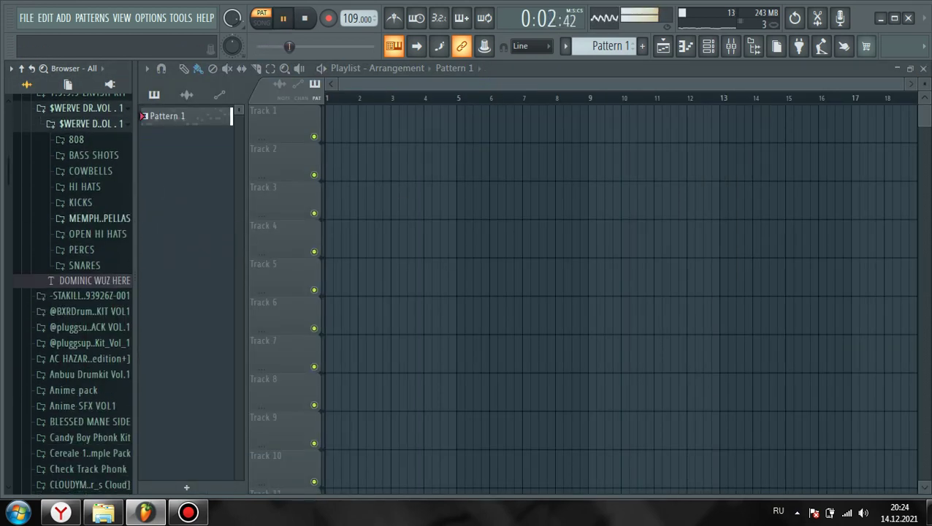
click(97, 234)
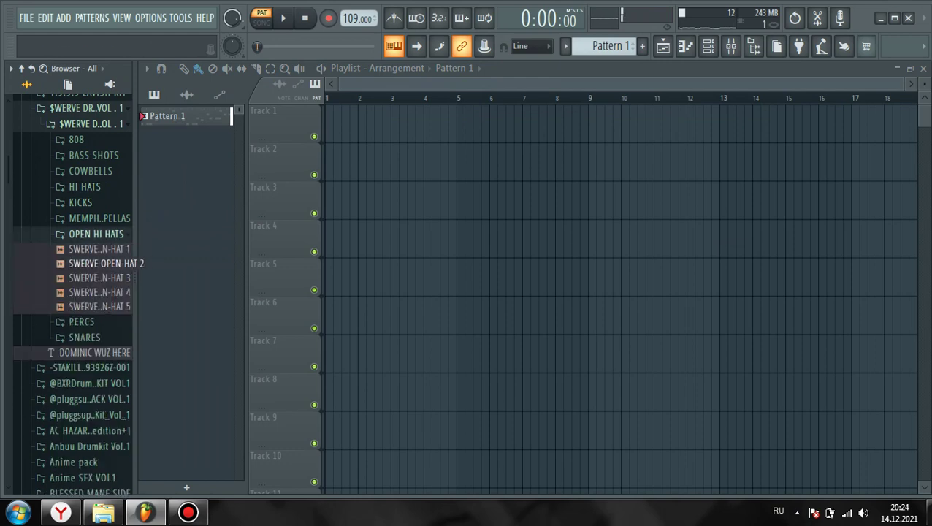
Add SWERVE OPEN-HAT 4 as a new channel routed to mixer track 6
click(708, 47)
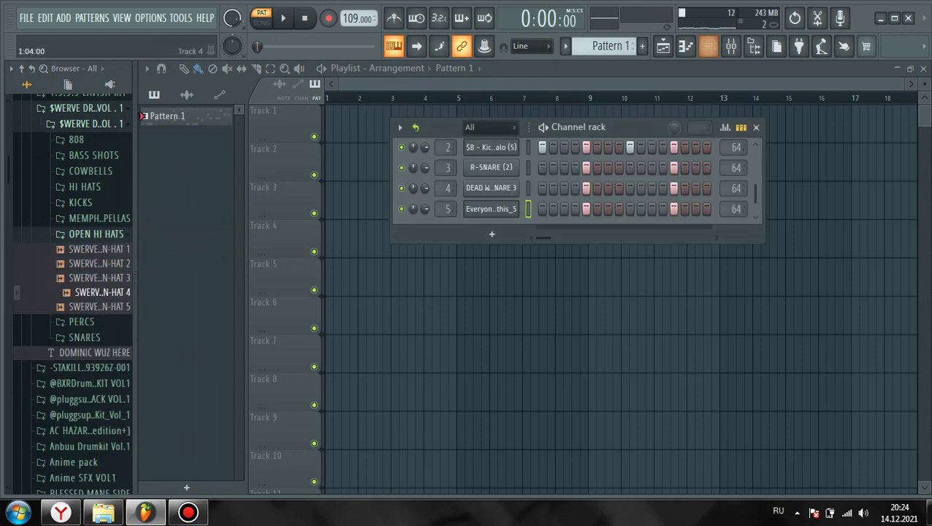
drag(102, 292, 377, 271)
drag(475, 261, 453, 212)
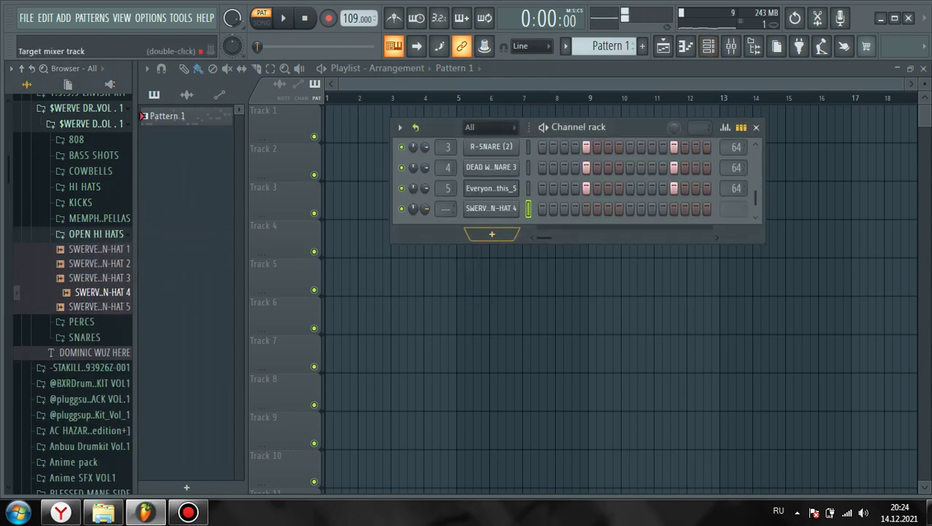
Use Advanced fill on SWERVE OPEN-HAT 4 with sequence length 64 and interval 4, starting on step 3
right_click(512, 208)
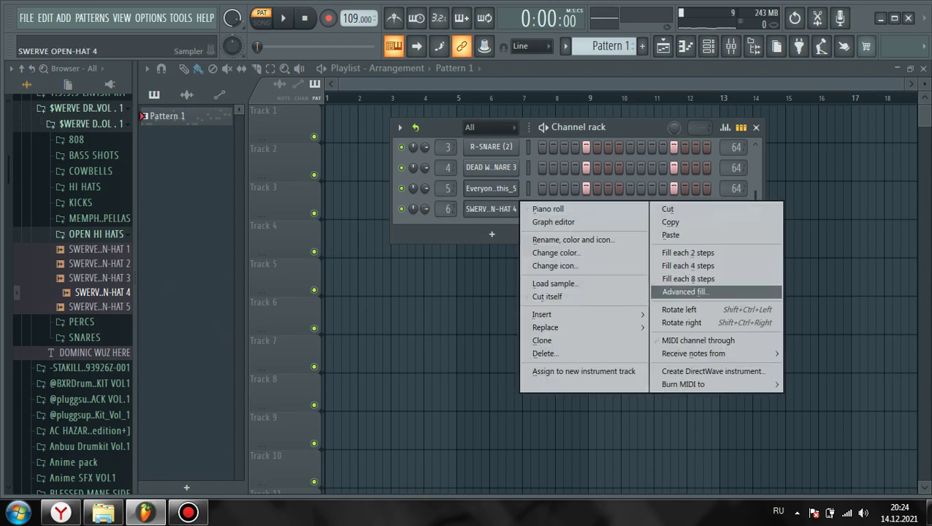
click(684, 292)
drag(413, 197, 414, 185)
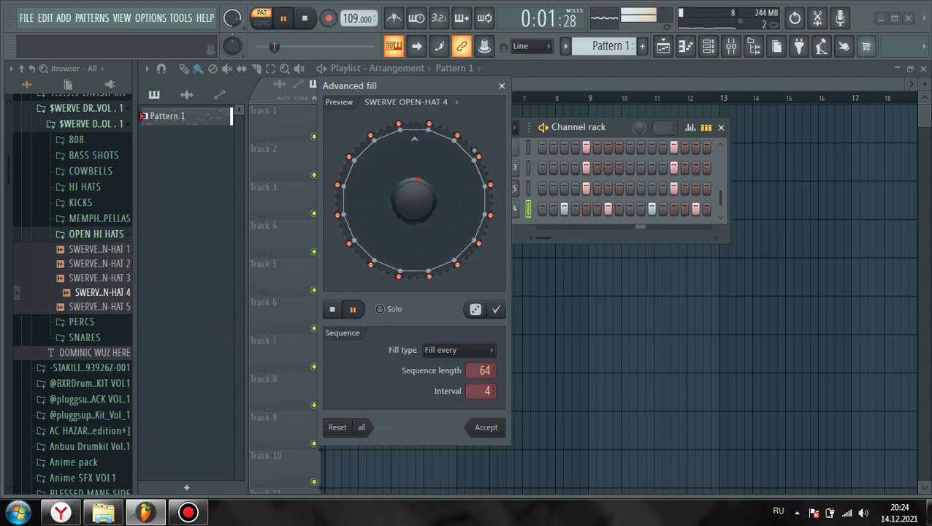
click(491, 428)
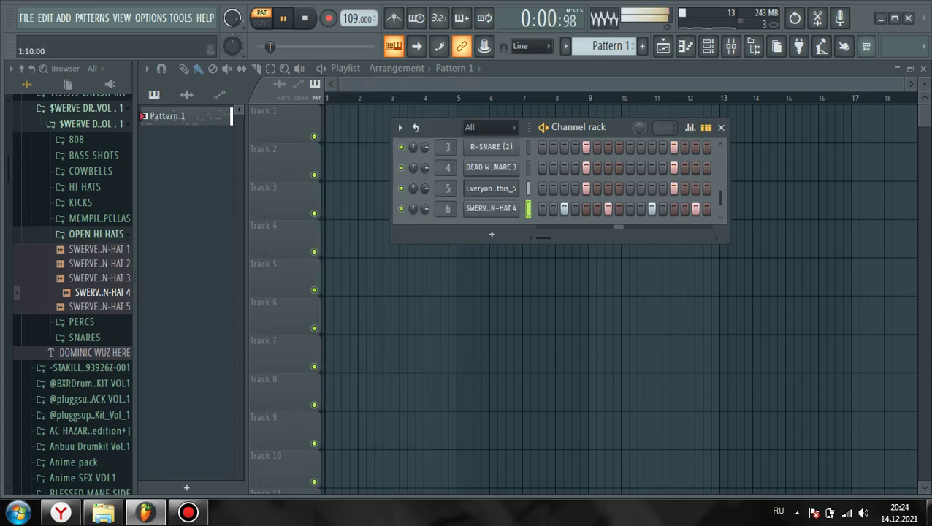
Isolate the drum tracks and lower the three snare faders, setting Insert 3 to 83% volume
click(730, 46)
click(341, 214)
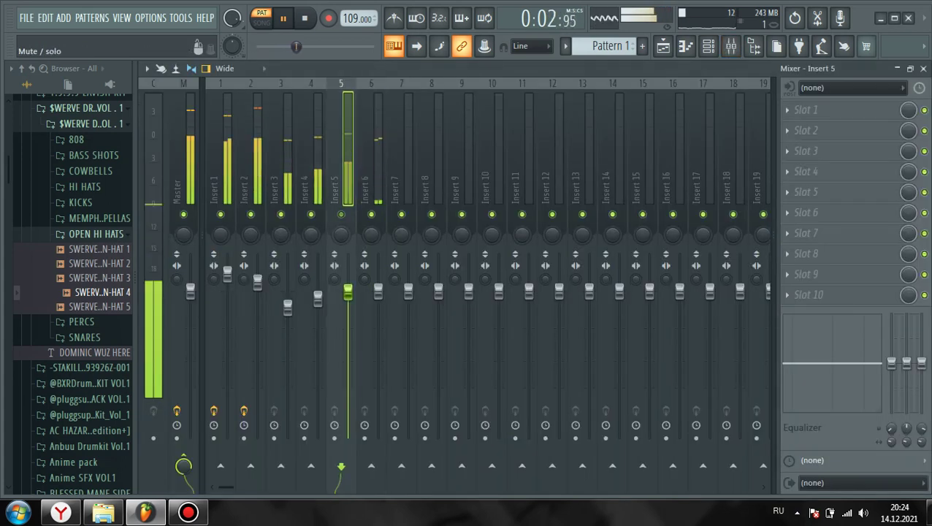
right_click(341, 214)
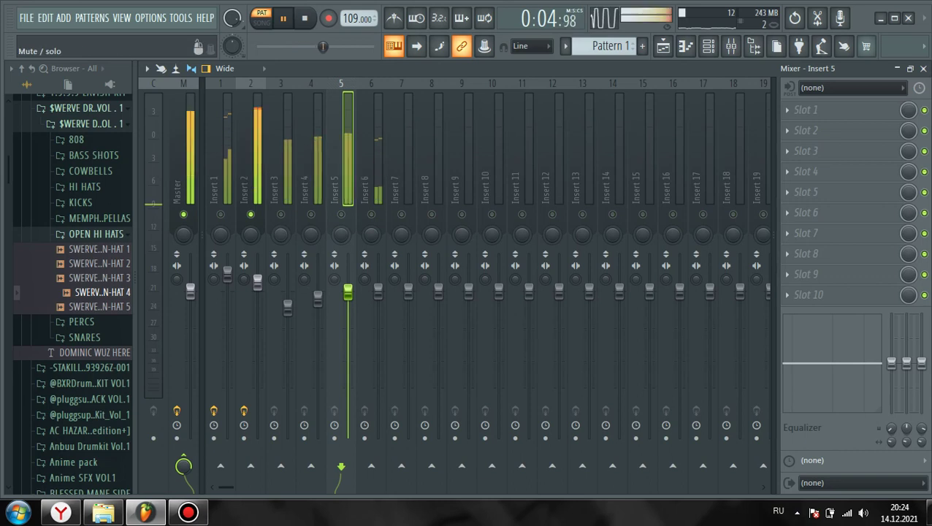
drag(317, 298, 288, 312)
drag(348, 292, 288, 315)
click(371, 214)
drag(298, 46, 313, 46)
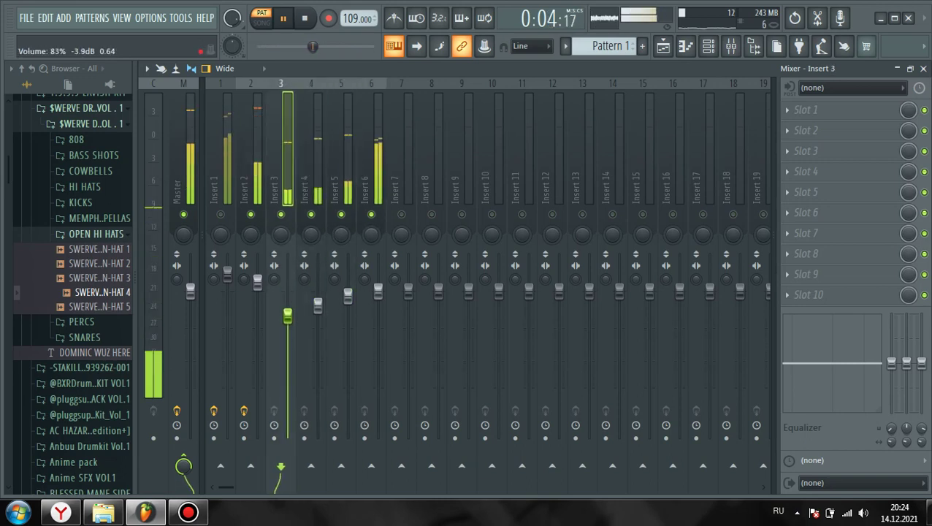
Check the Insert 6 open-hat level, restore the cowbell and all other mixer tracks, and close the mixer
drag(378, 292, 378, 293)
click(220, 215)
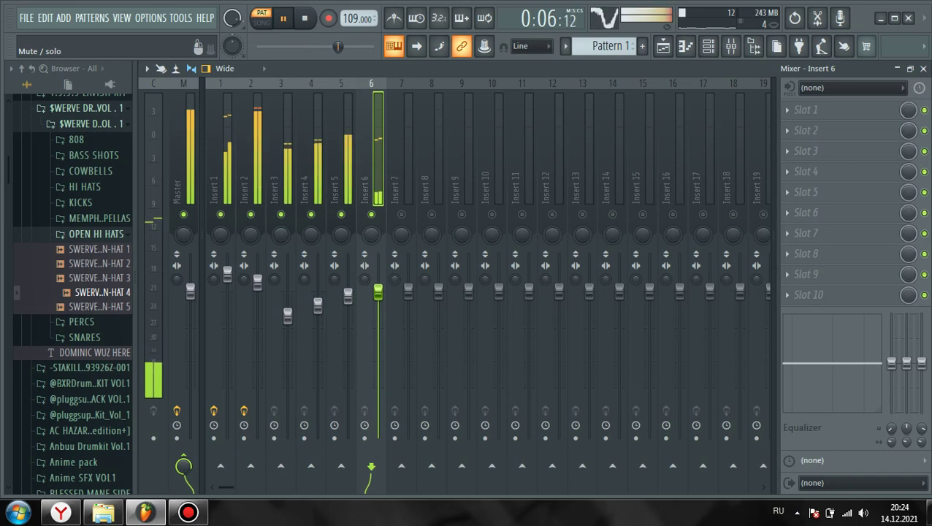
right_click(220, 215)
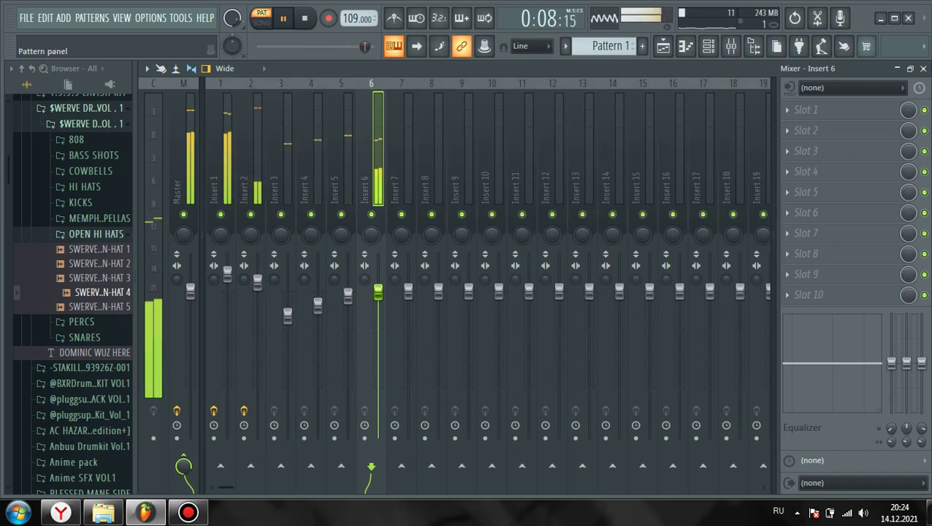
click(924, 69)
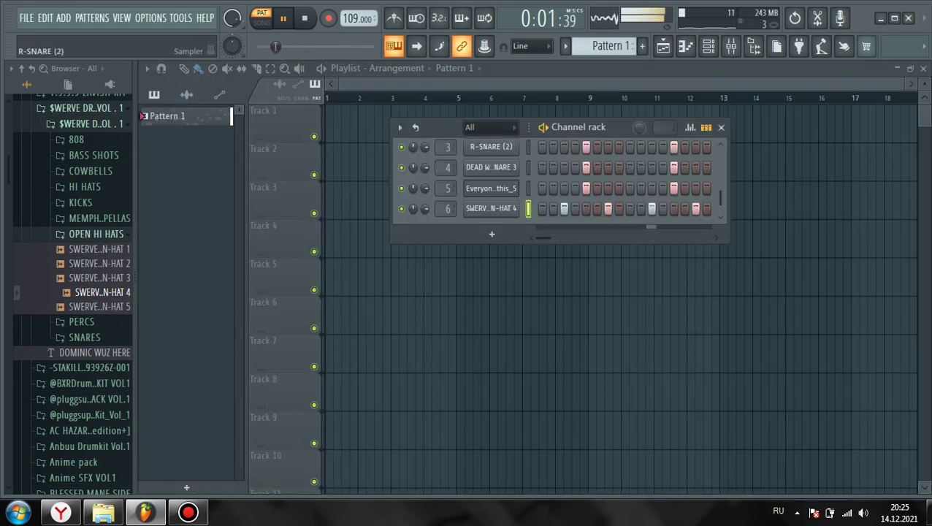
Add SWERVE HI-HAT 1 from the HI HATS folder as a new channel routed to mixer track 7
drag(100, 202, 384, 238)
drag(483, 252, 492, 234)
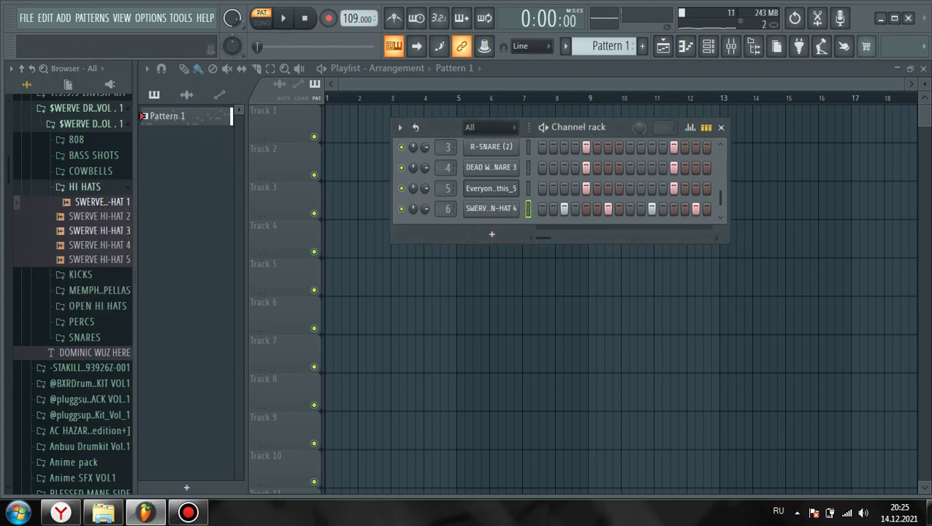
drag(99, 202, 393, 256)
drag(504, 249, 493, 234)
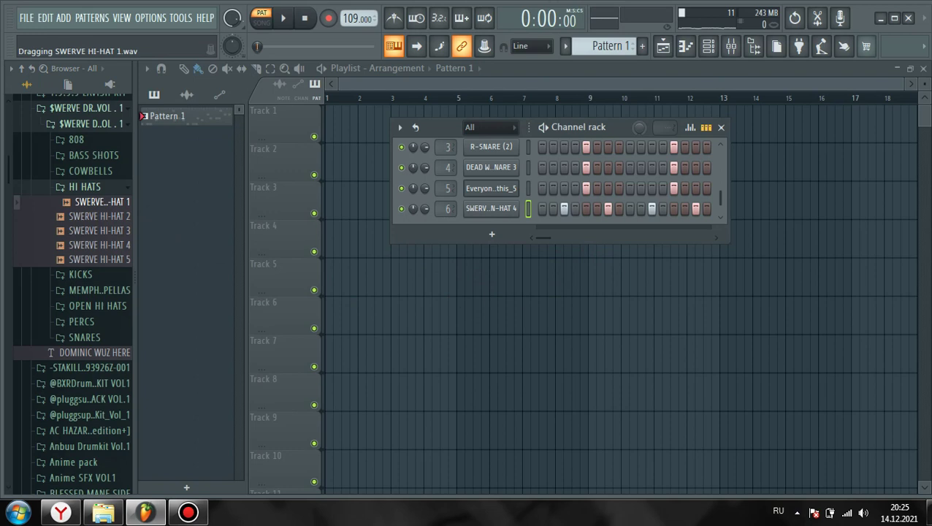
scroll(491, 198, up, 2)
scroll(491, 198, down, 2)
scroll(491, 200, up, 1)
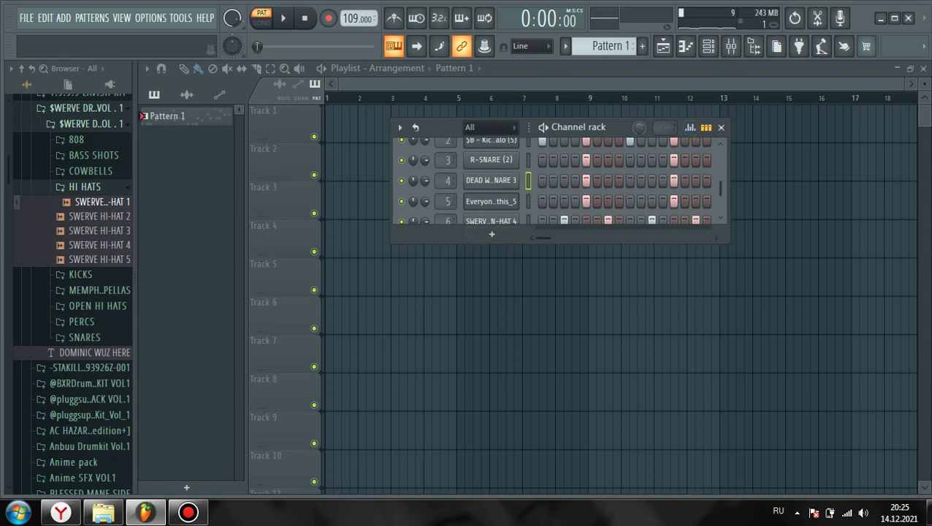
drag(561, 243, 561, 305)
drag(106, 202, 343, 271)
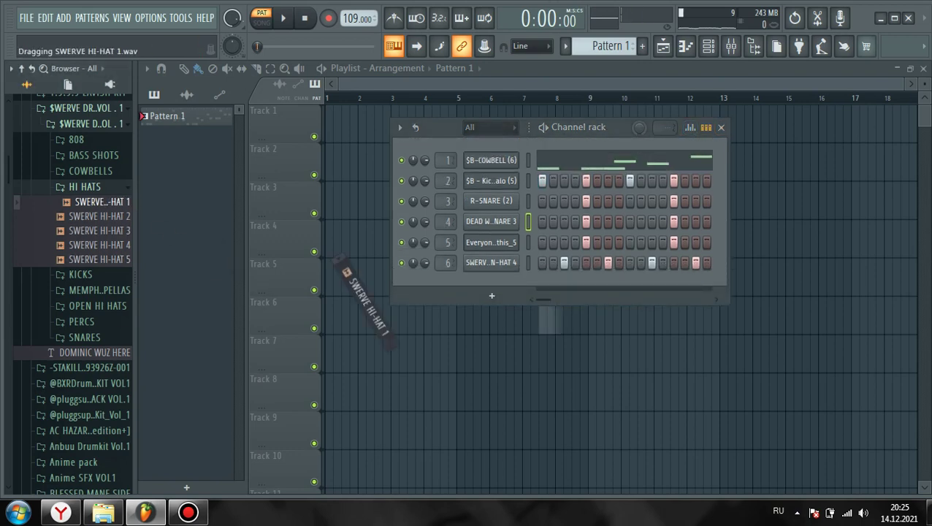
drag(511, 314, 511, 300)
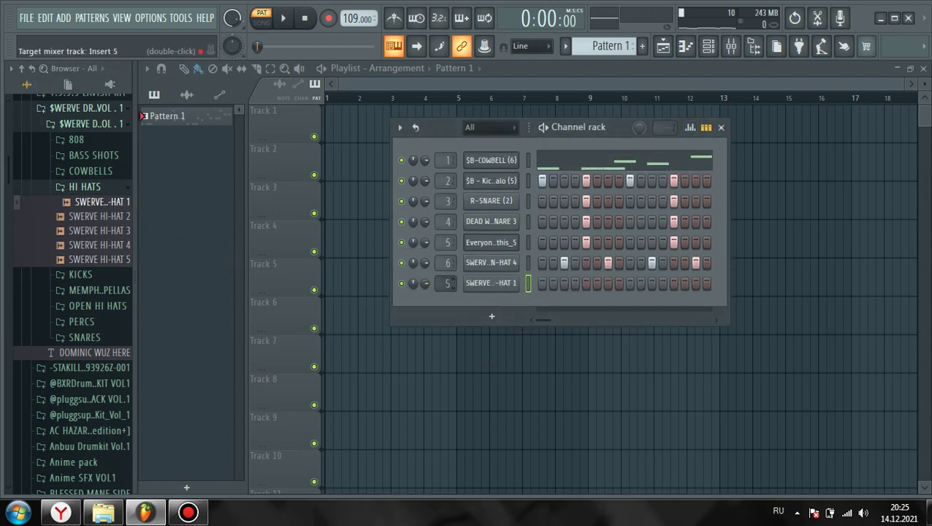
click(492, 283)
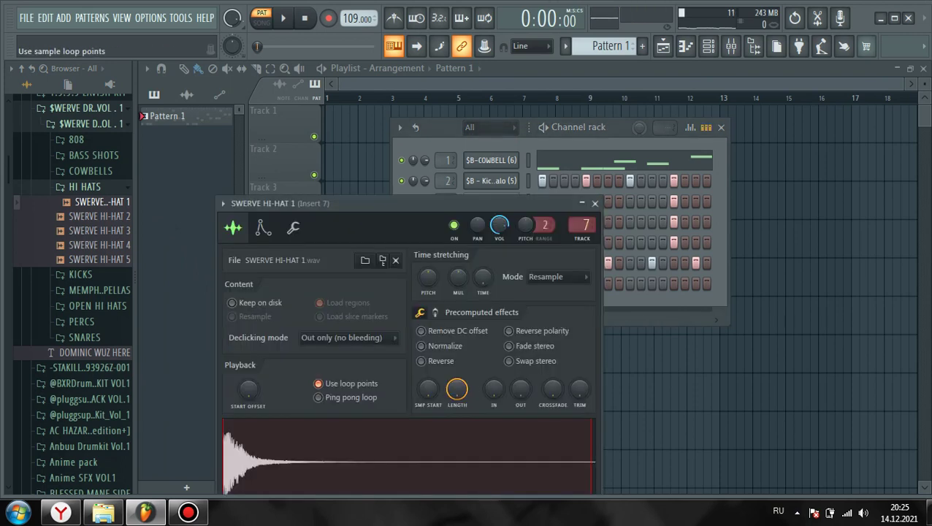
click(595, 203)
Switch on Cut itself for SWERVE HI-HAT 1 and copy the step pattern of SWERVE OPEN-HAT 4 into it
right_click(518, 279)
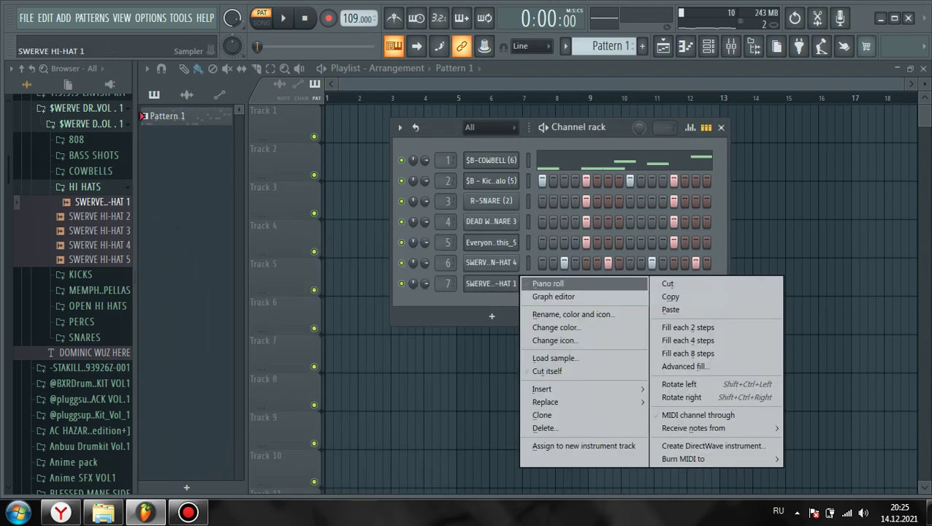
click(548, 371)
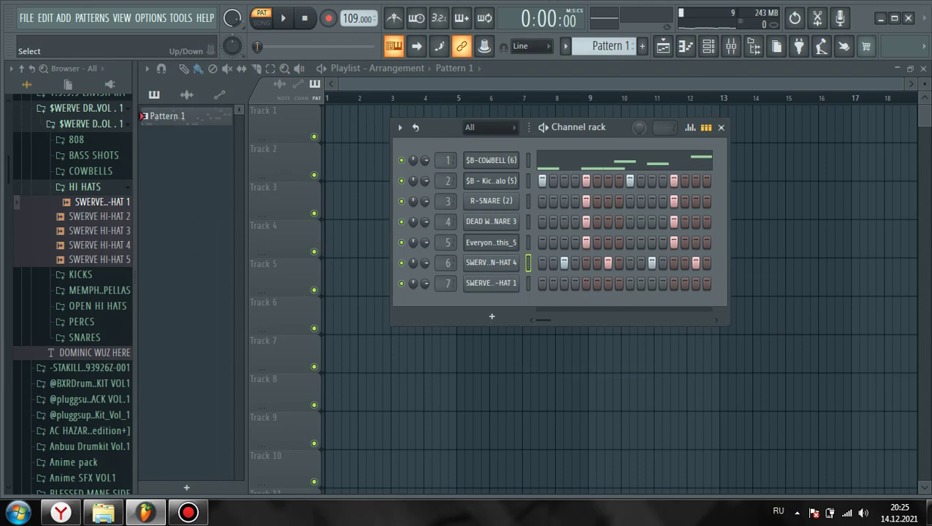
click(528, 283)
key(ctrl+v)
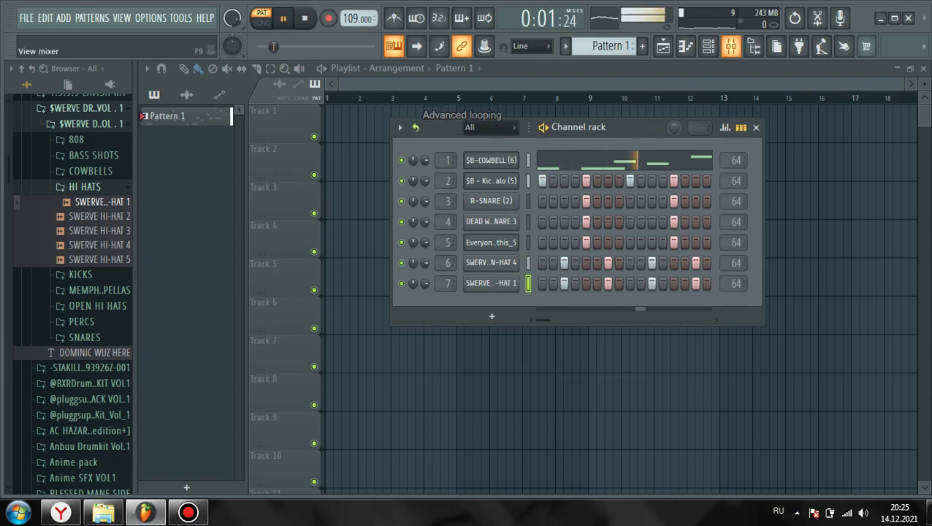
Isolate mixer tracks 6 and 7 and balance the open-hat and hi-hat faders against each other
click(731, 46)
right_click(402, 214)
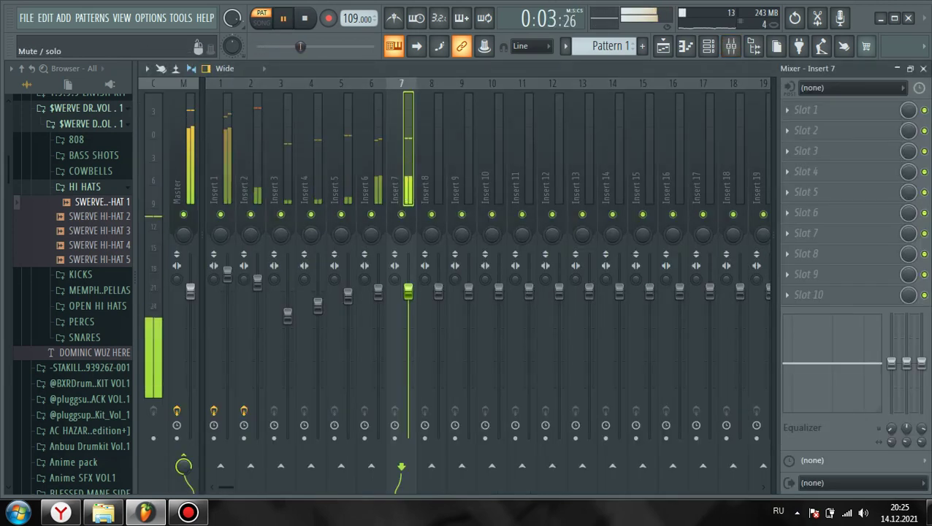
click(371, 215)
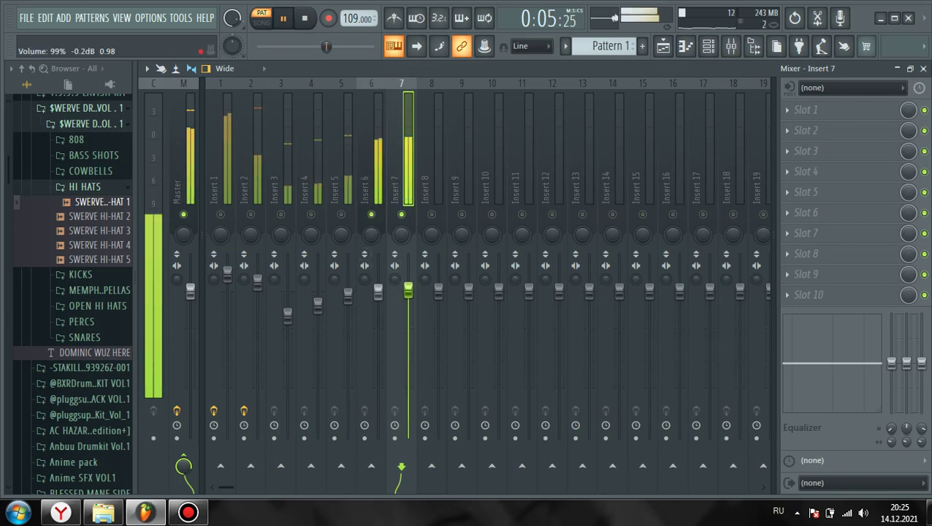
drag(379, 293, 379, 293)
Bring the snares and kick back in, nudge the Insert 5 fader up, restore all mixer tracks and close the mixer
click(341, 215)
click(348, 296)
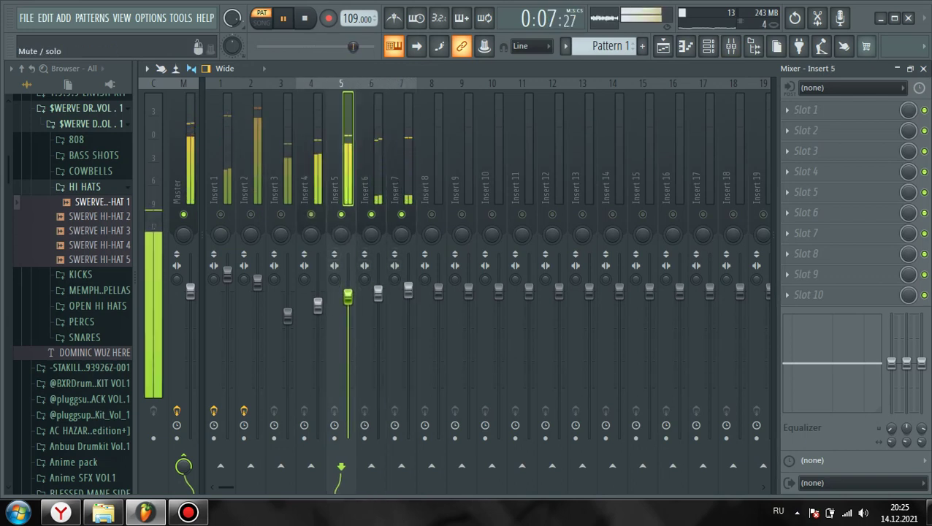
click(312, 215)
click(318, 306)
click(280, 215)
click(251, 215)
drag(348, 297, 348, 294)
right_click(341, 215)
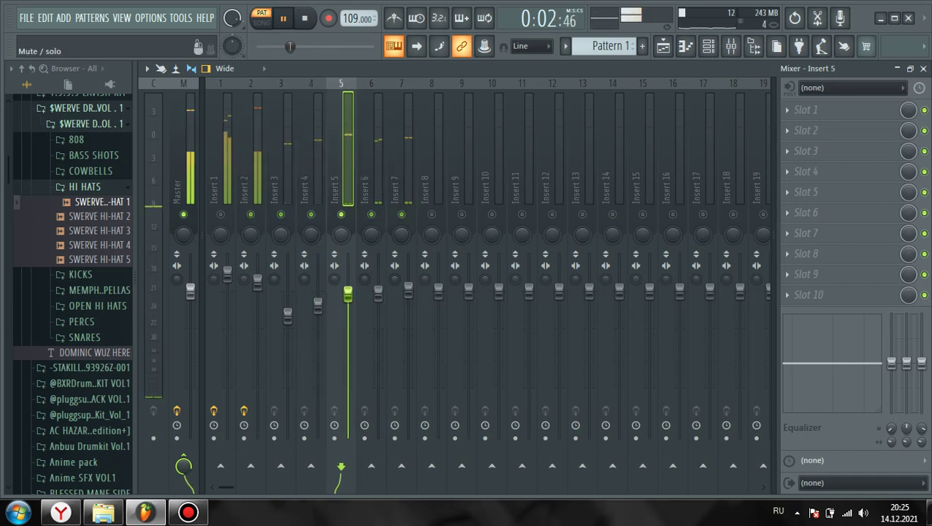
right_click(342, 215)
key(F9)
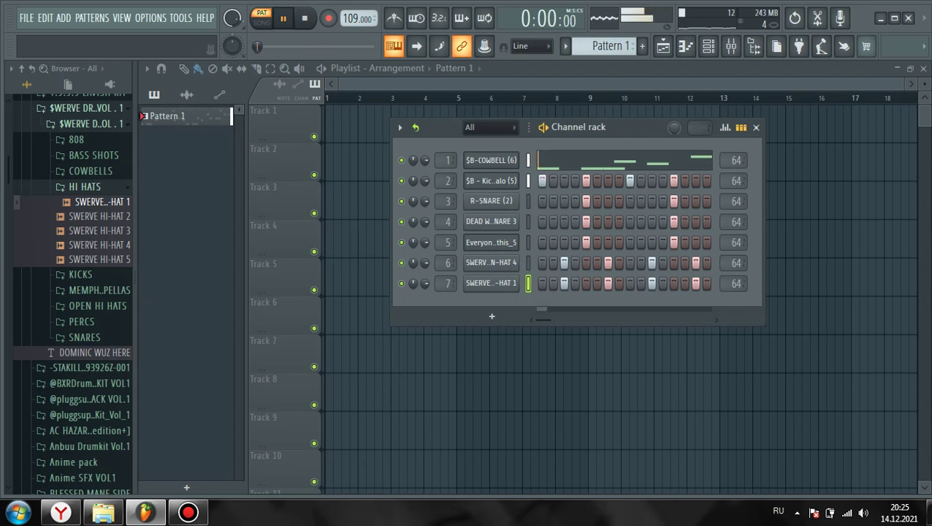
Stop playback and preview SWERVE 808 1 from the kit's 808 folder
key(space)
click(85, 187)
click(76, 141)
click(89, 155)
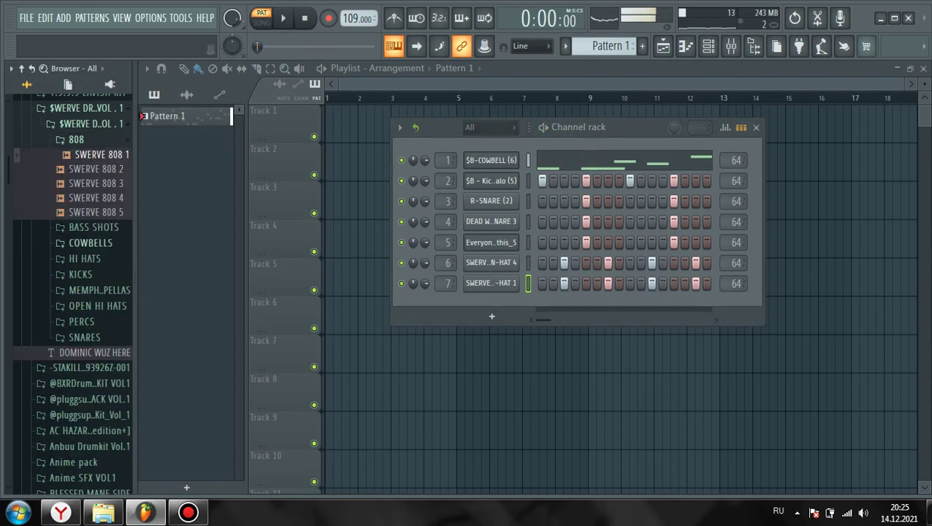
Open the 808'S & SUBS folder of CXXLION KIT VOL.7 and start previewing its samples
scroll(88, 197, down, 4)
scroll(81, 212, down, 3)
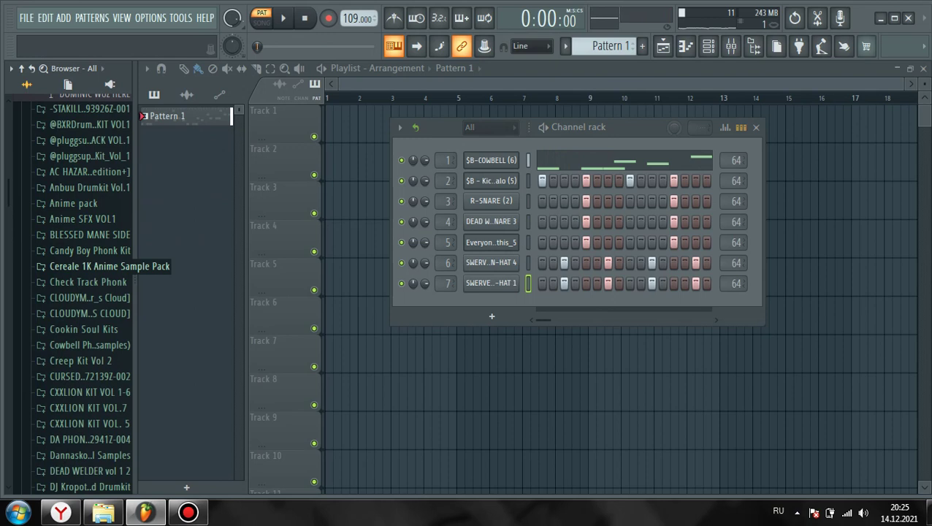
scroll(88, 266, down, 6)
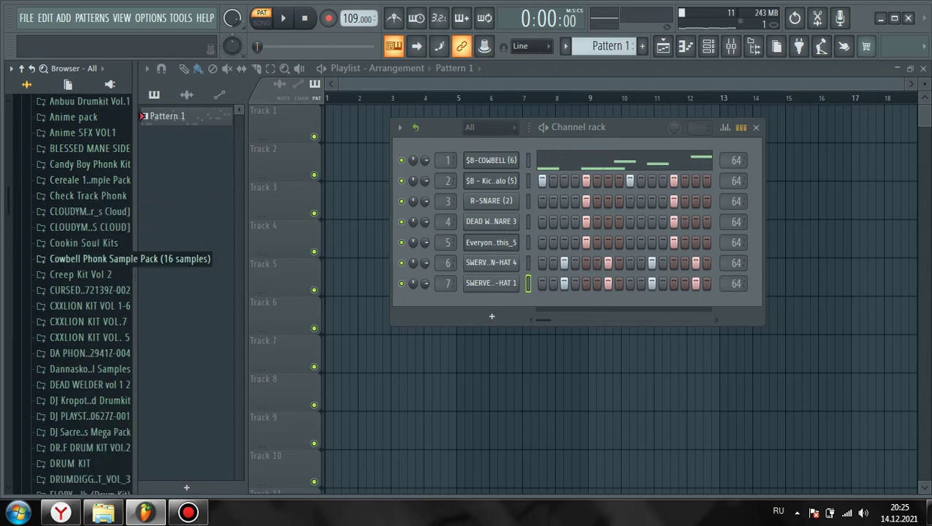
click(86, 236)
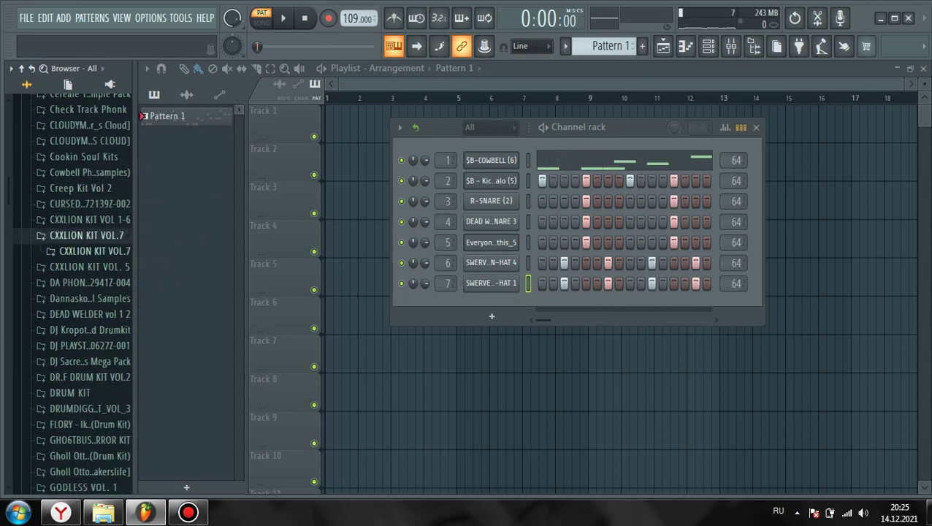
click(89, 251)
click(89, 267)
click(86, 282)
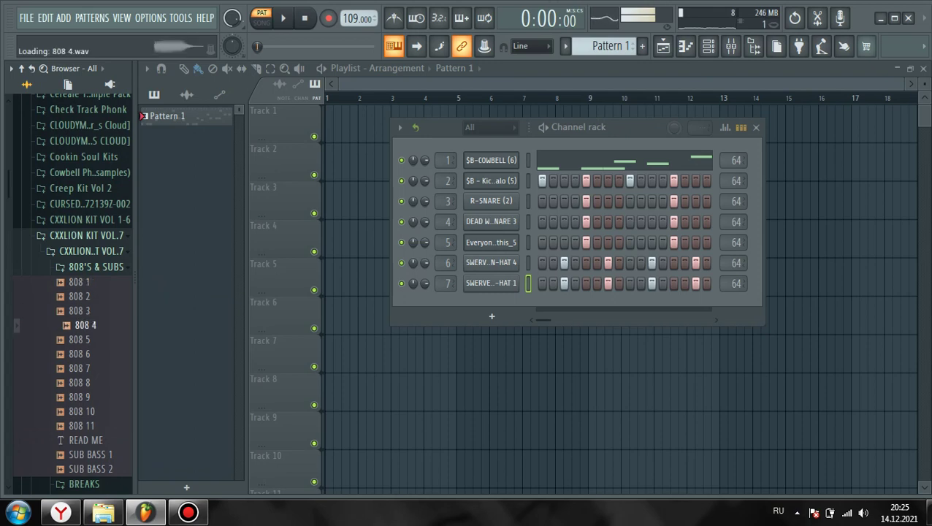
Audition several 808 samples and add 808 3 as a new channel routed to mixer track 8
click(86, 354)
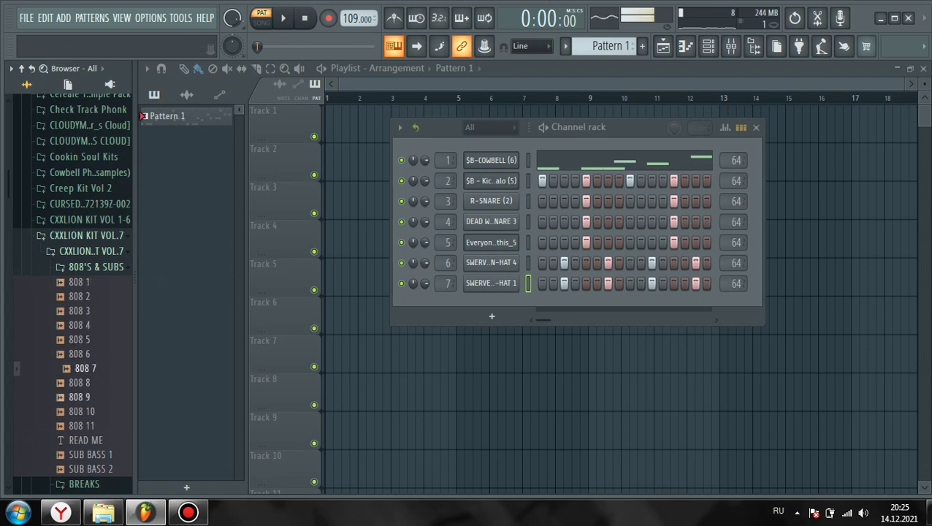
click(86, 369)
key(space)
key(space)
click(86, 340)
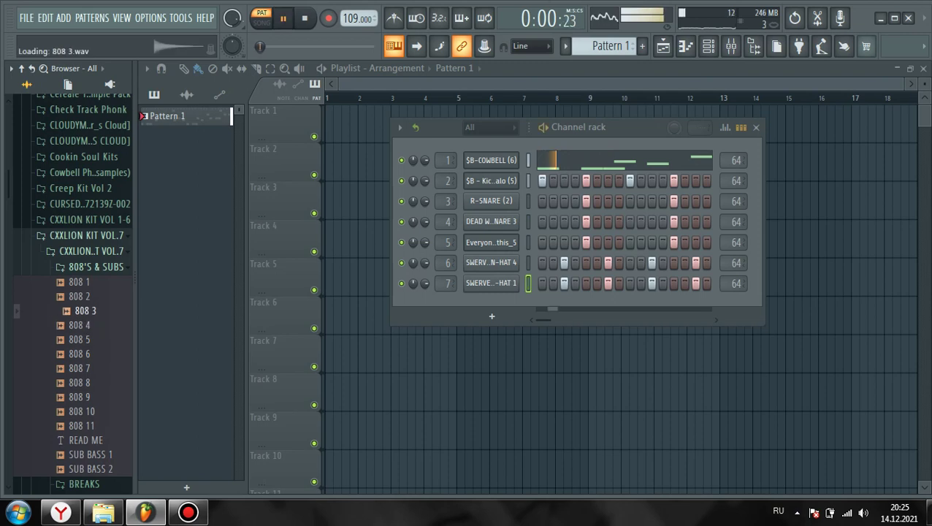
drag(303, 344, 504, 321)
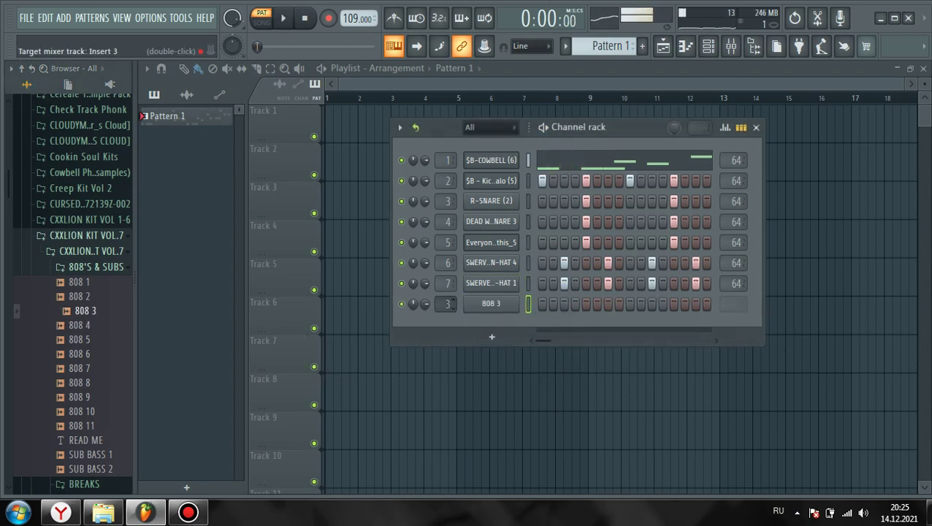
click(491, 303)
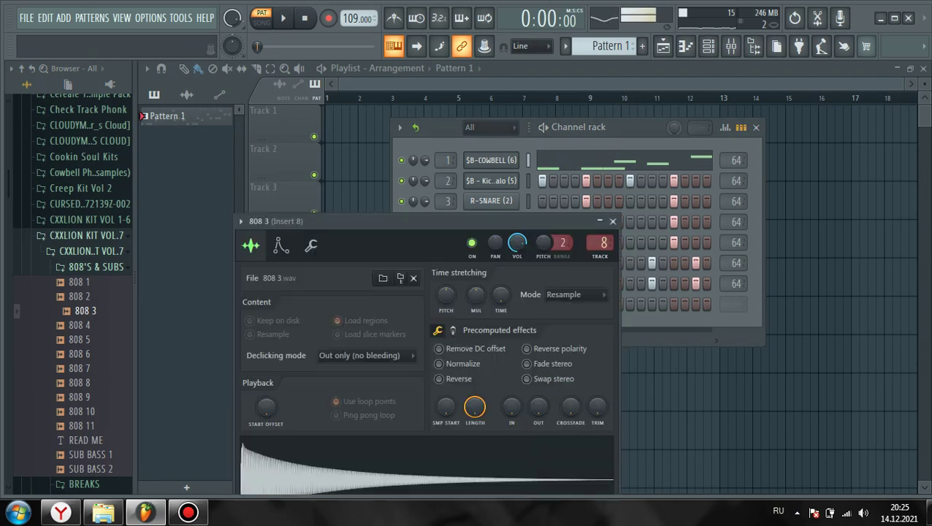
Load the 808 3 sample into the Edison audio editor, run Detect pitch regions, and close the editor
click(400, 278)
click(412, 333)
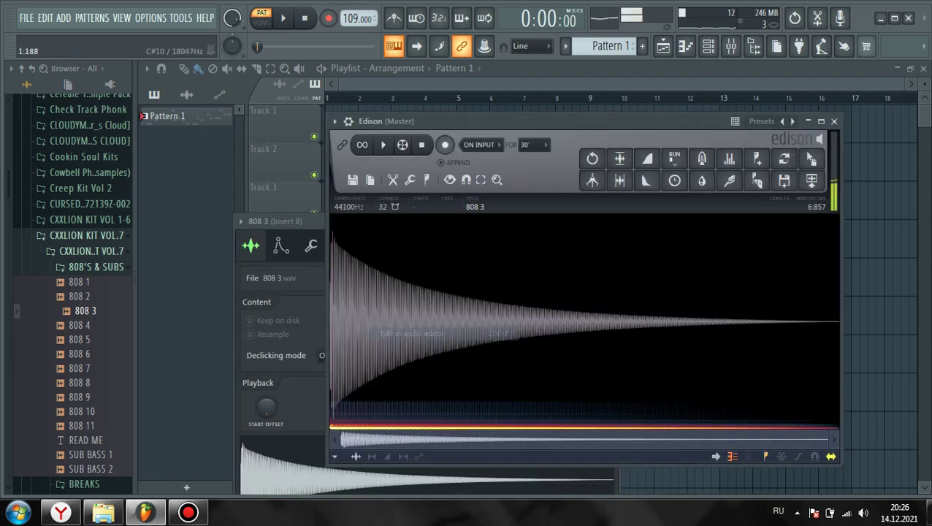
click(427, 179)
click(458, 373)
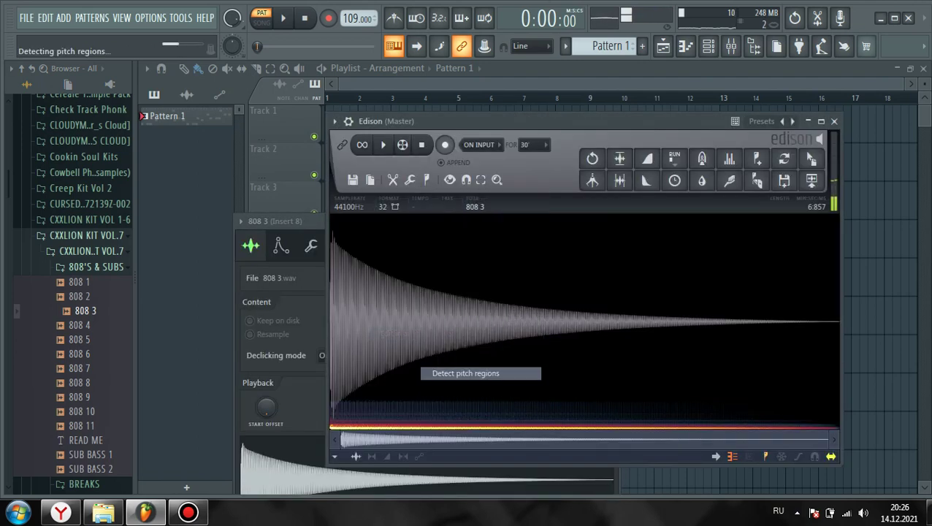
click(836, 121)
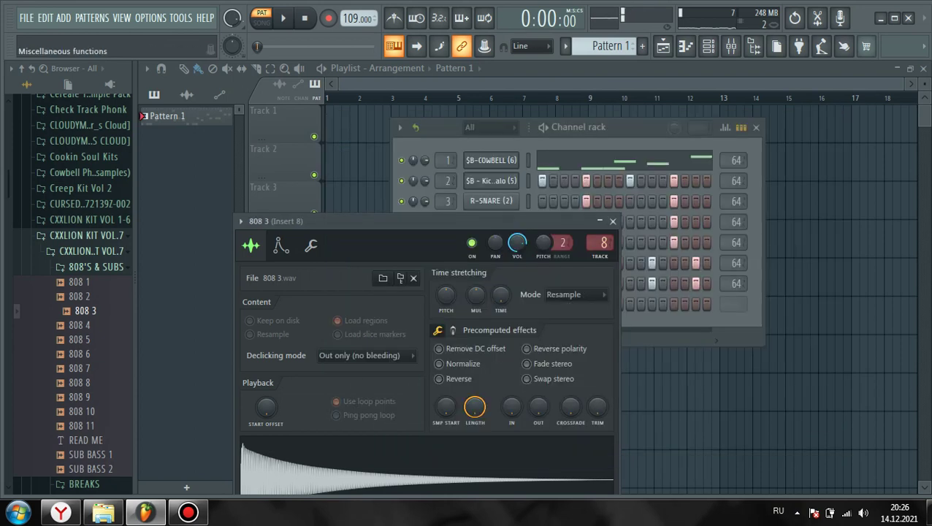
Set the root note of the 808 3 channel to F#4 and test it with a few notes
click(311, 245)
click(644, 330)
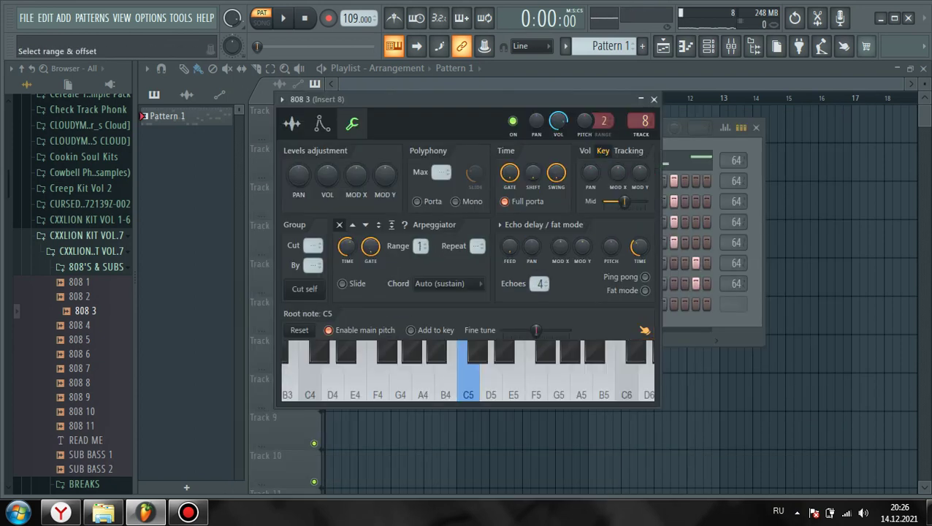
key(z)
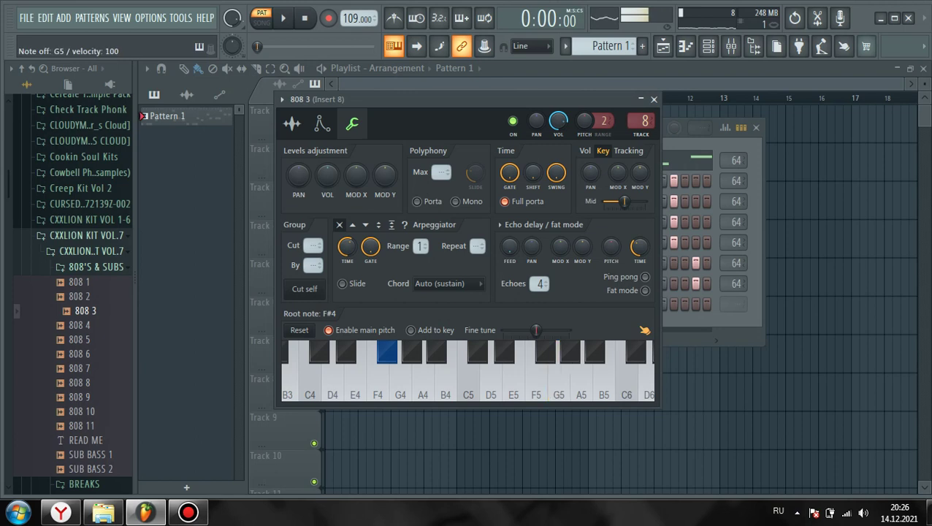
click(322, 124)
click(352, 123)
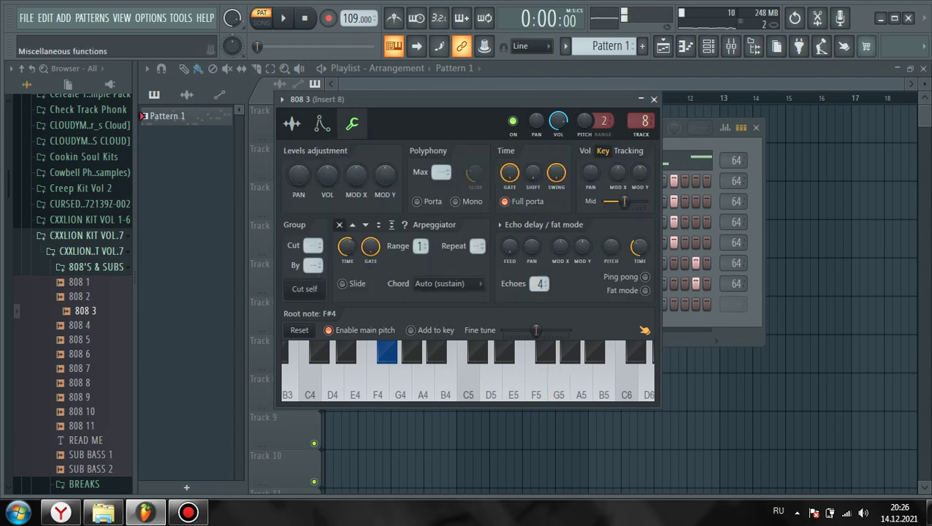
Make the 808 3 channel cut itself with cut group 3 and play notes to check it
key(z)
key(b)
key(c)
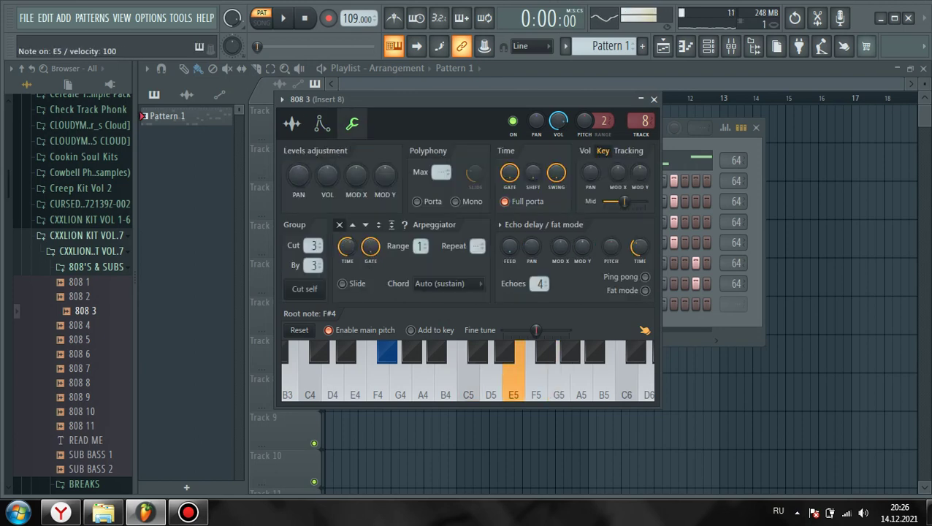
key(b)
Set 808 3's sample start offset to 4%, end offset to 2% and crossfade to maximum, and close the channel settings
click(291, 123)
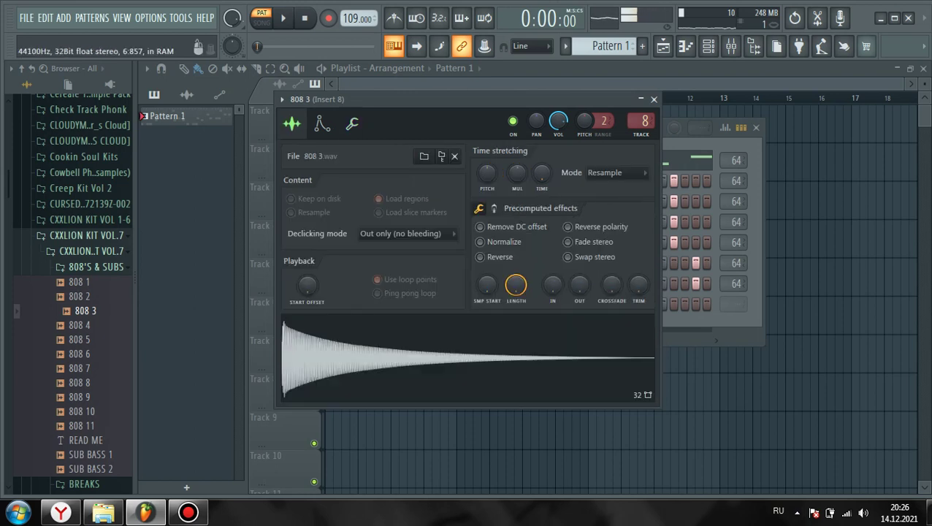
drag(516, 285, 516, 355)
drag(487, 285, 488, 280)
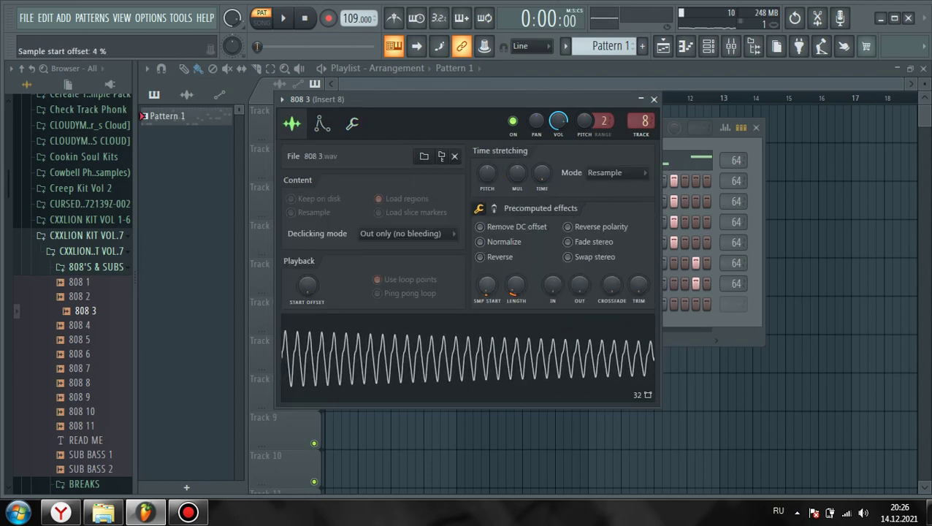
drag(612, 285, 612, 219)
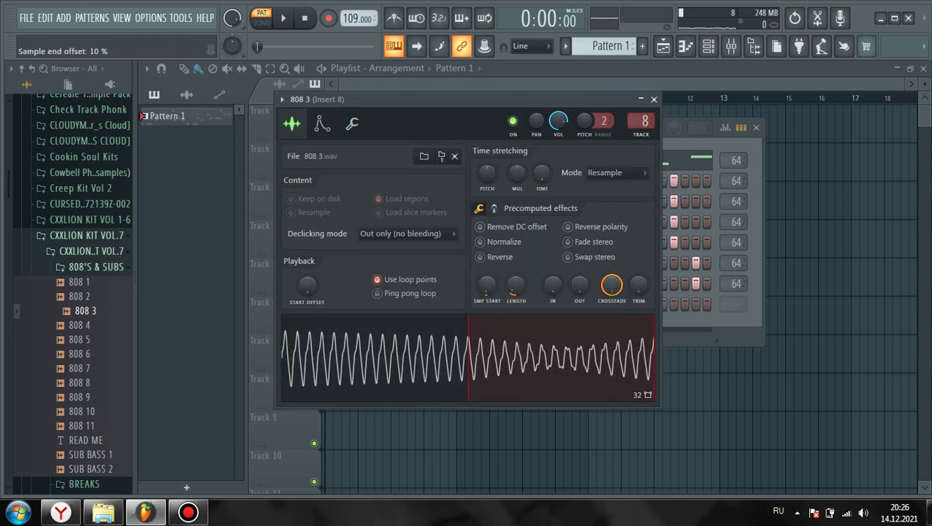
drag(516, 285, 516, 296)
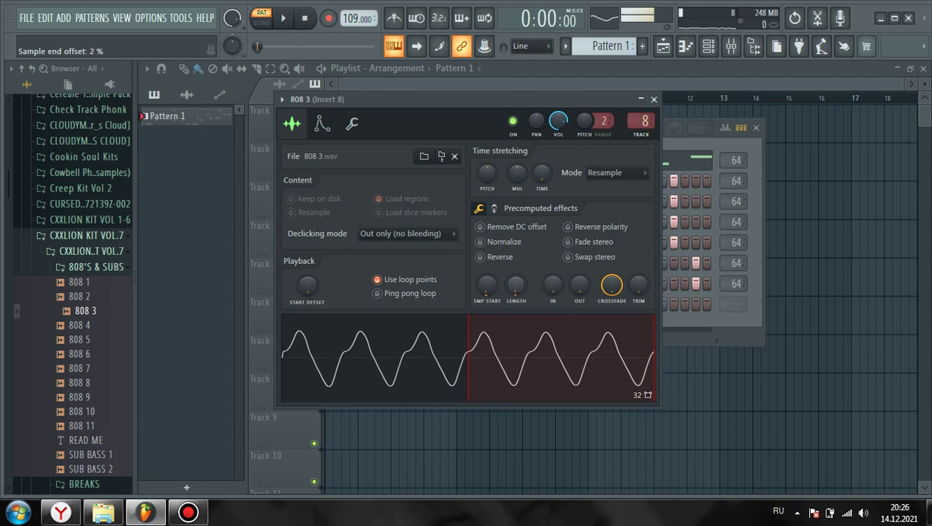
click(654, 99)
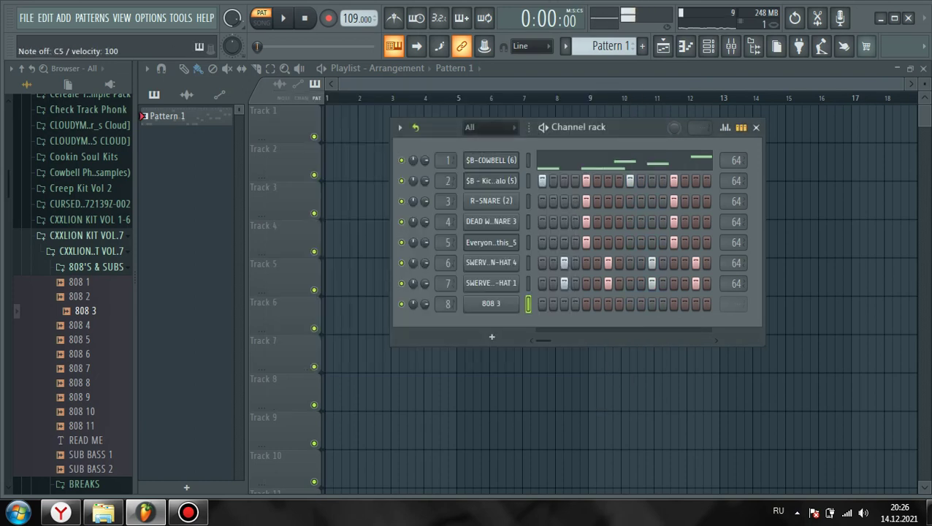
Fill every fourth step of the 808 3 channel with a note and start the pattern playing
click(491, 303)
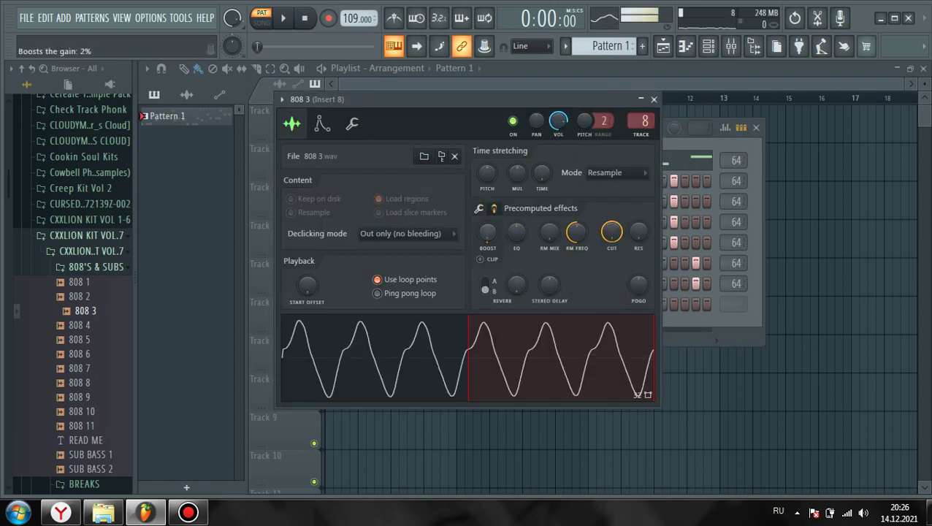
click(654, 99)
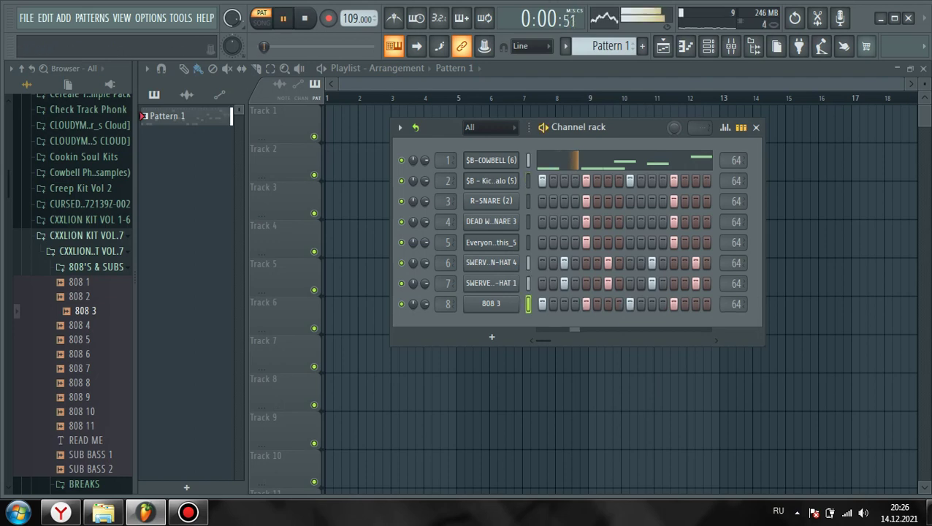
right_click(491, 304)
key(Escape)
Raise the 808's fader on Insert 8, solo it with the kick, and sidechain the kick's Insert 2 to Insert 8
click(731, 47)
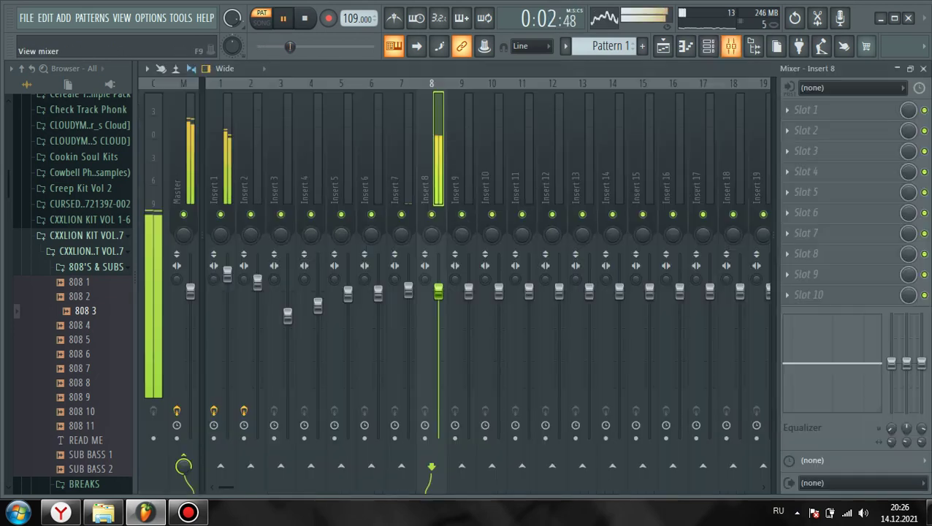
drag(438, 291, 438, 278)
click(250, 215)
right_click(251, 215)
click(250, 176)
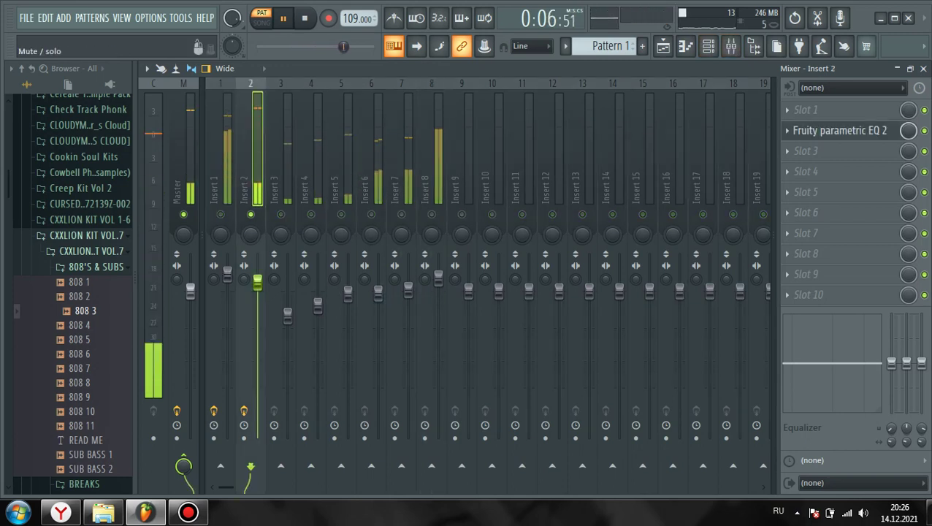
click(432, 215)
right_click(434, 467)
click(467, 465)
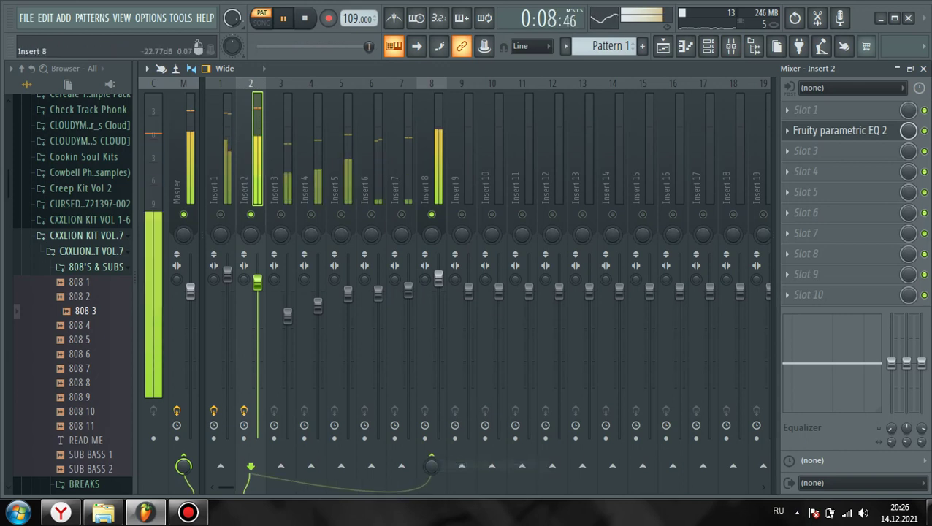
Load Fruity Limiter into slot 10 of Insert 8, switch it to COMP mode and assign the kick's sidechain input
click(432, 365)
click(808, 295)
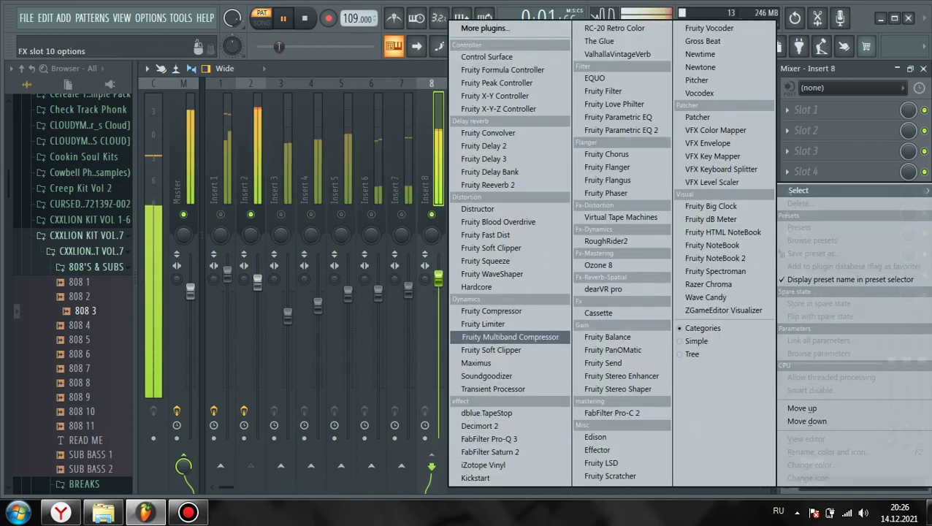
click(482, 324)
click(320, 389)
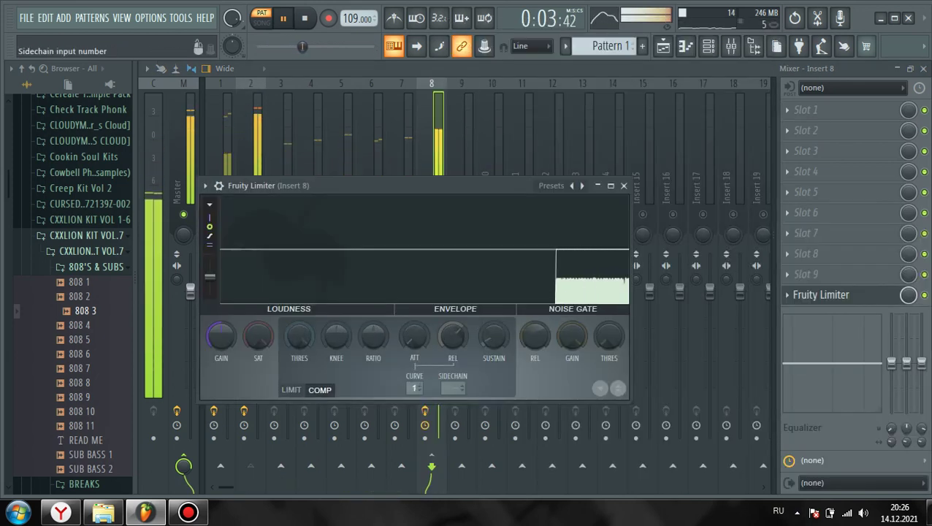
click(453, 387)
click(484, 410)
Lower the limiter's compression threshold, raise its knee and ratio, and close the plugin
drag(300, 336, 299, 384)
drag(336, 336, 336, 281)
drag(374, 337, 373, 281)
drag(300, 337, 300, 354)
click(624, 185)
click(189, 513)
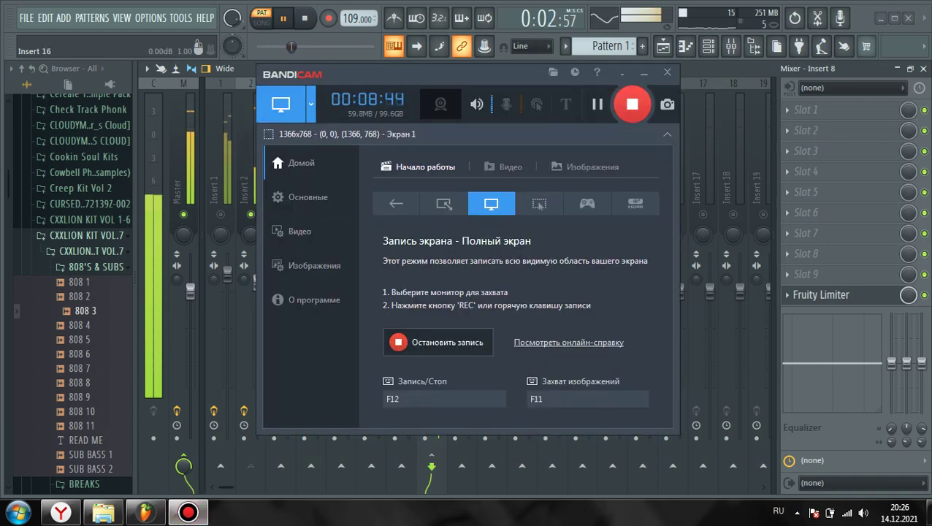
click(645, 73)
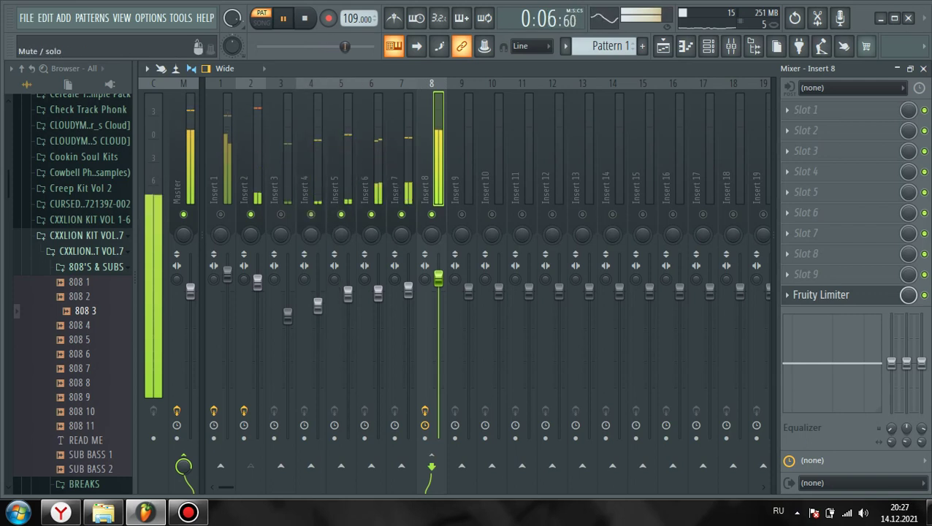
Unmute the snare and cowbell tracks in the mixer and slightly lower the volume of Insert 3
click(282, 214)
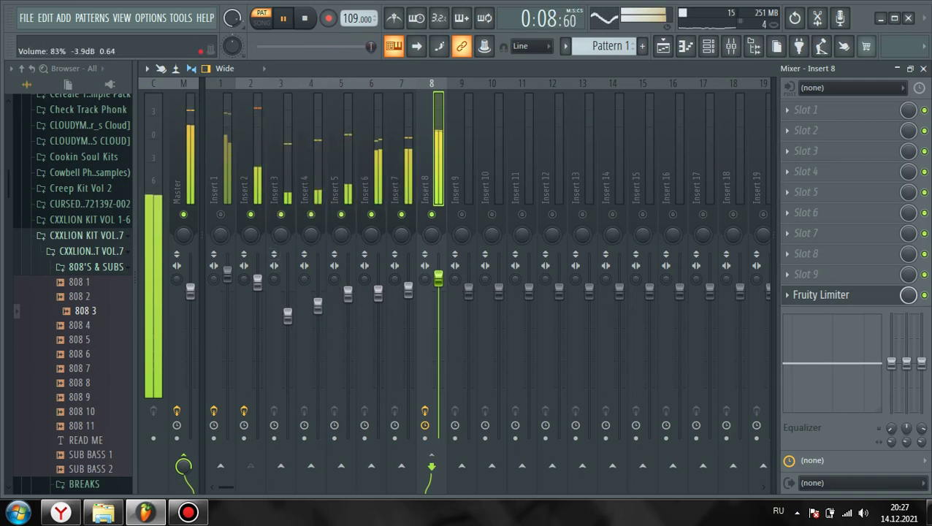
drag(288, 316, 288, 320)
click(221, 214)
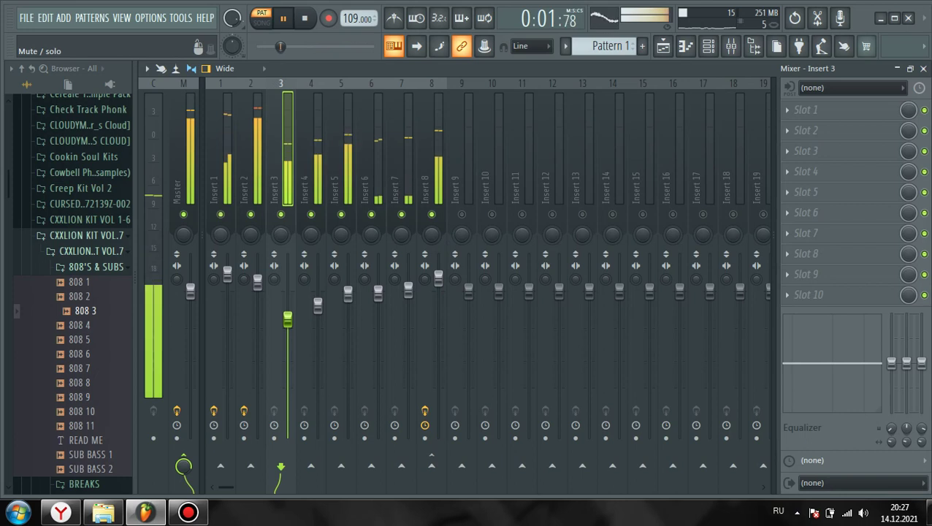
right_click(221, 214)
right_click(220, 214)
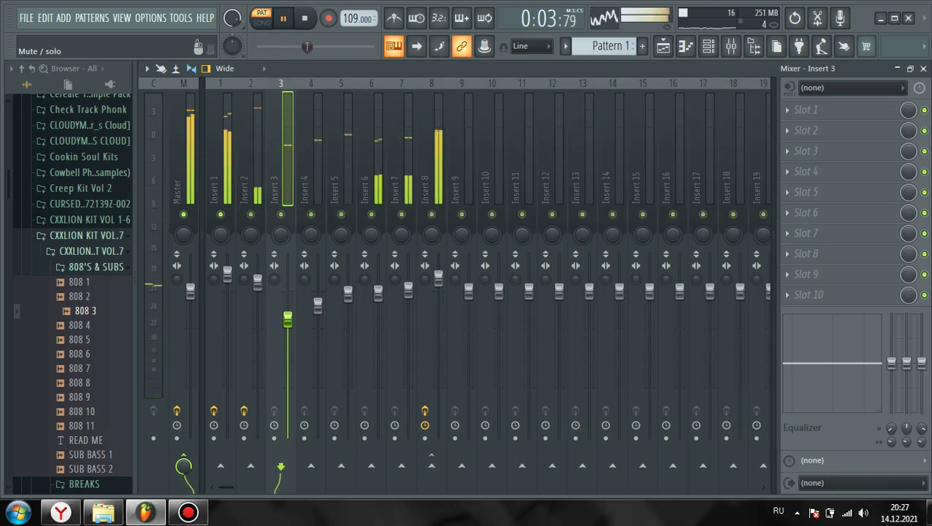
Raise the 808's fader on Insert 8 slightly and stop playback
click(432, 168)
drag(439, 279, 438, 275)
key(space)
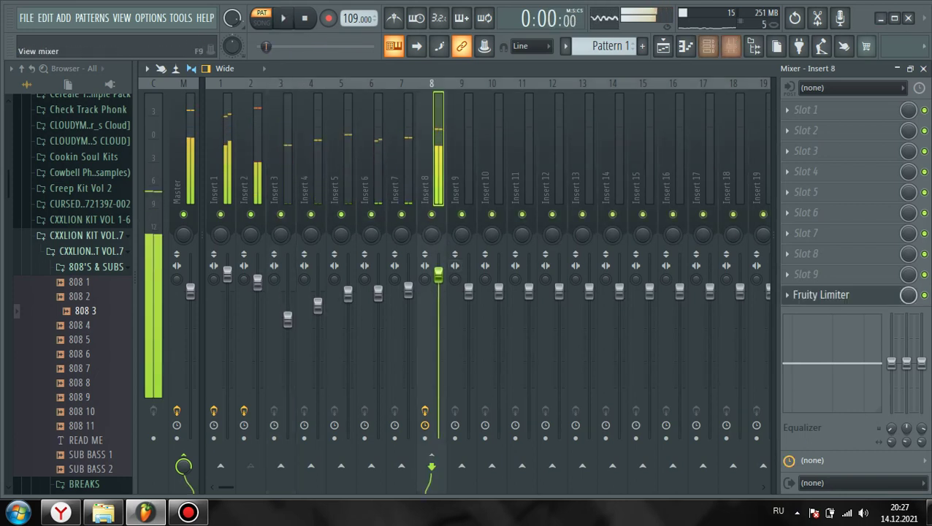
Open the 808 3 channel in the piano roll and stretch its C5 notes so each one reaches the following note
click(708, 47)
right_click(491, 304)
click(554, 284)
right_click(491, 304)
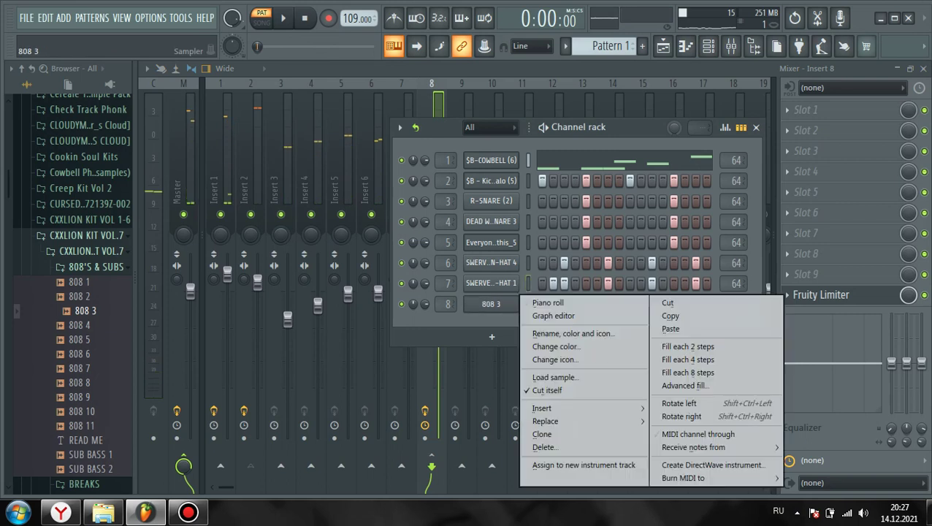
click(553, 263)
right_click(504, 303)
click(537, 300)
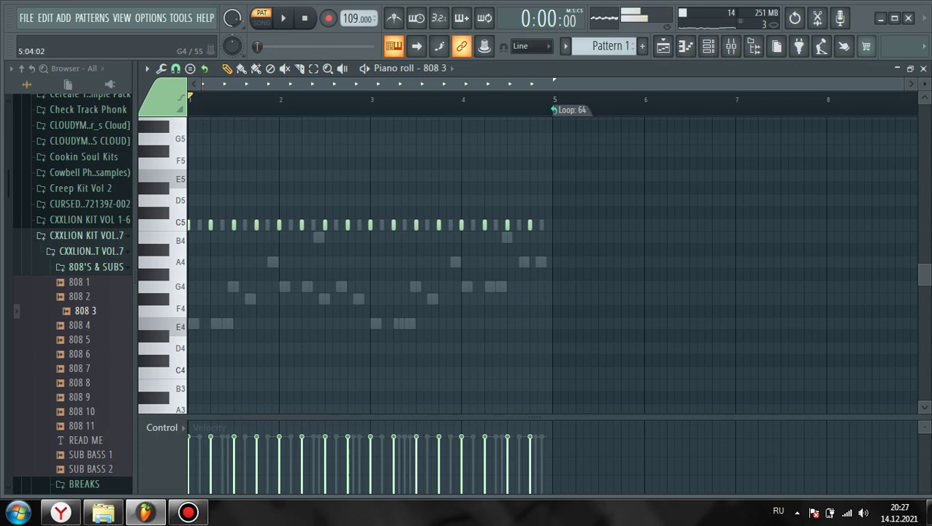
key(ctrl+l)
key(space)
scroll(553, 237, up, 2)
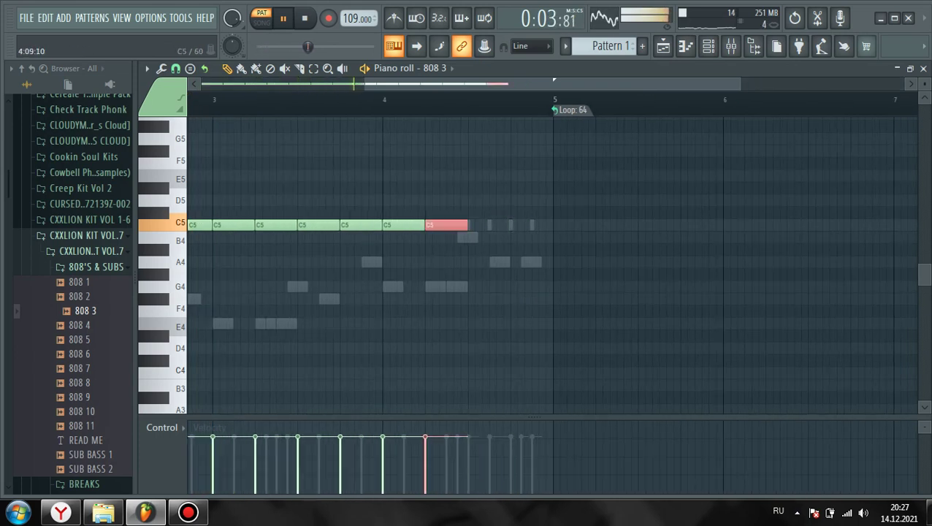
Duplicate the last C5 note twice to fill the pattern up to bar 5, listen to it and deselect the notes
key(ctrl+b)
key(ctrl+b)
ctrl+right_click(531, 290)
ctrl+right_click(523, 281)
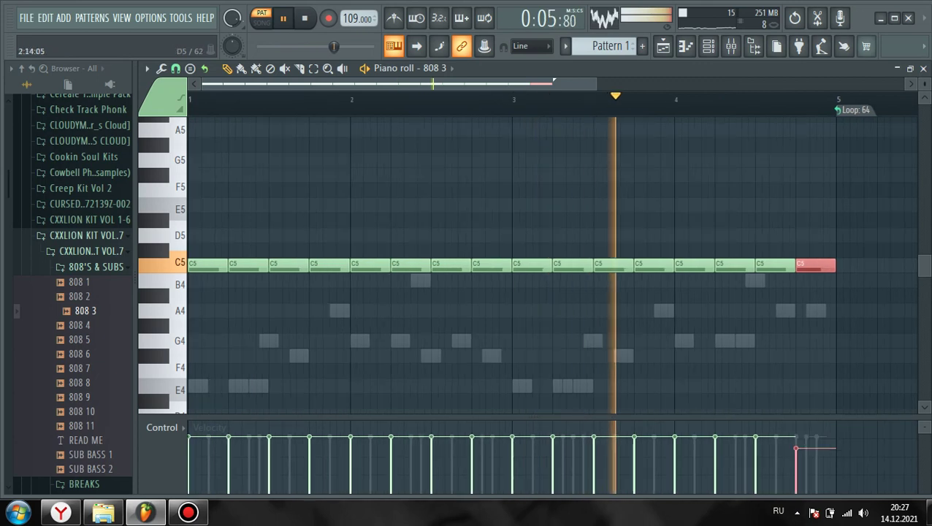
scroll(528, 234, up, 2)
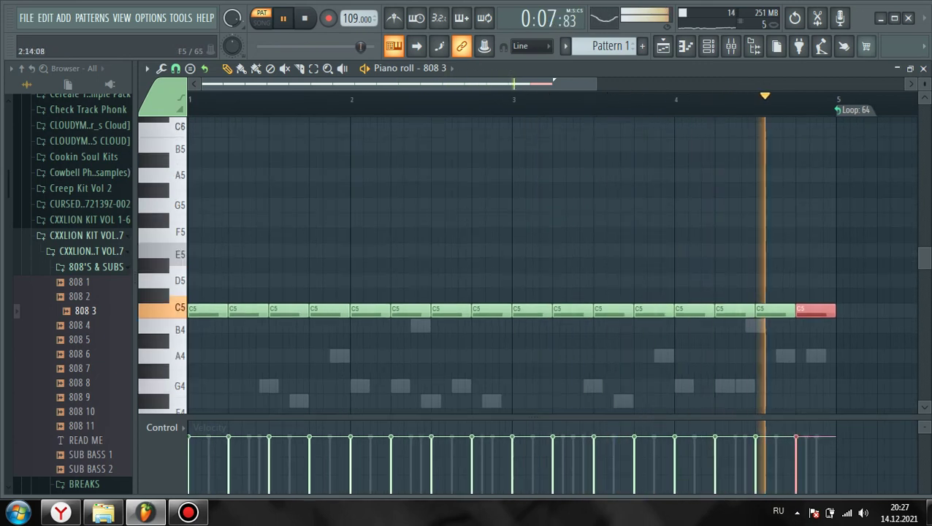
key(space)
click(247, 100)
scroll(404, 205, down, 4)
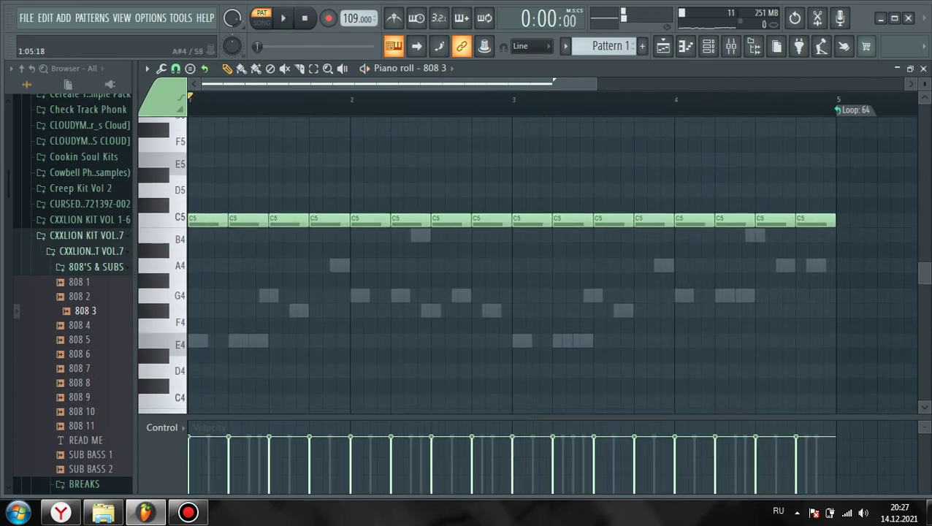
Move the first two 808 notes in bar 1 down to E4, playing the pattern to check them
scroll(219, 226, up, 4)
scroll(219, 227, down, 5)
scroll(80, 315, up, 4)
scroll(80, 314, up, 9)
drag(203, 220, 204, 341)
key(space)
key(space)
scroll(220, 292, up, 4)
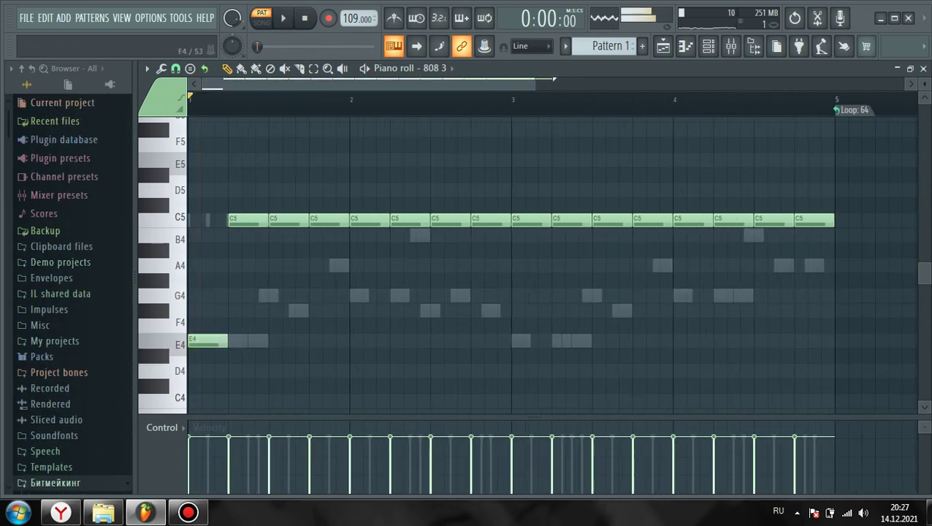
drag(296, 220, 293, 342)
key(space)
key(space)
key(space)
Move the third 808 note to G4, the fourth to A4 and the first note of bar 2 to G4
drag(384, 220, 384, 296)
drag(497, 220, 498, 266)
drag(591, 219, 591, 295)
key(space)
scroll(593, 285, down, 1)
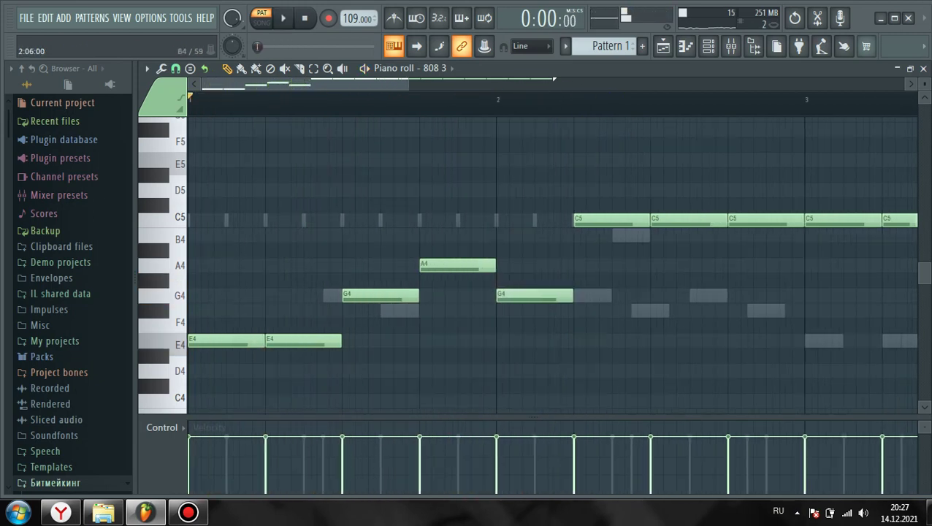
Move bar 2's second and third 808 notes to G4, aligned with their neighbours, and its last note to F#4
drag(585, 220, 587, 296)
drag(661, 220, 662, 295)
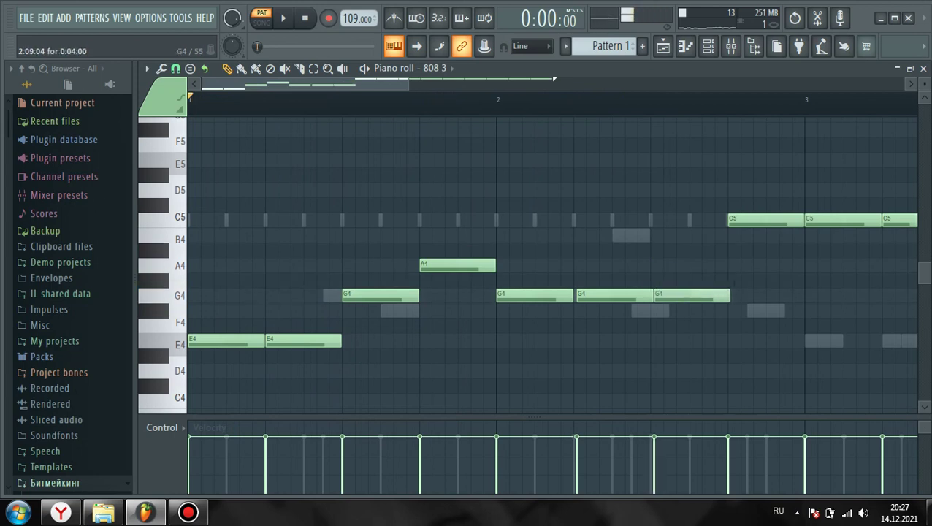
drag(613, 296, 657, 295)
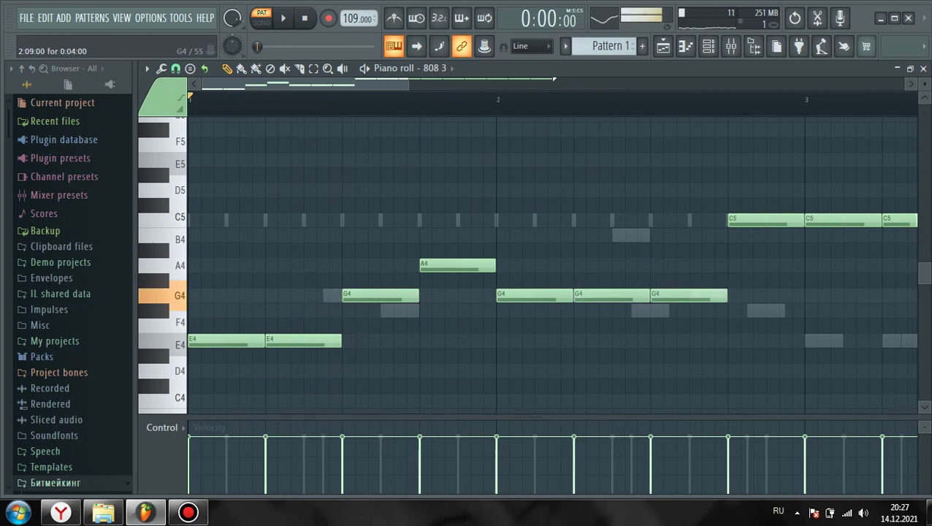
click(760, 280)
right_click(767, 280)
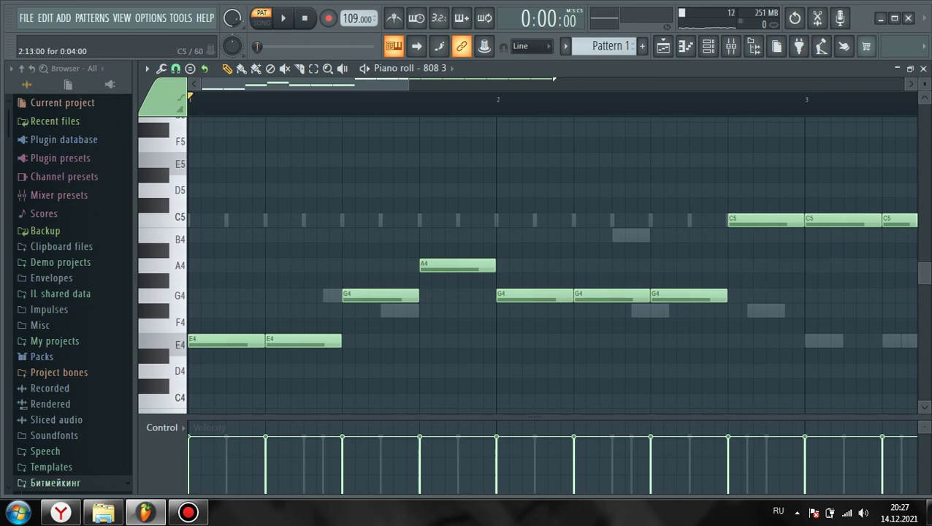
drag(767, 220, 765, 312)
scroll(767, 312, down, 2)
scroll(657, 255, right, 3)
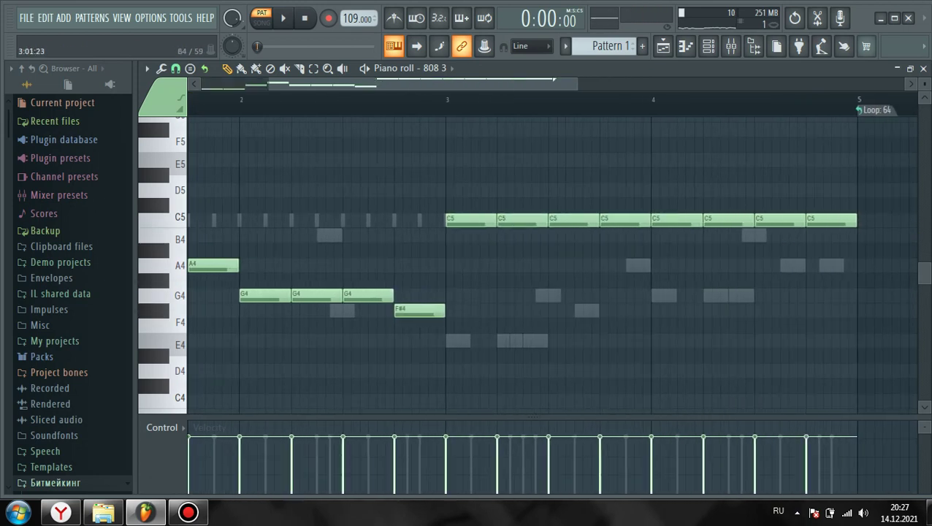
Move the four 808 notes of bar 3 to E4, E4, G4 and A4
drag(461, 220, 454, 342)
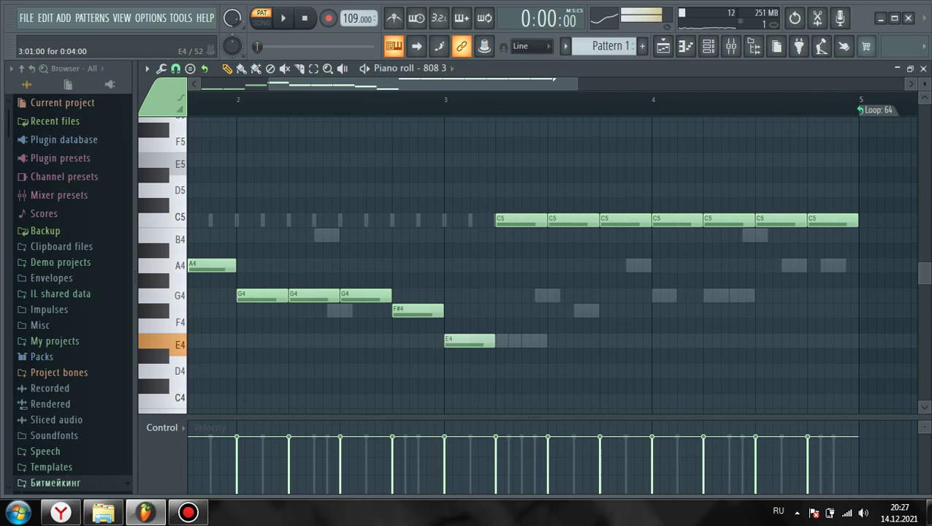
drag(512, 220, 509, 341)
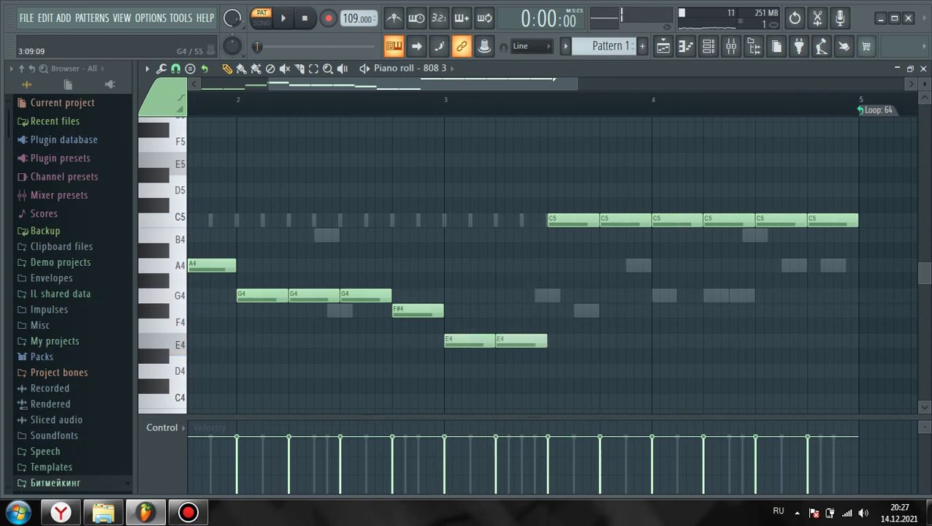
drag(564, 220, 563, 295)
drag(622, 220, 627, 265)
click(638, 281)
right_click(641, 280)
Move the first two 808 notes of bar 4 to G4 and its last note to A4
drag(678, 220, 677, 295)
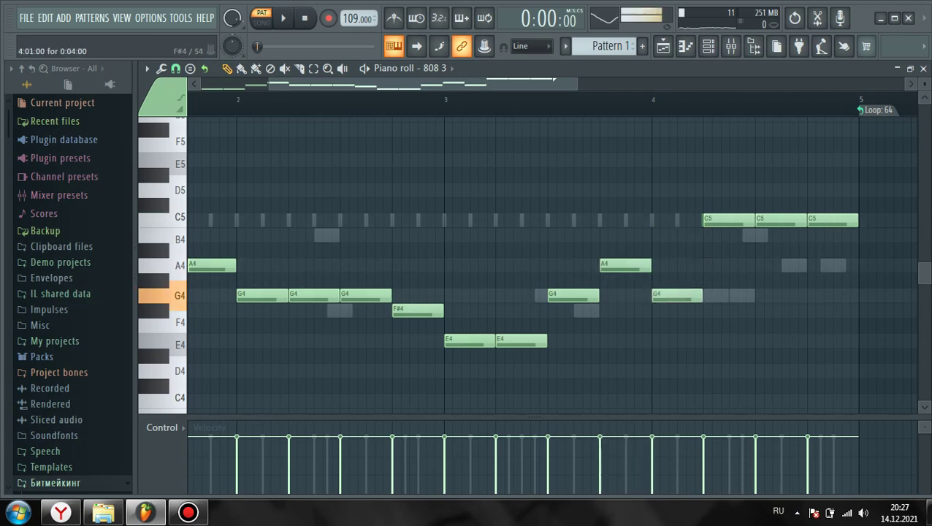
drag(704, 220, 705, 295)
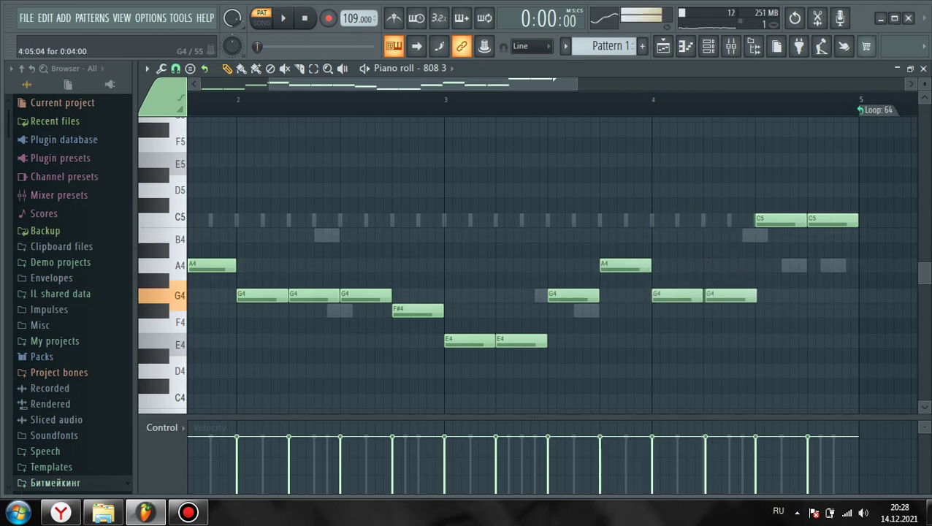
drag(855, 235, 831, 265)
ctrl+click(784, 250)
scroll(819, 258, down, 3)
Play the pattern and raise the 808's fader on Insert 8 further in the mixer
key(space)
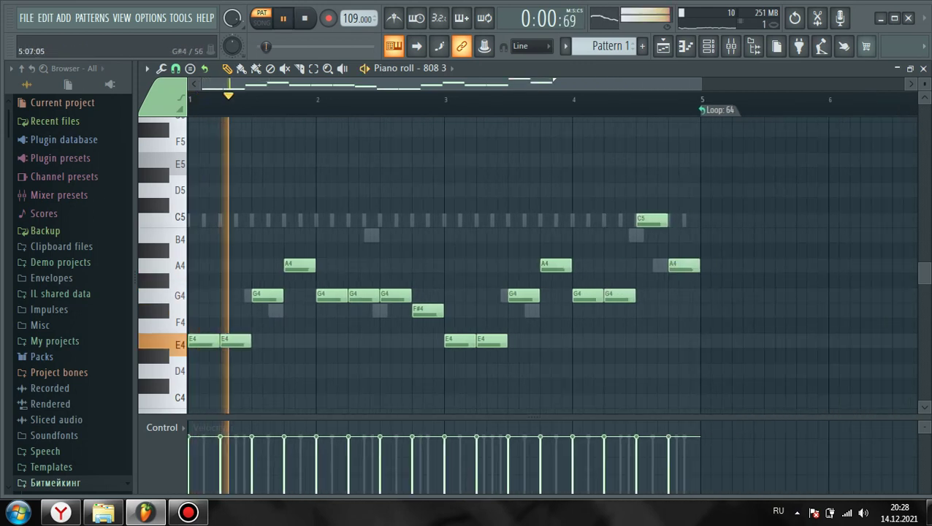
key(F9)
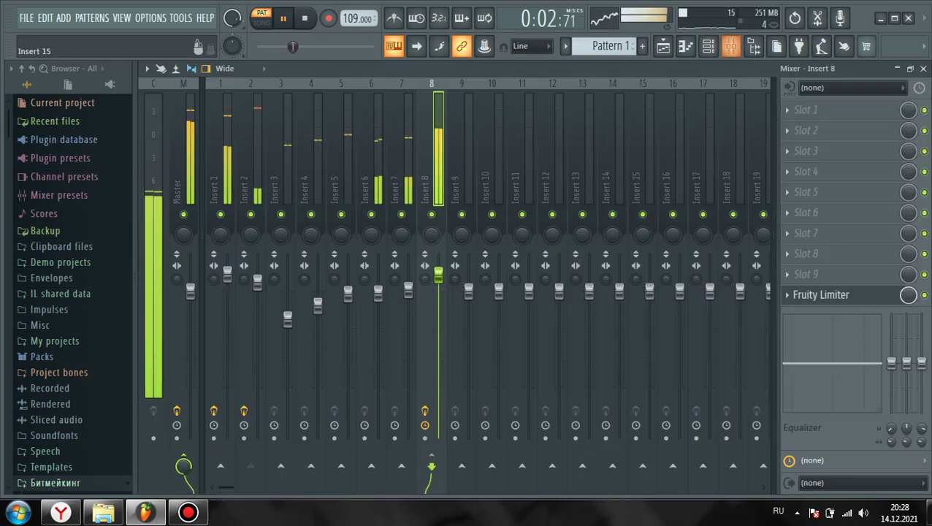
drag(439, 275, 439, 263)
Open the cowbell channel's volume envelope settings, stop playback and preview the sound through the mixer
click(706, 46)
click(490, 157)
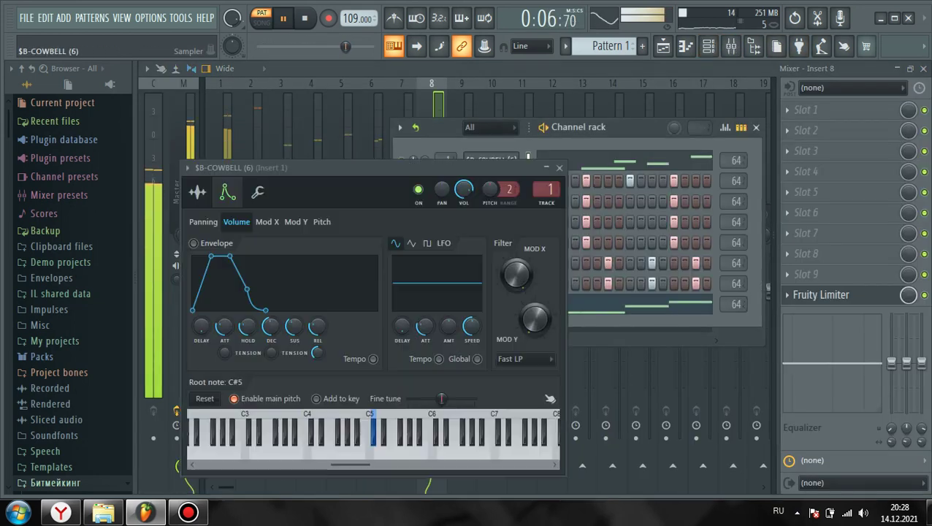
key(space)
click(369, 438)
click(431, 101)
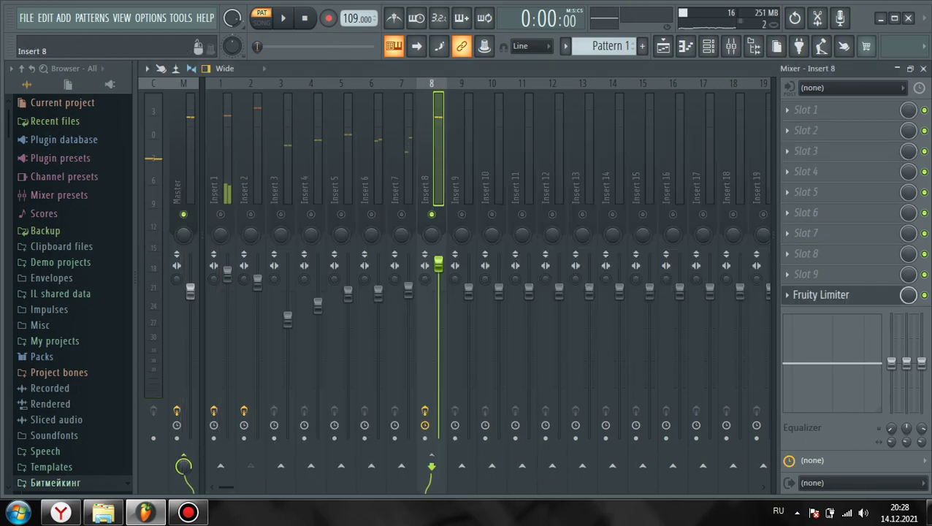
Open the cowbell channel's miscellaneous settings and enlarge its preview keyboard while testing a few notes
click(707, 46)
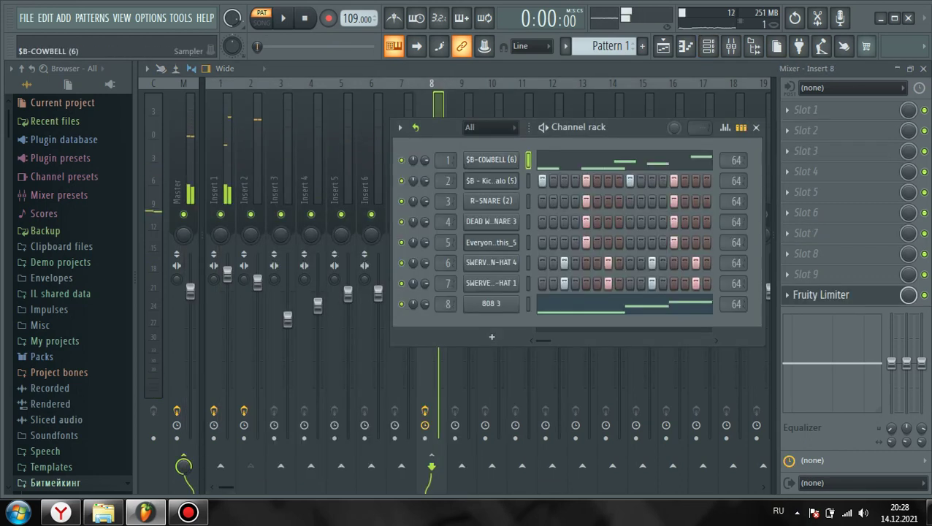
click(491, 159)
click(198, 192)
key(r)
click(257, 192)
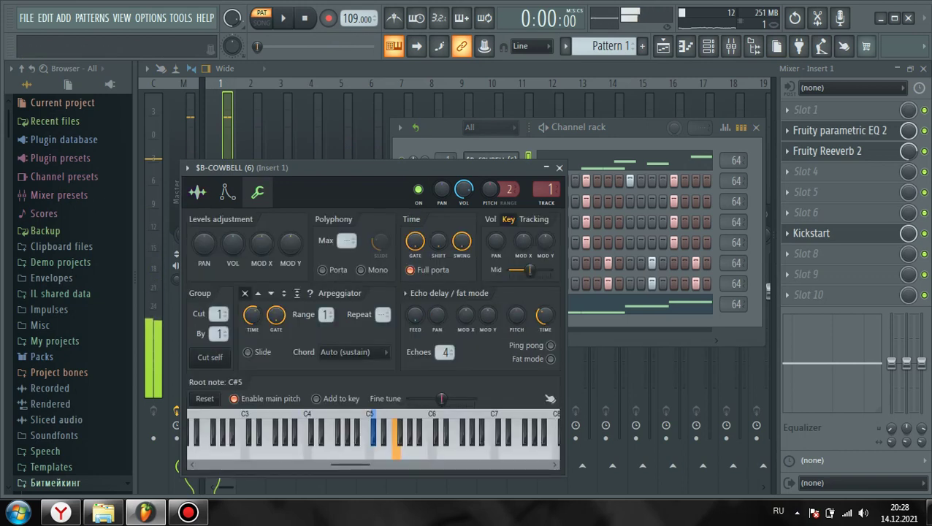
key(e)
key(r)
click(550, 399)
Audition a short melody around E5 on the cowbell channel
key(e)
key(r)
key(e)
key(t)
key(e)
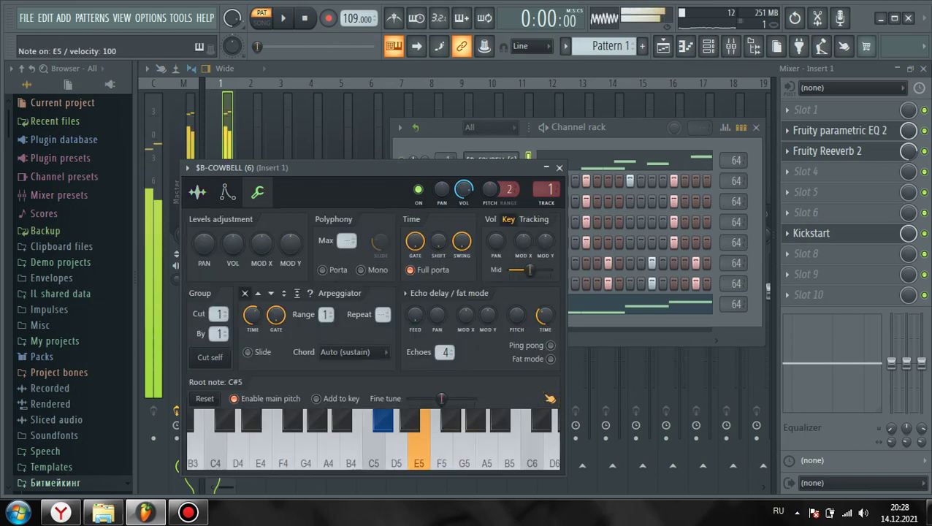
key(r)
key(e)
key(t)
key(e)
key(r)
key(e)
key(e)
Play the pattern, isolate Inserts 2 to 5, and lower the snares on Inserts 3 and 4 while raising Insert 5 slightly
key(space)
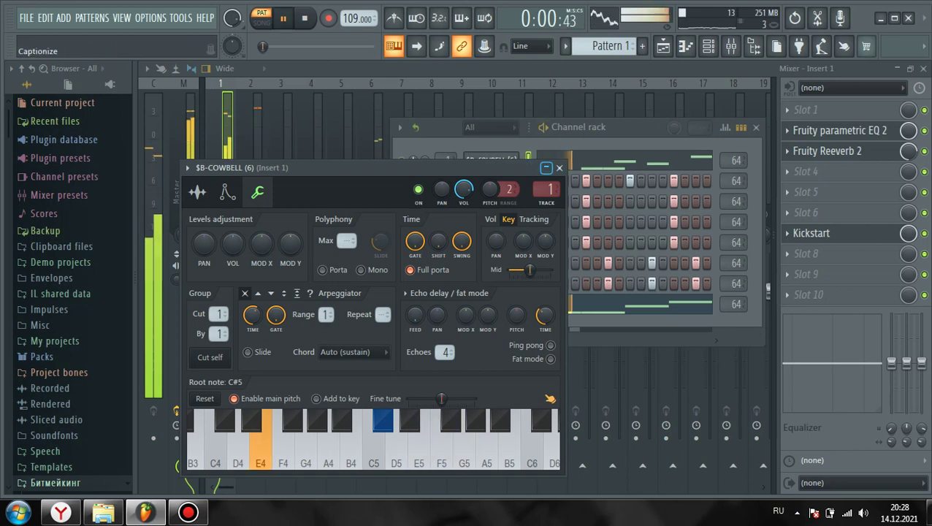
click(560, 168)
click(344, 175)
click(401, 176)
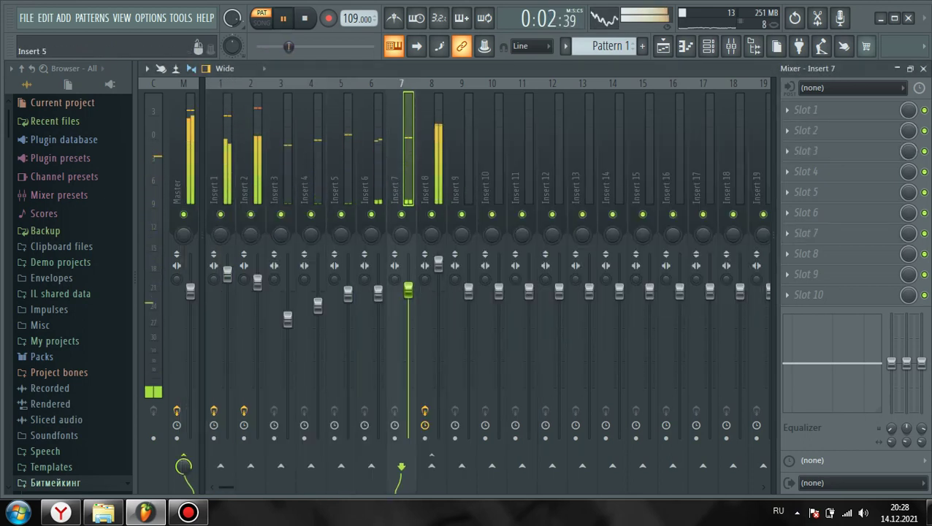
right_click(341, 215)
drag(318, 305, 288, 321)
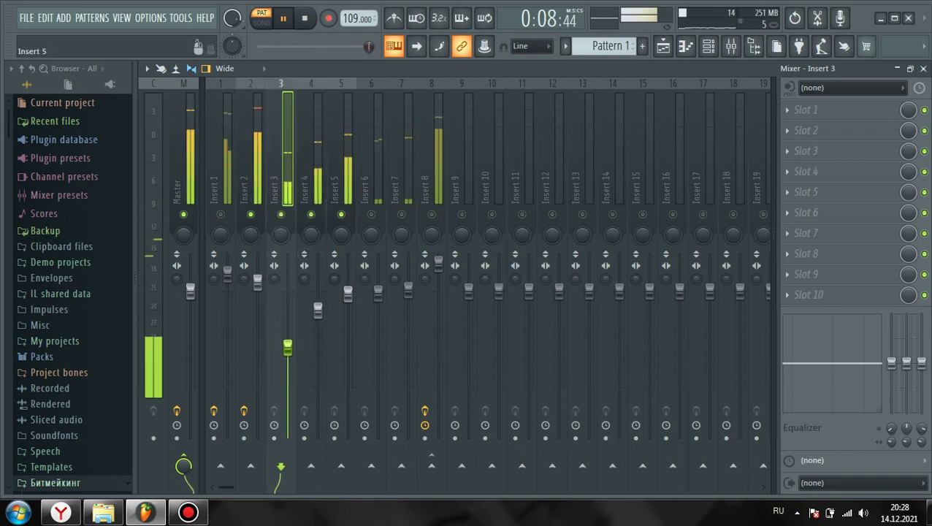
drag(348, 294, 348, 292)
Unmute the hi-hats and the 808, and raise the 808's fader on Insert 8 slightly
click(371, 215)
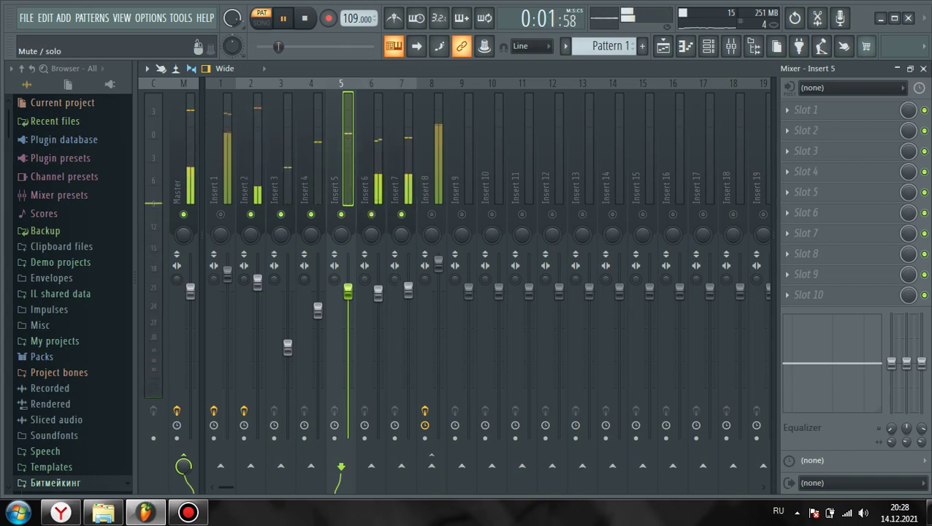
click(431, 214)
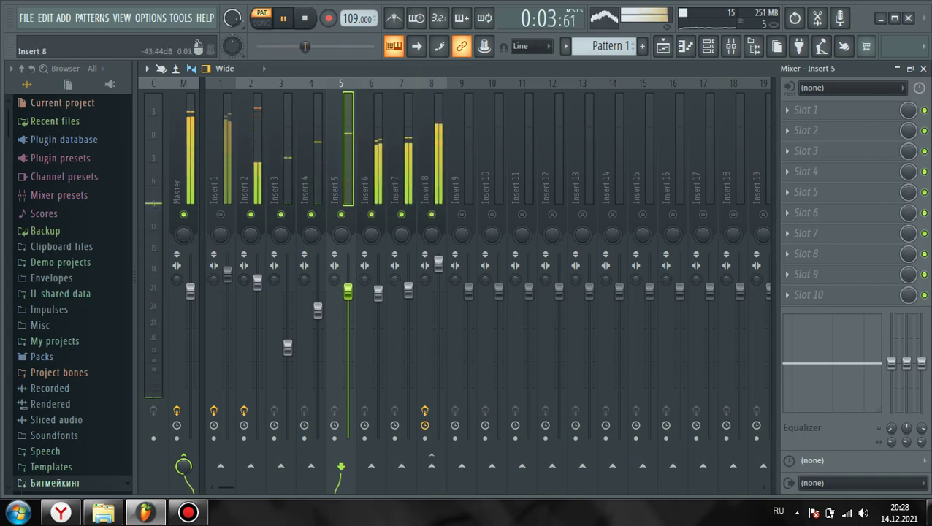
click(439, 263)
Add Fruity Fast Dist in slot 4 and Fruity Parametric EQ 2 in slot 6 of Insert 8
click(803, 174)
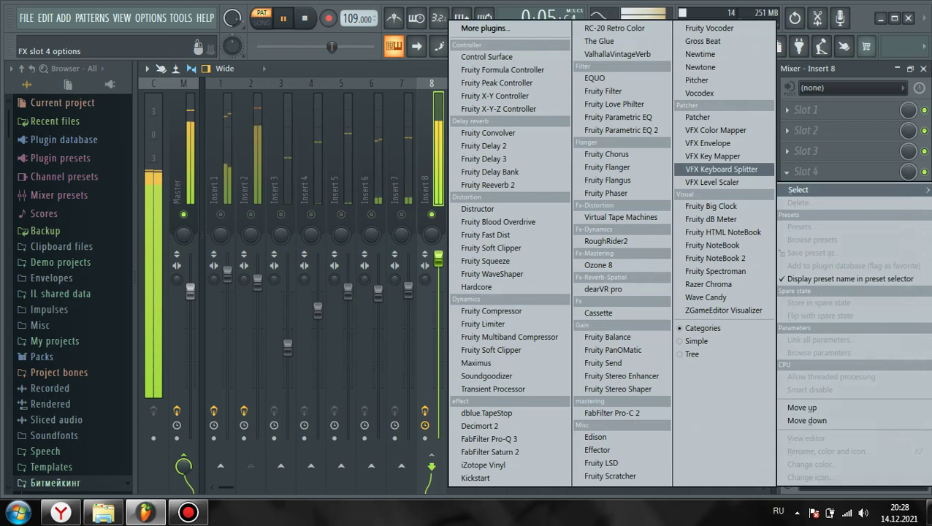
click(486, 235)
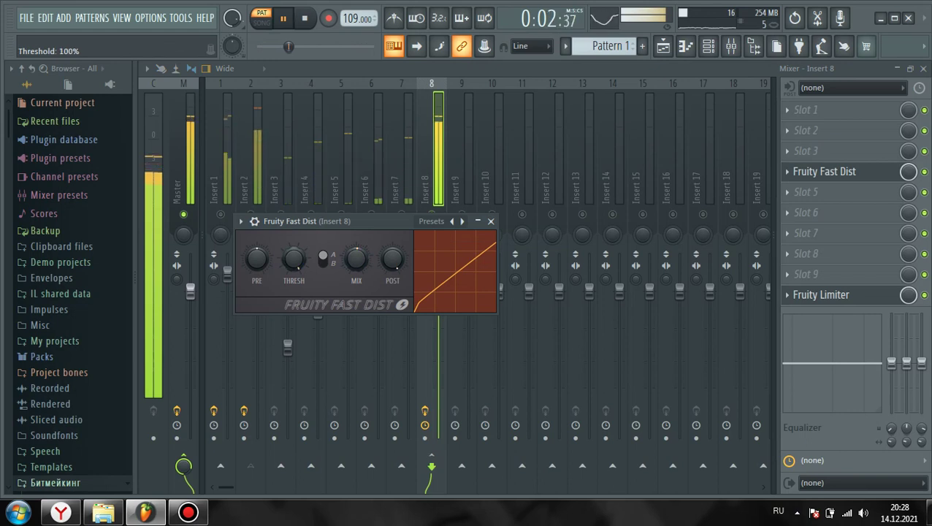
click(807, 212)
click(618, 129)
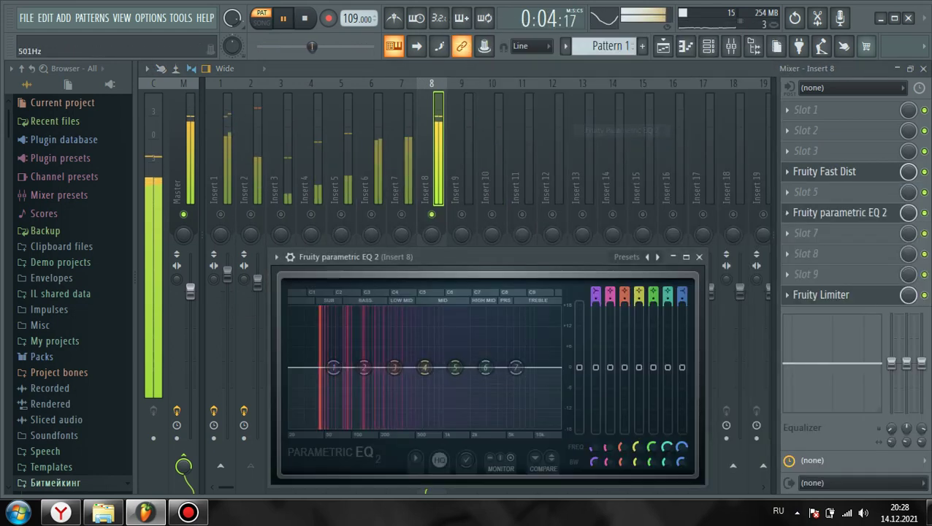
Boost the 808's EQ band 2 by about 2.8 dB near 746 Hz and band 3 by about 2.7 dB near 98 Hz
drag(340, 354, 432, 357)
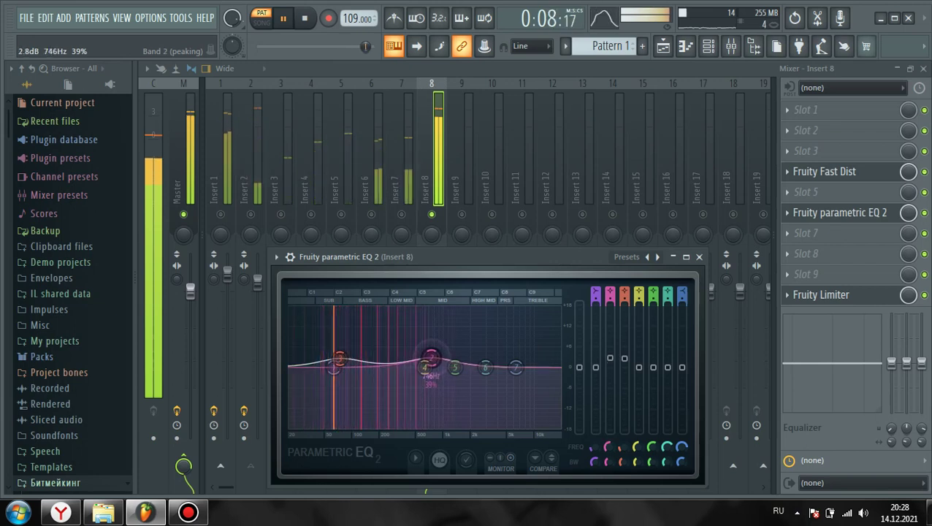
drag(340, 359, 351, 358)
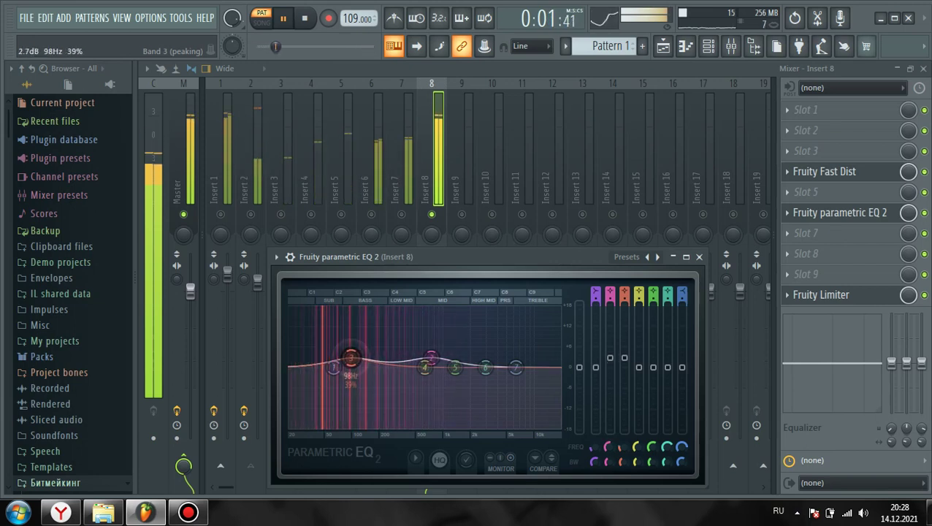
click(700, 257)
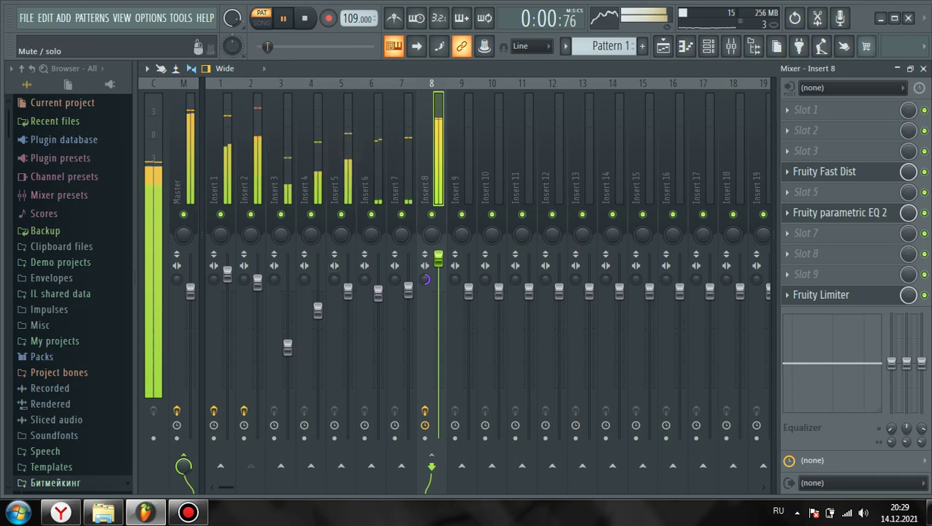
Check the kick on Insert 2 in solo, restore all tracks, and raise the 808's fader on Insert 8 slightly
click(251, 161)
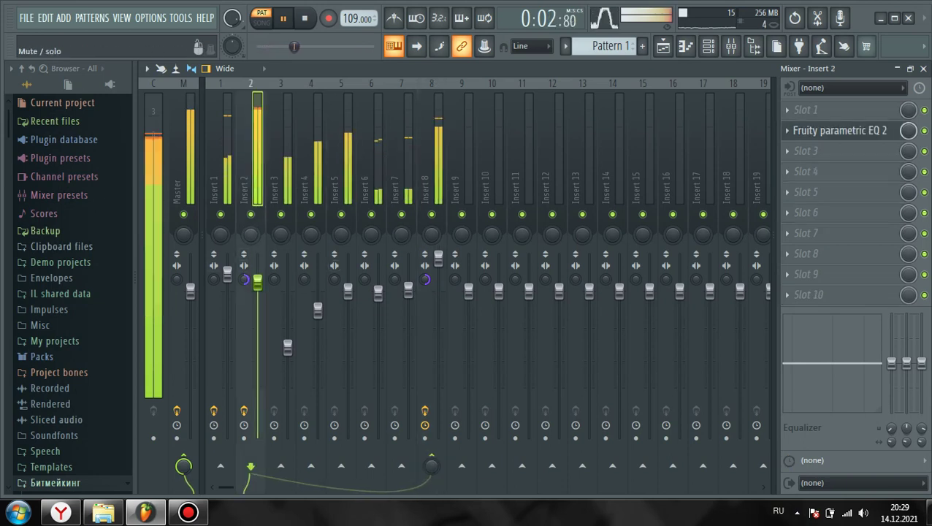
right_click(250, 214)
right_click(250, 215)
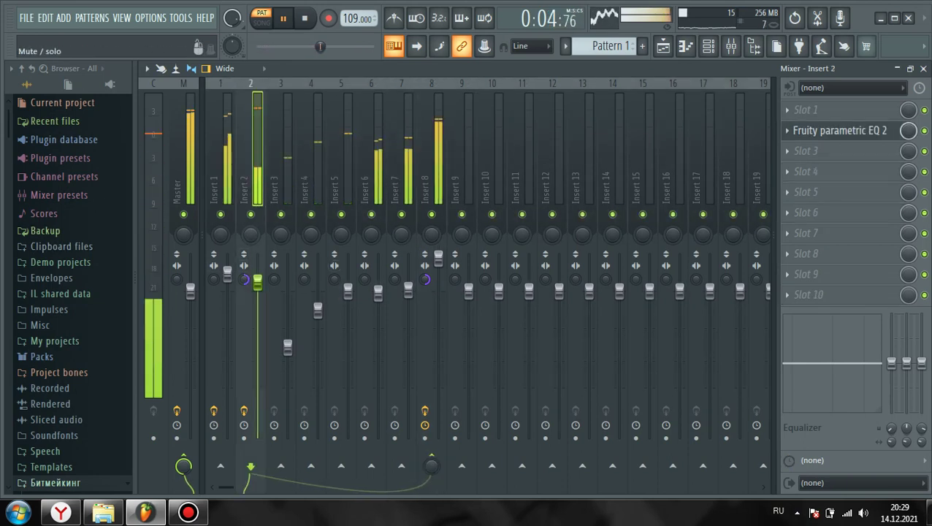
click(431, 232)
Isolate Inserts 5, 2 and 4, lower each of their faders slightly, and restore all tracks
click(342, 161)
right_click(341, 215)
drag(348, 291, 347, 295)
click(251, 214)
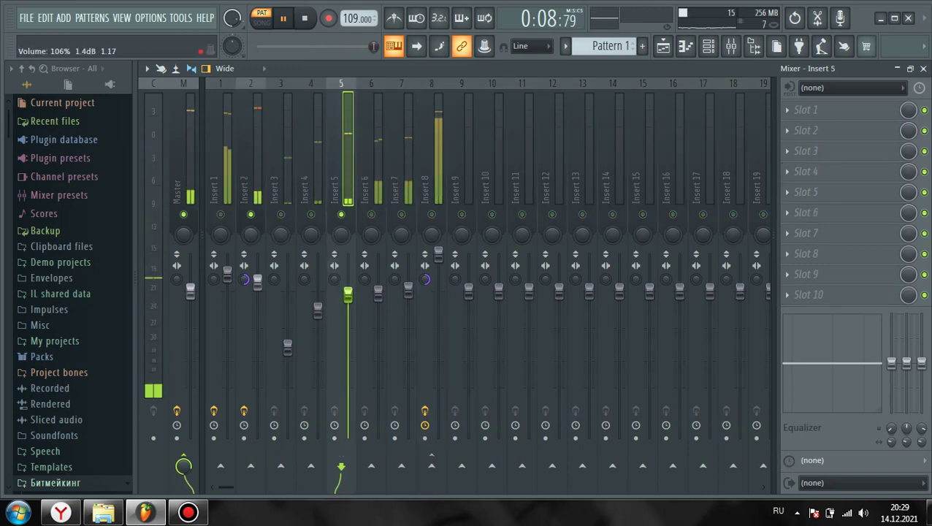
drag(257, 282, 257, 284)
click(311, 215)
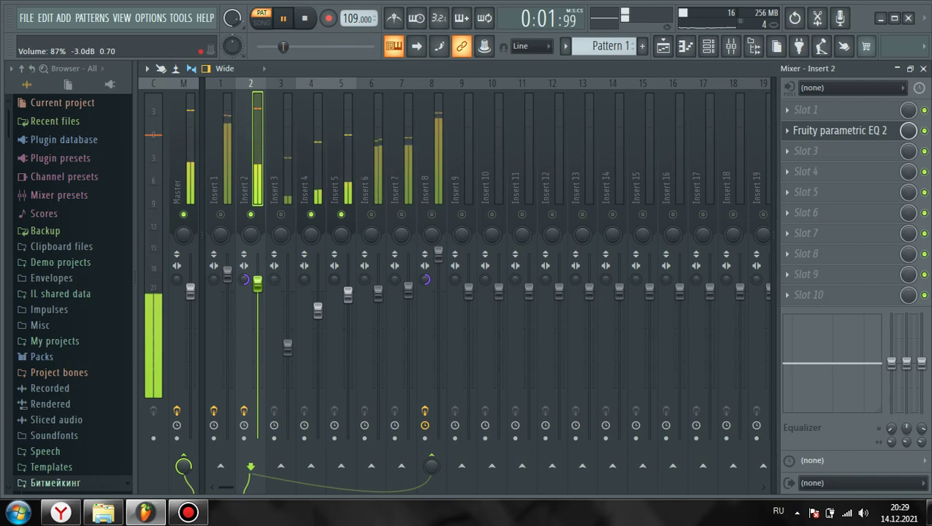
drag(318, 311, 318, 313)
right_click(251, 215)
right_click(251, 215)
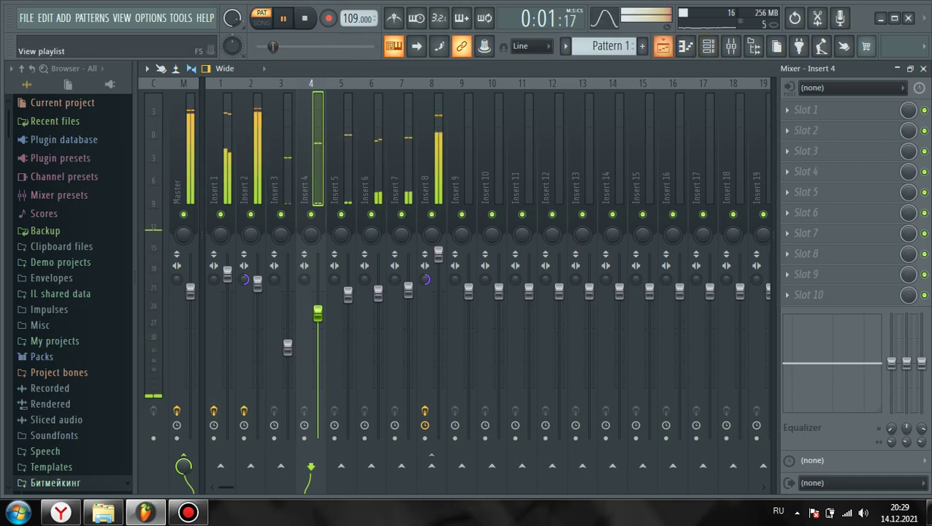
Rebalance the snare layers in isolation by lowering Insert 4's fader and raising those of Inserts 3 and 5
click(685, 46)
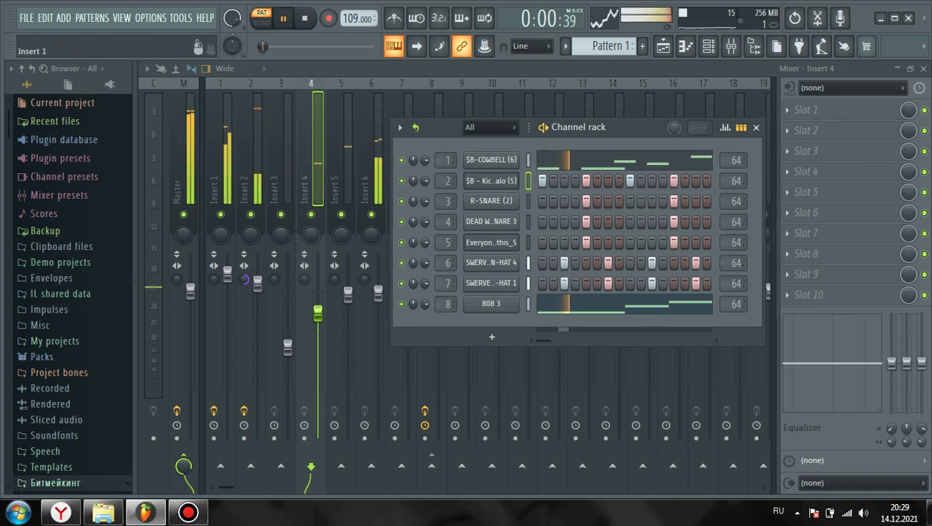
click(251, 183)
right_click(250, 215)
click(312, 215)
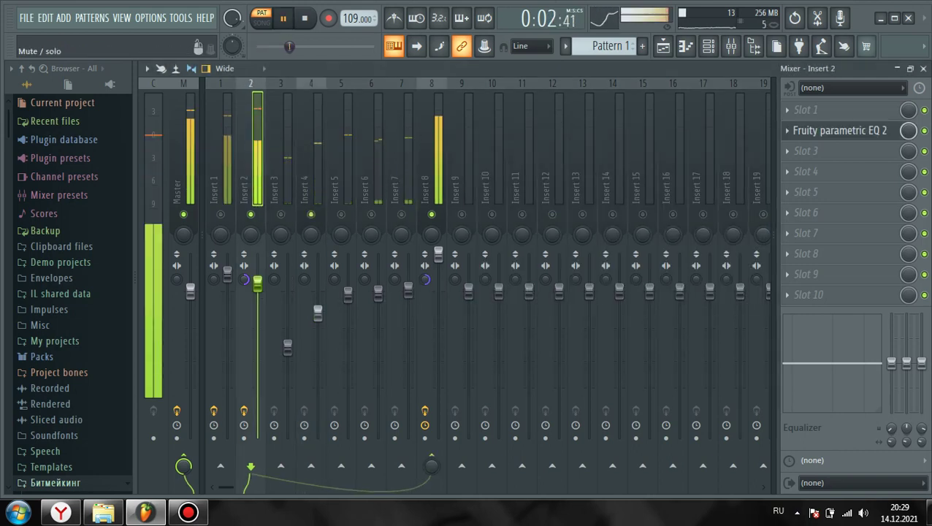
click(341, 215)
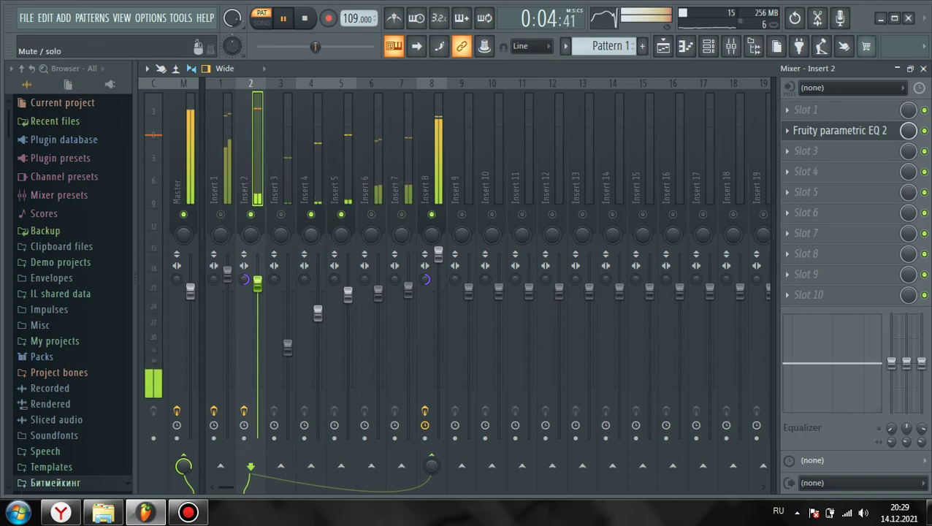
drag(318, 313, 287, 313)
drag(347, 292, 348, 281)
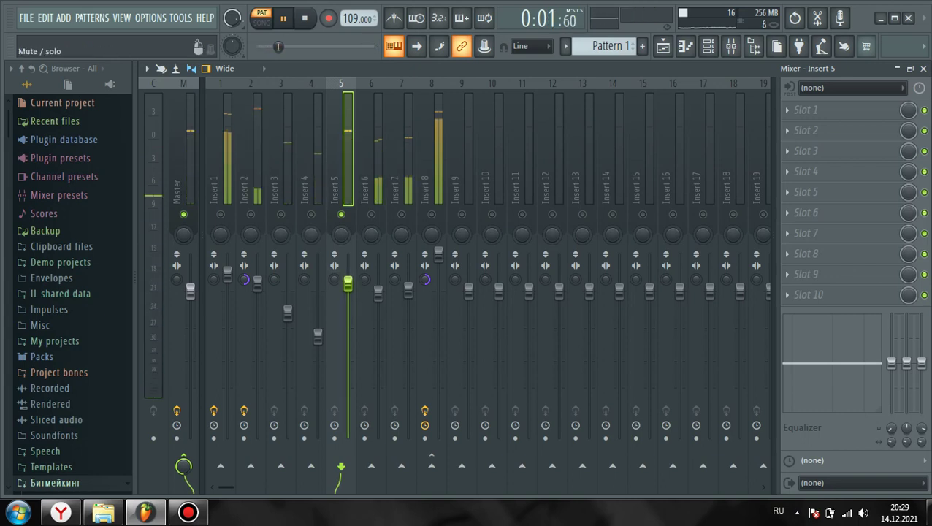
click(251, 214)
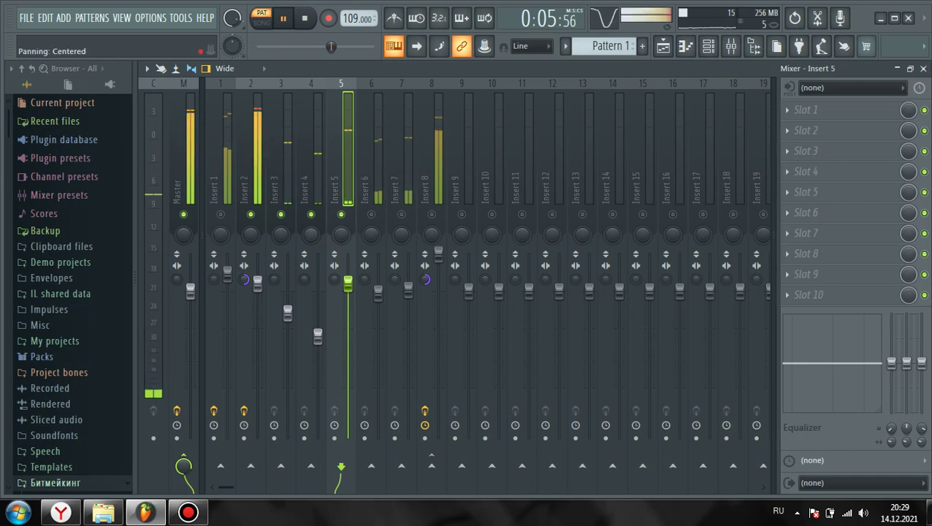
Unmute the hi-hats on Inserts 6 and 7, lower Insert 7's fader and raise Insert 6's slightly
click(371, 214)
click(401, 214)
drag(408, 291, 409, 321)
drag(378, 293, 378, 286)
Unmute the 808 on Insert 8 and restore all mixer tracks to hear the full mix
click(431, 214)
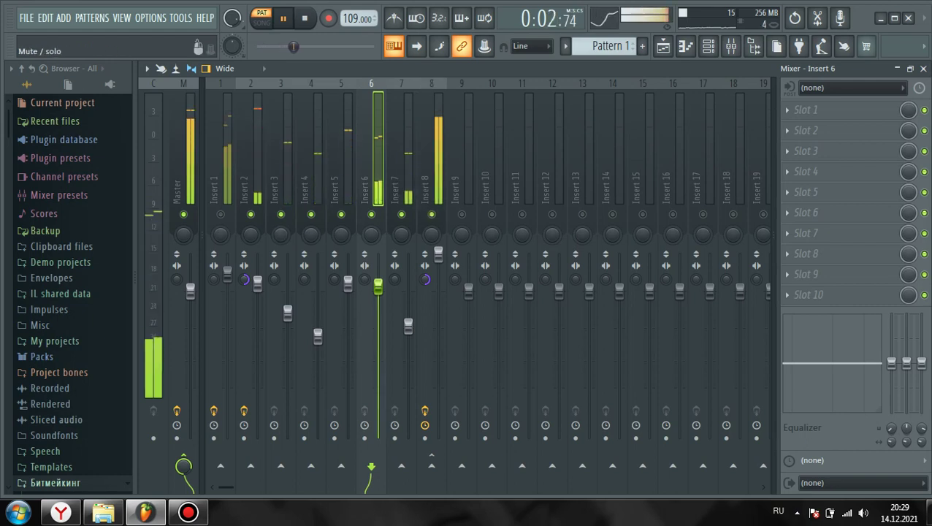
click(438, 254)
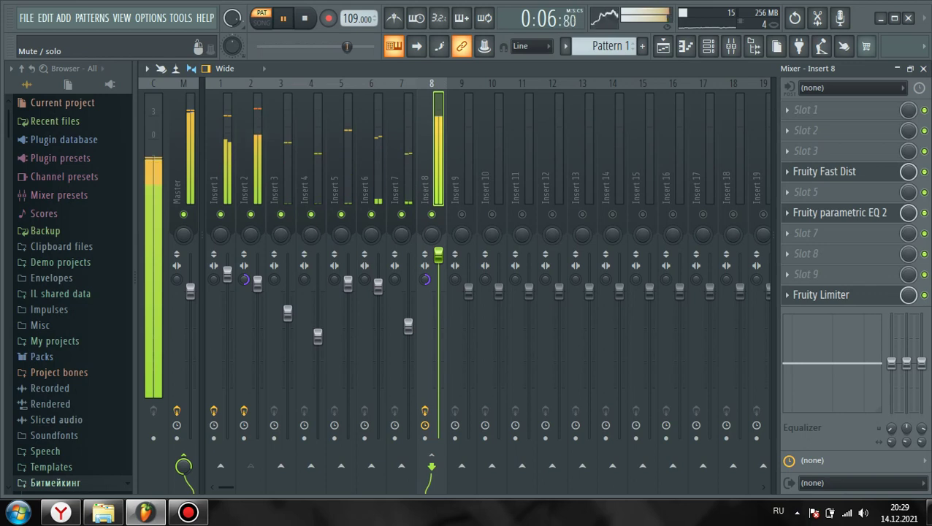
right_click(220, 214)
right_click(221, 214)
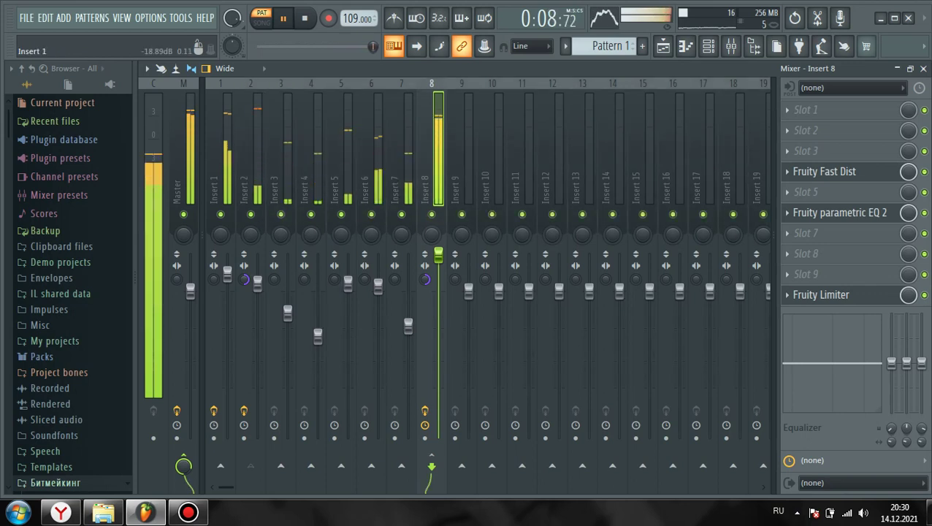
Solo the 808 on Insert 8 and listen to it on its own
click(221, 193)
click(403, 201)
click(432, 225)
right_click(431, 214)
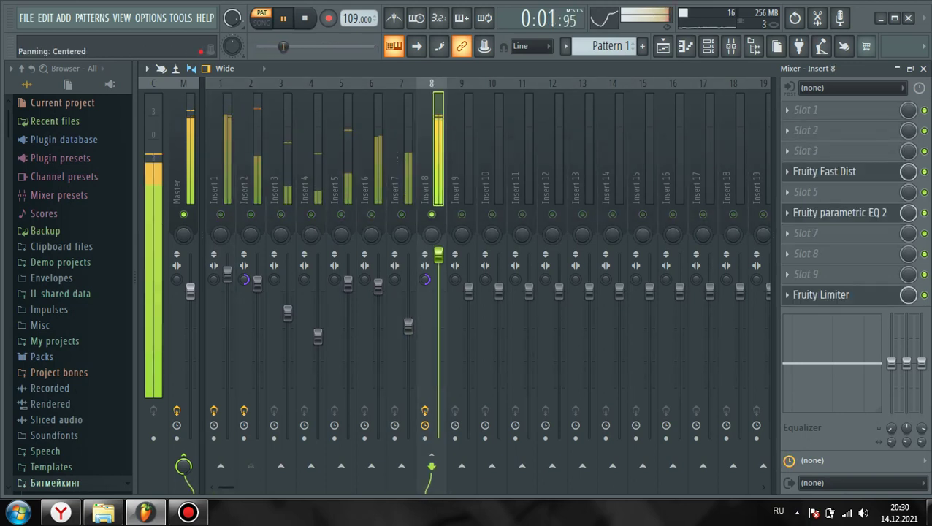
click(787, 233)
Stop playback and audition the 808 sample from its channel settings
click(706, 54)
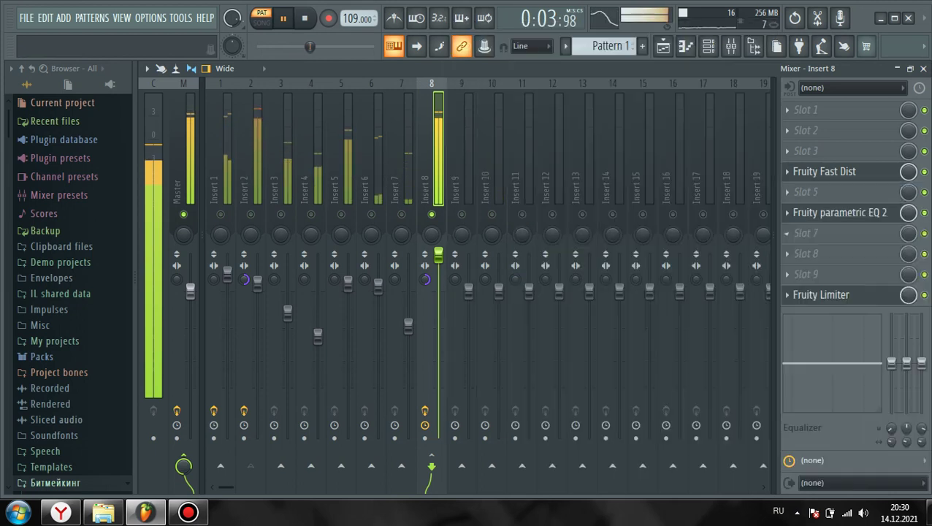
click(708, 47)
key(space)
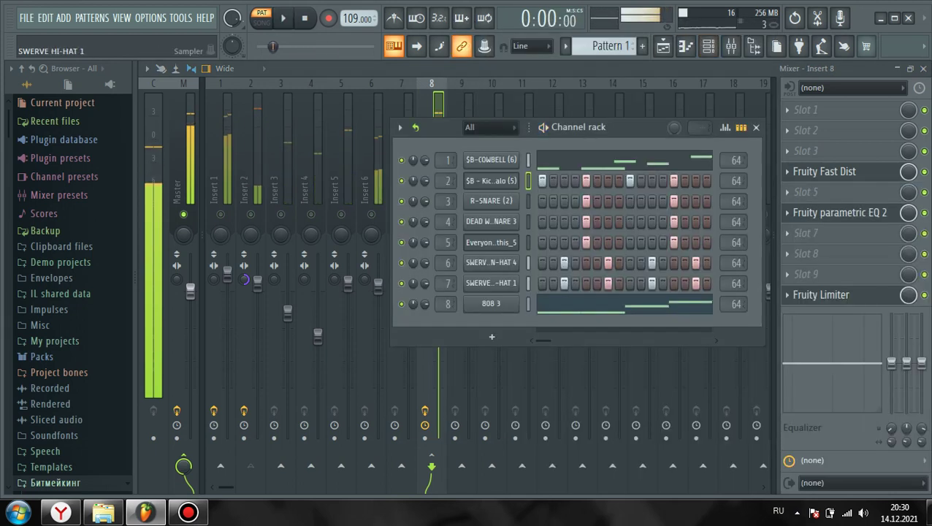
right_click(516, 279)
click(554, 296)
click(491, 304)
key(v)
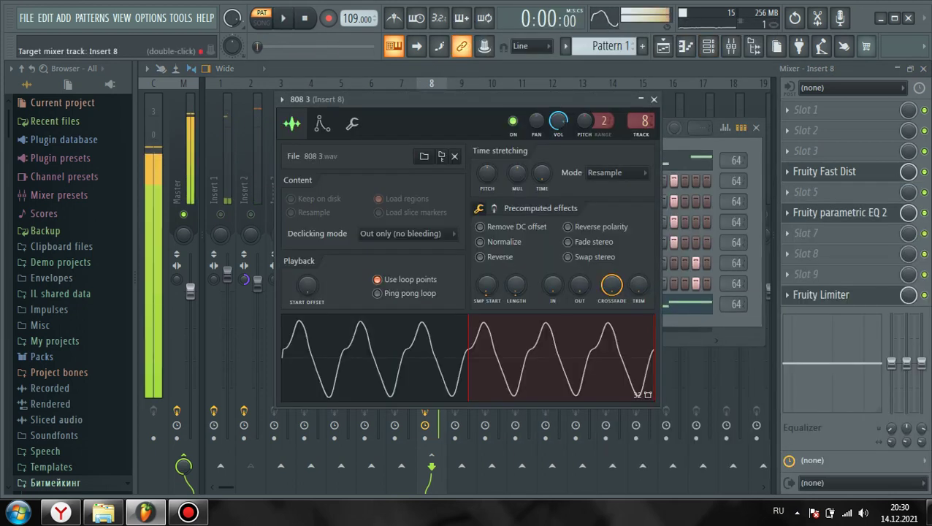
click(651, 99)
Transpose all the 808's notes up one octave in the piano roll, and play the result with the mixer open
right_click(519, 296)
click(544, 303)
right_click(521, 296)
click(544, 303)
key(ctrl+a)
key(ctrl+Up)
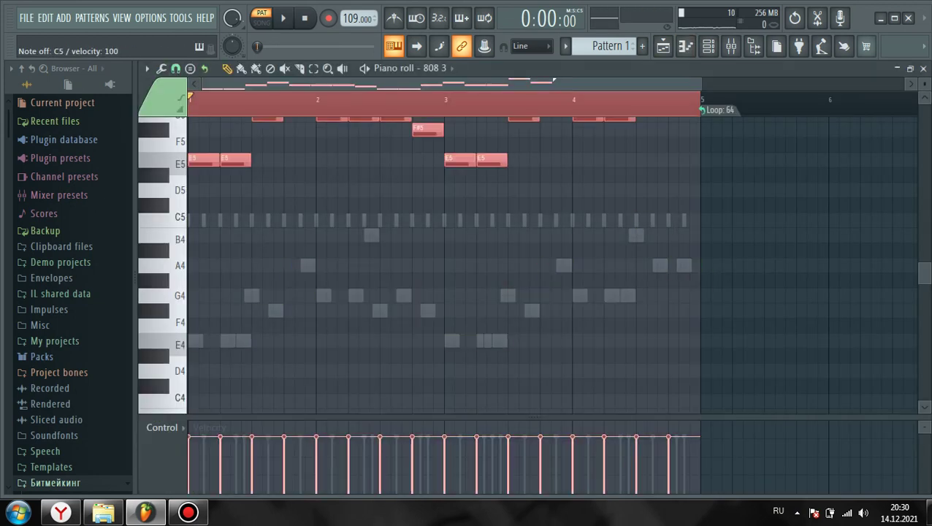
key(space)
key(F9)
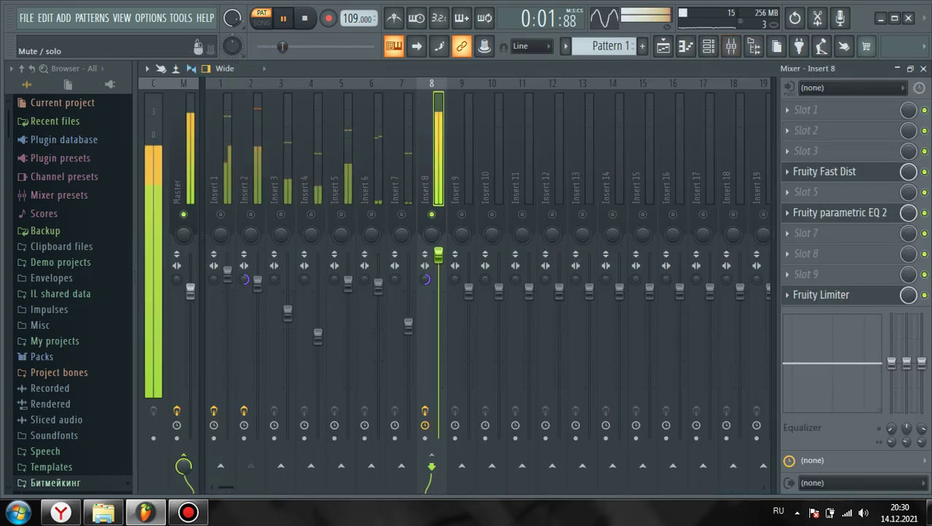
Open the 808 3 channel's notes in the piano roll, select all of them and play the pattern
click(708, 46)
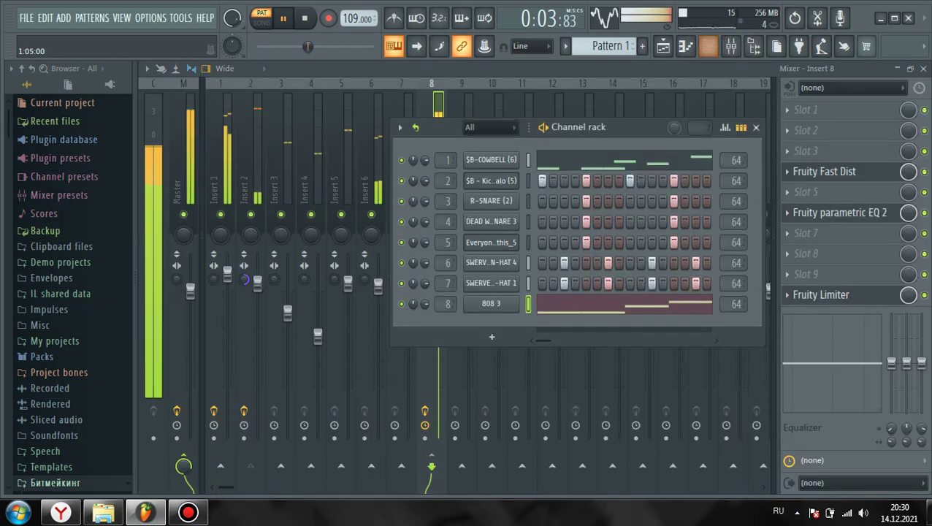
right_click(493, 303)
click(548, 303)
right_click(493, 303)
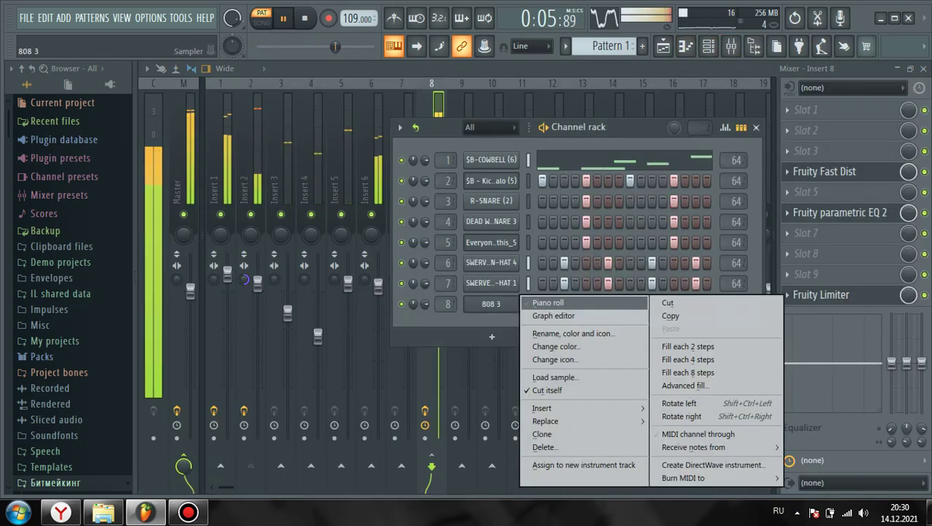
click(548, 303)
key(space)
key(ctrl+a)
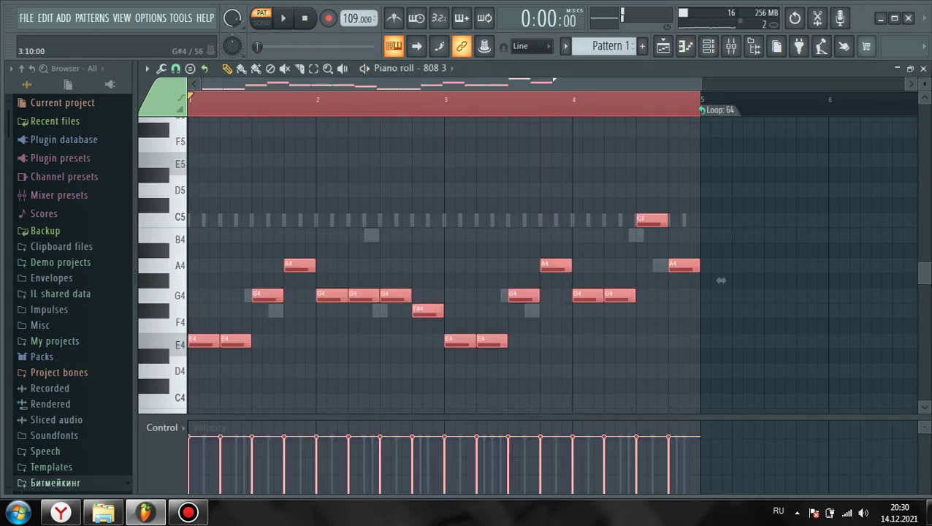
key(space)
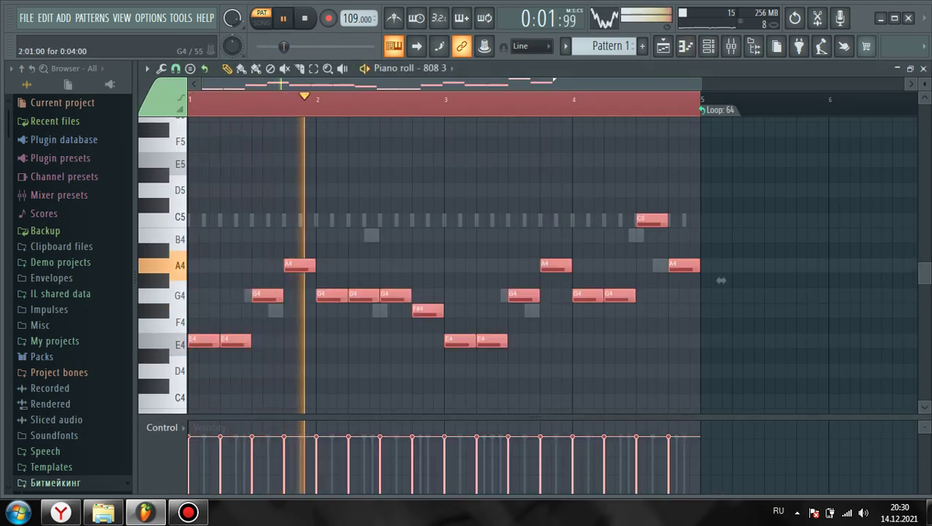
Try doubling the 808 notes one octave higher at a reduced velocity, and delete the doubled notes
key(space)
key(ctrl+c)
key(ctrl+v)
key(ctrl+Up)
key(space)
key(space)
alt+scroll(722, 281, down, 10)
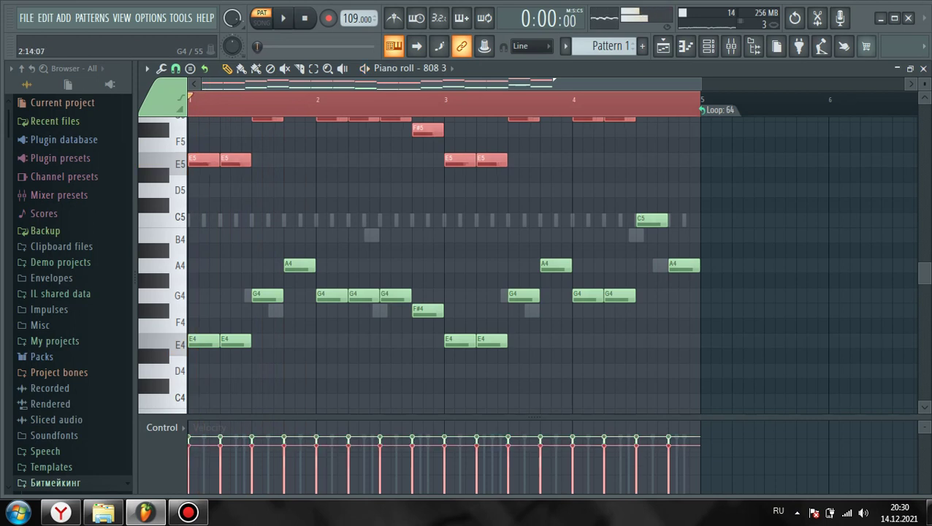
key(space)
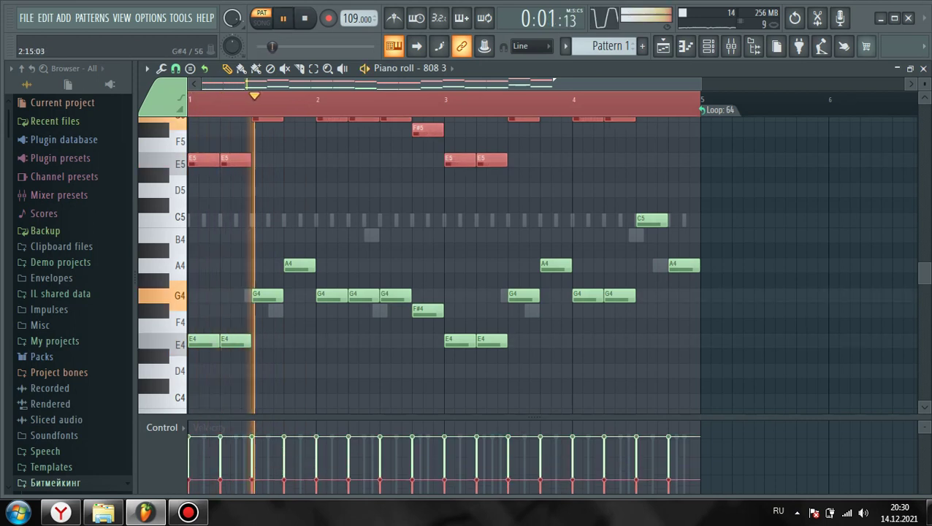
key(Delete)
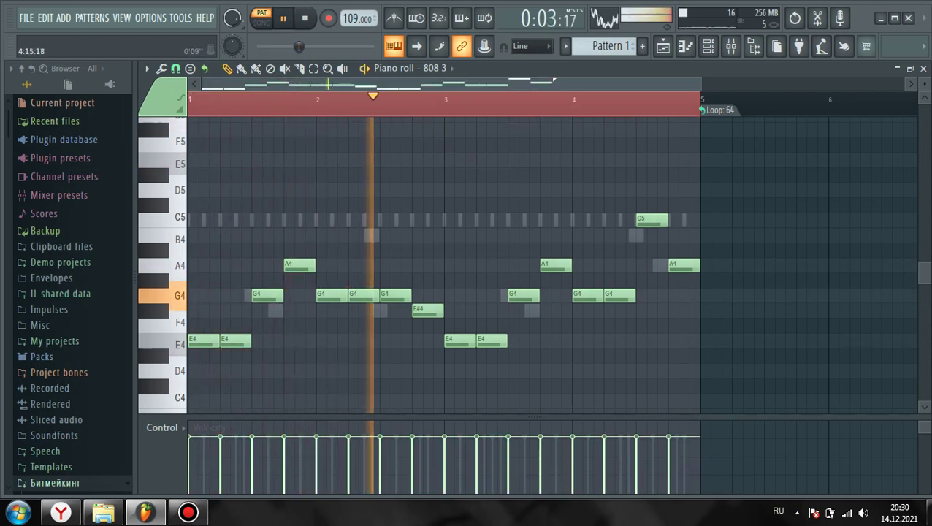
Load Fruity Multiband Compressor into slot 7 of Insert 8 and try its 2 band comp 2 preset in the full mix
key(F9)
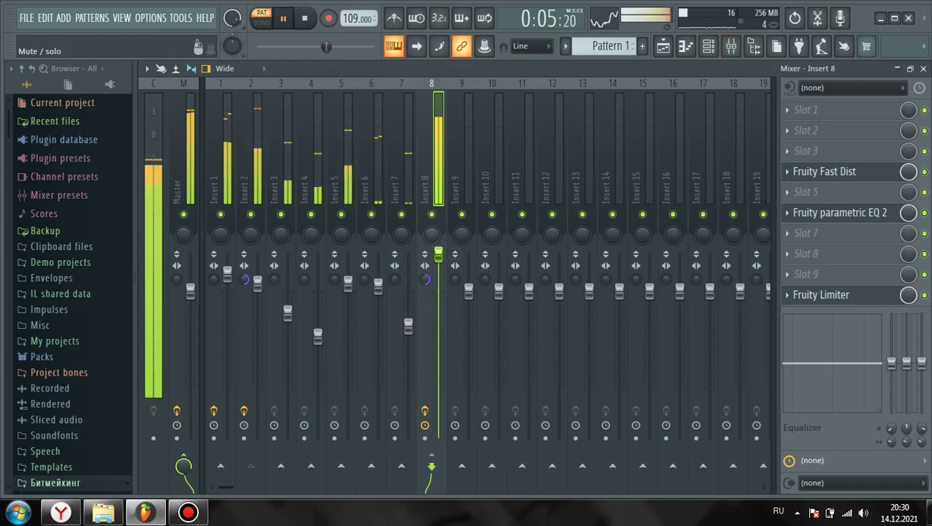
click(788, 232)
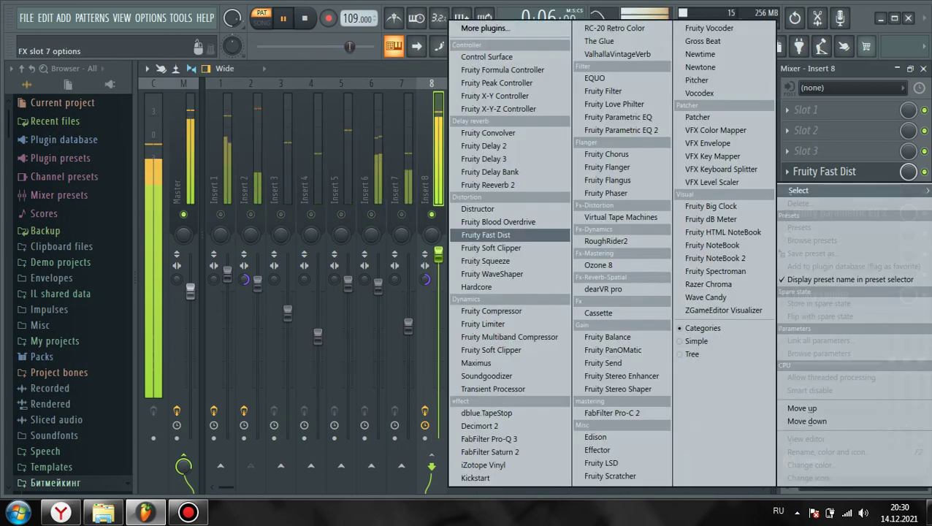
click(510, 337)
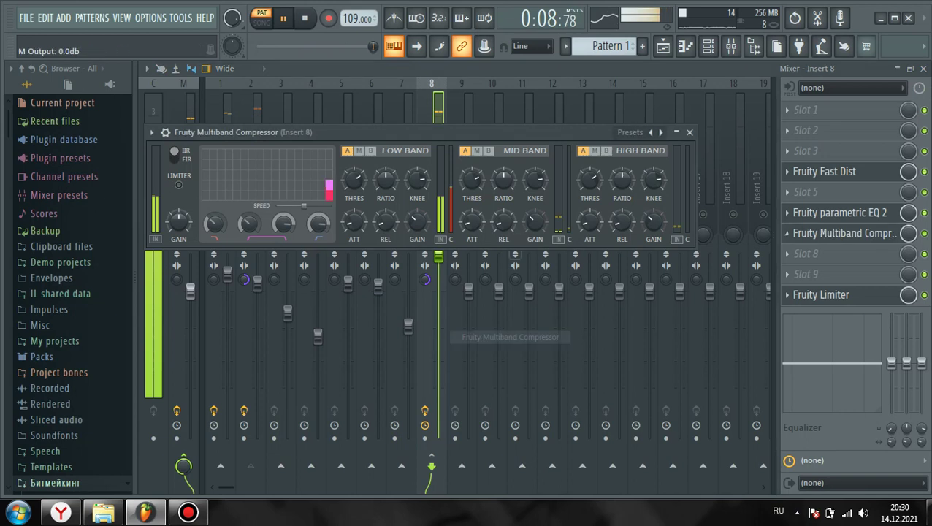
click(661, 132)
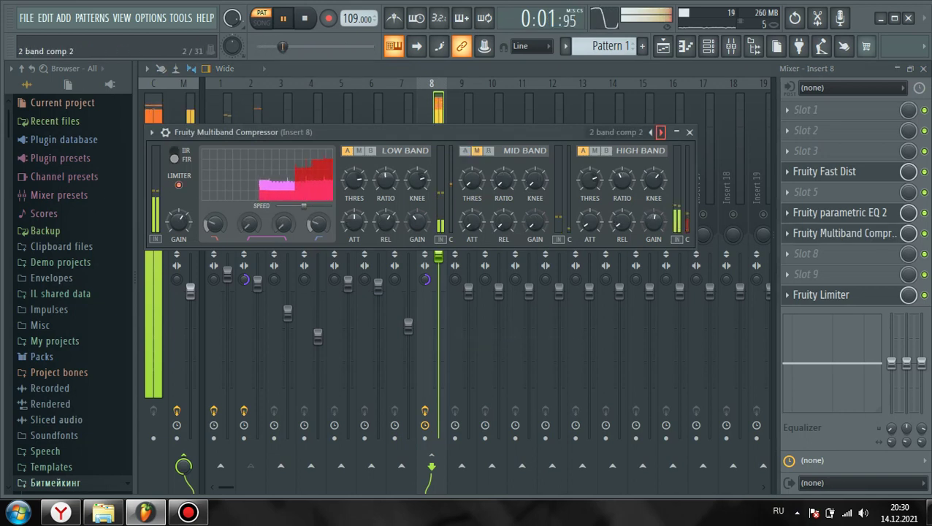
key(Escape)
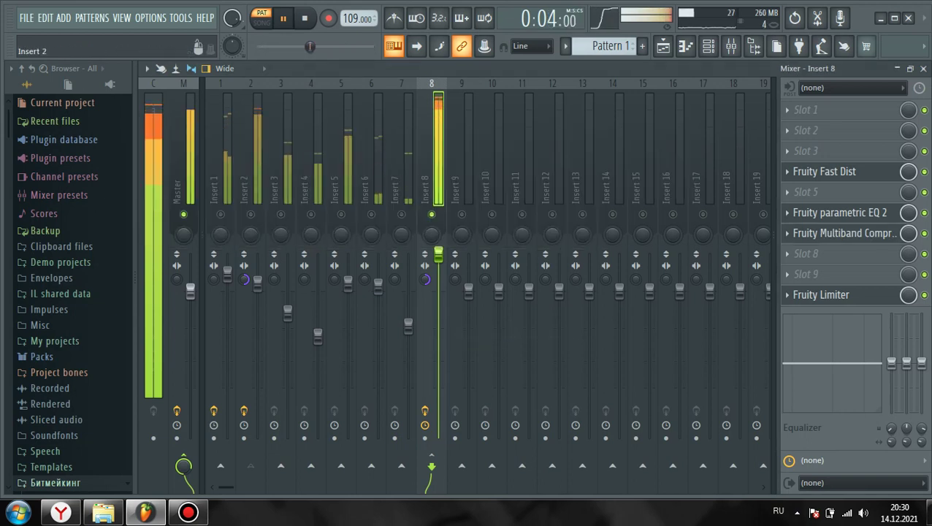
right_click(251, 215)
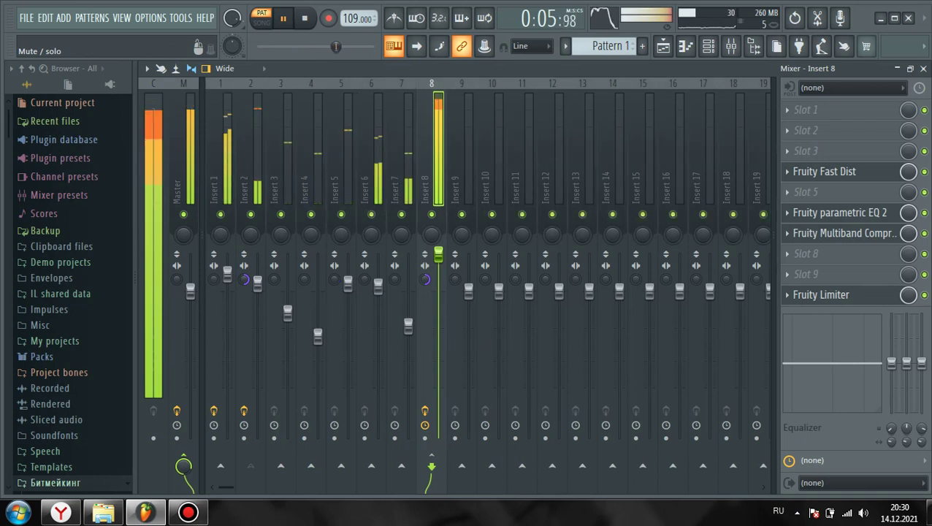
Try the compressor's Comp 1.9 preset on the 808, and remove Fruity Multiband Compressor from slot 7
click(840, 233)
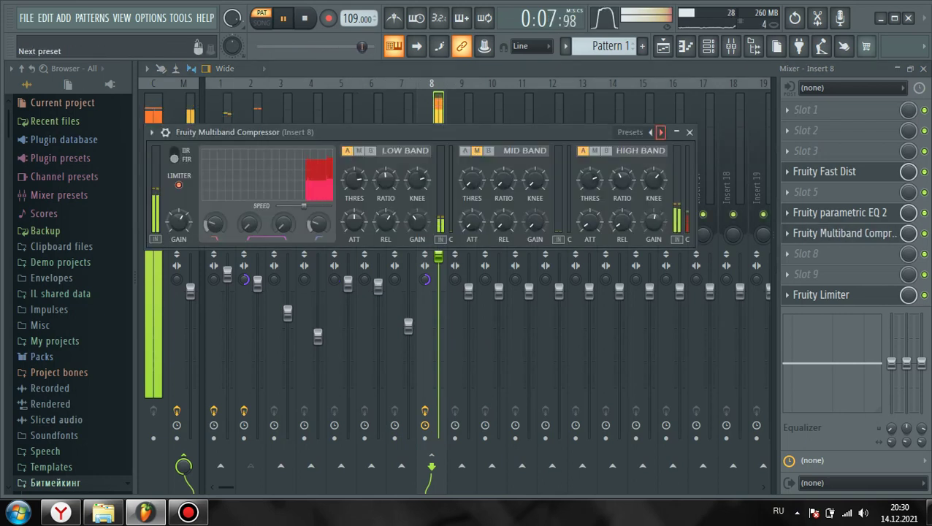
click(661, 132)
click(661, 133)
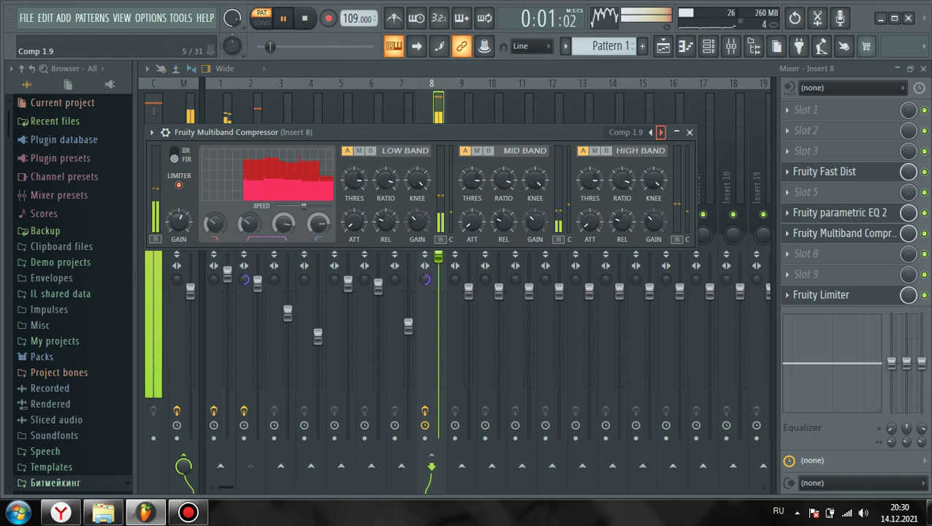
click(925, 233)
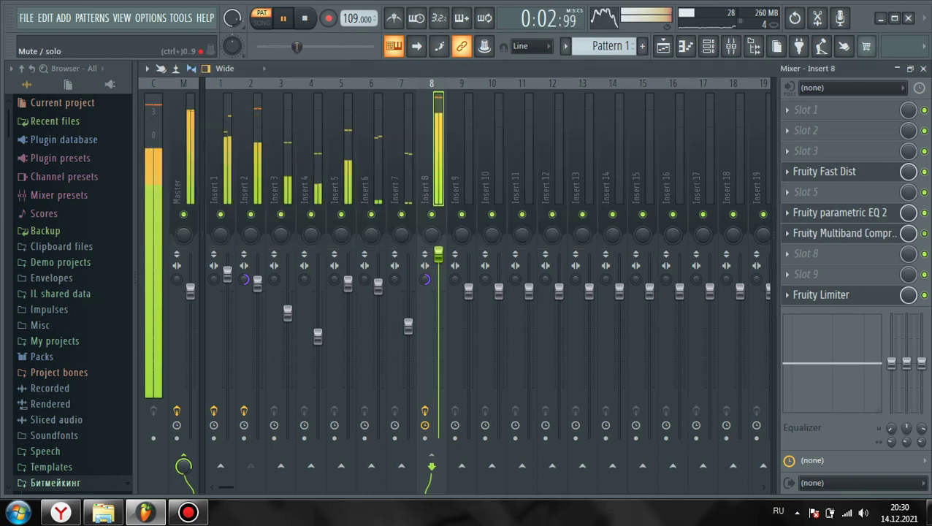
click(788, 233)
click(790, 188)
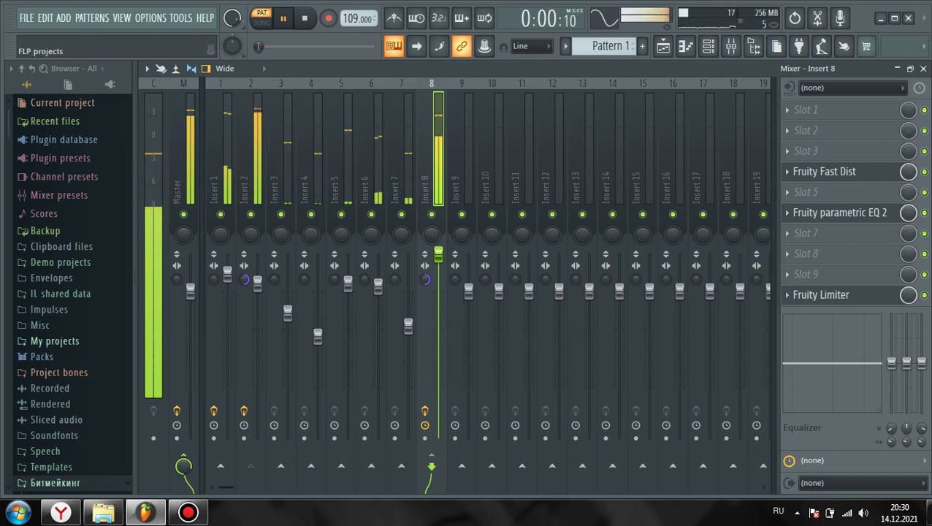
Stop playback, audition a loop in the 1.9.9.9 LAVISH KIT's Drum Loop's folder, and close the mixer
scroll(73, 292, down, 10)
click(88, 177)
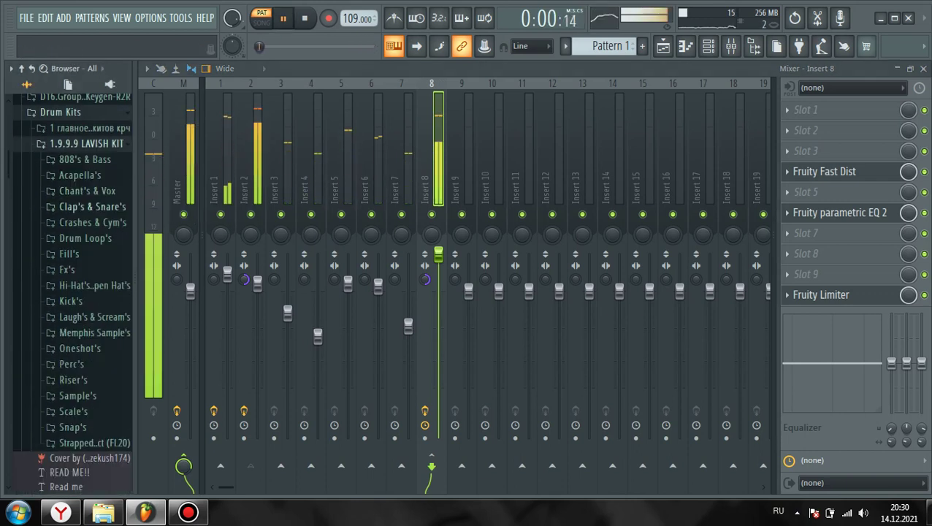
click(85, 238)
key(space)
click(95, 231)
scroll(95, 217, up, 3)
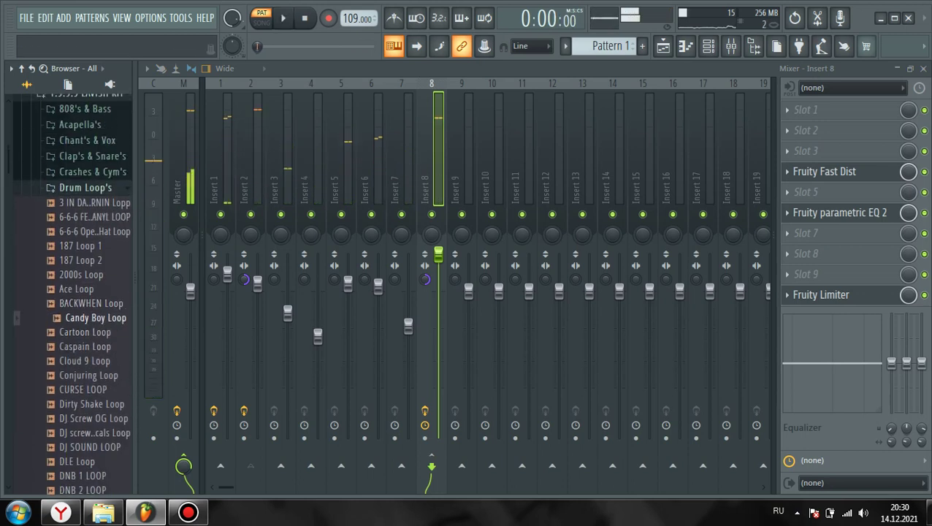
click(923, 69)
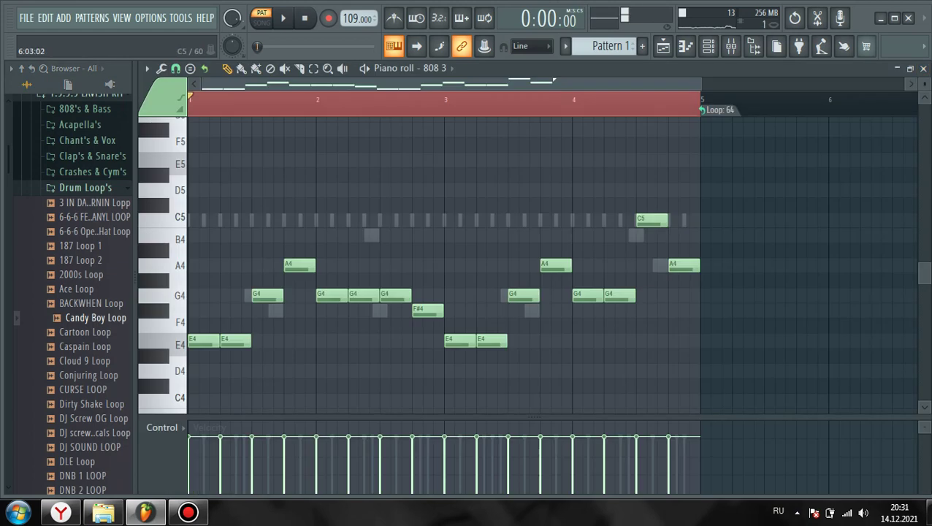
Play the pattern with the channel rack open, and open the Memphis Rap Tapes kit's Drum_Shots folder
key(space)
click(731, 46)
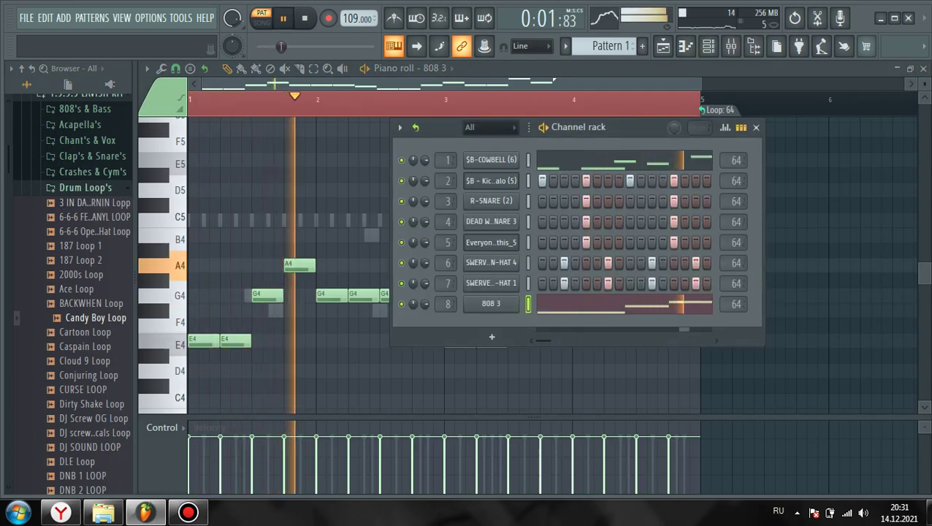
click(86, 189)
scroll(86, 192, down, 14)
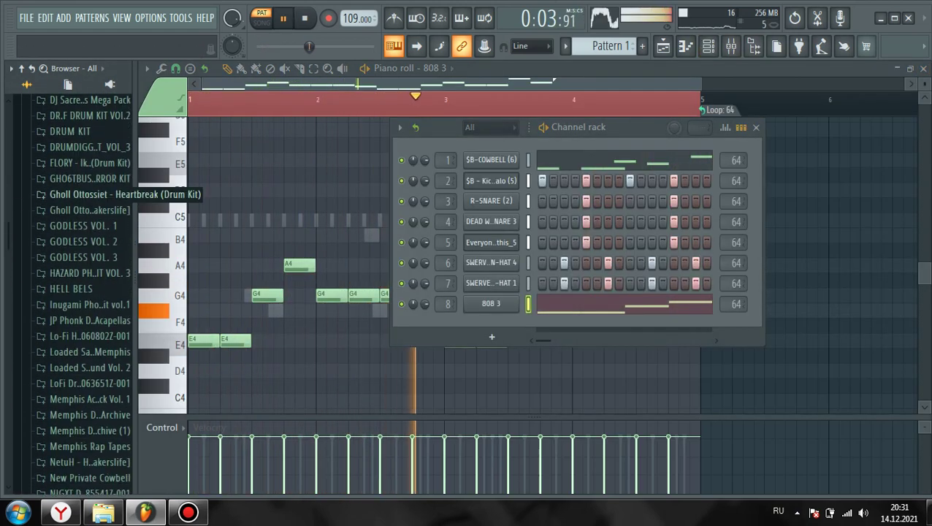
scroll(88, 194, down, 6)
click(86, 188)
click(99, 203)
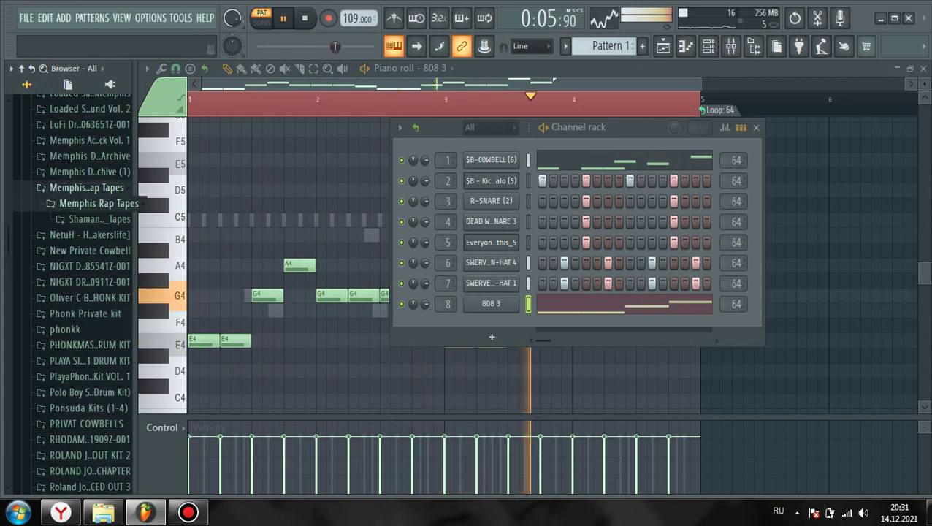
scroll(99, 203, down, 4)
click(95, 132)
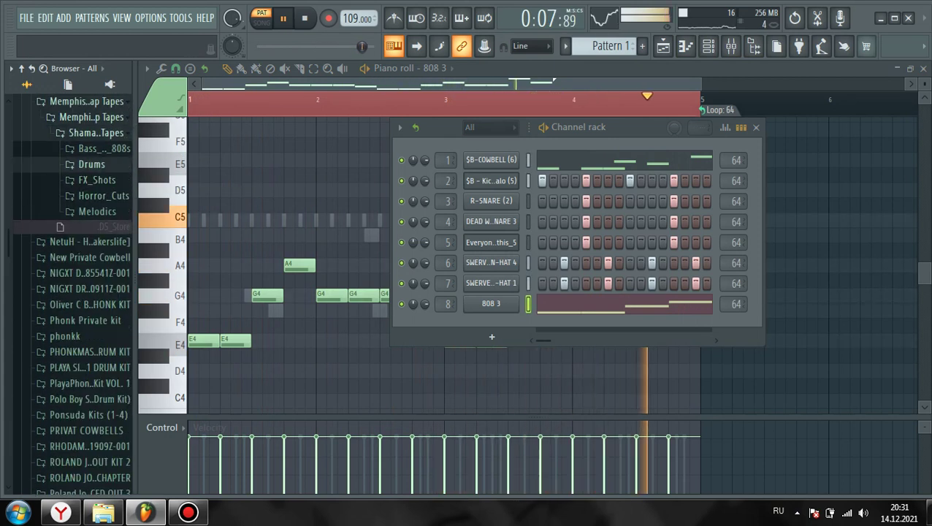
click(91, 163)
key(space)
click(113, 211)
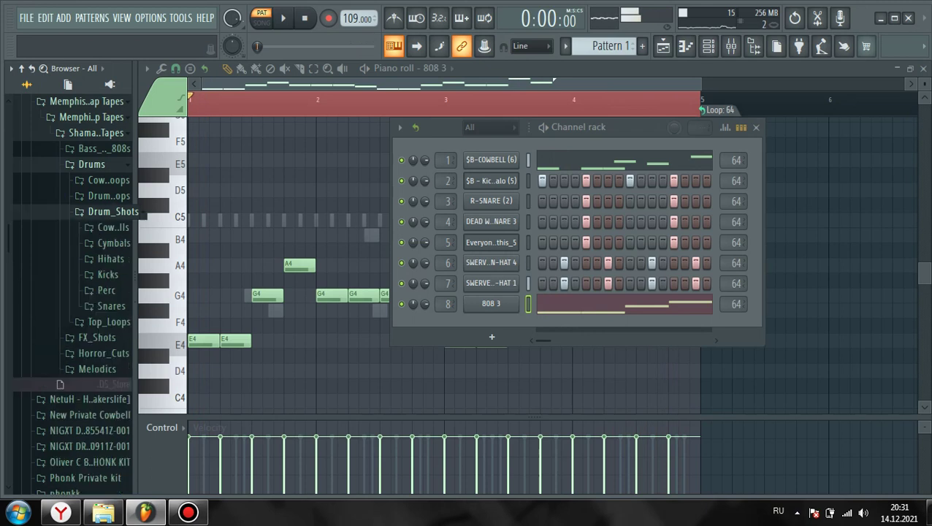
Audition several cowbell shots in the Drum_Shots folder and collapse the cowbell folder
scroll(117, 211, down, 3)
click(113, 142)
click(113, 170)
click(114, 185)
click(115, 214)
scroll(117, 228, down, 2)
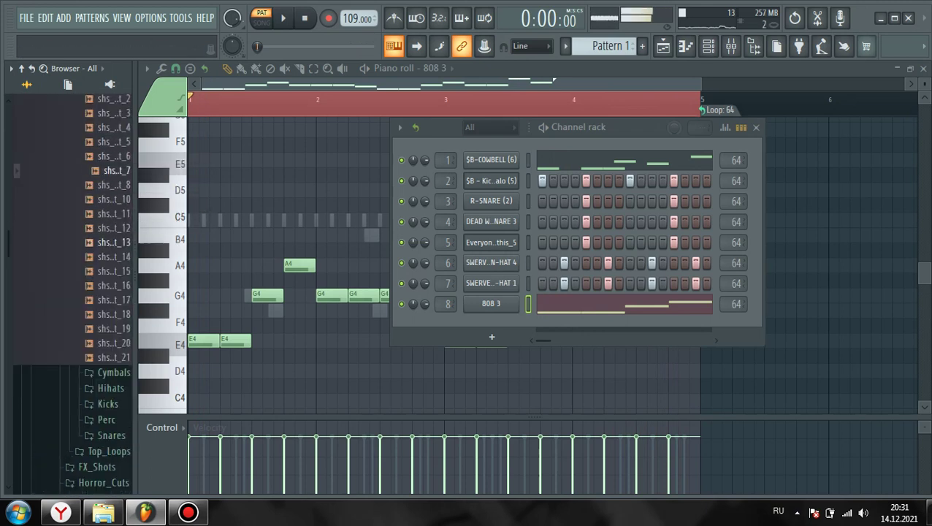
click(117, 183)
scroll(117, 183, down, 4)
click(124, 185)
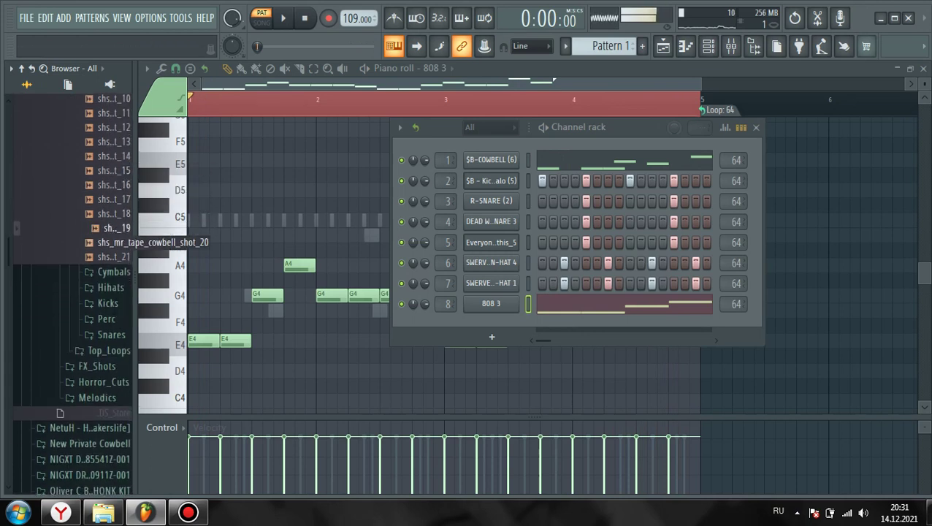
scroll(117, 241, up, 6)
click(113, 256)
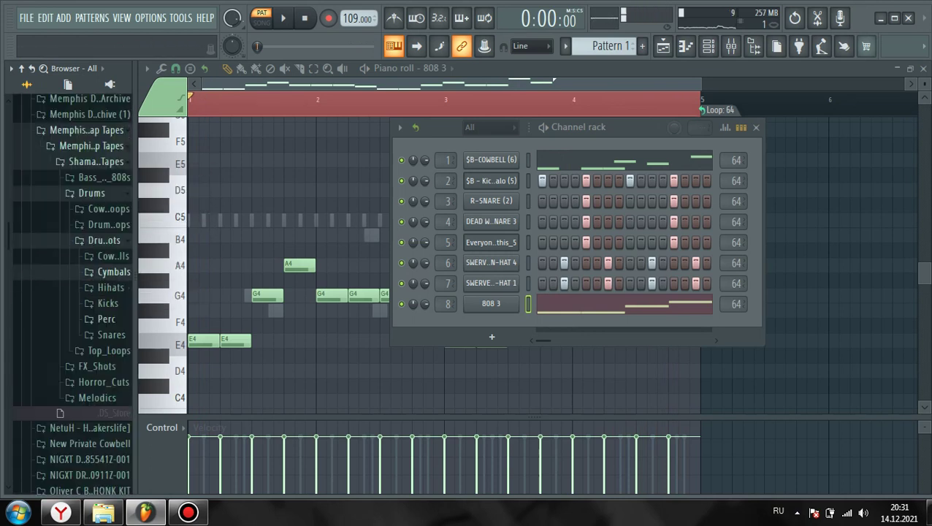
Audition samples in the Perc folder, including shs_mr_tape_perc_tambourine_1, and play the pattern briefly for comparison
click(106, 320)
click(114, 300)
click(114, 257)
click(114, 242)
click(114, 228)
click(114, 214)
click(114, 199)
scroll(114, 198, down, 2)
click(114, 227)
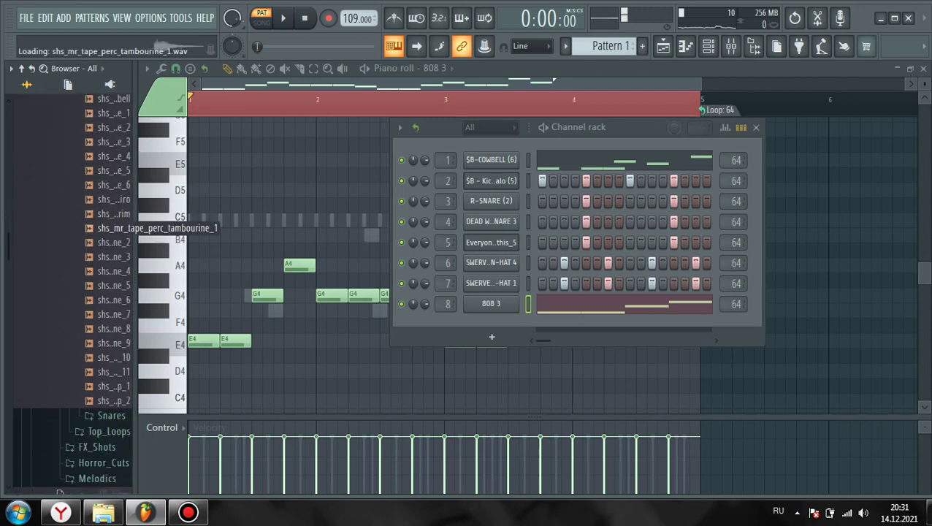
key(space)
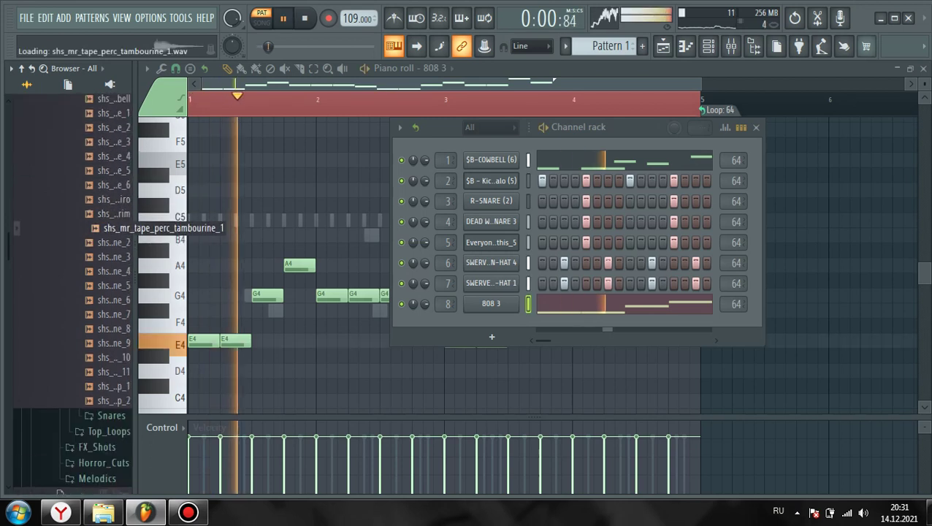
key(space)
Add the fourth tambourine sample from the Perc folder as a new channel and play the pattern
click(114, 271)
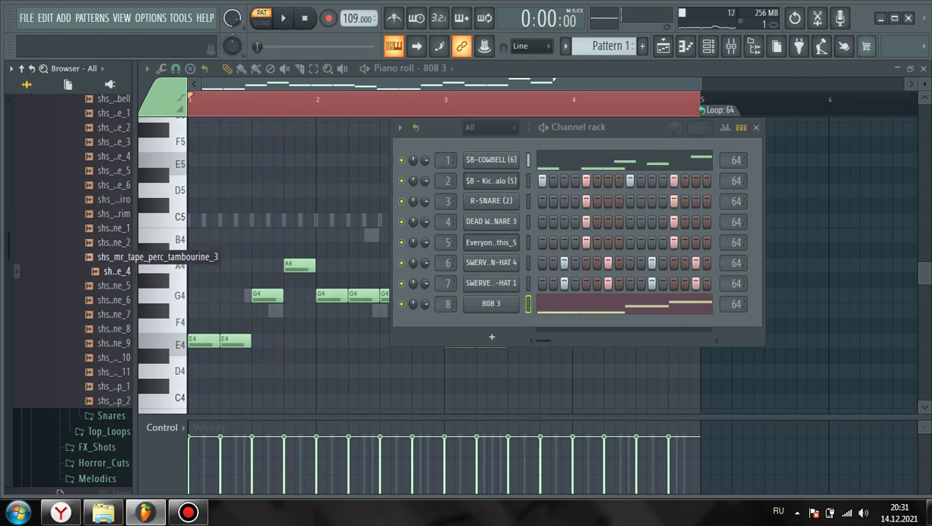
drag(114, 274, 497, 343)
key(space)
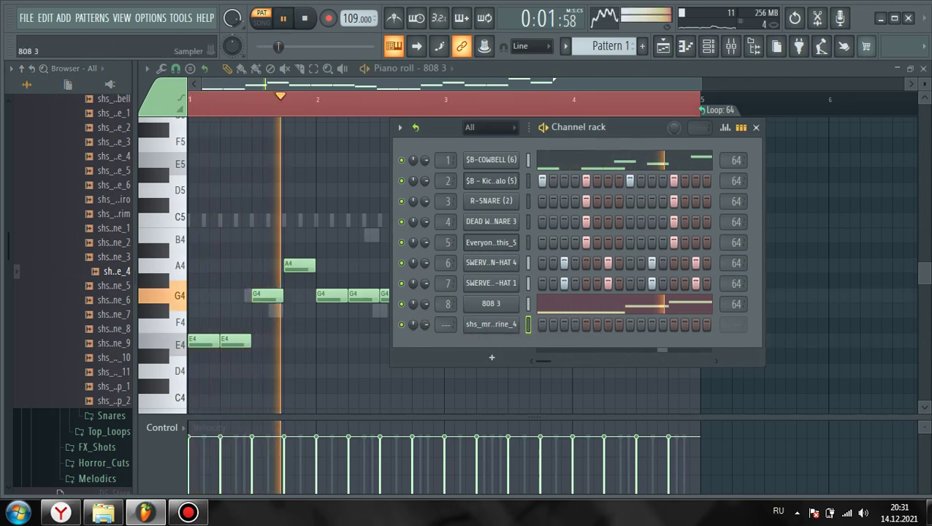
key(space)
Route the tambourine channel to mixer track 9 and fill its step sequence on every fourth step
key(space)
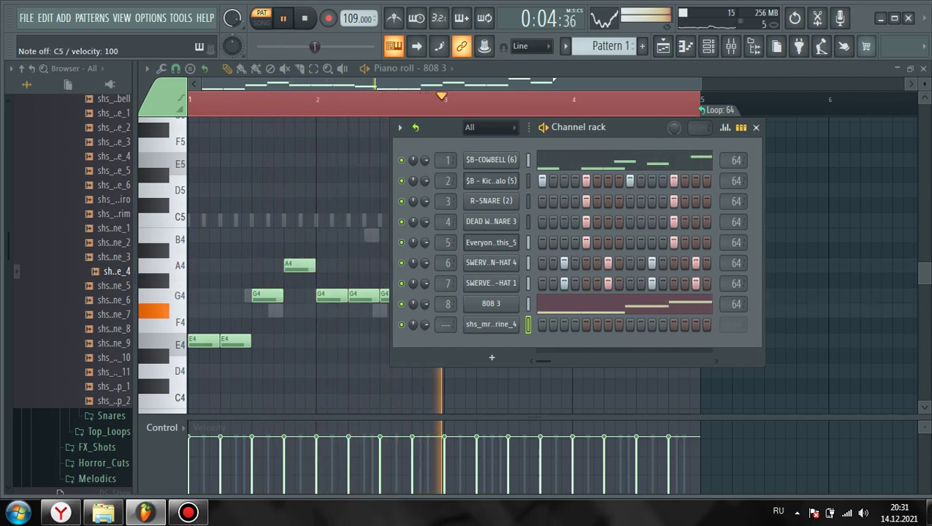
key(space)
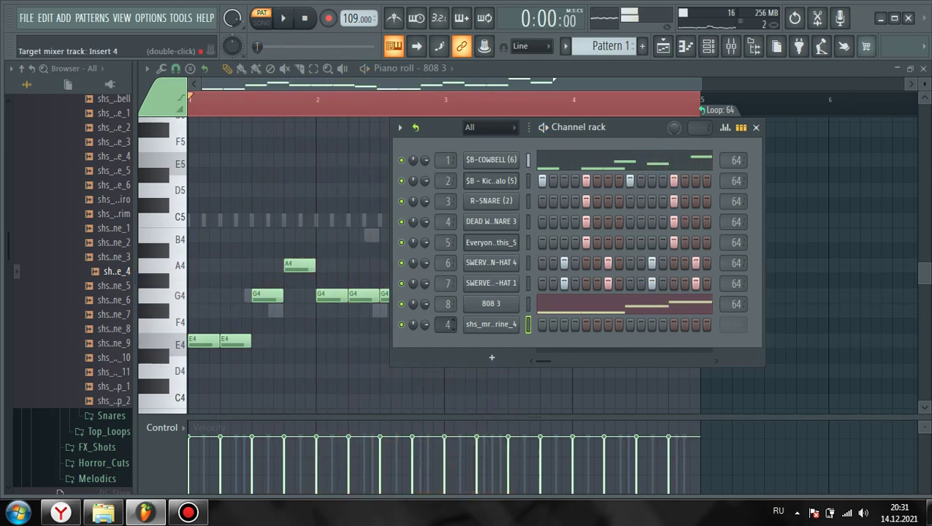
right_click(515, 301)
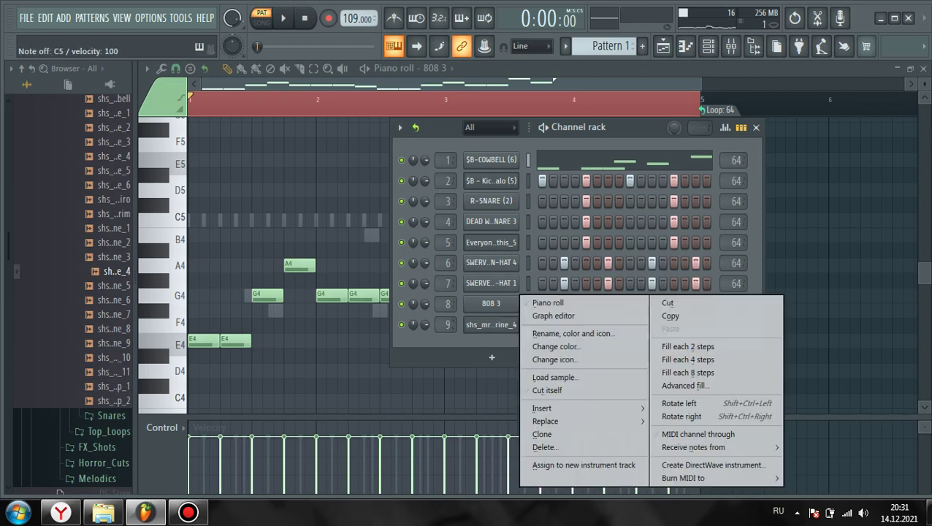
click(689, 359)
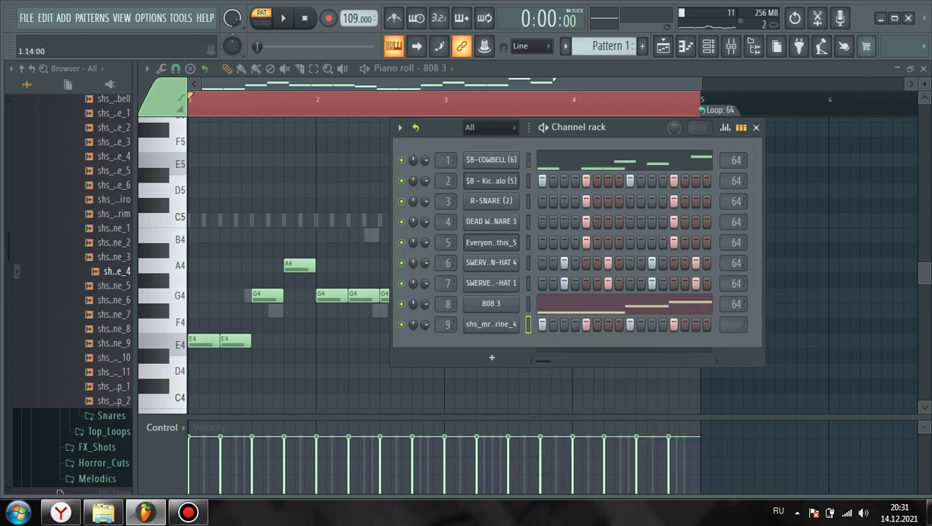
Play the pattern and check its steps in a widened channel rack moved across the workspace
drag(764, 292, 930, 294)
key(space)
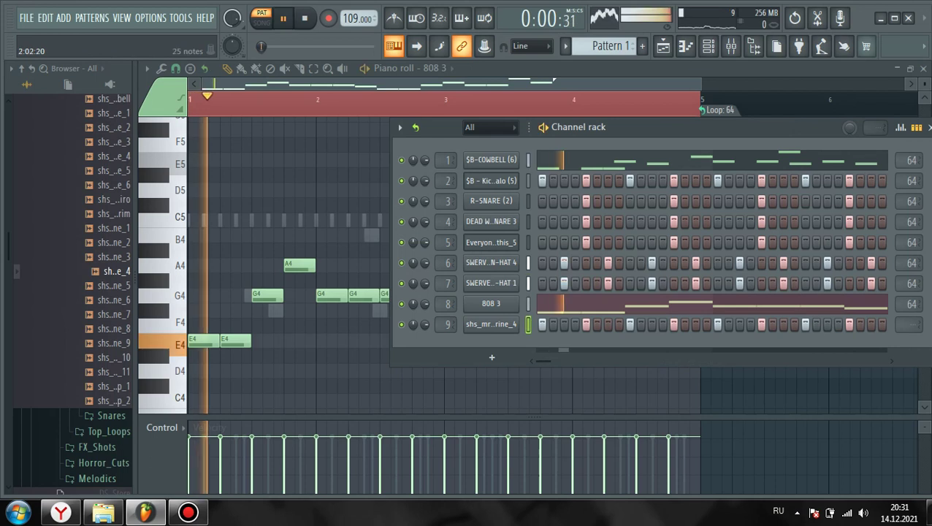
drag(636, 128, 458, 131)
drag(762, 292, 894, 292)
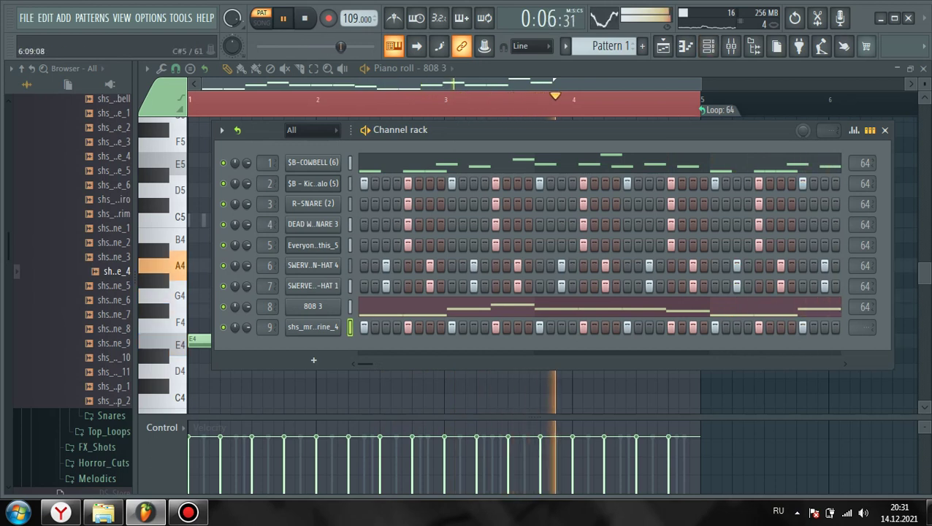
drag(891, 292, 718, 292)
Load Fruity Reeverb 2 into slot 3 of Insert 9, the tambourine track, and nudge its fader up
click(730, 46)
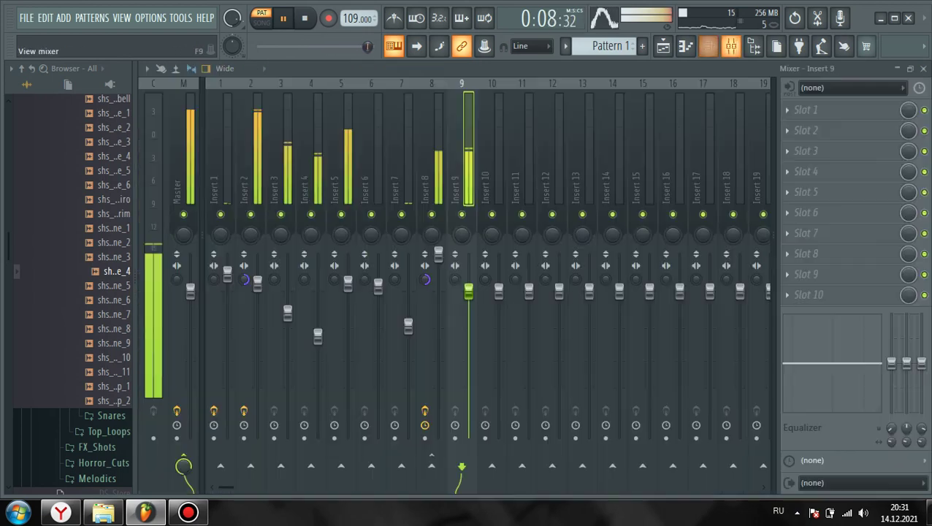
click(806, 150)
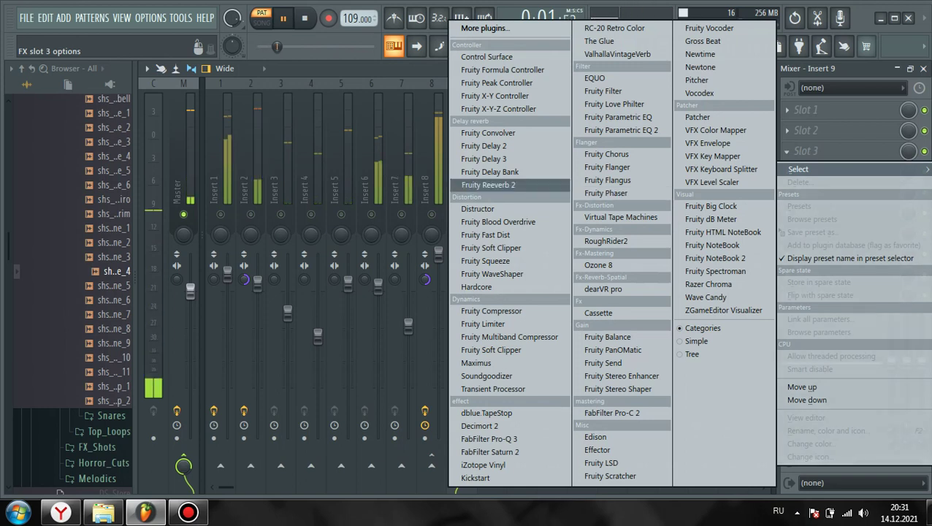
click(526, 184)
click(462, 175)
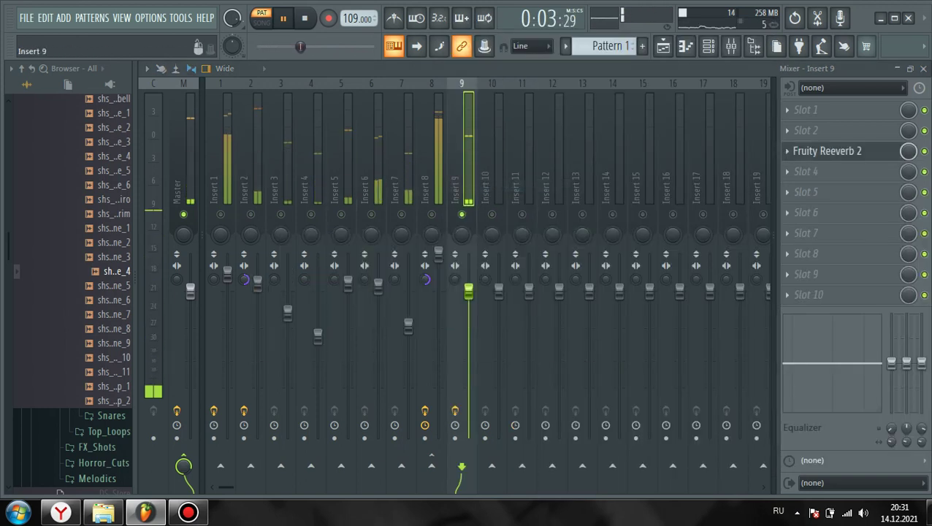
drag(468, 292, 469, 288)
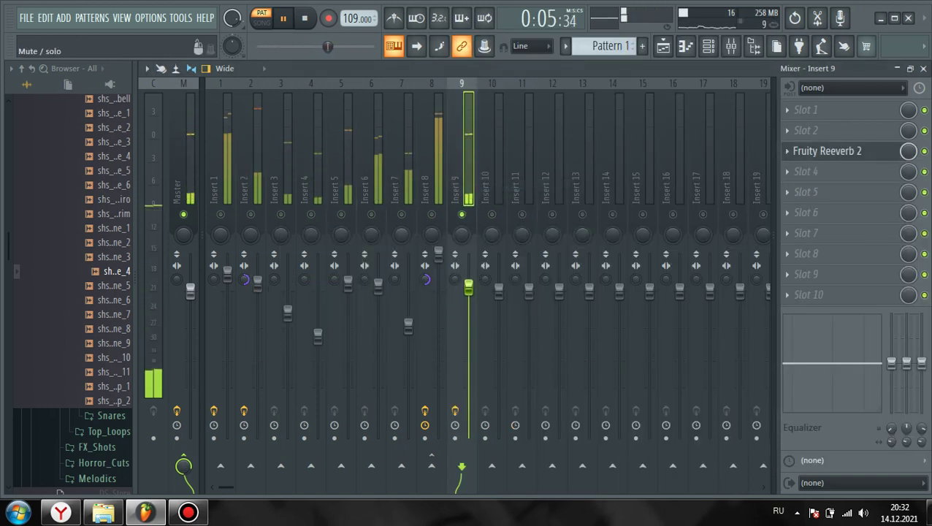
click(251, 215)
right_click(251, 215)
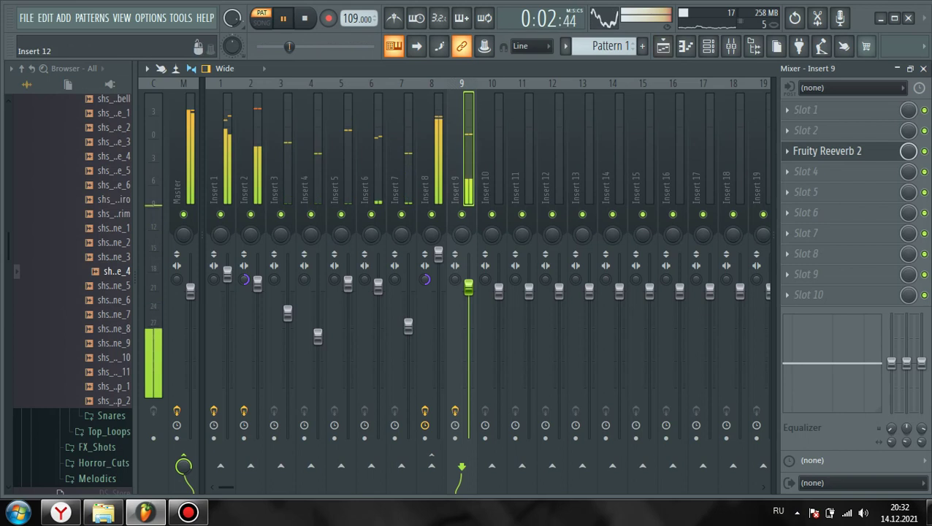
Raise the wet level and decay of Insert 9's Fruity Reeverb 2 and lower that track's fader
click(828, 151)
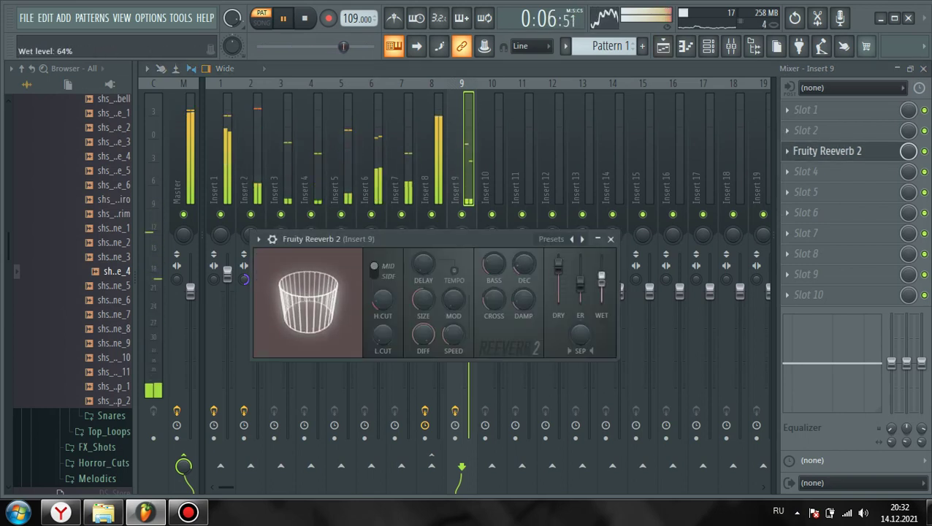
drag(601, 279, 602, 269)
drag(524, 264, 524, 253)
key(Escape)
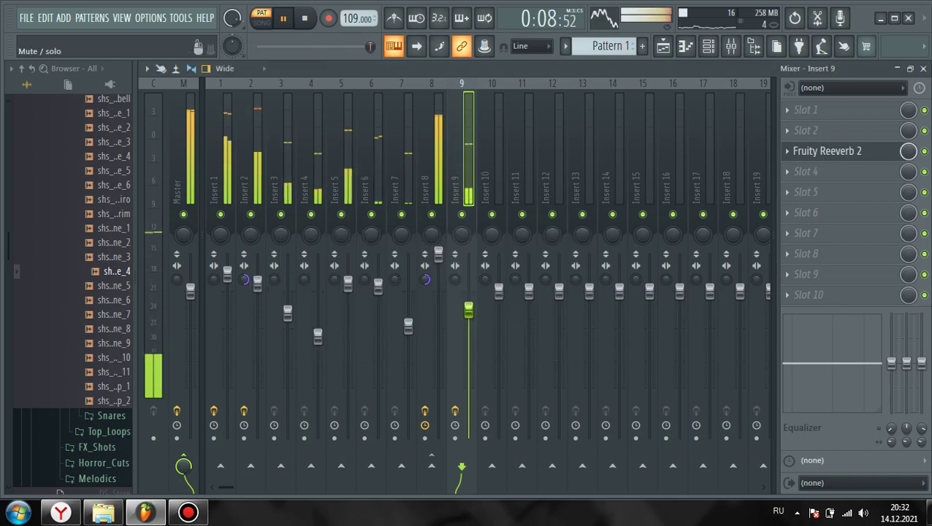
click(923, 68)
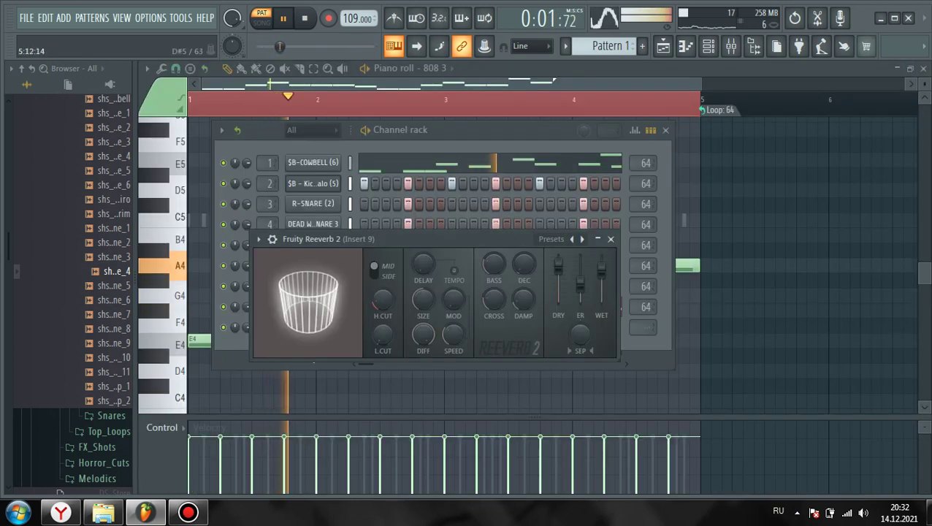
click(611, 238)
Add Fruity Parametric EQ 2 to slot 2 of Insert 5, cutting the bass with band 2 and the treble with band 7
key(F9)
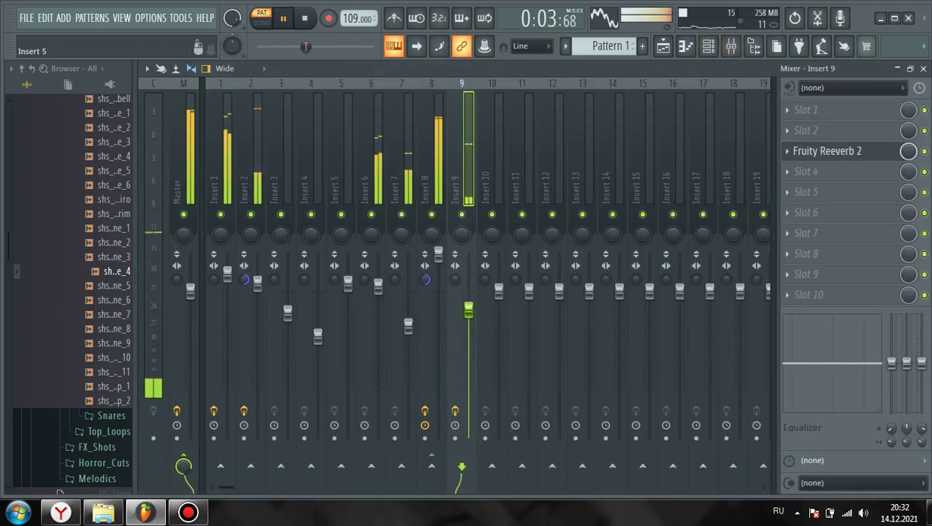
click(341, 146)
click(806, 130)
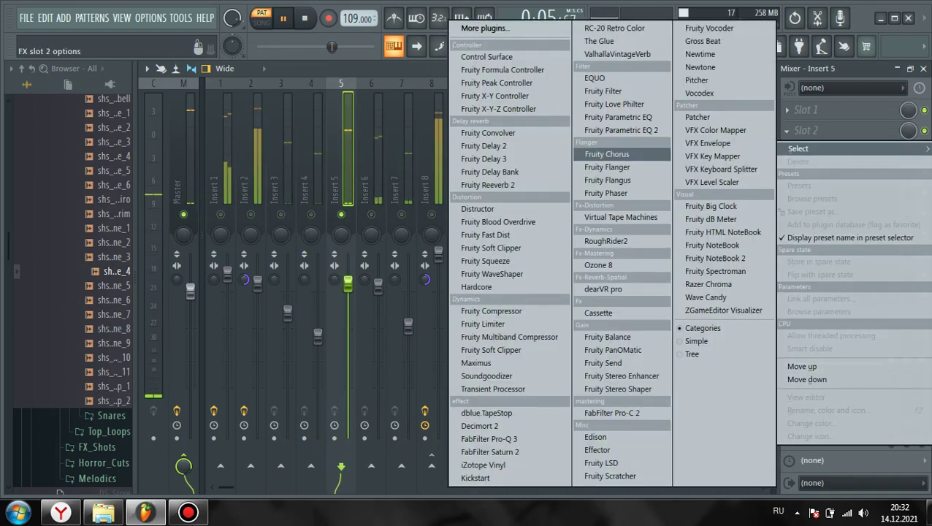
click(611, 123)
drag(481, 332, 496, 363)
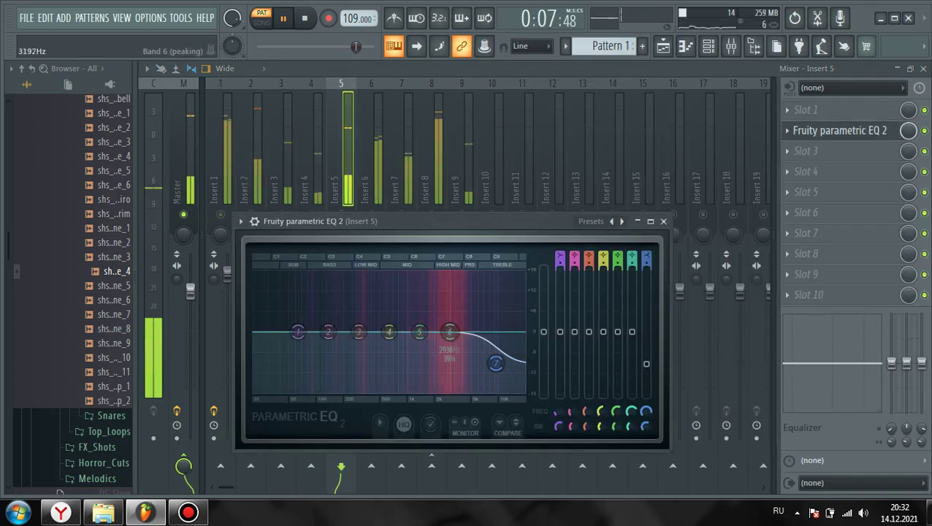
drag(450, 332, 451, 335)
drag(328, 331, 315, 374)
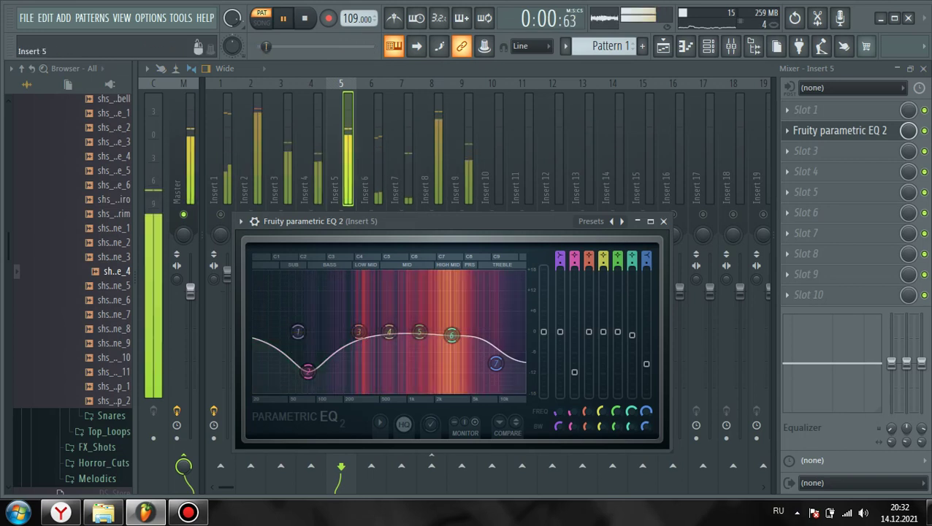
key(Escape)
Compare soloed tracks with the full mix, check the channel rack and inspect Insert 8's effects
click(251, 215)
right_click(341, 215)
right_click(341, 215)
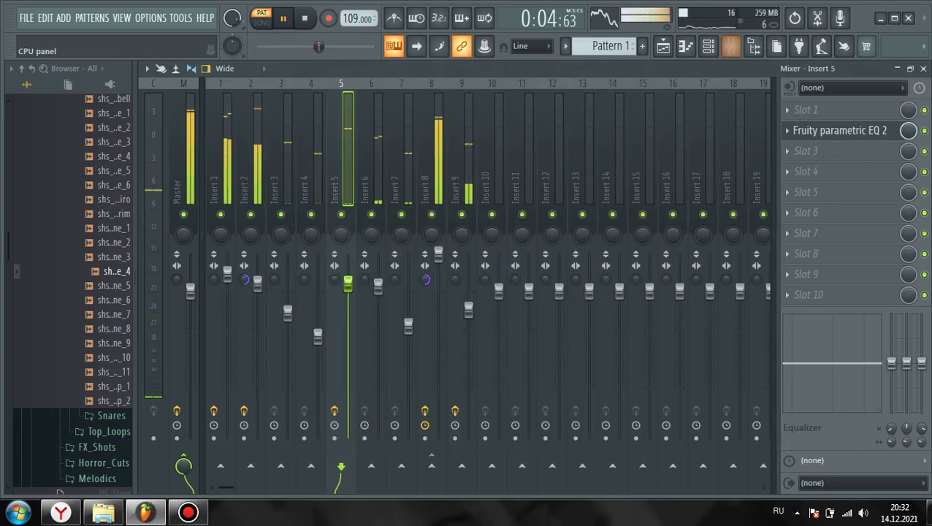
click(708, 46)
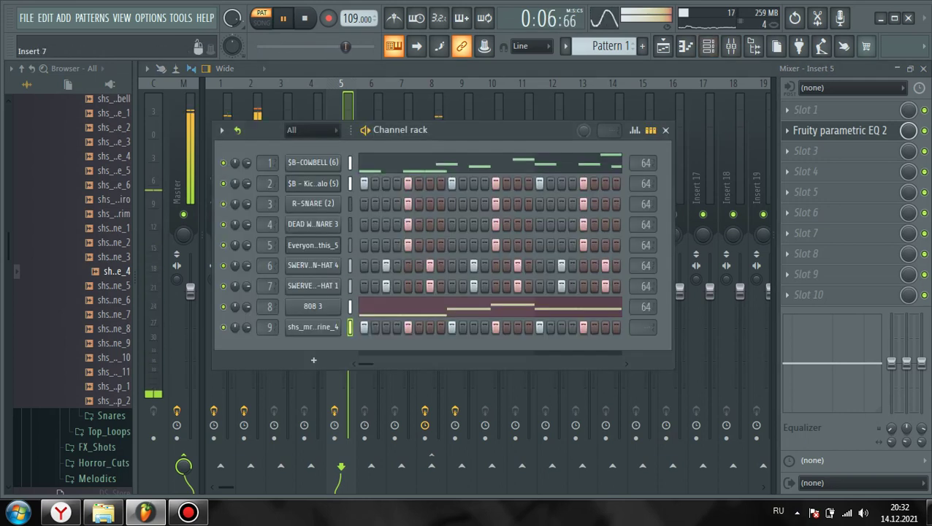
click(432, 107)
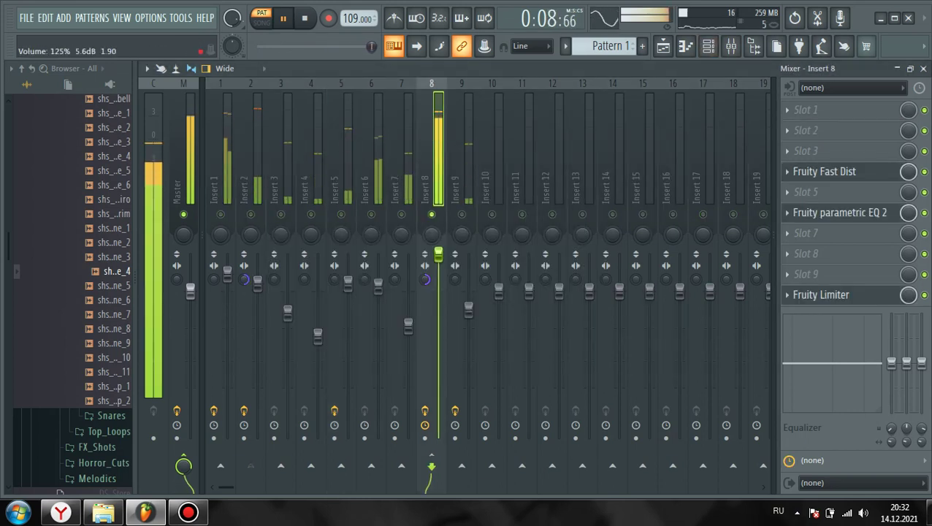
Try a second Fruity Parametric EQ 2 in slot 4 of Insert 1, with a narrow low cut on band 2 and a treble boost on band 7
click(221, 179)
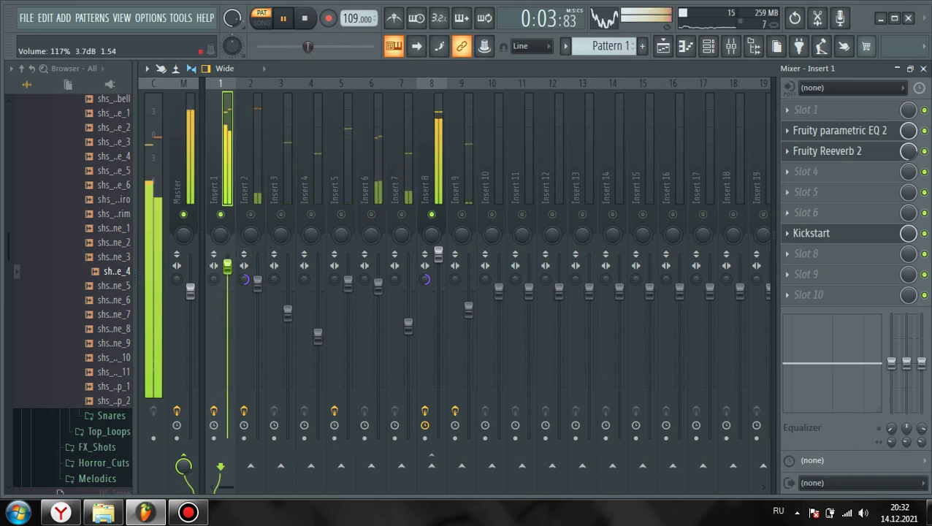
click(804, 171)
click(613, 129)
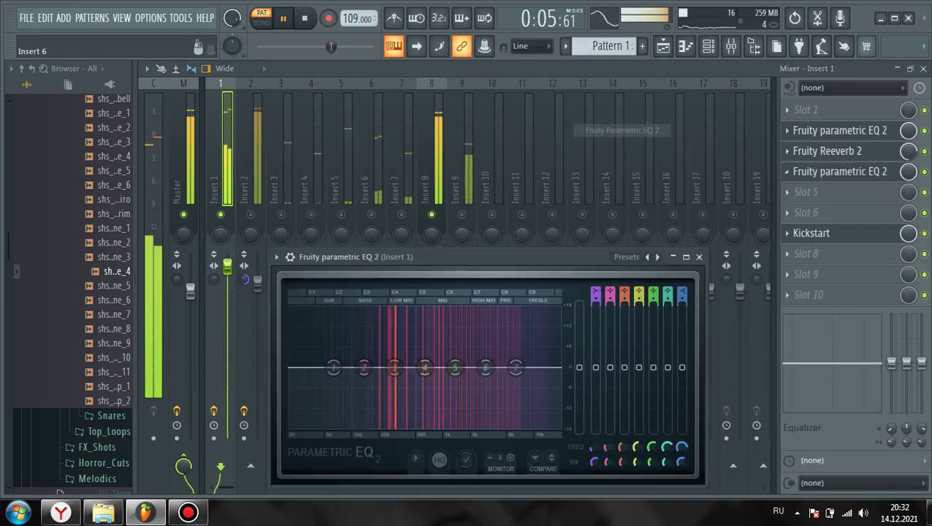
drag(364, 367, 385, 424)
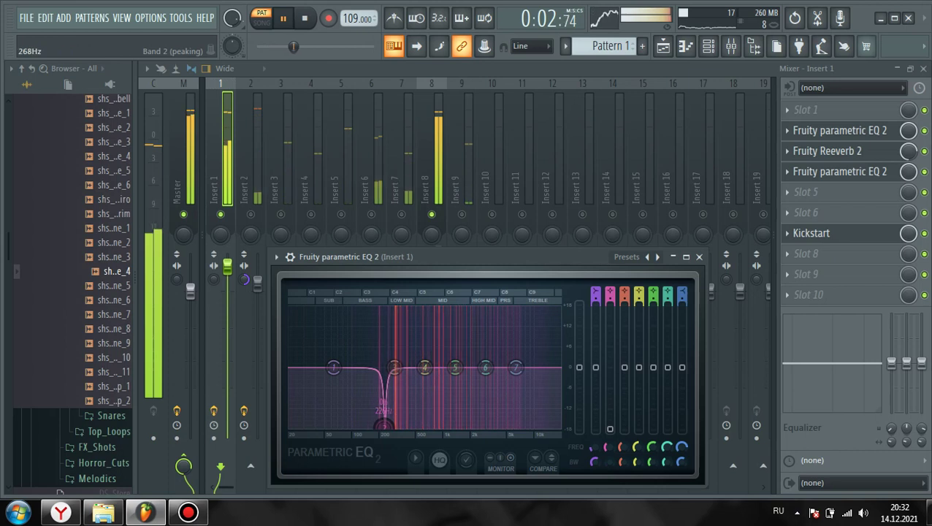
drag(515, 367, 550, 353)
Compare Insert 1 without the soloed 808 and in the full mix, and remove the EQ from its slot 4
click(432, 215)
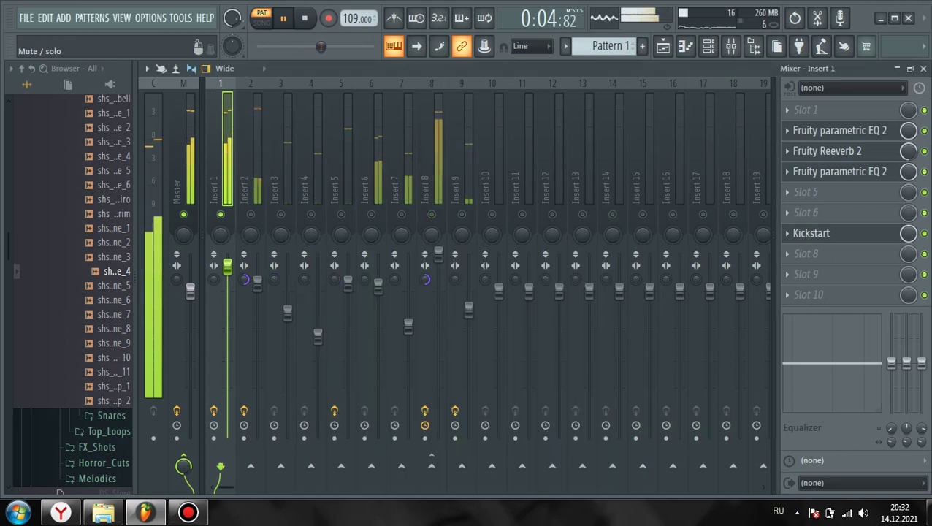
click(432, 215)
right_click(432, 215)
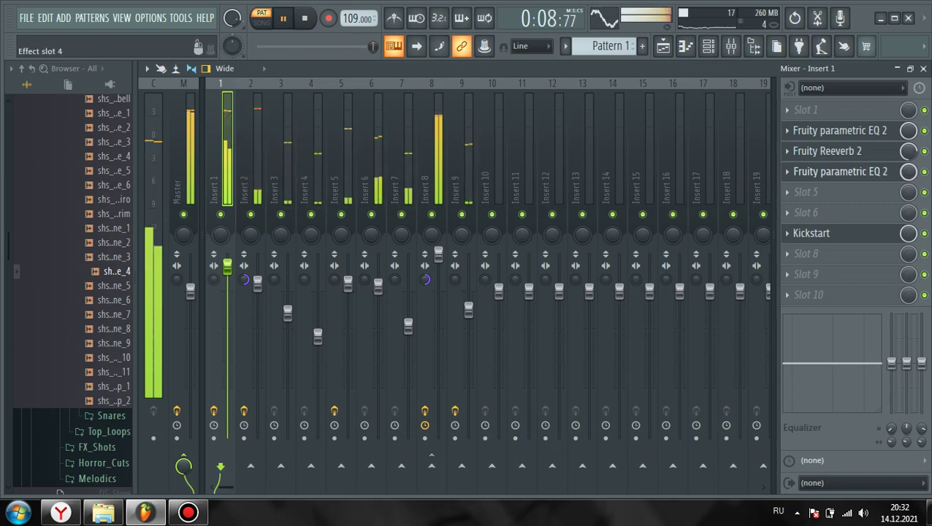
click(788, 172)
click(798, 185)
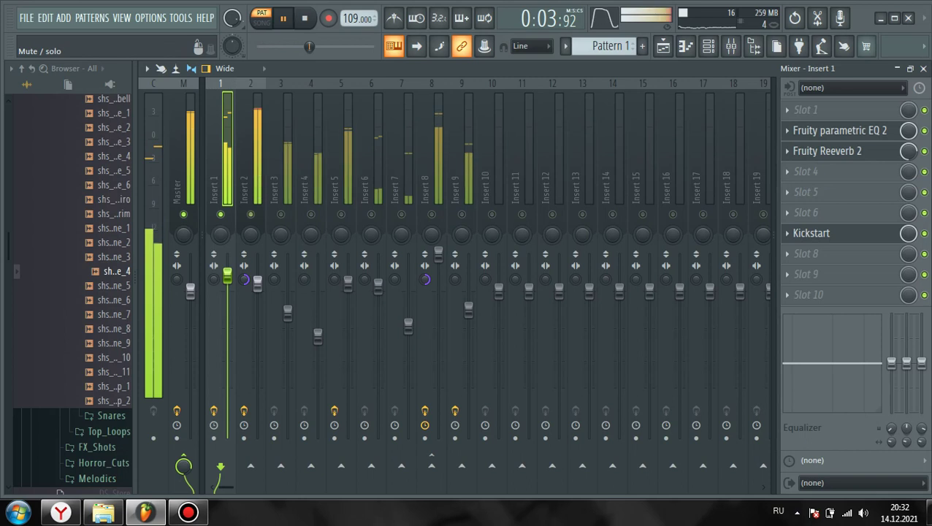
Nudge Insert 2's fader up and Insert 1's fader slightly down while listening to them together with Insert 8
drag(257, 283, 257, 281)
click(227, 276)
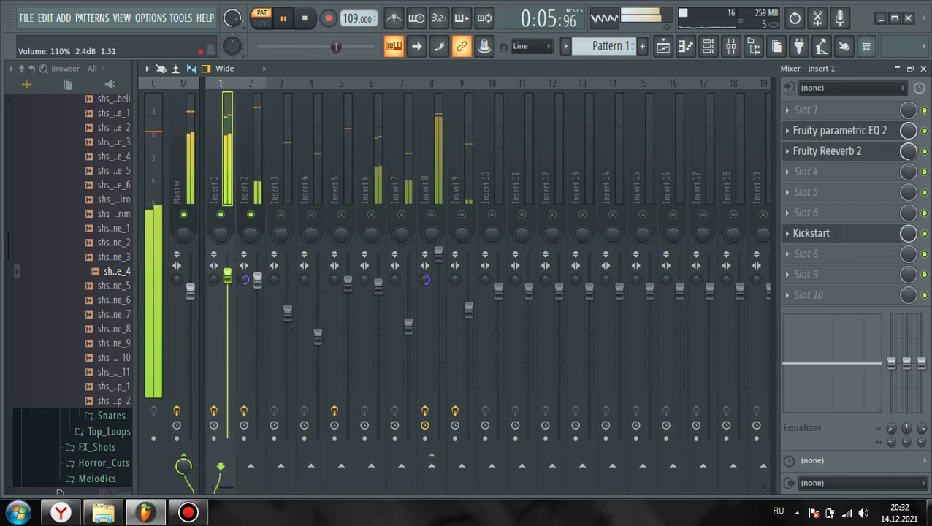
click(431, 182)
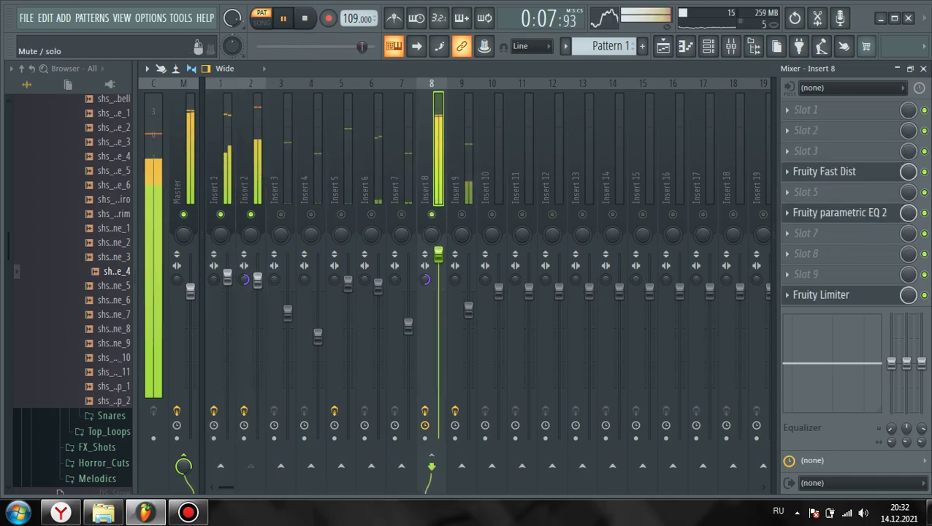
click(227, 277)
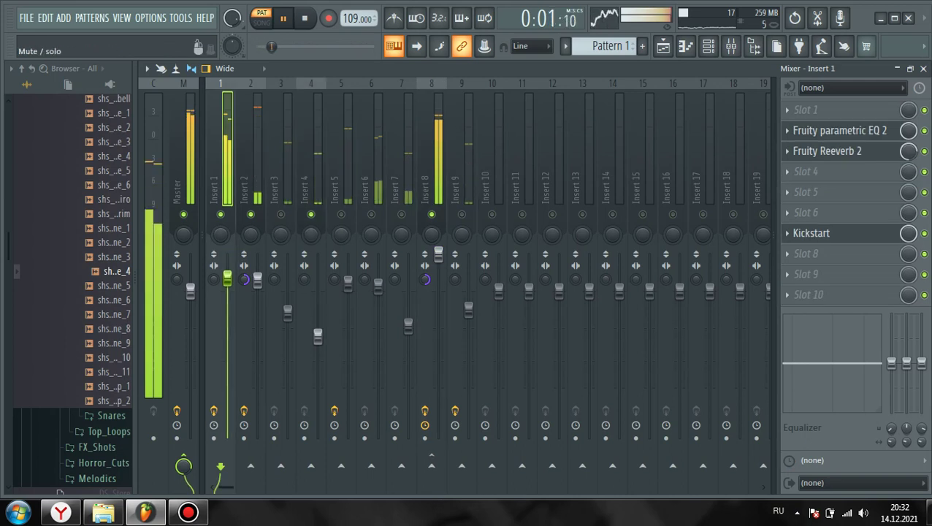
Lower the faders of Insert 9 and Insert 6 and unmute the remaining tracks to hear the full mix
drag(468, 310, 468, 318)
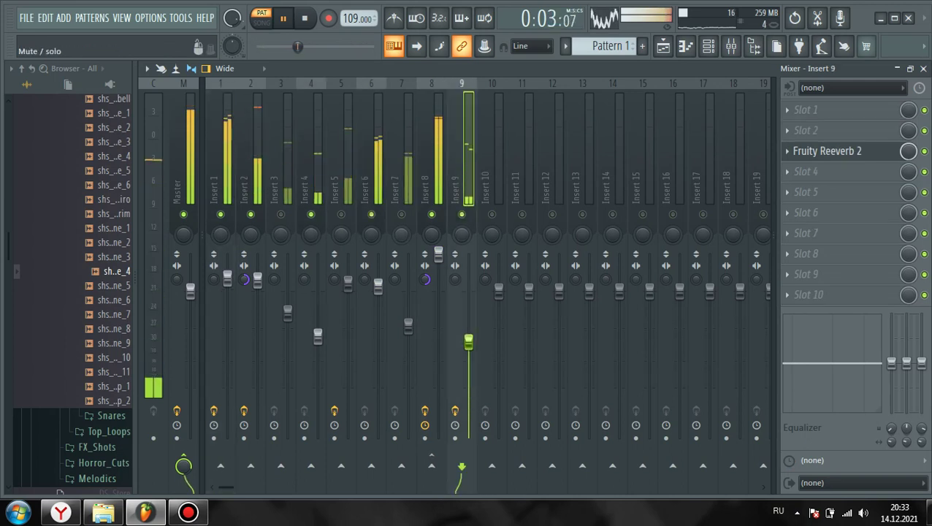
drag(378, 287, 377, 293)
click(281, 215)
click(341, 214)
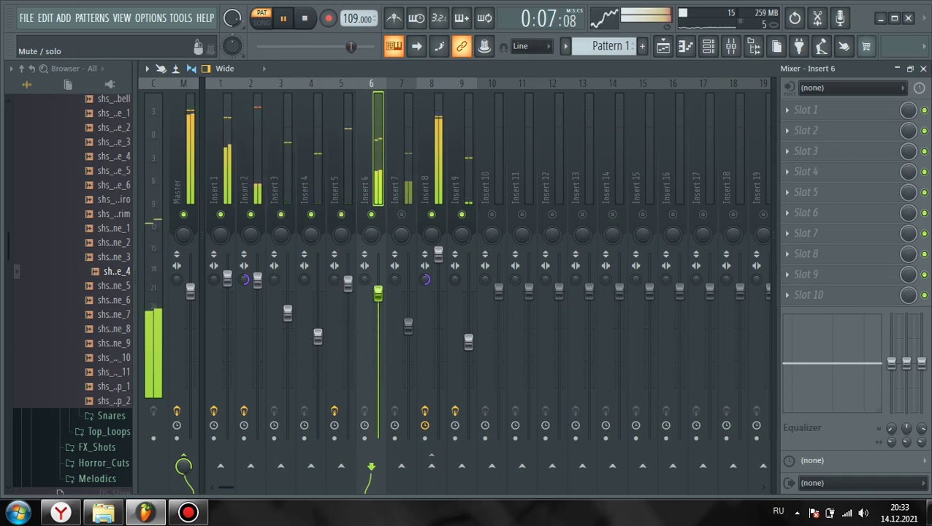
right_click(341, 214)
right_click(341, 215)
click(398, 186)
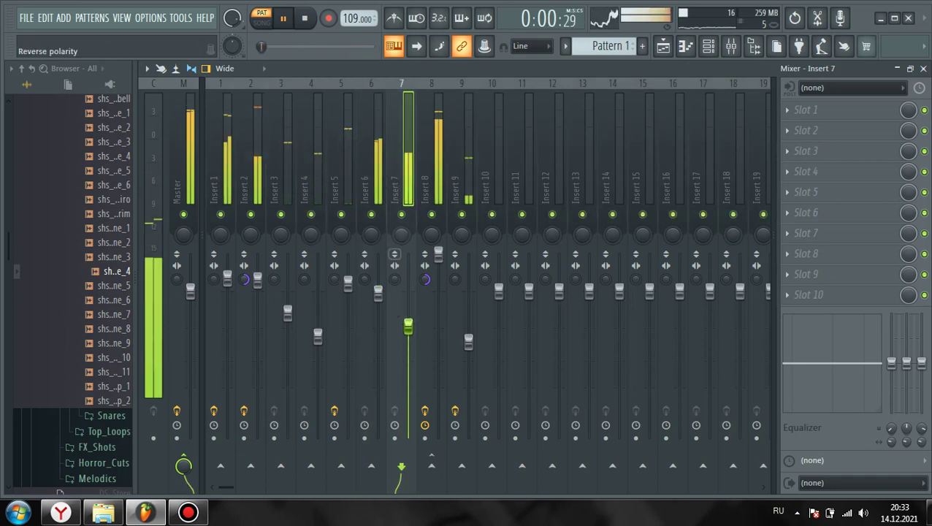
click(220, 183)
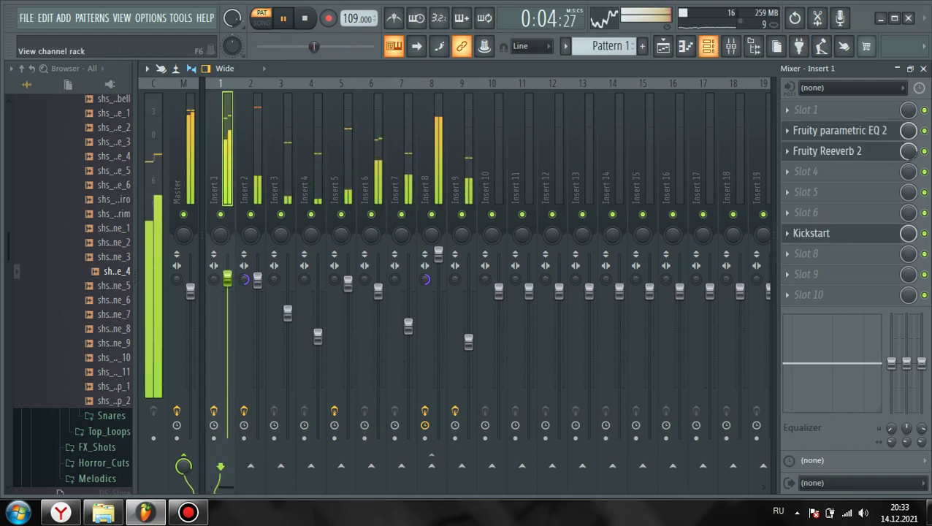
Open the piano roll of the 808 3 channel from the channel rack
click(708, 46)
right_click(316, 306)
click(371, 303)
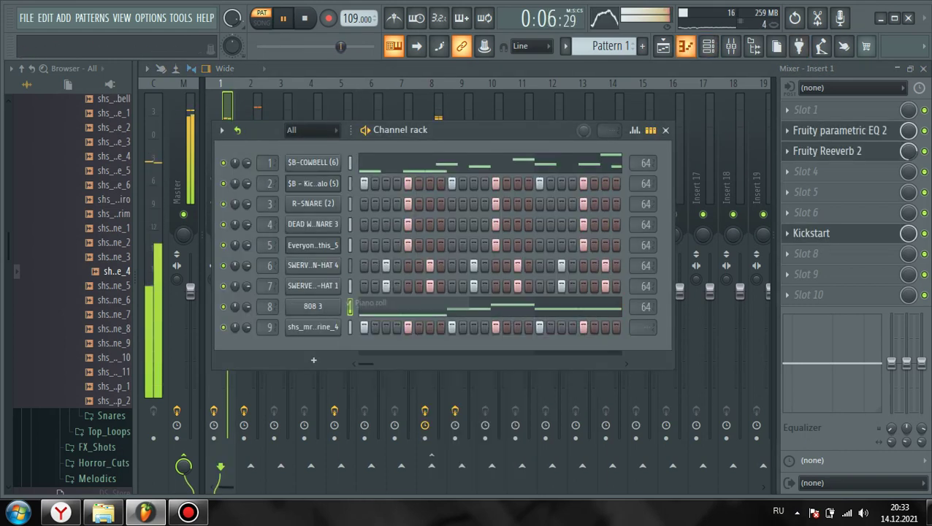
Open the 808 3 channel's piano roll and play the pattern to check the bassline notes
key(space)
right_click(349, 296)
click(370, 303)
key(z)
key(v)
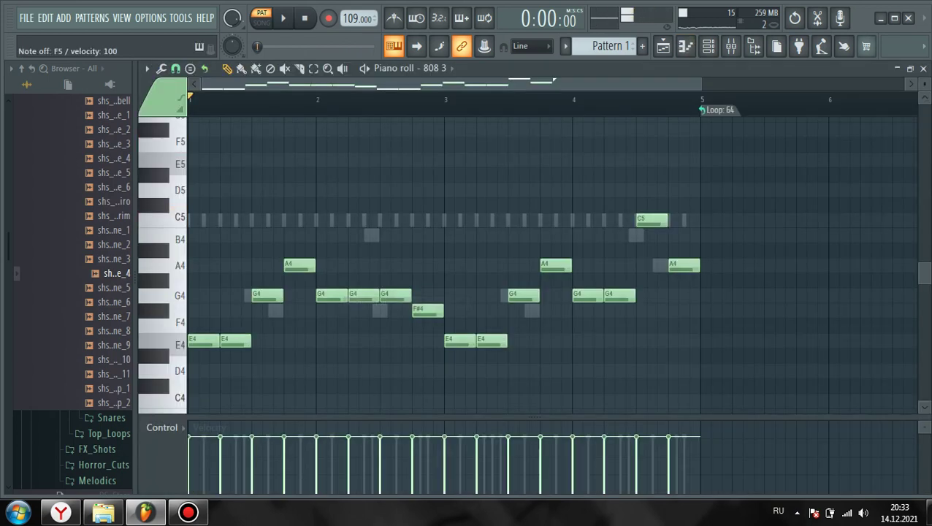
key(space)
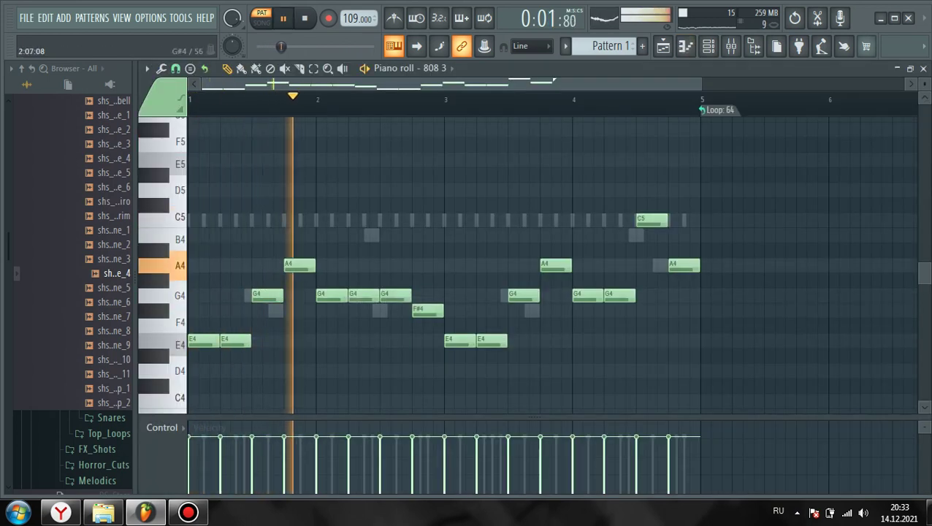
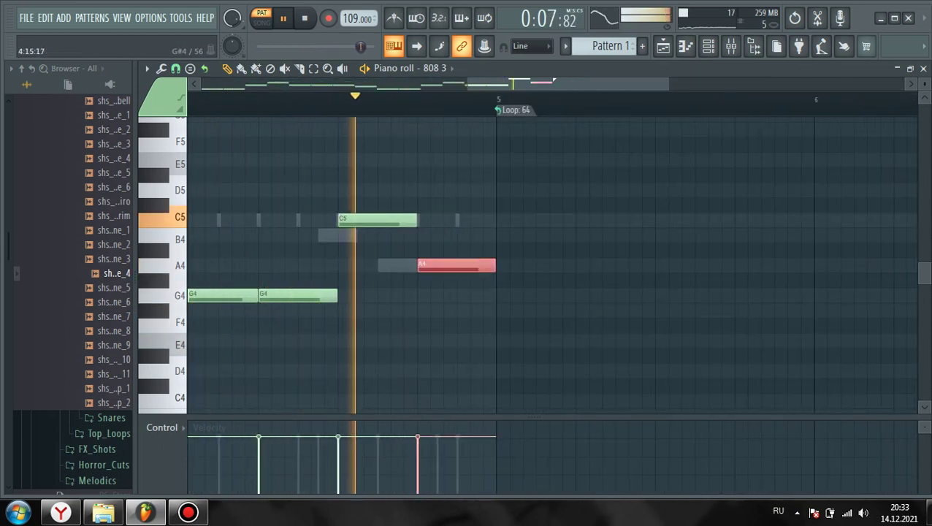
Try the last 808 note an octave higher at A5 and replay the end of the pattern
key(ctrl+Up)
scroll(359, 172, up, 1)
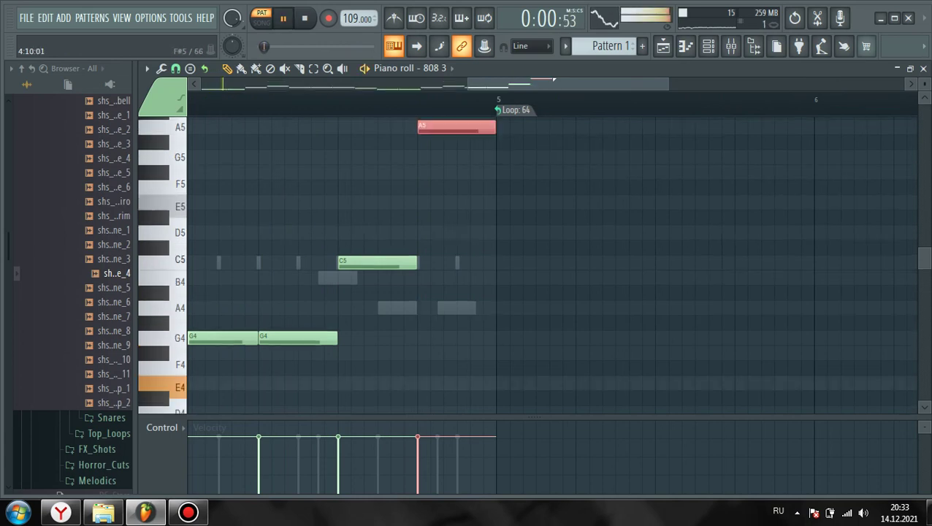
scroll(358, 172, up, 2)
click(313, 99)
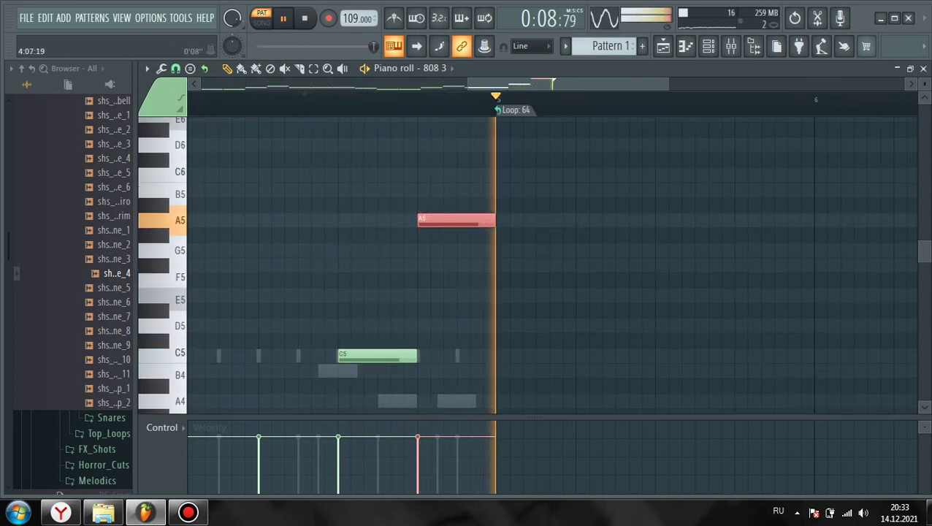
key(space)
key(space)
Move the last note of the 808 bassline to D5, listen to it in the loop and clear the selection
drag(442, 221, 444, 325)
key(space)
key(space)
scroll(526, 263, down, 3)
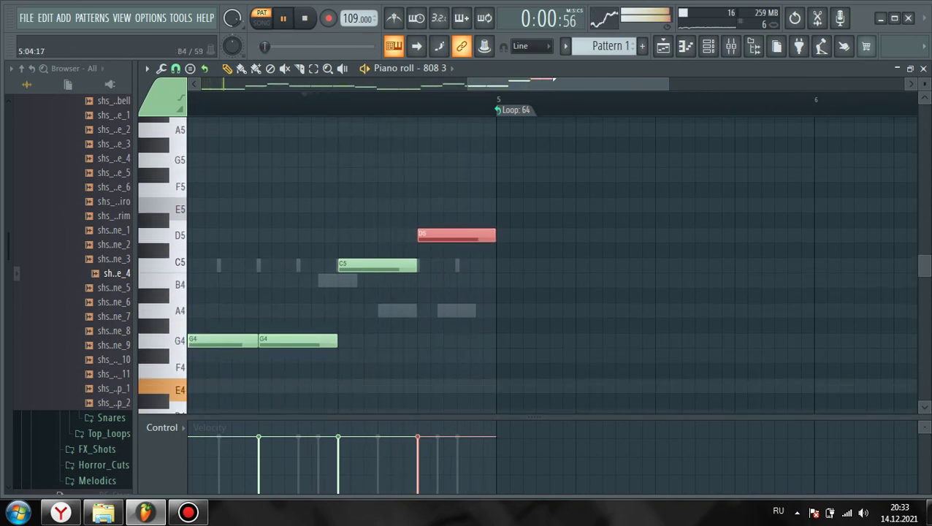
ctrl+click(571, 284)
scroll(571, 284, down, 4)
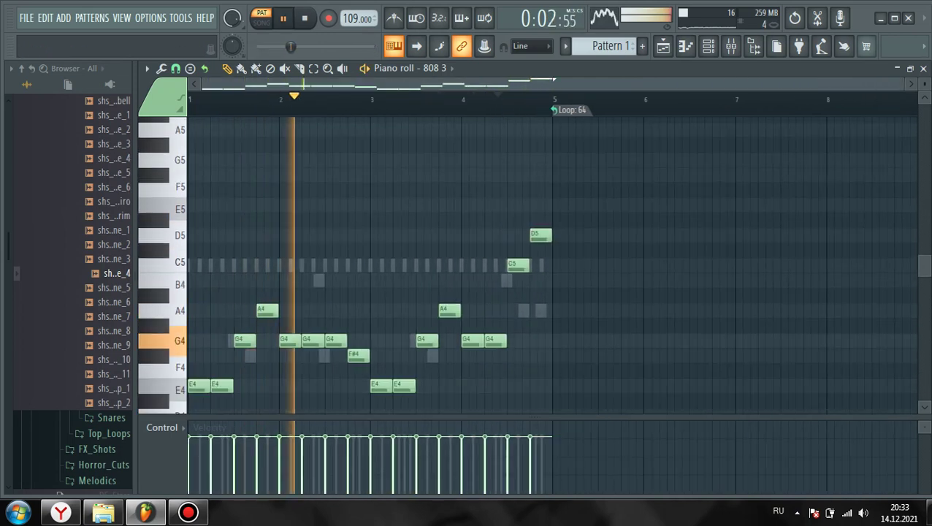
Lower Insert 5's fader slightly in the mixer and listen to the mix with Insert 2 muted
click(732, 46)
click(341, 231)
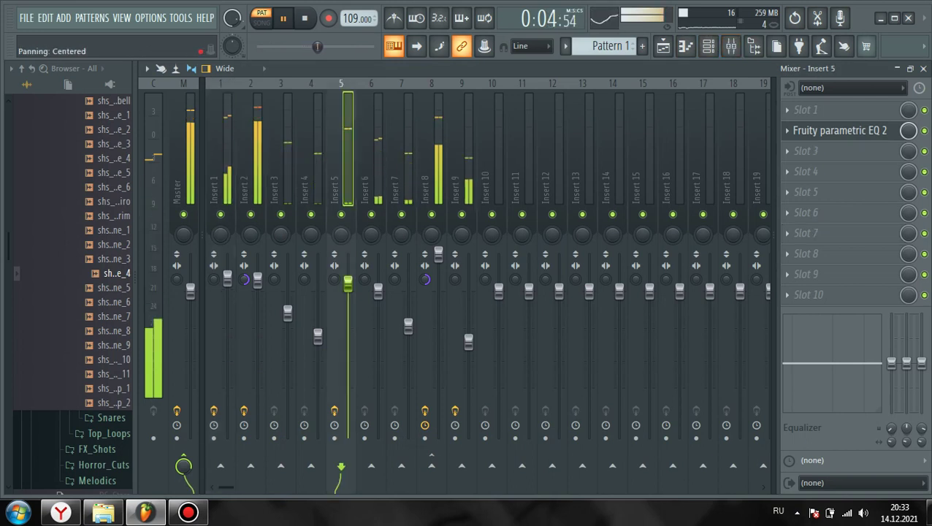
click(251, 214)
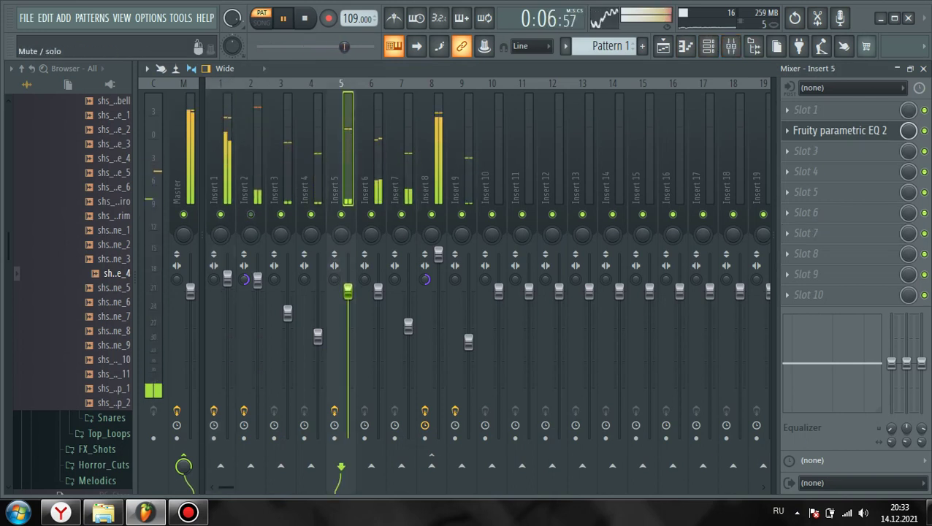
Refill the tambourine channel's steps in the channel rack, trying every 4 steps and settling on every 2 steps
click(708, 46)
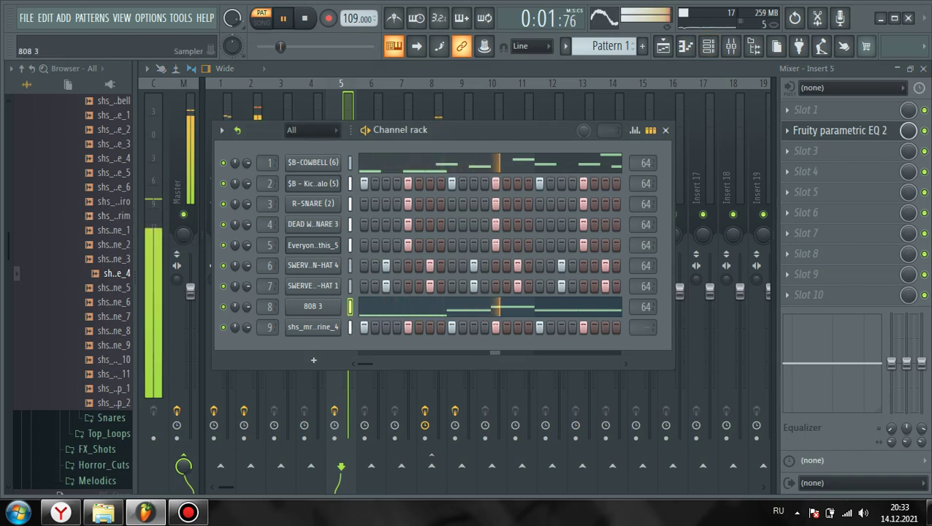
key(space)
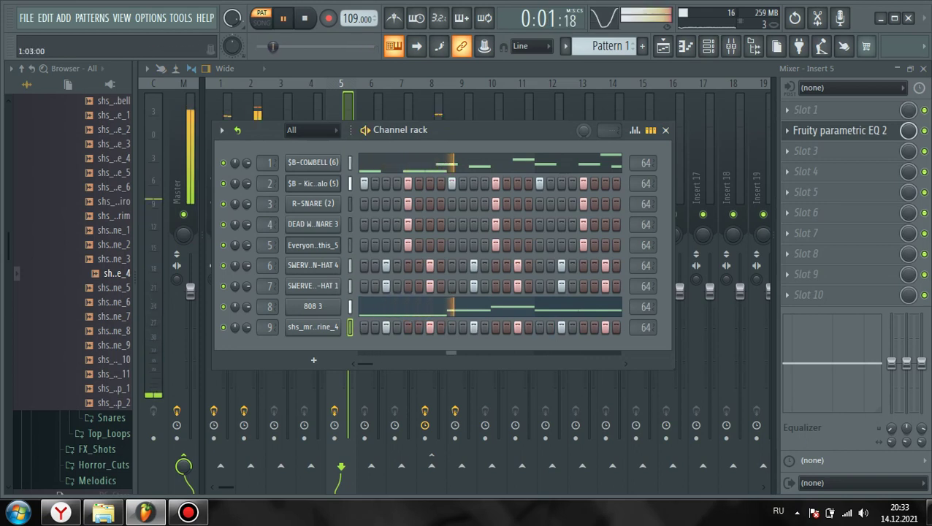
key(space)
right_click(321, 327)
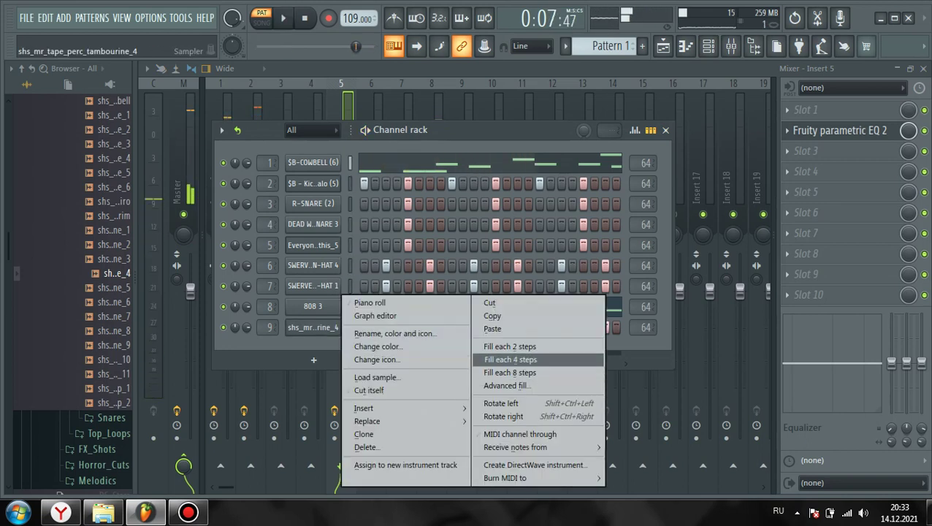
click(512, 359)
key(space)
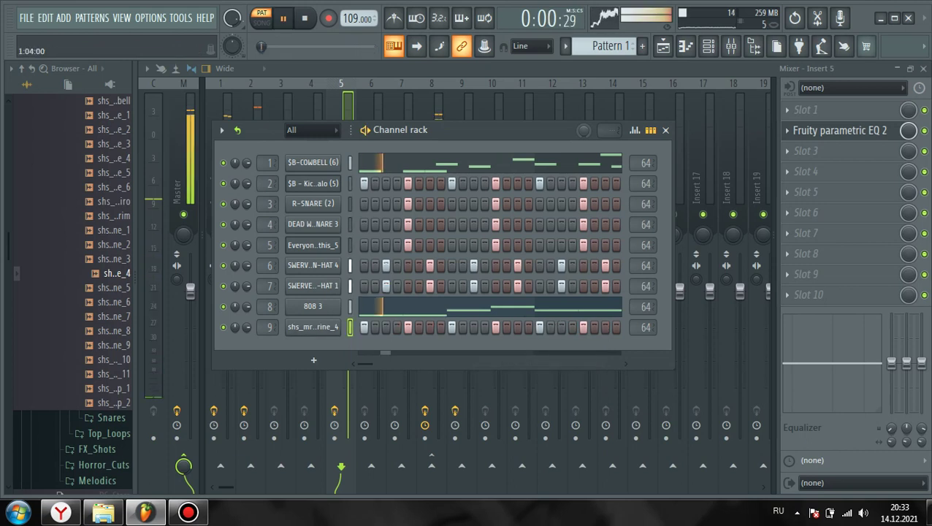
right_click(291, 328)
click(511, 347)
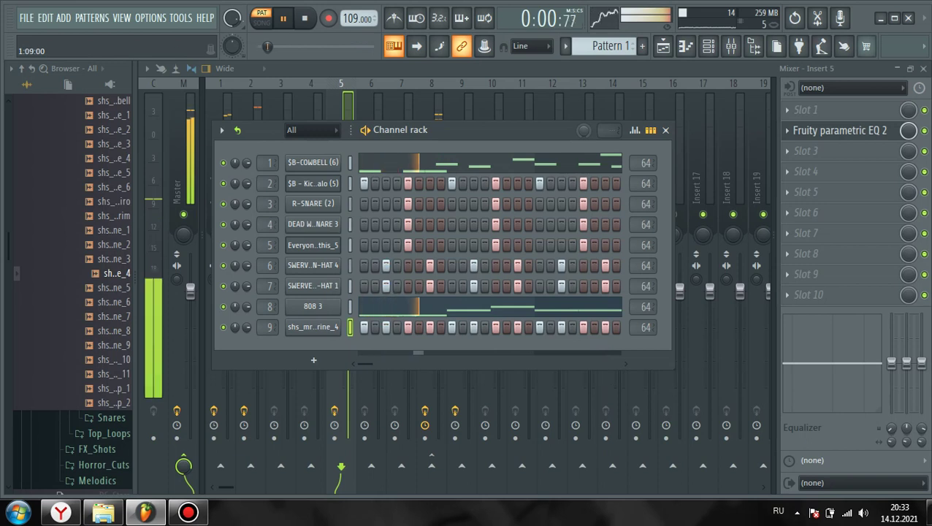
Lower the tambourine on Insert 9 to 55% volume, checking it soloed and in the full mix
click(432, 391)
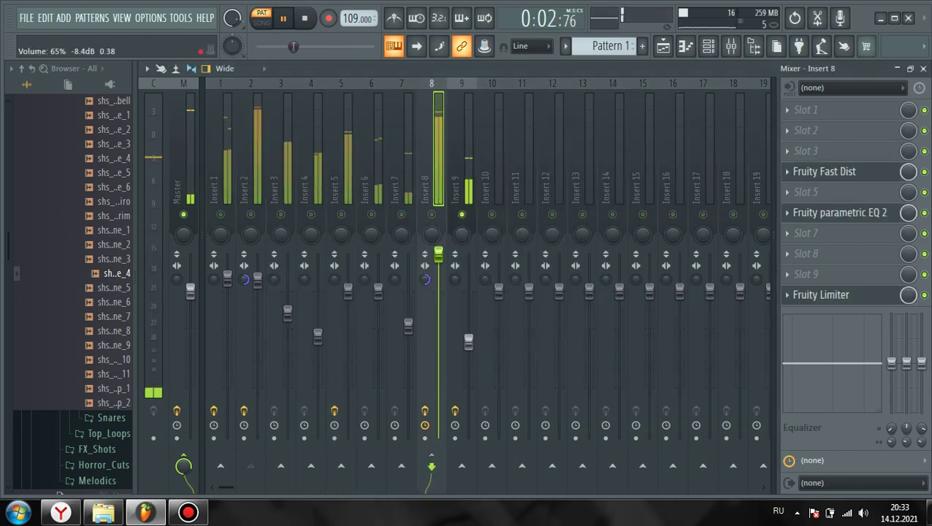
click(468, 344)
drag(468, 352, 468, 356)
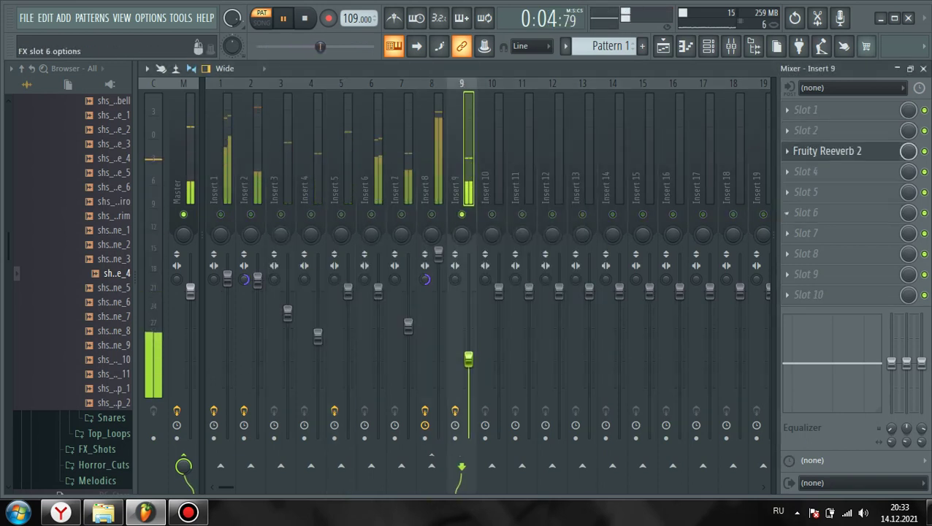
click(764, 179)
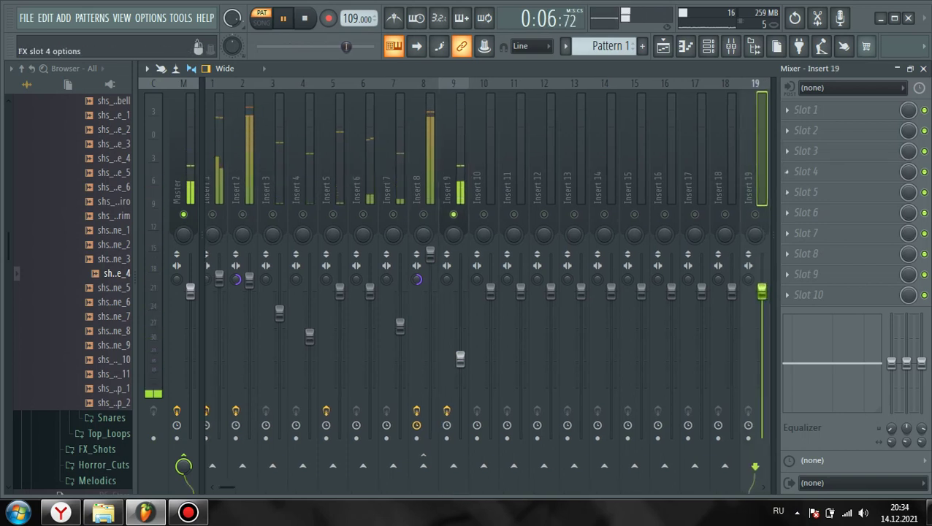
right_click(454, 215)
drag(460, 359, 460, 357)
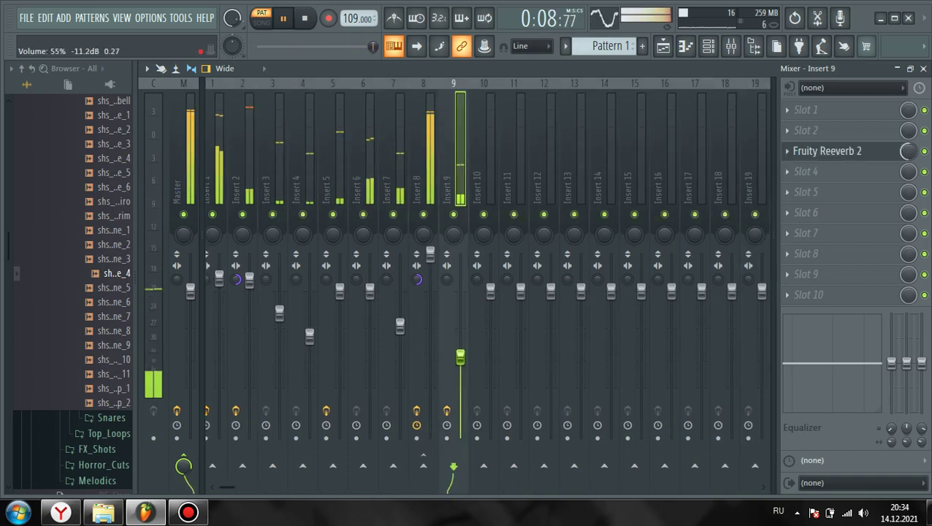
Load The Glue compressor into slot 4 of the Master track
click(335, 176)
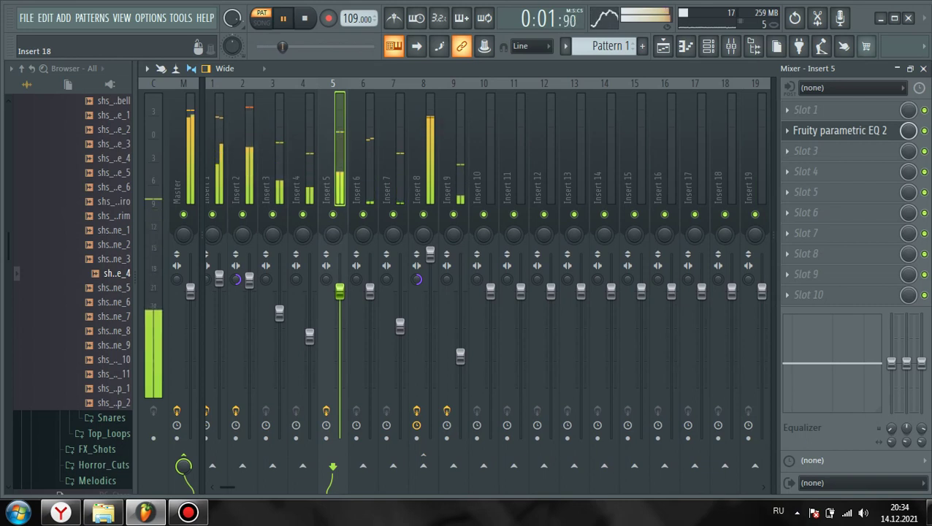
click(244, 175)
click(216, 175)
click(185, 175)
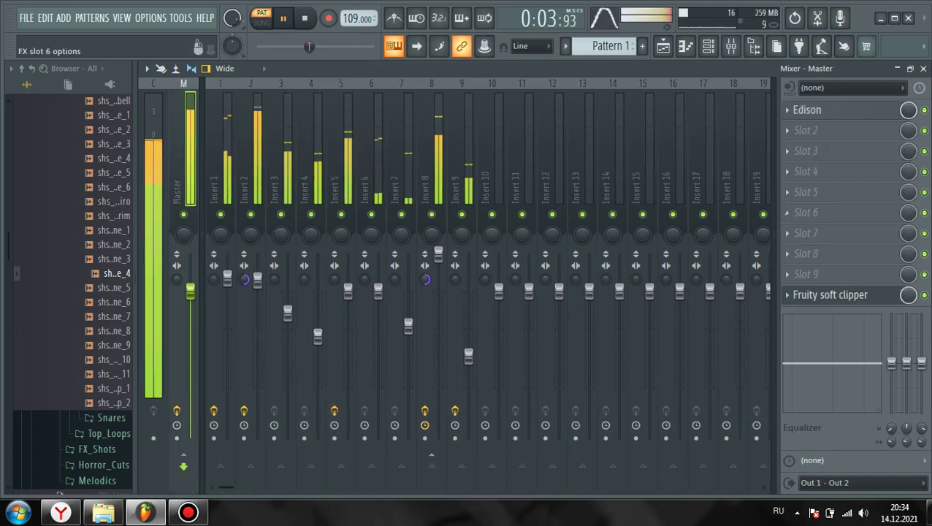
click(788, 172)
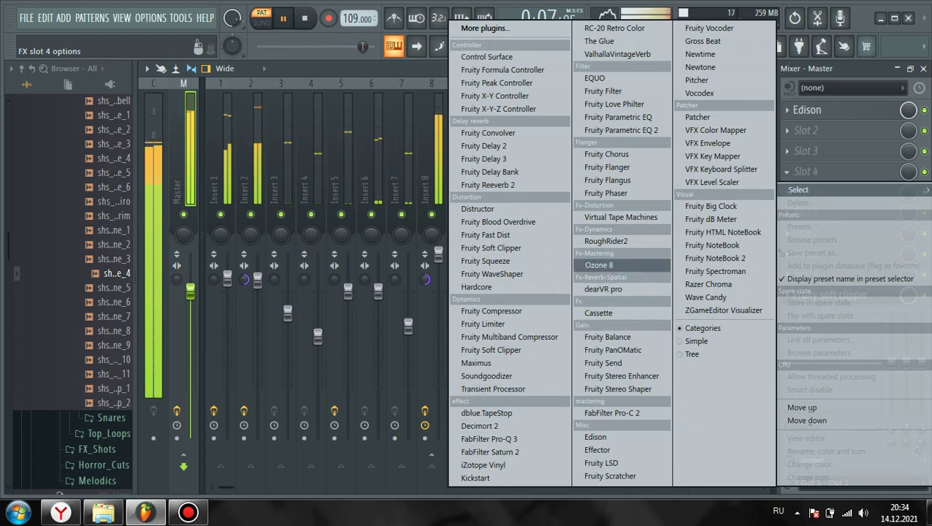
click(600, 41)
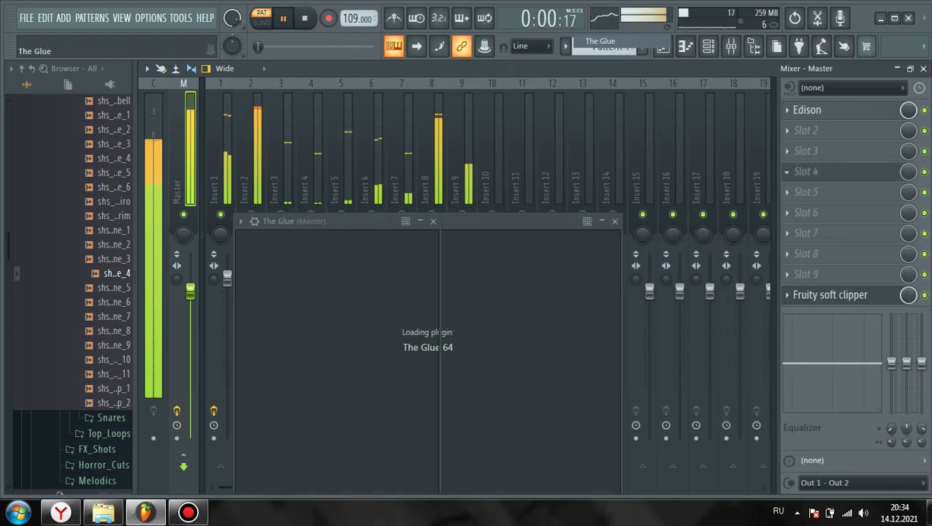
Load The Glue's Drum preset "bonzos room" and advance through the following presets to "open sounding bus comp"
click(428, 255)
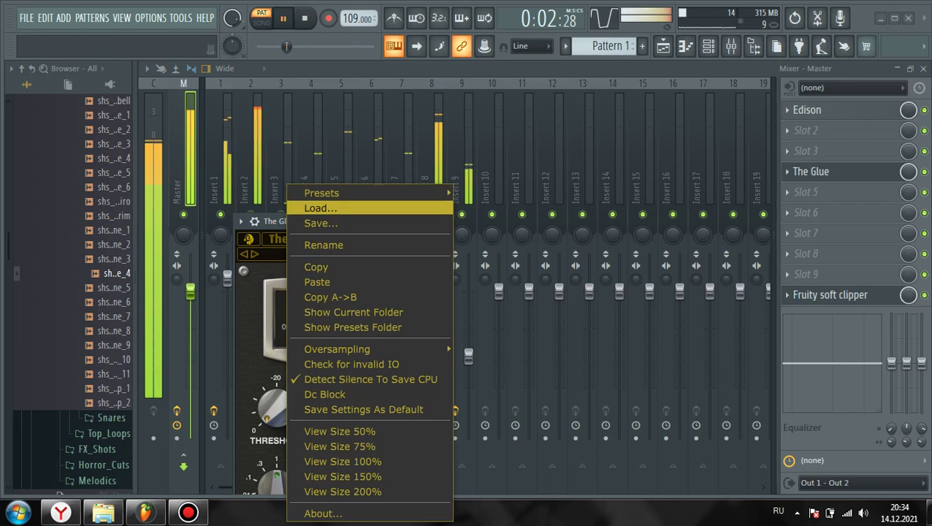
mouse_move(365, 193)
mouse_move(497, 209)
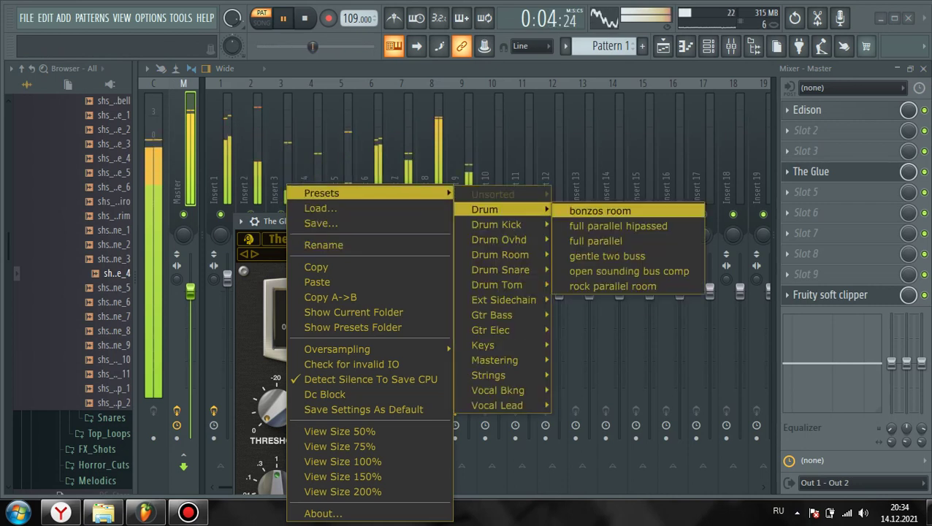
click(600, 210)
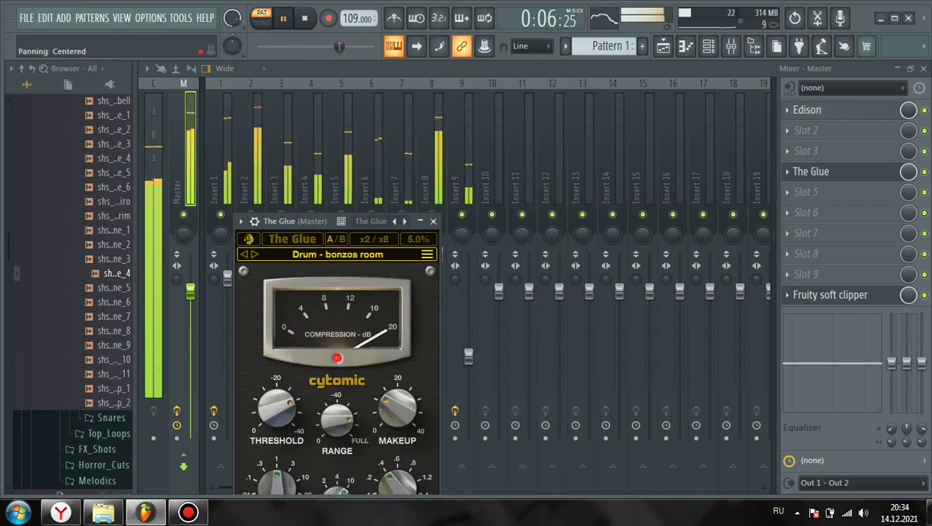
click(255, 254)
click(254, 255)
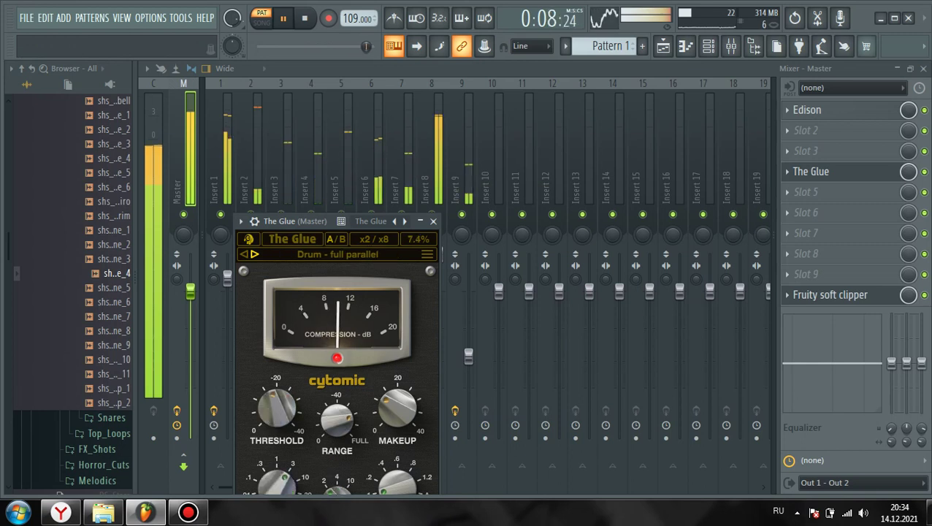
click(254, 254)
click(254, 255)
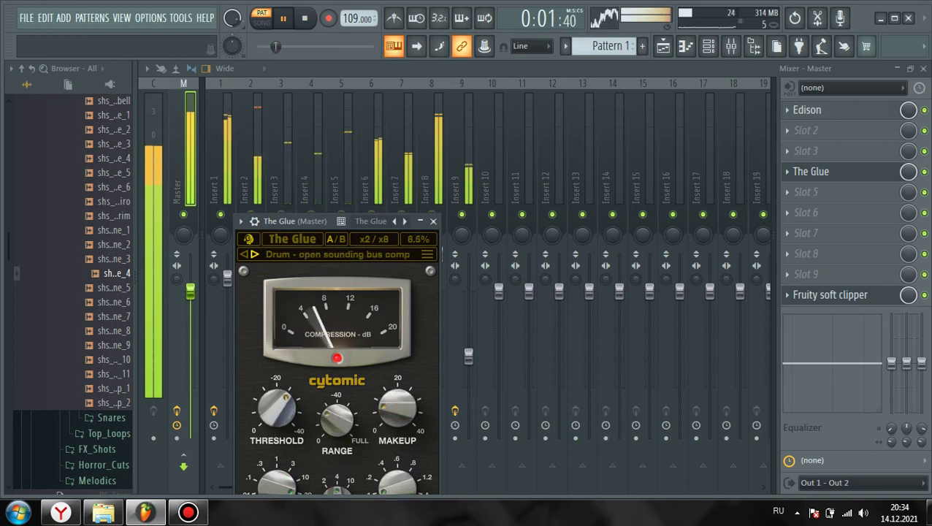
Cycle The Glue's presets on the Master track to "Drum Ovhd - bring out the detail" and toggle the effect slot to compare
click(255, 254)
click(254, 254)
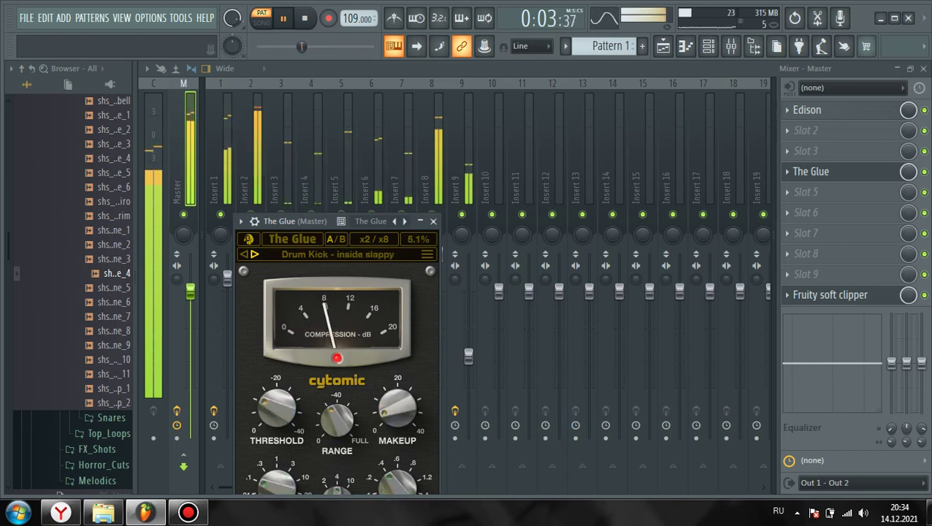
drag(295, 222, 361, 111)
click(318, 144)
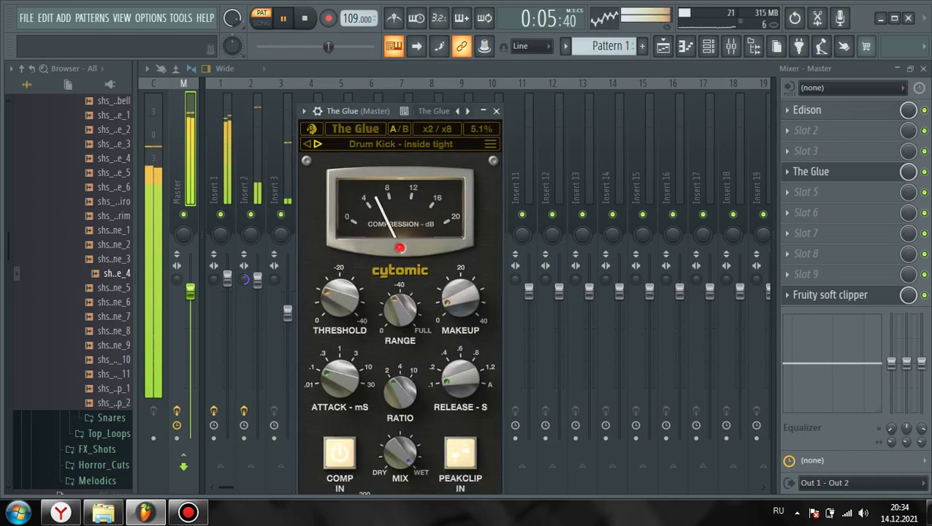
click(318, 144)
click(318, 144)
click(318, 144)
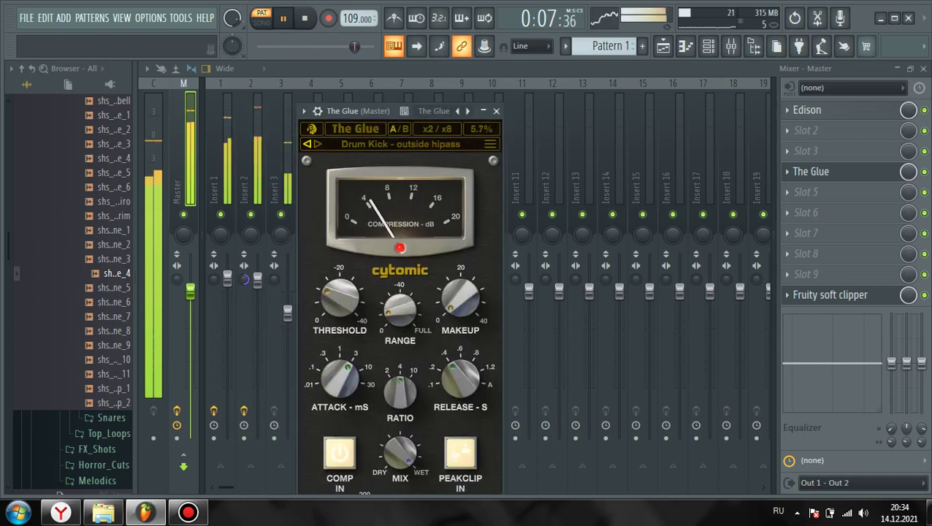
click(306, 144)
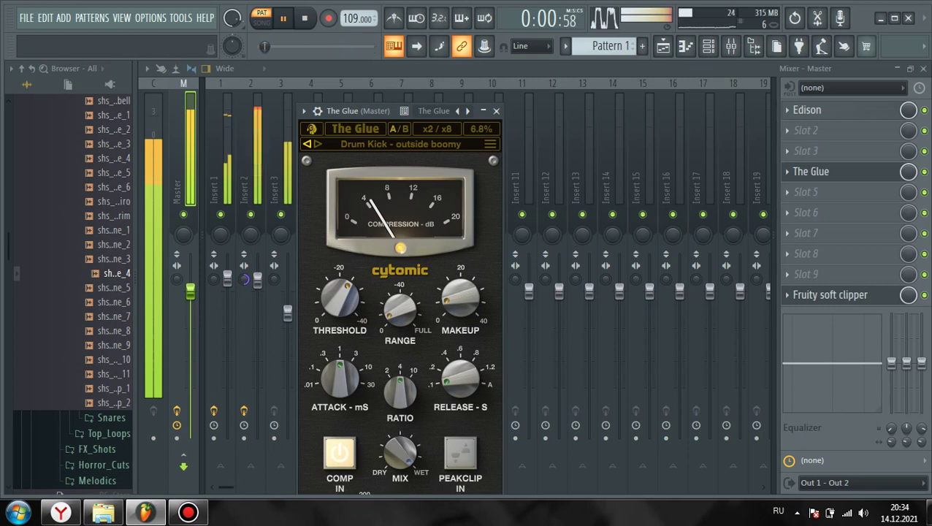
click(318, 144)
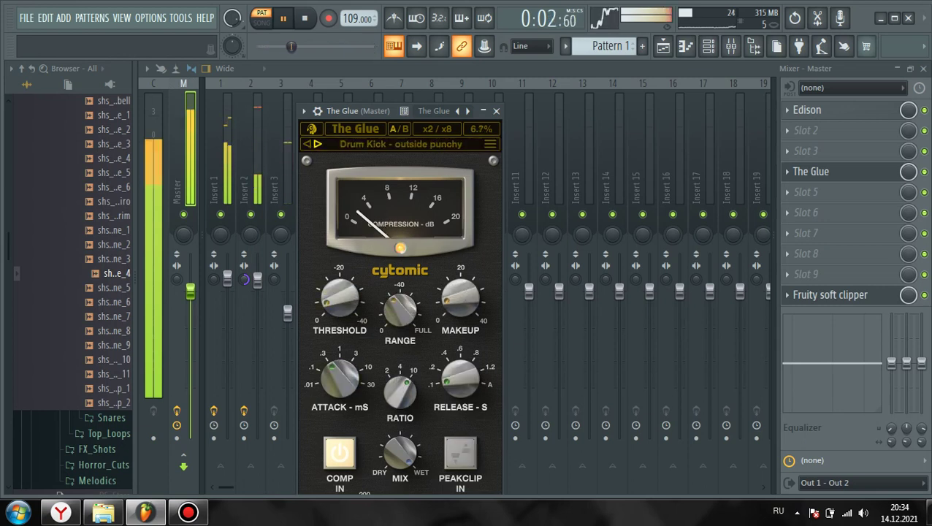
click(318, 144)
click(318, 144)
click(318, 144)
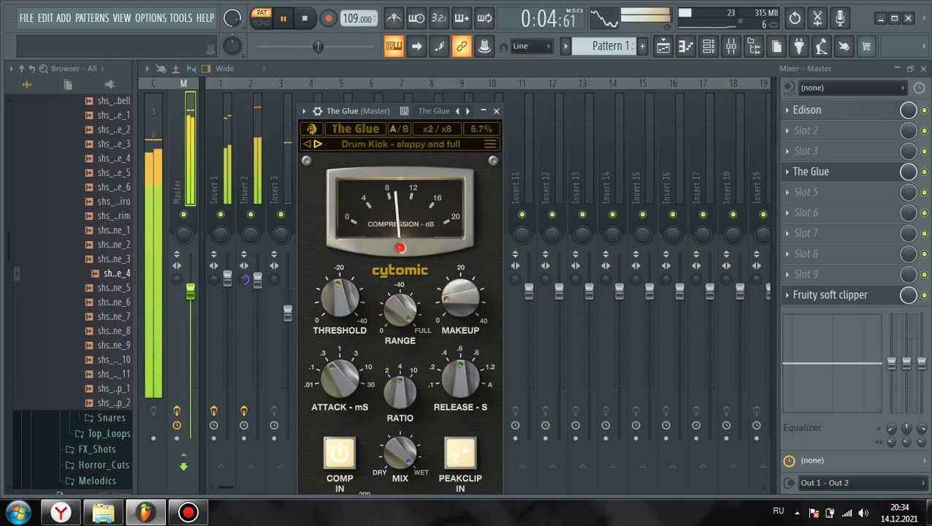
click(318, 144)
click(318, 144)
click(318, 144)
click(318, 144)
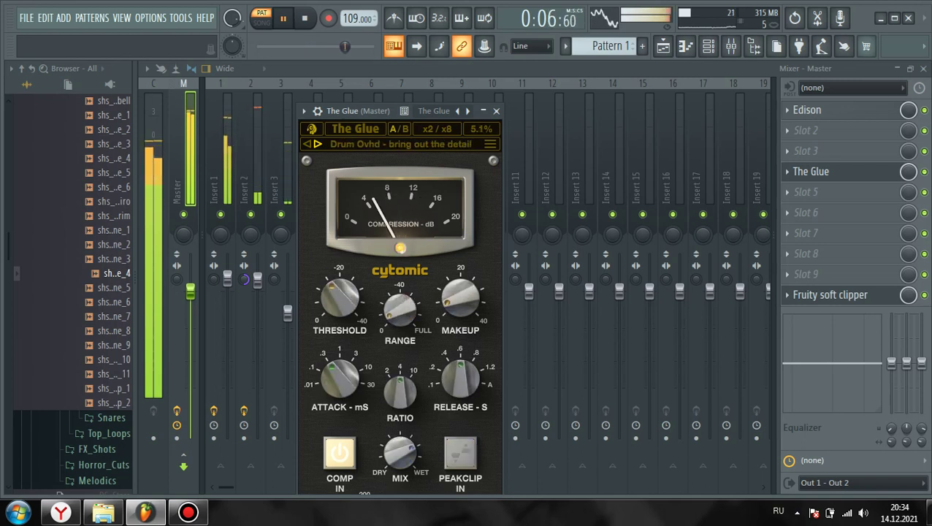
click(924, 172)
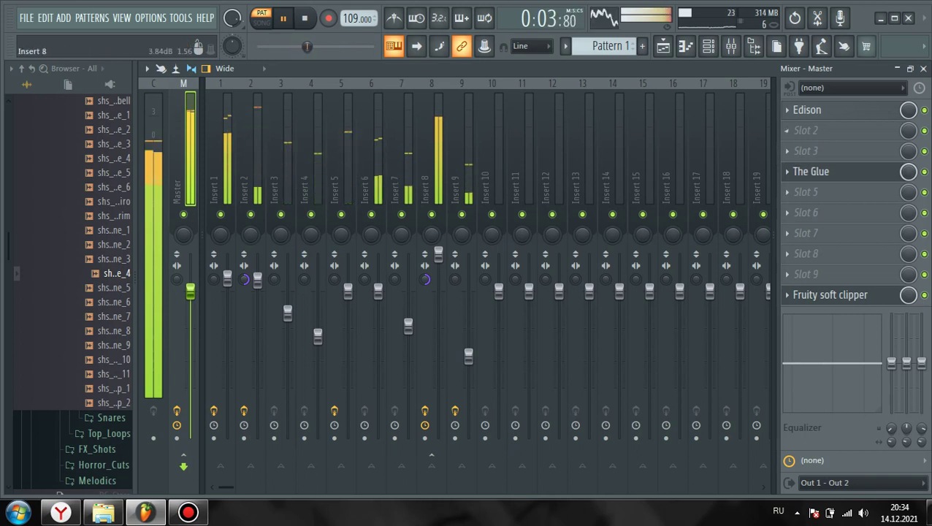
Solo Insert 1 and lower the Mix of its Kickstart effect to 90%
click(220, 188)
right_click(220, 214)
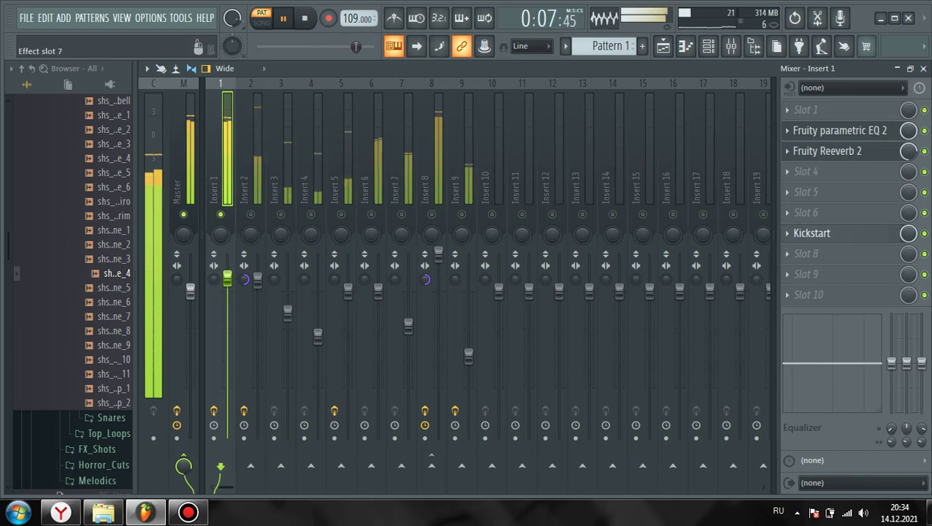
click(811, 233)
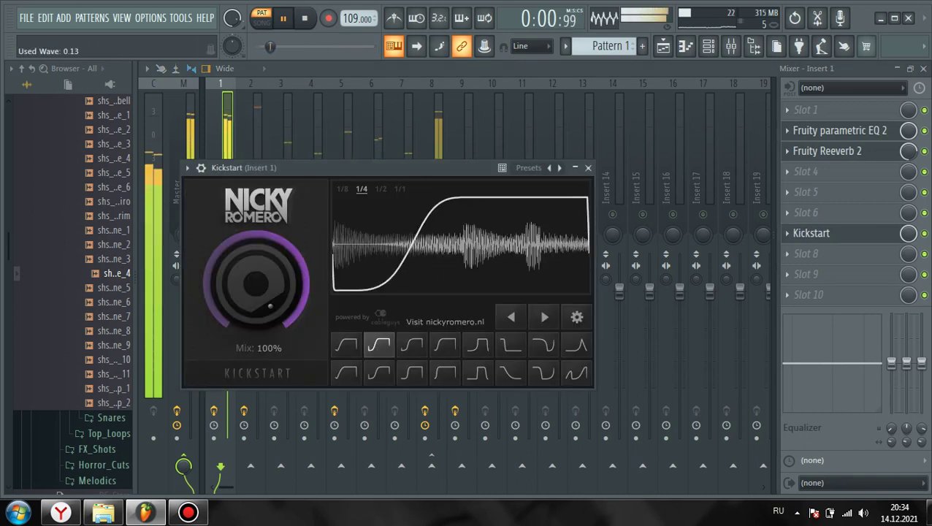
drag(255, 284, 255, 298)
click(221, 139)
Select Insert 2 and toggle its mute and solo state to compare it with the full mix
click(250, 182)
click(250, 215)
right_click(251, 214)
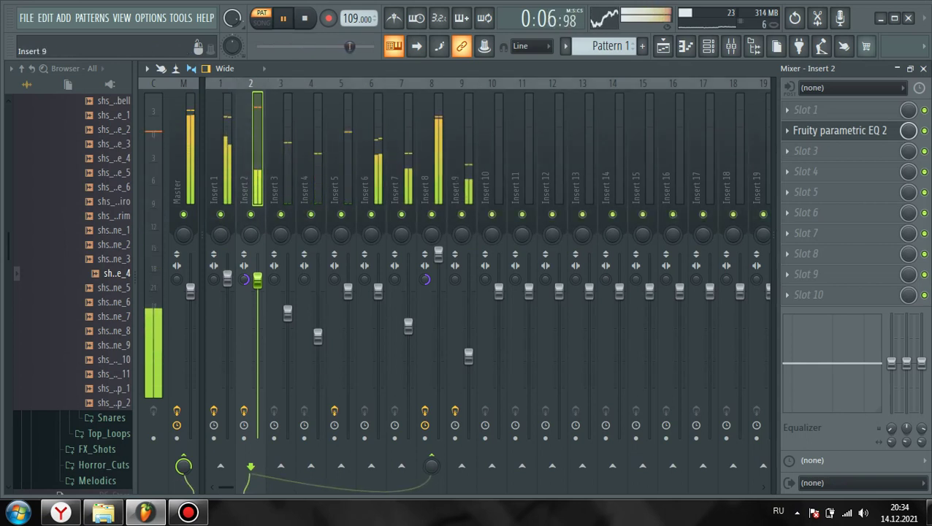
Nudge the Kickstart Mix on Insert 1 slightly up and return to the Master track
click(221, 168)
click(812, 234)
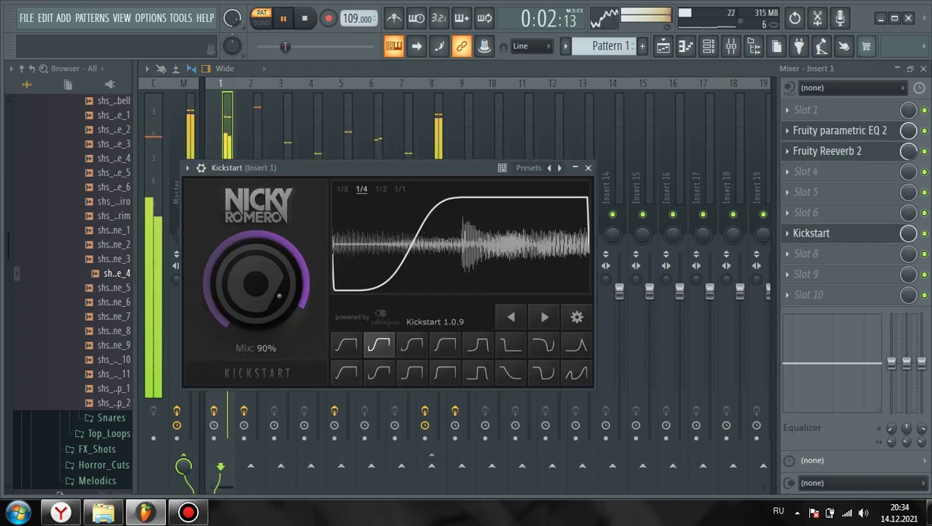
drag(256, 285, 256, 281)
click(184, 139)
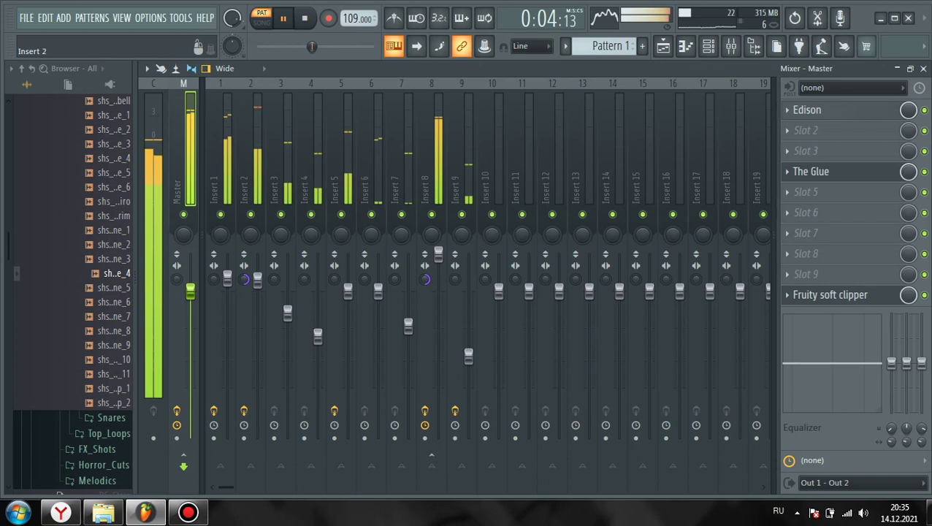
Solo Insert 6 and pan it 6% left, restoring the other tracks to the mix
click(339, 179)
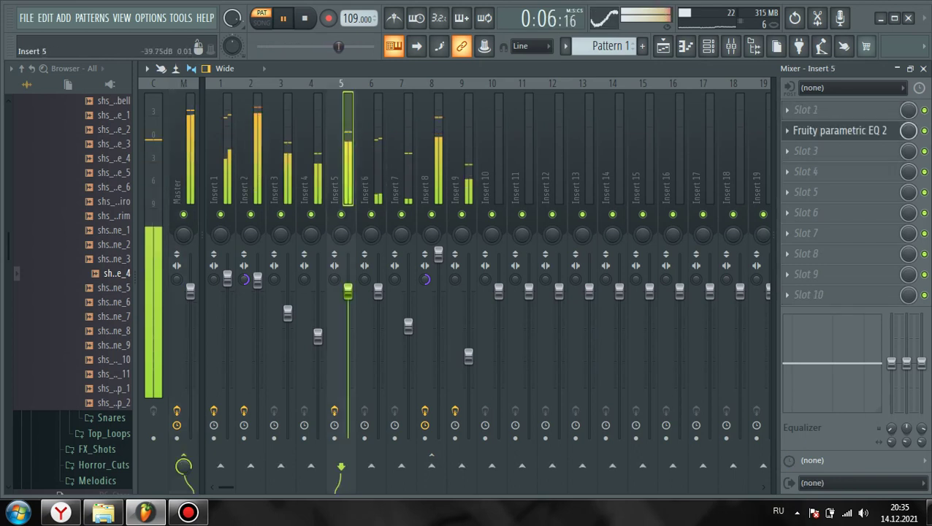
right_click(371, 215)
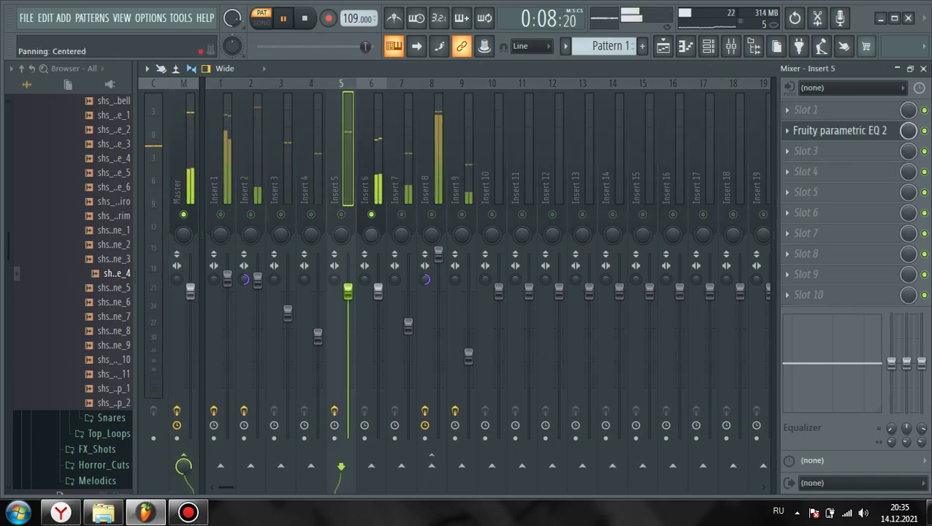
drag(371, 235, 371, 239)
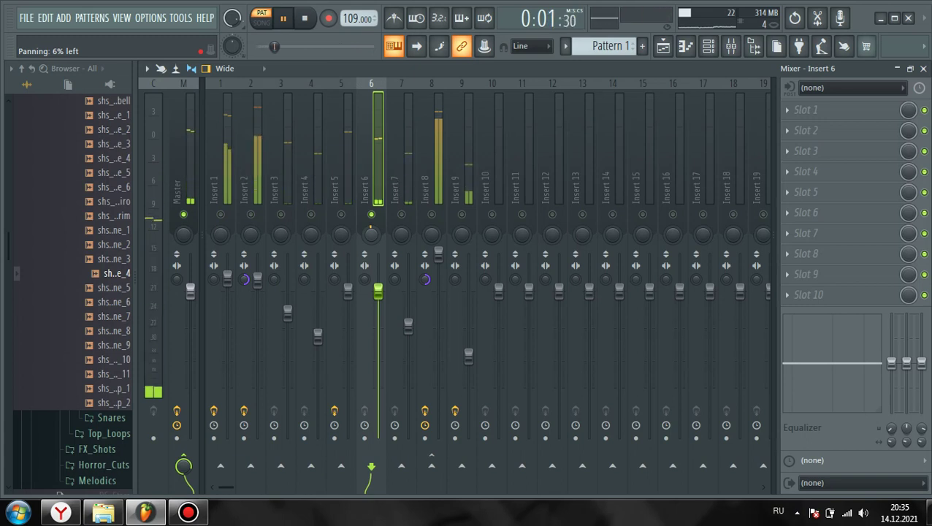
click(431, 214)
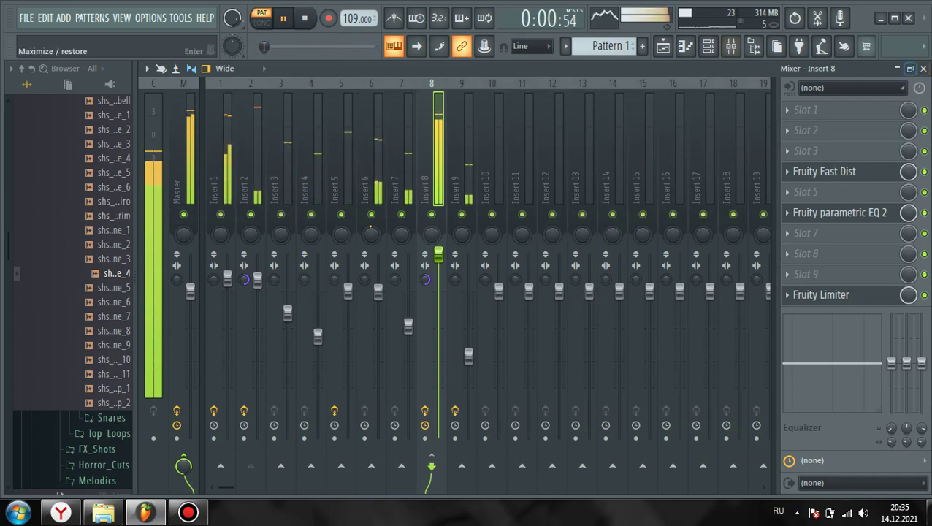
Close the mixer and bring up the Channel rack for Pattern 1
click(924, 69)
click(756, 98)
click(732, 46)
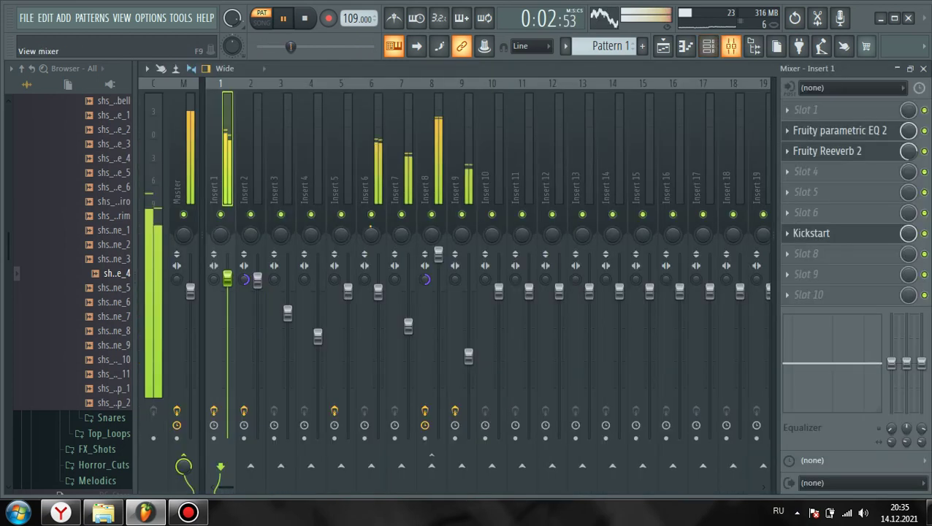
click(731, 46)
click(708, 46)
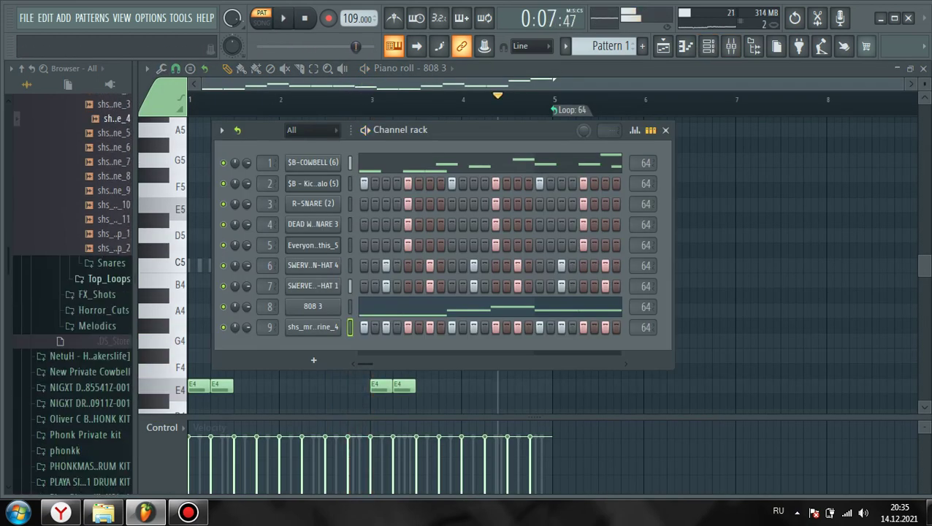
Audition the percussion samples in the Perc folder, including shs_mr_tape_perc_vibraslap_1, against the playing pattern
scroll(109, 278, down, 1)
click(112, 216)
click(111, 187)
click(112, 202)
click(112, 217)
key(space)
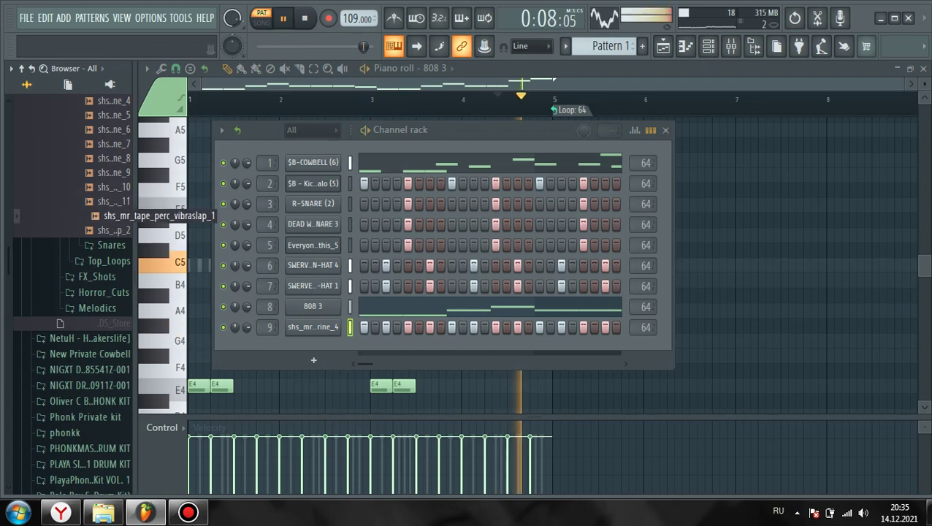
key(space)
key(space)
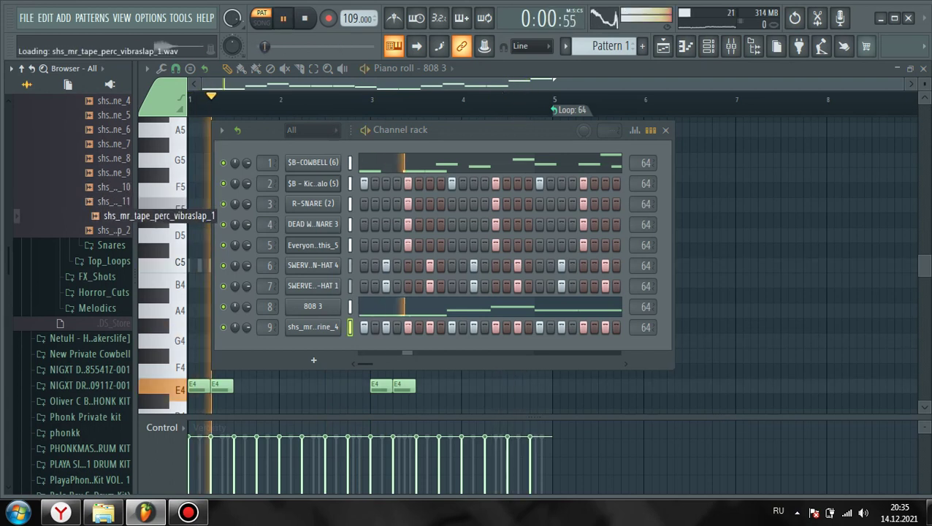
key(space)
Open the Snares folder and audition several of its snare samples, one against the playing pattern
click(111, 246)
click(112, 247)
click(112, 145)
click(113, 117)
click(113, 217)
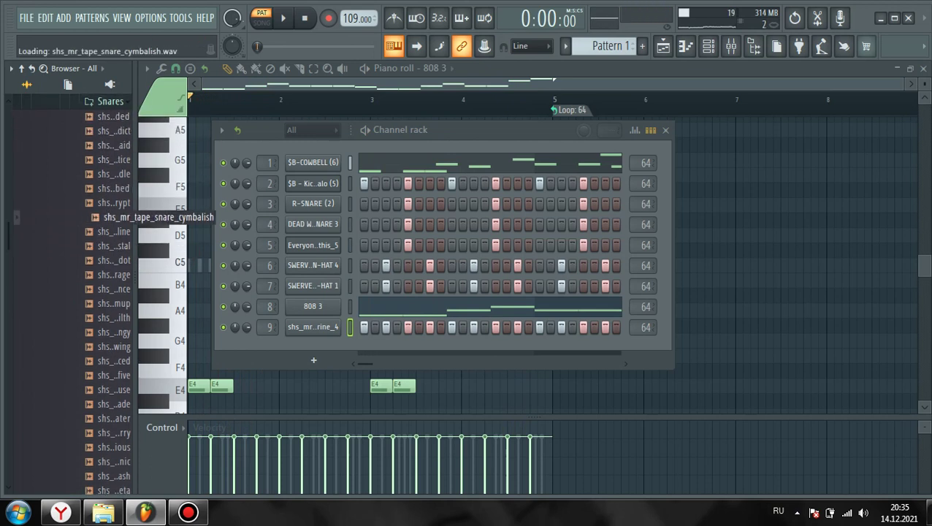
click(113, 203)
click(113, 188)
key(space)
click(112, 189)
scroll(113, 189, up, 4)
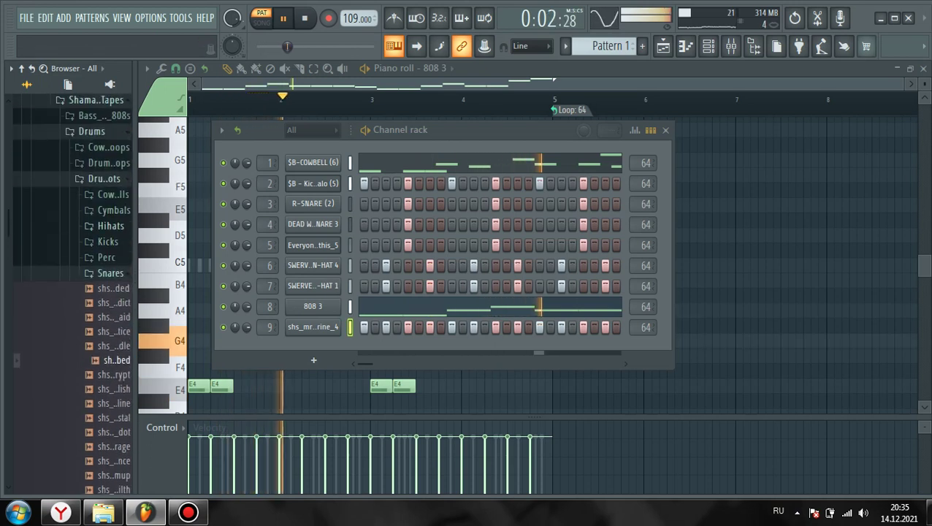
Check the Perc sample folder again, collapse it, and briefly play the pattern
click(108, 258)
key(space)
click(107, 169)
key(space)
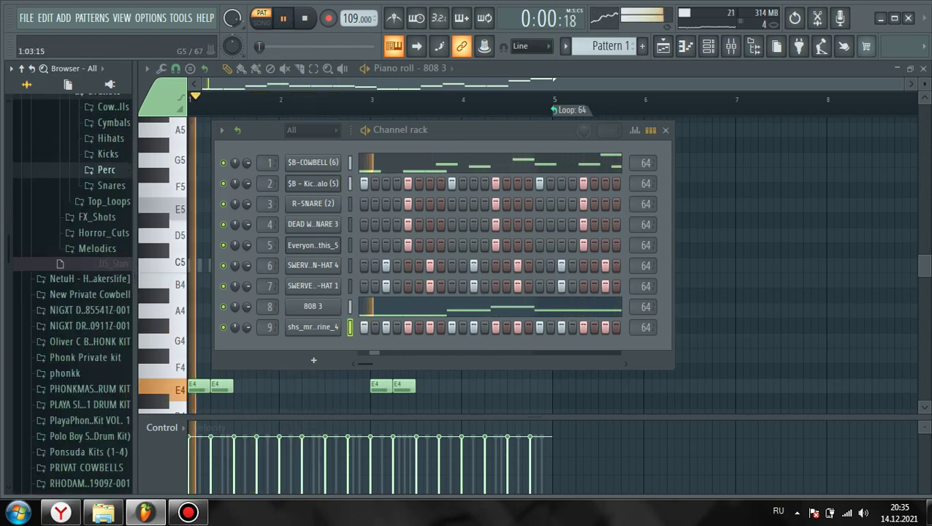
key(space)
Expand Melodics and audition samples from across its Melodic_Loops folder
click(97, 250)
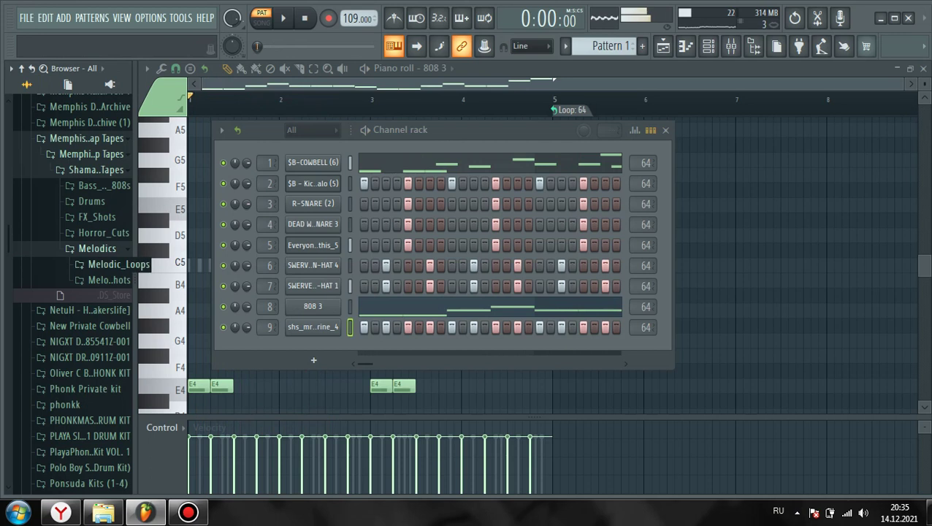
click(110, 266)
click(110, 217)
click(110, 117)
scroll(109, 149, down, 12)
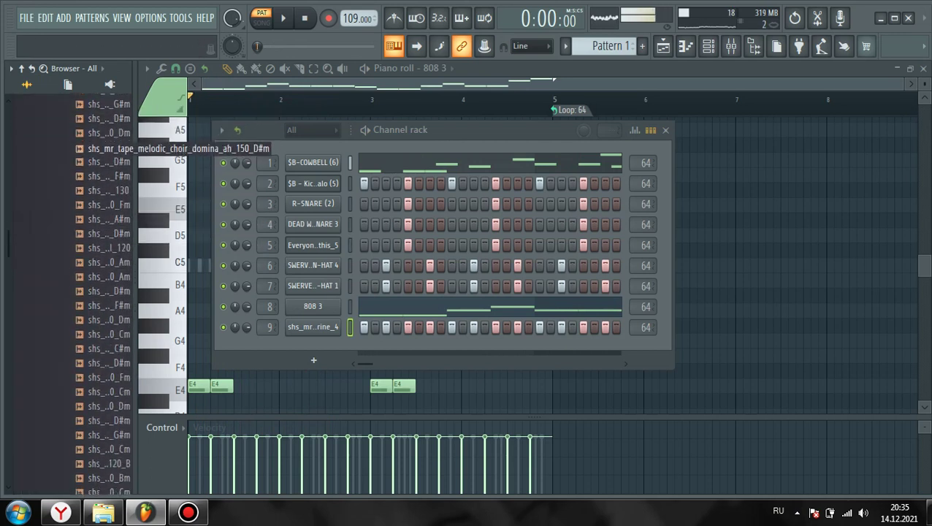
scroll(109, 173, up, 2)
click(110, 202)
click(110, 173)
click(110, 188)
click(109, 203)
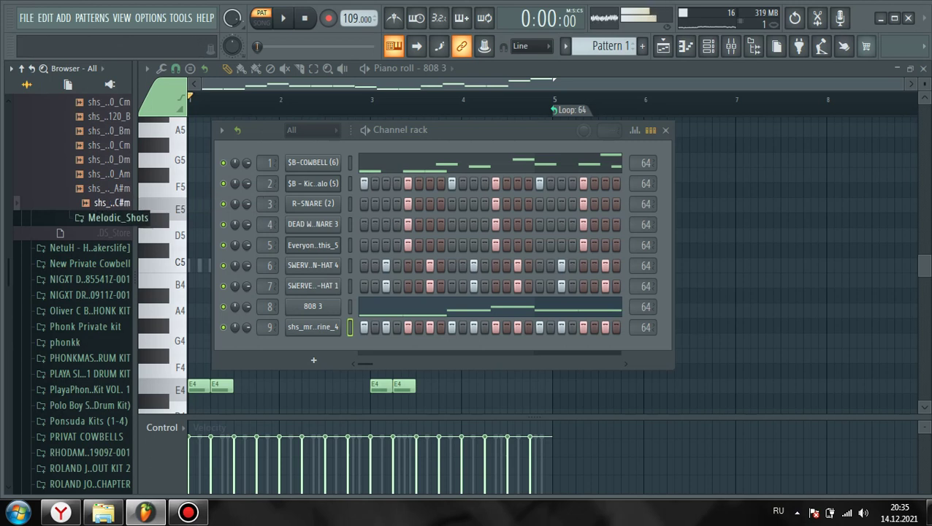
Open the Melodic_Shots folder and audition its bell one-shots, such as shs_mr_tape_melodic_bell_3_C
click(103, 218)
scroll(110, 212, up, 3)
click(109, 217)
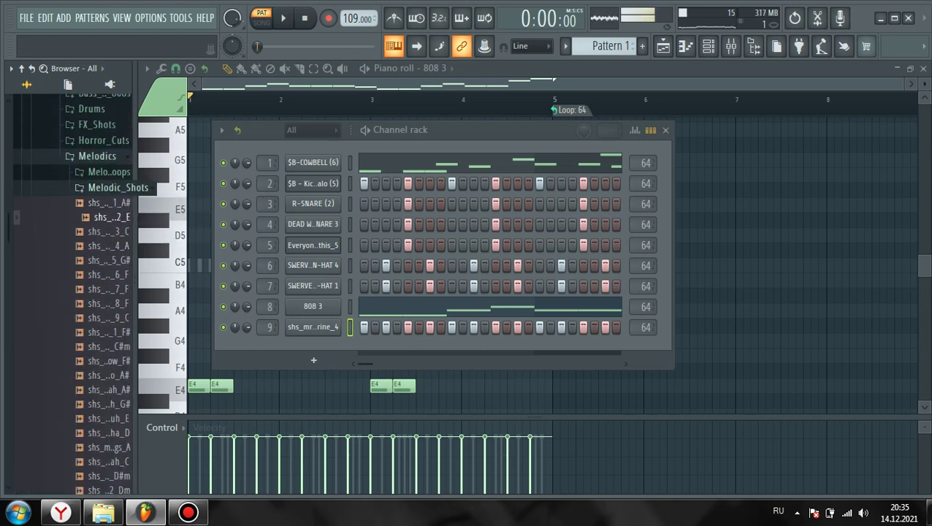
click(109, 232)
scroll(110, 231, down, 2)
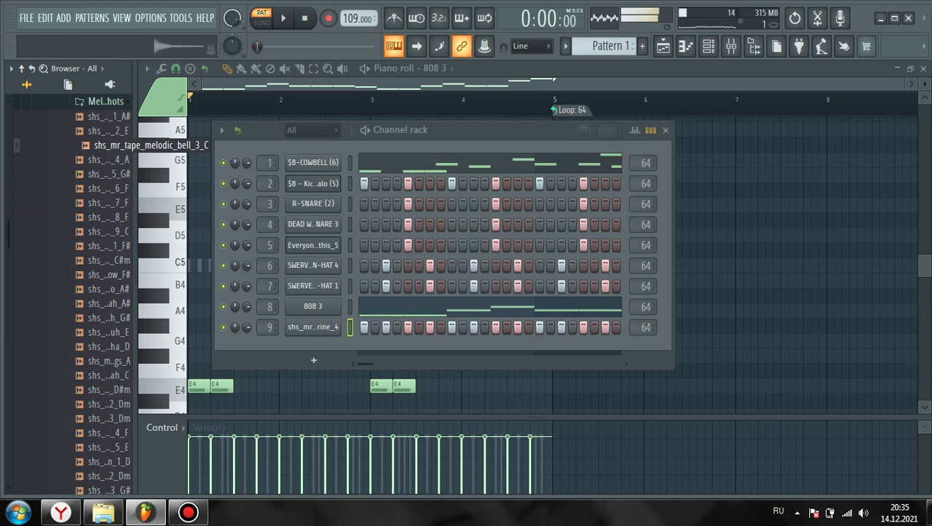
scroll(109, 292, up, 4)
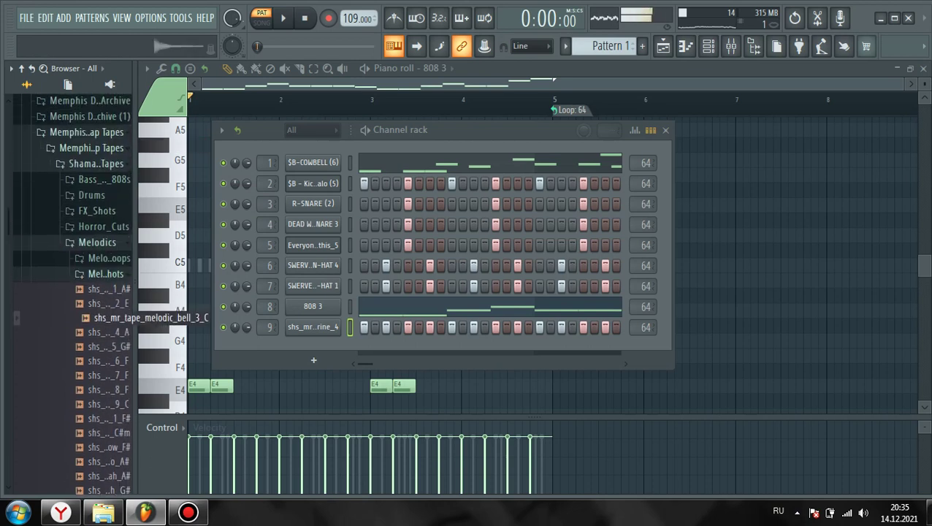
click(109, 303)
click(110, 361)
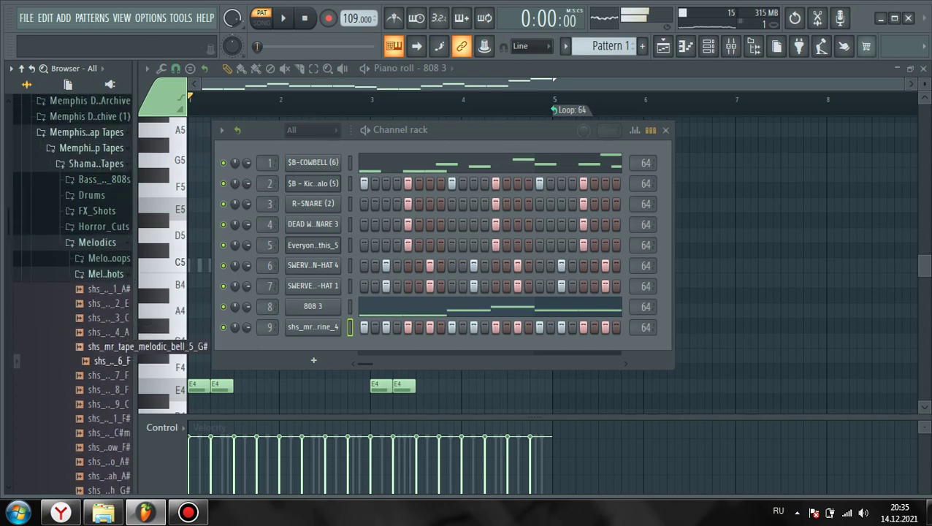
click(110, 333)
click(110, 318)
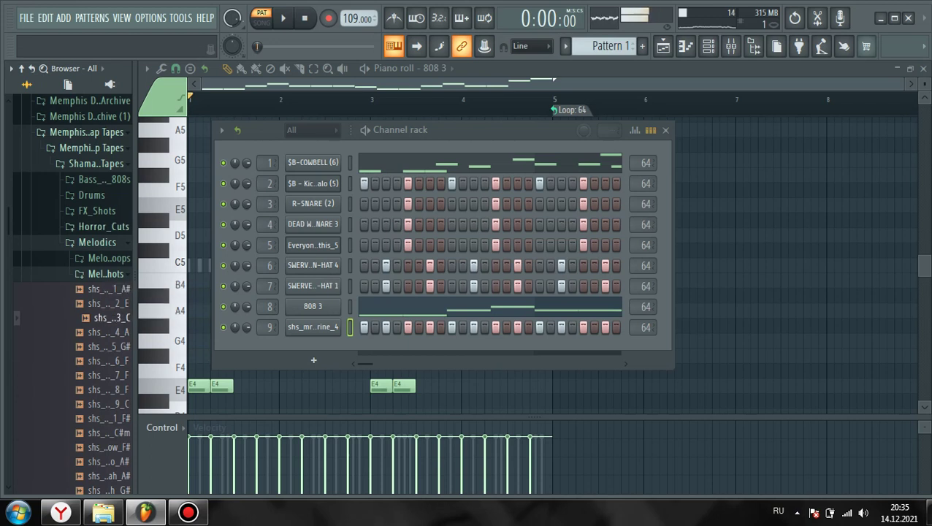
Audition the first and last cowbell loops in the Drums folder and collapse the folder
click(92, 195)
click(106, 211)
click(112, 226)
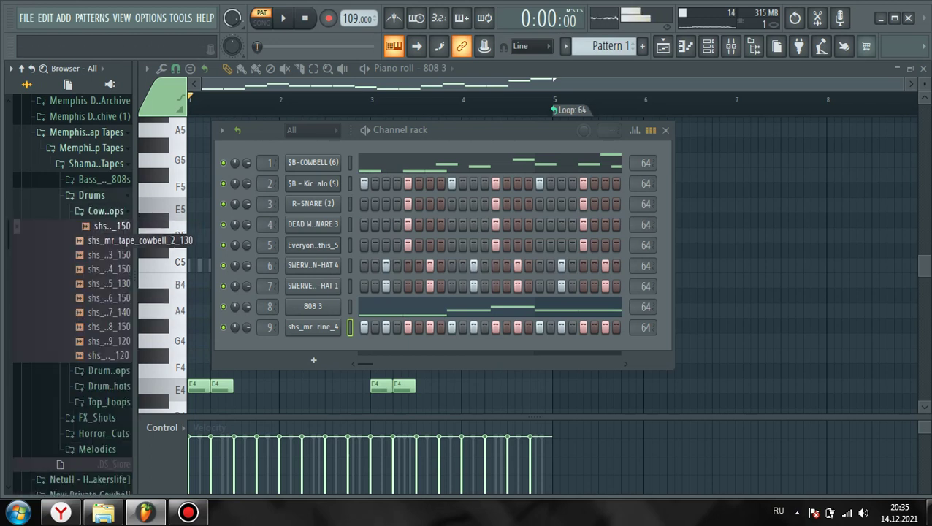
click(111, 355)
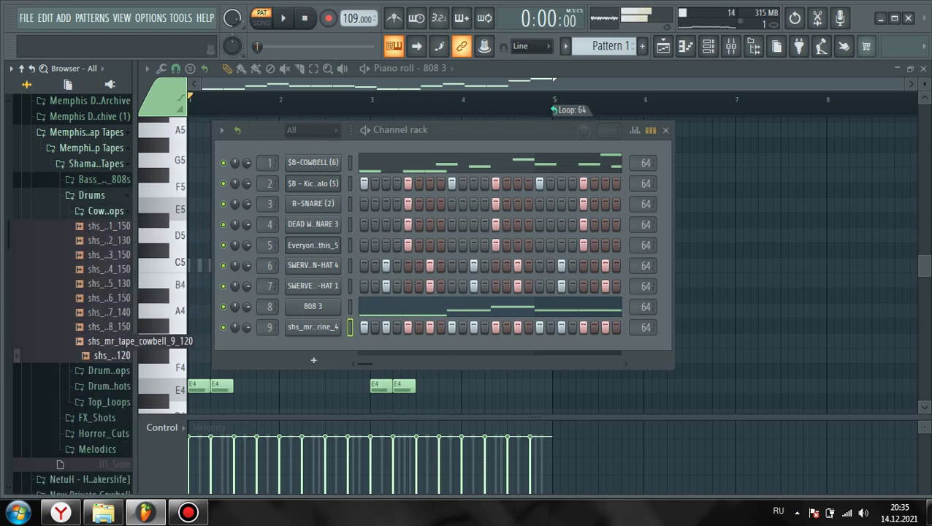
click(91, 195)
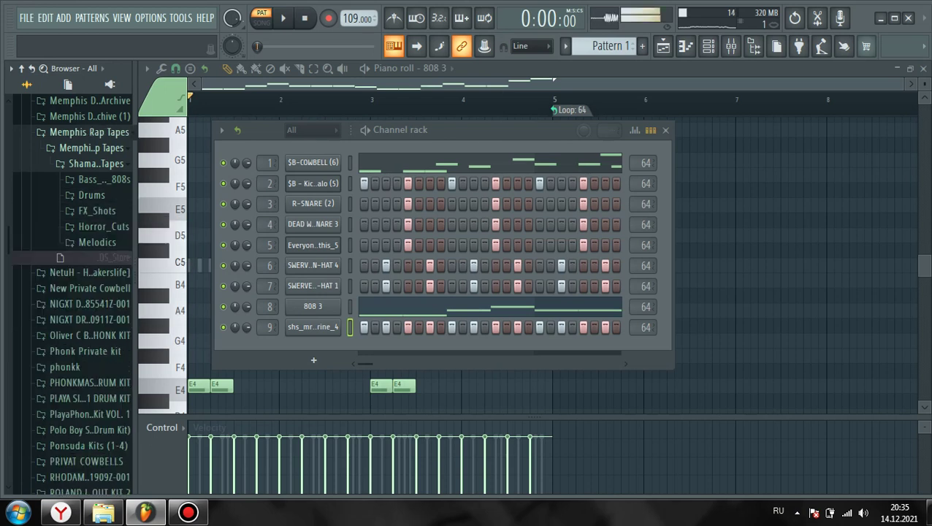
Browse the NetuH kit's Atmosphere samples, audition sample (8), and play the pattern
click(89, 271)
click(84, 179)
click(103, 223)
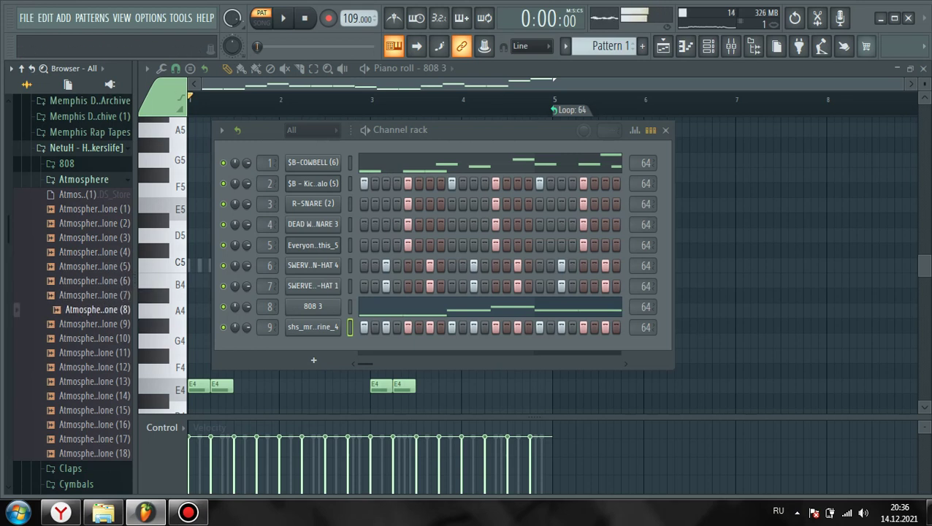
key(space)
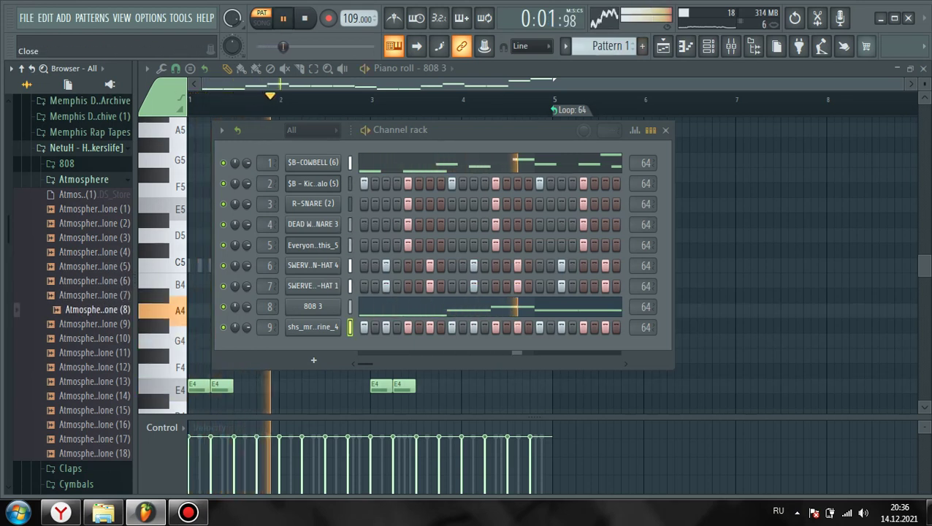
Place Pattern 1 at the start of Track 1 in the playlist and play the arrangement in song mode
key(F5)
click(369, 124)
key(space)
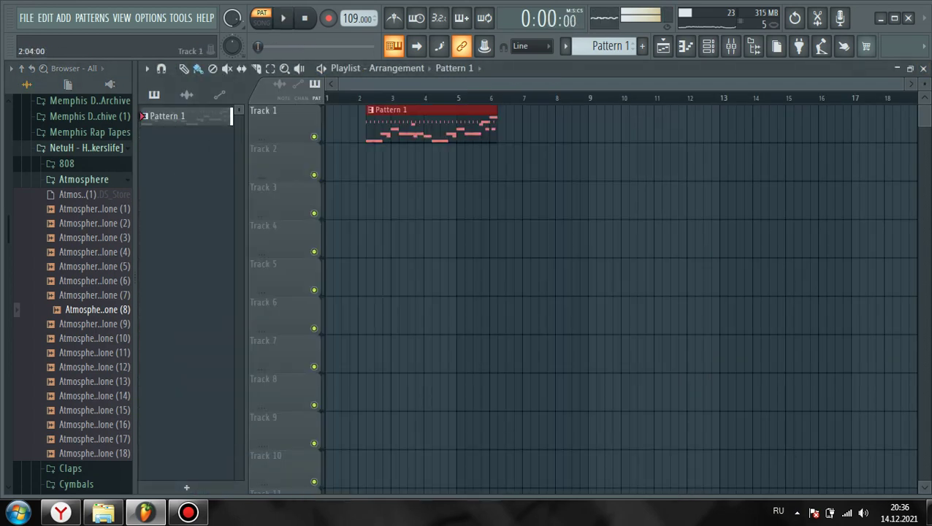
drag(370, 124, 329, 124)
click(261, 17)
key(space)
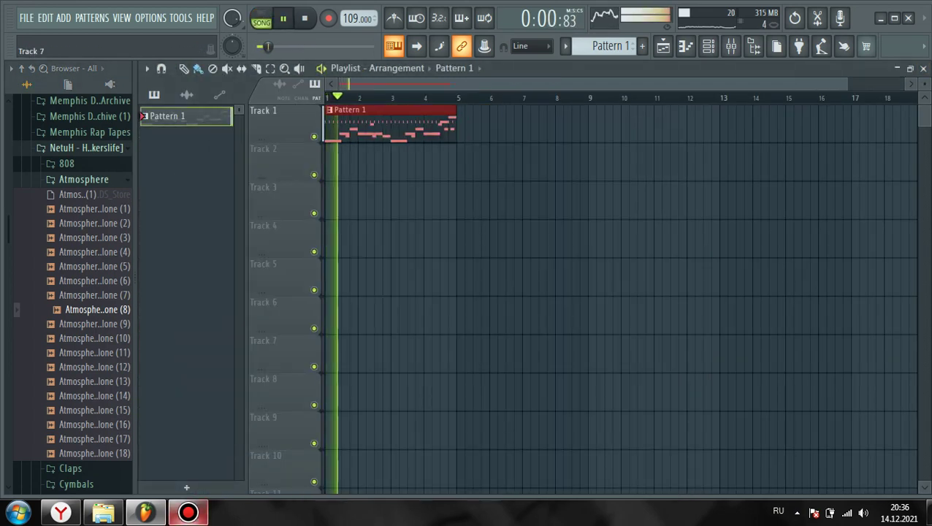
Switch to Bandicam to check the recording status and minimize its window
click(188, 513)
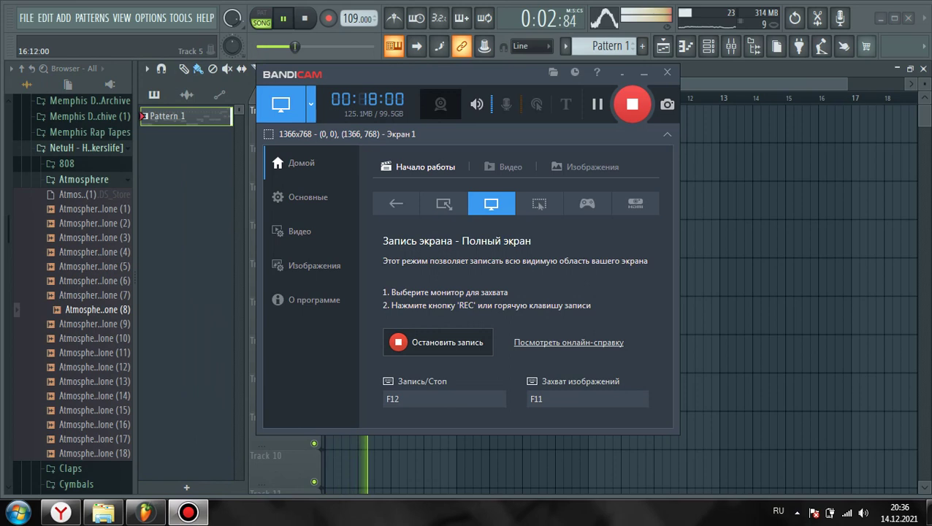
click(644, 72)
Stop playback and audition the vocals in the NetuH kit's Memphis Vocals folder, including Memphis Acapella 6 (4), (9) and (11)
click(84, 180)
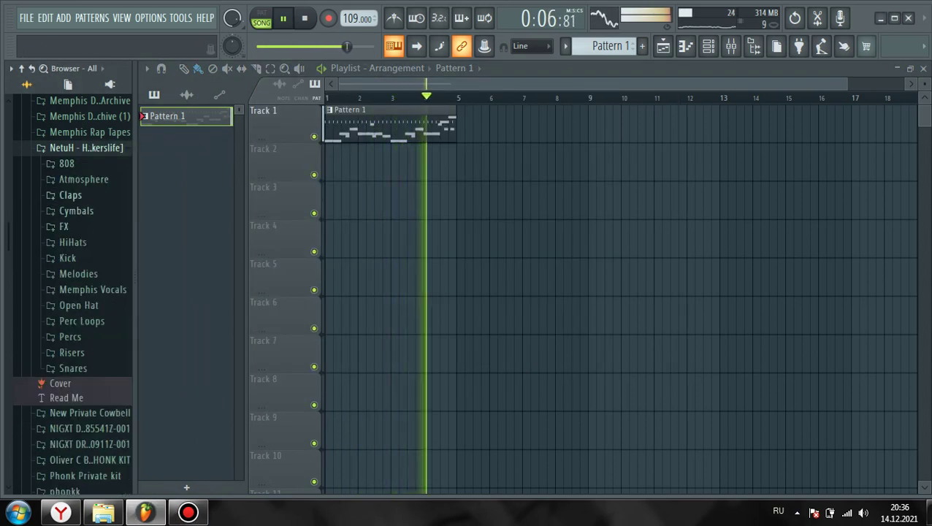
key(space)
click(92, 290)
click(95, 275)
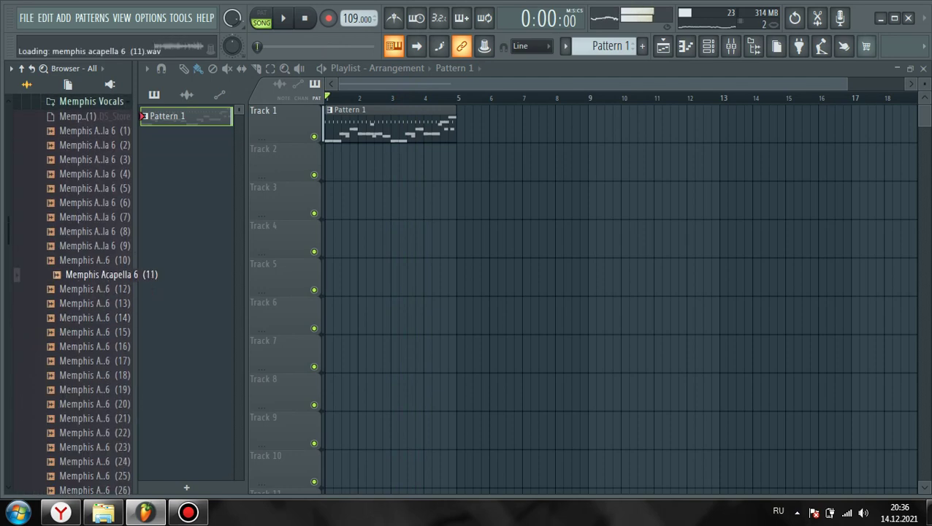
scroll(74, 292, up, 5)
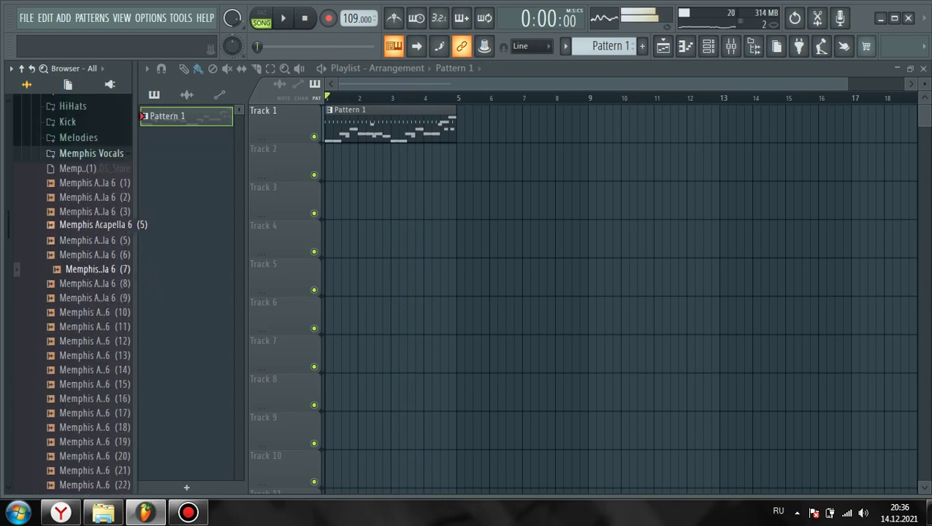
scroll(73, 292, down, 2)
click(99, 347)
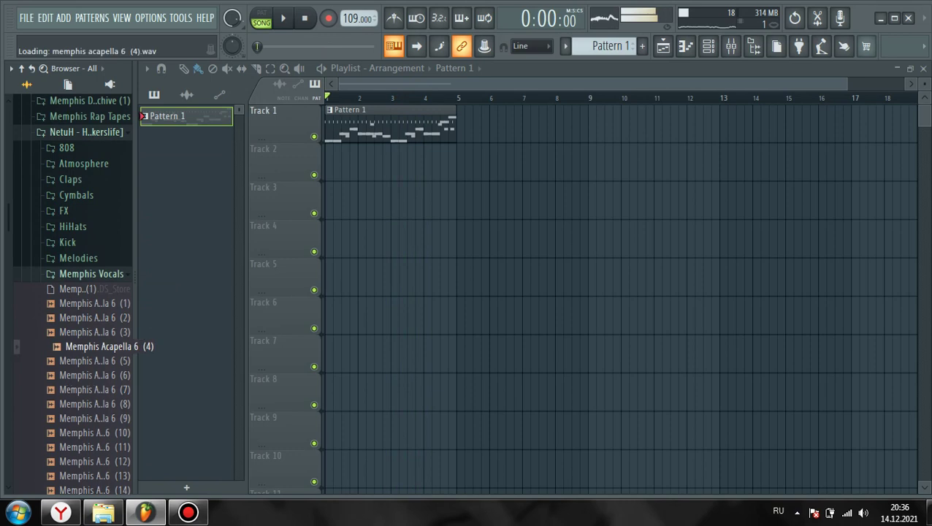
scroll(99, 336, down, 2)
click(99, 319)
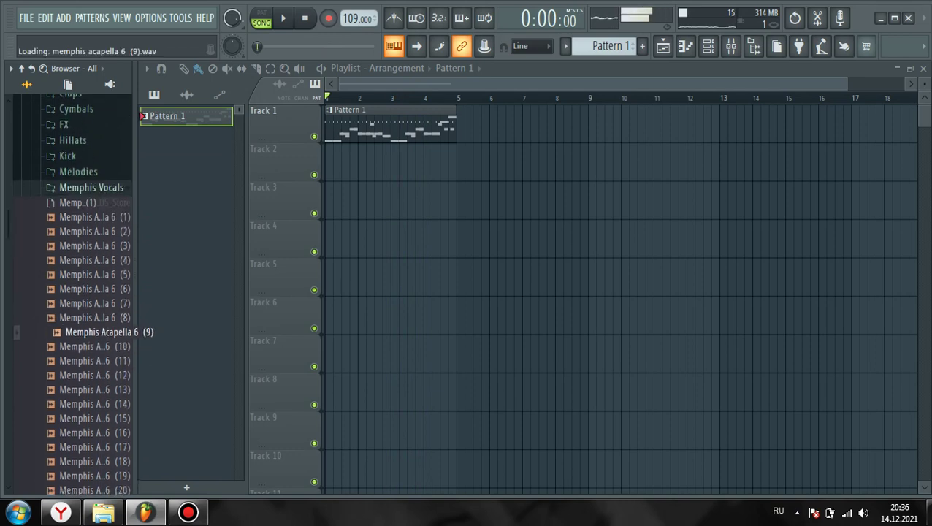
click(98, 361)
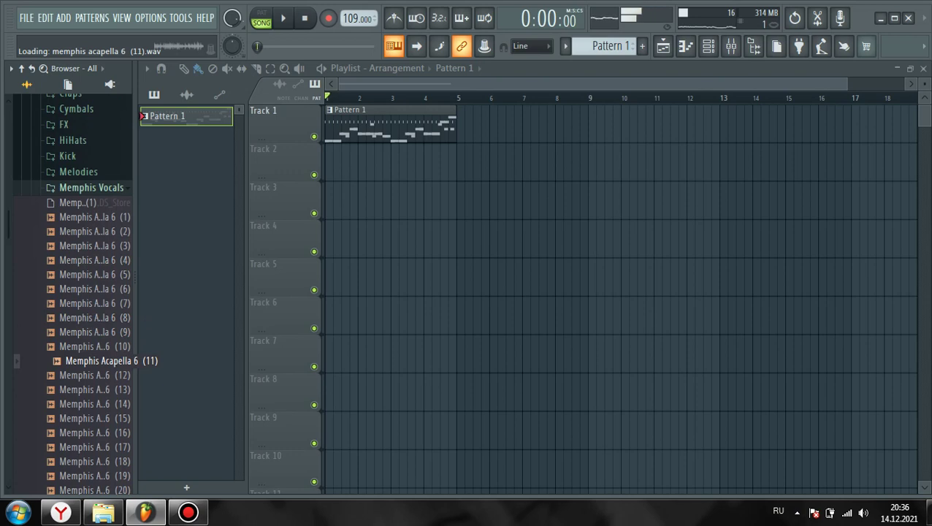
Place Memphis Acapella 6 (11) on Track 2 aligned with the start of Pattern 1 and play the arrangement
drag(99, 361, 396, 164)
scroll(438, 164, up, 4)
drag(544, 165, 402, 164)
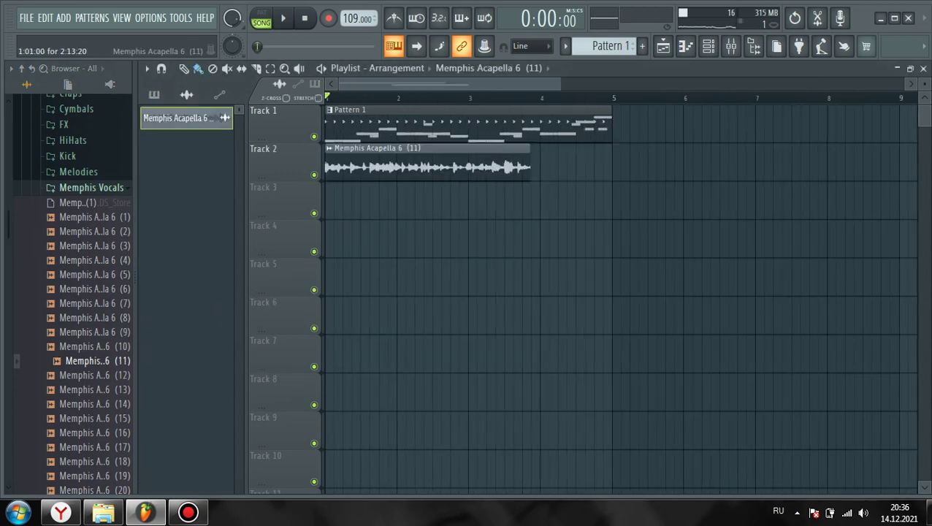
key(space)
Time-stretch the Memphis Acapella 6 (11) clip to the length of Pattern 1, enable Normalize and close its settings
double_click(409, 166)
key(space)
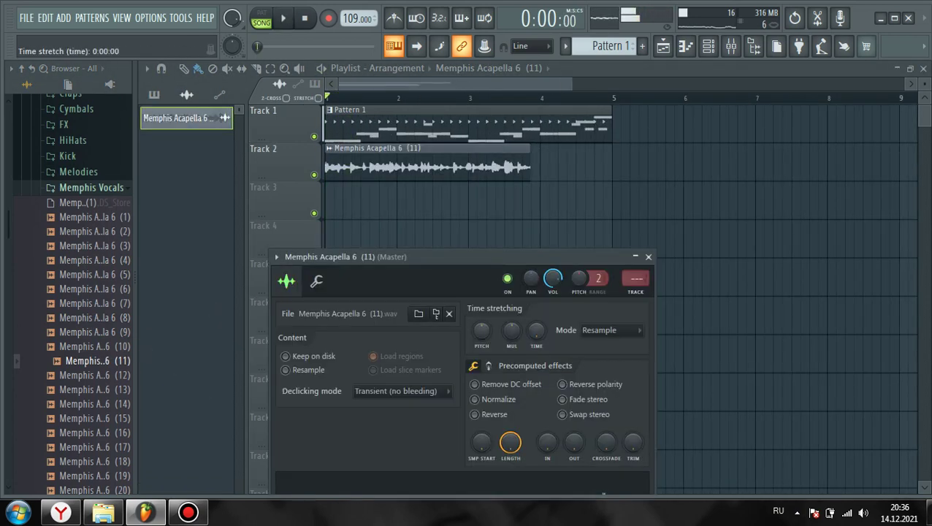
drag(536, 331, 536, 321)
drag(482, 258, 481, 124)
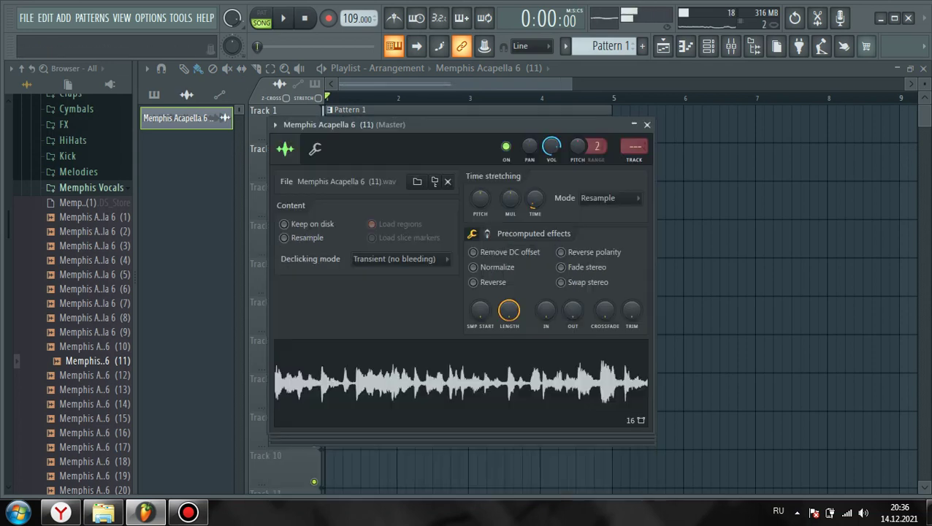
click(474, 266)
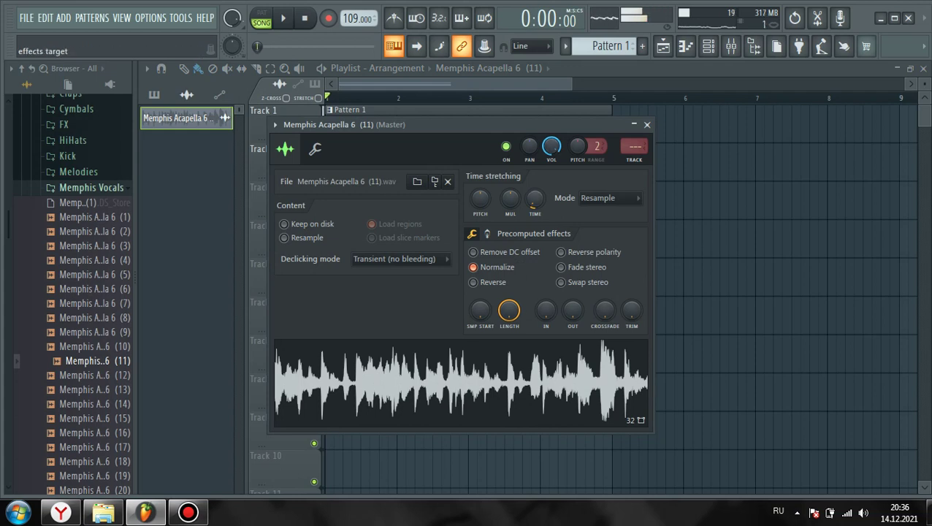
click(647, 124)
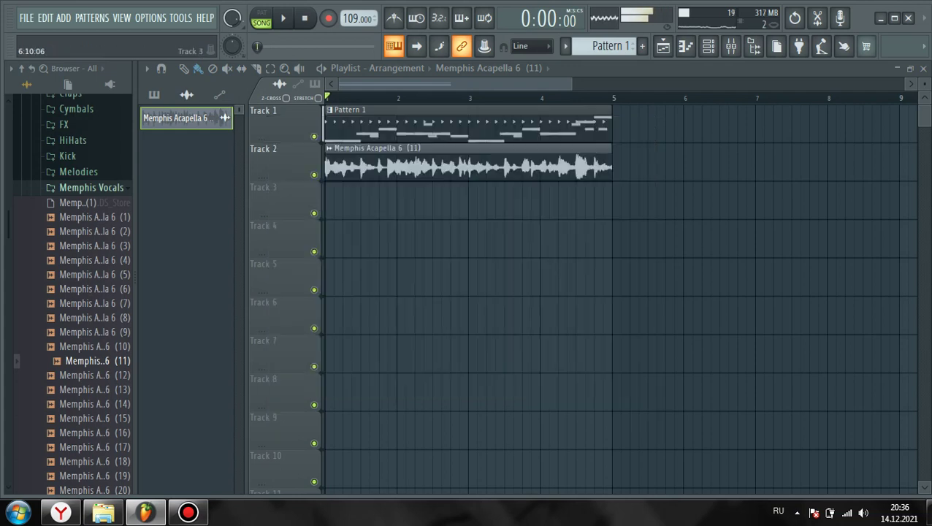
Route Memphis Acapella 6 (11) to mixer insert 14 and start playback with that track soloed
click(731, 47)
click(611, 169)
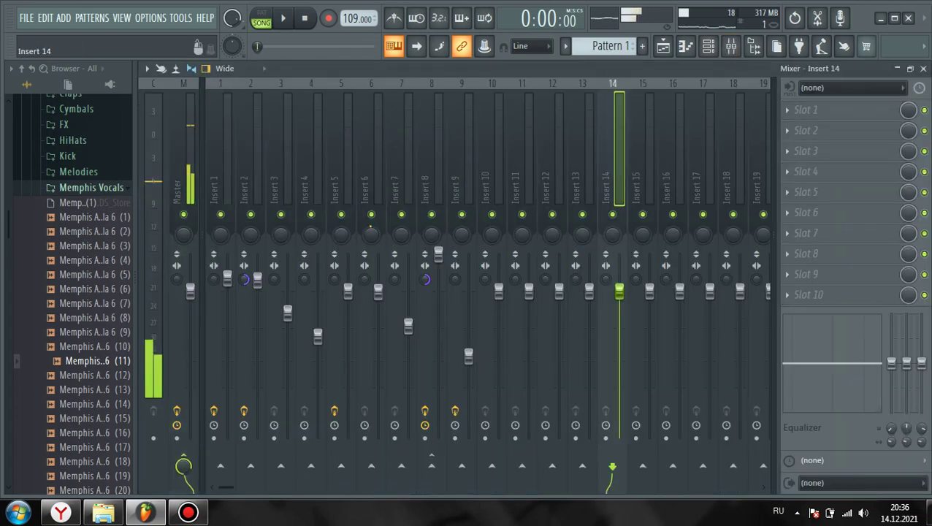
key(ctrl+l)
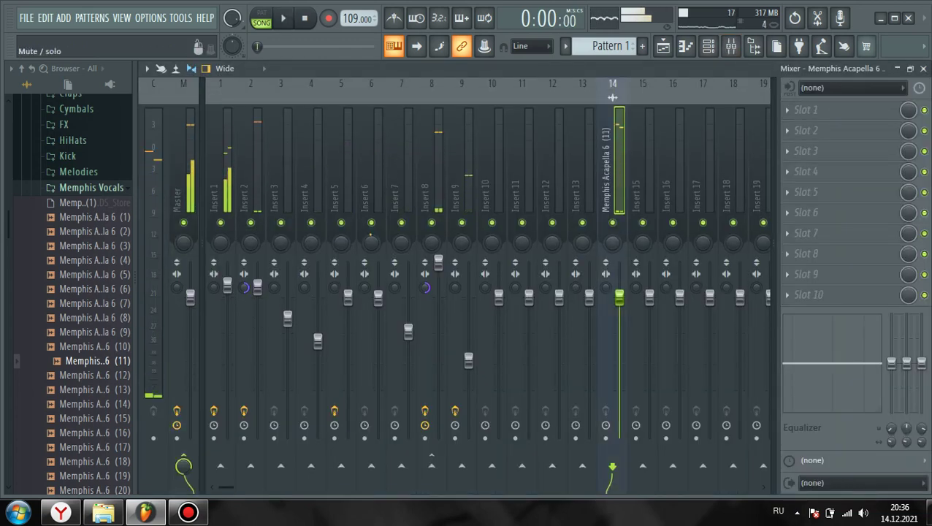
key(space)
Load Fruity Parametric EQ 2 in slot 2 of the acapella track, cutting the lows steeply and dipping the treble
click(806, 130)
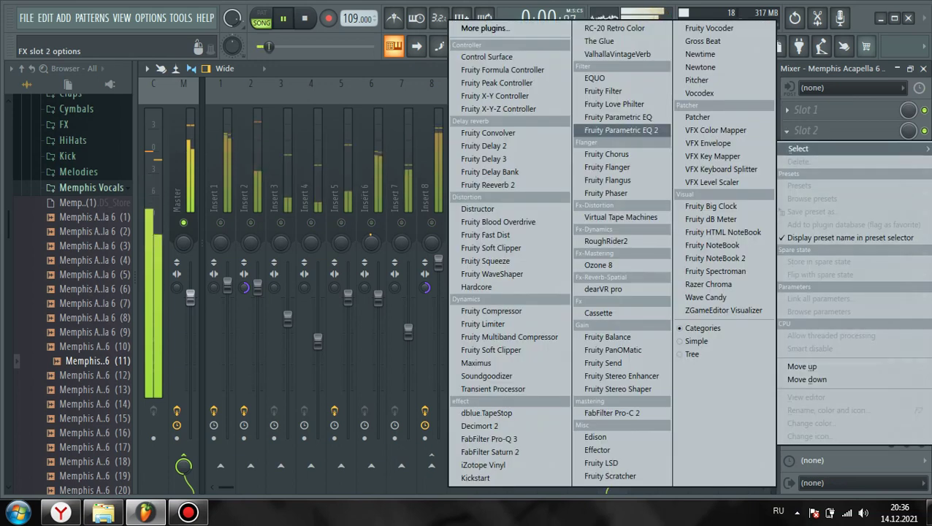
click(622, 130)
drag(333, 367, 368, 426)
drag(596, 294, 596, 325)
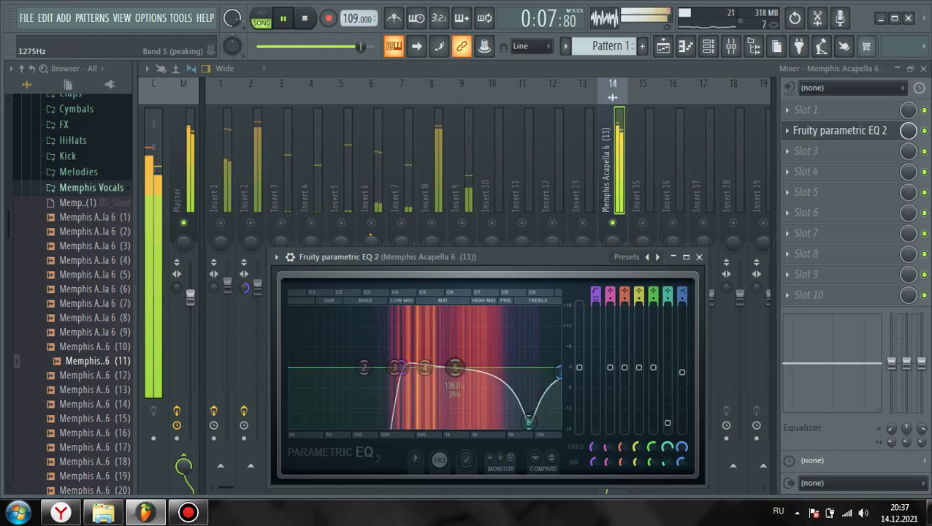
drag(469, 367, 471, 363)
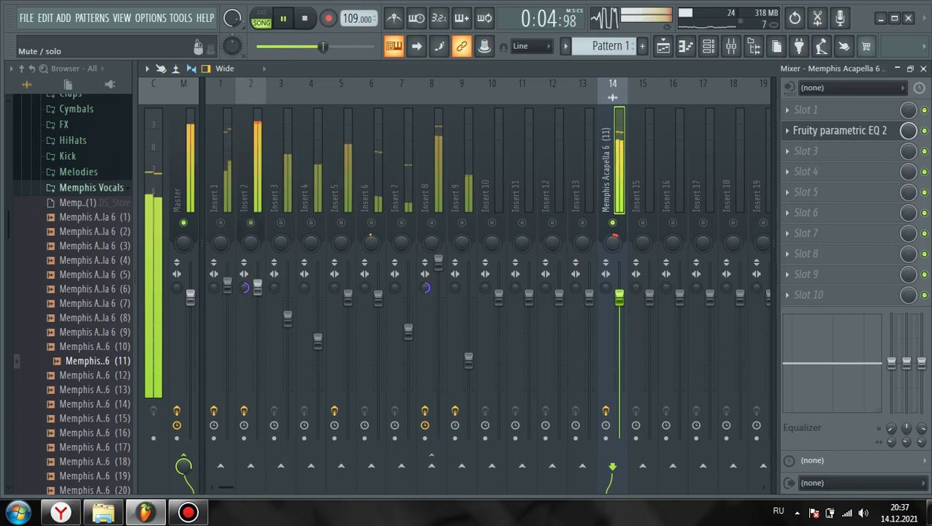
Sidechain Insert 2 to the Memphis Acapella 6 (11) mixer track and select the acapella track
click(249, 190)
right_click(612, 467)
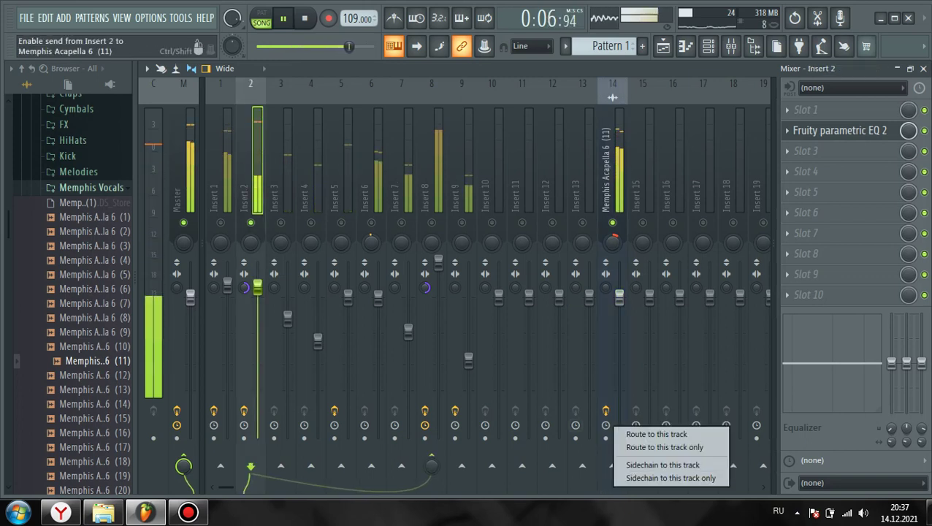
click(617, 464)
click(616, 187)
Load Fruity Limiter in slot 8 of the acapella track, switch it to compressor mode and set its sidechain input to 1
click(787, 253)
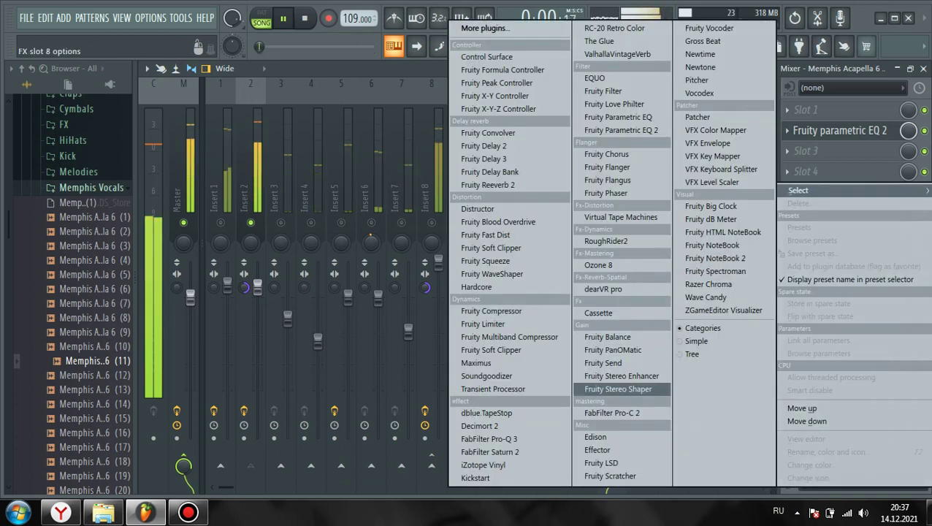
click(483, 324)
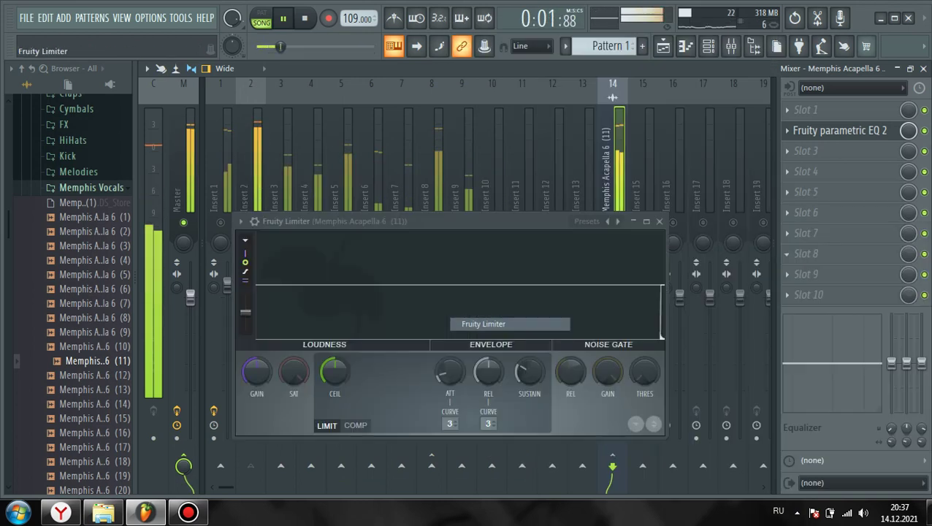
click(356, 426)
click(488, 424)
click(522, 449)
Set the Fruity Limiter's compressor threshold to about -5.7 dB, adjust its knee and ratio, and close the plugin
drag(335, 371, 372, 322)
drag(409, 372, 409, 336)
drag(334, 371, 335, 381)
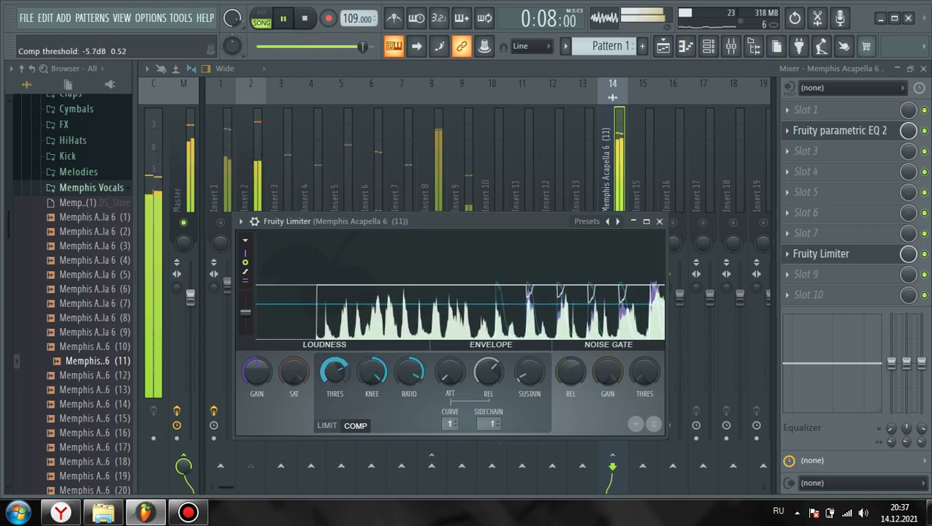
click(659, 221)
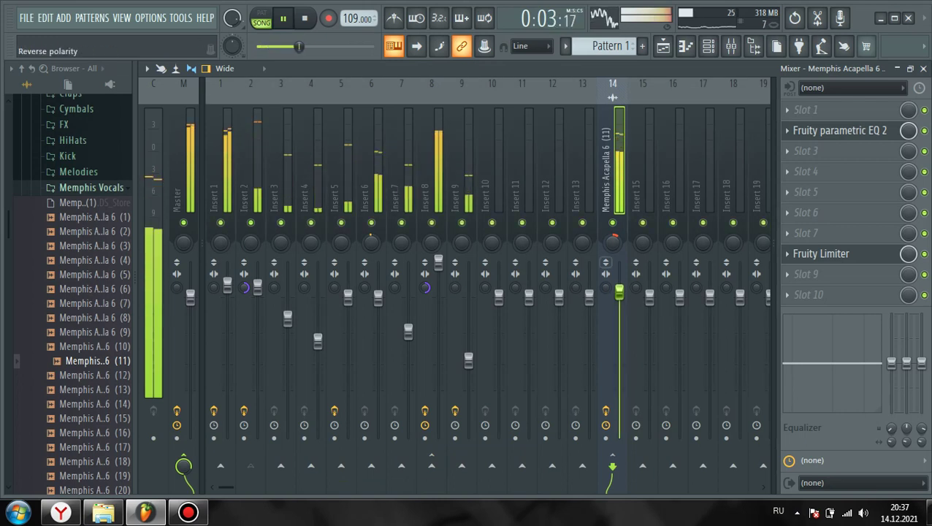
Load Fruity Reeverb 2 in slot 5 of the acapella track and adjust its reverb settings
click(787, 192)
click(484, 185)
drag(531, 214, 530, 220)
Load Fruity Multiband Compressor in slot 9 of the acapella track with the Quick release preset
click(788, 274)
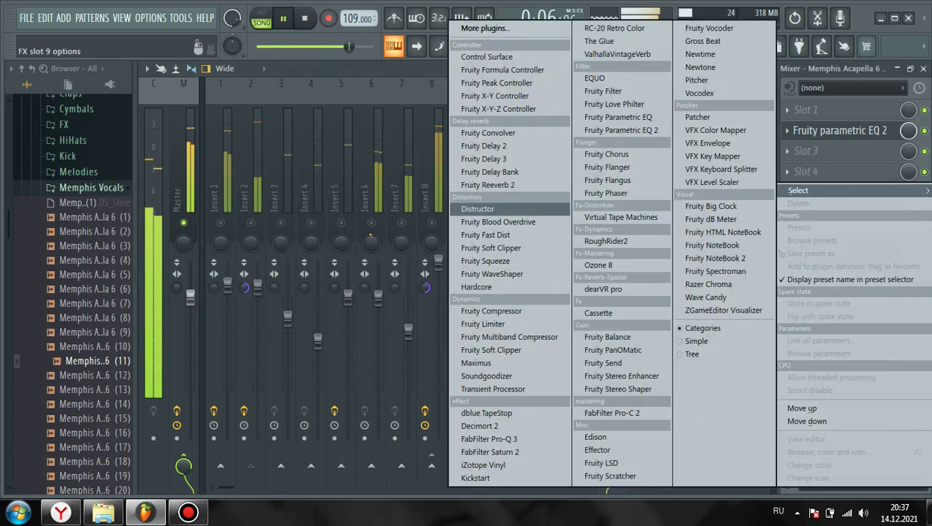
click(509, 337)
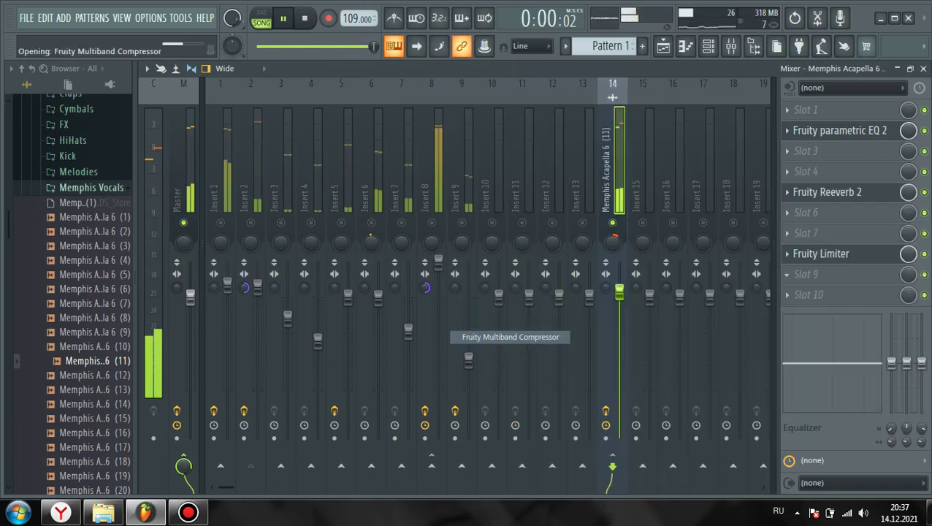
right_click(768, 239)
click(792, 330)
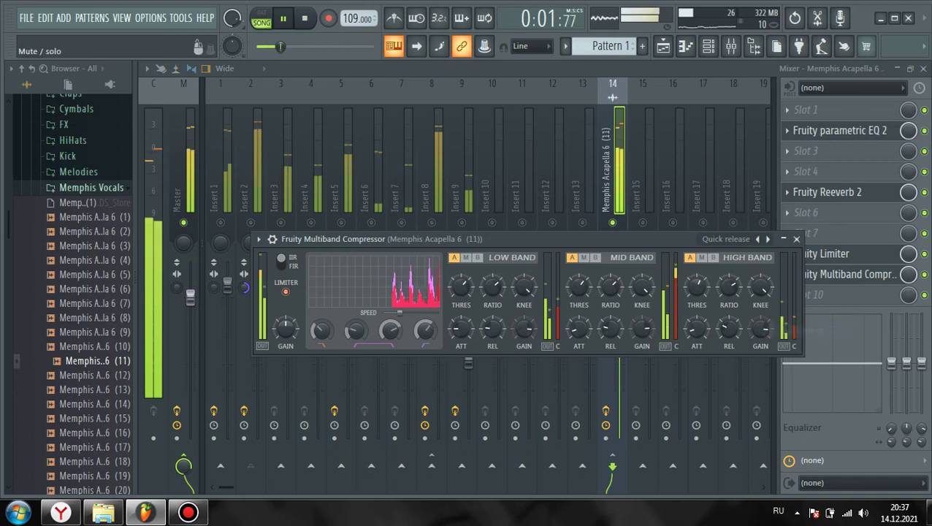
Try the No kick, Small radio and Small radio 2 presets in the Fruity Multiband Compressor
click(758, 239)
click(758, 238)
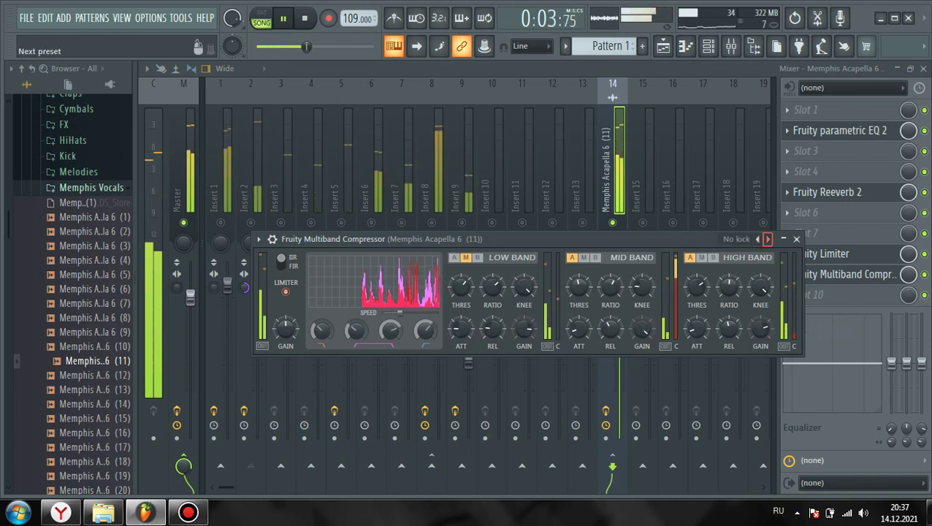
right_click(768, 239)
click(805, 343)
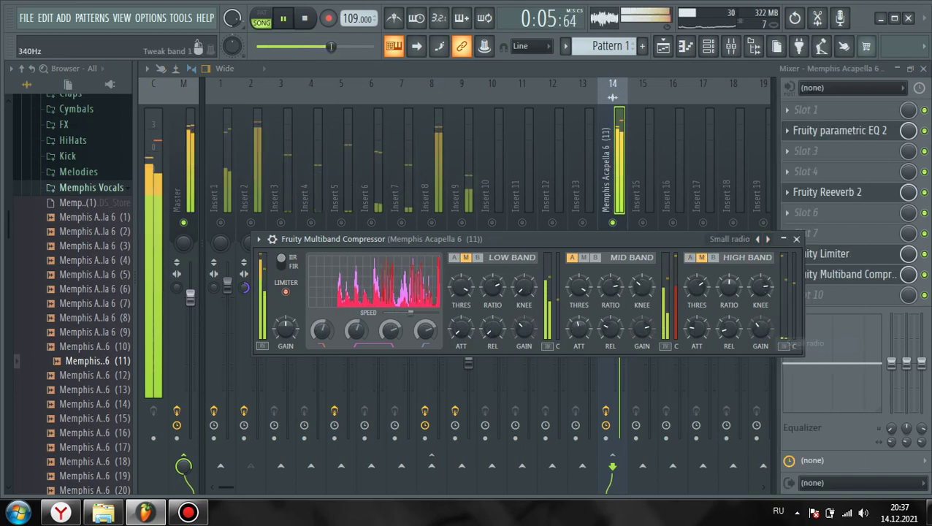
right_click(757, 239)
click(797, 355)
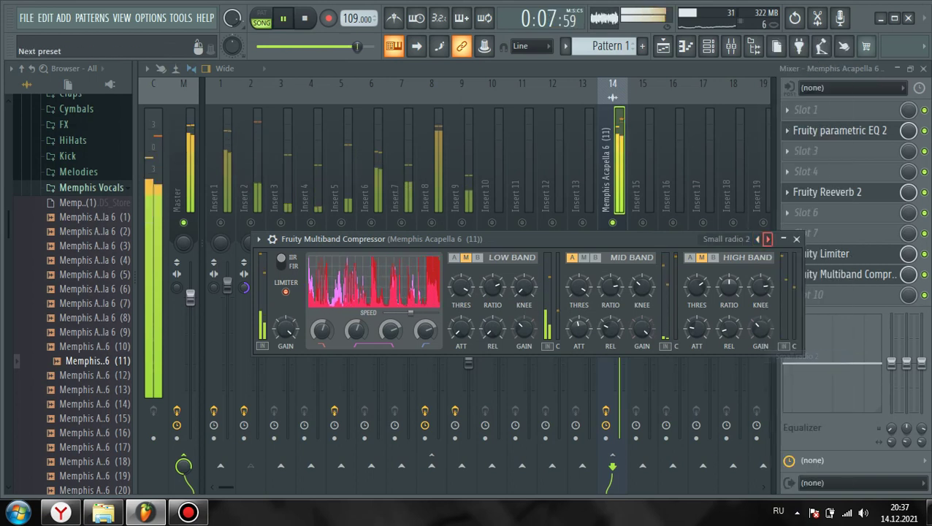
Load the Vocal preset in the Fruity Multiband Compressor and replay the song with all mixer tracks unmuted
right_click(760, 239)
click(788, 408)
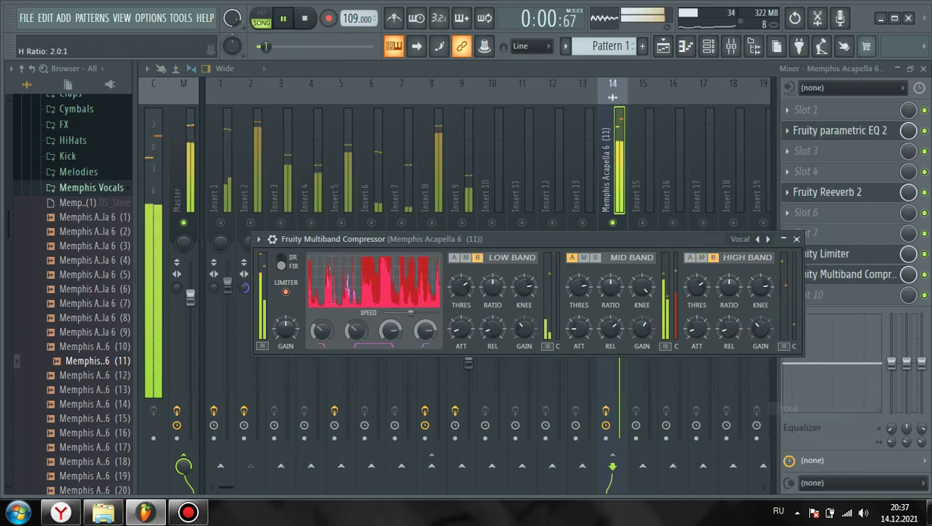
click(613, 182)
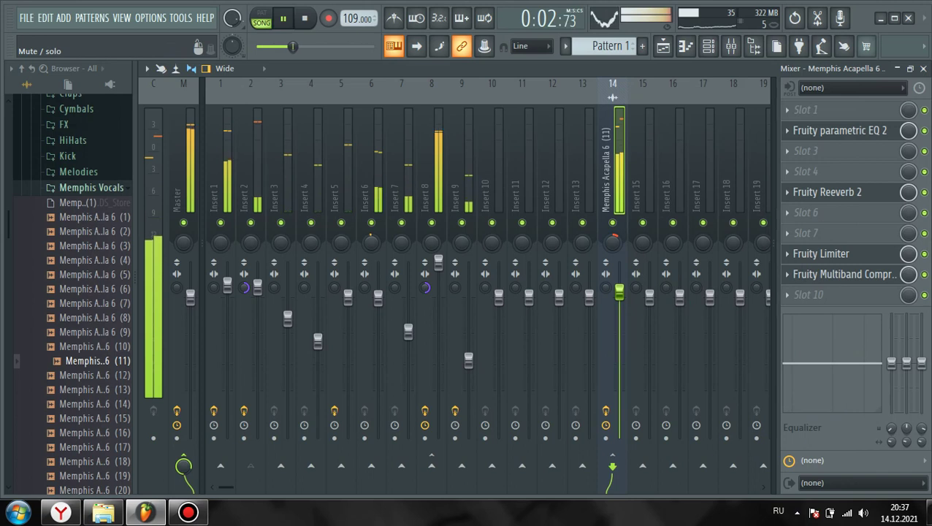
key(space)
key(space)
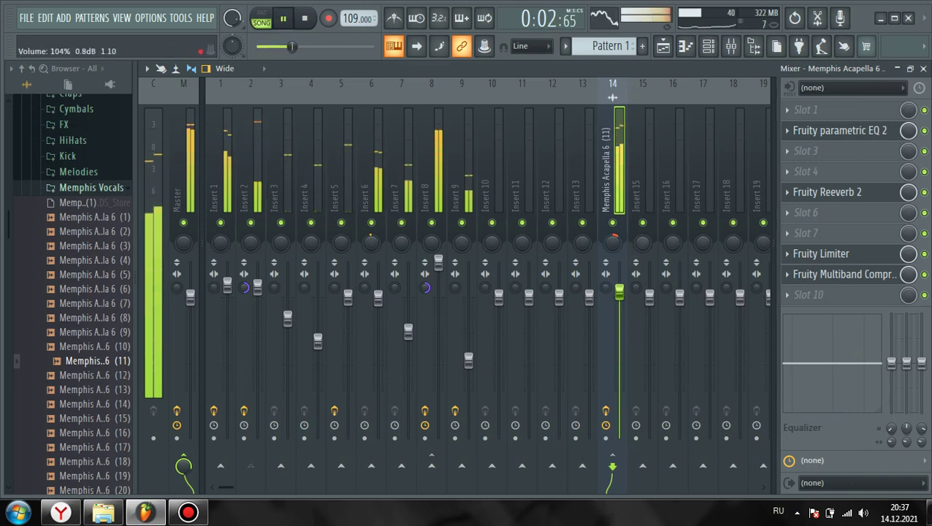
Remove the Fruity Multiband Compressor from slot 9 of the acapella track and audition the vocal soloed, with Insert 2, and in the full mix
click(788, 274)
click(801, 185)
key(space)
key(space)
right_click(612, 223)
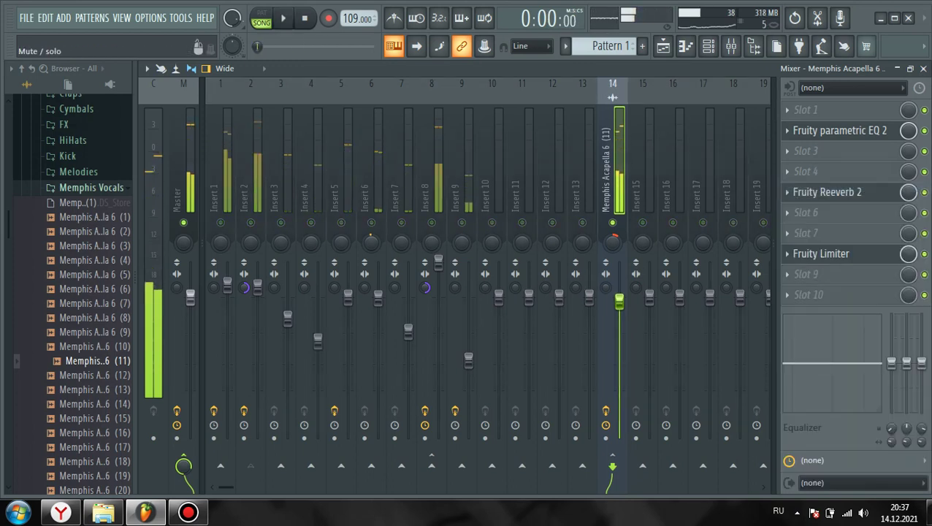
click(251, 223)
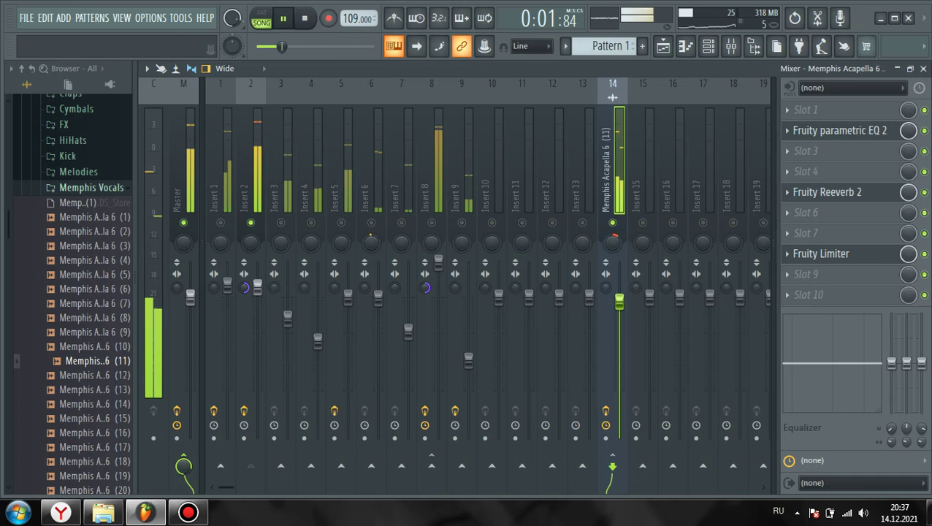
right_click(613, 223)
right_click(612, 223)
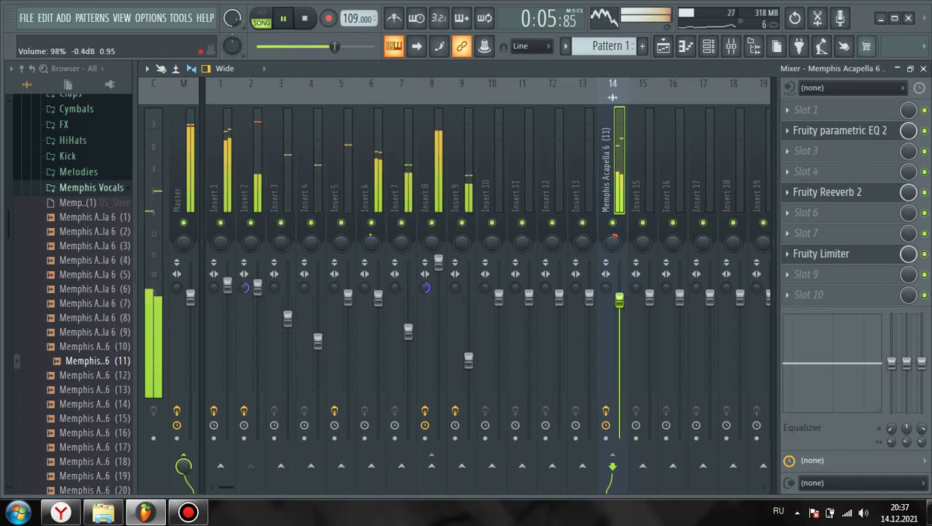
Delete the Memphis Acapella 6 (11) audio clip from the playlist arrangement
key(F5)
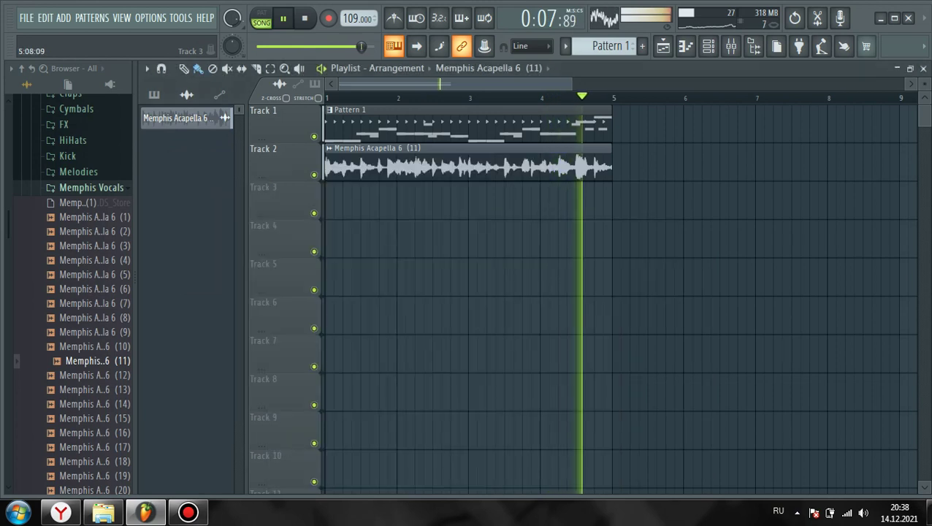
right_click(169, 118)
click(192, 271)
Audition more acapella samples in the Memphis Vocals folder of the sample browser
scroll(81, 292, down, 8)
click(95, 261)
scroll(95, 249, down, 8)
click(95, 232)
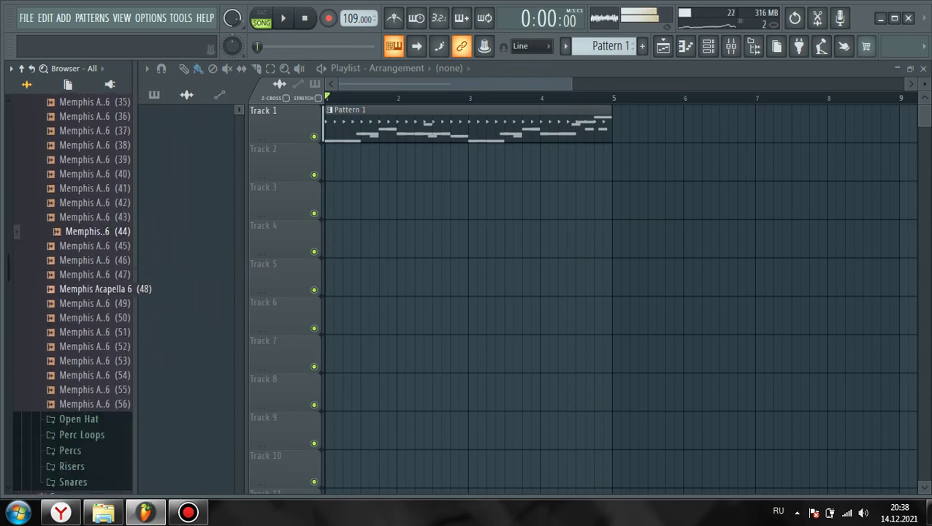
click(95, 346)
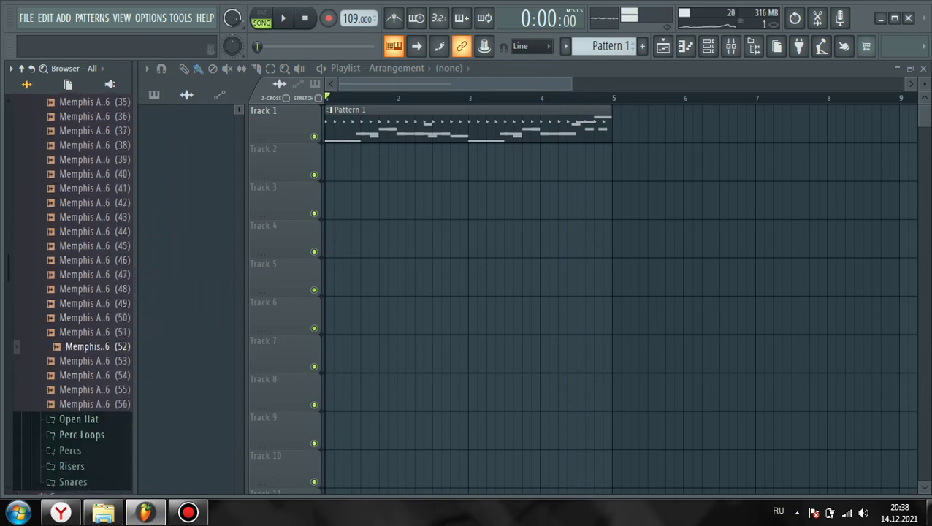
Audition the samples in the Cowbell Loops and Perc Loops folders of the same drum kit
scroll(92, 314, down, 4)
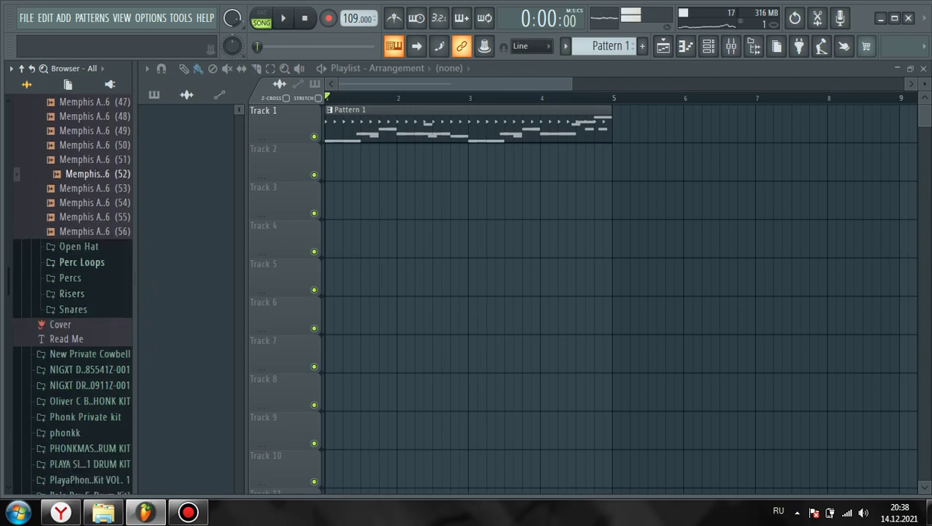
click(82, 263)
click(96, 277)
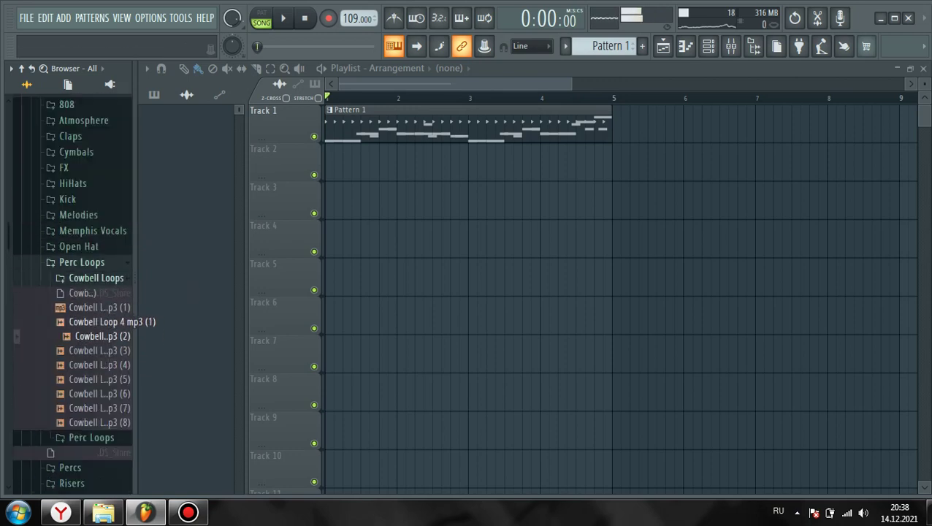
scroll(73, 292, up, 6)
scroll(73, 292, down, 4)
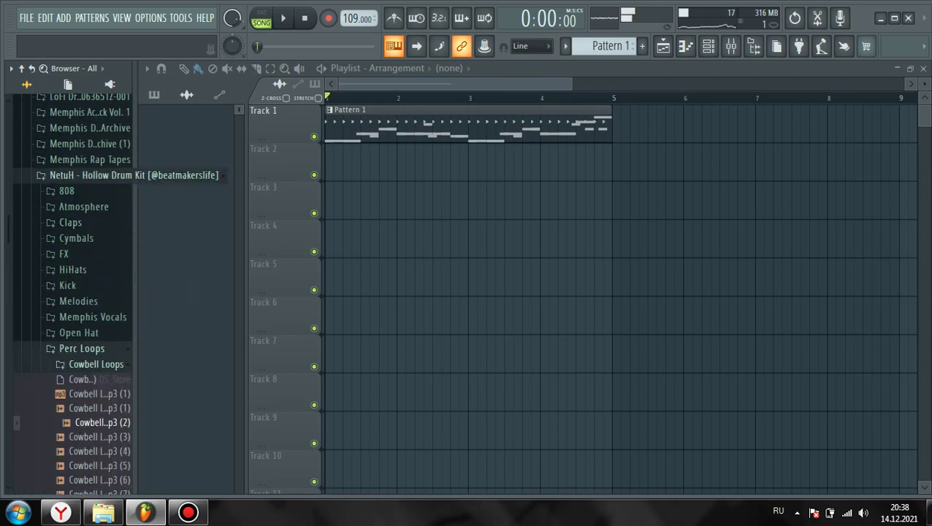
scroll(95, 423, down, 2)
click(95, 307)
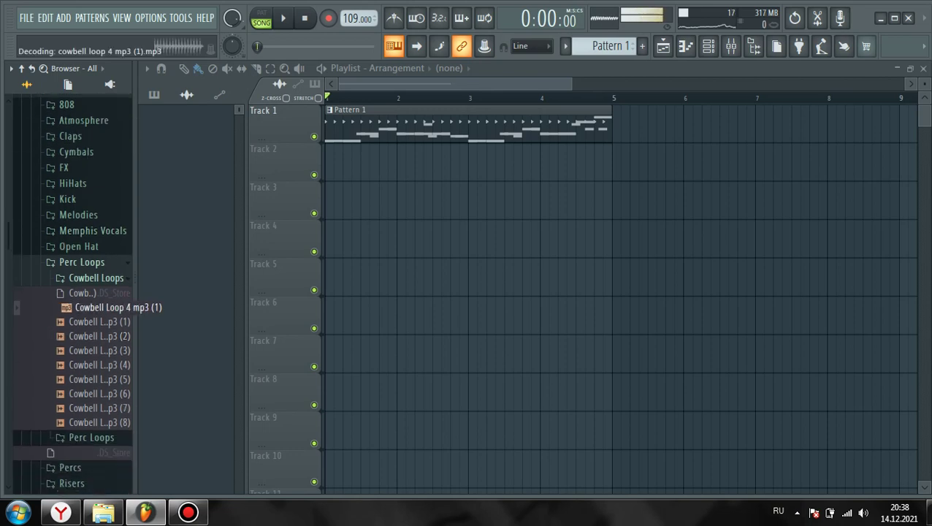
scroll(95, 299, down, 5)
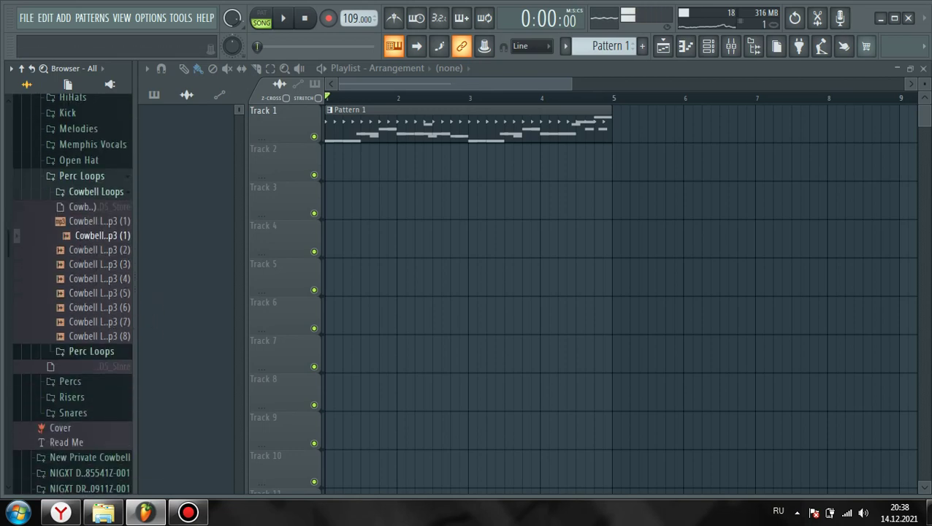
click(91, 351)
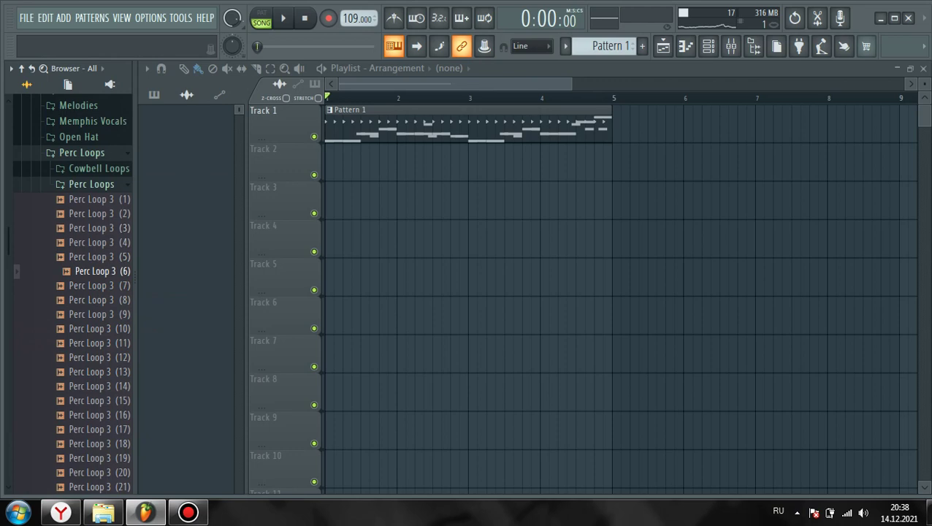
click(99, 169)
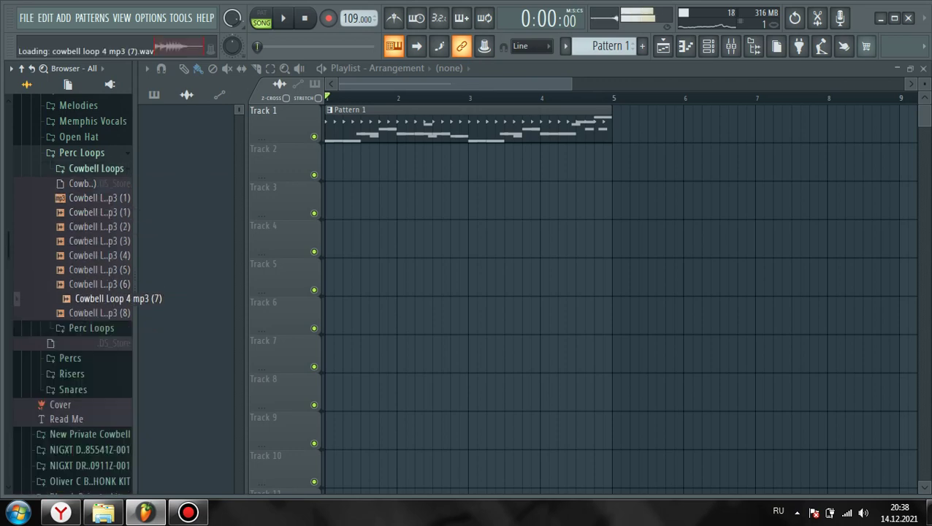
scroll(80, 311, down, 2)
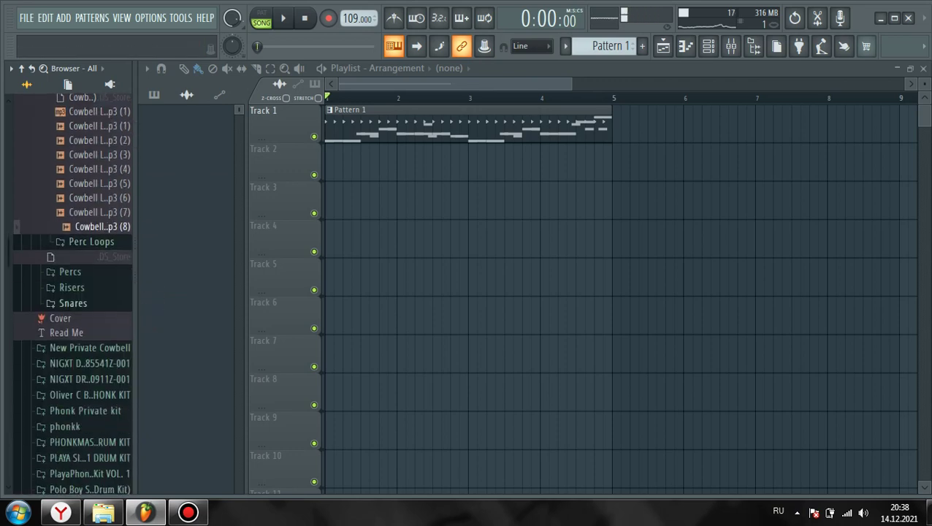
Look through the Snares and New Private Cowbell folders for a sample that suits the beat
click(77, 308)
scroll(87, 304, up, 3)
key(space)
scroll(88, 292, down, 18)
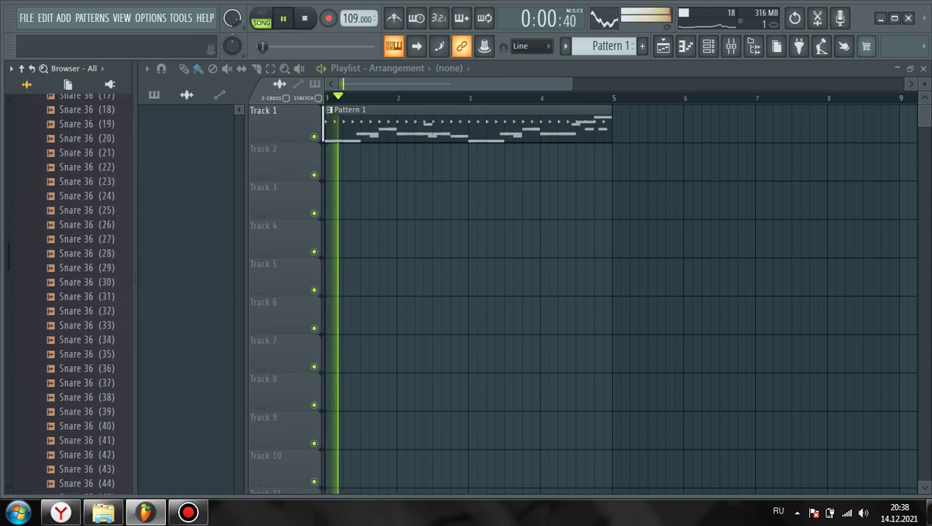
scroll(88, 249, up, 2)
scroll(88, 245, up, 1)
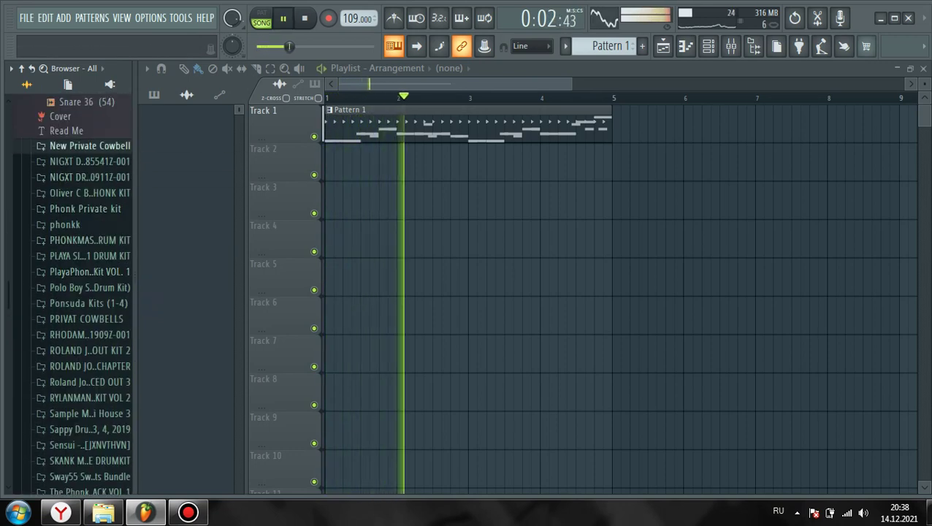
click(88, 146)
key(space)
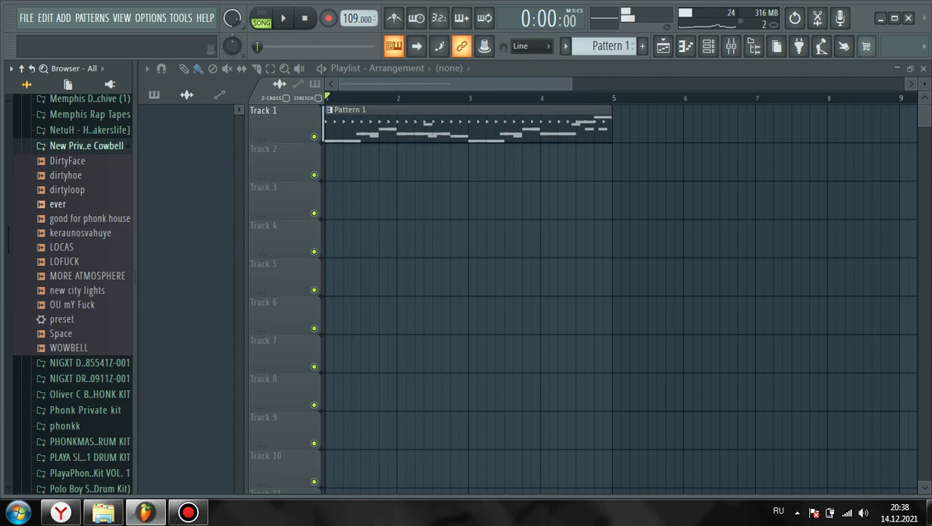
scroll(72, 292, down, 2)
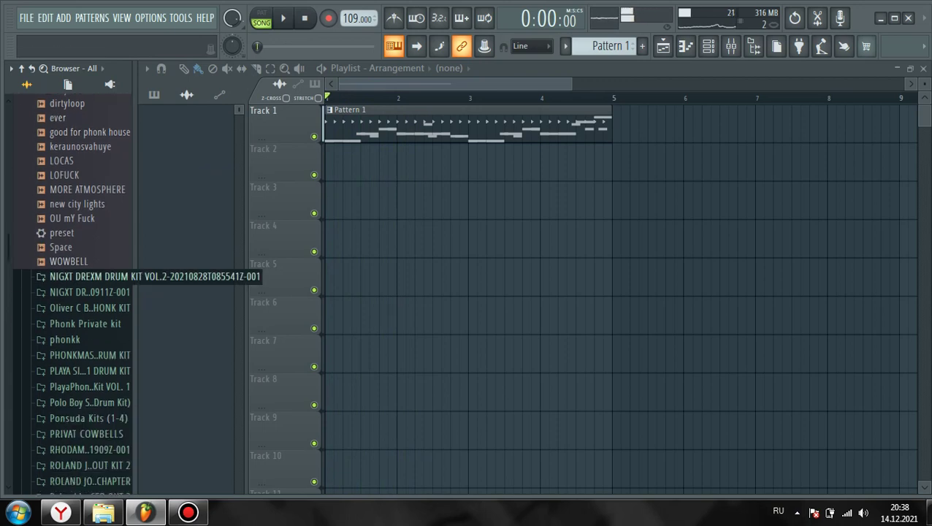
Audition samples in the Memphis, OPEN-HATSSS and PERCCC BELLS folders of the NIGXT DREXM DRUM KIT VOL.2 against the beat
click(89, 277)
click(89, 293)
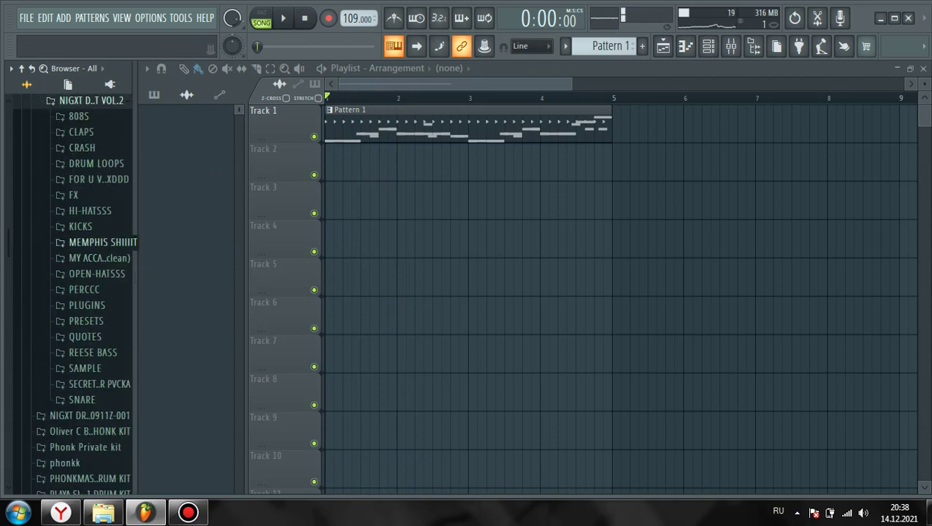
click(117, 245)
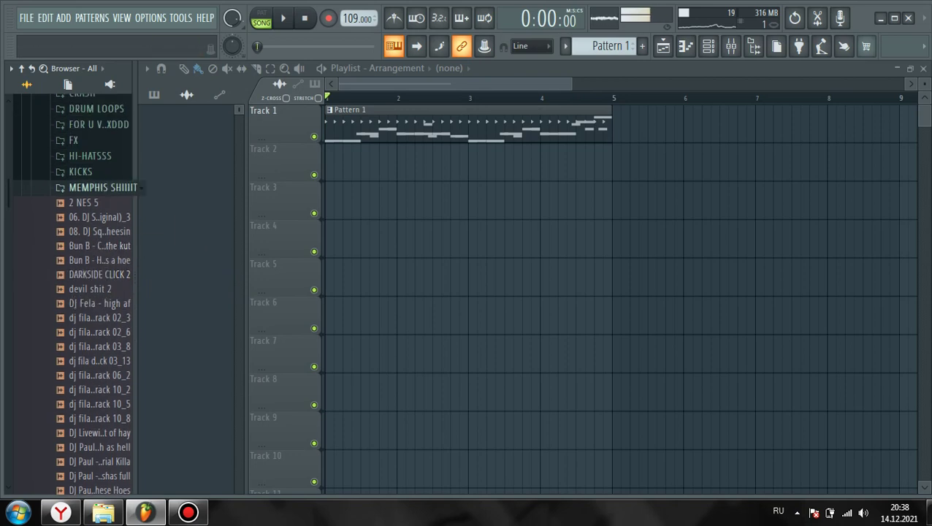
click(103, 187)
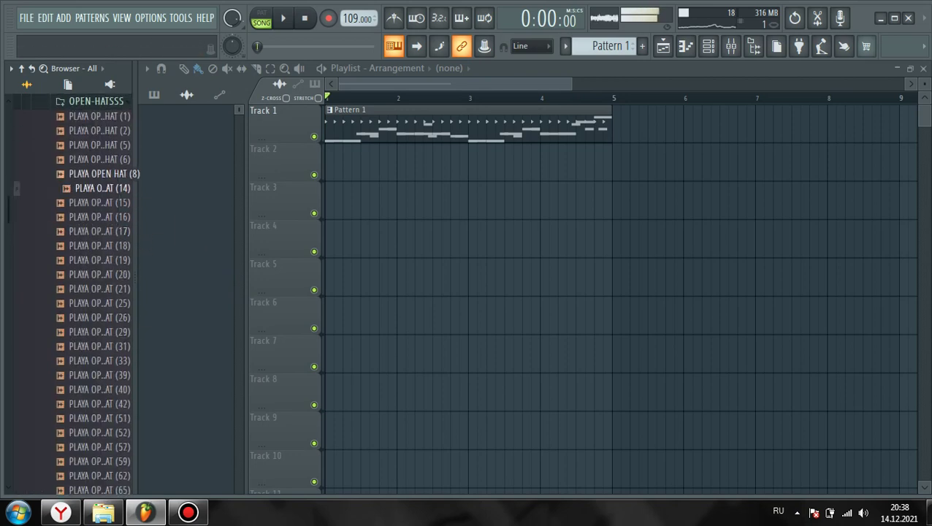
click(96, 101)
key(space)
key(space)
click(88, 117)
click(95, 148)
click(105, 178)
scroll(105, 178, up, 1)
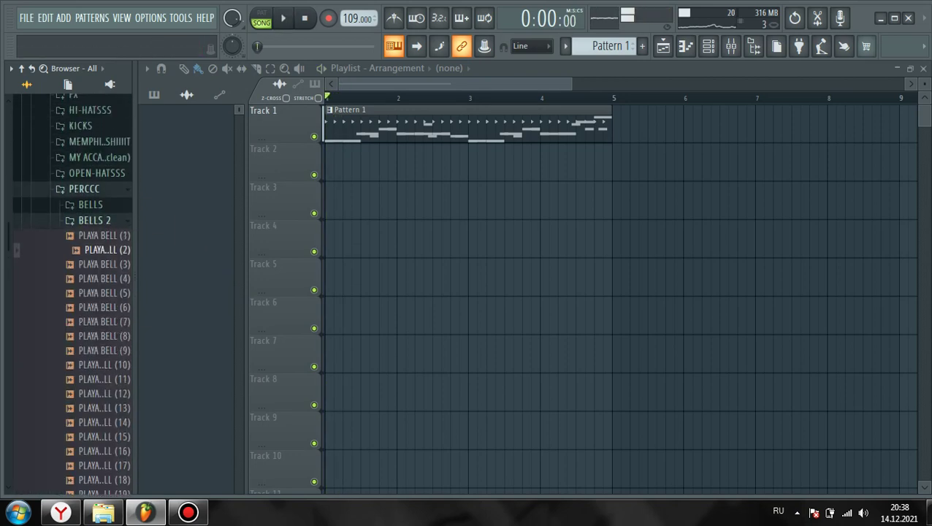
click(95, 235)
key(space)
click(85, 204)
scroll(95, 249, up, 4)
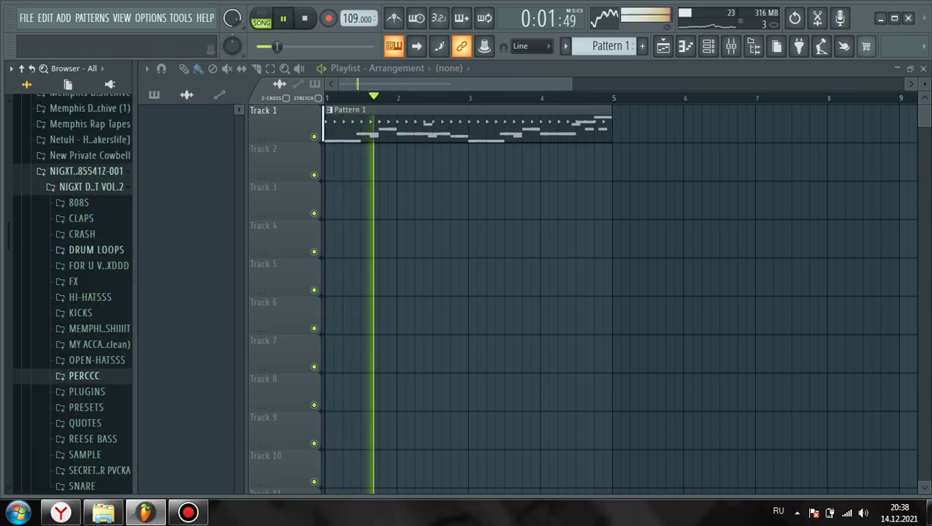
key(space)
Audition the kit's DRUM LOOPS folder and place PLAYA LOOPS (176) on Track 6 at bar 1 of the playlist
click(96, 249)
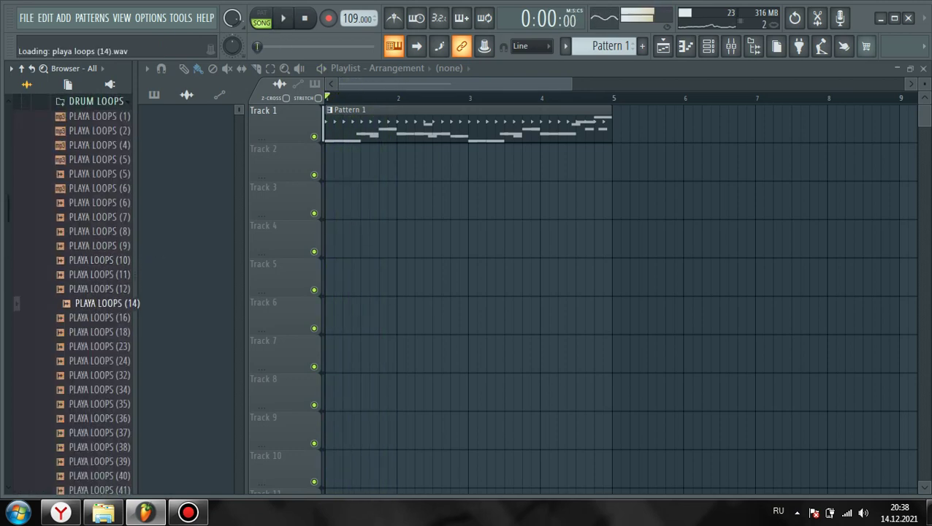
scroll(100, 231, down, 2)
scroll(100, 174, down, 6)
click(100, 232)
scroll(100, 234, down, 2)
click(100, 245)
scroll(100, 246, down, 2)
click(100, 246)
scroll(100, 248, down, 2)
scroll(100, 256, down, 2)
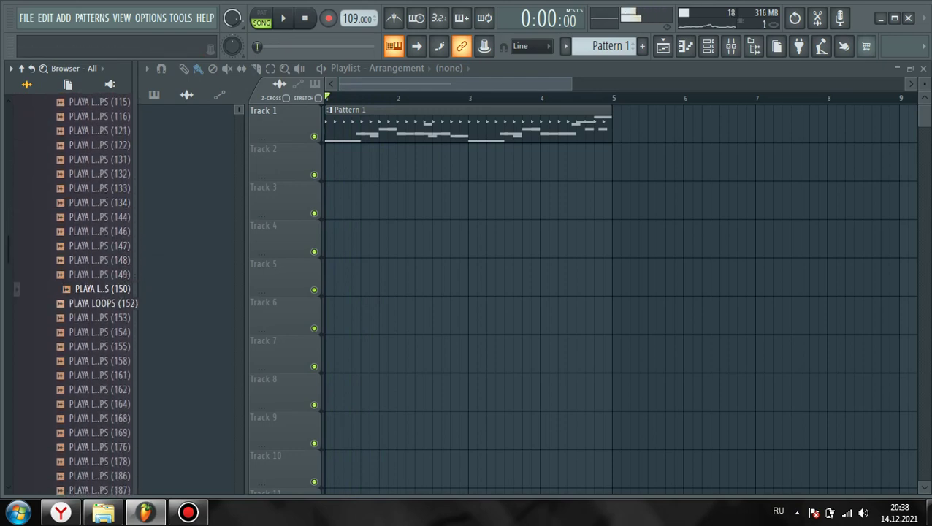
scroll(100, 332, down, 2)
click(100, 260)
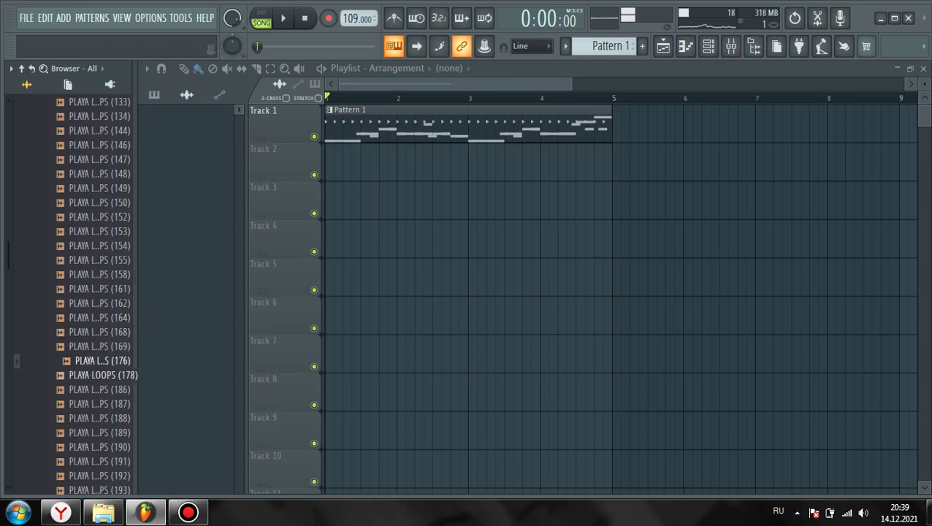
drag(102, 361, 359, 322)
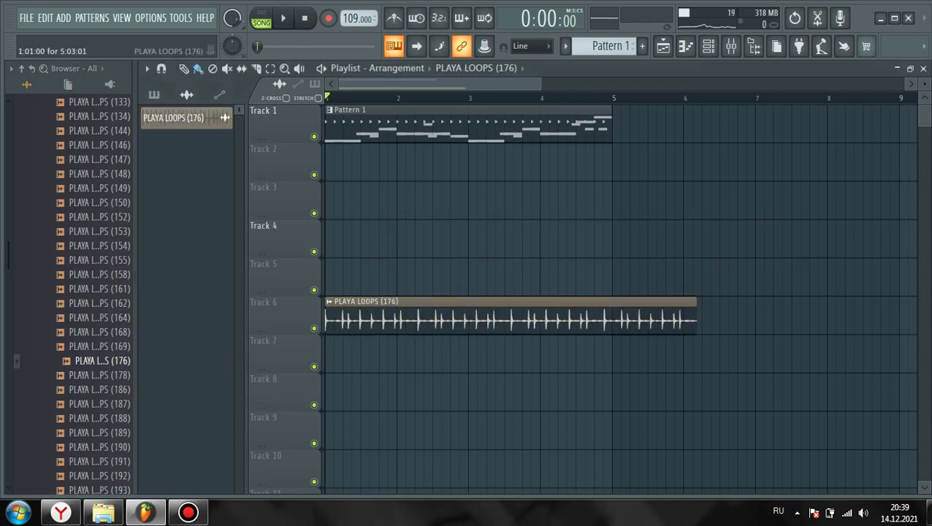
Time-stretch the PLAYA LOOPS (176) clip to match the four-bar length of Pattern 1 and play the song
double_click(458, 299)
drag(387, 133, 410, 265)
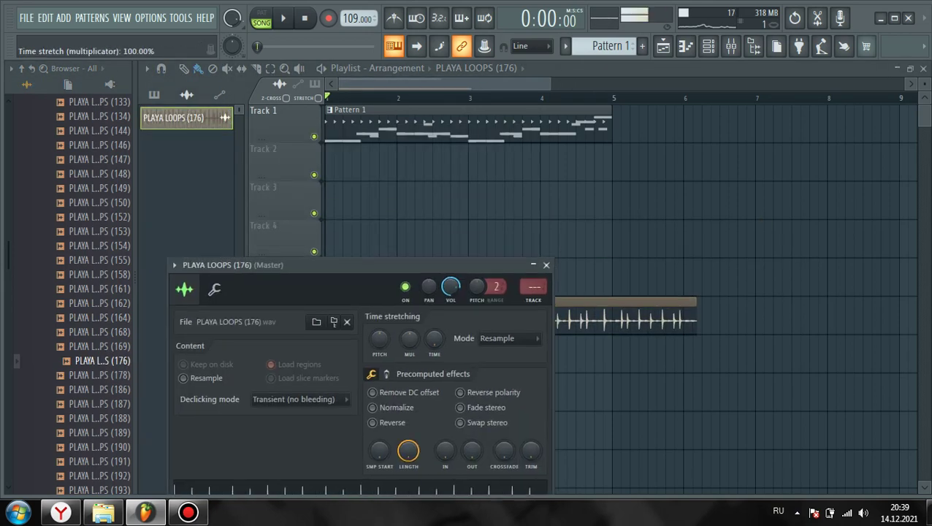
drag(434, 338, 434, 333)
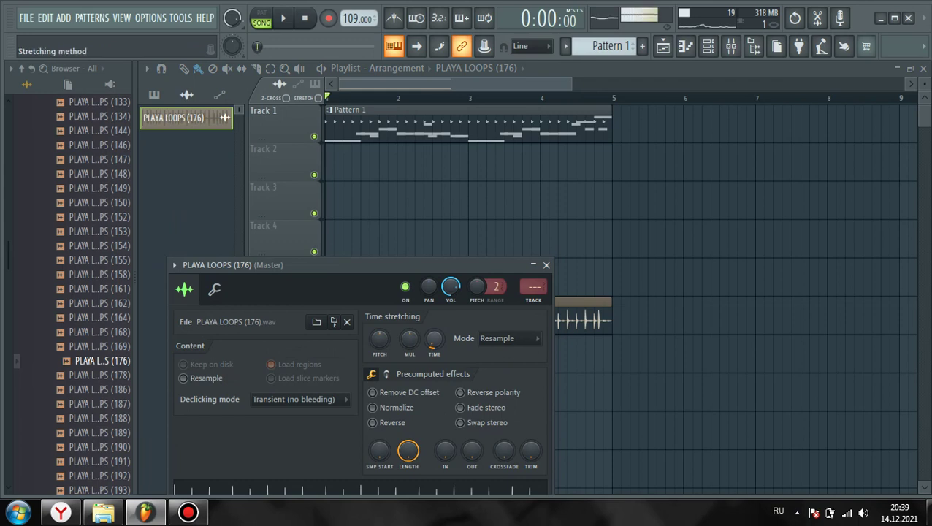
key(Escape)
key(space)
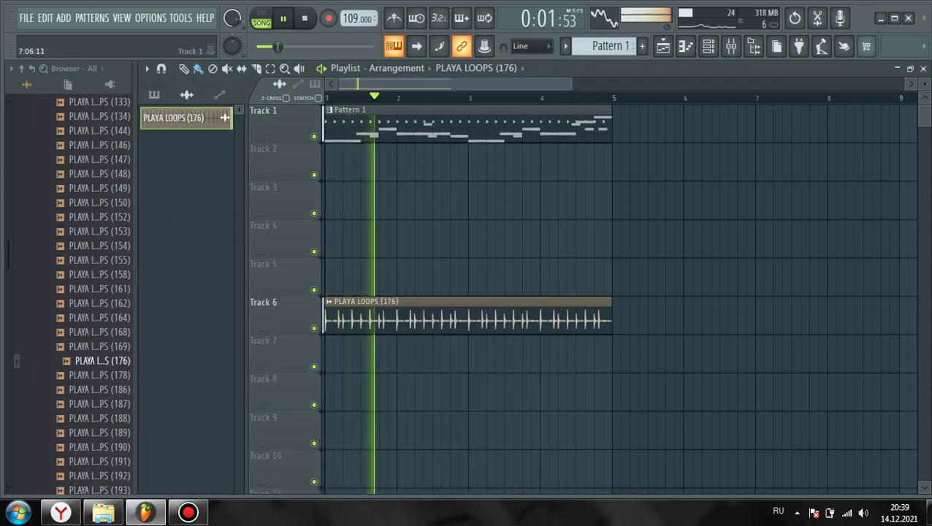
Load Fruity parametric EQ 2 in slot 3 of the PLAYA LOOPS (176) mixer track and shape its curve to cut the lows and highs
click(731, 46)
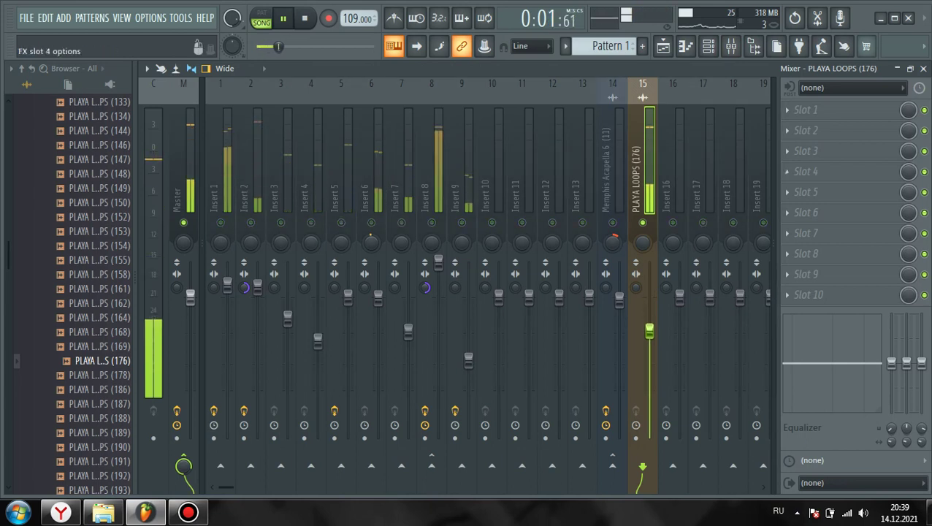
click(804, 151)
click(624, 129)
drag(283, 337, 296, 339)
drag(336, 279, 341, 298)
drag(427, 279, 447, 323)
Compare the drum loop soloed and in the full mix, and lower its mixer track volume to 69% (-7.6 dB)
right_click(673, 223)
right_click(643, 222)
right_click(643, 223)
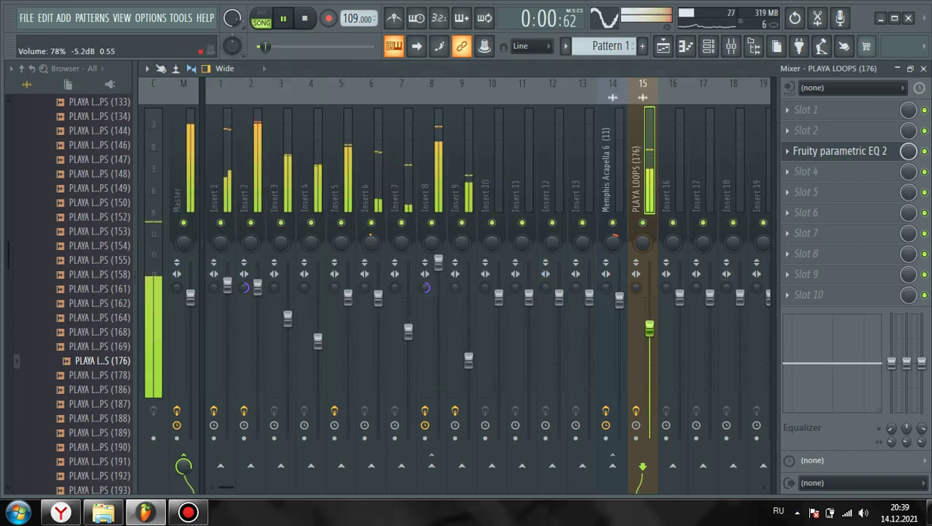
drag(650, 328, 650, 337)
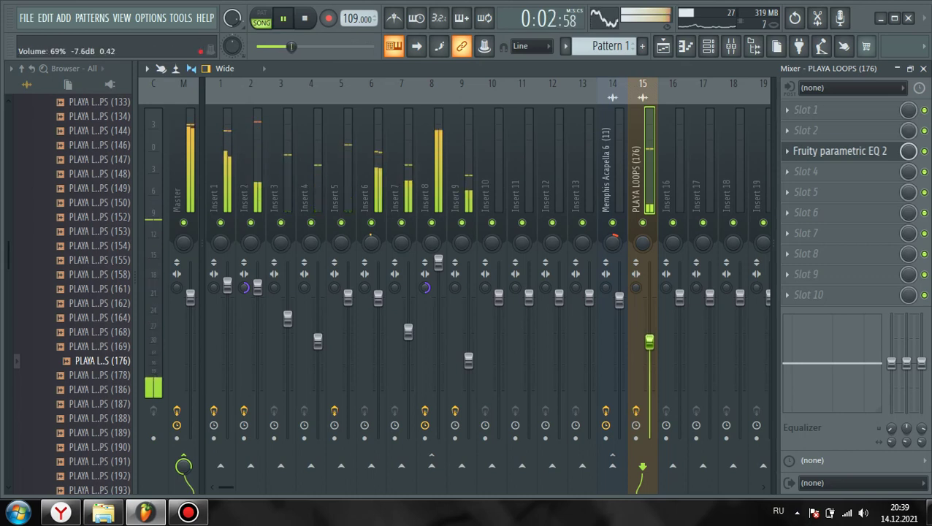
Set band 5 of the drum loop's EQ to -2.0 dB at 2275 Hz and compare the loop soloed and in the full mix
click(840, 151)
mouse_move(388, 284)
mouse_down()
mouse_move(328, 287)
mouse_move(377, 277)
mouse_move(386, 285)
mouse_up()
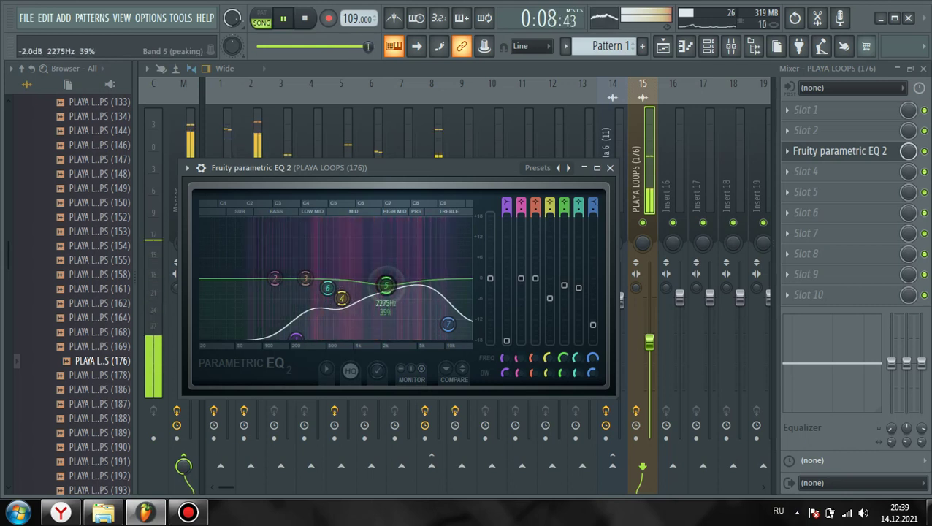
click(611, 168)
right_click(643, 223)
right_click(643, 223)
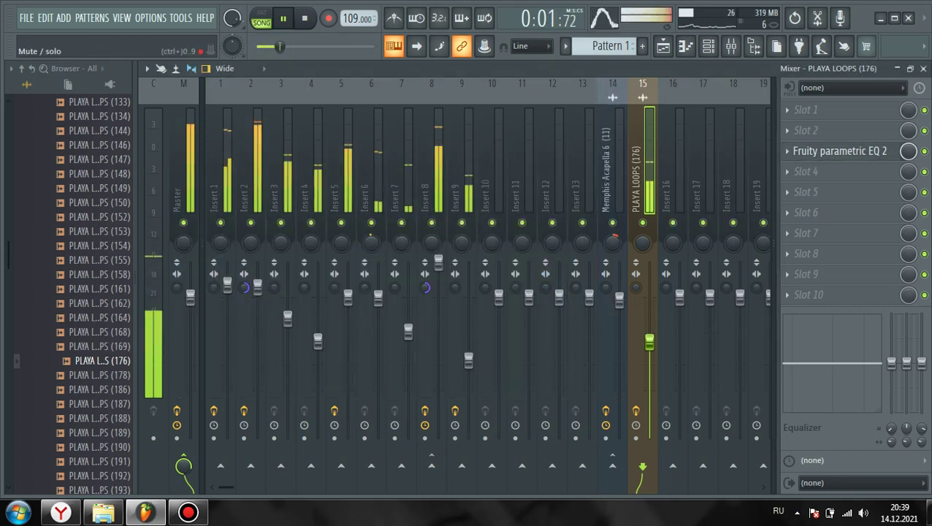
Audition further PLAYA LOOPS samples and place PLAYA LOOPS (256) at the start of Track 7
key(F5)
key(space)
scroll(102, 395, down, 4)
click(103, 288)
scroll(99, 244, down, 6)
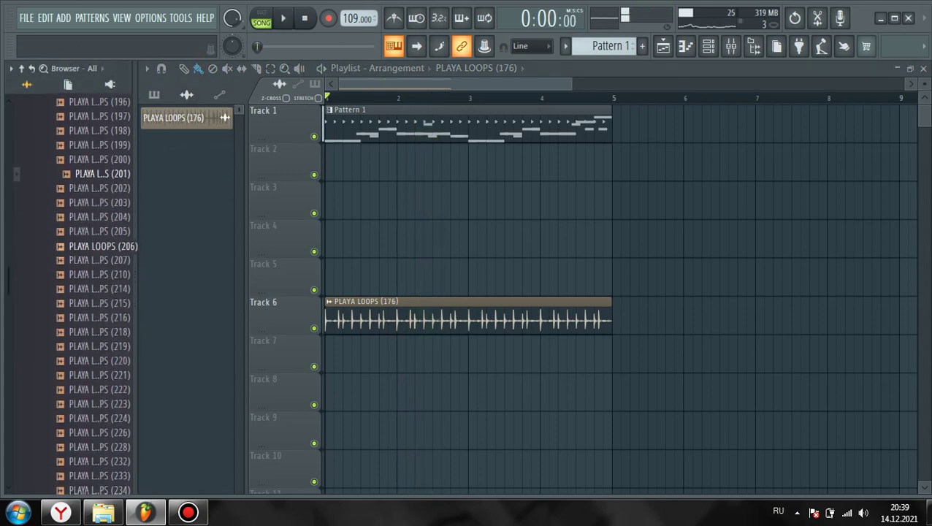
scroll(102, 231, down, 4)
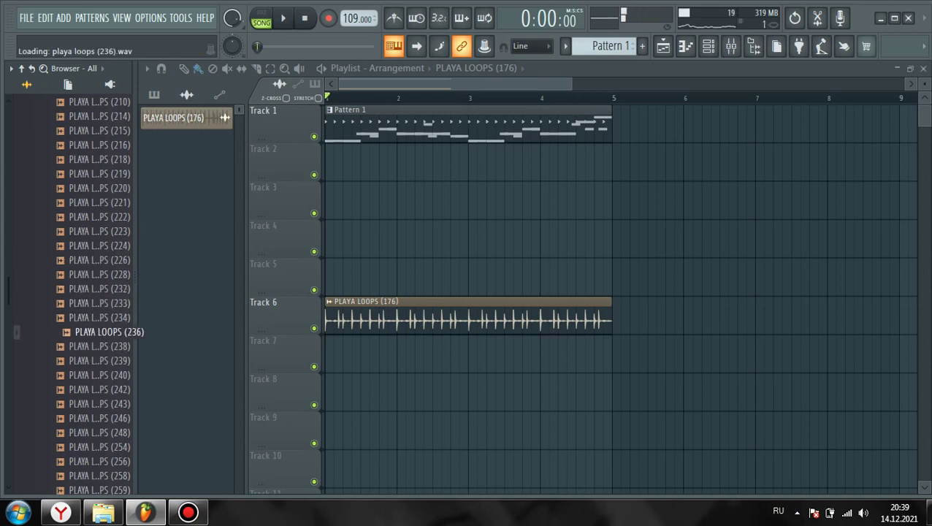
scroll(103, 332, down, 2)
click(102, 260)
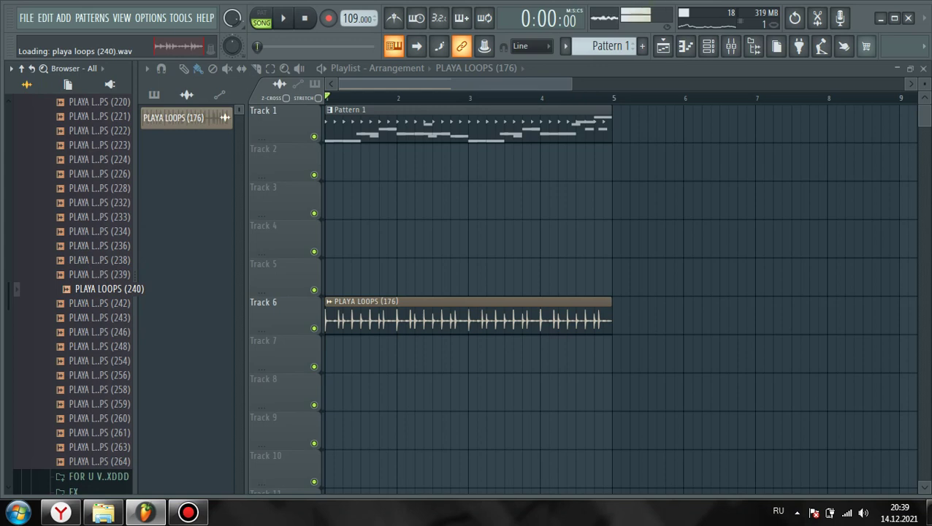
scroll(110, 361, down, 2)
click(102, 289)
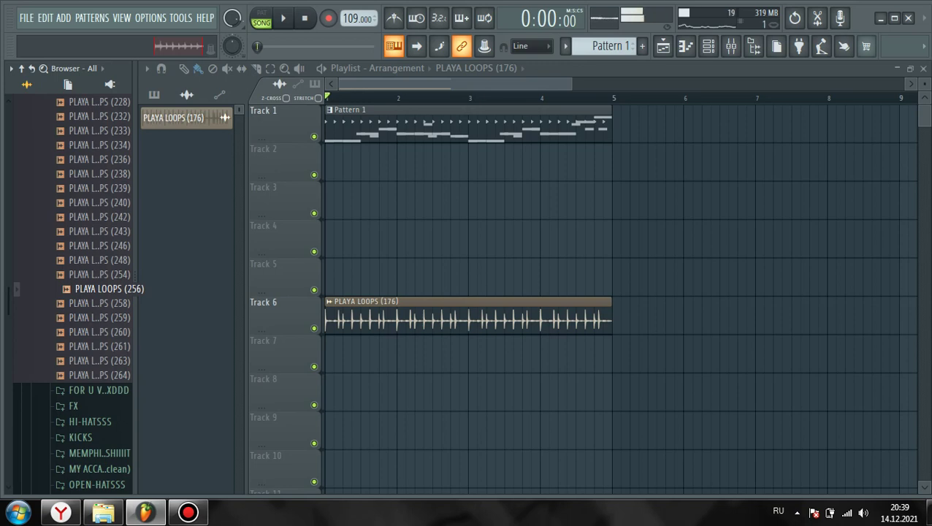
drag(242, 366, 365, 361)
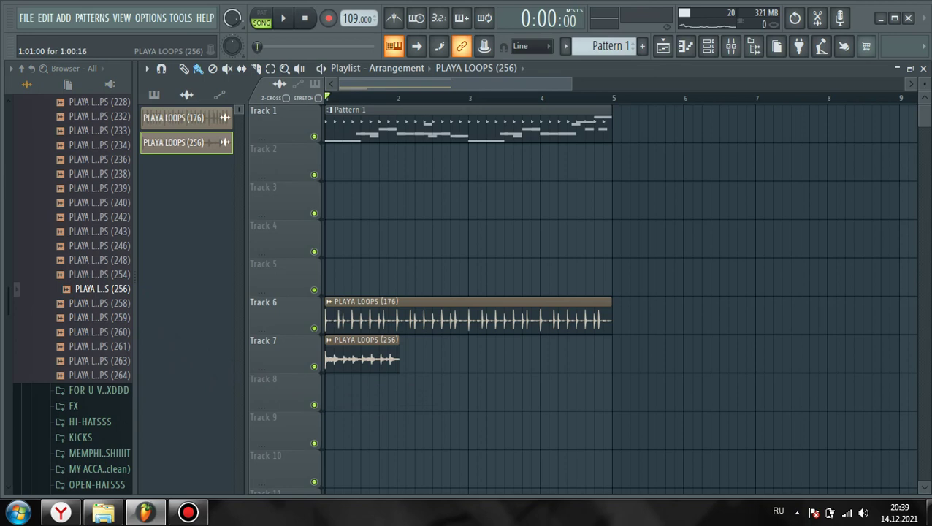
Time-stretch the PLAYA LOOPS (256) clip to exactly one bar (1:00:00) and check it during song playback
double_click(363, 358)
drag(378, 150, 346, 400)
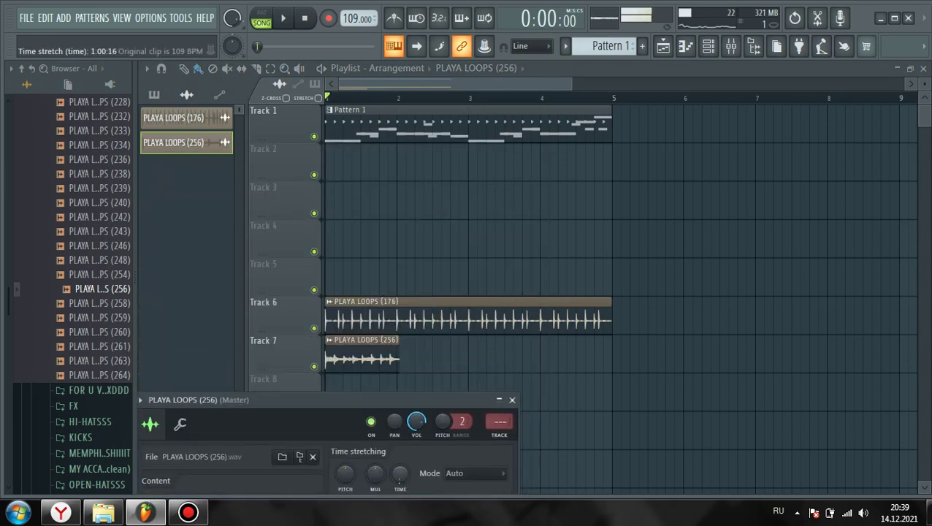
drag(399, 473, 399, 456)
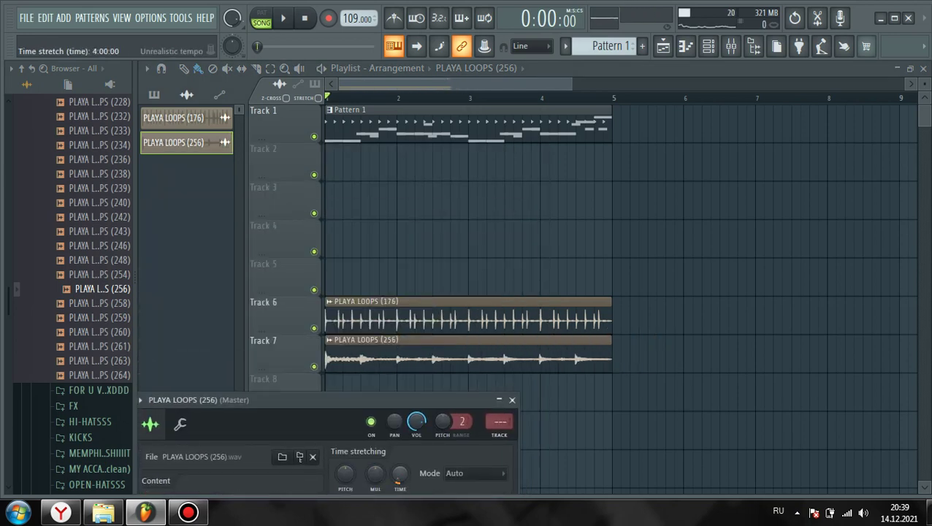
key(space)
drag(399, 474, 400, 491)
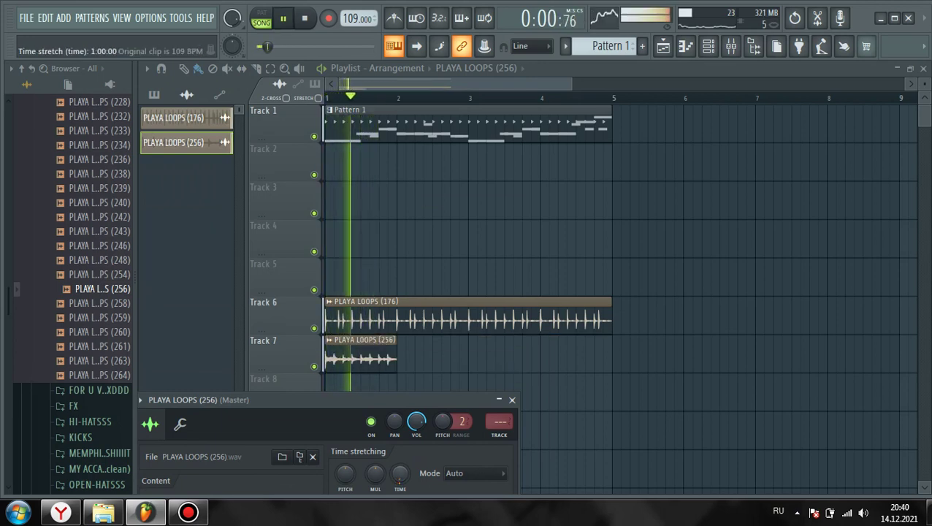
key(space)
Fill Track 7 with one-bar PLAYA LOOPS (256) clips to match the four bars of Pattern 1 and play the song
drag(414, 354, 488, 354)
right_click(446, 355)
right_click(496, 354)
drag(372, 356, 559, 358)
key(space)
Route PLAYA LOOPS (256) to mixer track 16, solo it and lower its volume
key(F9)
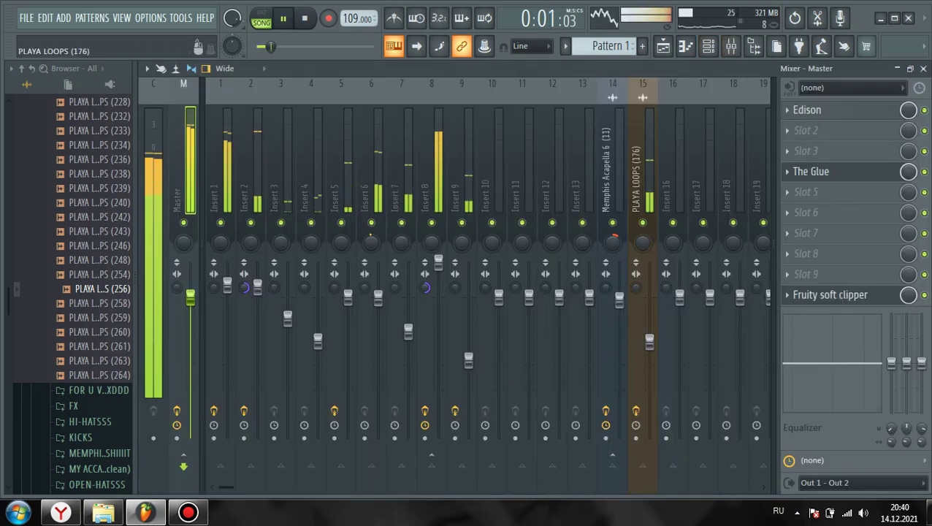
key(space)
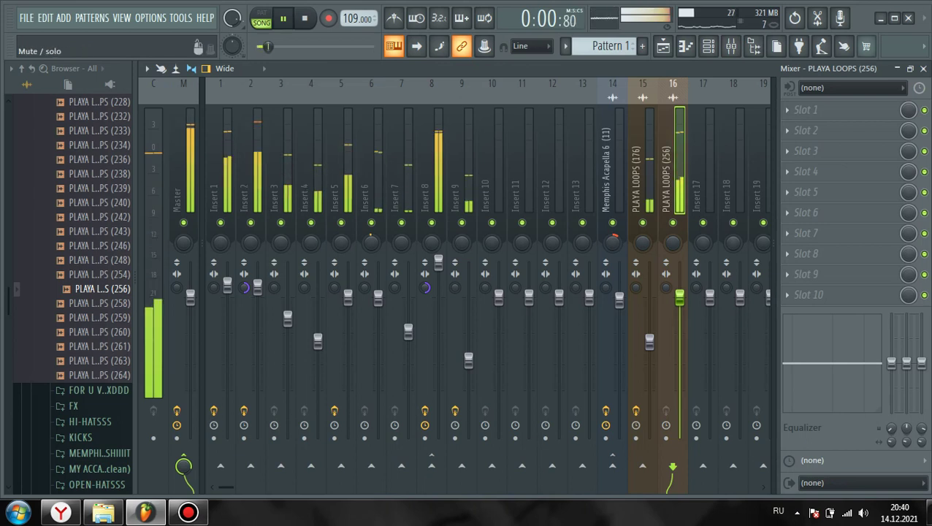
right_click(673, 223)
drag(680, 298, 680, 336)
Add Fruity Parametric EQ 2 in slot 3 of the PLAYA LOOPS (256) track, cutting lows and highs with a deep band 5 notch, and unsolo it
click(805, 151)
click(621, 130)
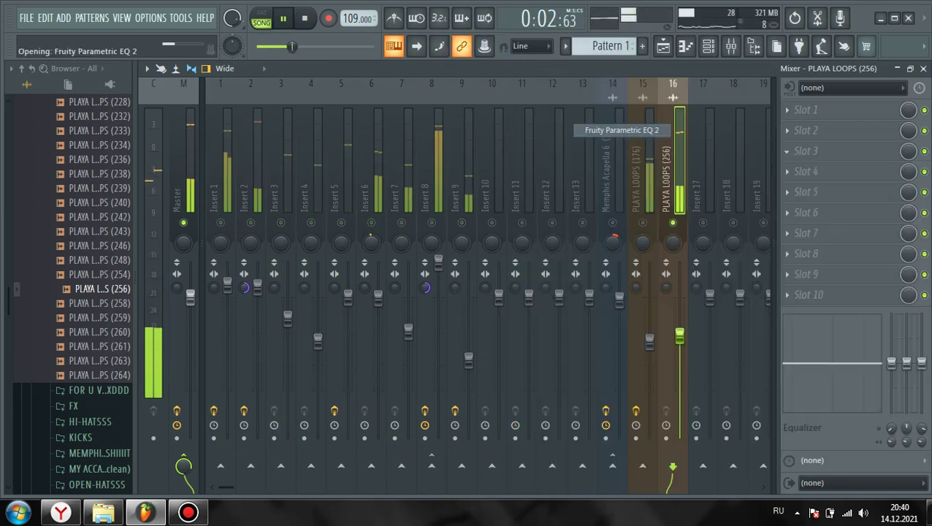
drag(317, 374, 356, 374)
drag(463, 315, 483, 374)
drag(402, 314, 407, 371)
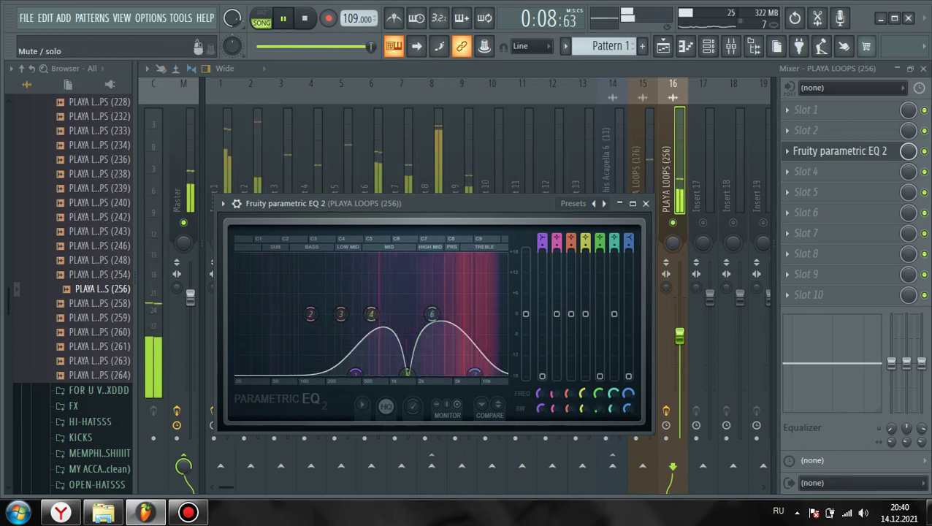
right_click(673, 222)
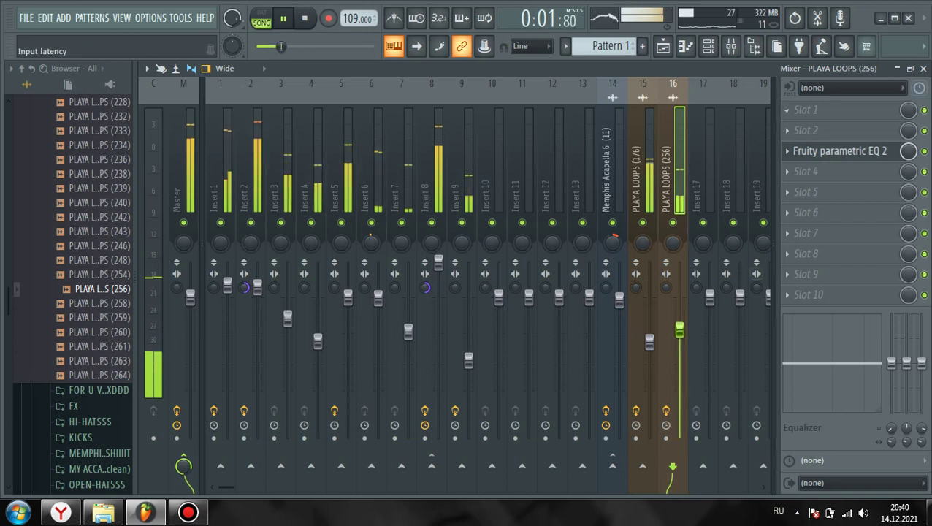
click(924, 69)
click(635, 204)
Add a second Fruity Parametric EQ 2 in slot 5 of the PLAYA LOOPS (176) track, with deep notches on band 5 and band 3 (-18.0 dB, 521 Hz)
click(730, 46)
click(643, 172)
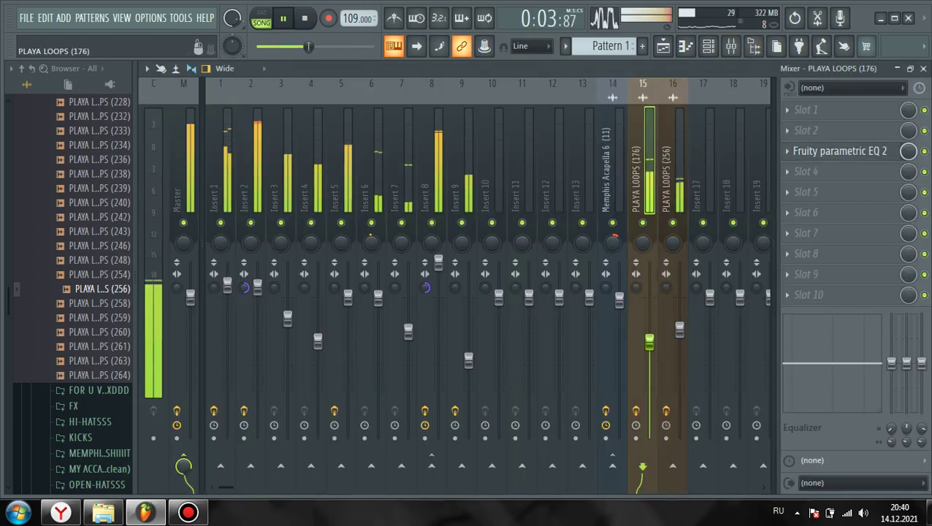
click(806, 171)
click(621, 130)
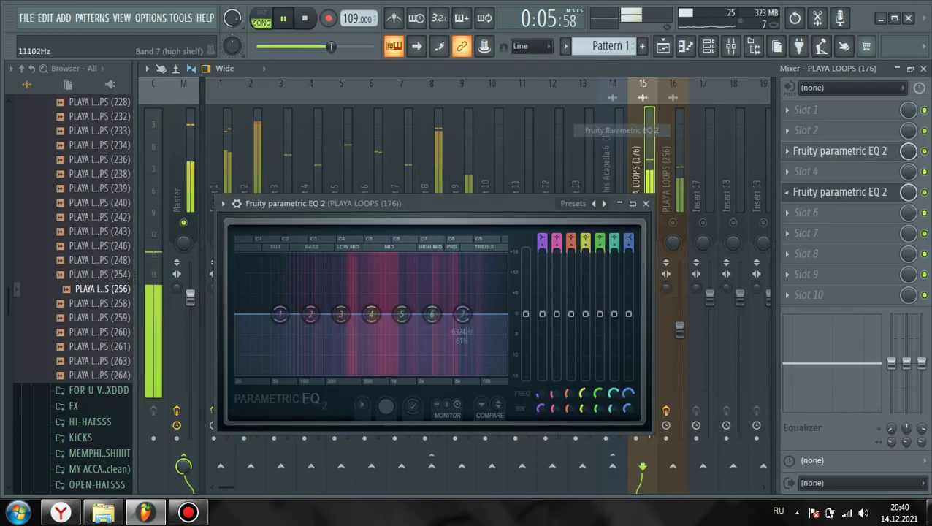
drag(401, 314, 414, 371)
drag(341, 314, 363, 373)
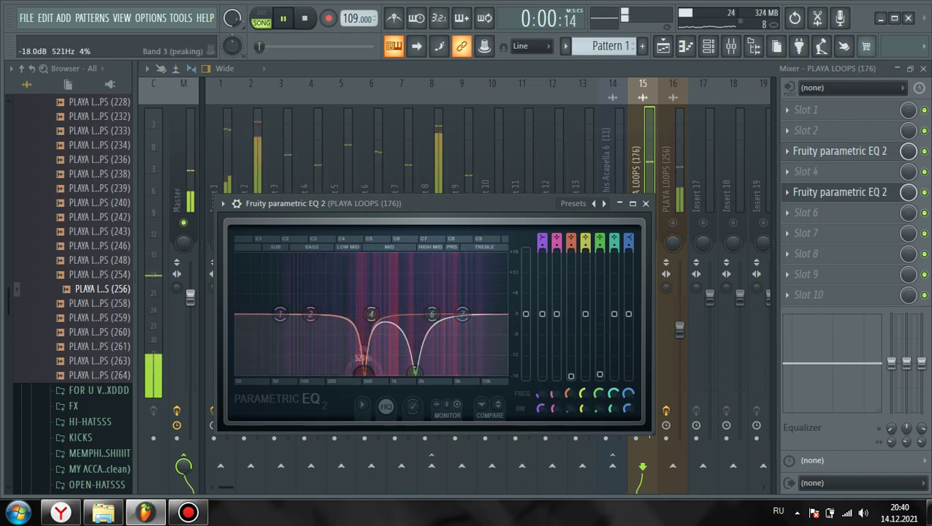
Slightly raise the PLAYA LOOPS (176) and (256) mixer volumes in the full mix, close the mixer and EQ windows, and stop playback
click(614, 146)
drag(649, 342, 679, 322)
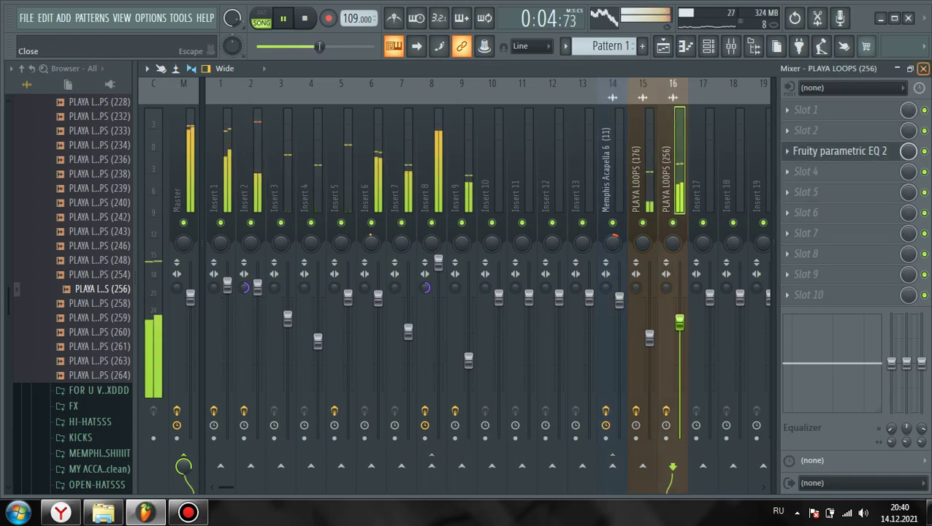
click(924, 68)
click(646, 204)
scroll(95, 187, down, 2)
key(space)
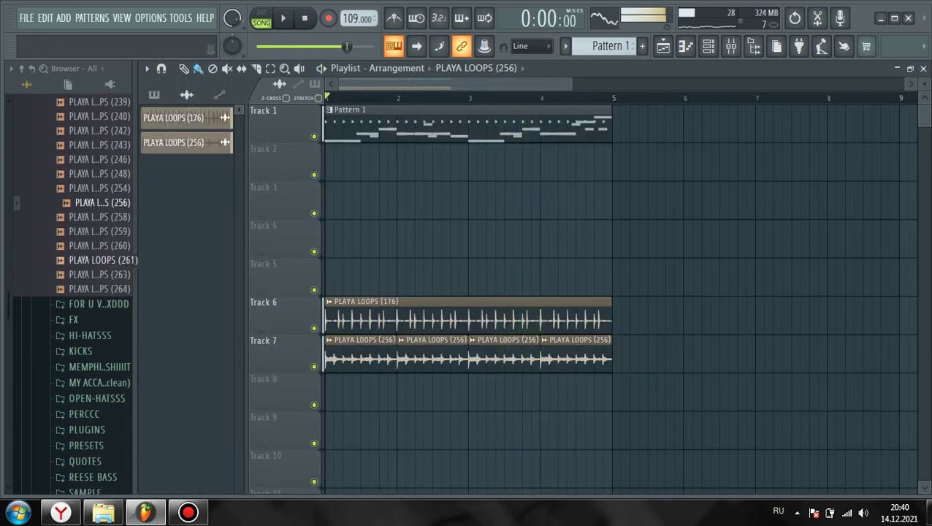
Audition the last PLAYA LOOPS samples up to (264) and the PLAYA SNARE samples in the SNARE folder
click(102, 247)
key(Down)
key(Down)
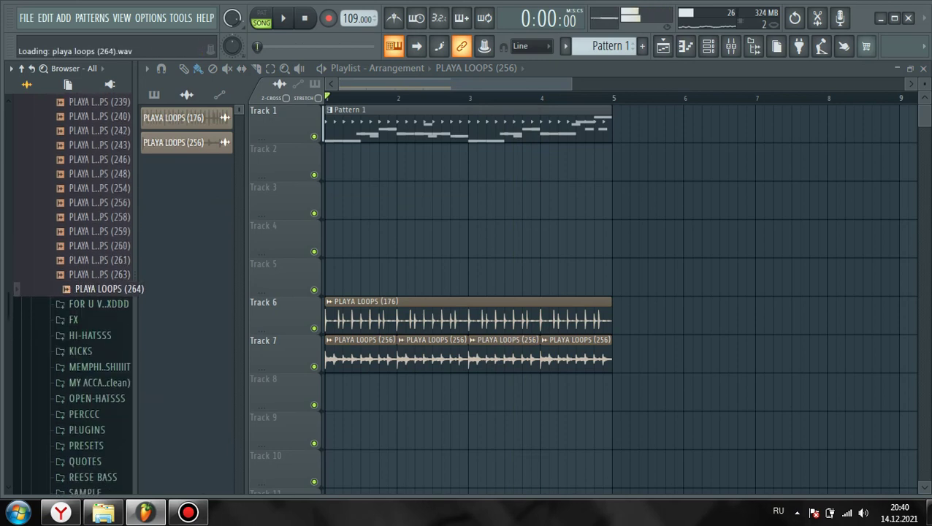
scroll(140, 275, down, 8)
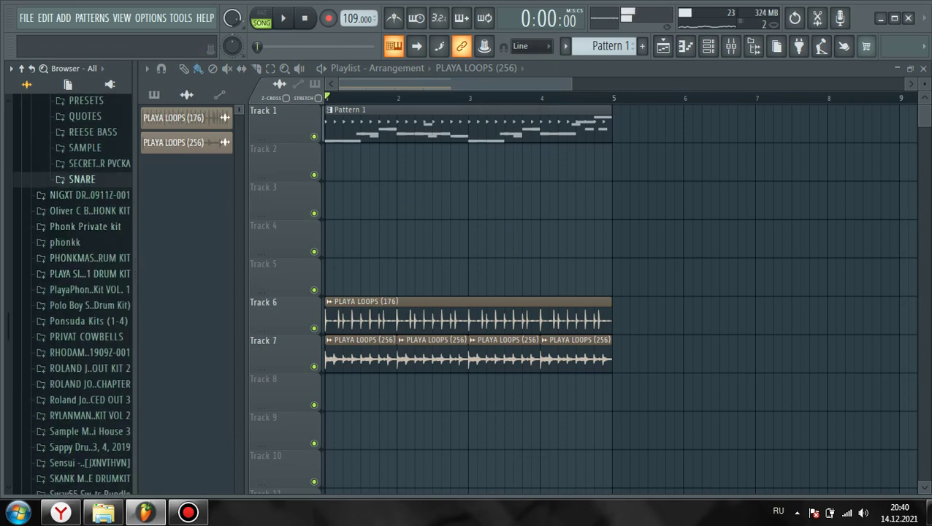
click(83, 181)
click(102, 189)
scroll(103, 219, down, 7)
click(102, 246)
scroll(102, 246, down, 5)
click(103, 237)
scroll(102, 238, down, 7)
click(102, 146)
scroll(102, 147, down, 6)
click(102, 266)
scroll(102, 267, down, 5)
click(102, 226)
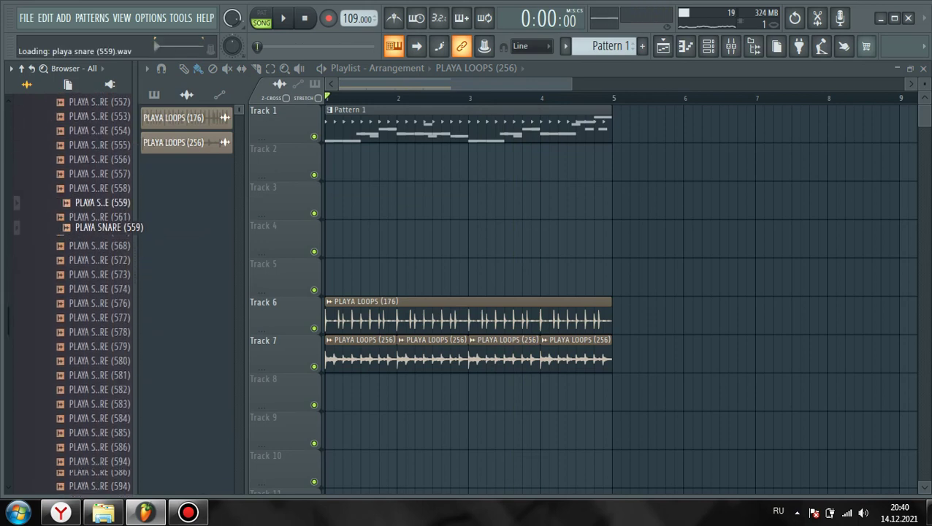
scroll(102, 227, down, 5)
click(103, 293)
scroll(102, 315, down, 6)
scroll(102, 203, up, 4)
Browse the NIGXT DREXM DRUMKIT VOL.1 folders, checking the dialogue samples and opening the loop folder
click(103, 202)
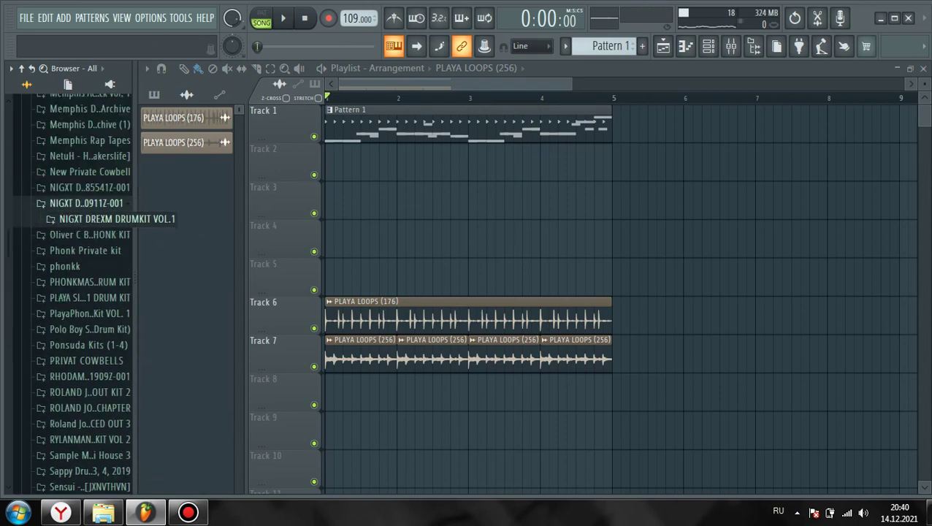
click(102, 218)
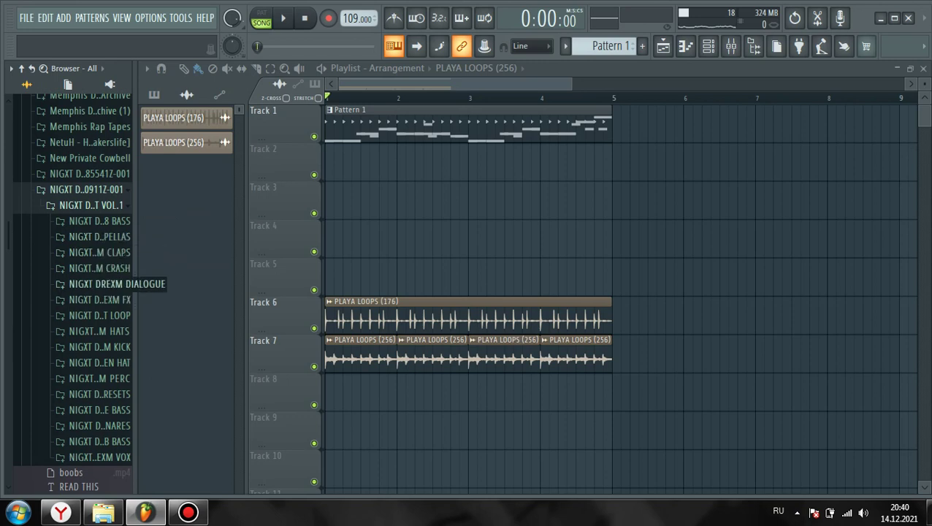
click(103, 284)
scroll(103, 287, down, 4)
click(102, 256)
scroll(102, 248, up, 2)
click(102, 188)
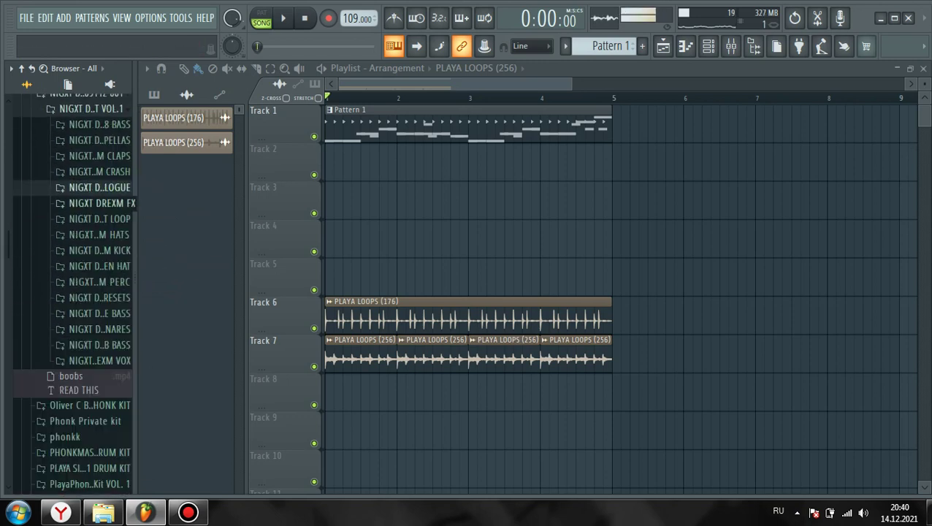
click(102, 218)
click(103, 267)
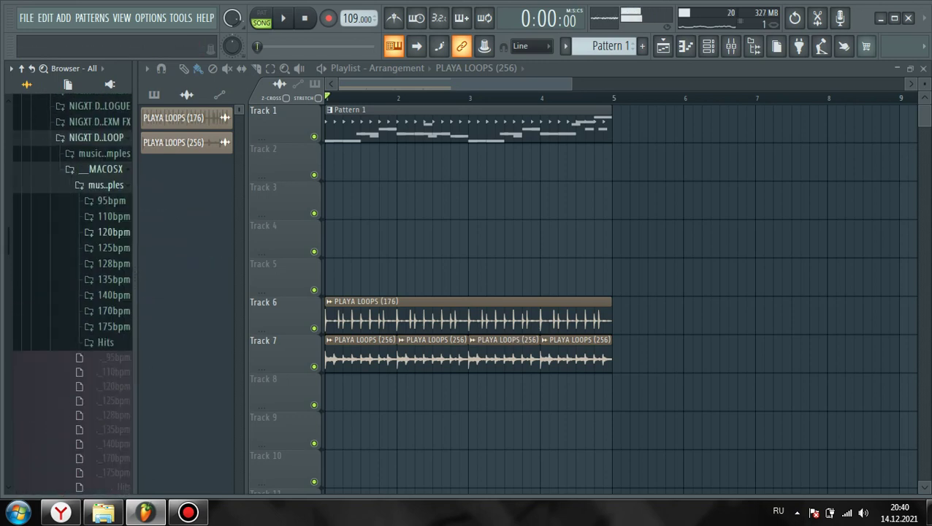
Audition the UHH_AcoustiHat loops in the drum kit's 110bpm folder
click(102, 153)
click(102, 185)
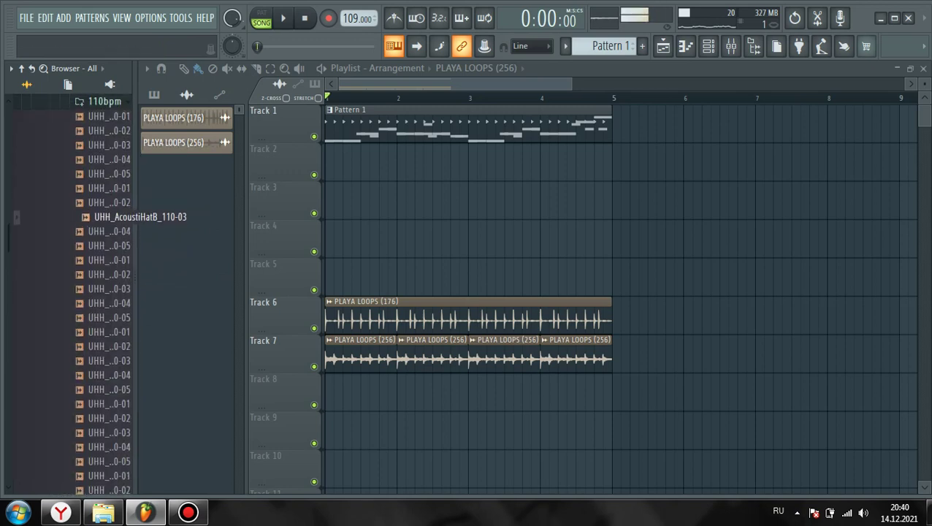
scroll(416, 278, down, 3)
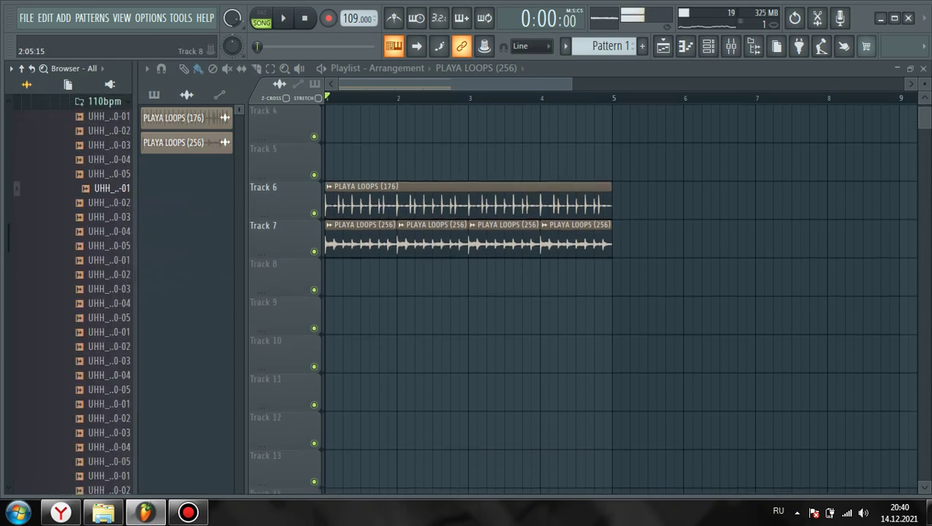
click(110, 130)
scroll(109, 194, down, 2)
scroll(109, 256, up, 2)
click(110, 289)
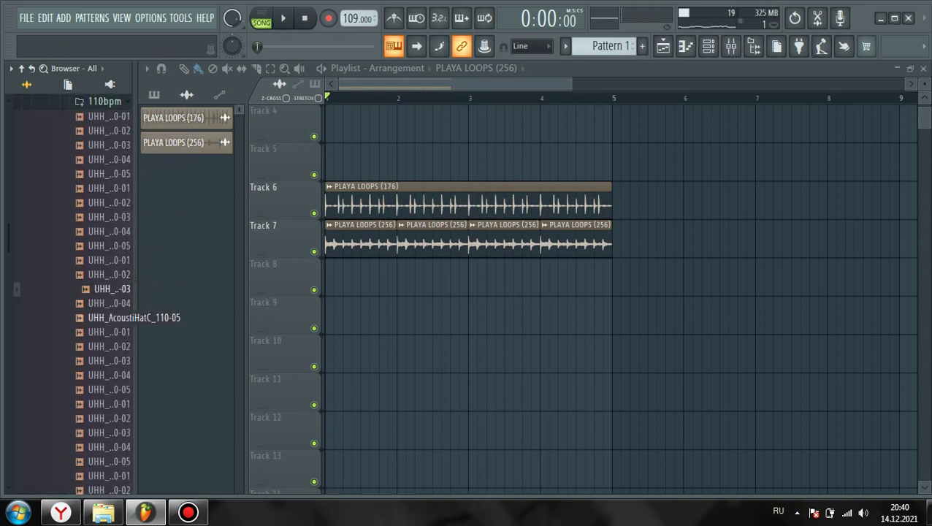
scroll(73, 292, up, 2)
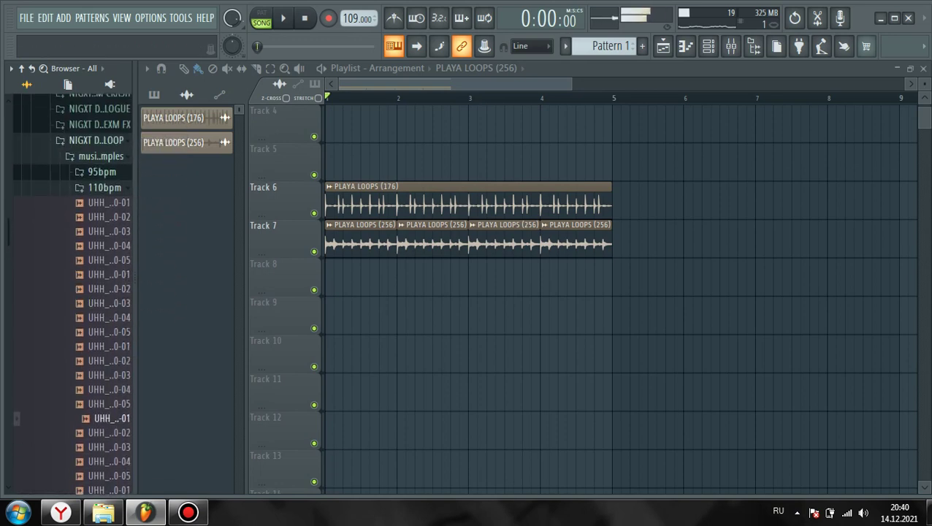
Audition hat loops in the 95bpm and 125bpm folders and place UHH_AcoustiHatB_125-01 as a one-bar clip at the start of Track 9
click(102, 172)
click(110, 231)
scroll(109, 286, down, 2)
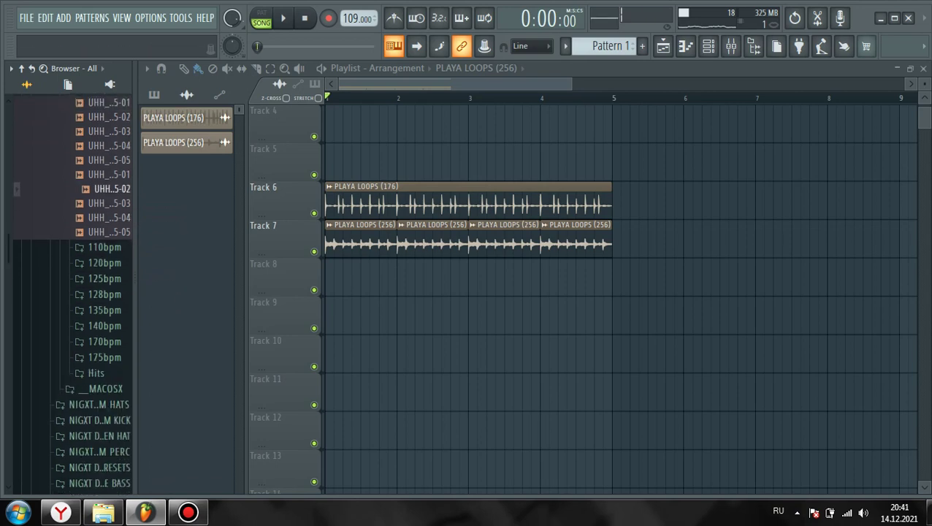
click(106, 283)
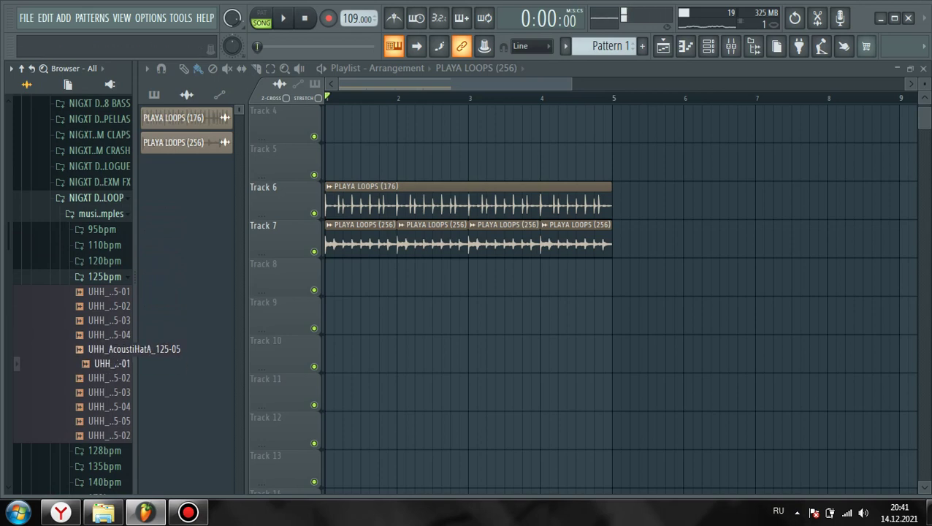
drag(109, 363, 329, 336)
double_click(344, 320)
drag(365, 168, 304, 380)
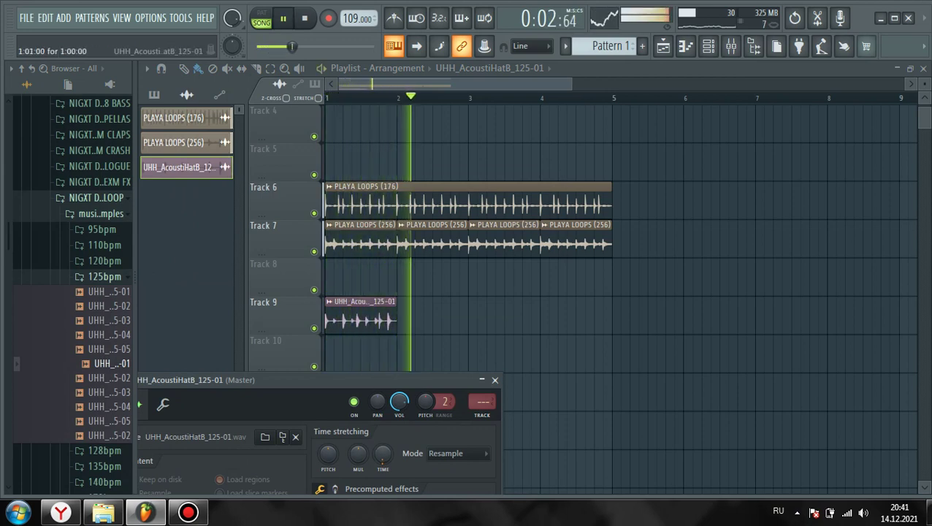
Duplicate the UHH_AcoustiHatB_125-01 clip three times along Track 9 to fill four bars and play the song
key(space)
click(410, 321)
ctrl+click(365, 320)
key(ctrl+b)
key(ctrl+b)
key(ctrl+b)
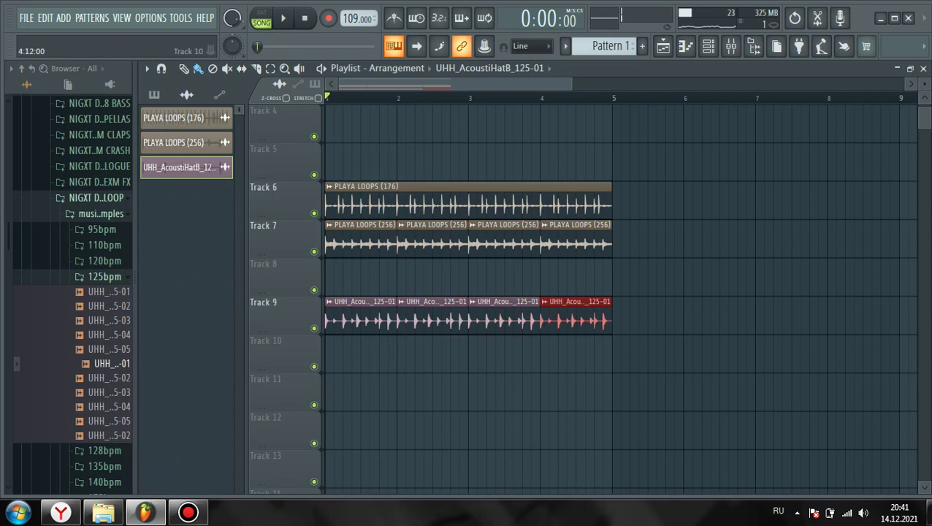
key(space)
ctrl+click(577, 320)
Route the UHH_AcoustiHatB_125-01 channel to mixer track 17 and solo it
key(F9)
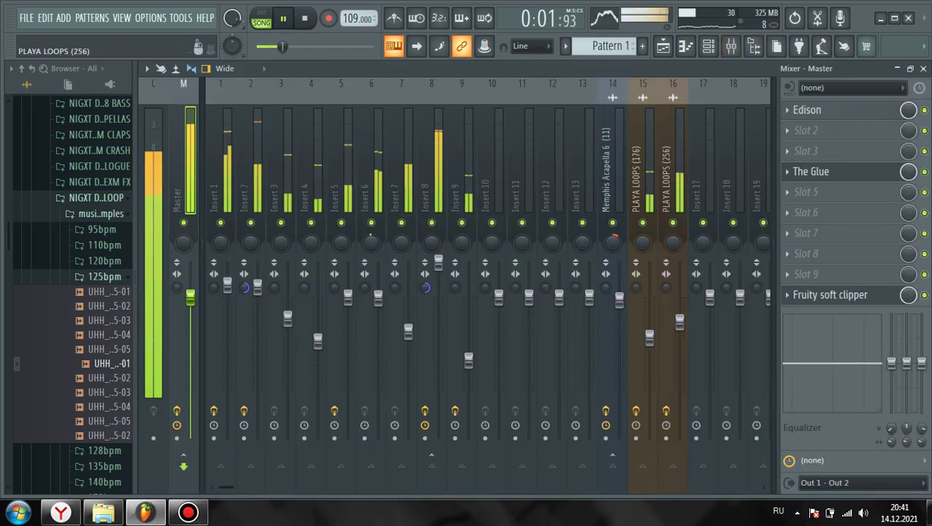
click(698, 191)
key(ctrl+l)
right_click(703, 223)
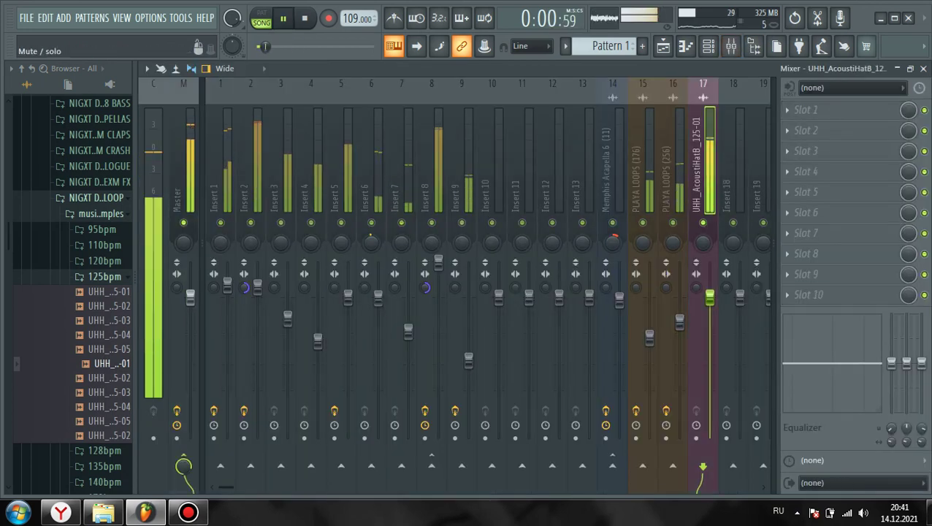
Add Fruity parametric EQ 2 to slot 1 of mixer track 17, cutting the lows, dipping band 6 near 5 kHz and lowering the treble
click(787, 111)
mouse_move(798, 127)
click(621, 130)
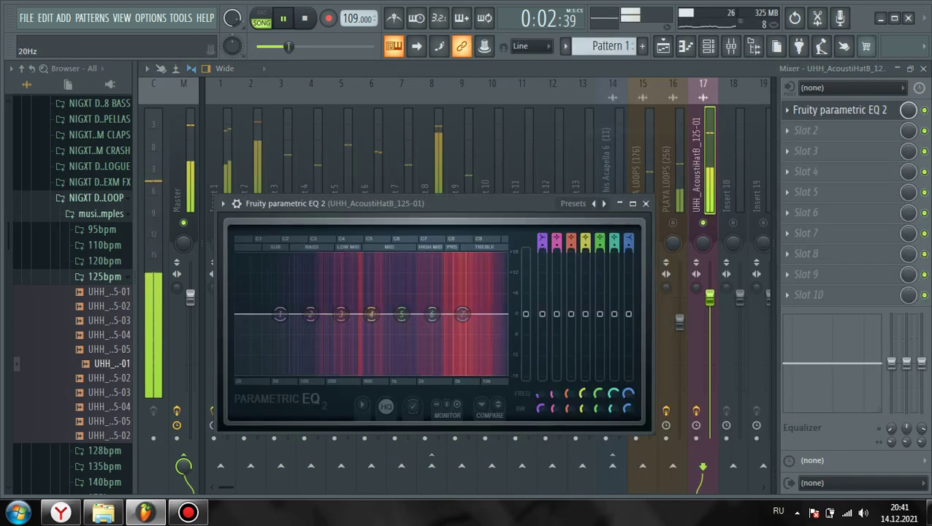
drag(463, 314, 504, 363)
drag(432, 315, 458, 342)
scroll(457, 342, down, 3)
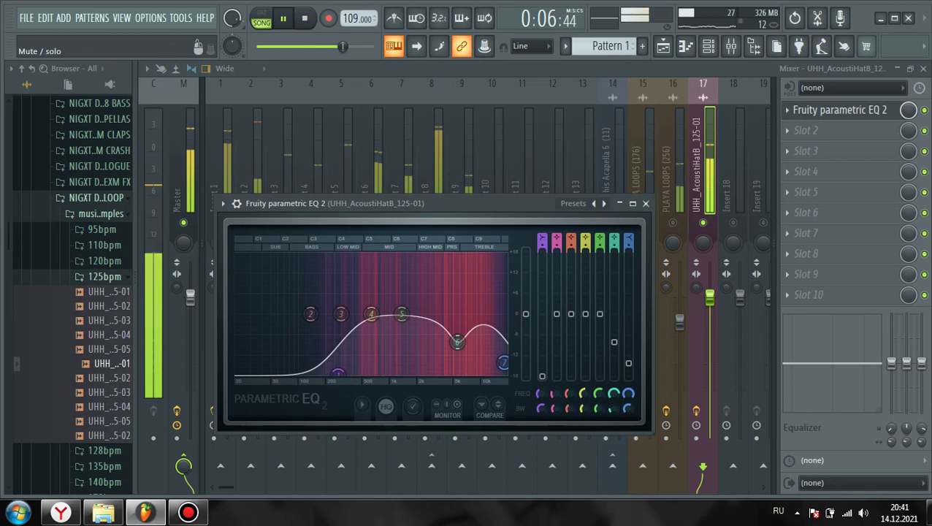
Insert Kickstart in slot 6 of the hat's mixer track, raise the fader slightly and unsolo the track
click(804, 212)
mouse_move(799, 190)
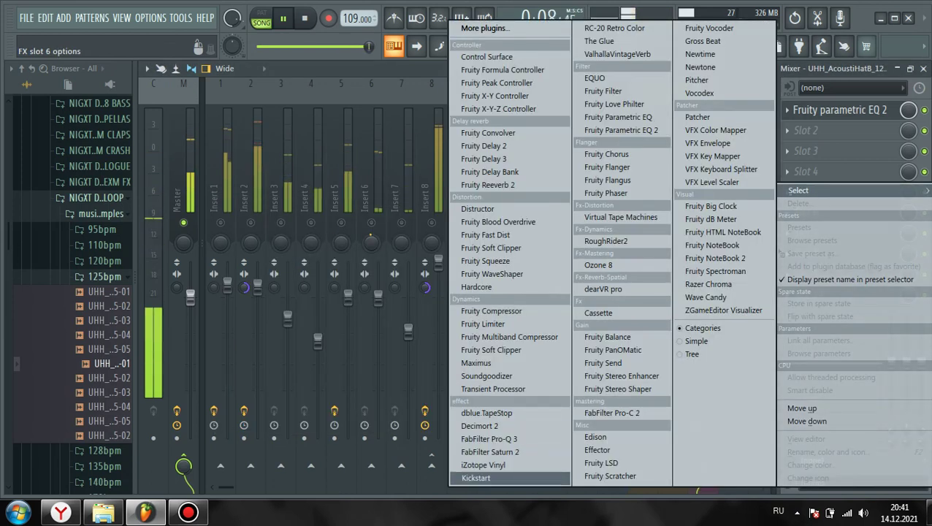
click(475, 478)
drag(710, 298, 710, 292)
right_click(704, 223)
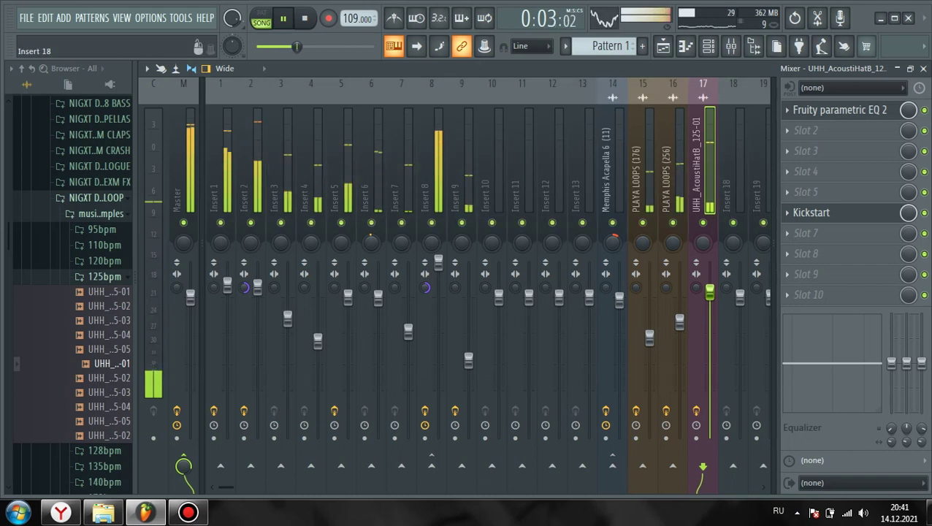
click(923, 68)
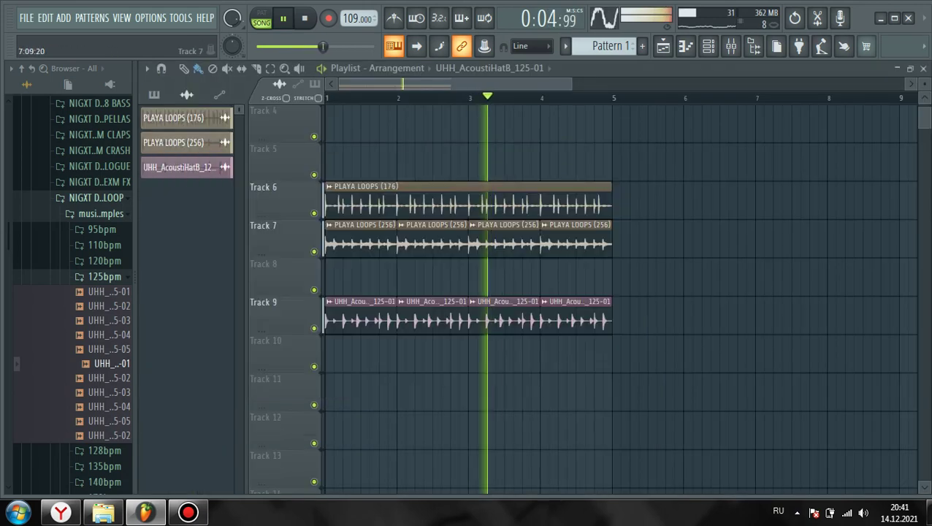
Close the gap between the loop clips and move all three loop rows down to Tracks 10 to 12
scroll(645, 277, up, 3)
drag(634, 357, 318, 317)
key(shift+Down)
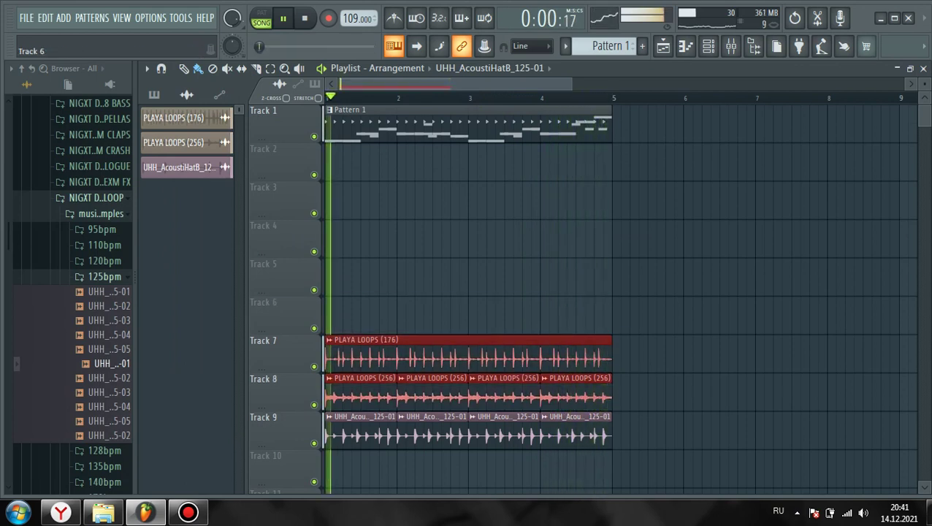
drag(661, 466, 323, 354)
key(shift+Down)
key(shift+Down)
key(shift+Down)
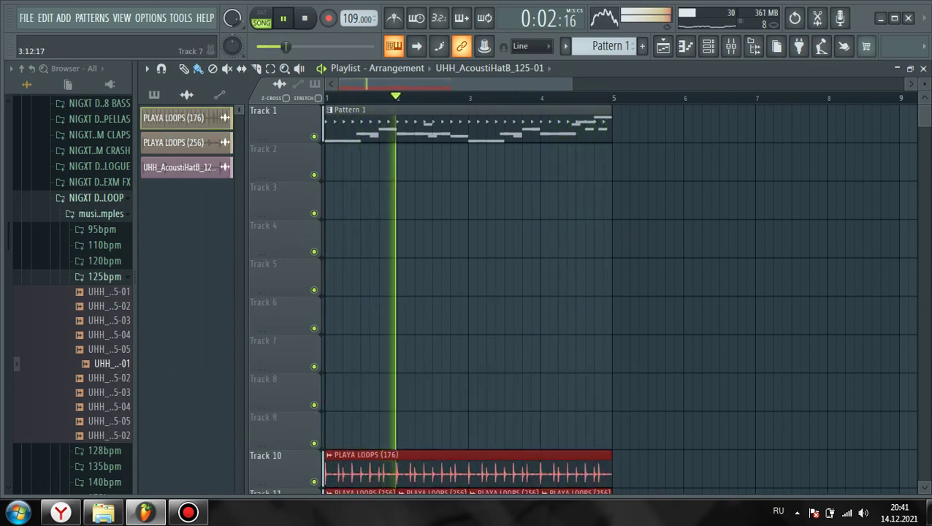
key(ctrl+d)
key(space)
click(155, 94)
right_click(211, 117)
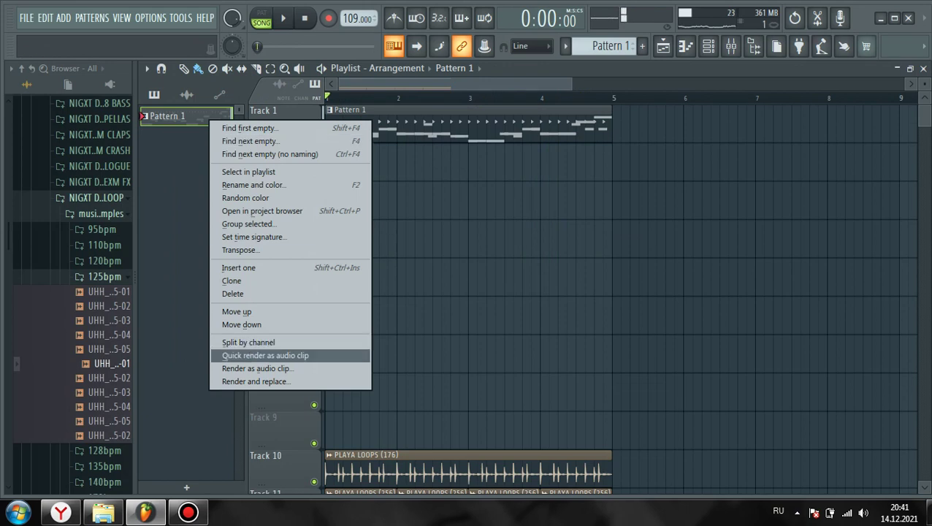
click(252, 354)
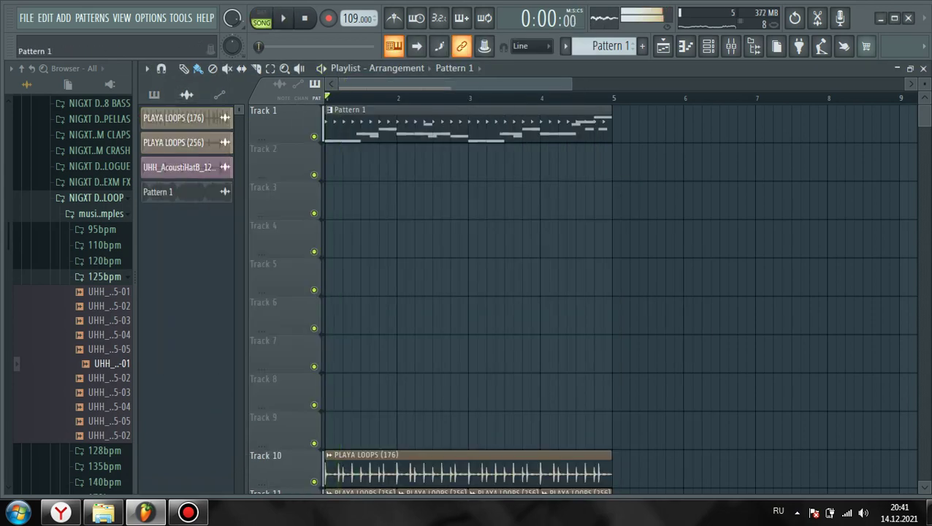
right_click(194, 192)
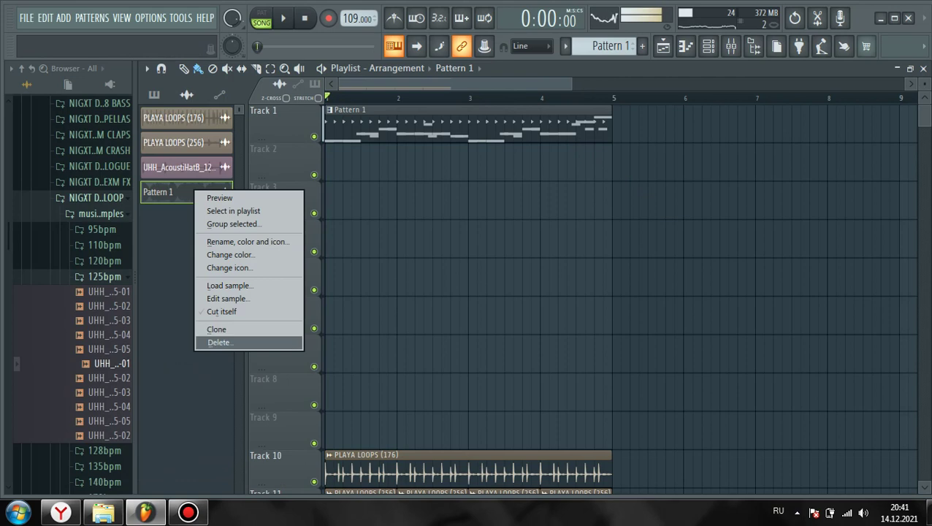
click(220, 342)
Split Pattern 1 by channel, lay out the resulting patterns from bar 1 on Tracks 1 to 9 and play the song
right_click(199, 117)
click(239, 341)
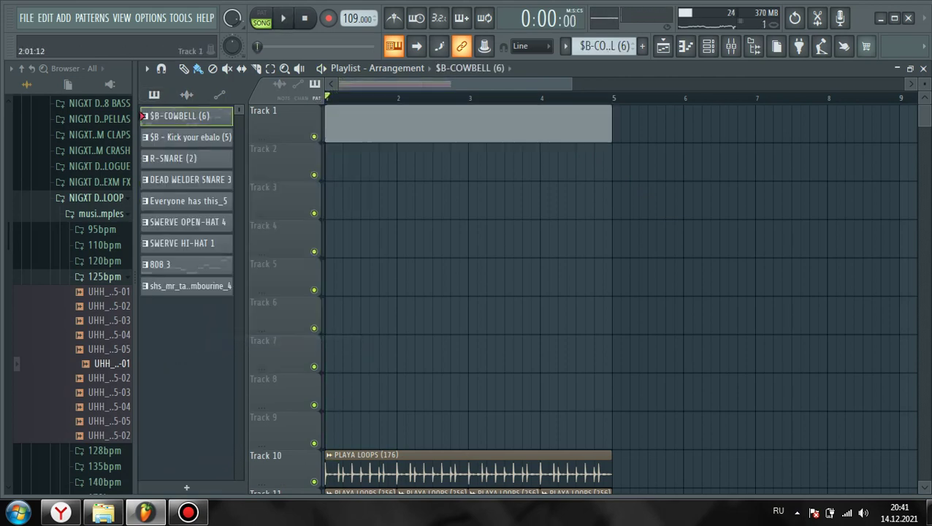
key(ctrl+a)
drag(167, 116, 330, 165)
key(space)
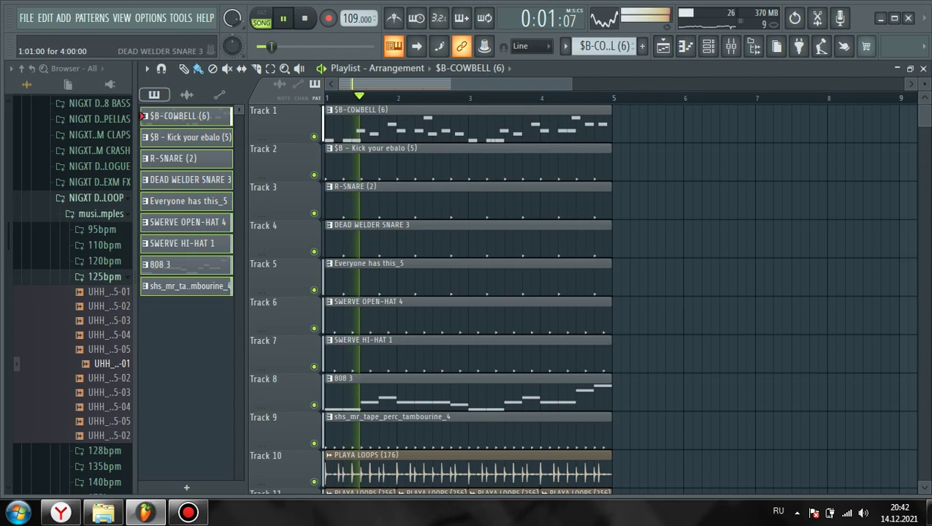
scroll(468, 292, down, 5)
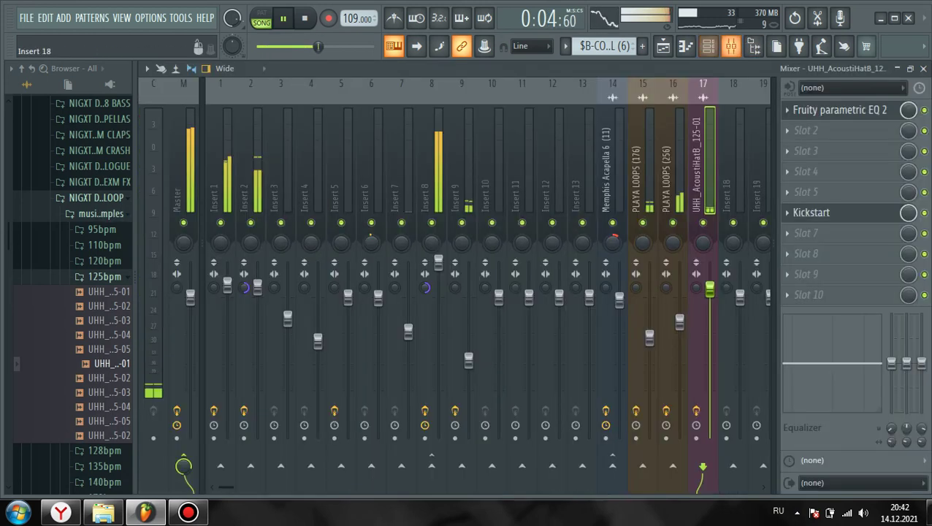
Lower the volume fader of the UHH_AcoustiHatB_125-01 mixer track, return to the playlist and stop playback
click(731, 46)
drag(710, 289, 710, 306)
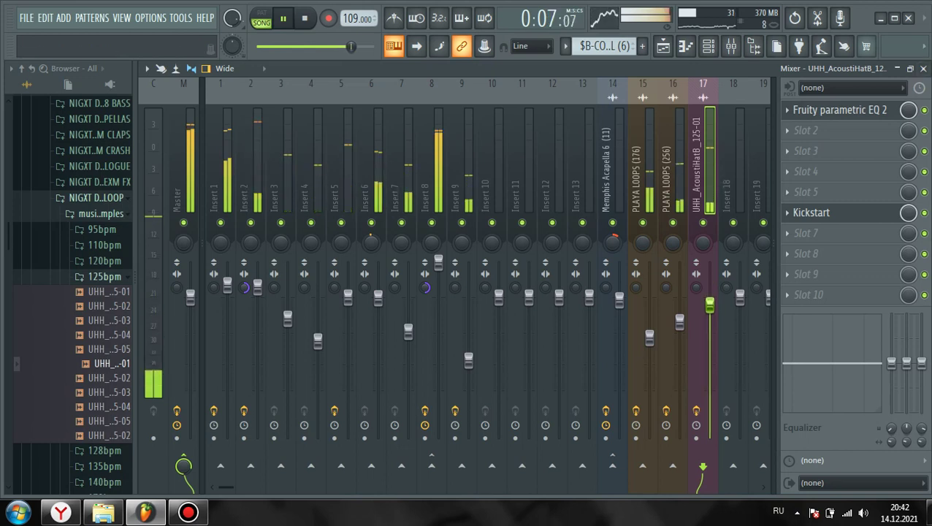
key(F5)
key(space)
Audition hat loops in the 140bpm folder and look through the __MACOSX folder
click(105, 277)
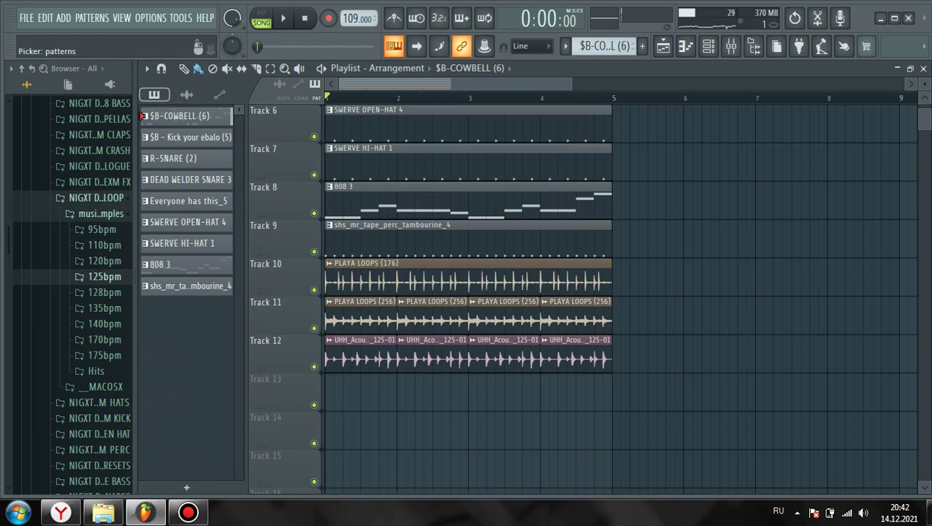
click(105, 323)
click(109, 345)
scroll(109, 333, up, 2)
click(109, 329)
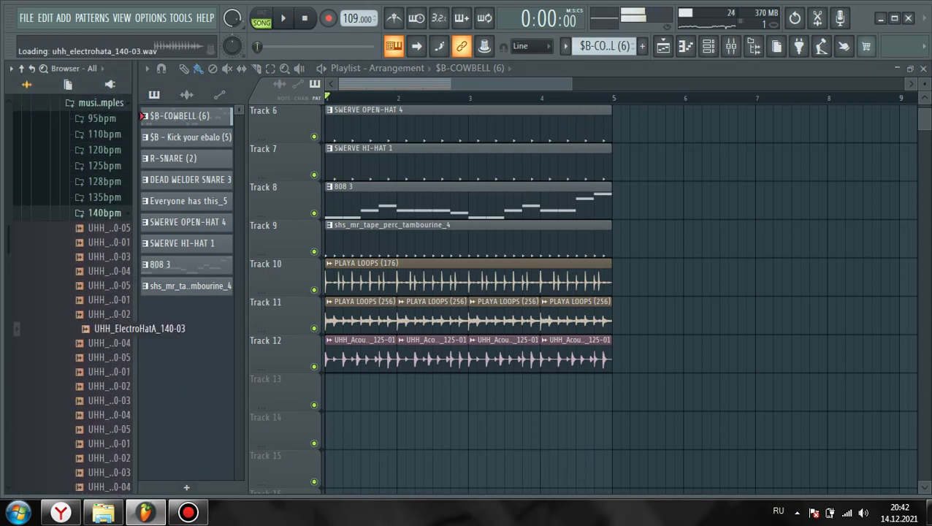
scroll(109, 336, down, 8)
scroll(109, 338, down, 1)
click(101, 203)
Audition FXCK OPEN-HAT samples over the playing beat
key(space)
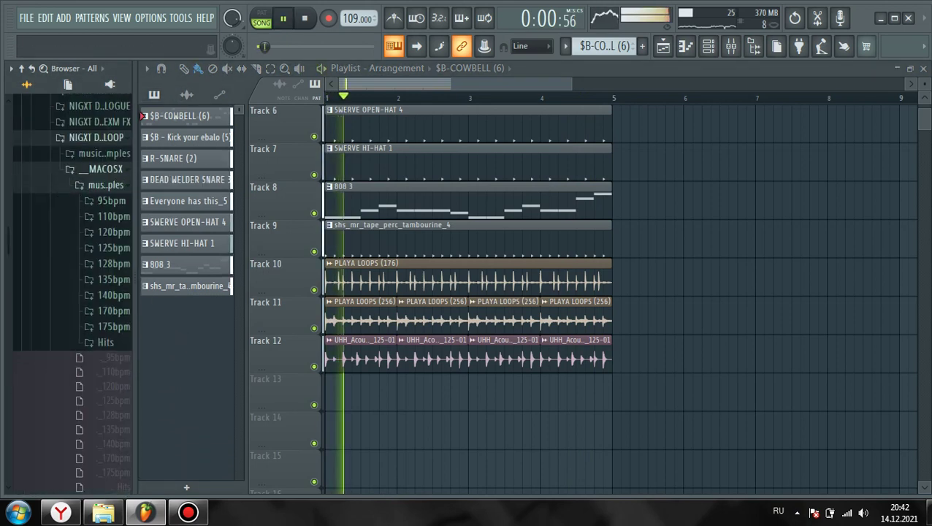
click(101, 169)
click(109, 138)
click(110, 186)
click(110, 191)
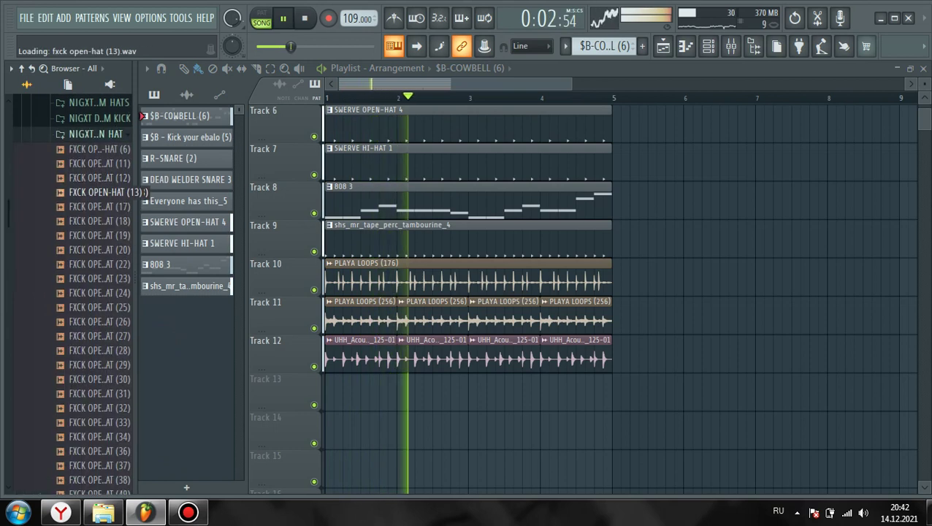
key(space)
key(space)
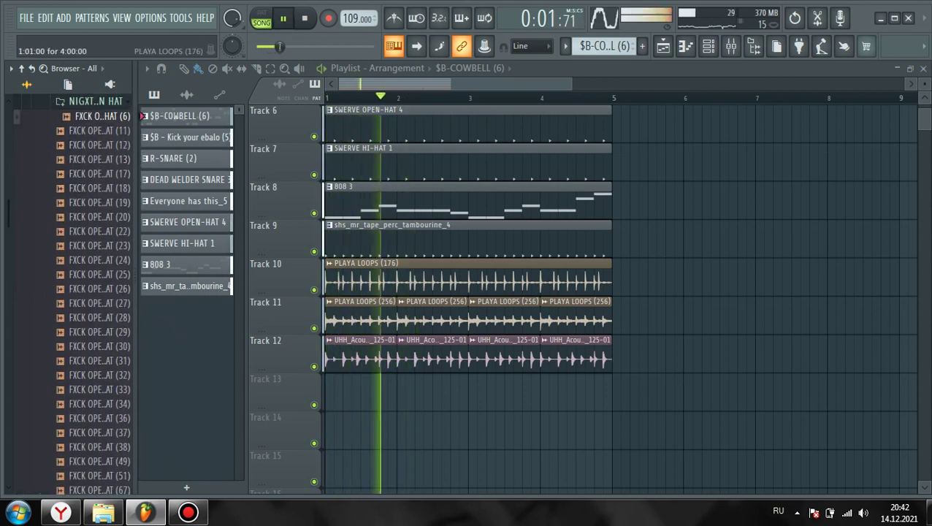
key(space)
scroll(608, 281, up, 5)
scroll(608, 281, up, 2)
scroll(511, 351, down, 3)
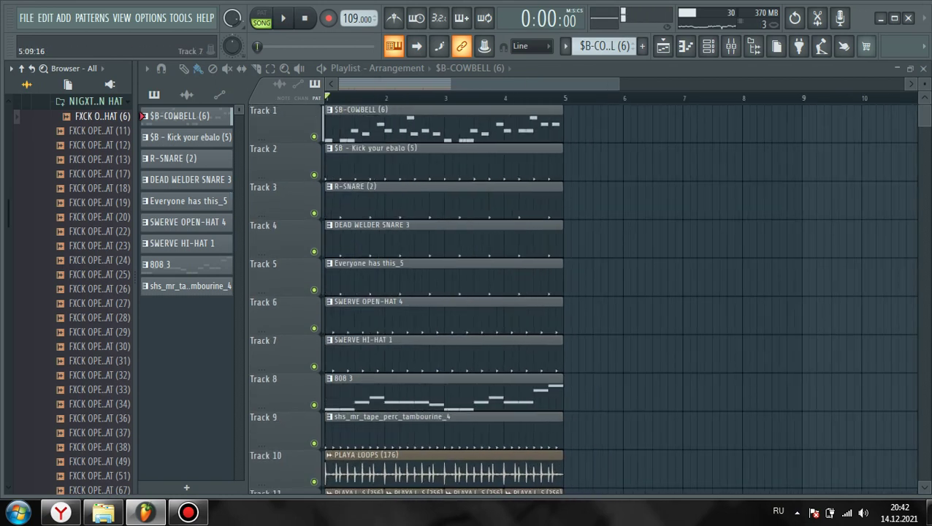
key(ctrl+a)
click(656, 240)
right_click(655, 239)
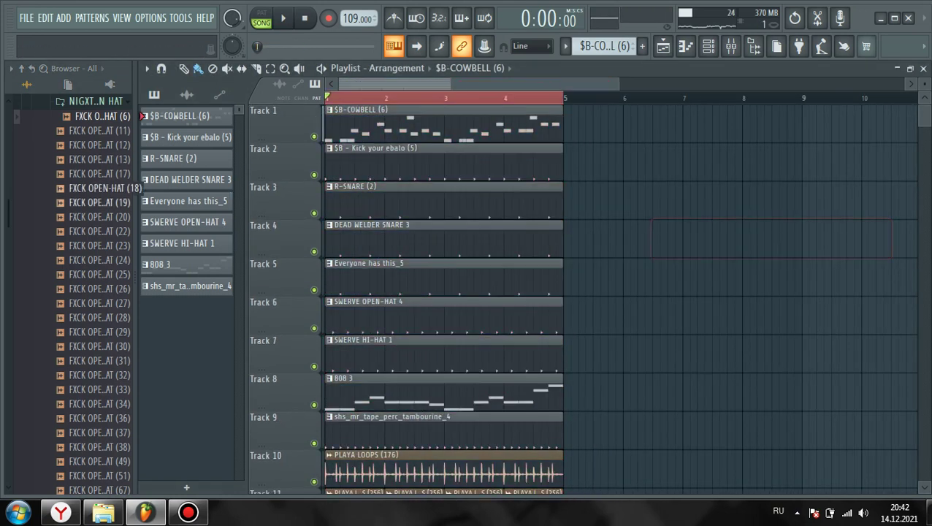
Audition acapellas in the NFS UNDERGROUND 1 AND 2 ACAPELLA folder and switch to the neighbouring MAN acapella folder
scroll(110, 188, up, 6)
click(102, 234)
click(102, 285)
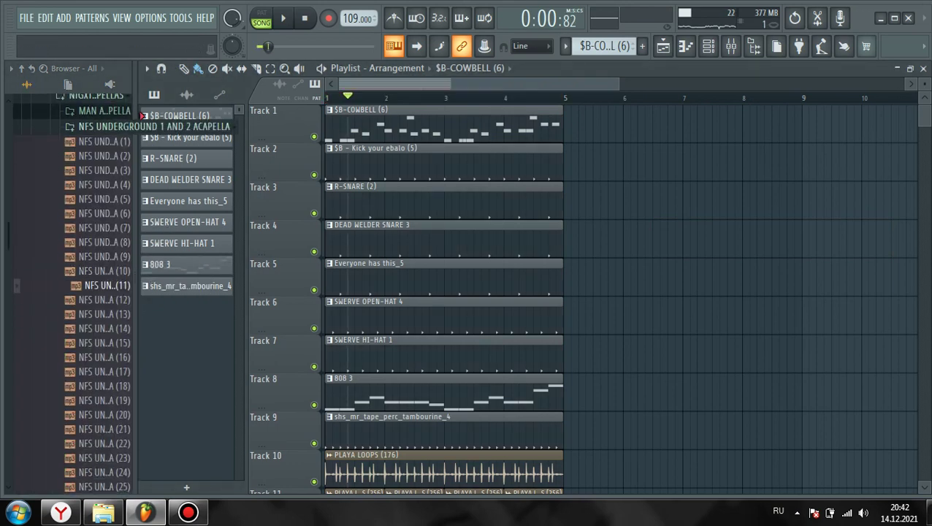
click(102, 111)
click(102, 160)
key(space)
Audition the numbered ACAPELLAS samples to find a vocal for the beat
click(110, 275)
scroll(110, 272, down, 4)
click(110, 174)
scroll(594, 234, down, 2)
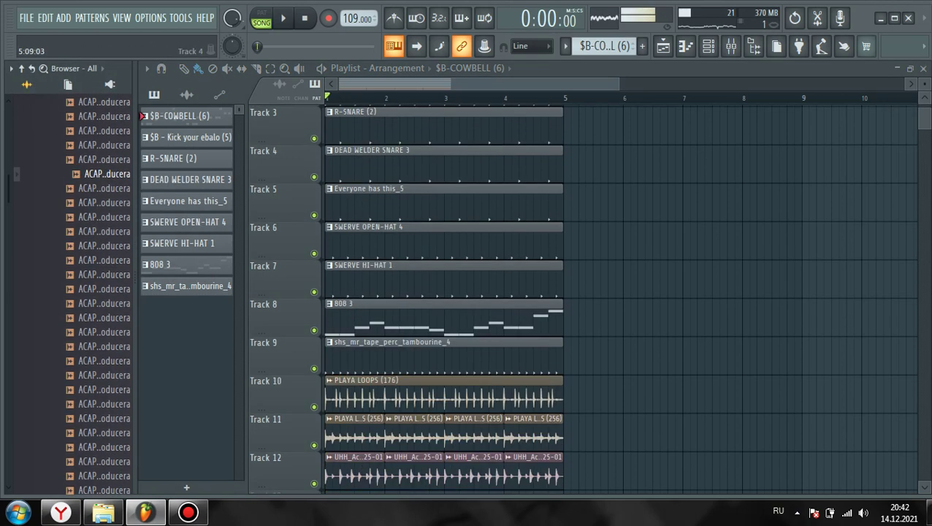
scroll(594, 234, down, 4)
click(109, 275)
click(110, 332)
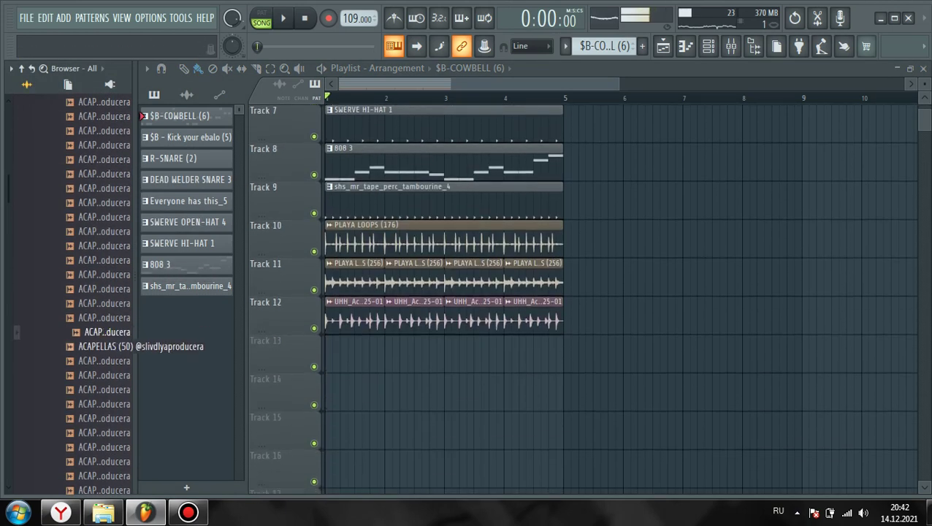
key(Down)
key(Down)
key(Down)
key(Down)
scroll(110, 409, down, 2)
click(109, 391)
scroll(109, 365, down, 8)
click(109, 318)
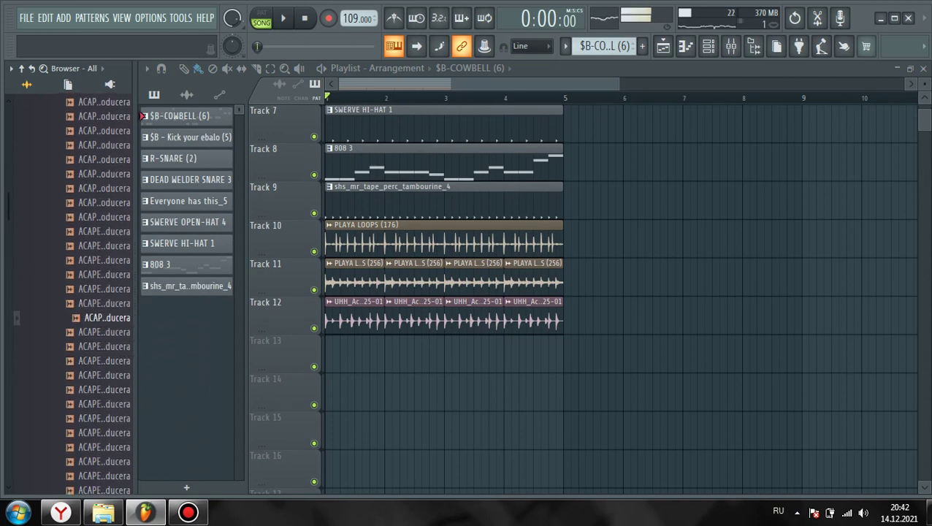
Place ACAPELLAS (290) at the start of Track 13, time-stretch it to 8 bars and check it against the beat
drag(110, 317, 339, 354)
double_click(443, 345)
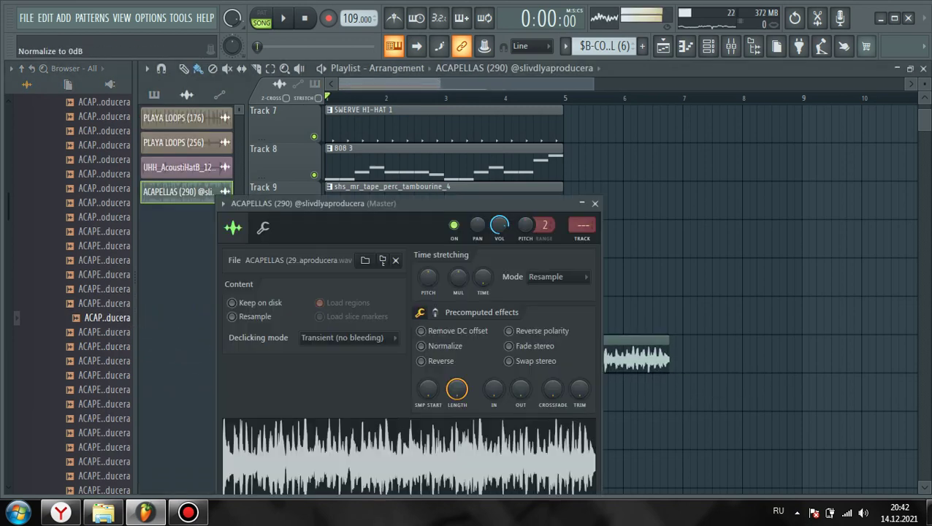
drag(446, 204, 374, 371)
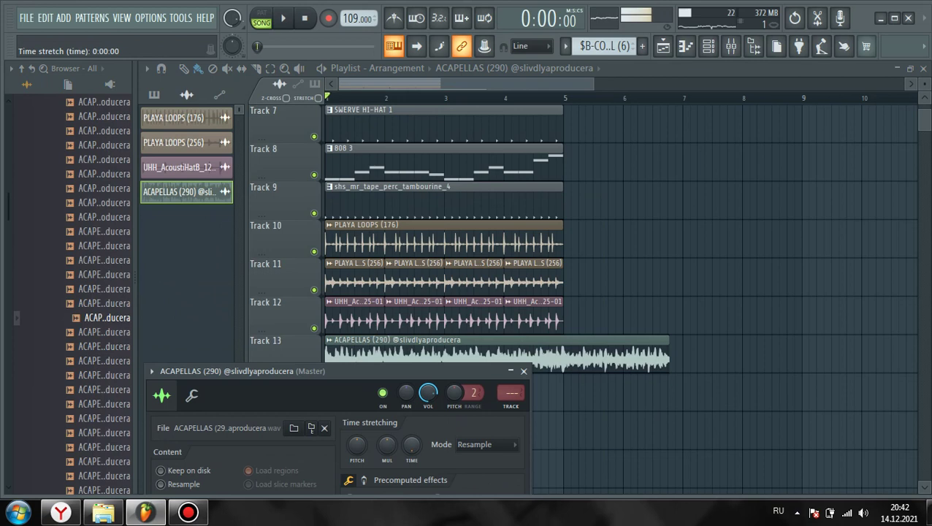
drag(412, 444, 412, 415)
key(space)
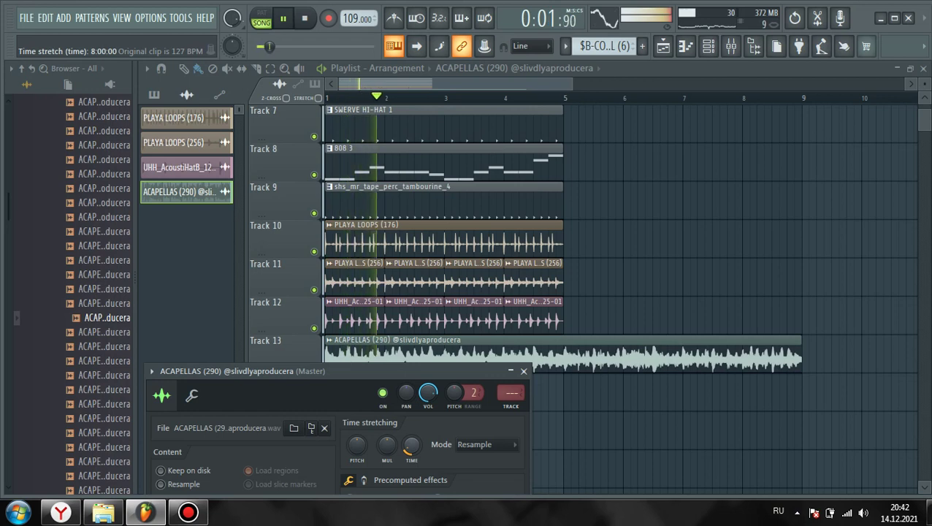
click(524, 371)
key(space)
Duplicate the four-bar clips on Tracks 1 to 12 into bars 5 to 8, matching the acapella's length
drag(593, 322, 327, 162)
drag(593, 162, 593, 111)
key(ctrl+b)
scroll(557, 318, down, 5)
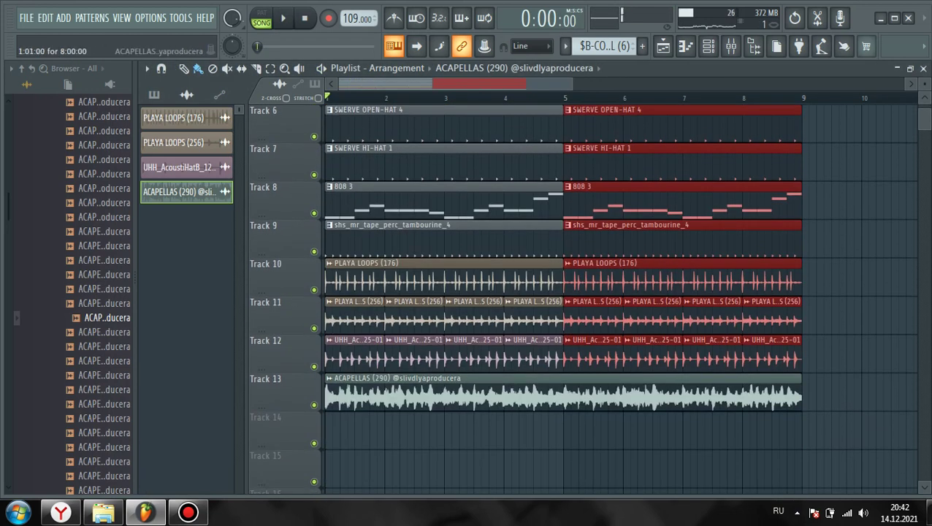
key(ctrl+d)
Route the ACAPELLAS (290) channel to mixer track 14, solo it during playback and lower its volume fader
key(space)
click(731, 46)
click(612, 161)
key(space)
key(space)
right_click(612, 223)
mouse_move(613, 243)
mouse_down()
mouse_move(612, 271)
mouse_move(613, 257)
mouse_up()
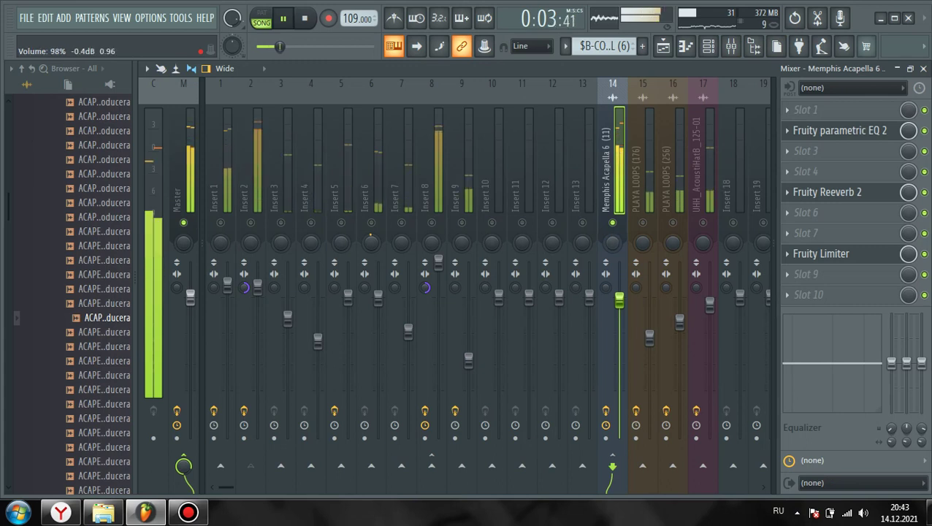
Delete Fruity Reeverb 2 from the acapella's mixer track 14
click(788, 191)
click(801, 186)
click(787, 212)
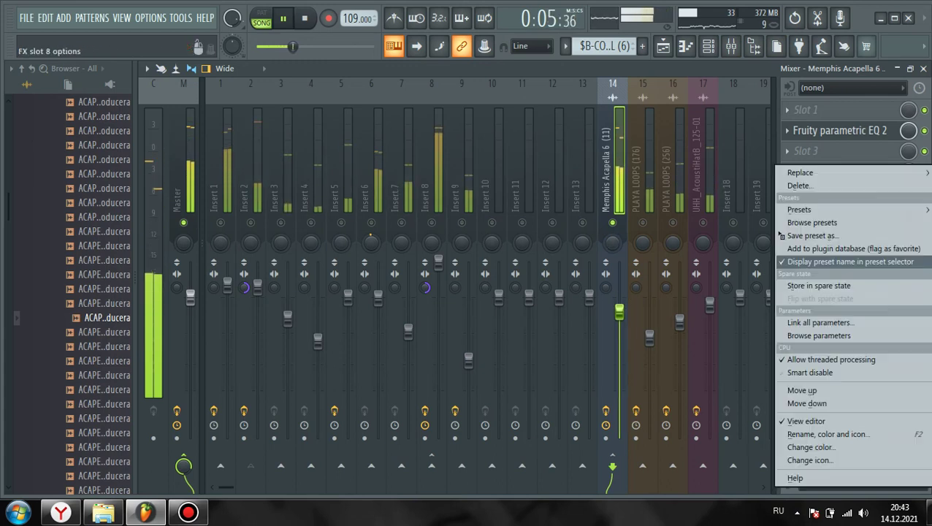
click(801, 186)
Add a second Fruity parametric EQ 2 in slot 4 of track 14 with narrow cuts at about 770 Hz and near 5 kHz
click(840, 130)
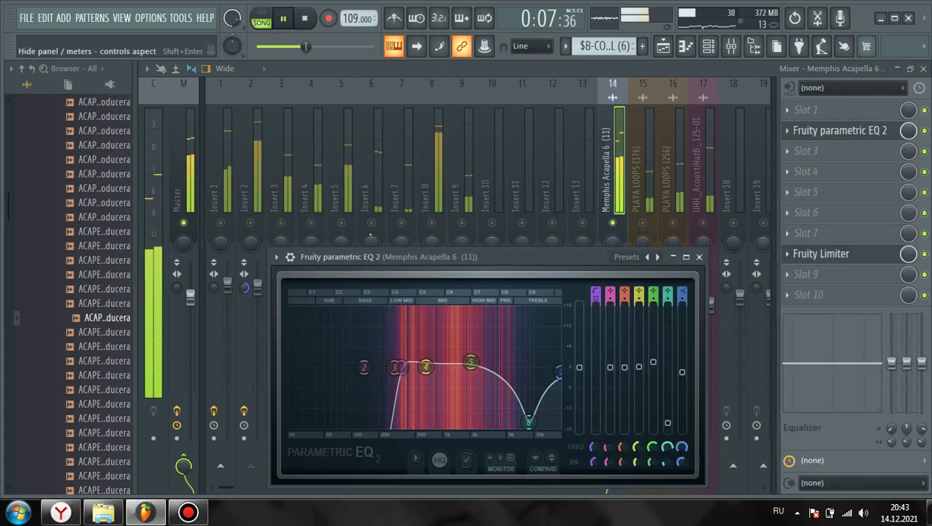
click(806, 171)
click(610, 127)
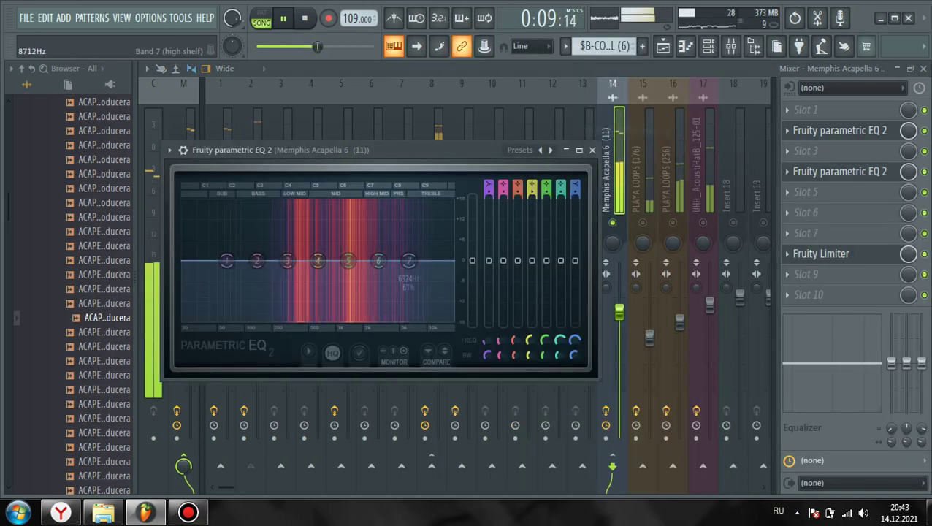
scroll(396, 241, up, 8)
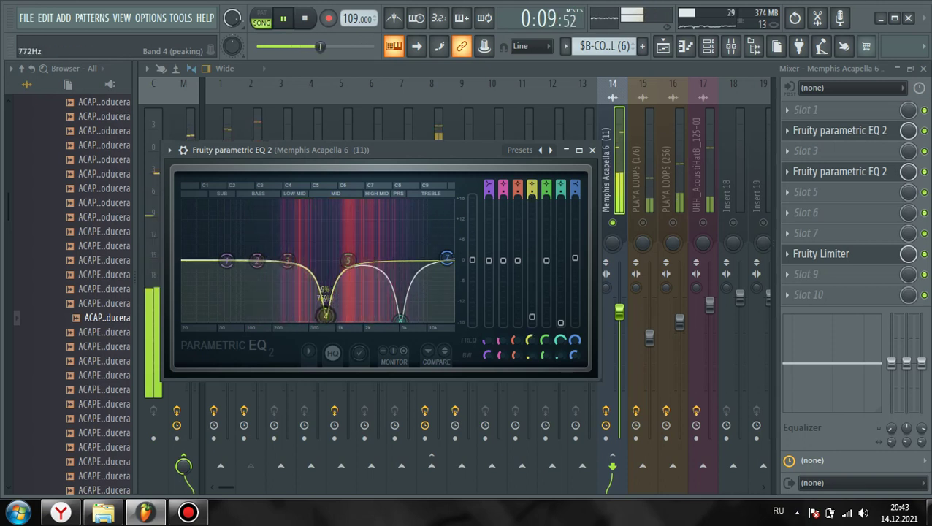
Add Fruity Multiband Compressor in slot 6 of mixer track 14 with the 2 band comp 2 preset
click(787, 212)
mouse_move(798, 190)
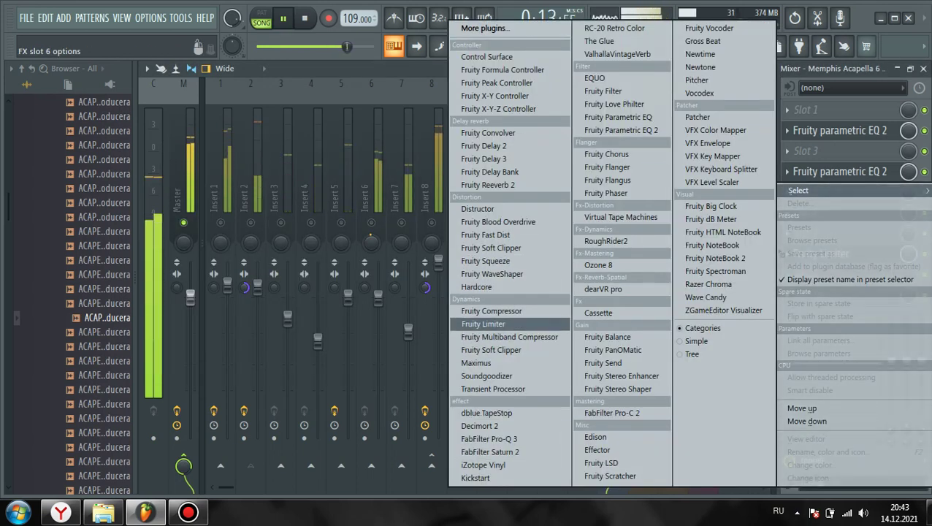
click(510, 337)
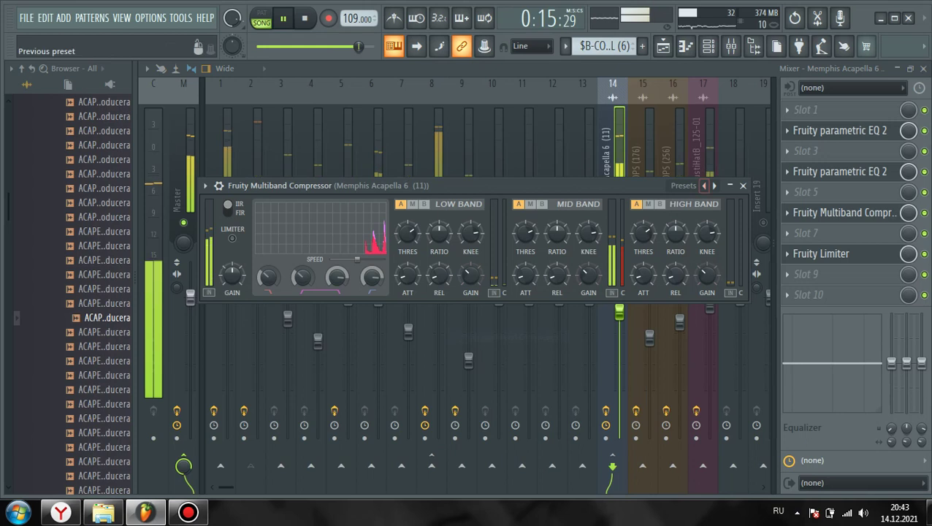
click(743, 186)
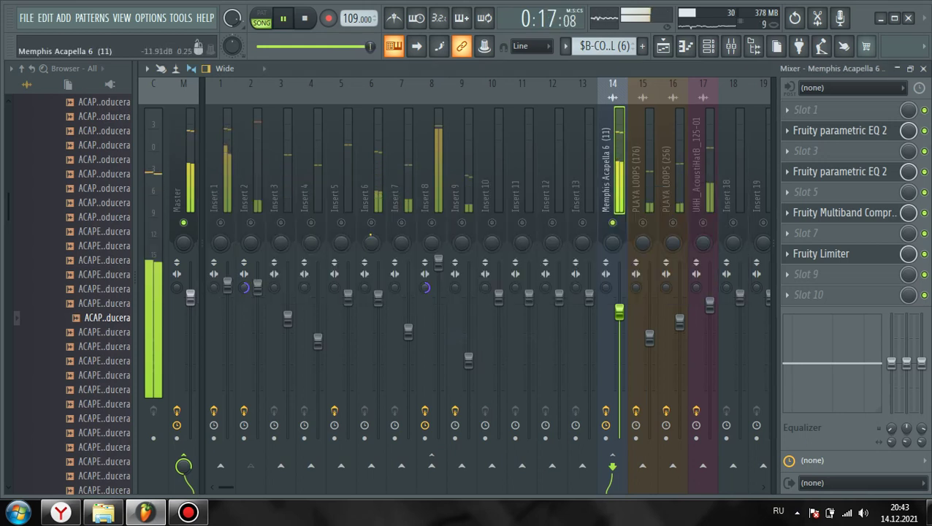
Add Kickstart in slot 10 of mixer track 14 and take the track out of solo
click(788, 296)
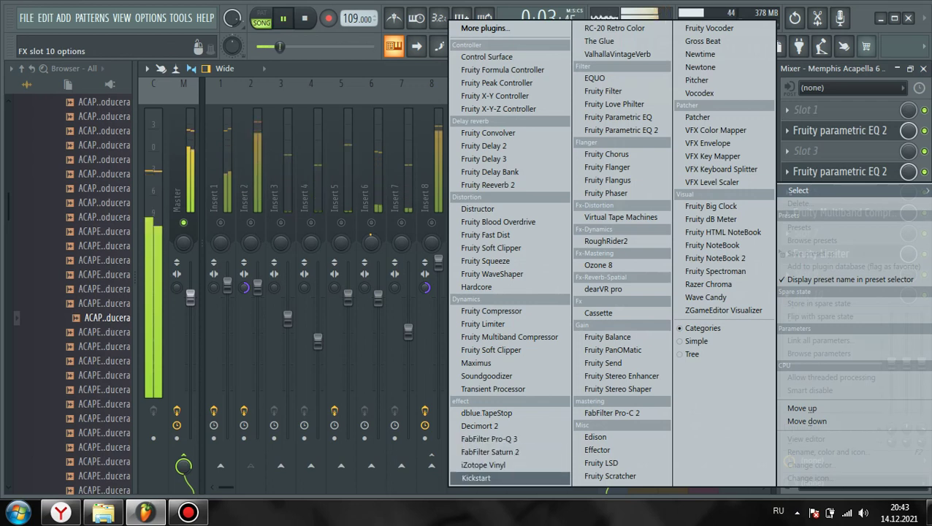
click(476, 478)
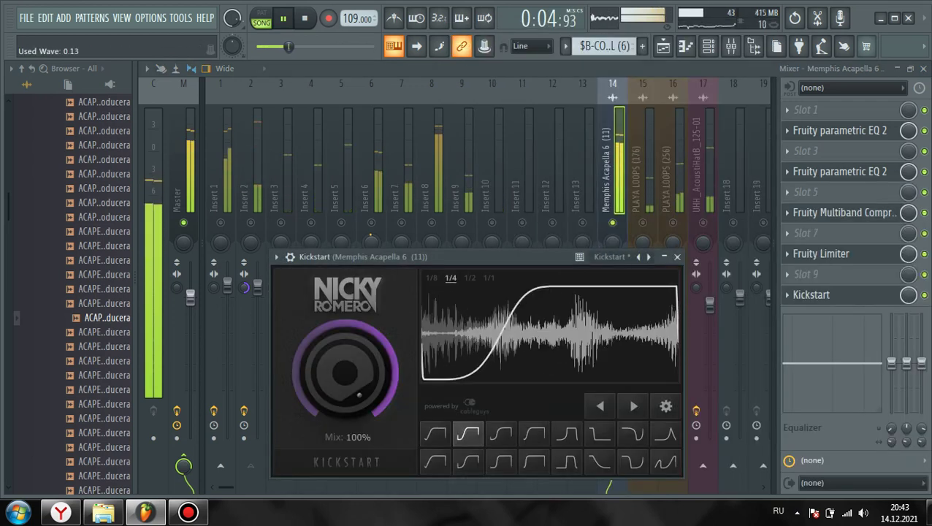
right_click(612, 223)
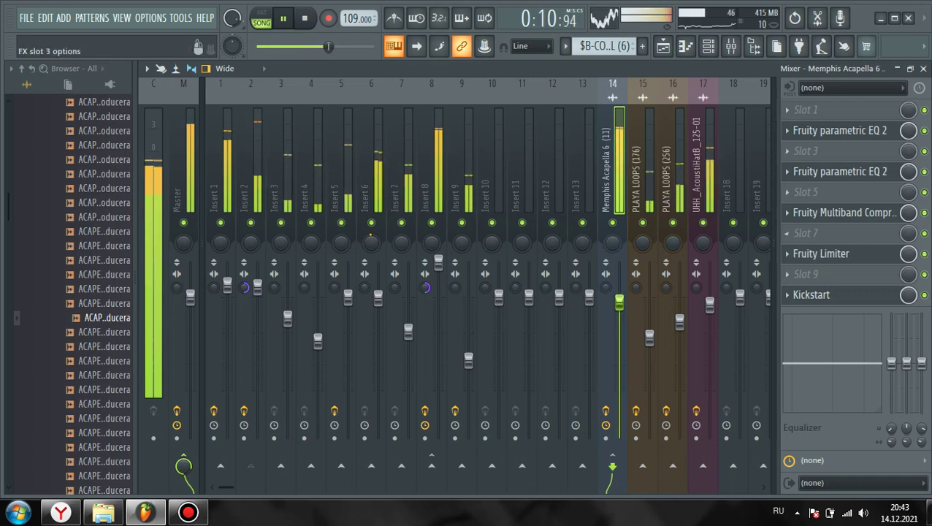
click(924, 69)
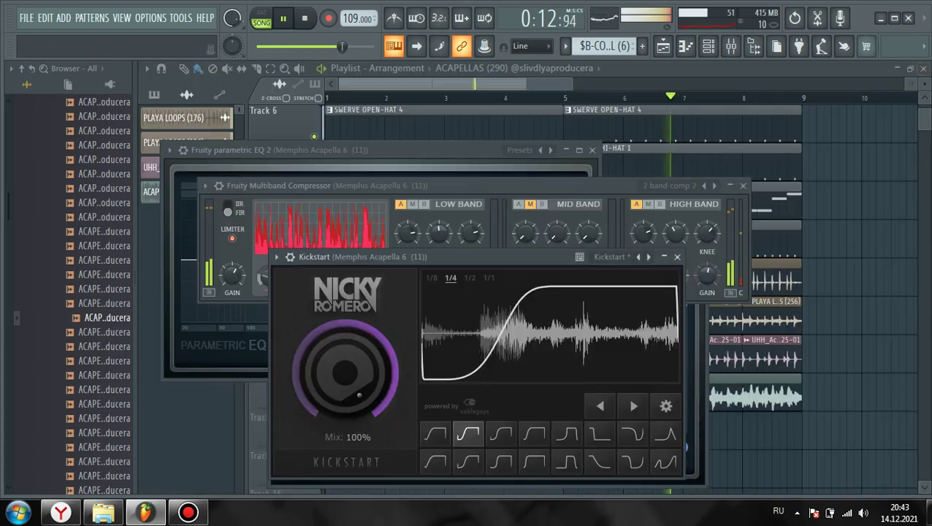
Set the ACAPELLAS (290) channel's time-stretching mode to Stretch
right_click(906, 157)
double_click(544, 395)
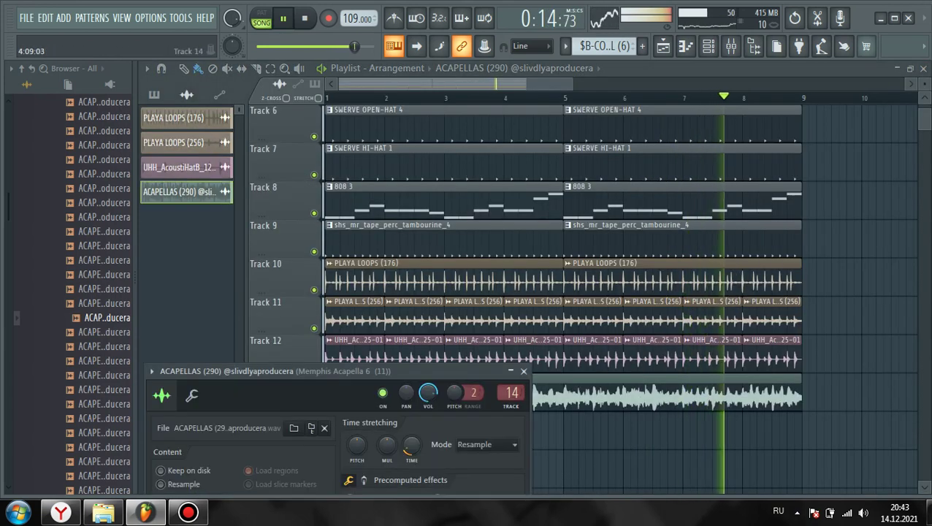
click(488, 444)
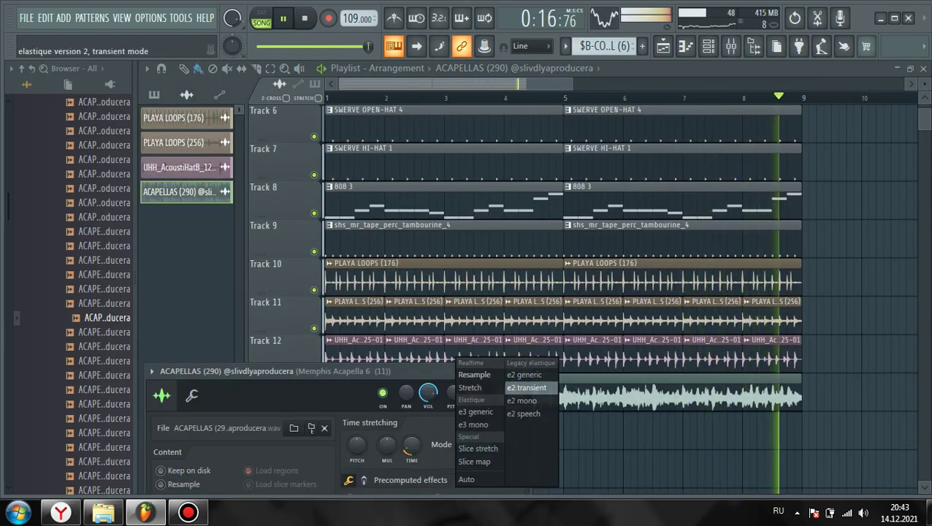
click(471, 388)
click(673, 128)
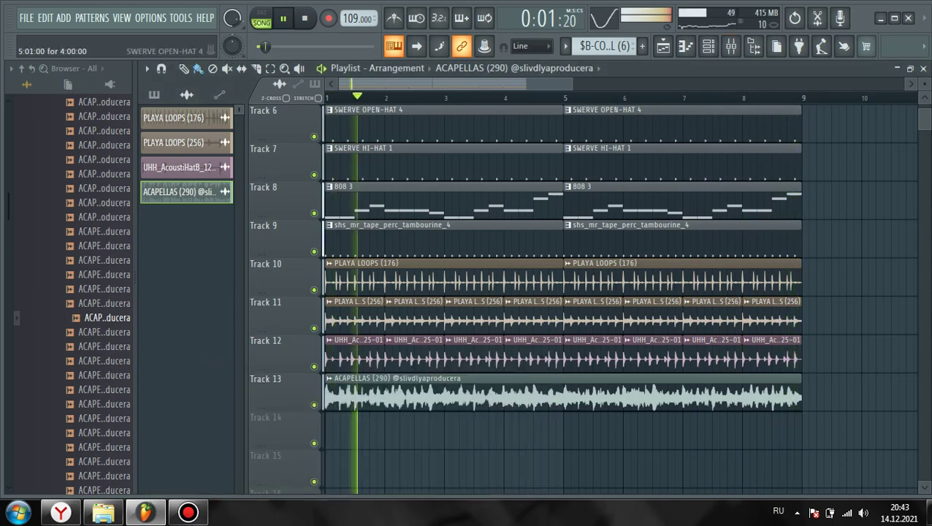
Save the project and set the ACAPELLAS (290) channel's time-stretching pitch to about -430 cents
click(730, 47)
click(924, 68)
key(ctrl+s)
double_click(387, 391)
drag(372, 371, 515, 282)
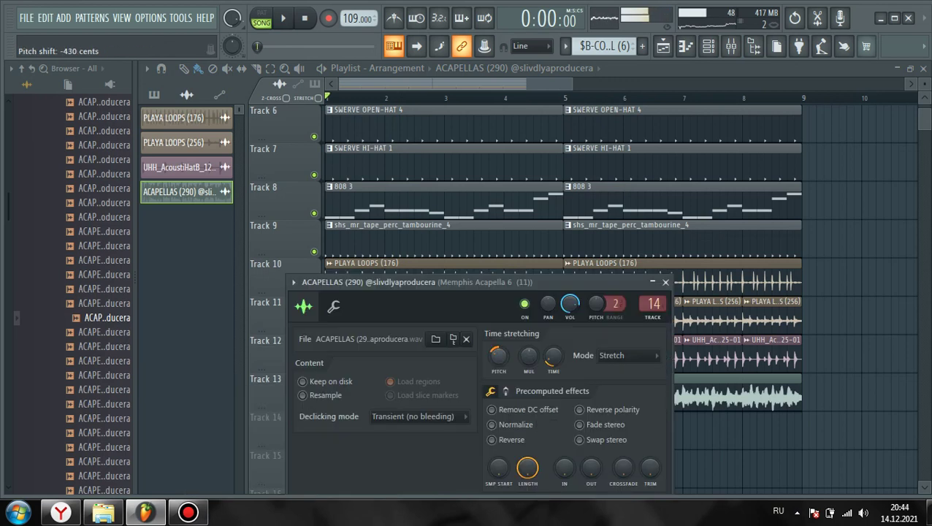
click(666, 282)
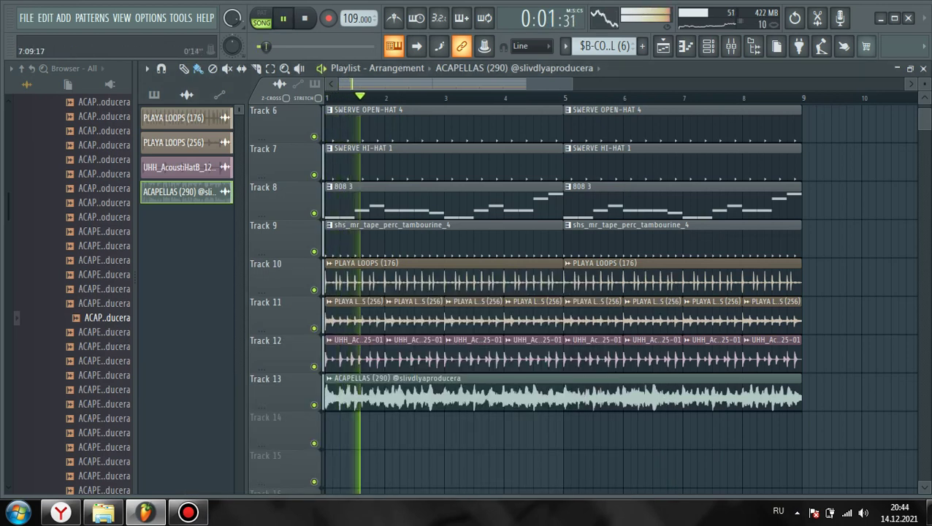
Raise the soloed mixer track 14's fader and delete Fruity Multiband Compressor and Kickstart from its effect slots
click(731, 46)
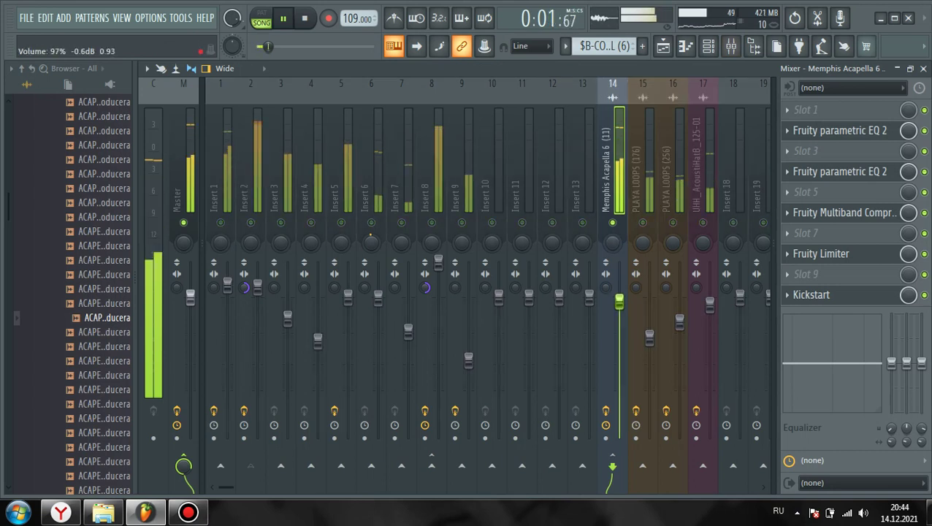
click(787, 213)
click(804, 187)
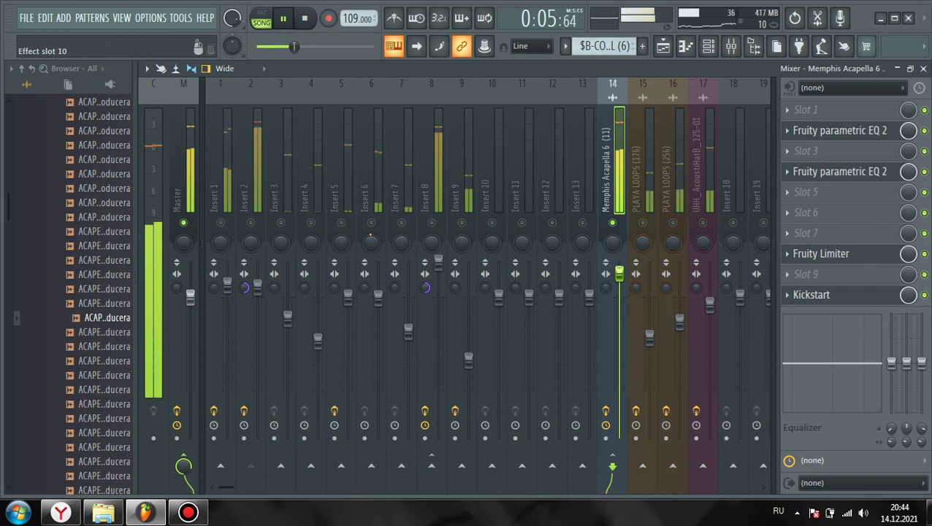
click(822, 254)
click(822, 253)
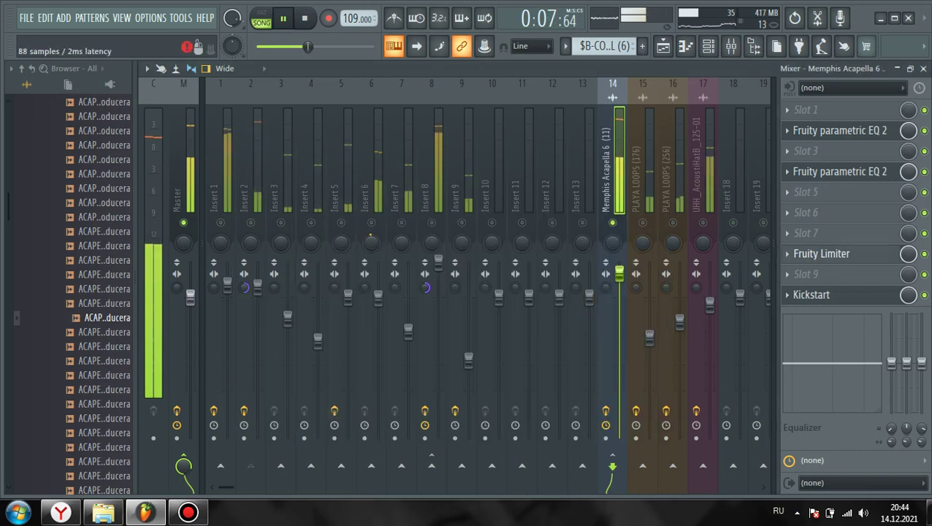
click(251, 223)
click(787, 294)
click(802, 203)
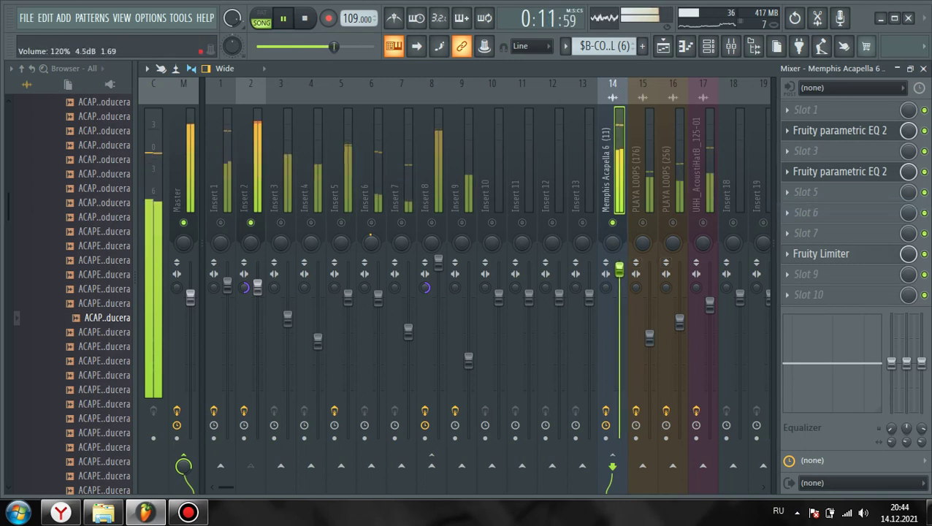
Take mixer track 14 out of solo and lower its Fruity Limiter compression threshold and its volume fader
right_click(612, 223)
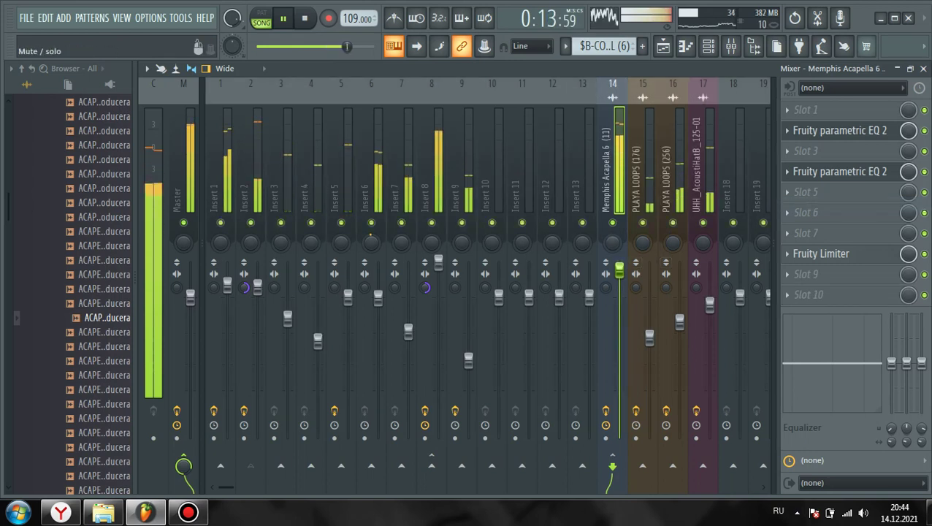
drag(335, 372, 335, 386)
click(612, 171)
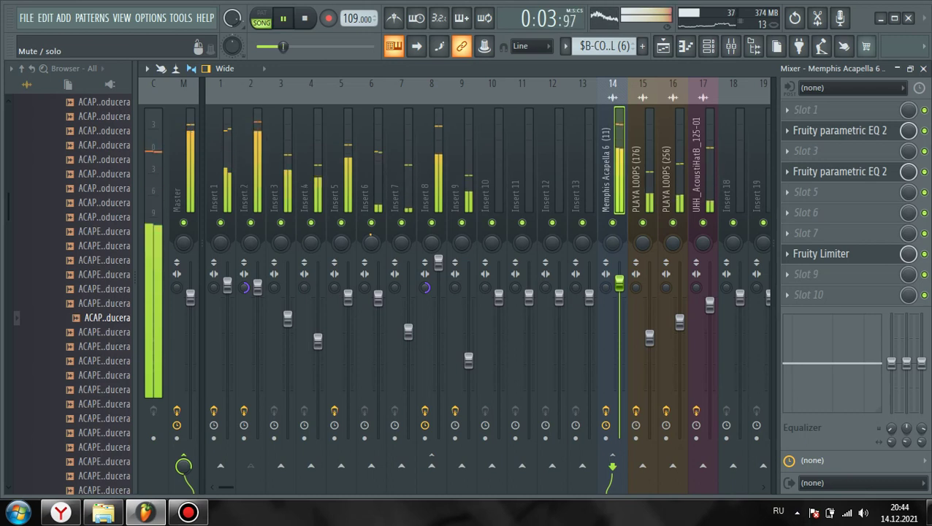
click(924, 69)
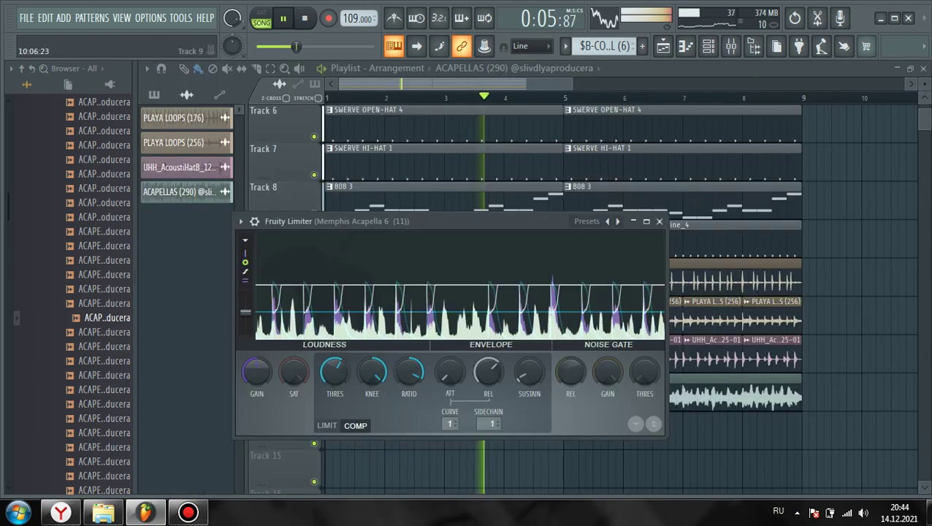
click(660, 221)
Delete the ACAPELLAS (290) sample from the project and stop playback
right_click(219, 196)
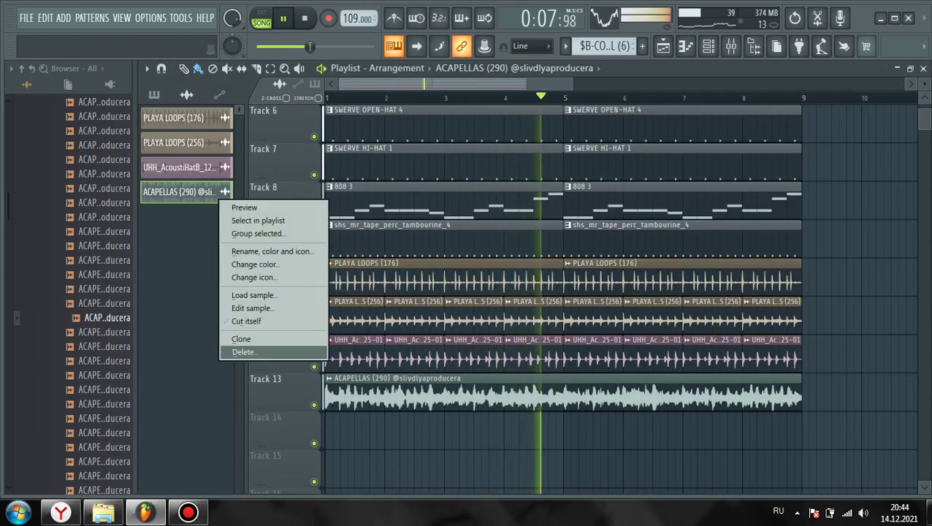
click(243, 352)
click(106, 332)
key(space)
Audition the Memphis vocal samples in the browser to find a replacement for the acapella
scroll(106, 274, down, 20)
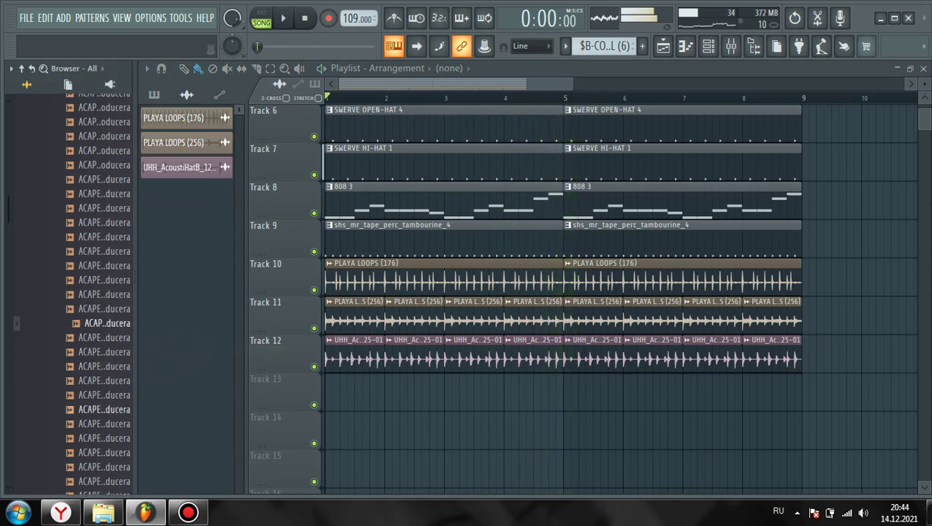
scroll(105, 274, down, 20)
key(space)
scroll(106, 247, up, 5)
scroll(106, 249, down, 20)
click(189, 512)
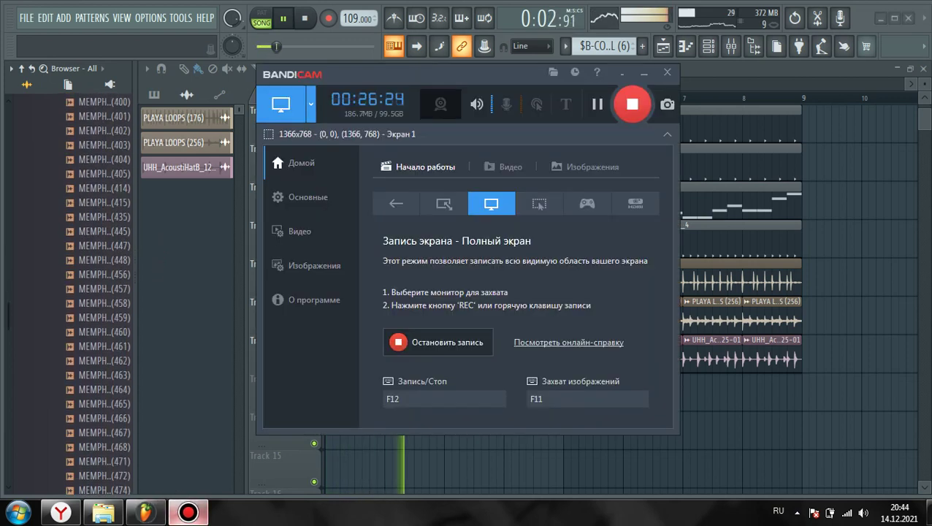
click(188, 513)
key(space)
click(107, 360)
scroll(108, 340, down, 4)
click(108, 317)
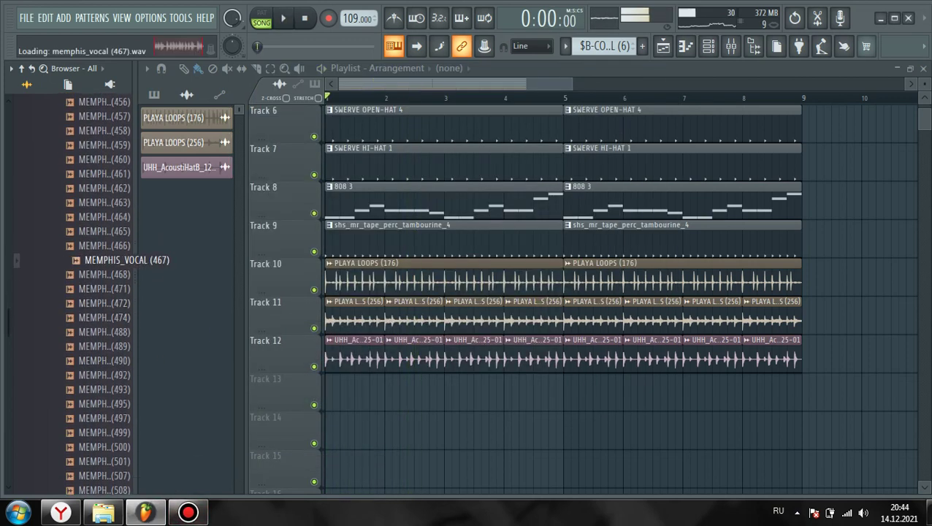
scroll(107, 347, down, 2)
scroll(518, 351, down, 2)
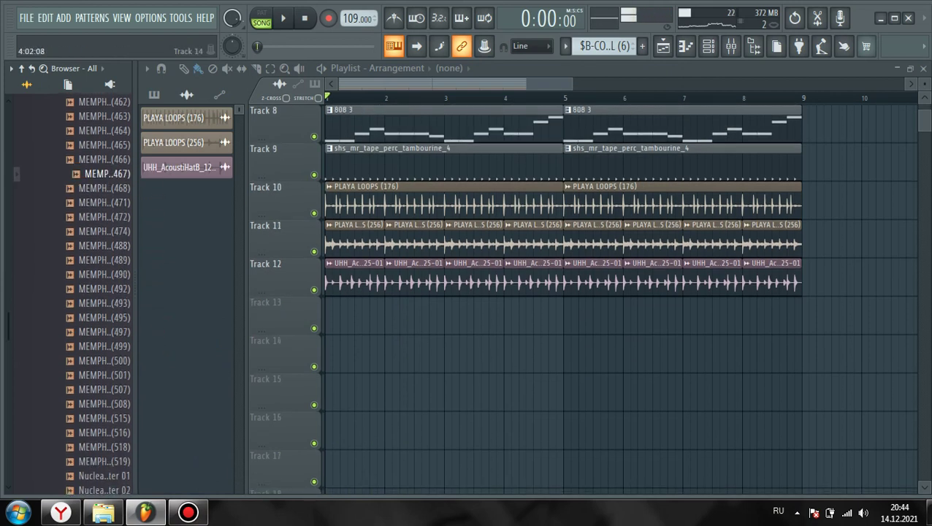
Place MEMPHIS_VOCAL (467) on Track 13 at bar 1 and time-stretch it to two bars
drag(102, 174, 336, 314)
key(space)
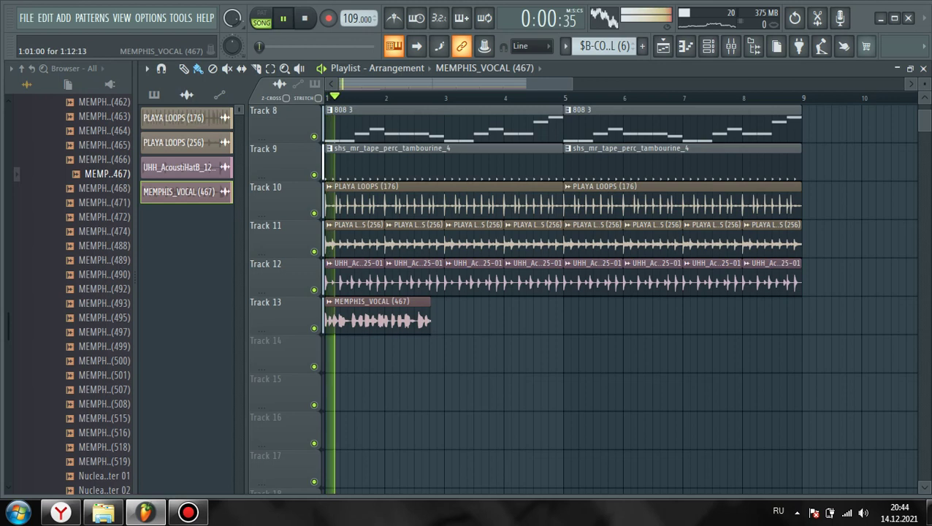
double_click(391, 314)
key(space)
drag(409, 221, 394, 382)
key(space)
drag(485, 456, 485, 449)
Delete the MEMPHIS_VOCAL (467) sample from the project
right_click(402, 318)
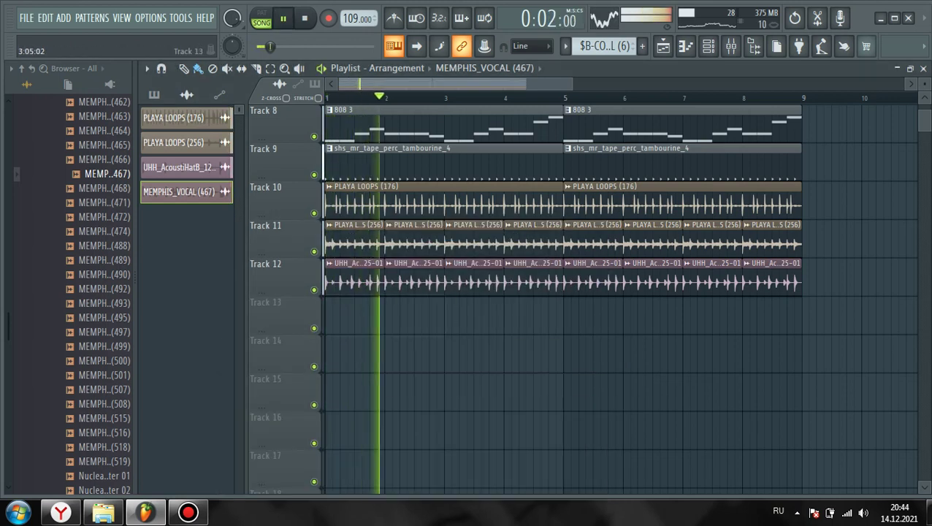
key(ctrl+z)
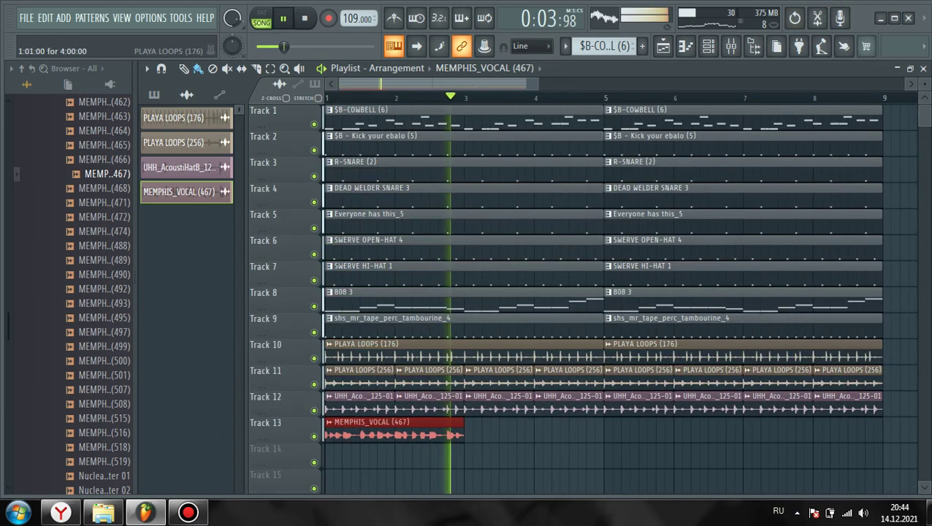
key(space)
right_click(216, 193)
click(241, 351)
Audition further vocal samples in the browser, from the remaining Memphis vocals through PLAYA PIMP to skinny pimpin
scroll(106, 300, down, 2)
click(106, 261)
scroll(106, 231, down, 4)
click(106, 202)
scroll(106, 220, down, 4)
click(106, 159)
click(105, 174)
scroll(106, 235, down, 2)
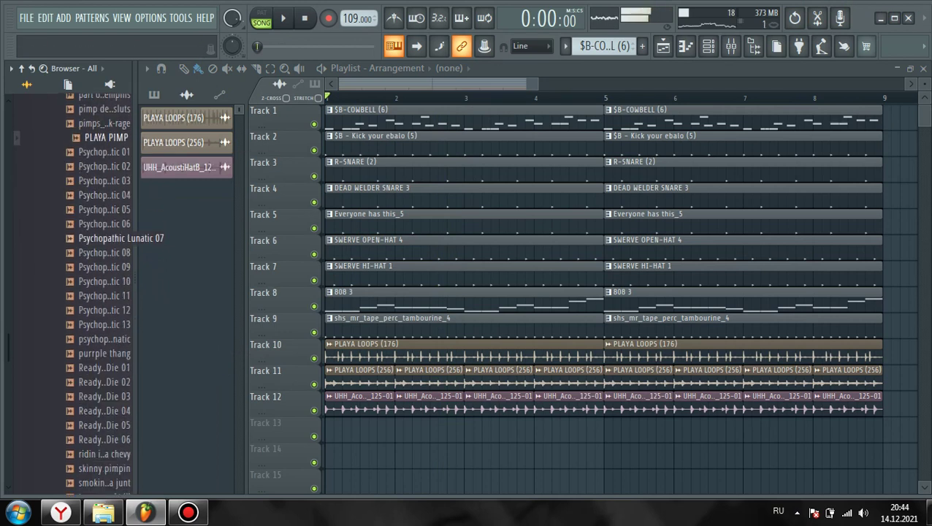
scroll(106, 203, up, 2)
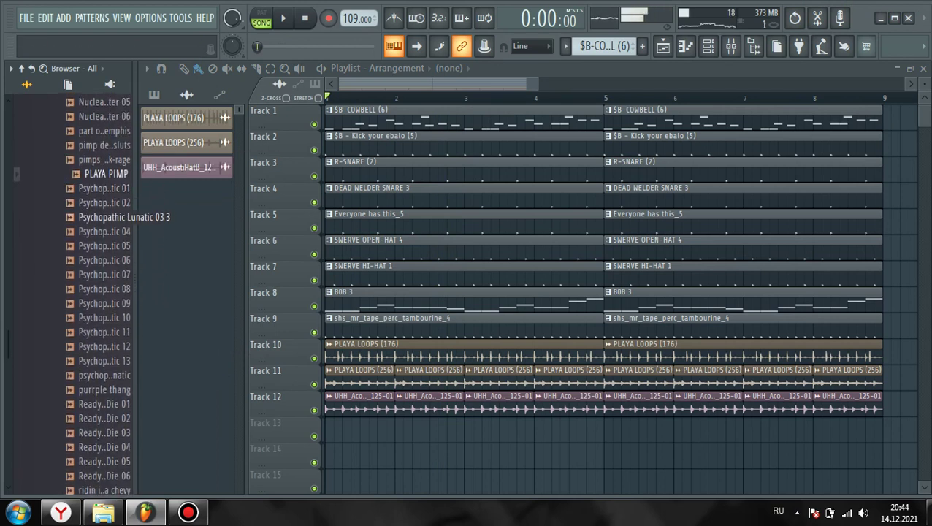
click(106, 274)
scroll(106, 281, down, 2)
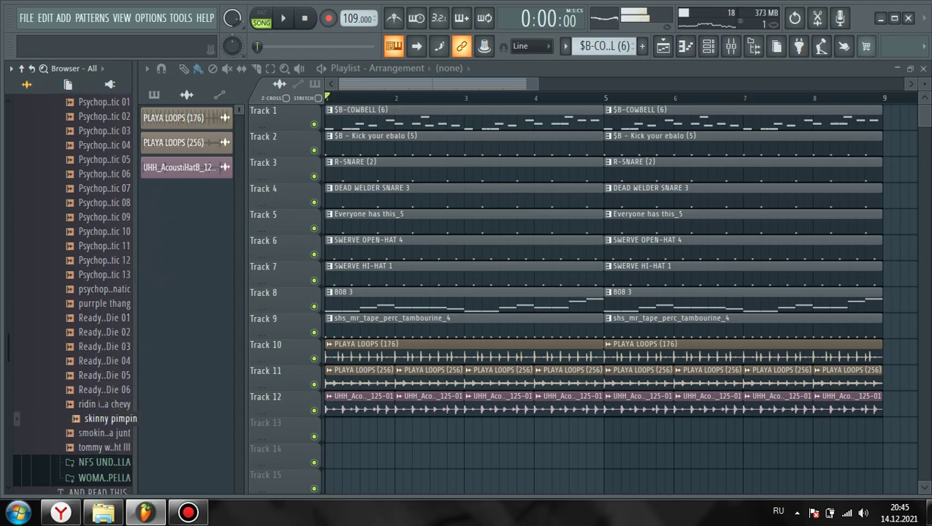
Place the skinny pimpin vocal on Track 13 at bar 1 and set its time stretch to 8:00:00
drag(107, 418, 330, 432)
key(space)
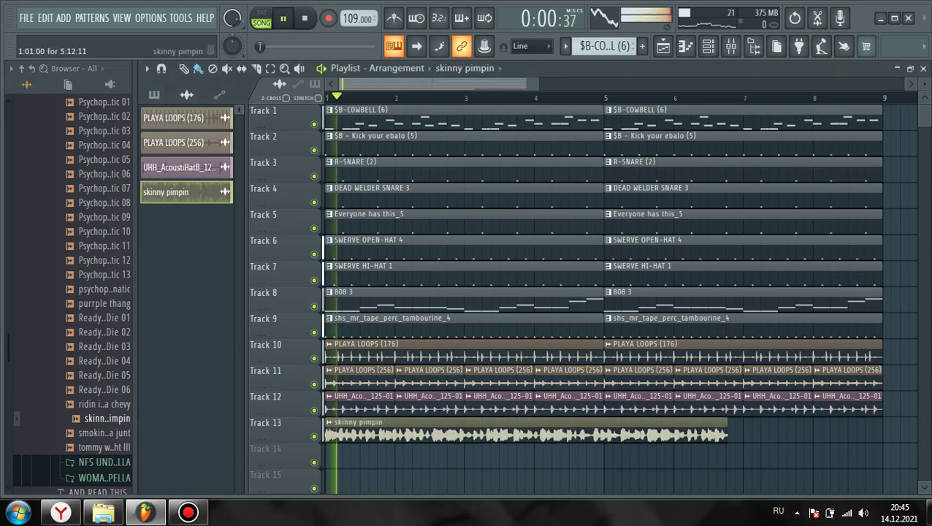
key(space)
double_click(358, 431)
drag(438, 239, 433, 345)
drag(513, 419, 513, 385)
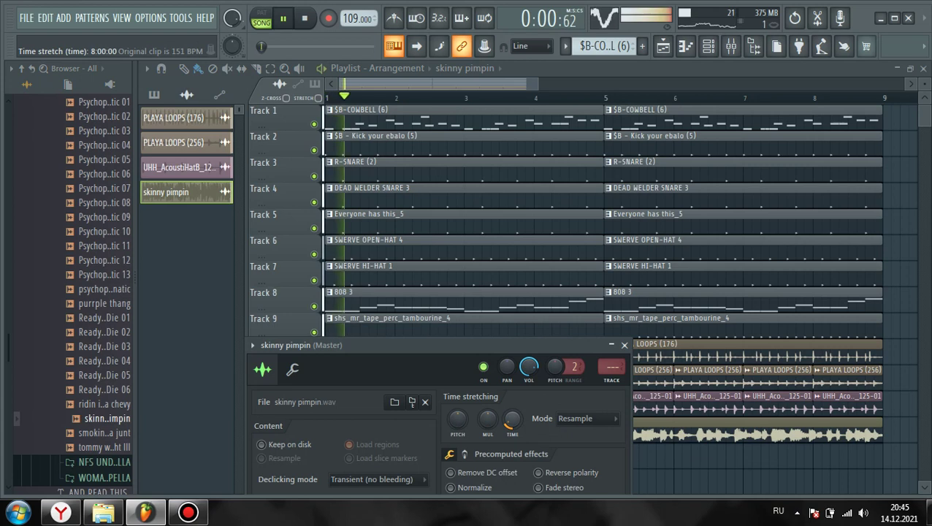
key(Escape)
Delete the skinny pimpin sample from the project
right_click(217, 200)
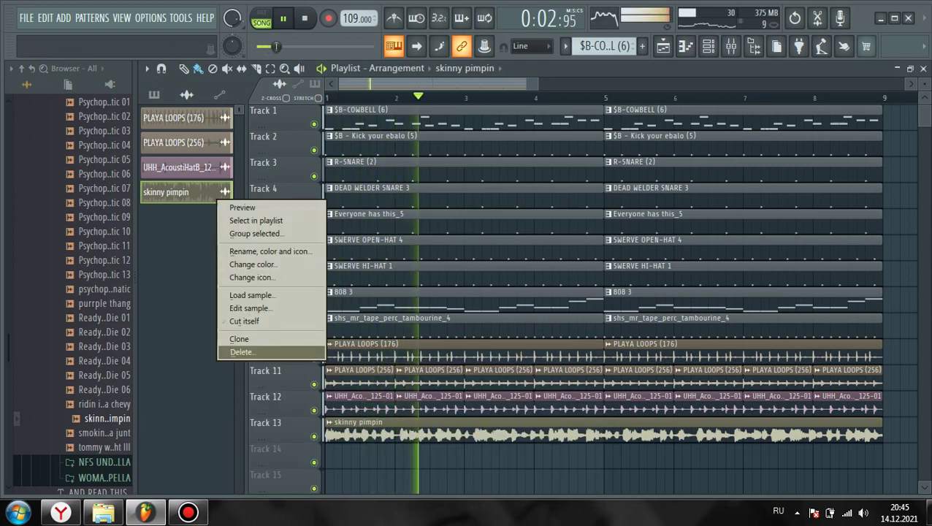
click(241, 352)
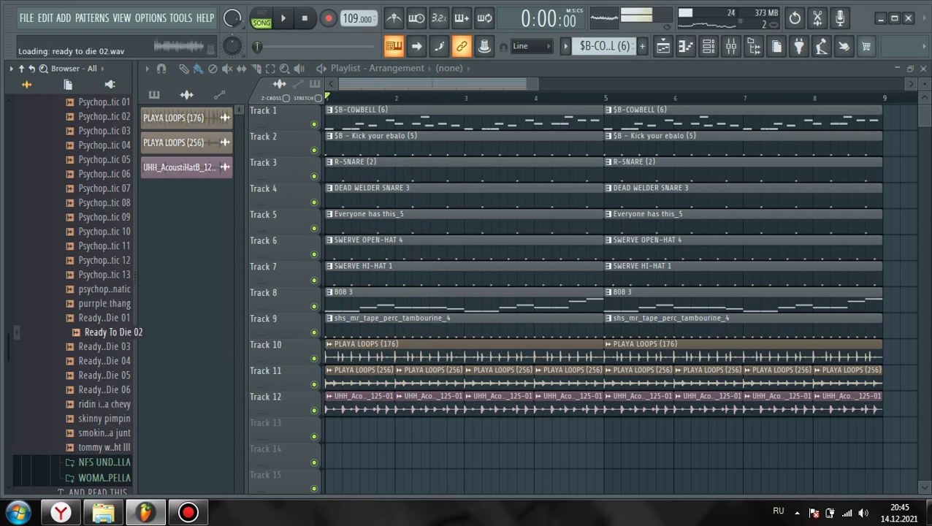
Audition the Psychopathic Lunatic vocals in the browser, up to the unnumbered psychopathic lunatic sample
click(108, 260)
key(Down)
key(Down)
key(Down)
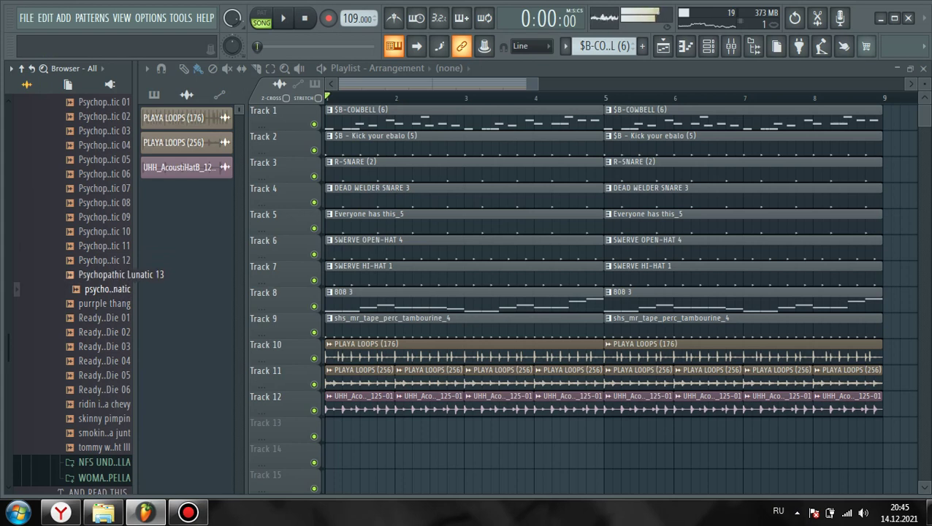
key(space)
key(space)
Place the psychopathic lunatic vocal on Track 13 at bar 1 and set its time stretch to 4:00:00
drag(108, 290, 333, 396)
key(space)
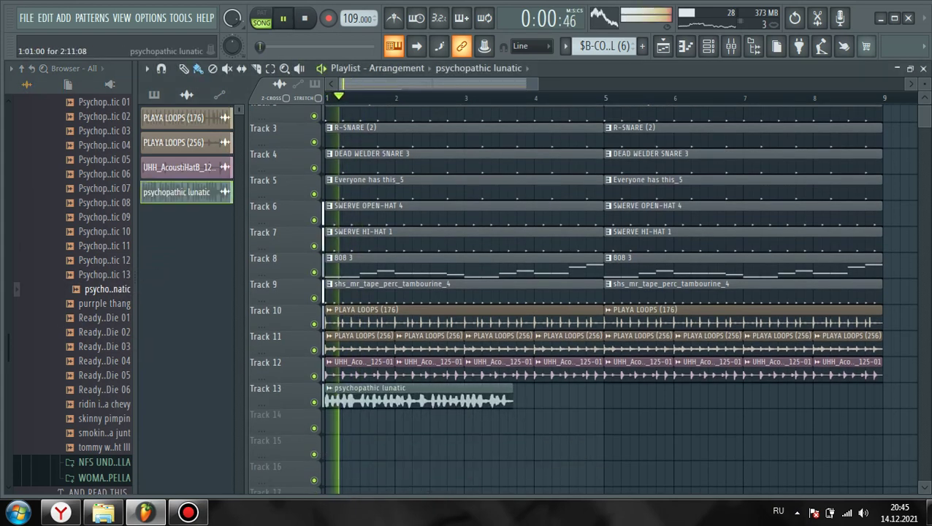
key(space)
double_click(336, 396)
drag(439, 256, 223, 339)
drag(320, 414, 320, 391)
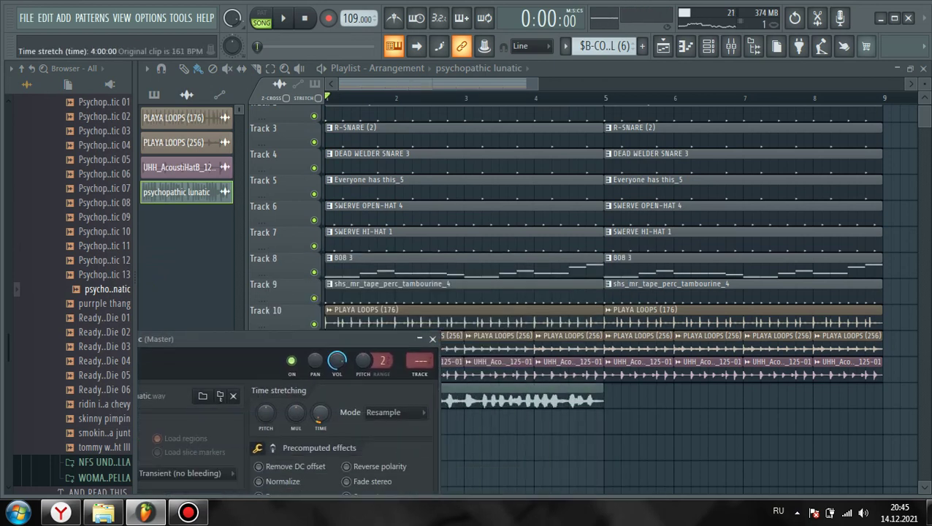
key(space)
key(Escape)
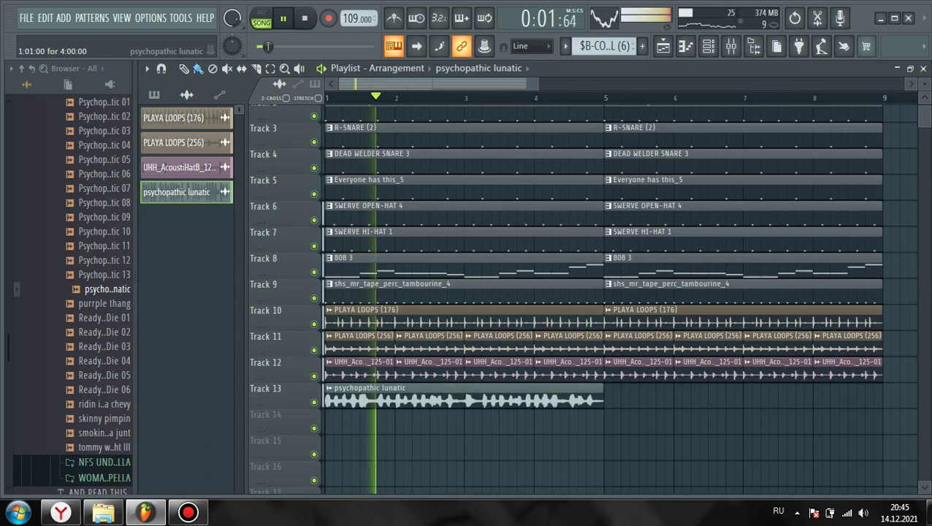
Route the psychopathic lunatic vocal to mixer track 14, check it in solo, and lower that track's level
key(F9)
click(608, 172)
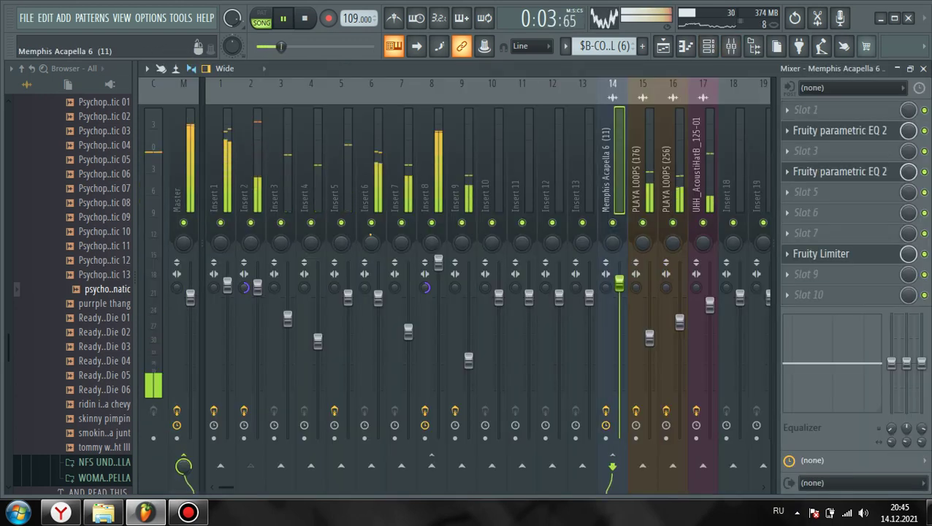
right_click(613, 222)
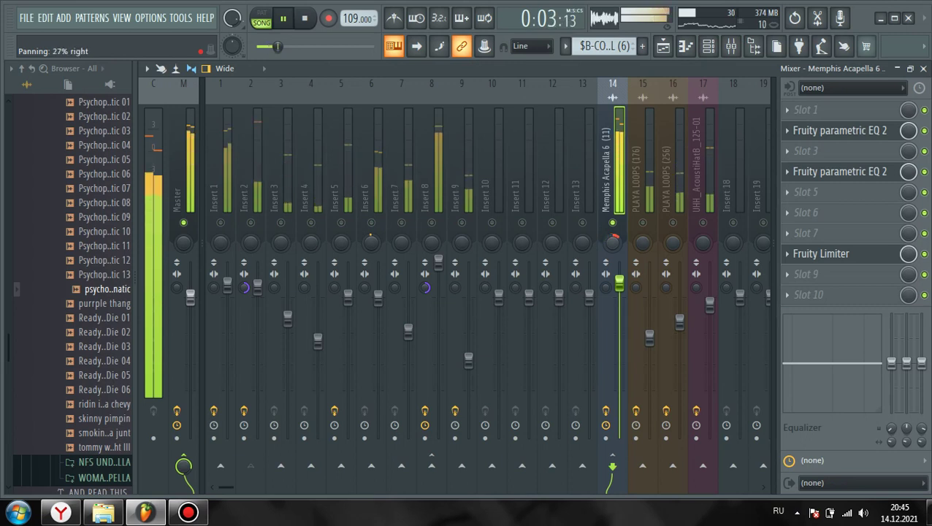
drag(612, 242, 612, 252)
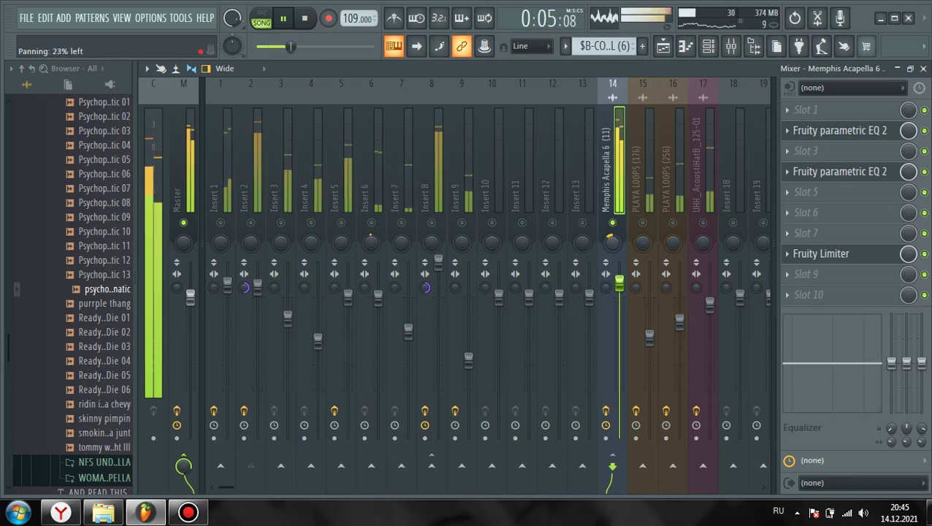
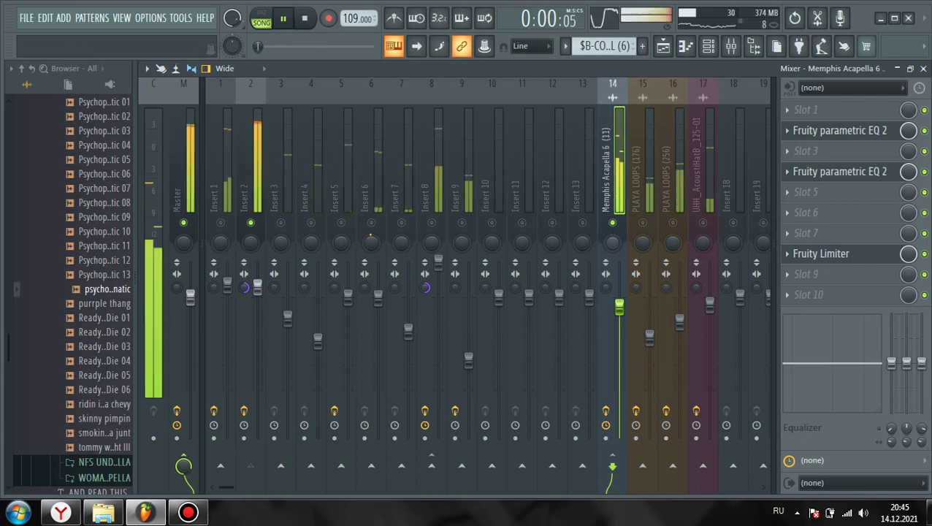
right_click(613, 223)
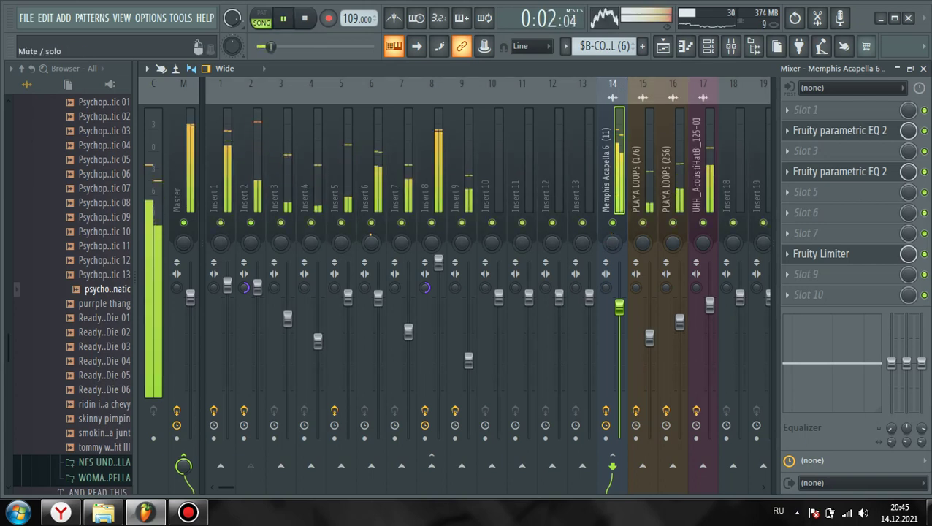
drag(620, 307, 620, 309)
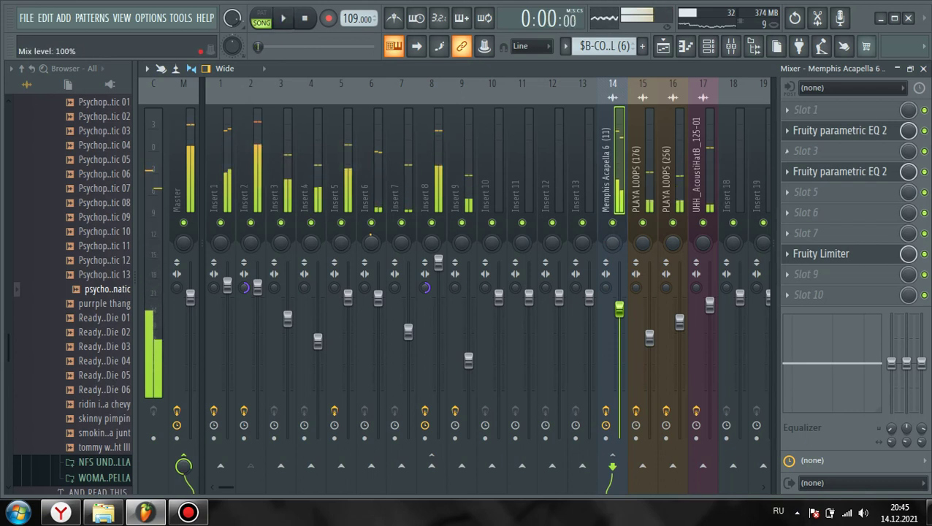
Set the psychopathic lunatic sample's time-stretching mode to Stretch
key(F5)
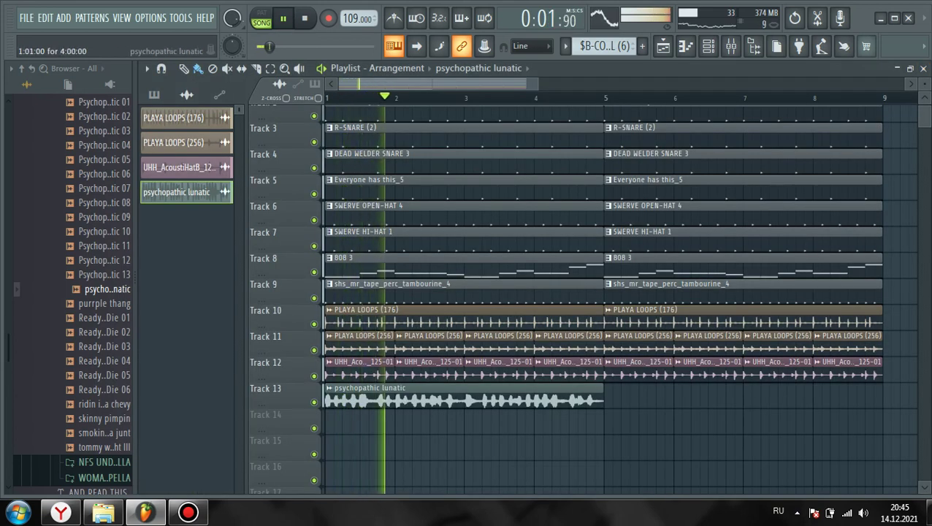
double_click(504, 389)
click(395, 413)
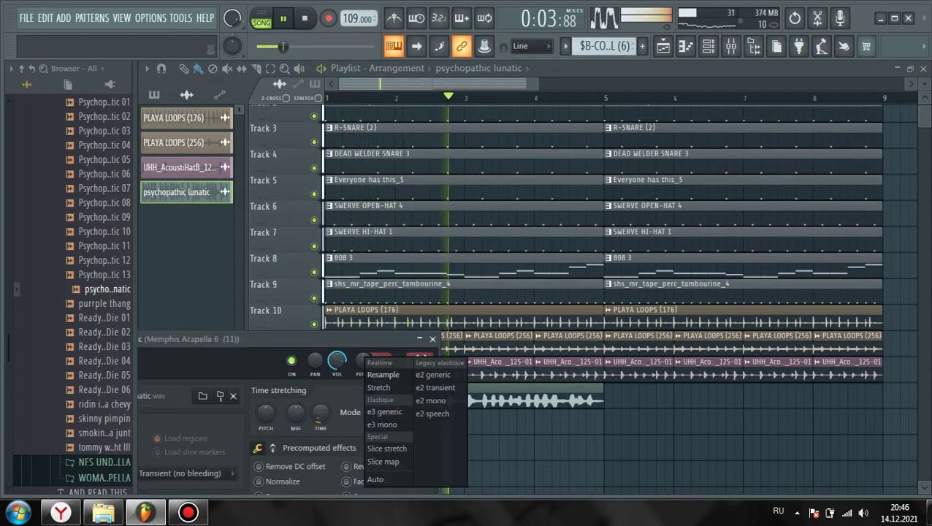
click(379, 387)
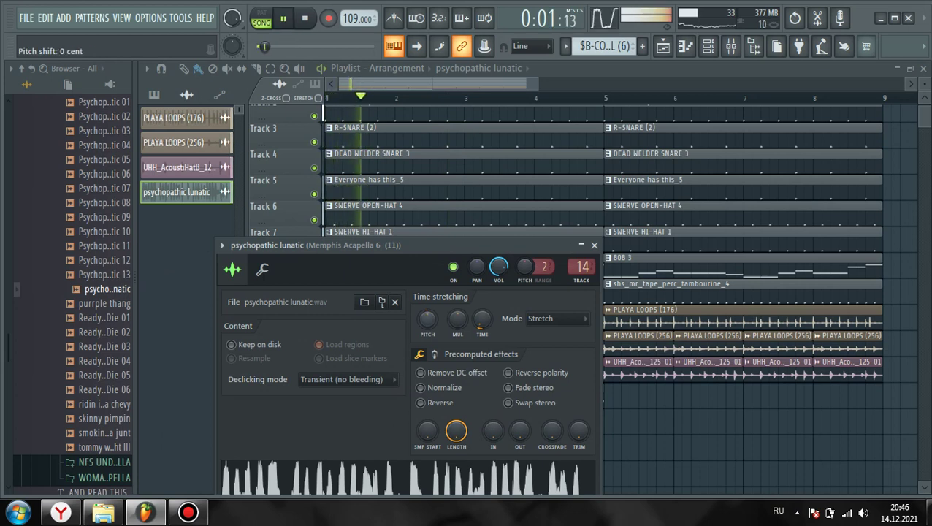
key(Escape)
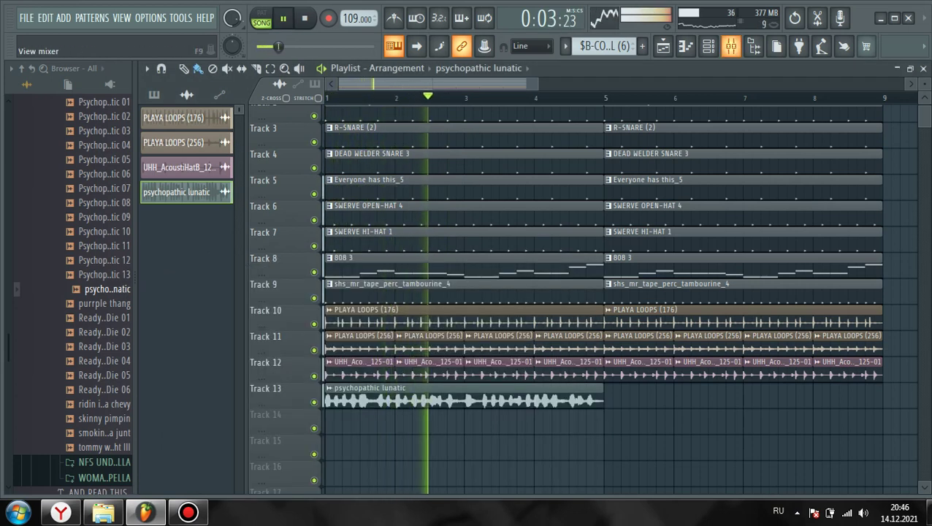
Place a second psychopathic lunatic clip on Track 13 at bar 5
scroll(620, 386, down, 1)
scroll(619, 386, down, 1)
click(612, 349)
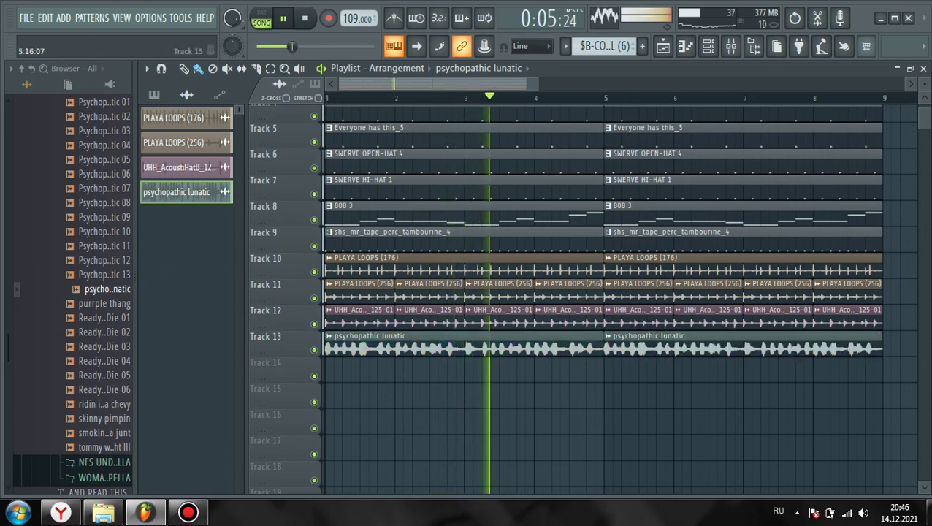
Move all the loop and vocal audio clips from Tracks 10–13 down to Tracks 14–17
scroll(782, 373, down, 2)
drag(757, 381, 132, 260)
drag(416, 266, 416, 369)
ctrl+click(547, 292)
scroll(619, 293, up, 2)
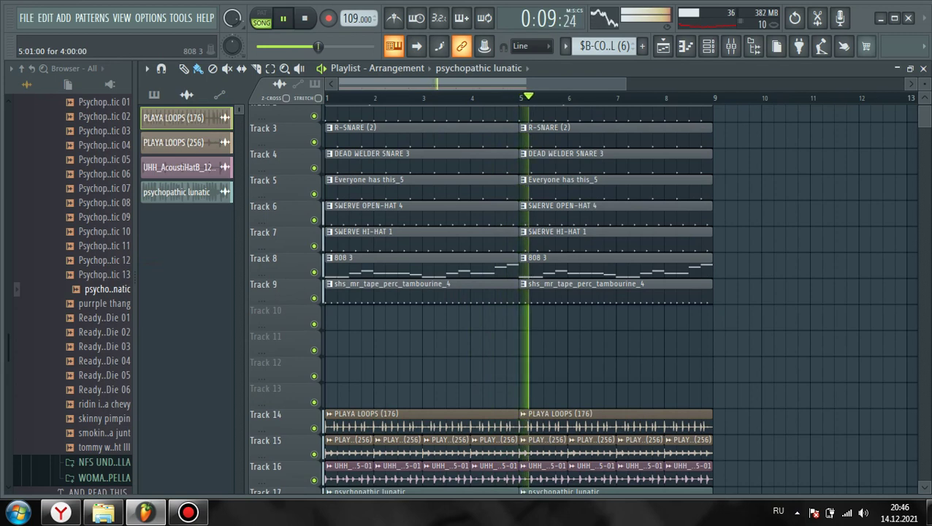
key(space)
key(space)
Add an extra C5 hit just before bar 3 in the DEAD WELDER SNARE 3 pattern
scroll(475, 351, up, 2)
scroll(351, 293, up, 2)
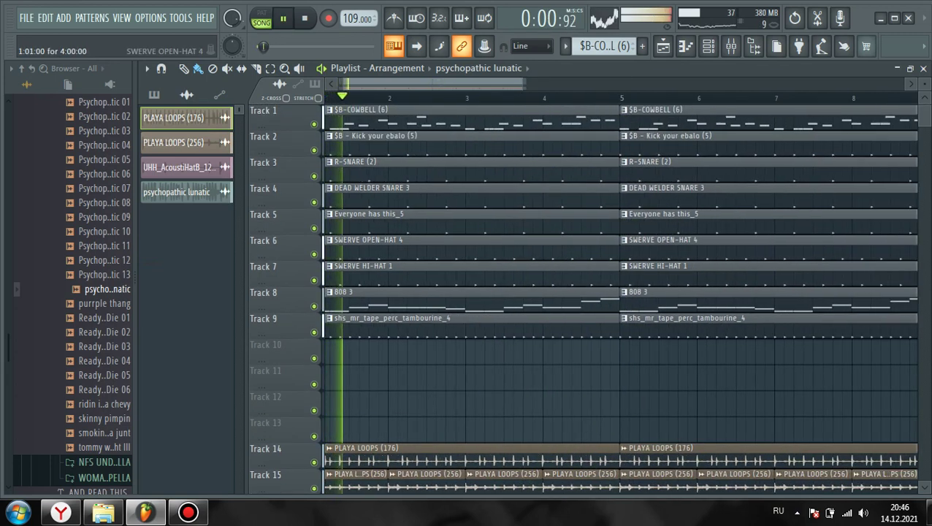
key(space)
double_click(358, 194)
key(space)
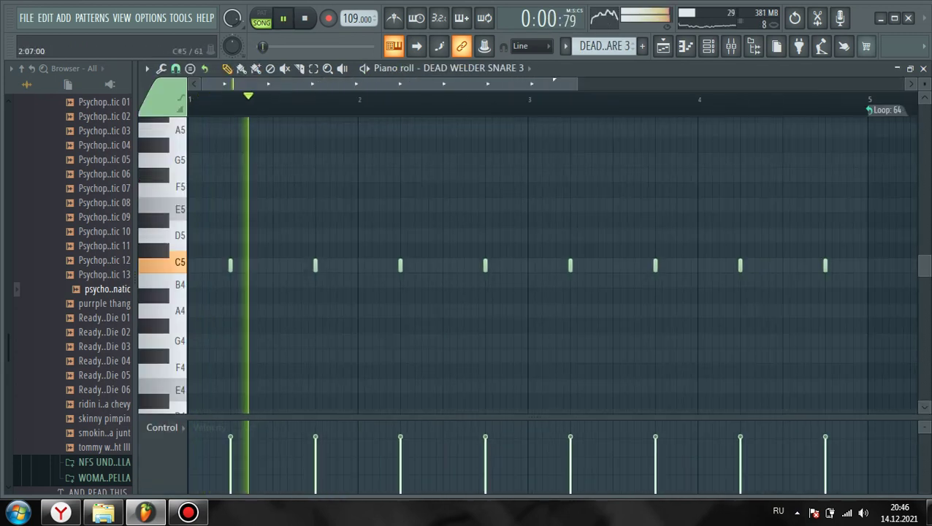
scroll(491, 265, up, 6)
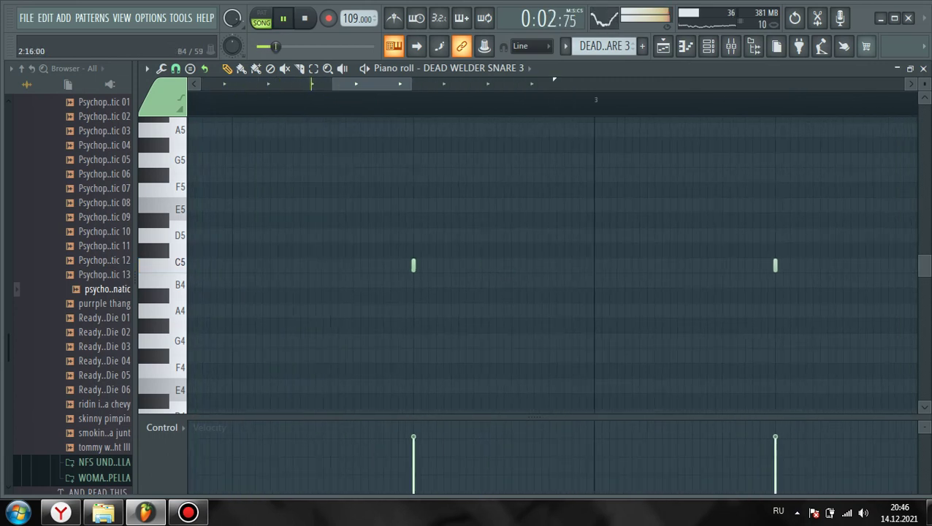
scroll(491, 265, down, 5)
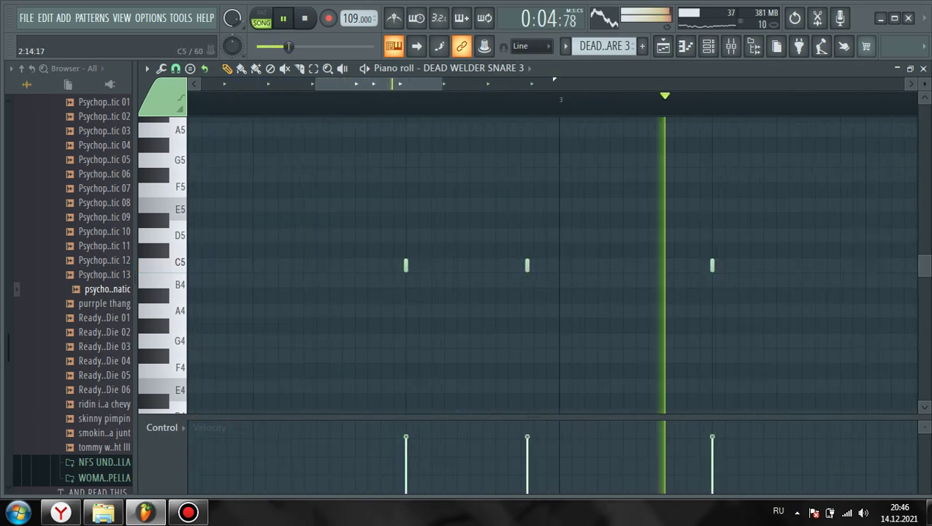
key(space)
key(Escape)
key(space)
key(Escape)
Add an extra, slightly softer C5 hit near the end of bar 2 in the Everyone has this_5 pattern
scroll(497, 265, up, 2)
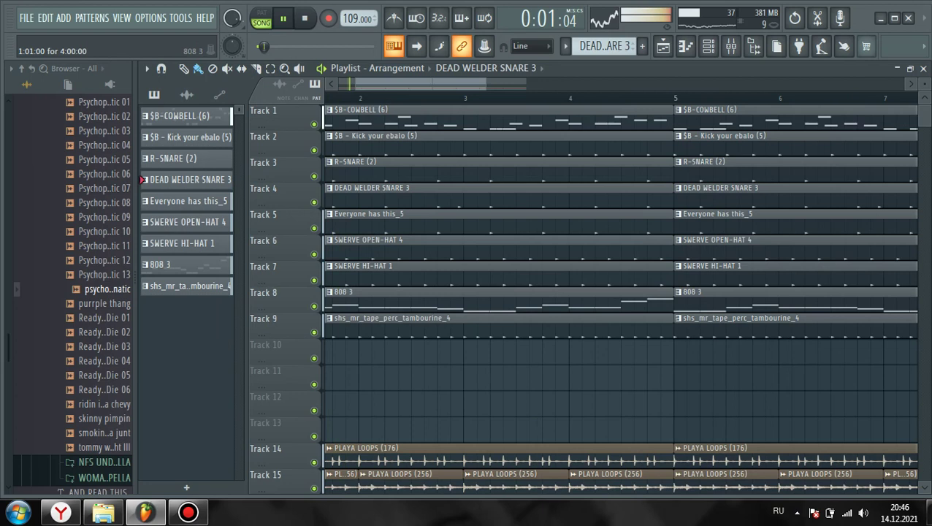
double_click(594, 223)
scroll(596, 252, down, 4)
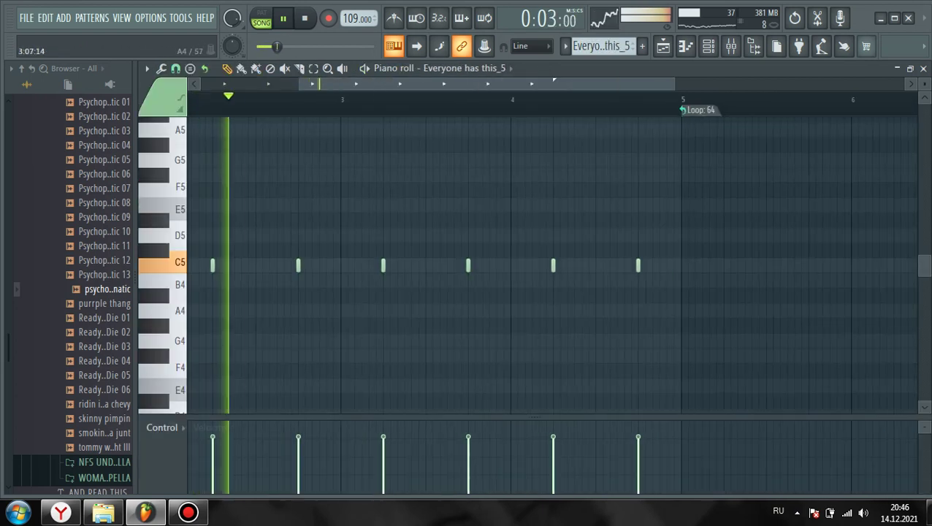
scroll(554, 79, up, 4)
key(space)
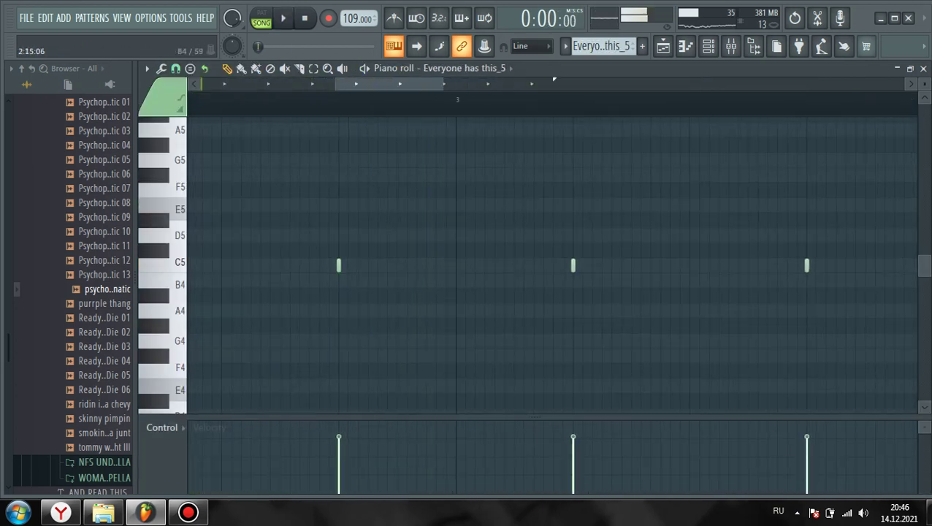
scroll(554, 79, up, 1)
scroll(553, 79, down, 3)
scroll(554, 79, up, 2)
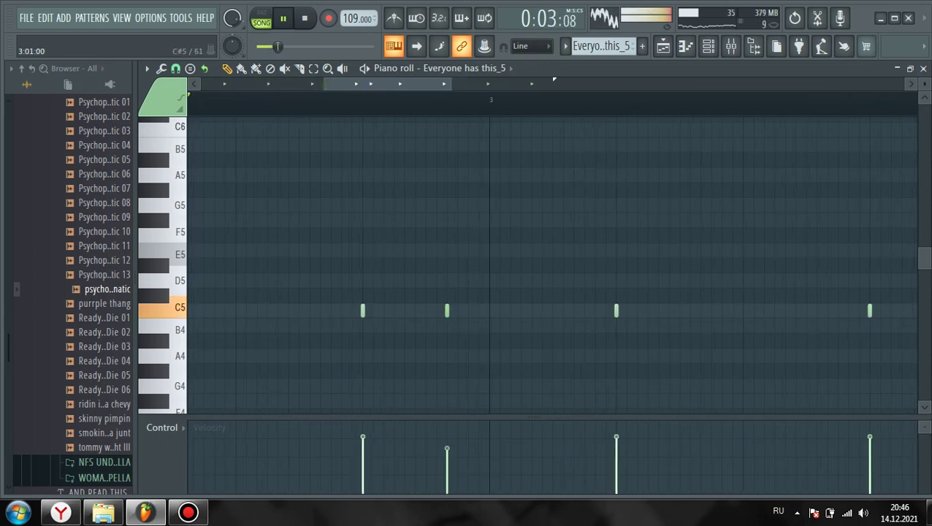
Shift the extra C5 hit in the Everyone has this_5 pattern to 2:15:00, checking its timing in playback
key(space)
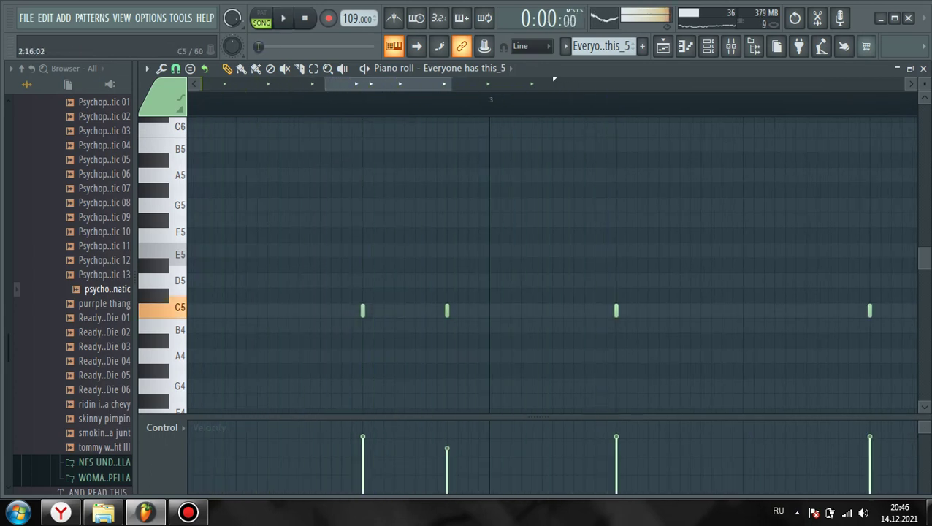
key(space)
scroll(553, 79, up, 2)
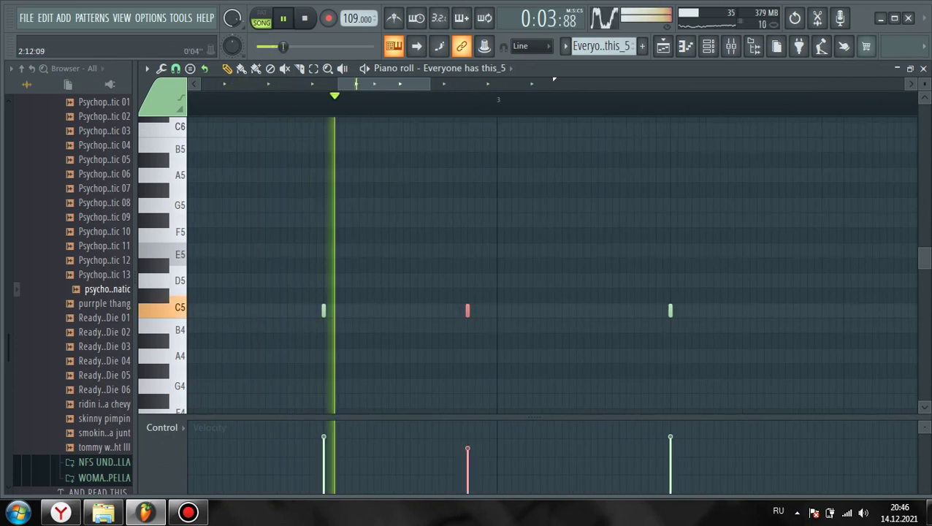
key(space)
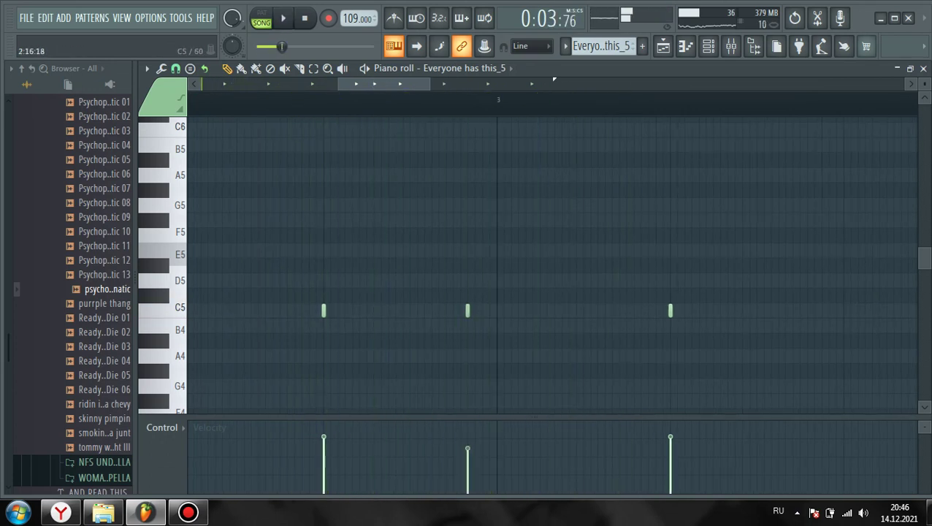
scroll(554, 78, up, 1)
key(space)
key(space)
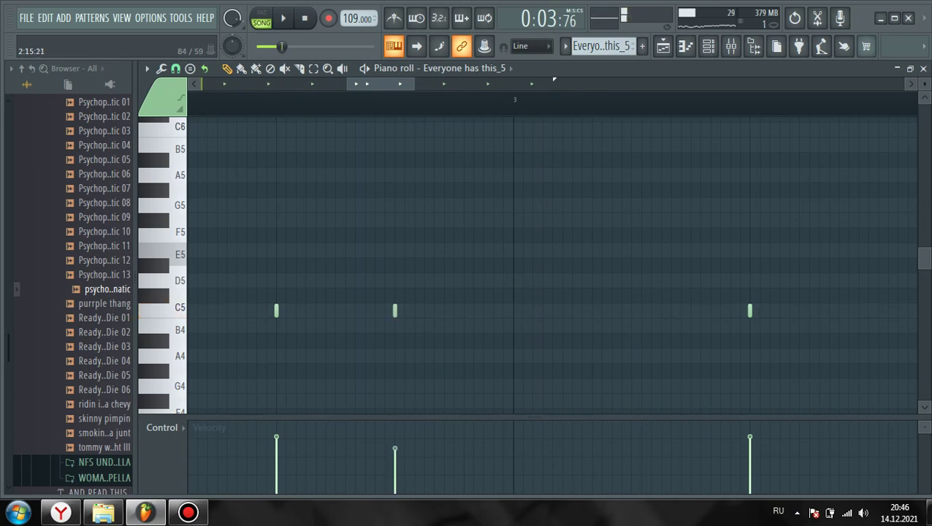
Try a second extra C5 hit around 2:16:00 in the Everyone has this_5 pattern and remove it
scroll(422, 312, down, 1)
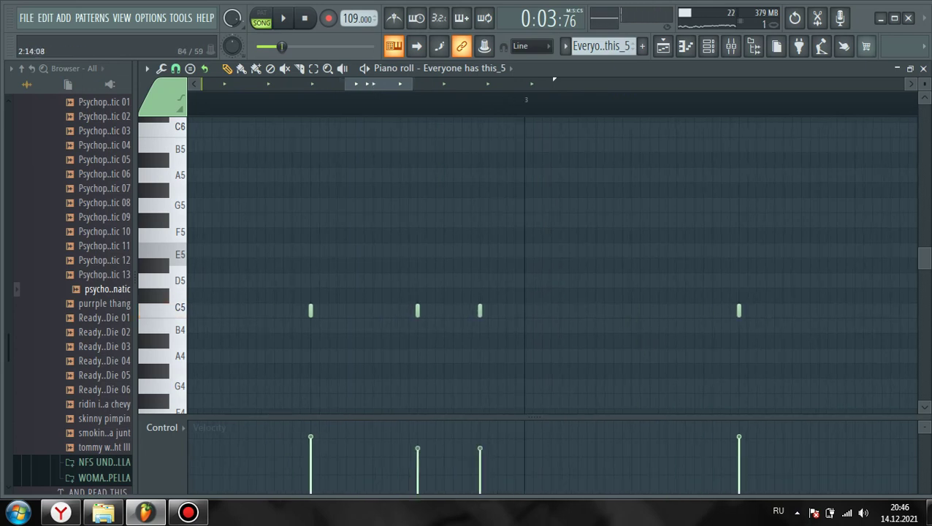
scroll(424, 312, down, 1)
scroll(425, 311, up, 2)
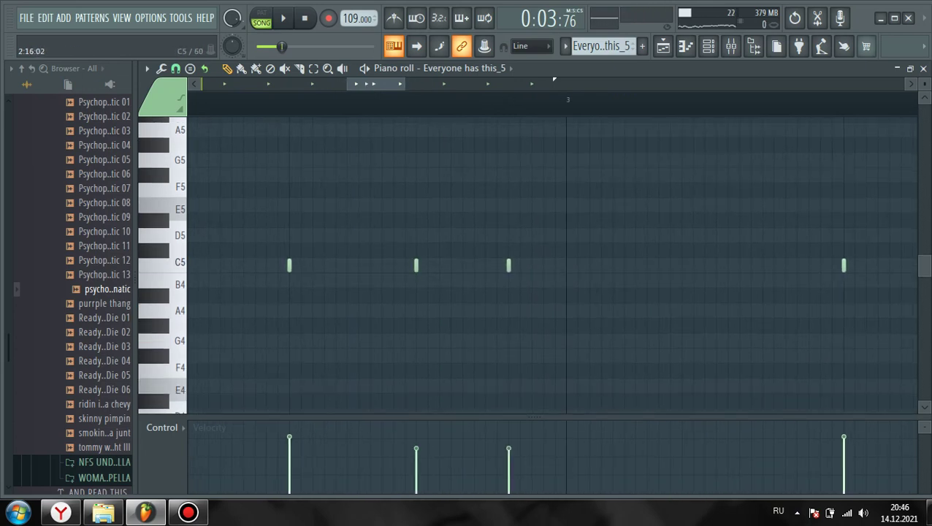
ctrl+right_click(416, 266)
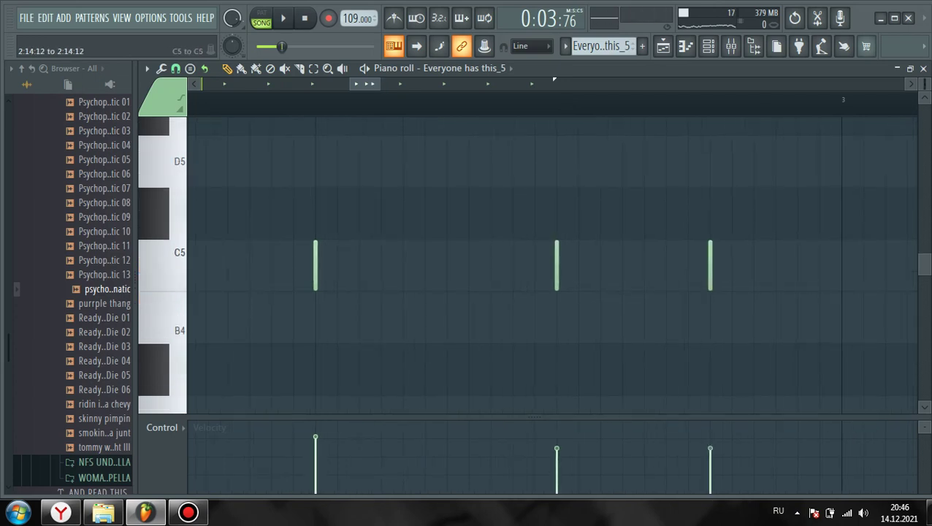
ctrl+right_click(512, 266)
scroll(488, 285, up, 1)
scroll(486, 266, up, 2)
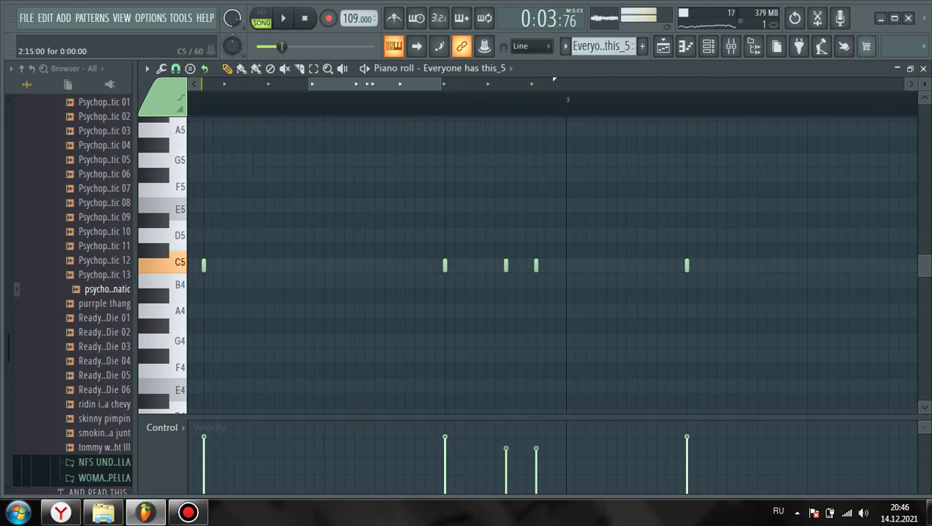
scroll(521, 265, up, 1)
right_click(541, 266)
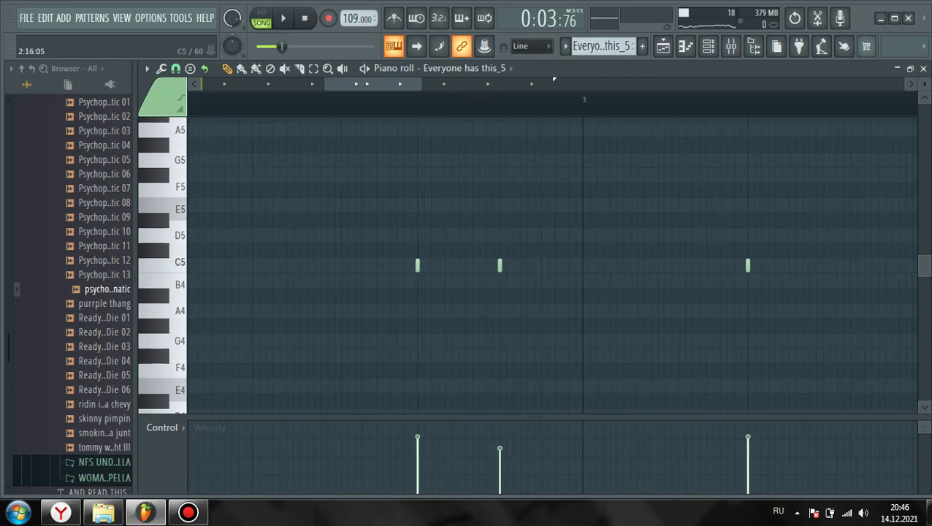
Replace the extra C5 hit at 2:15:00 in the Everyone has this_5 pattern with one at 2:16:00, checking its timing in playback
key(space)
right_click(500, 266)
key(space)
key(space)
scroll(434, 266, down, 2)
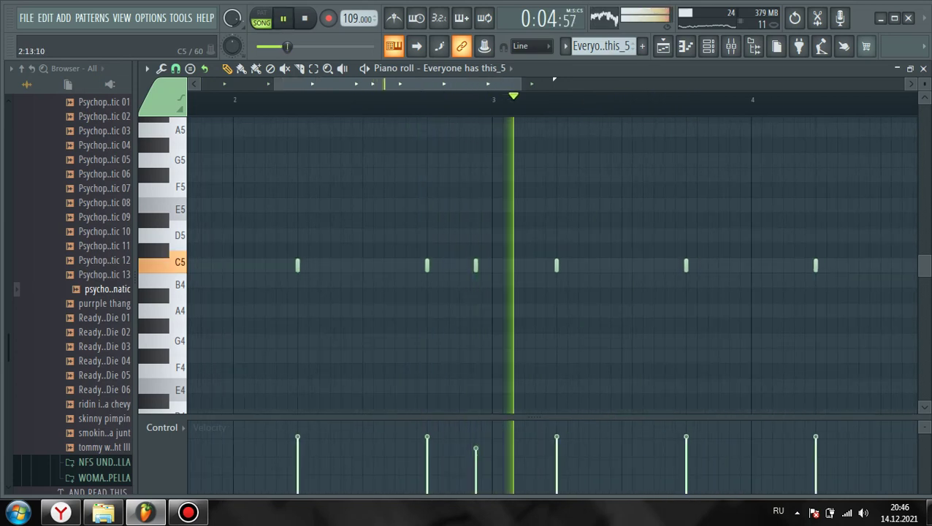
scroll(538, 266, down, 3)
click(924, 68)
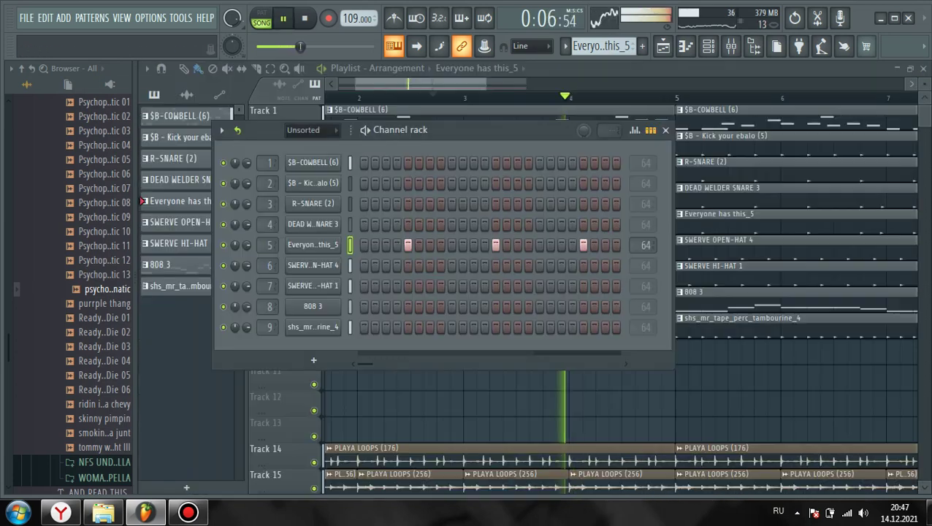
Move the drum loop, hi-hat loop and psychopathic lunatic clips up from tracks 14–17 to tracks 10–13
right_click(762, 374)
scroll(526, 328, down, 3)
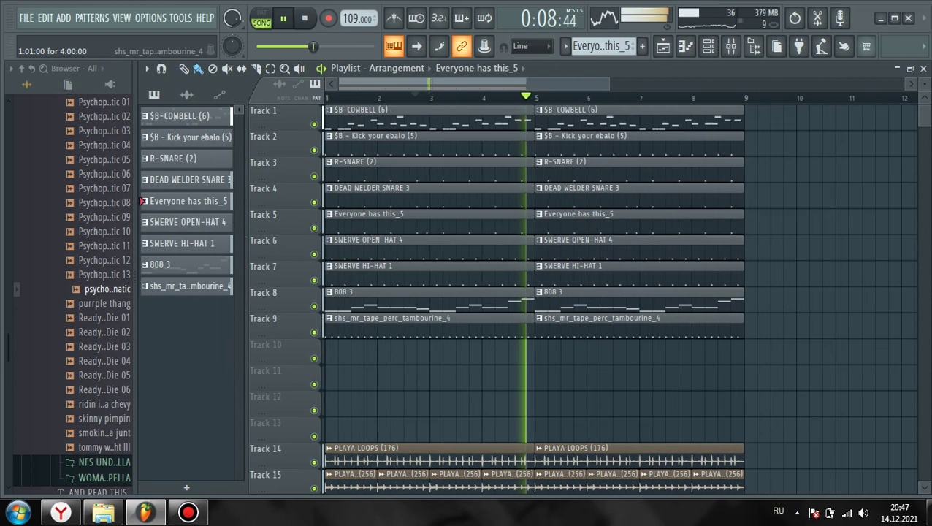
scroll(526, 327, down, 6)
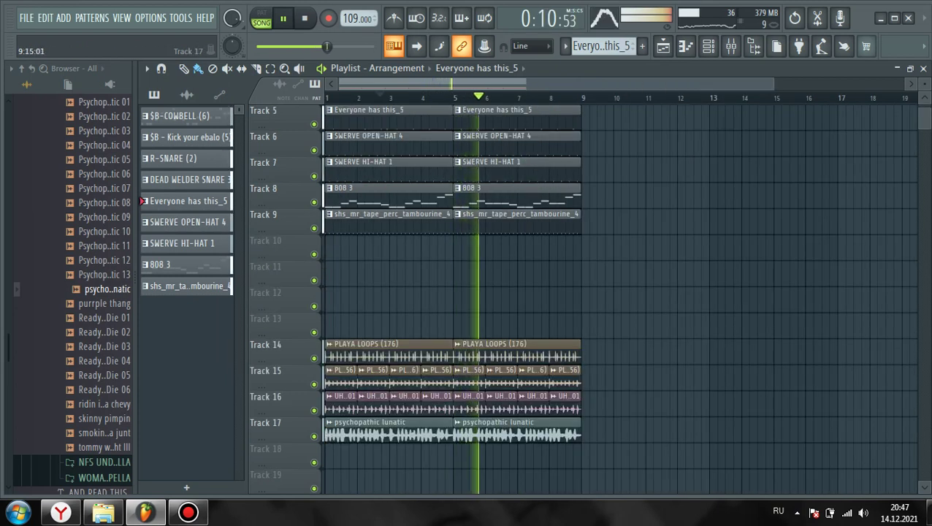
key(space)
drag(609, 440, 337, 268)
Duplicate the whole eight-bar arrangement repeatedly until it fills bars 1 to 64, then clear the selection and return to the song start
key(ctrl+a)
scroll(497, 327, down, 1)
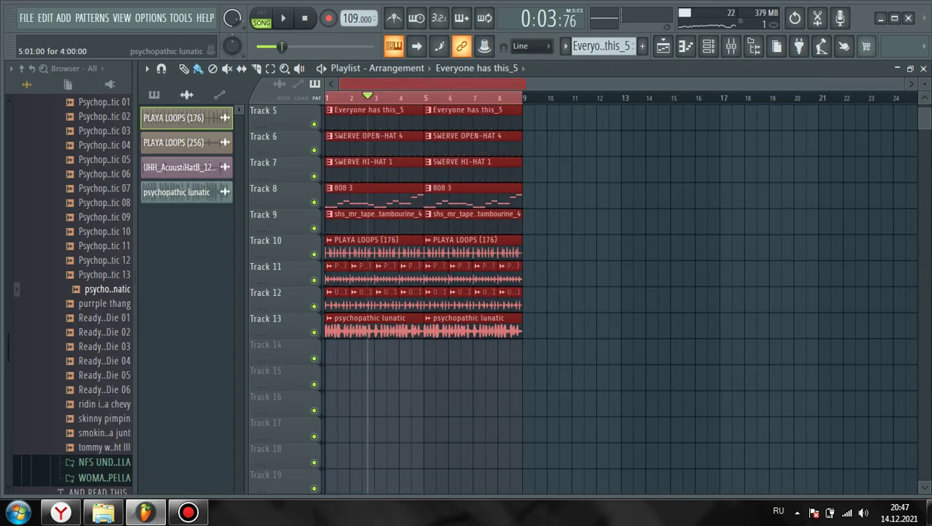
key(ctrl+b)
key(ctrl+b)
key(ctrl+b)
scroll(433, 327, down, 2)
key(ctrl+b)
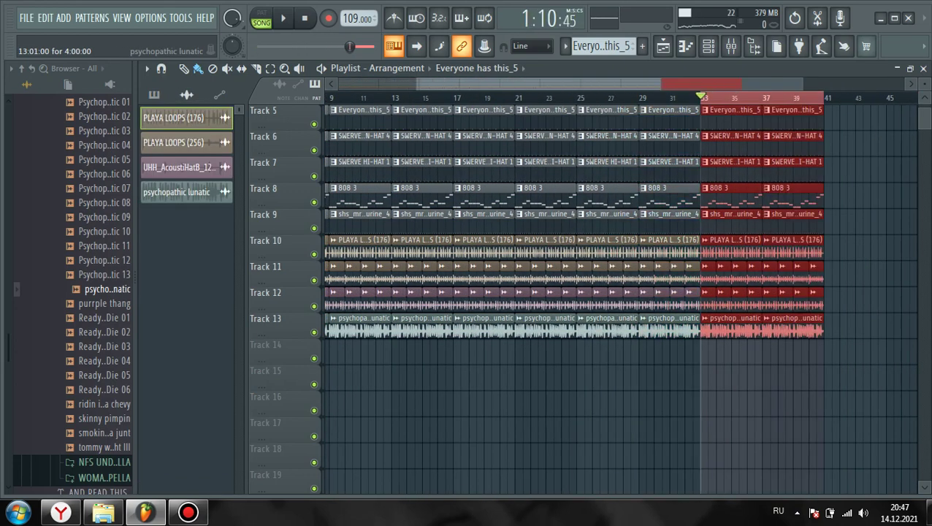
key(ctrl+b)
key(ctrl+b)
key(ctrl+b)
scroll(661, 344, down, 2)
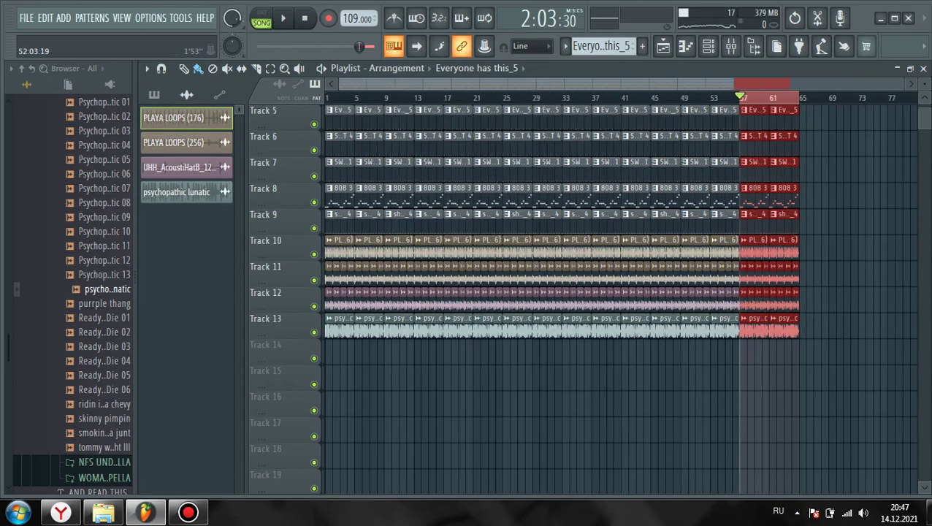
double_click(746, 97)
click(327, 97)
Clear every clip except $B-COWBELL (6) from bars 1 to 8 and play the intro
scroll(286, 220, up, 4)
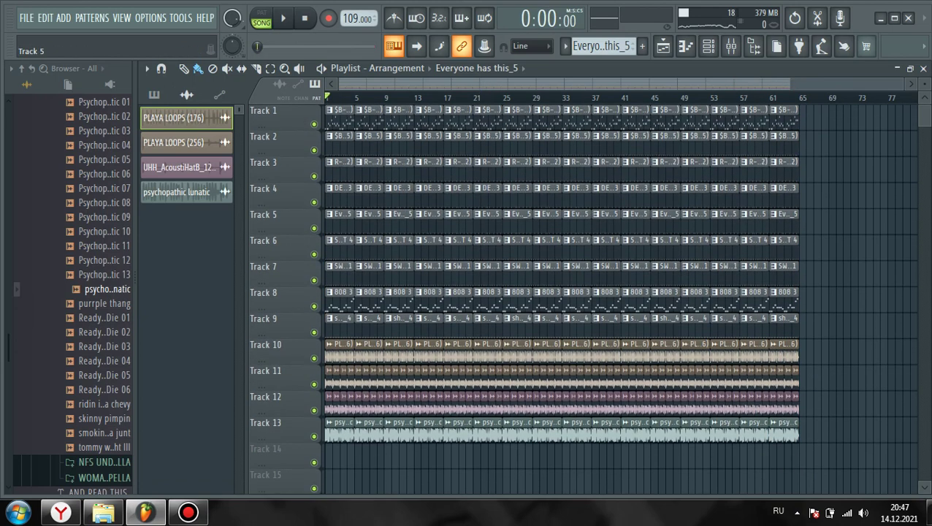
scroll(364, 404, up, 2)
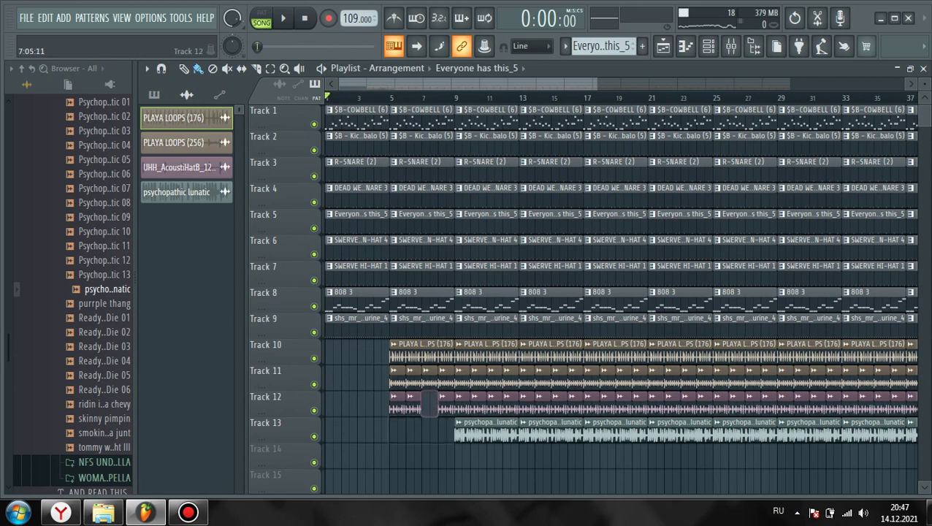
right_click(429, 379)
right_click(420, 352)
drag(362, 142, 362, 329)
drag(415, 142, 415, 330)
key(space)
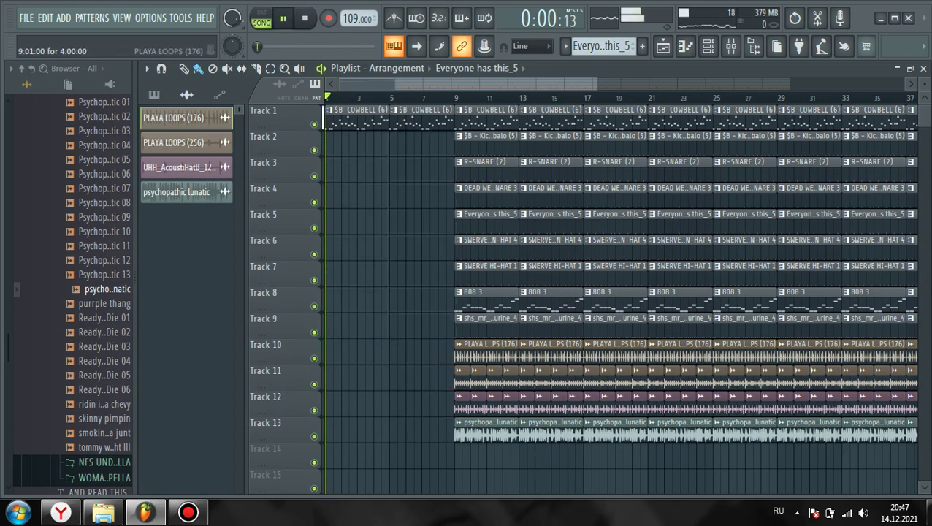
key(F9)
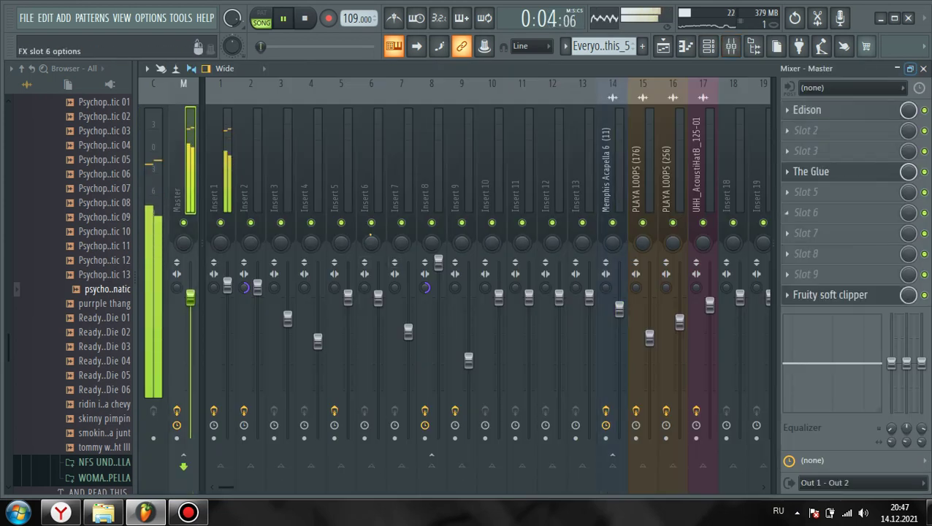
click(807, 212)
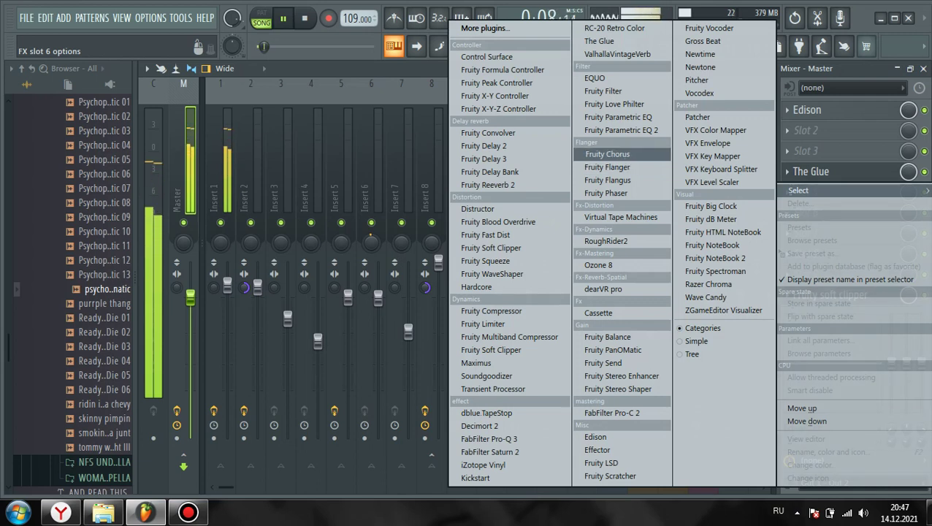
click(478, 209)
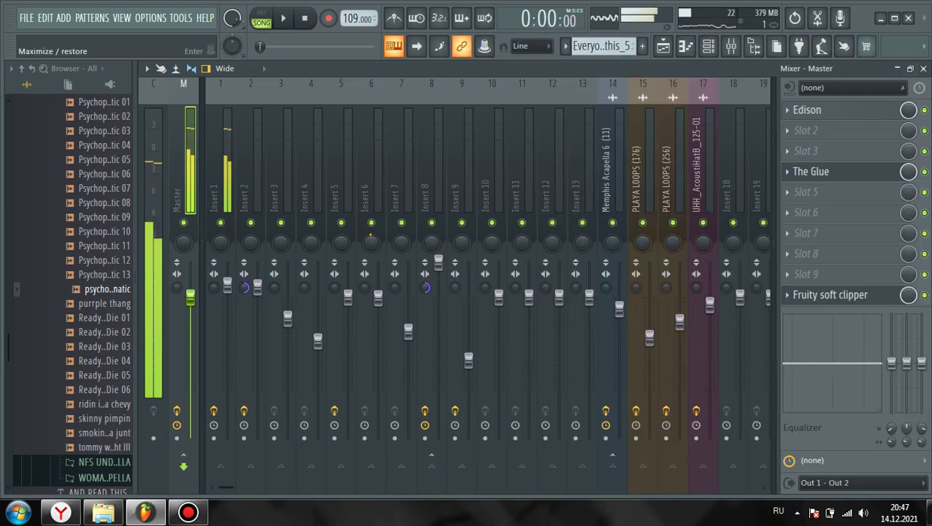
Place the NIGXT DREXM VINYL (7) sample from the VINYL folder at bar 1 on track 16 and listen to it
key(F5)
scroll(93, 318, down, 1)
scroll(93, 319, up, 5)
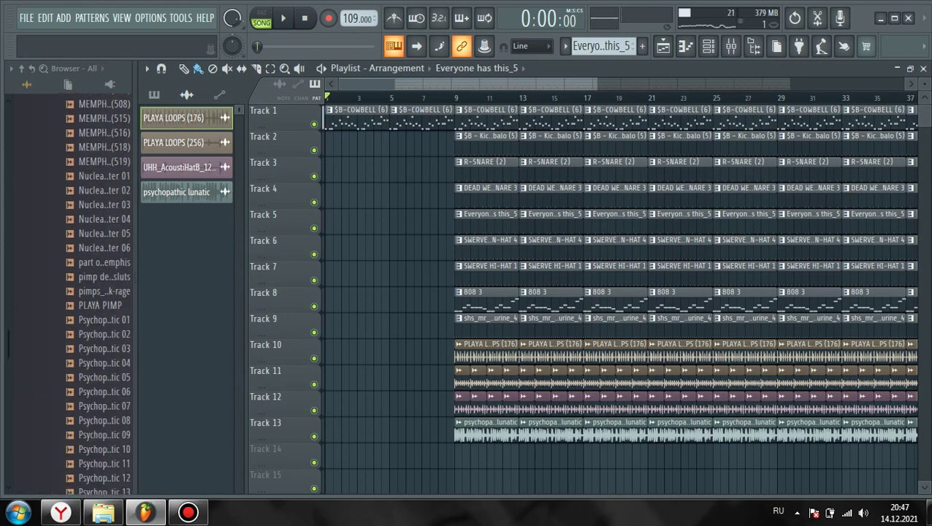
scroll(94, 319, down, 9)
click(99, 296)
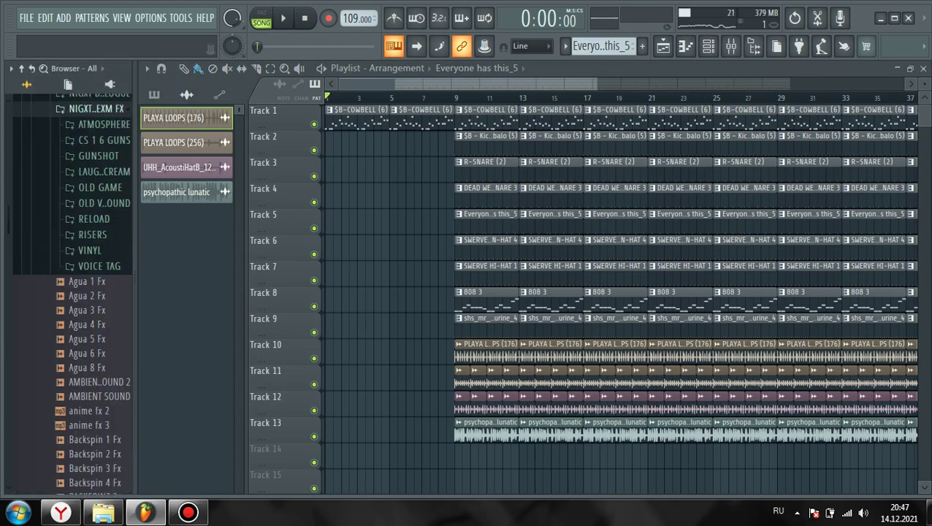
click(90, 242)
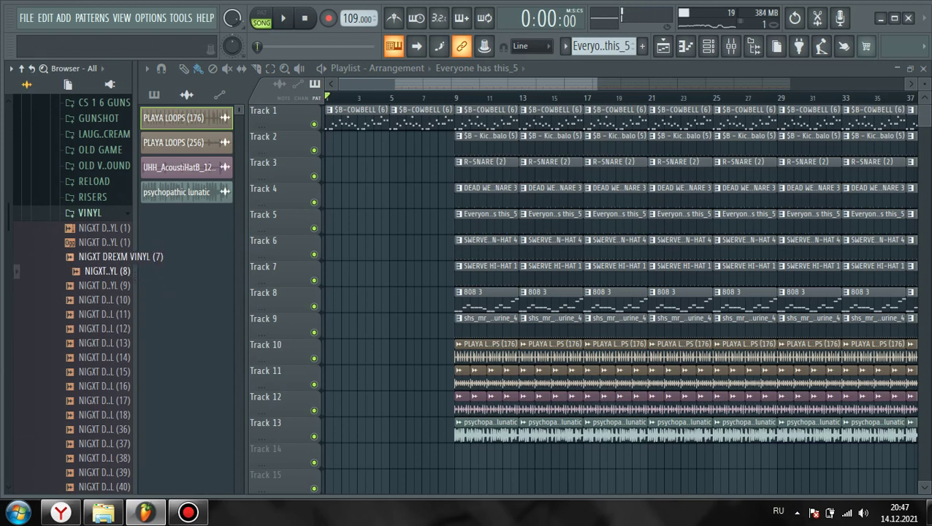
drag(76, 257, 350, 442)
key(space)
scroll(373, 411, down, 3)
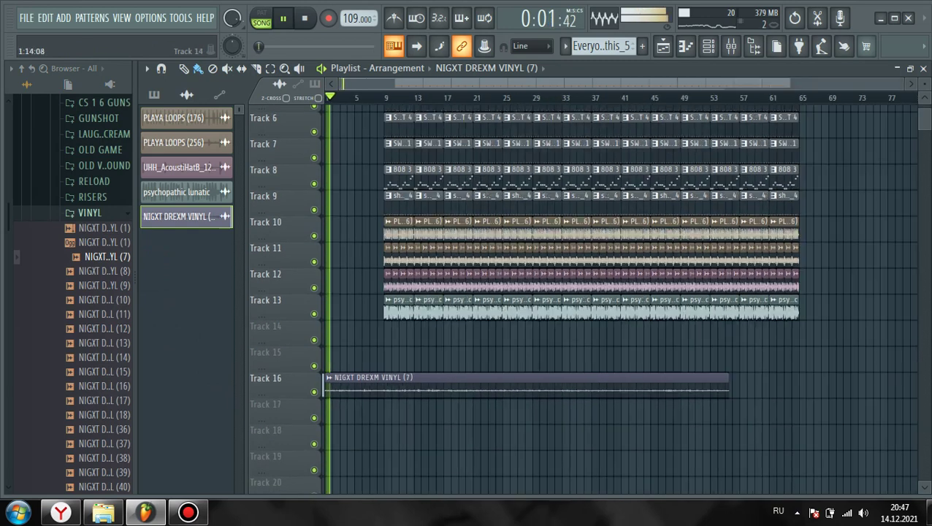
scroll(332, 384, up, 4)
key(space)
Create a volume automation clip for the $B-COWBELL (6) channel, spanning 7:12:00 from the song start on track 2
scroll(292, 199, up, 3)
scroll(621, 292, up, 2)
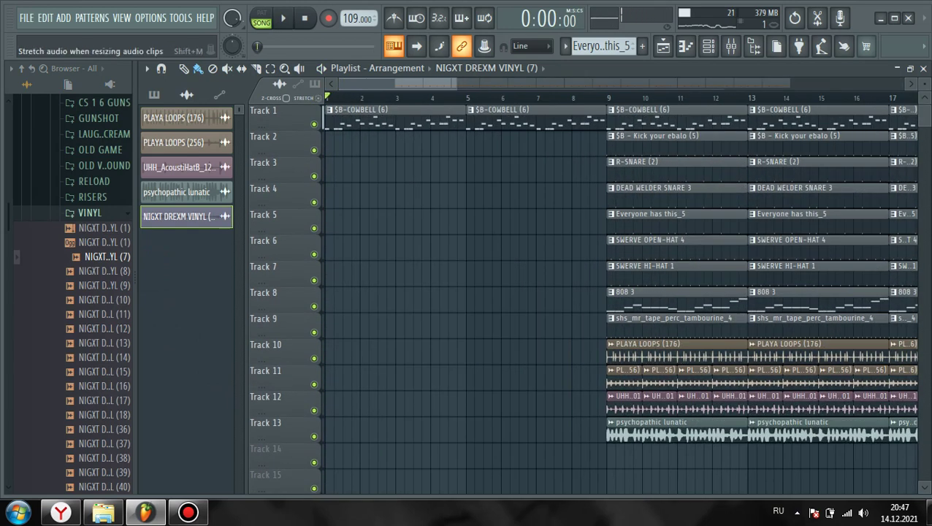
drag(327, 98, 598, 98)
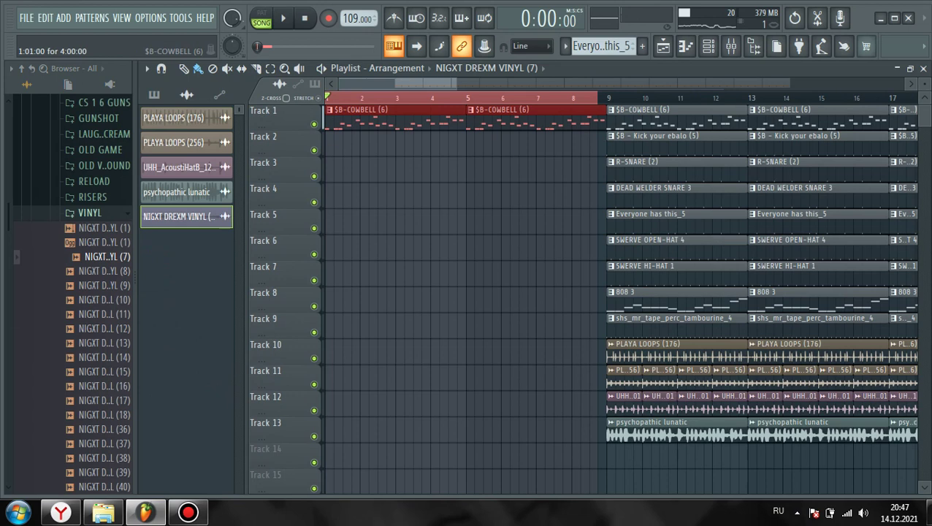
double_click(385, 122)
click(924, 68)
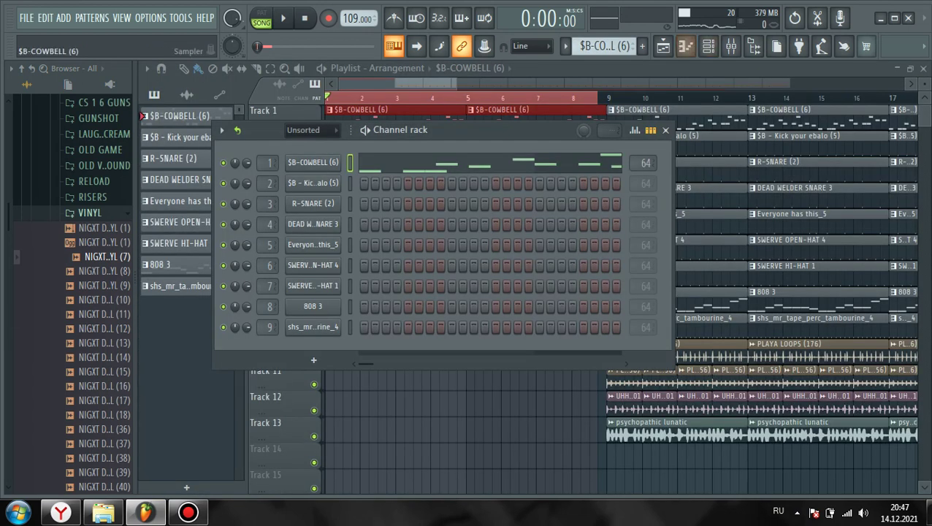
click(313, 163)
right_click(464, 190)
click(511, 277)
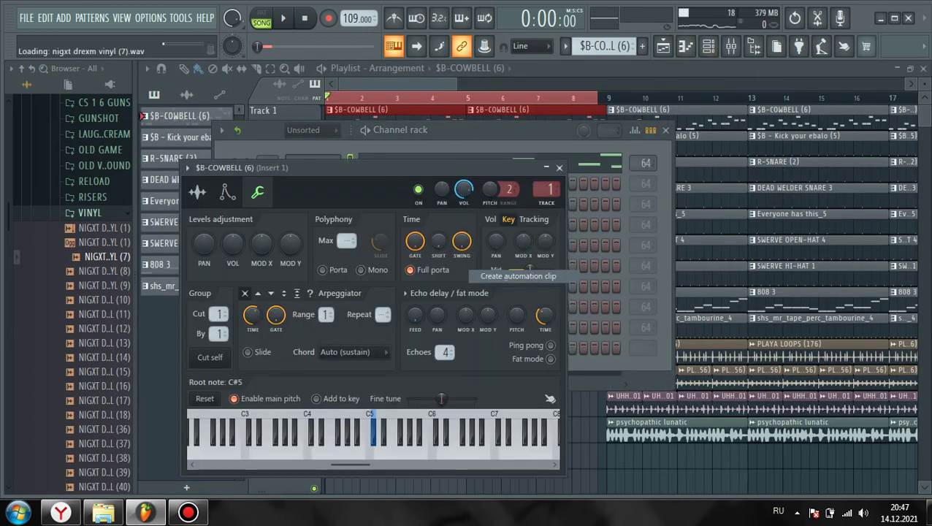
key(Escape)
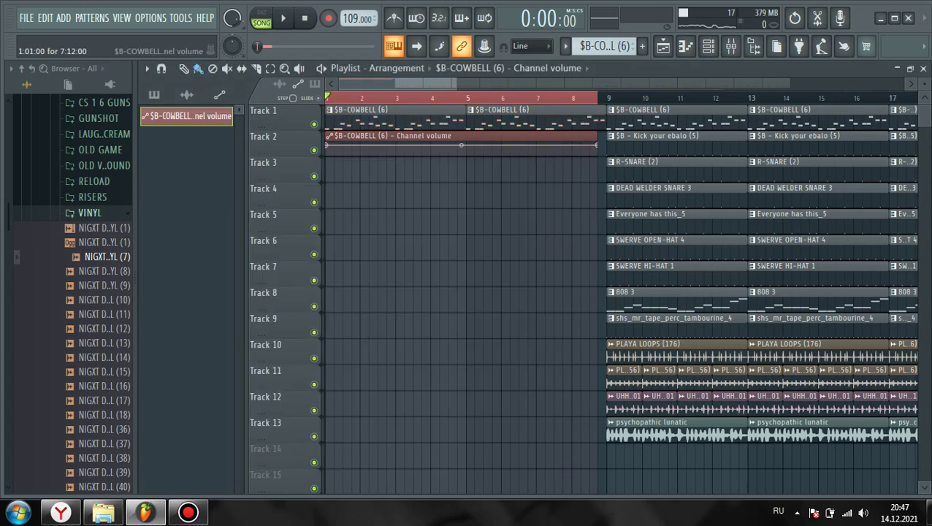
Shape the cowbell volume automation into a curved fade-in rising from silence toward the clip's end, and play it back
key(space)
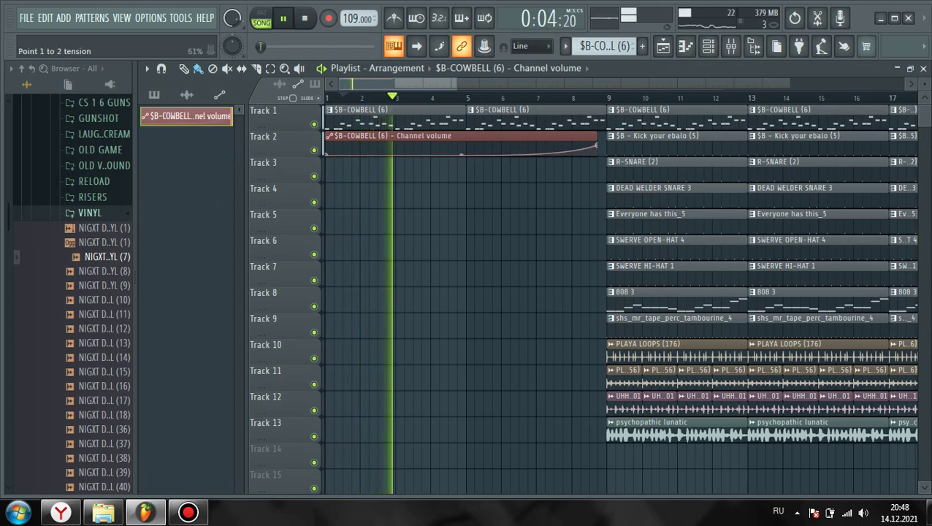
scroll(518, 404, down, 2)
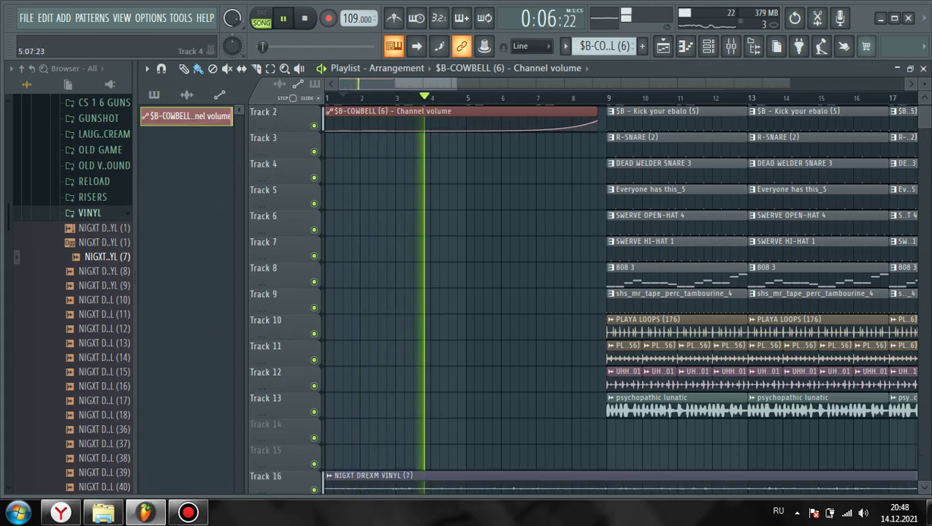
scroll(520, 404, down, 2)
Delete all clips on tracks 2 to 13 in bars 9 to 16, leaving only the $B-COWBELL (6) clips
drag(583, 416, 481, 137)
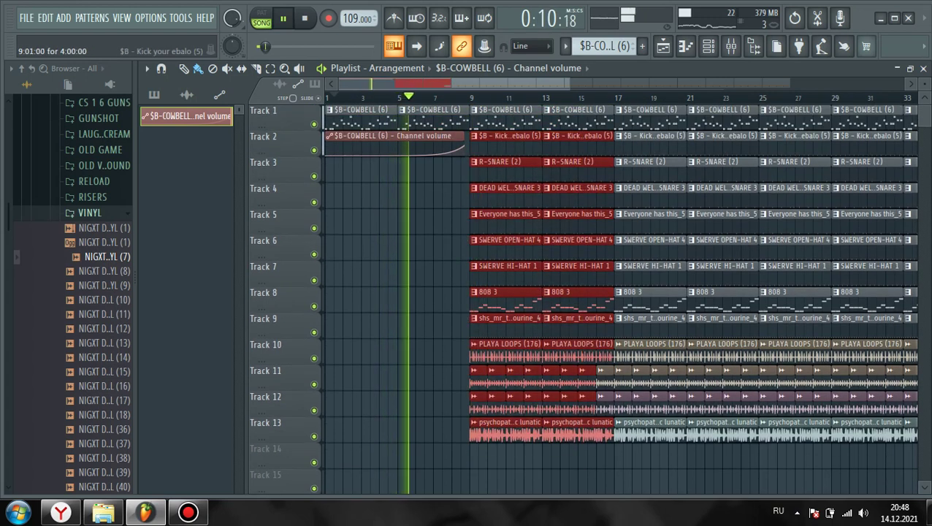
key(Delete)
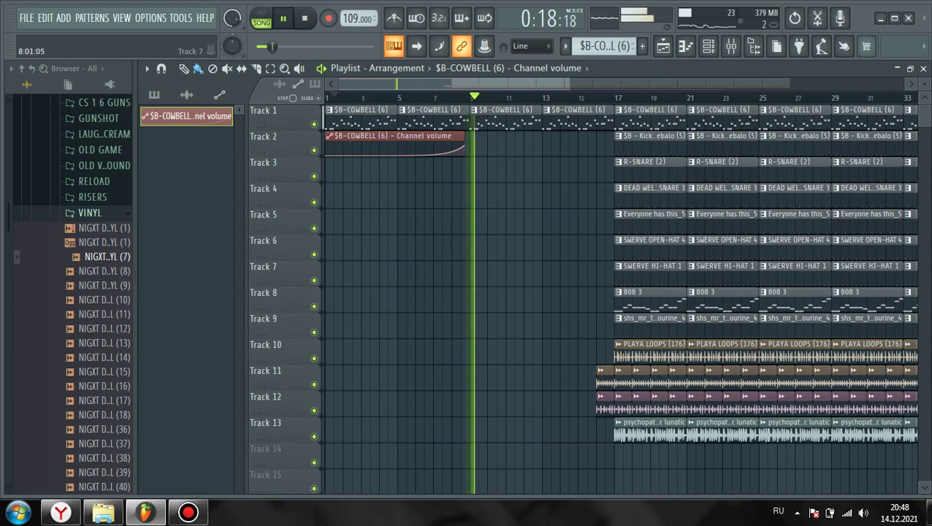
scroll(606, 404, up, 3)
scroll(565, 403, up, 1)
right_click(567, 378)
right_click(567, 403)
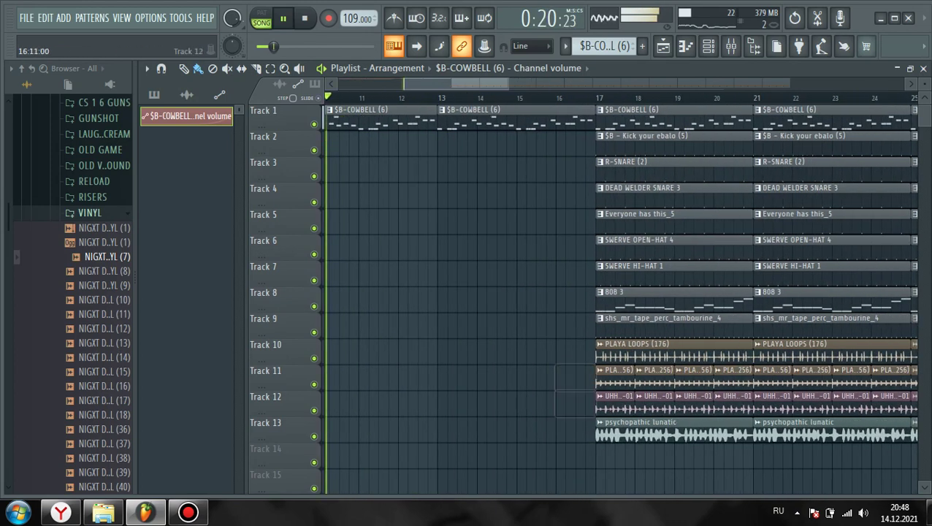
Copy the PLAYA LOOPS (176), PLAYA LOOPS (256) and UHH_AcoustiHatB clips from bars 17–20 to bars 9–12 and play them
scroll(578, 387, down, 4)
scroll(439, 377, up, 3)
key(space)
drag(657, 340, 767, 415)
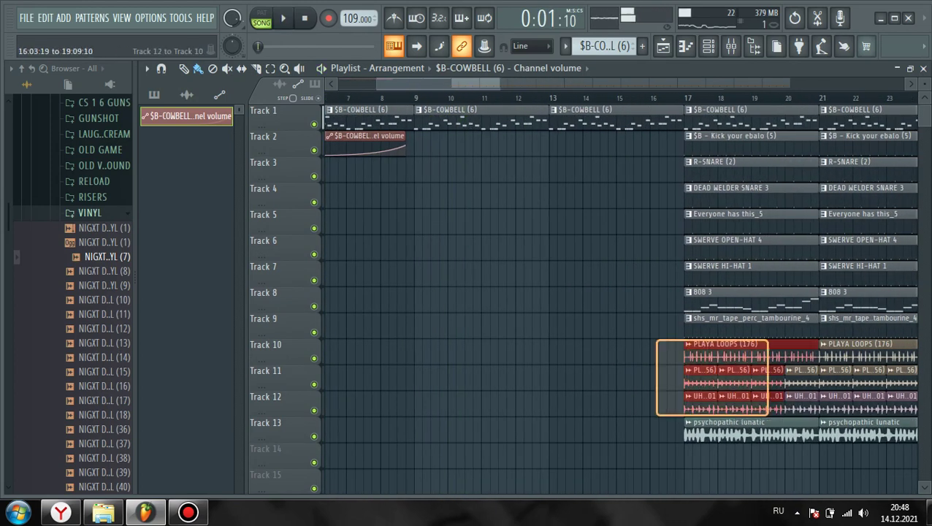
key(space)
drag(775, 346, 504, 346)
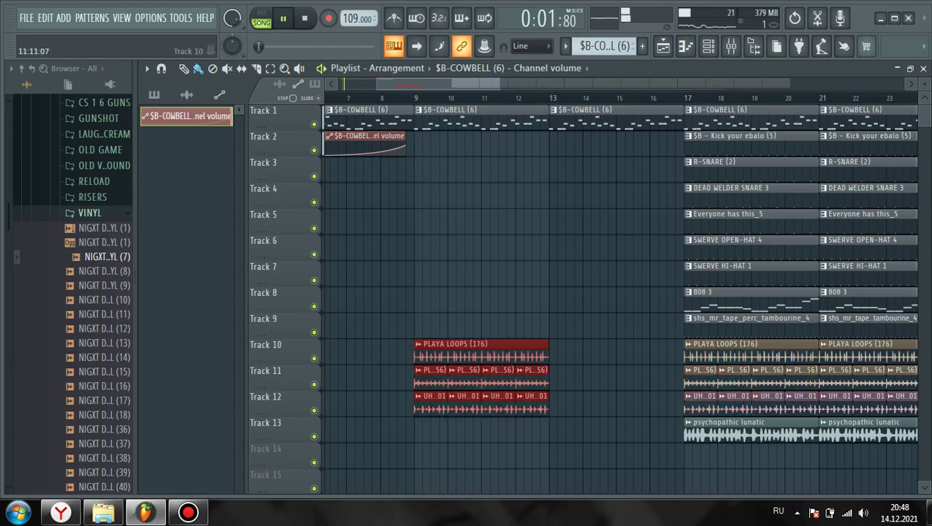
key(space)
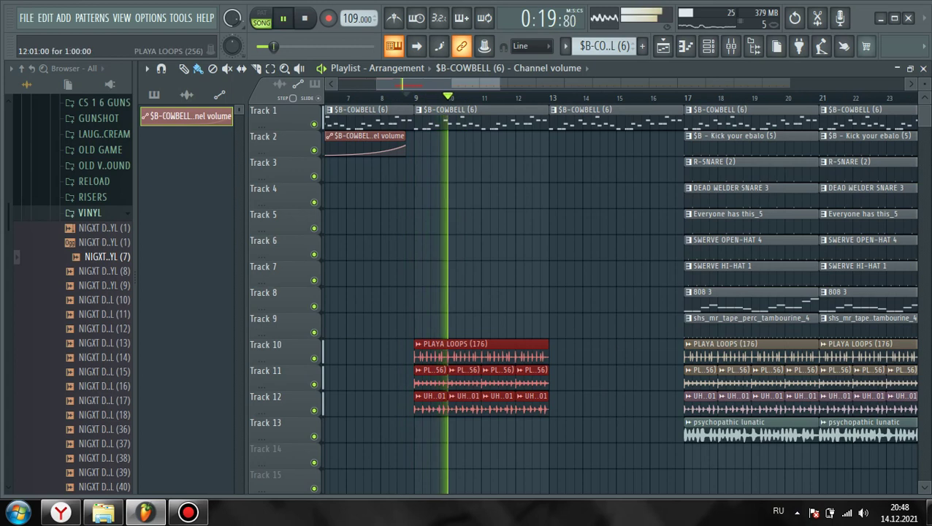
Delete the PLAYA LOOPS (256) clips on track 11 from bars 9 to 12
ctrl+click(557, 379)
right_click(532, 380)
right_click(498, 379)
right_click(464, 380)
right_click(424, 380)
Duplicate the PLAYA LOOPS (176) and UHH_AcoustiHatB clips of bars 9–12 into bars 13–16
drag(578, 407, 418, 354)
ctrl+click(557, 386)
drag(558, 404, 401, 356)
ctrl+click(556, 401)
key(ctrl+b)
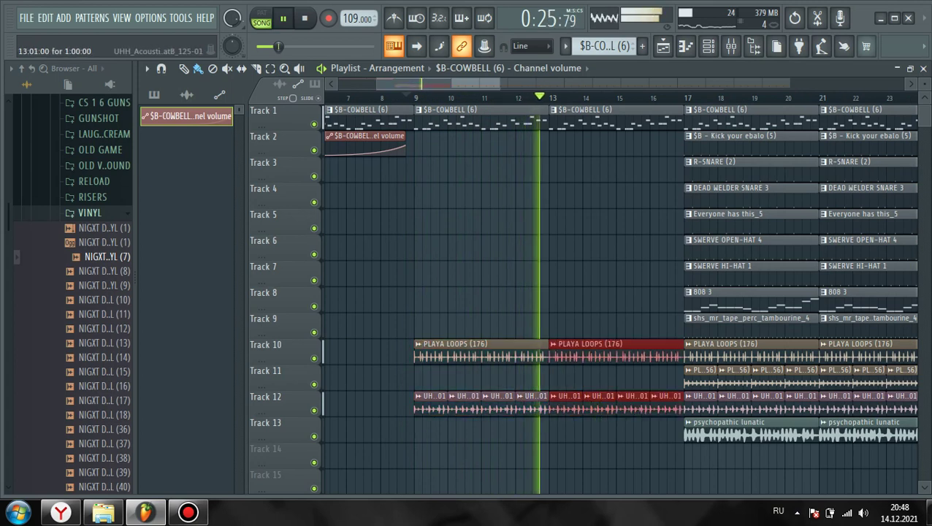
Copy the DEAD WELDER SNARE 3 and Everyone has this_5 clips from bar 17 to bar 13, removing the extra open-hat copy
ctrl+click(655, 380)
scroll(660, 292, up, 1)
drag(693, 191, 741, 253)
drag(752, 195, 568, 195)
right_click(550, 252)
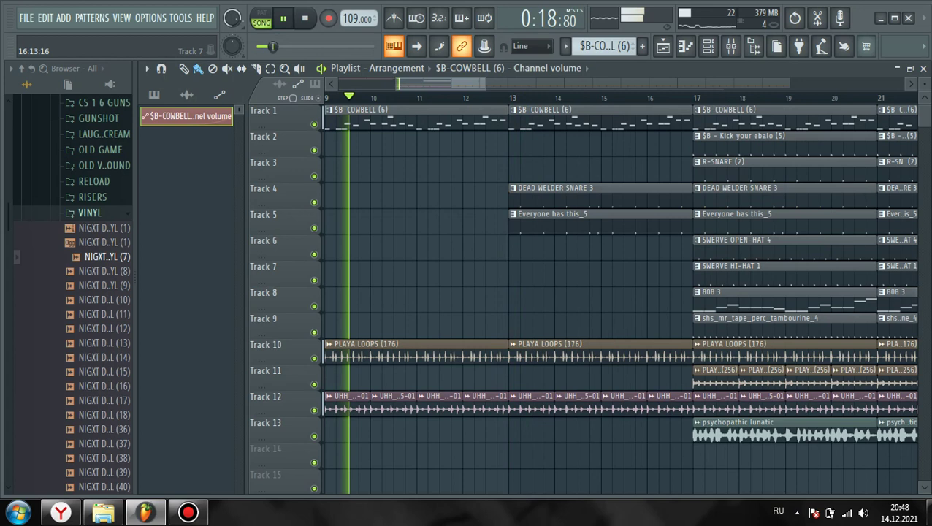
Try a copy of the R-SNARE (2) clip at bar 13 in playback and remove it
drag(721, 164, 537, 166)
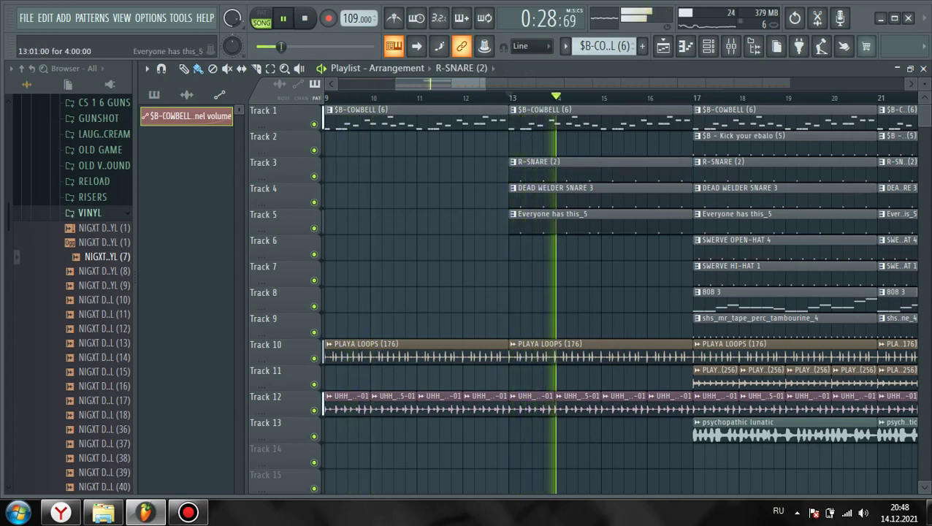
scroll(694, 272, up, 1)
right_click(601, 170)
key(space)
key(space)
key(ctrl+z)
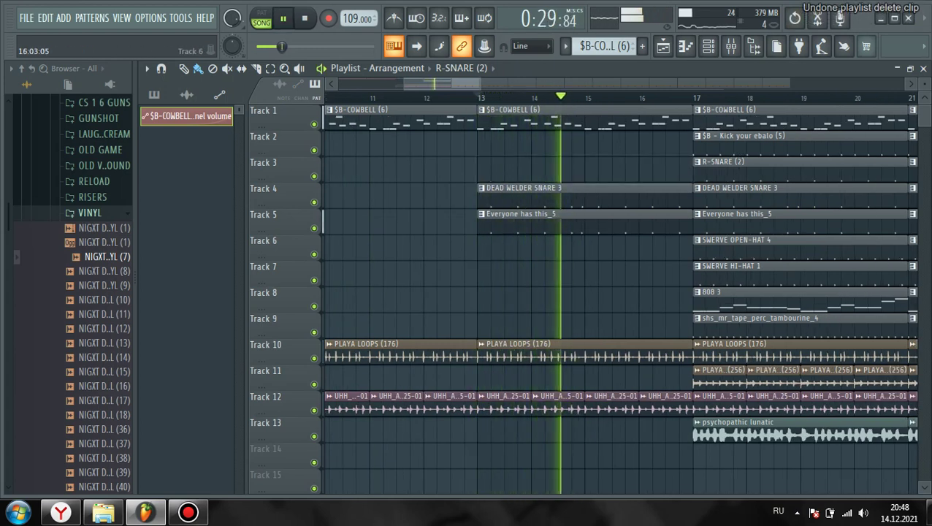
scroll(694, 245, up, 2)
scroll(690, 248, up, 2)
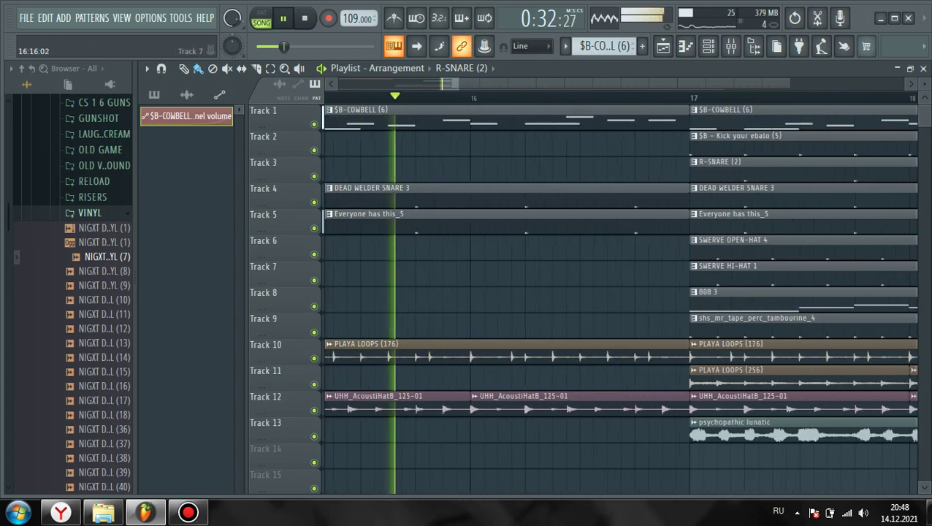
Examine the Insert 1 mixer channel and its effect slots during playback
scroll(658, 376, down, 3)
key(space)
click(732, 46)
click(182, 182)
click(731, 187)
click(787, 192)
click(220, 172)
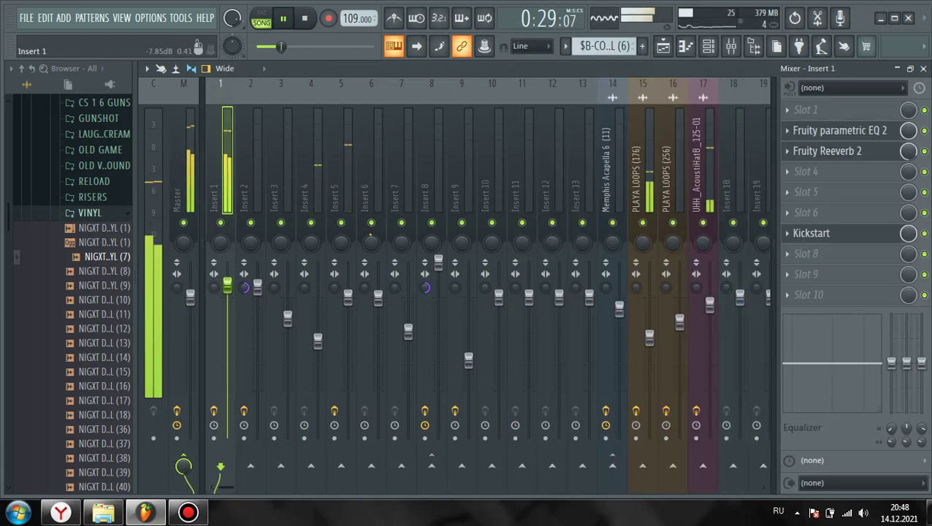
click(923, 68)
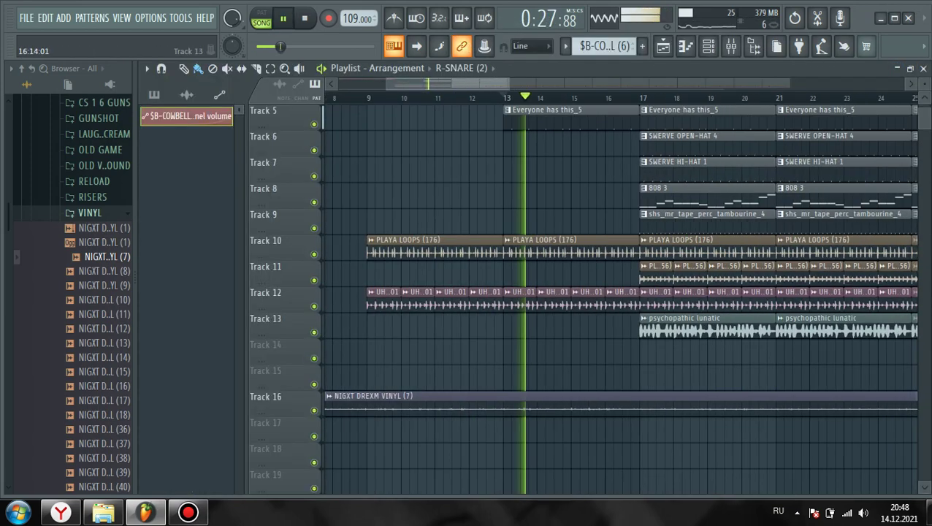
Stop playback, open the GUNSHOT sample folder in the browser and audition its samples
click(580, 398)
key(space)
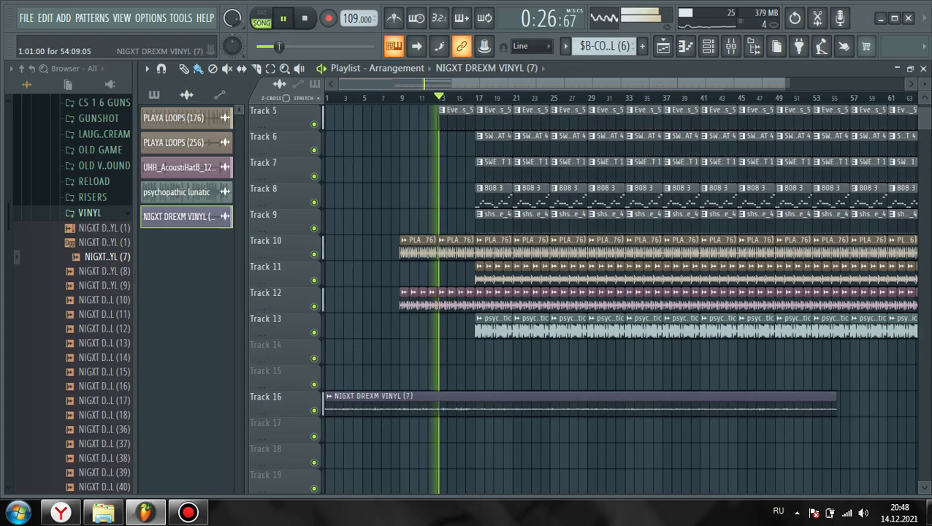
scroll(98, 221, up, 2)
key(space)
click(99, 206)
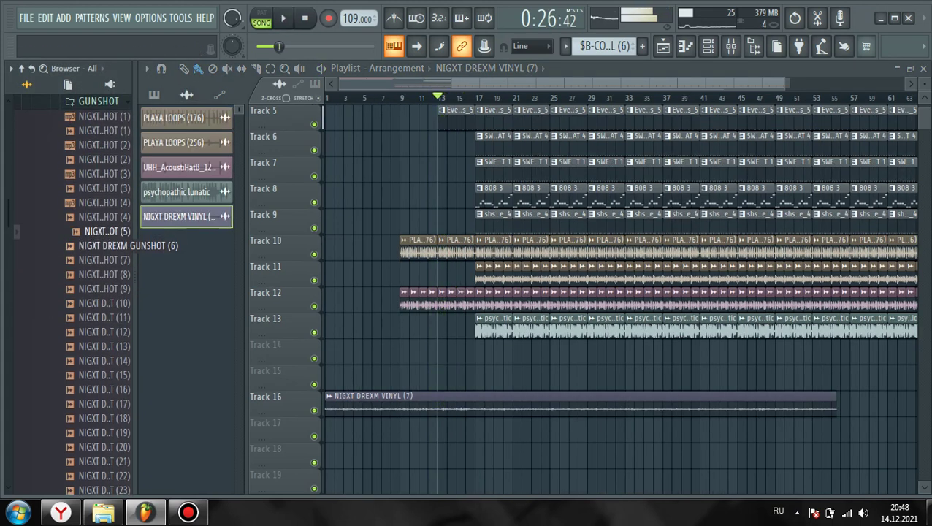
scroll(102, 404, down, 2)
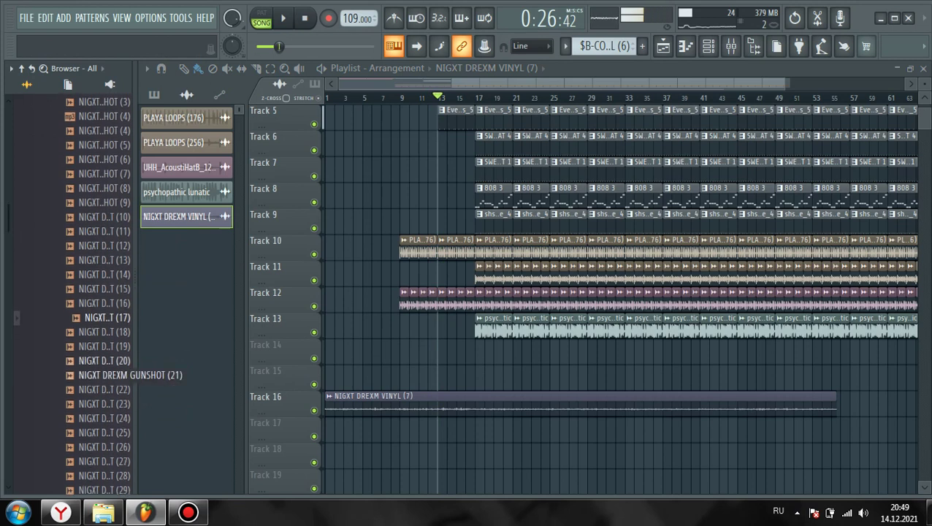
scroll(102, 365, down, 2)
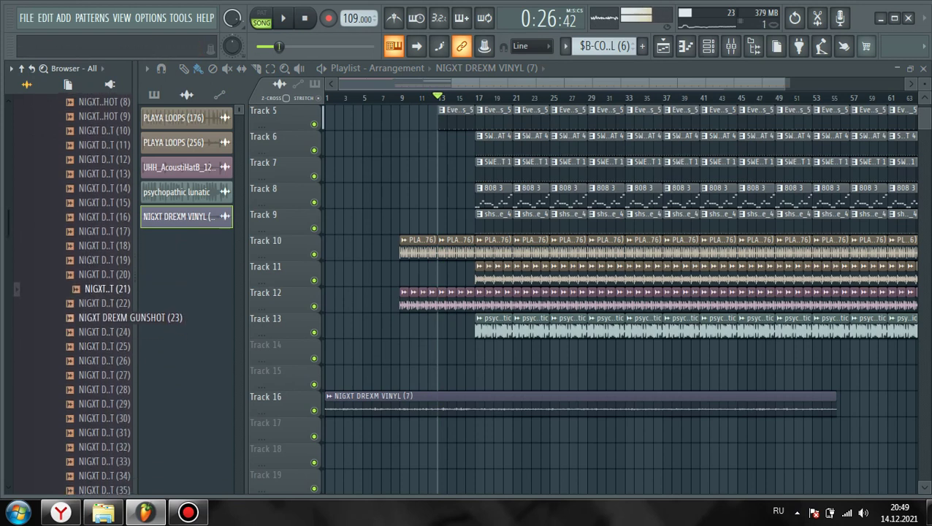
click(106, 332)
scroll(110, 390, down, 4)
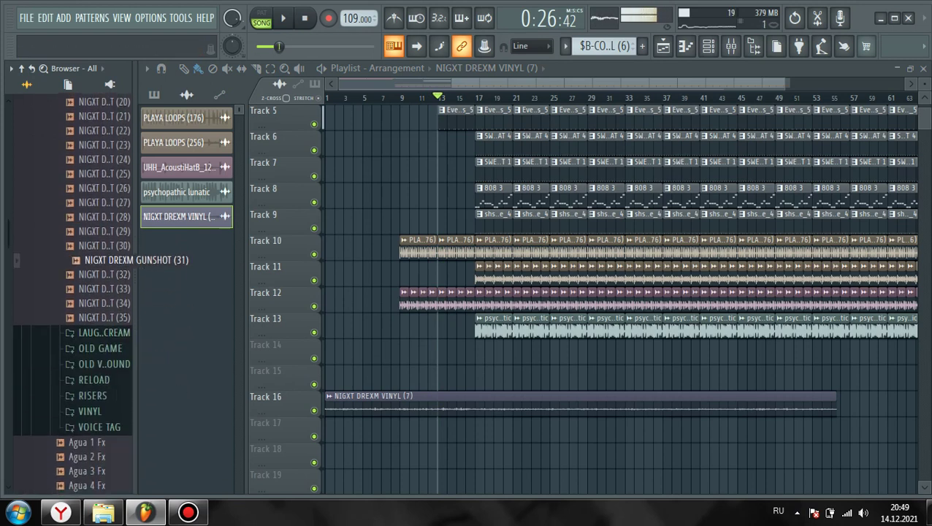
scroll(102, 292, up, 10)
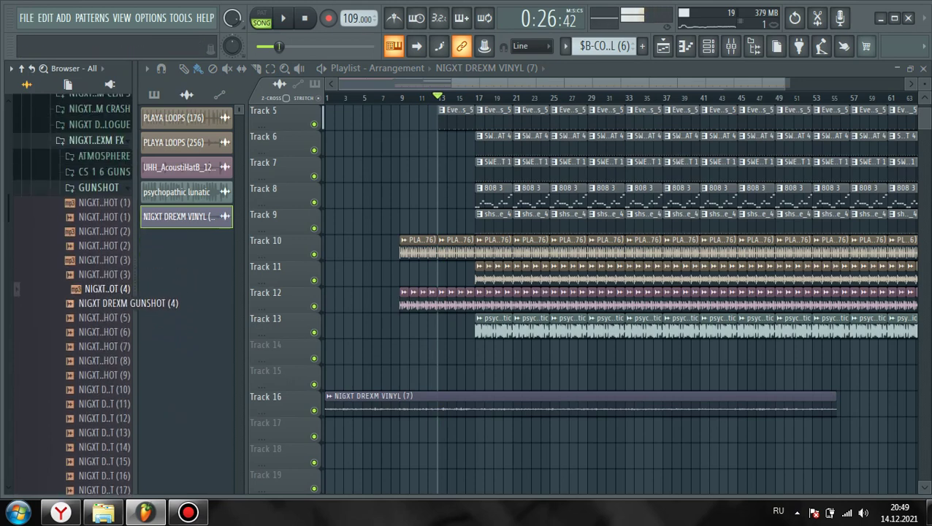
scroll(395, 354, up, 3)
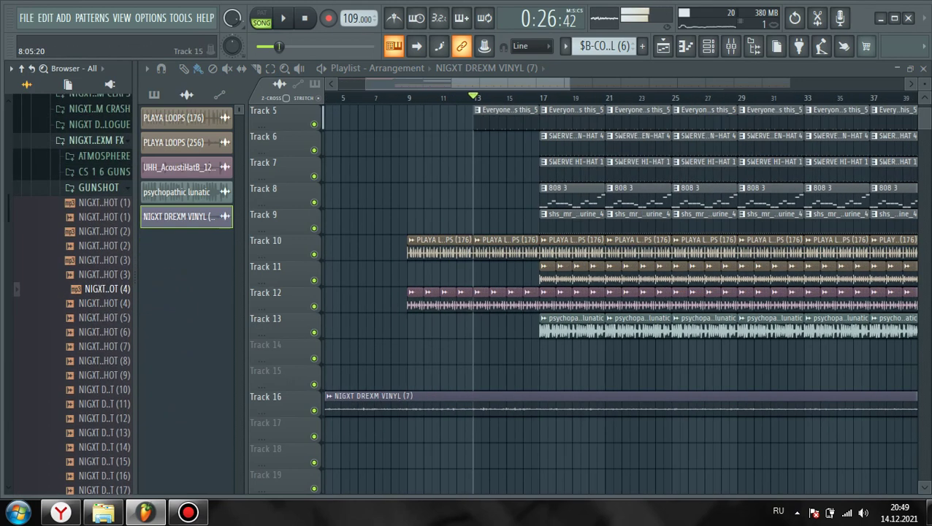
Place the NIGXT DREXM GUNSHOT (4) sample on track 14 at bar 17 and listen to the drop
key(space)
drag(106, 289, 587, 352)
drag(525, 363, 589, 353)
scroll(589, 352, up, 3)
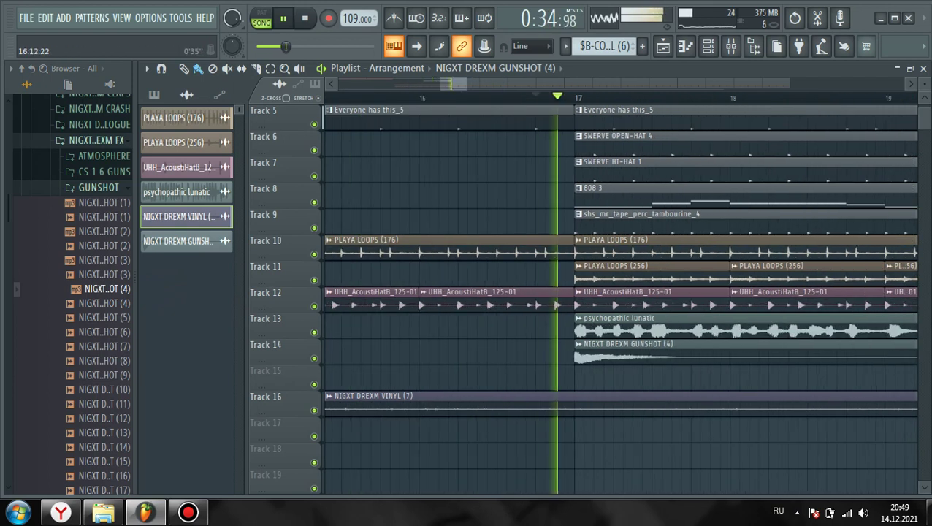
scroll(502, 219, down, 3)
scroll(505, 219, down, 4)
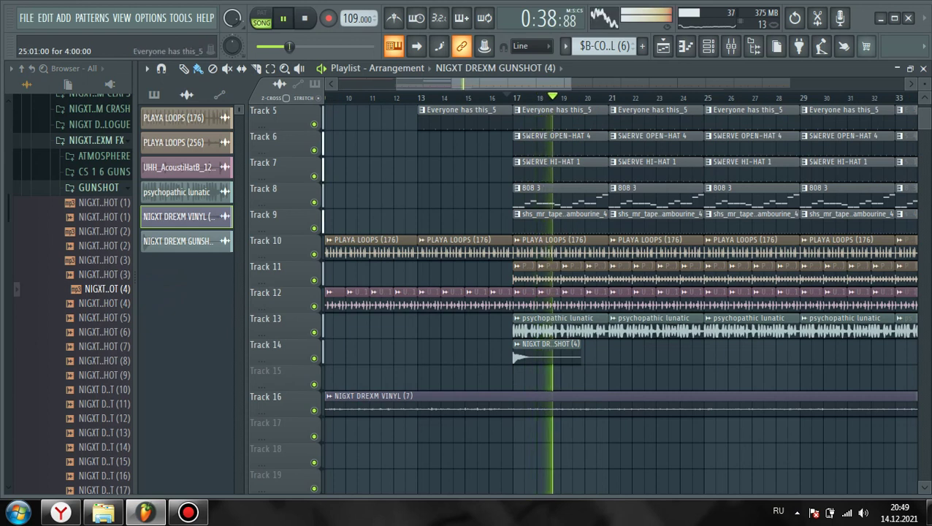
Solo the Memphis Acapella 6 (11) channel, lower its EQ high-pass cutoff and flatten the treble dip by moving band 6 to 20000 Hz
click(731, 46)
click(612, 173)
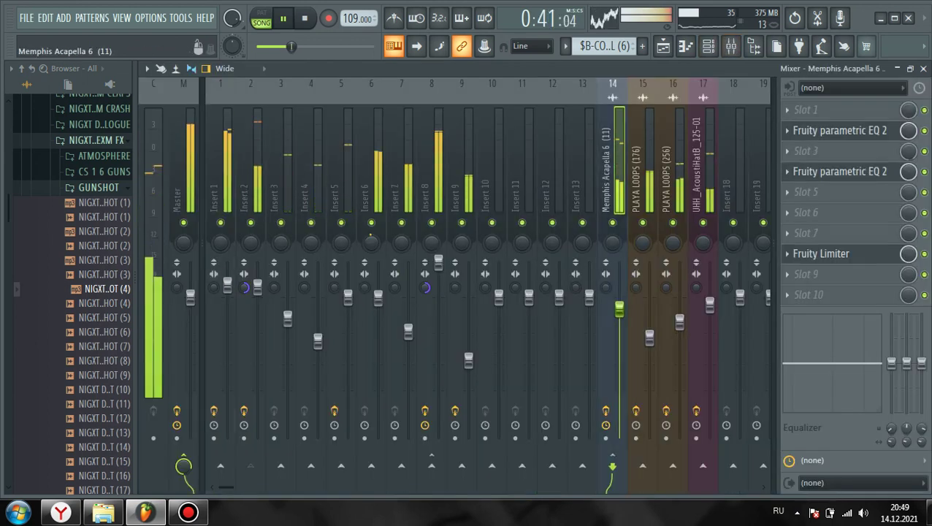
right_click(612, 223)
click(840, 130)
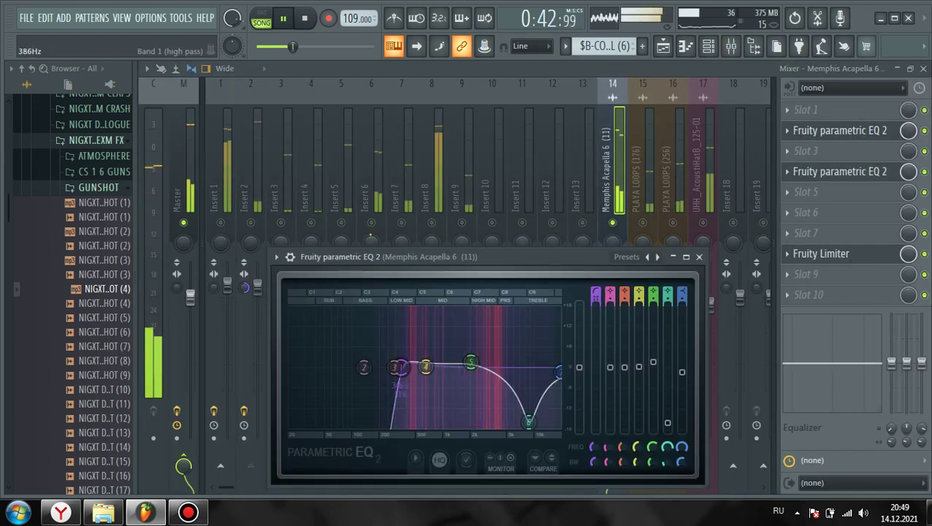
drag(388, 367, 378, 367)
drag(529, 423, 560, 368)
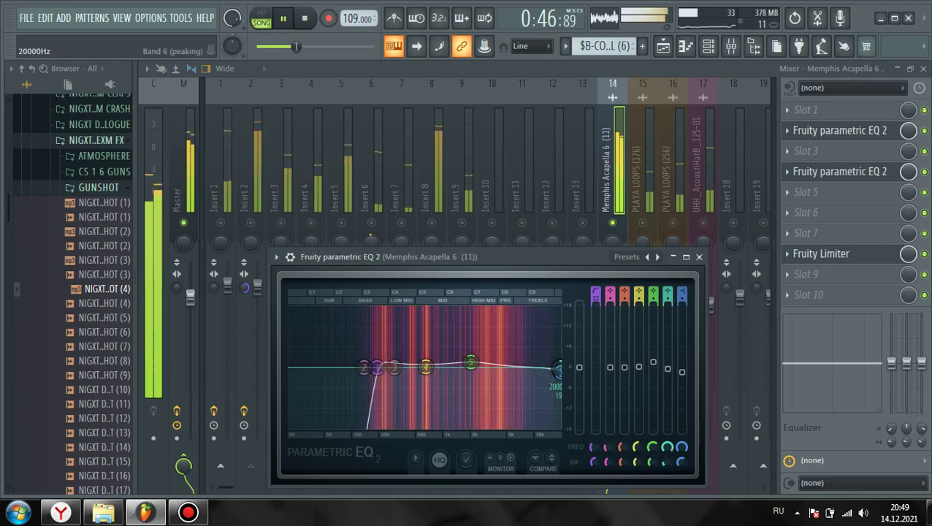
Add Effector to slot 5 of the Memphis Acapella 6 (11) channel and set it to the Lo-Fi effect
click(804, 192)
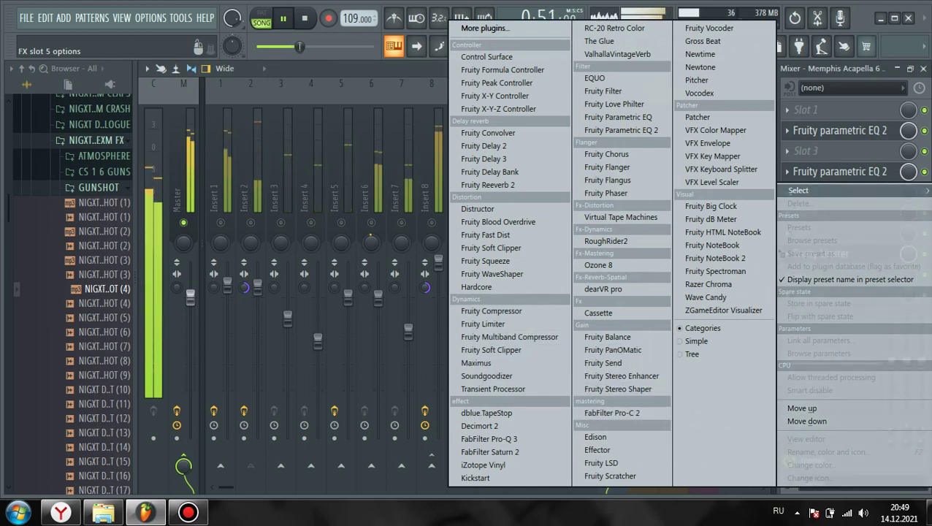
click(598, 449)
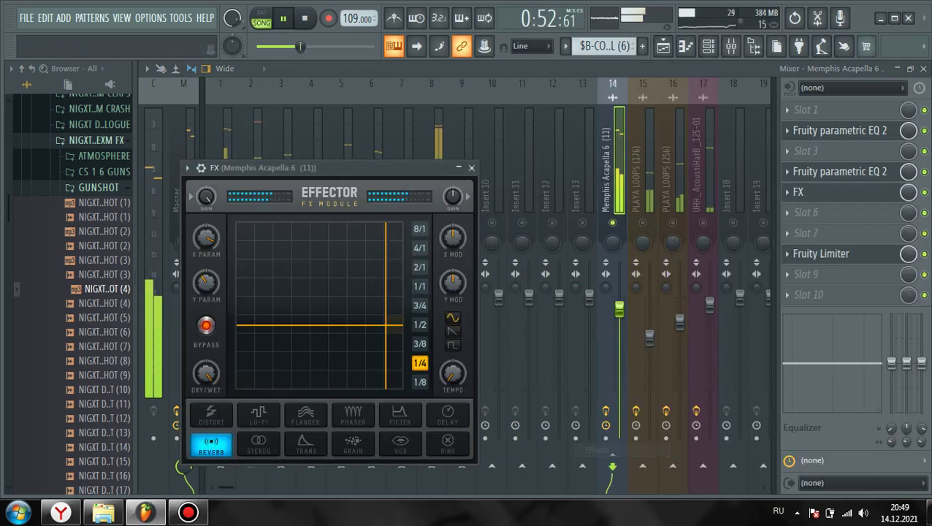
drag(612, 242, 612, 231)
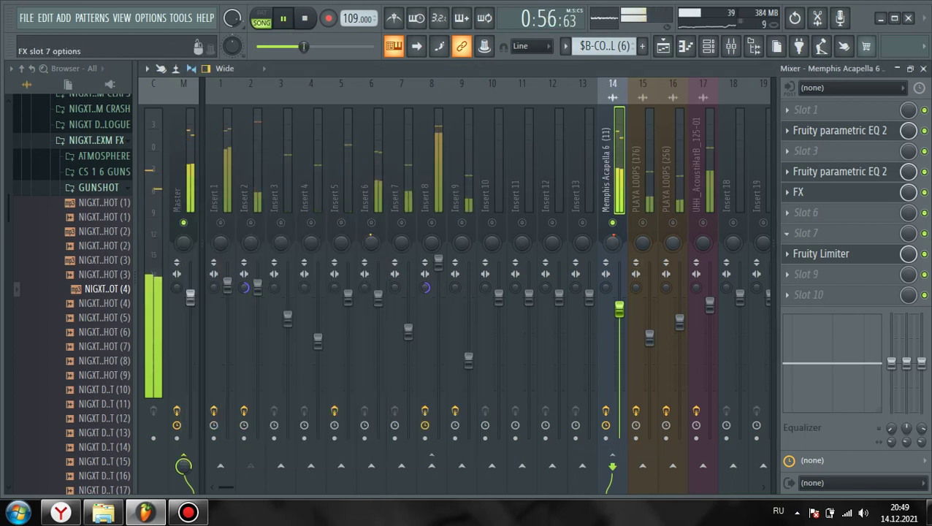
click(811, 193)
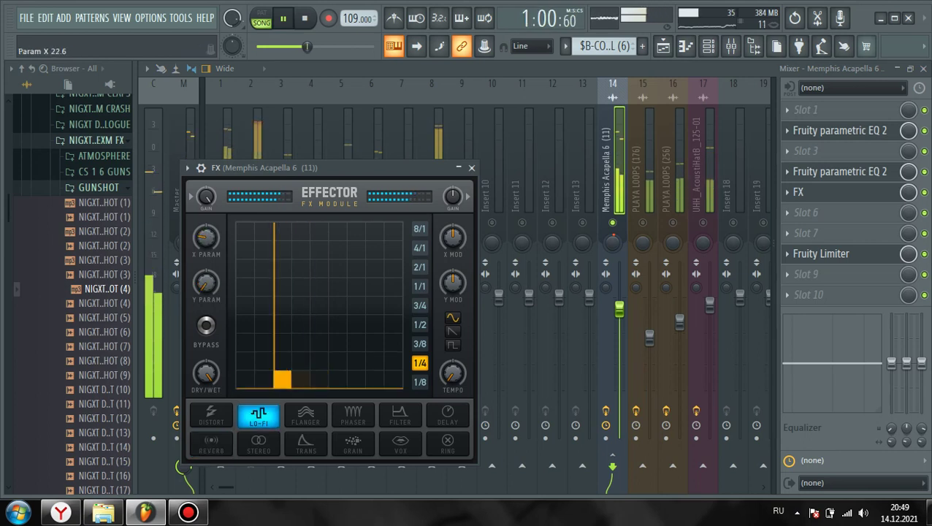
Pan the Memphis Acapella 6 (11) channel 20% right and end its solo
drag(612, 243, 612, 245)
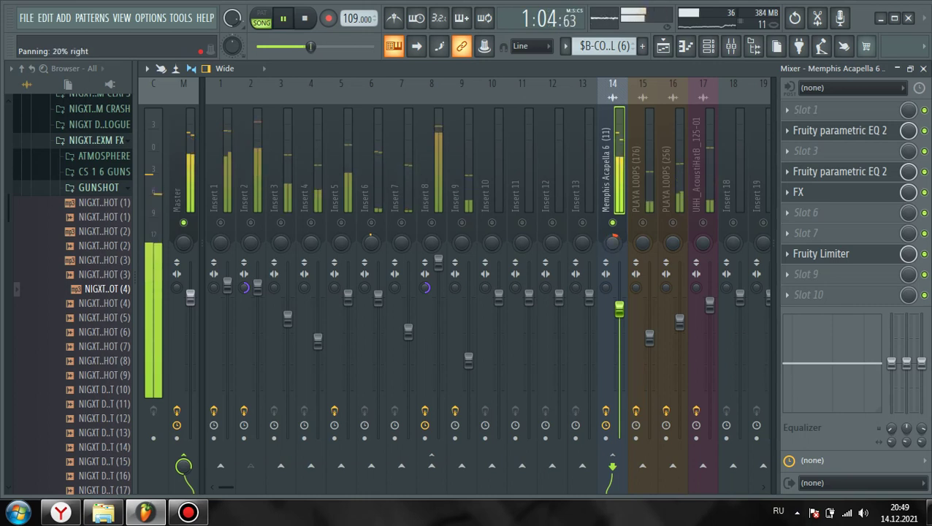
right_click(612, 223)
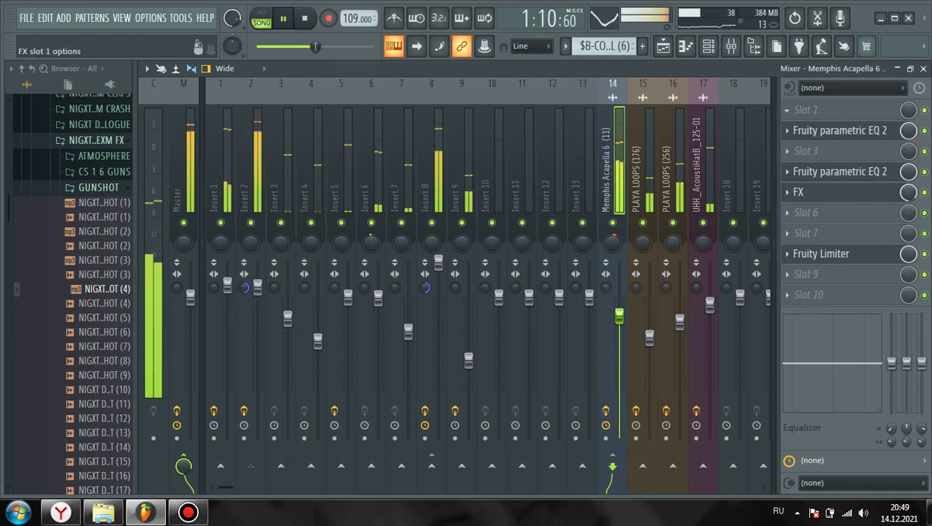
click(924, 68)
right_click(749, 376)
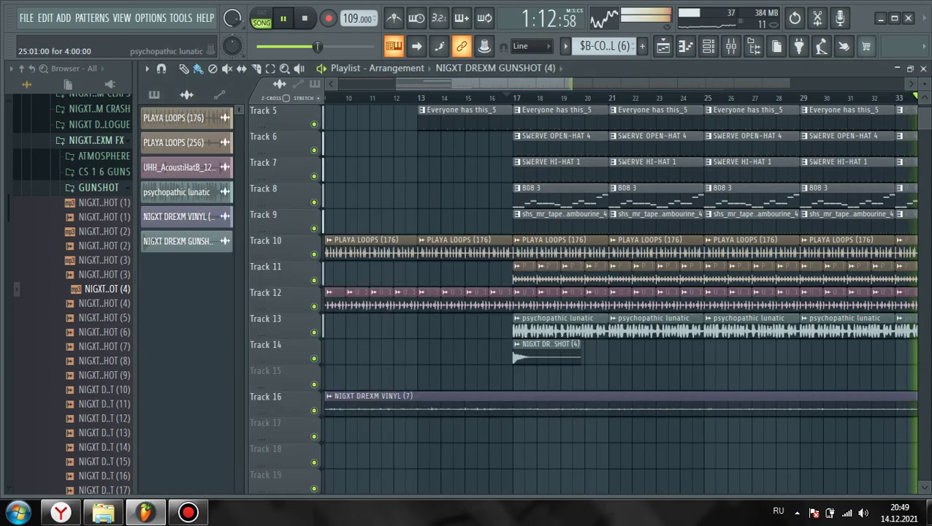
click(731, 46)
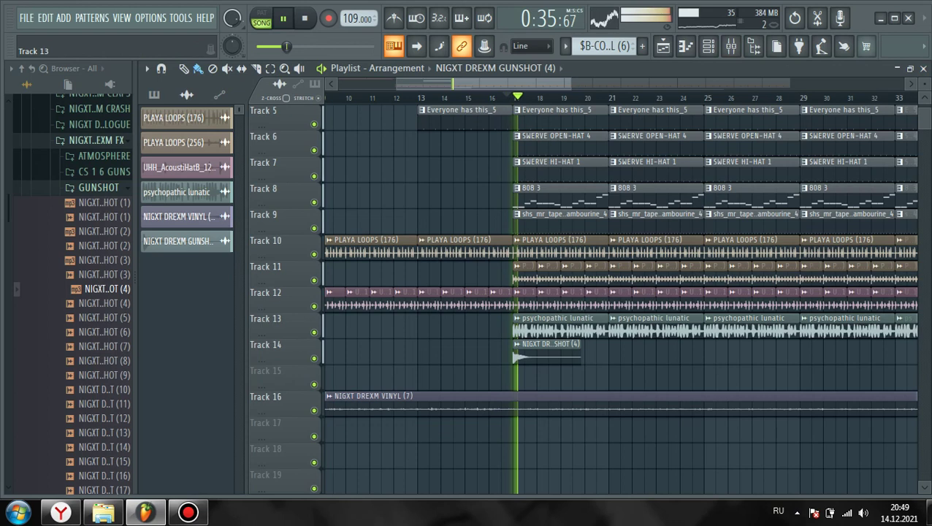
Restart playback and open the DRUM KIT folder in the sample browser
key(space)
key(space)
scroll(73, 293, up, 15)
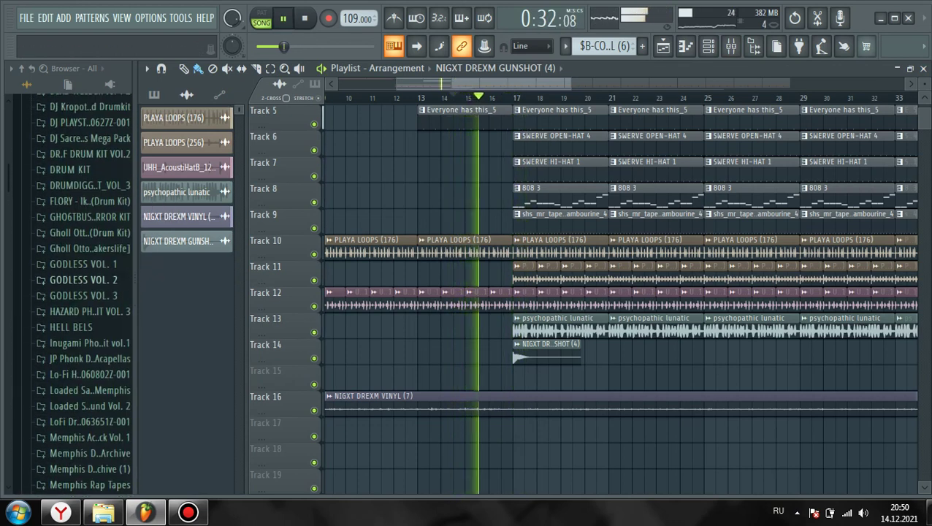
scroll(80, 272, up, 2)
click(80, 271)
click(73, 256)
scroll(80, 272, down, 2)
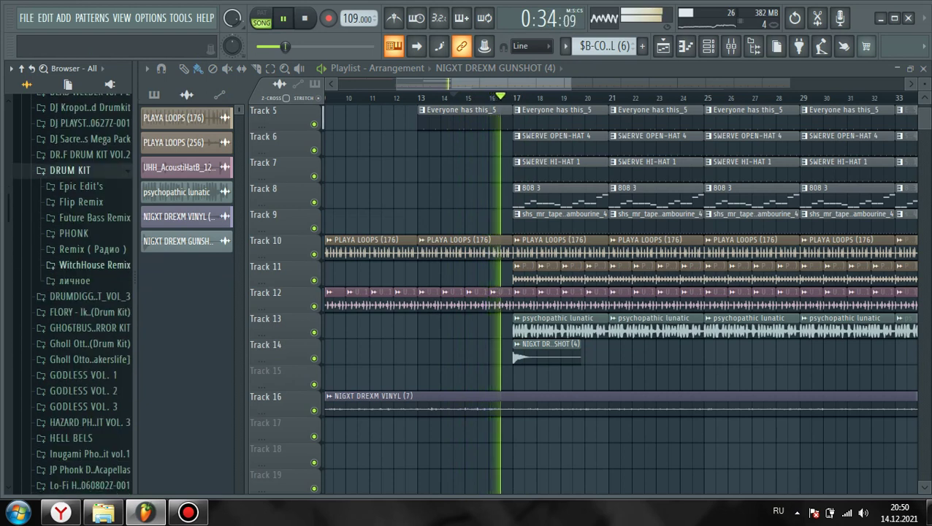
Stop playback and open the long fills under Remix ( Радио ) > [R] Fills, after checking the short fills
key(space)
click(87, 250)
scroll(80, 280, down, 3)
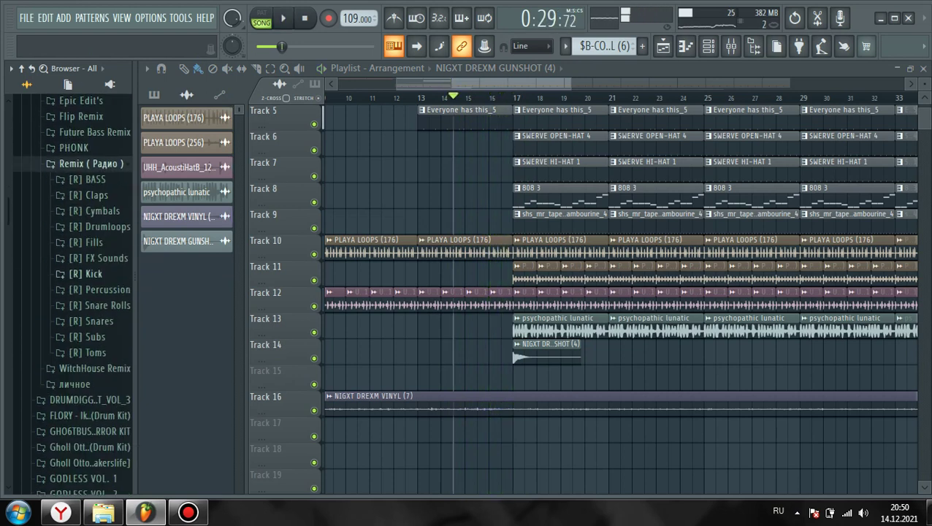
click(86, 240)
click(91, 272)
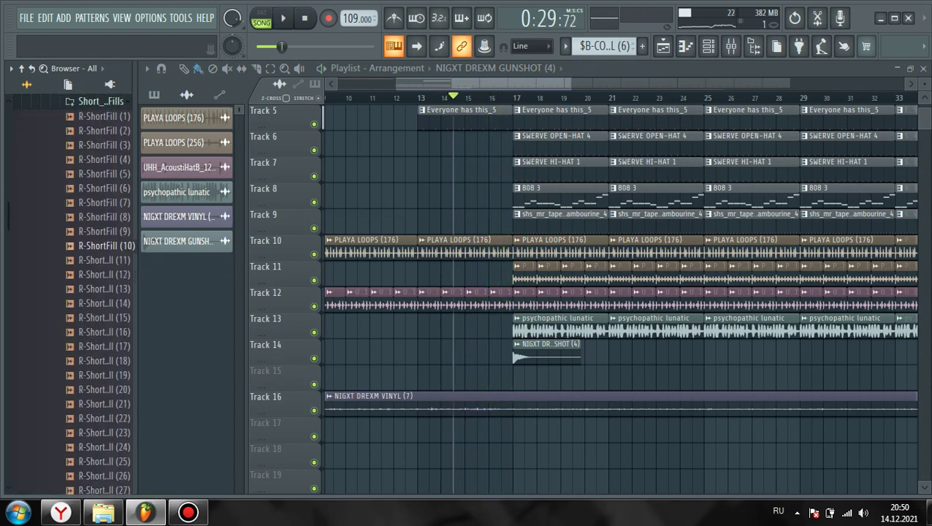
scroll(102, 245, up, 3)
click(103, 171)
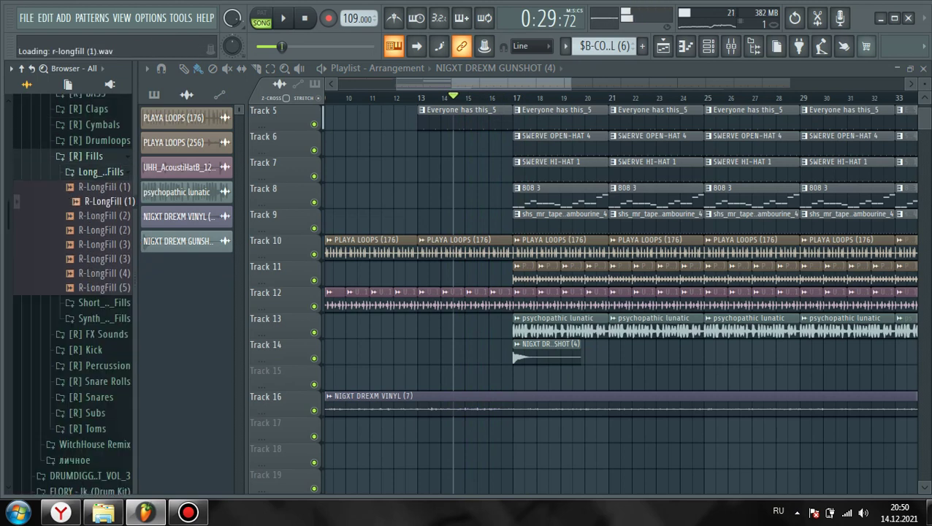
Move the NIGXT DREXM VINYL (7) clip to track 18 and place R-LongFill (3) on track 16 at bar 9
scroll(428, 372, down, 2)
drag(428, 345, 428, 396)
key(space)
drag(107, 245, 349, 370)
scroll(437, 356, up, 1)
key(space)
Open the R-LongFill (3) sample settings, time-stretch the clip to 8:11:00 and check its ending against bar 17 in playback
double_click(350, 370)
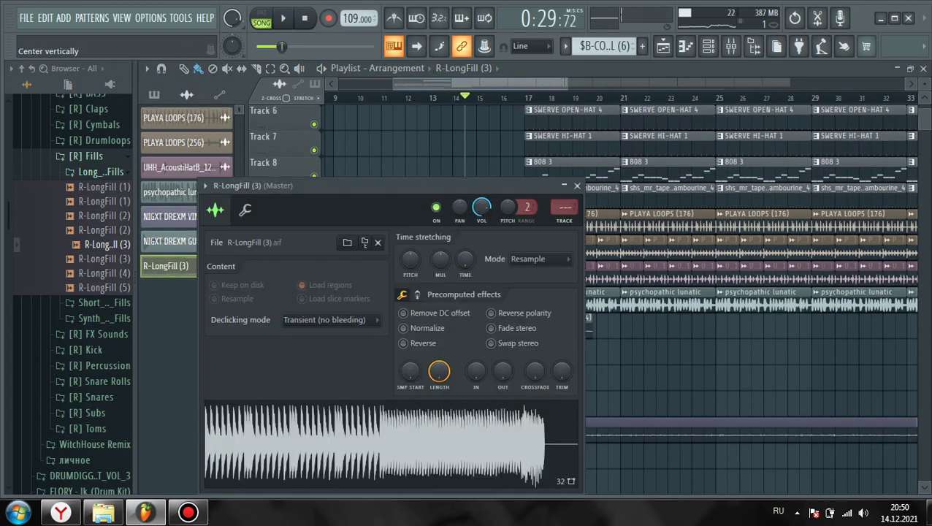
drag(465, 186, 428, 391)
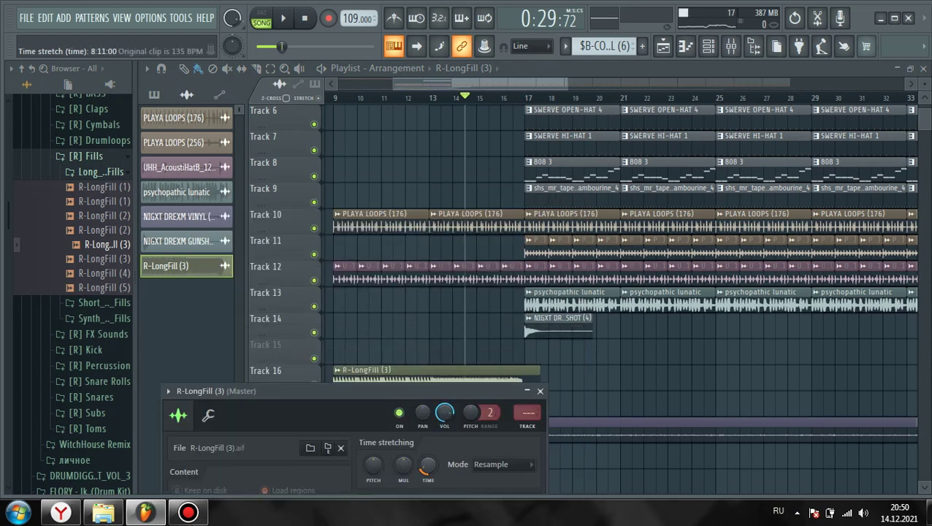
scroll(491, 350, down, 2)
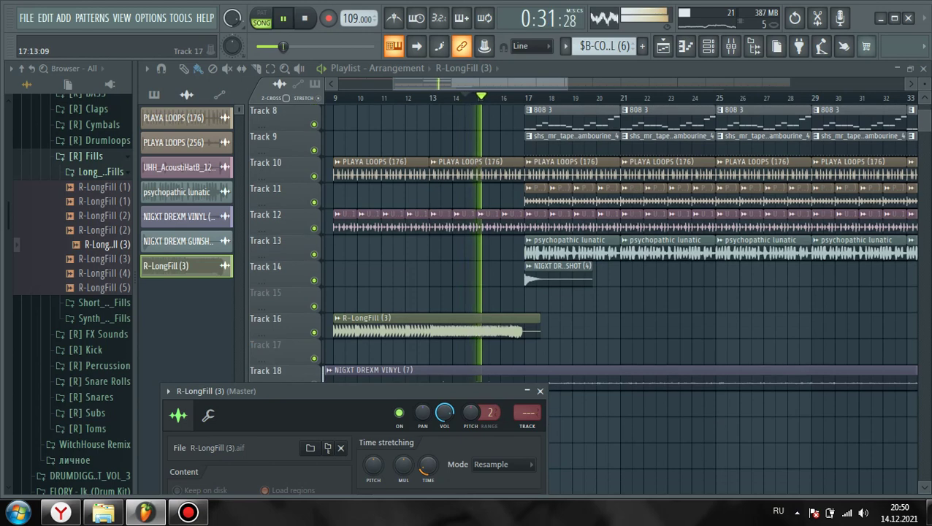
scroll(485, 350, up, 4)
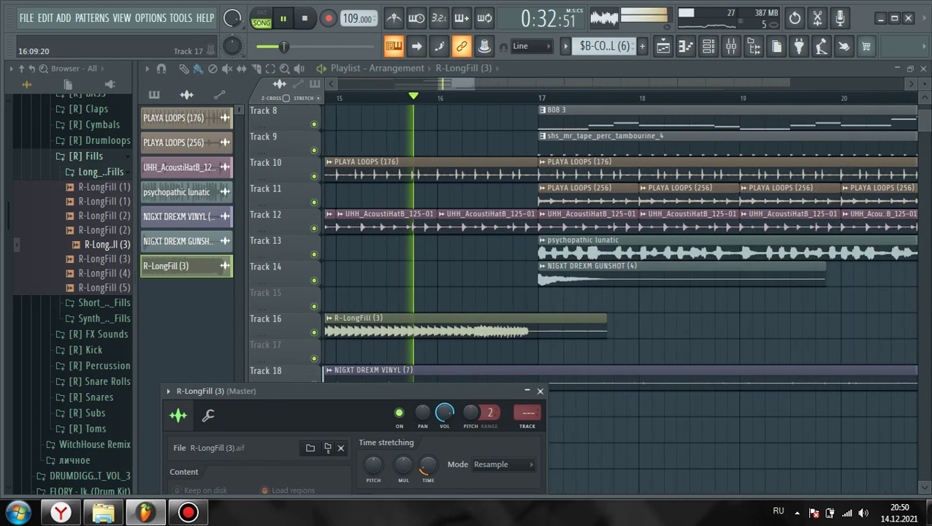
scroll(497, 353, up, 2)
key(space)
Shorten the R-LongFill (3) time stretch to 8:04:00, close its settings and replay the build-up from bar 9
drag(428, 465, 429, 475)
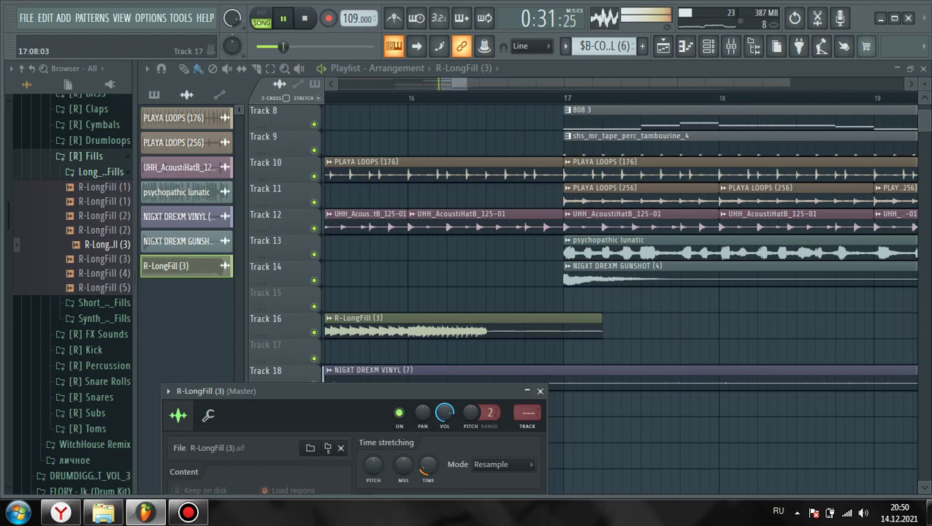
click(540, 391)
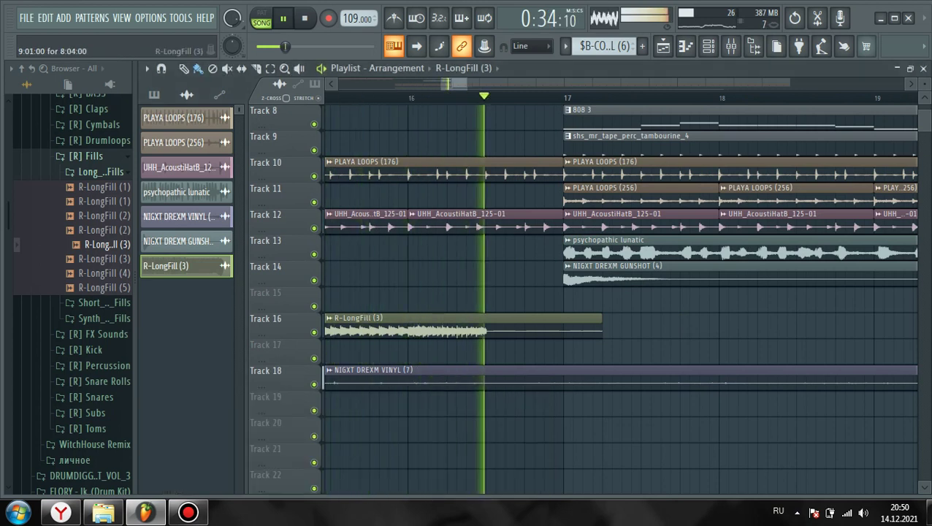
key(space)
scroll(616, 328, down, 6)
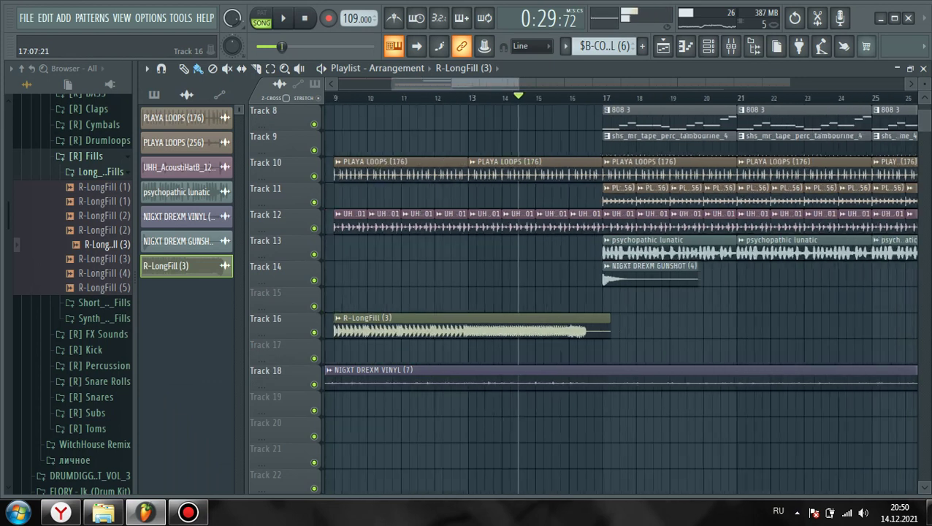
scroll(572, 292, down, 3)
key(space)
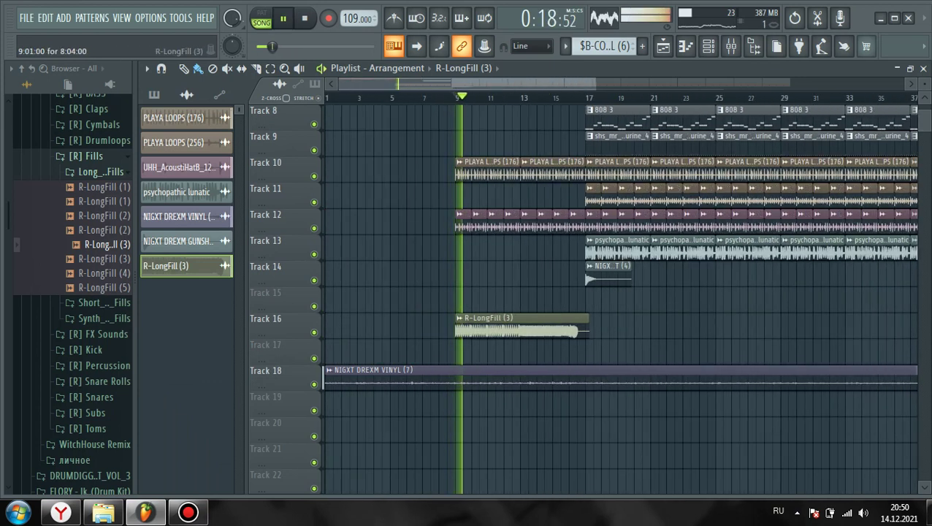
Check the R-LongFill (3) sample settings, then add Fruity parametric EQ 2 to the Master channel with the 40Hz + 18kHz cut preset
double_click(520, 328)
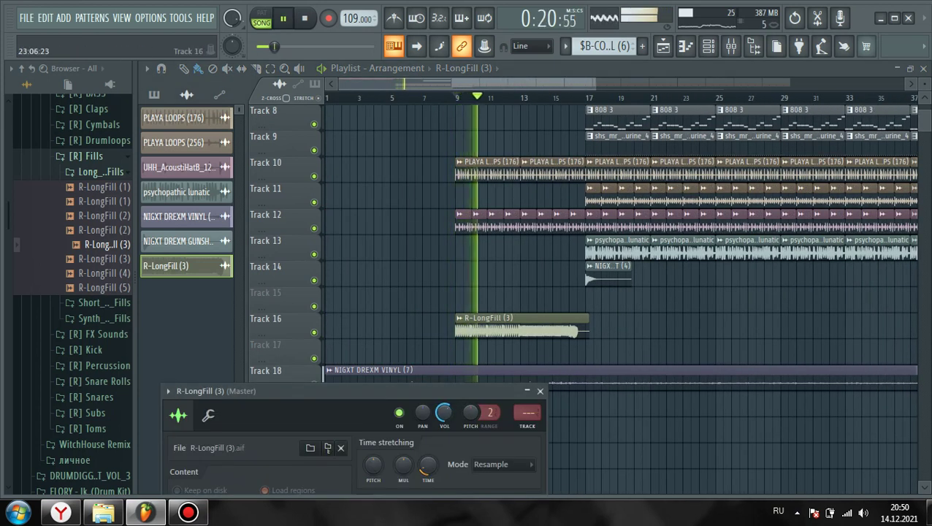
key(F6)
key(F9)
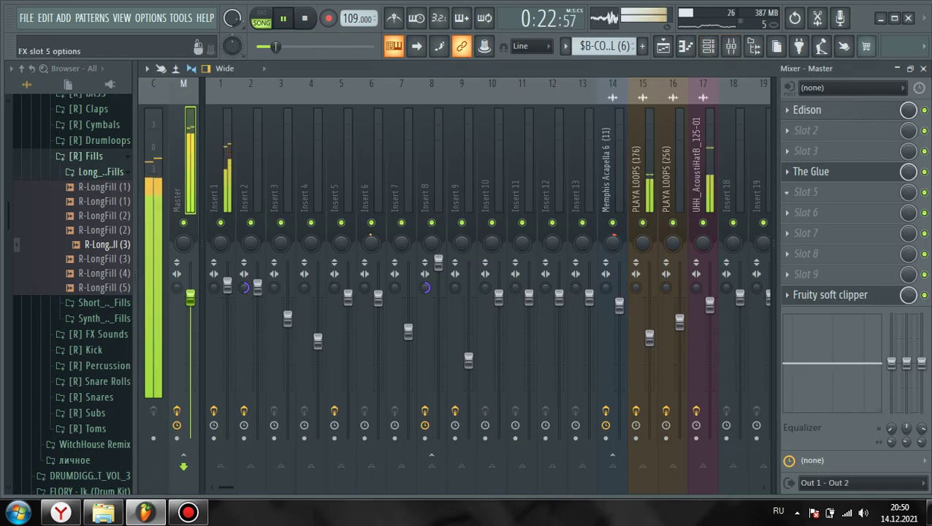
click(806, 191)
click(620, 130)
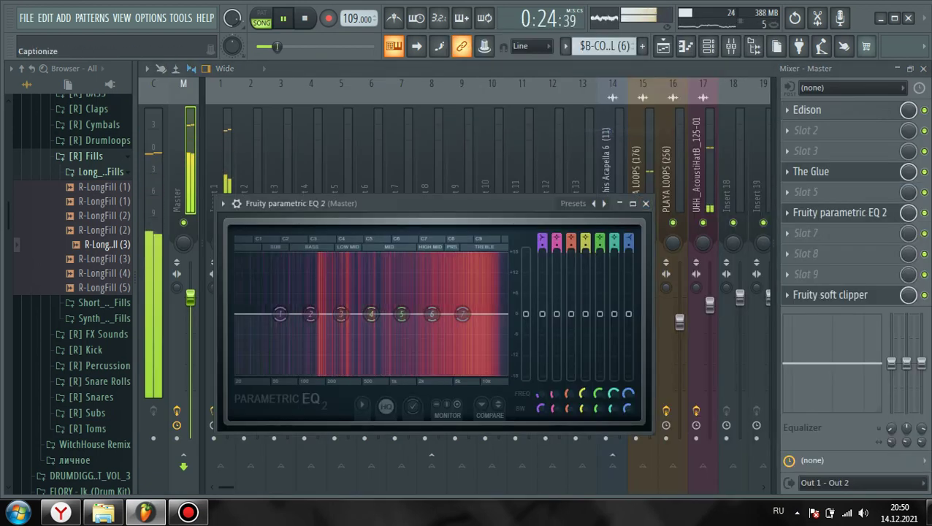
click(577, 203)
click(643, 278)
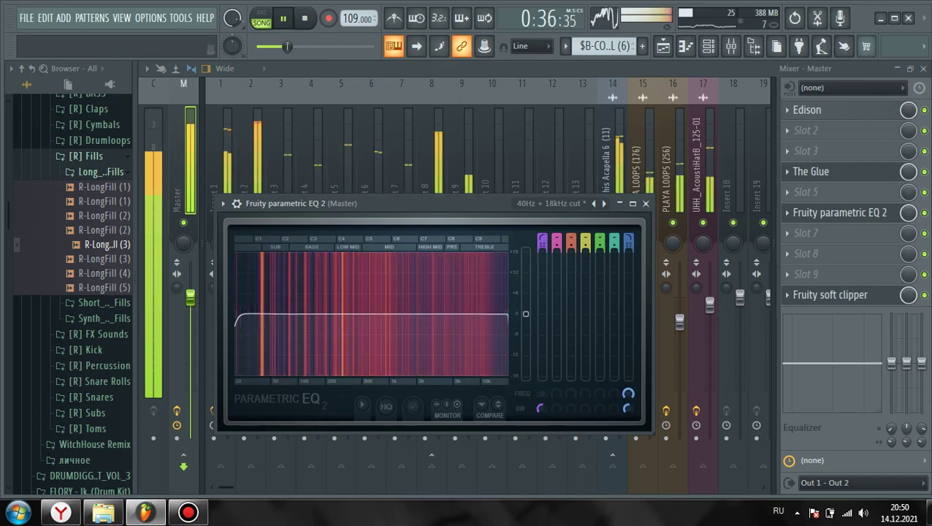
Toggle Fruity parametric EQ 2 on the Master channel to compare the playing mix with and without it
click(924, 213)
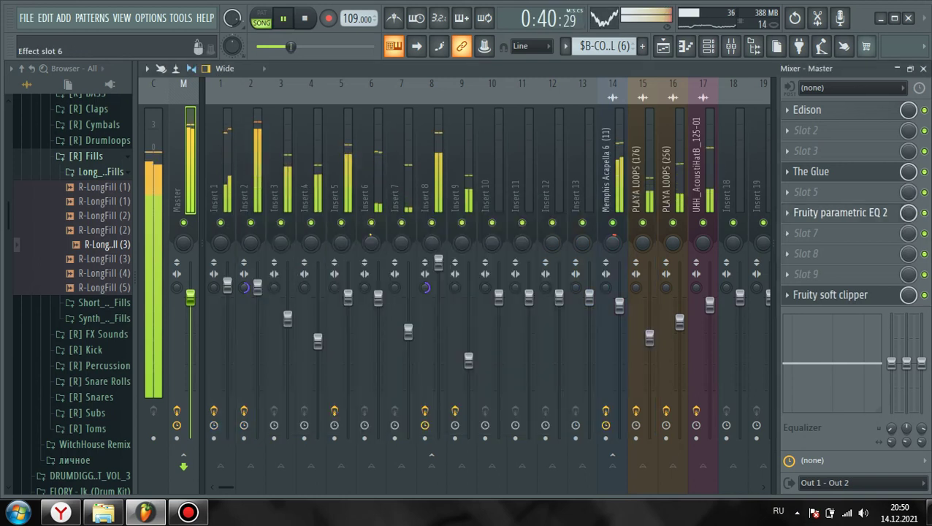
click(840, 212)
click(925, 213)
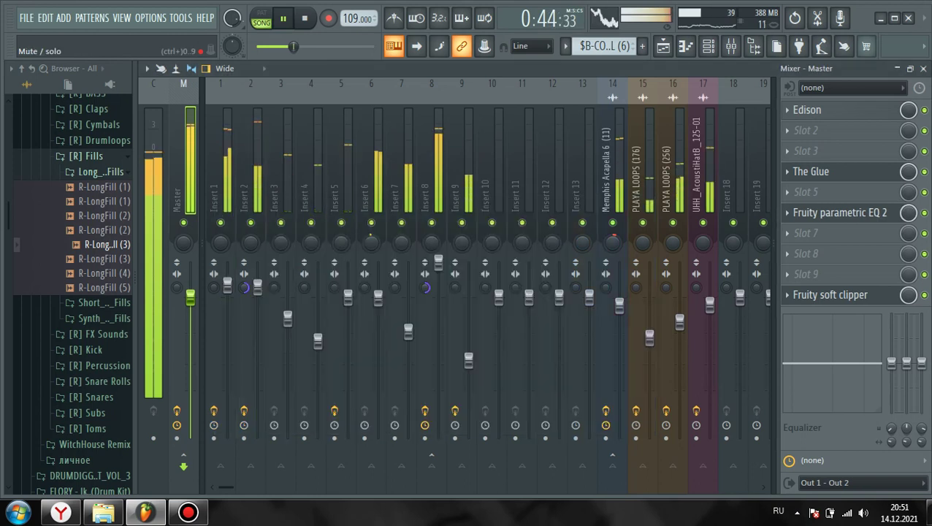
Create automation clips for the Band 1 and Band 7 frequencies of the Master's Fruity parametric EQ 2 and close the EQ
click(840, 212)
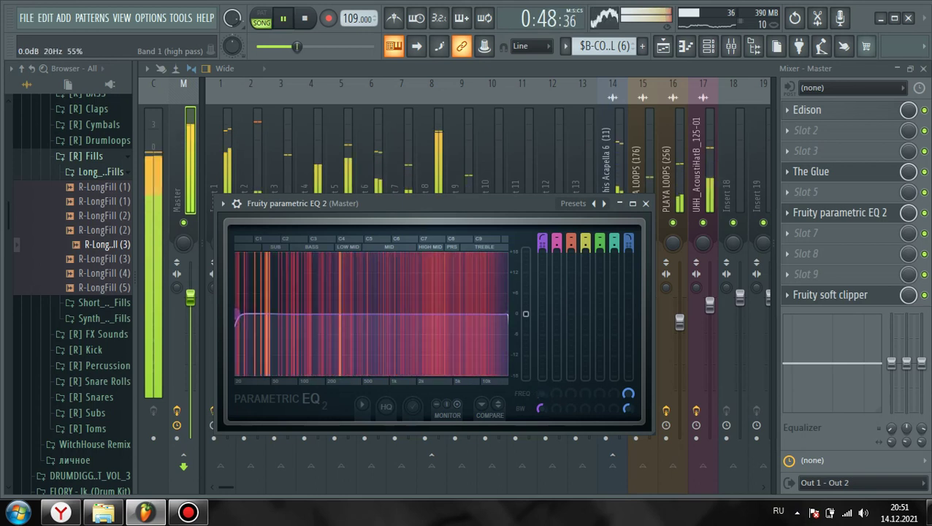
right_click(538, 288)
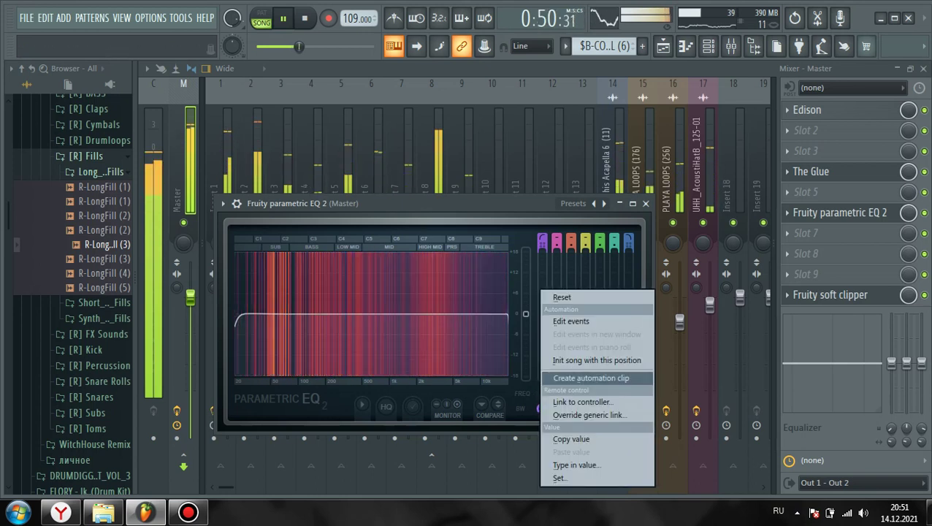
click(593, 383)
right_click(629, 394)
click(674, 379)
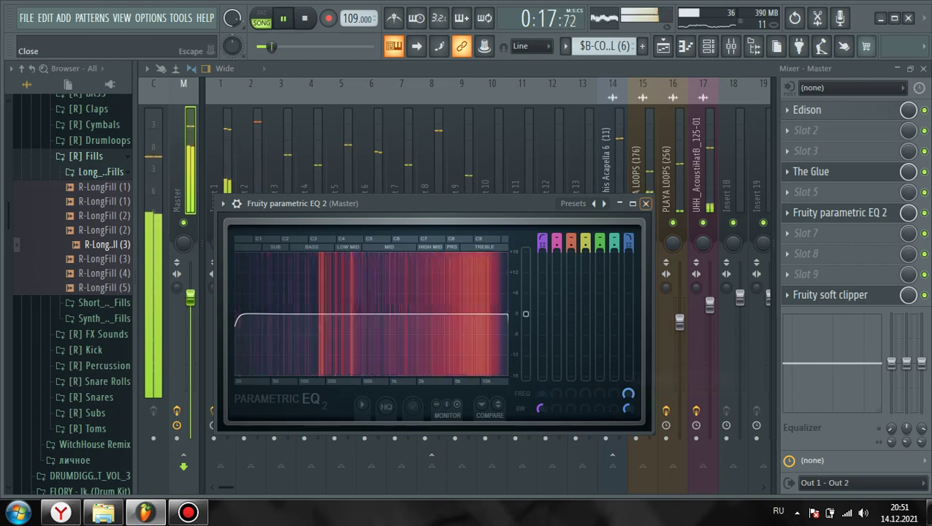
click(646, 203)
In the playlist, shape the Band 1 freq automation on track 15 into a curved rise ending at bar 17 with an immediate drop
key(F5)
key(space)
key(space)
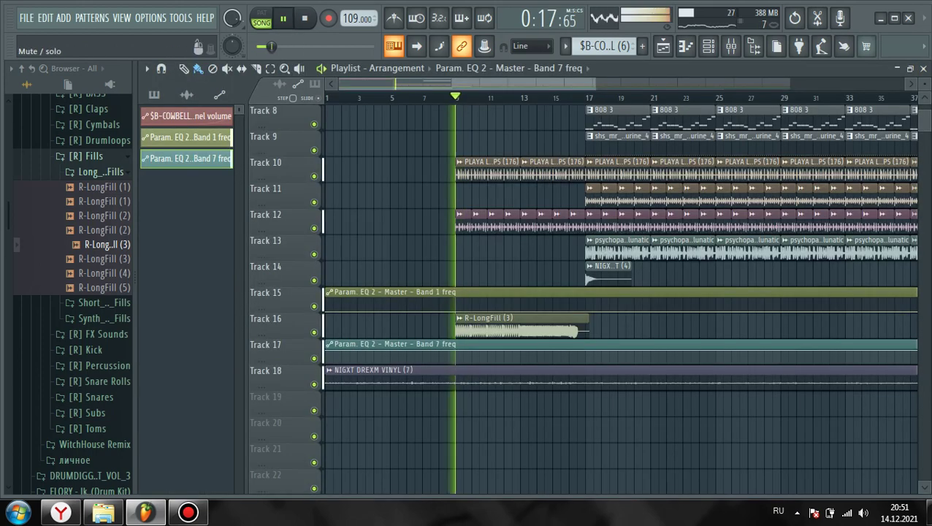
click(569, 292)
scroll(570, 305, up, 6)
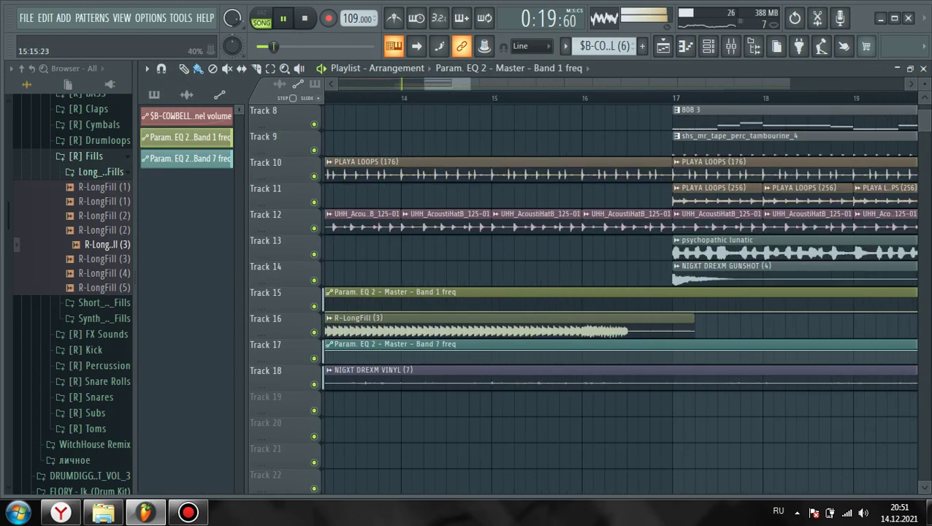
scroll(641, 305, up, 2)
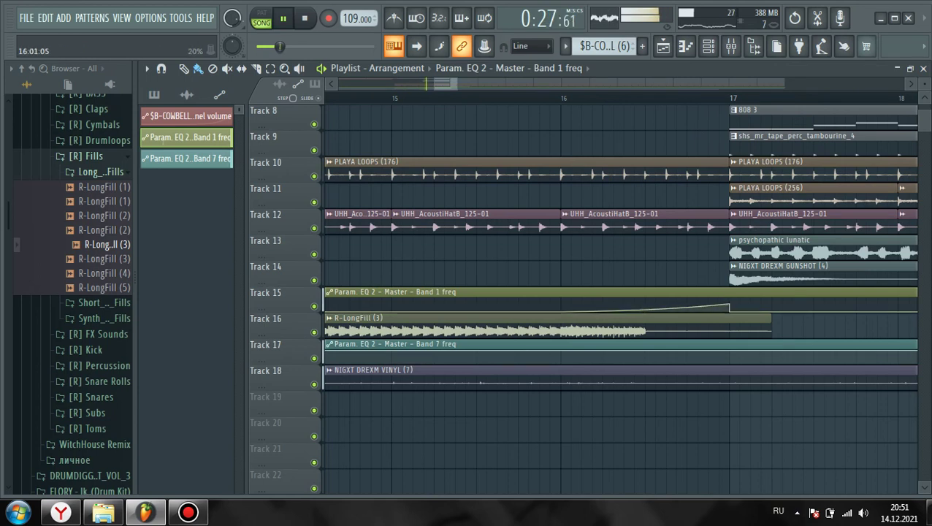
scroll(566, 309, down, 2)
Set the R-LongFill (3) channel volume to 49% and close its sample settings
double_click(566, 321)
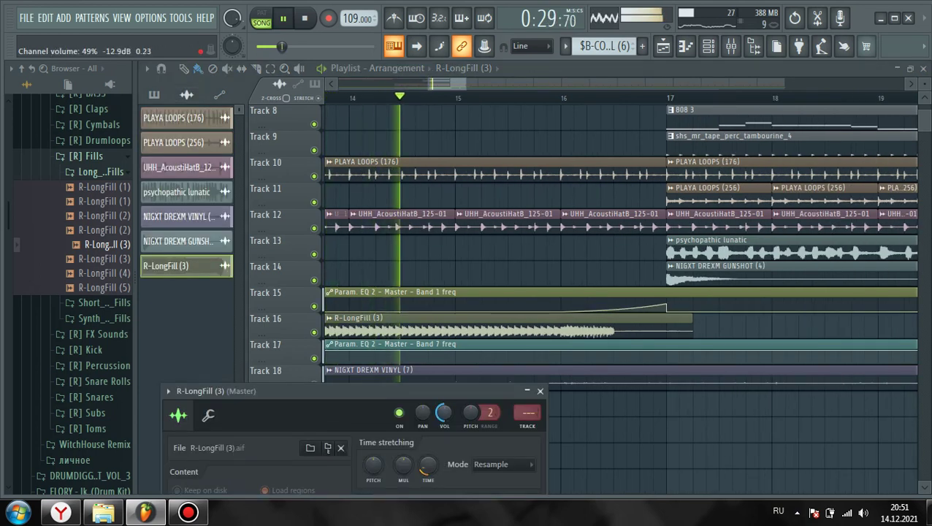
click(540, 391)
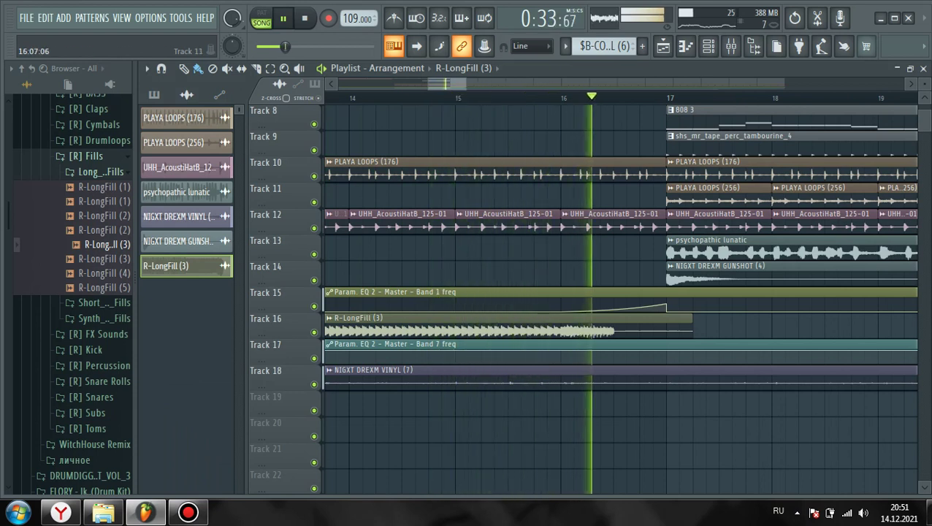
Bend the Band 1 freq automation's rise before bar 17 into a steeper early curve and play back the transition
key(space)
key(space)
click(535, 98)
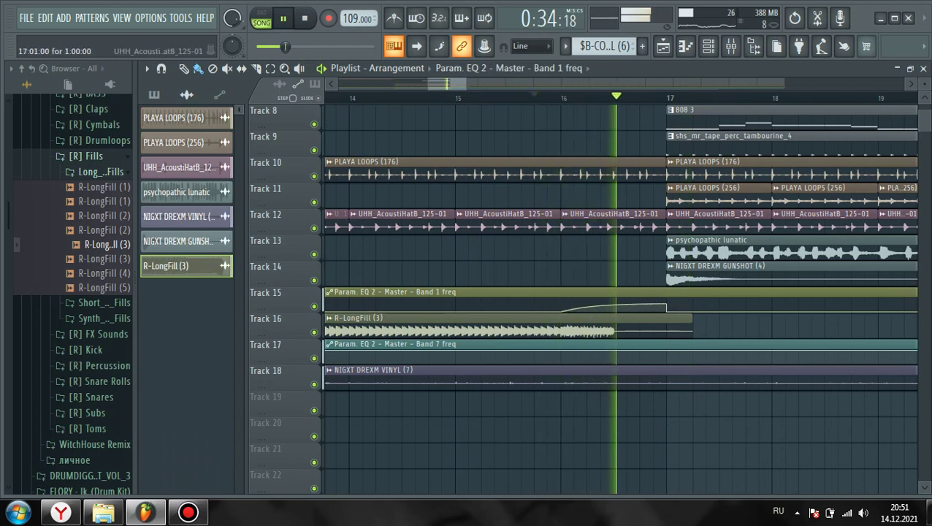
key(space)
key(space)
scroll(680, 327, up, 4)
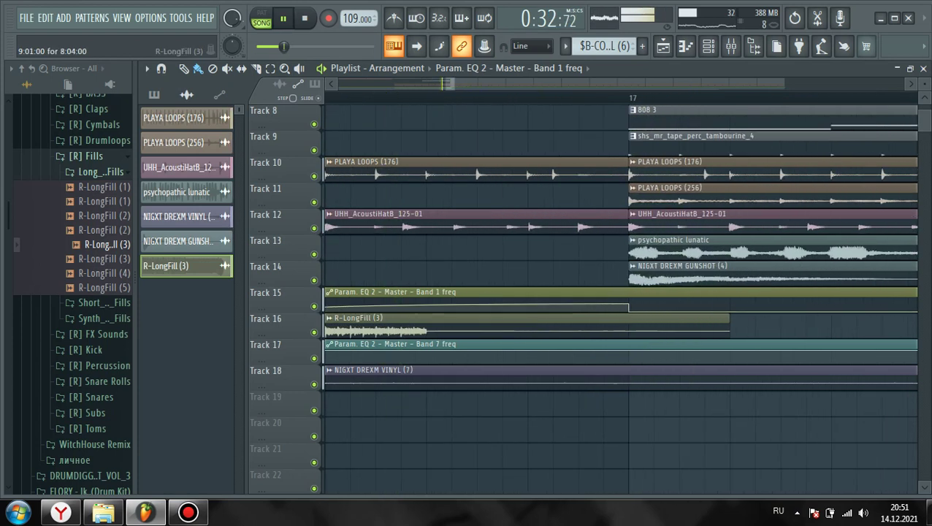
scroll(680, 327, up, 4)
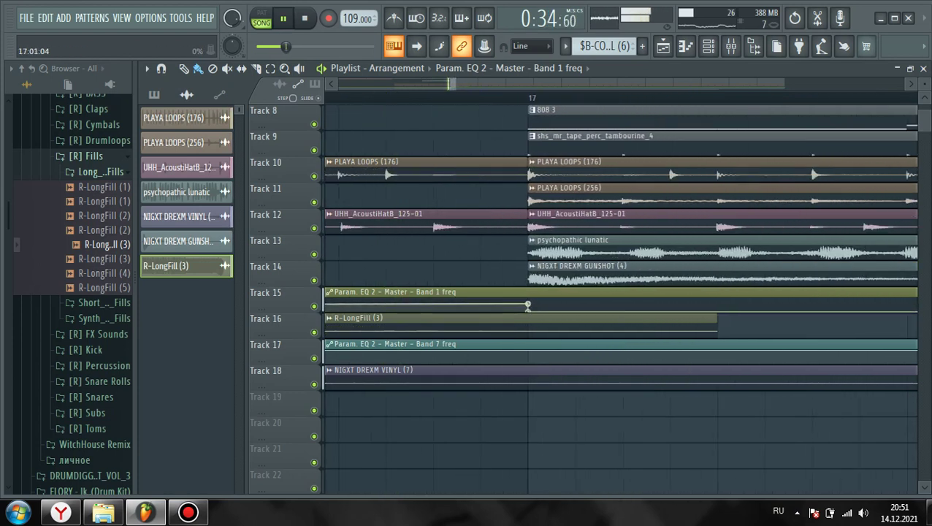
Load dblue.TapeStop into effect slot 8 of the Master mixer track
key(space)
key(F9)
key(space)
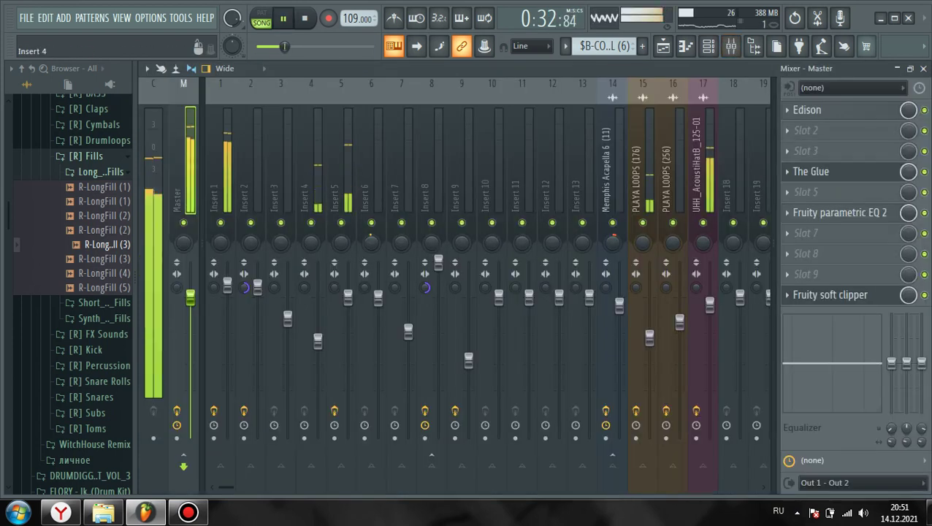
click(806, 253)
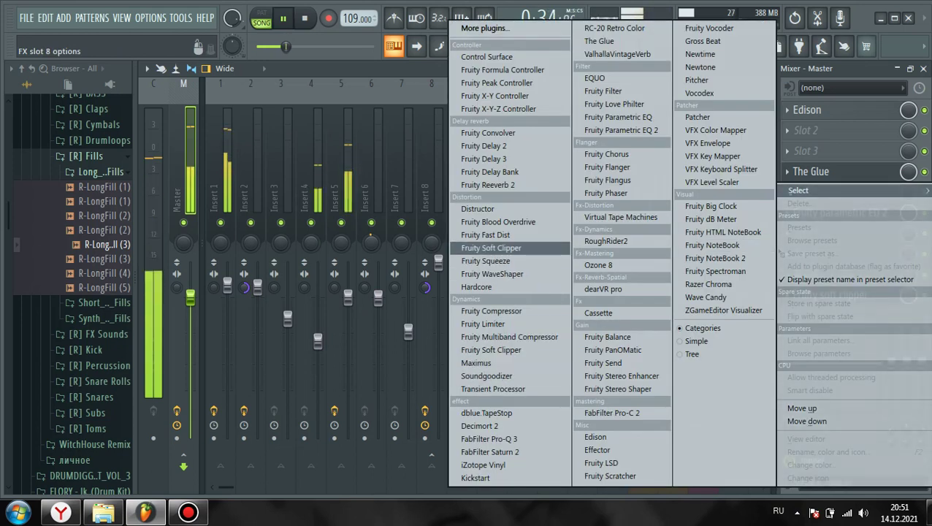
click(487, 413)
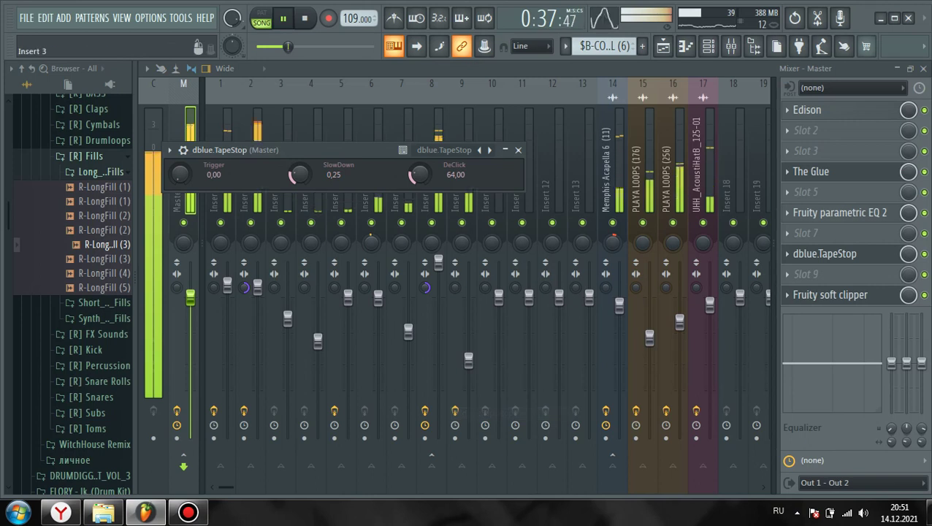
Create an automation clip for the TapeStop Trigger parameter and return to the playlist around bar 16
key(space)
drag(179, 174, 180, 232)
right_click(180, 174)
click(228, 259)
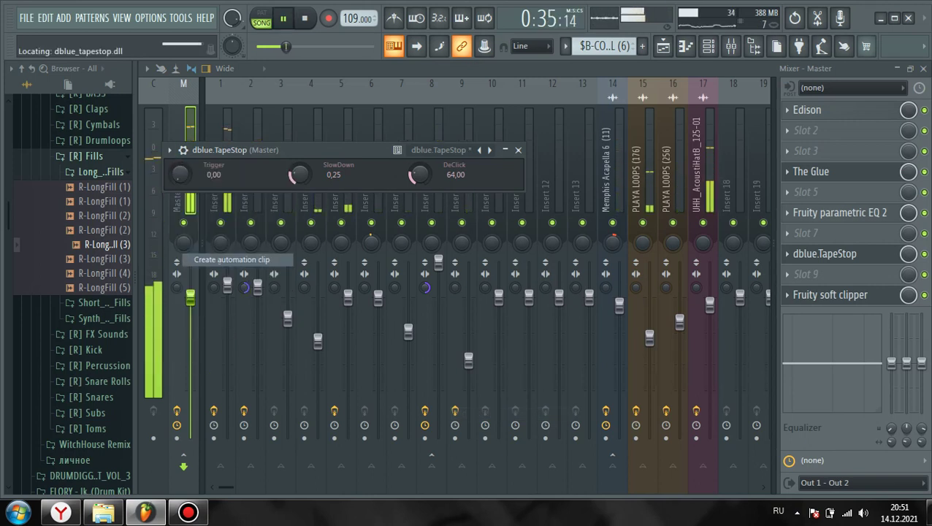
click(518, 150)
key(space)
key(F5)
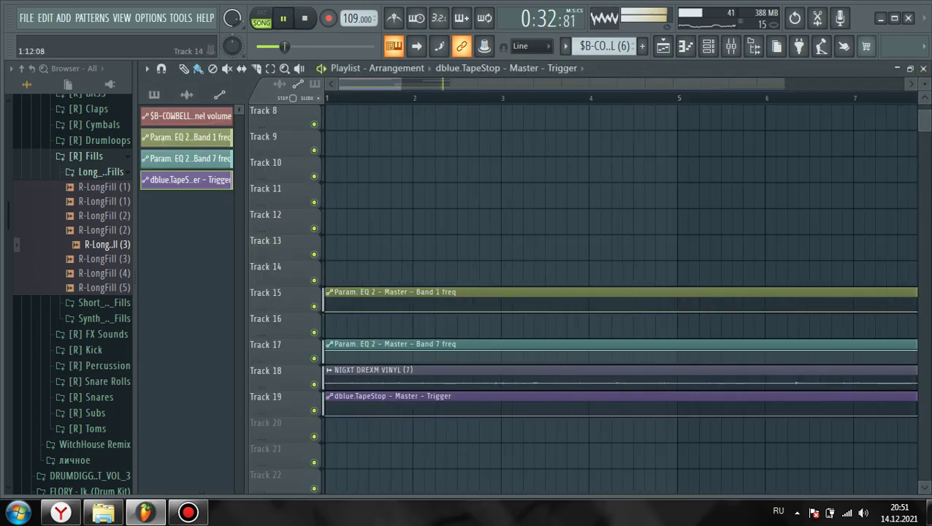
key(space)
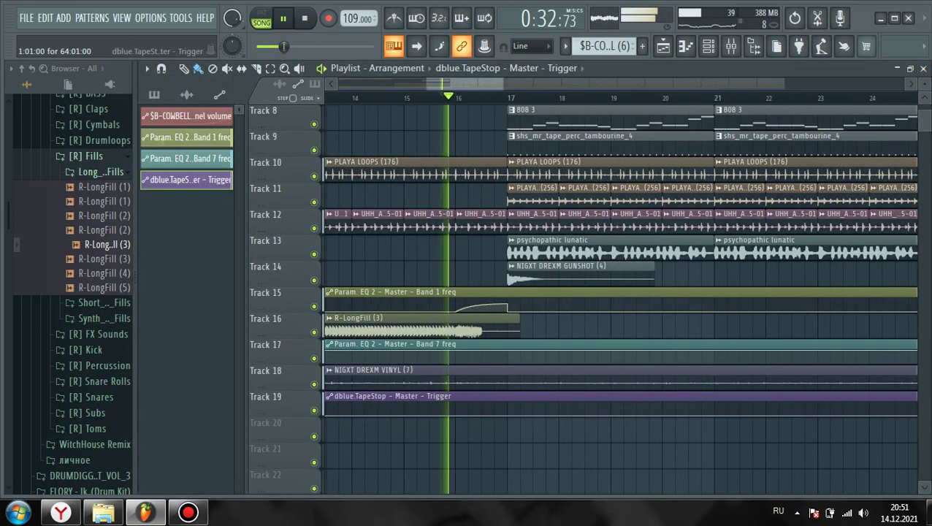
Shape the TapeStop Trigger automation into a full-height pulse over the last beat before bar 17 and play it
scroll(503, 412, up, 5)
scroll(503, 412, up, 2)
key(space)
key(space)
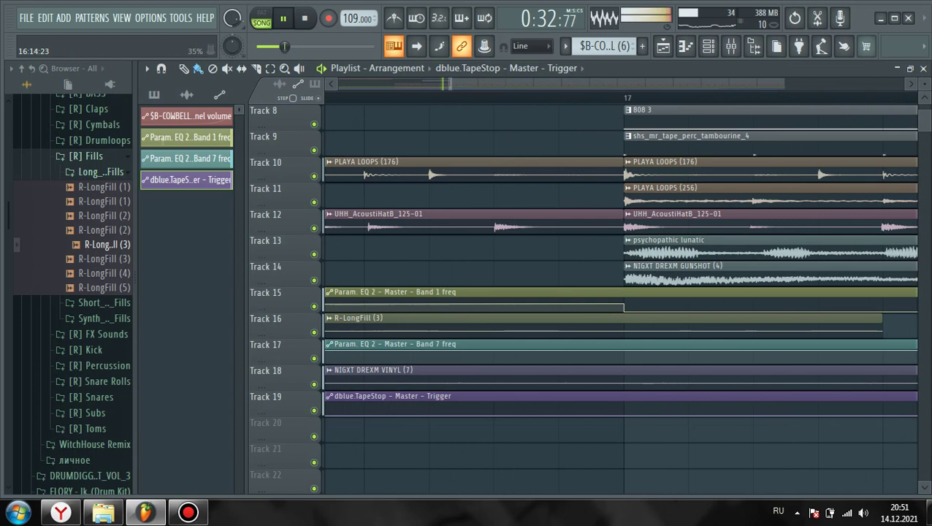
right_click(495, 402)
right_click(624, 415)
drag(624, 415, 624, 402)
right_click(624, 415)
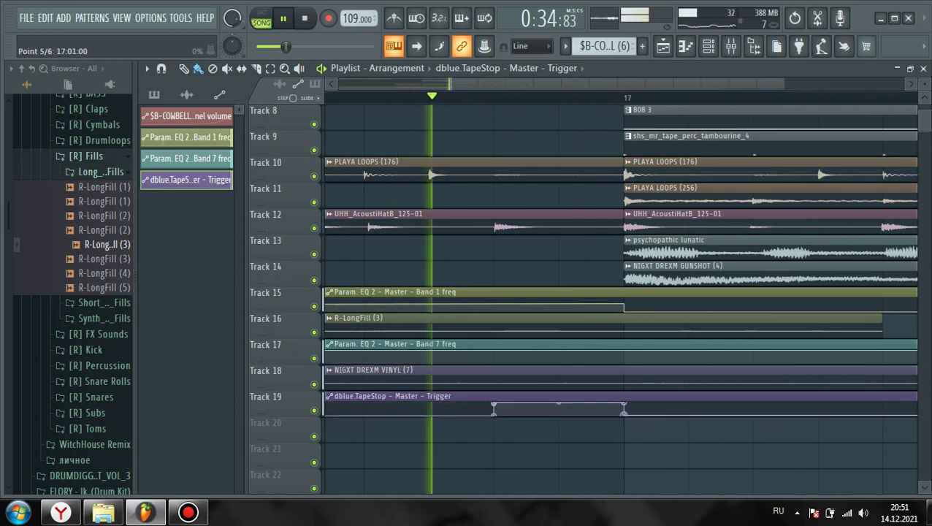
key(space)
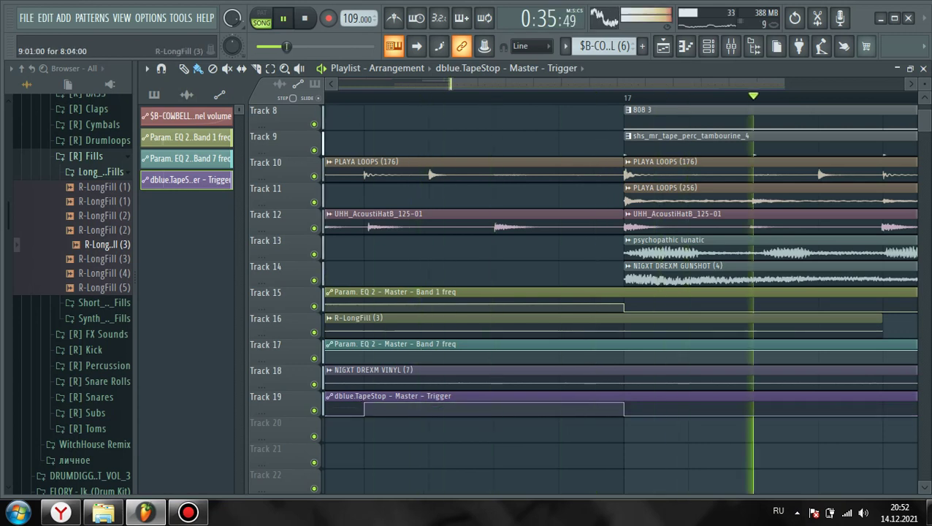
Listen to the drop after bar 17, then replay the build-up from bar 9 to check the arrangement
scroll(544, 409, down, 4)
scroll(530, 411, up, 5)
scroll(528, 366, down, 4)
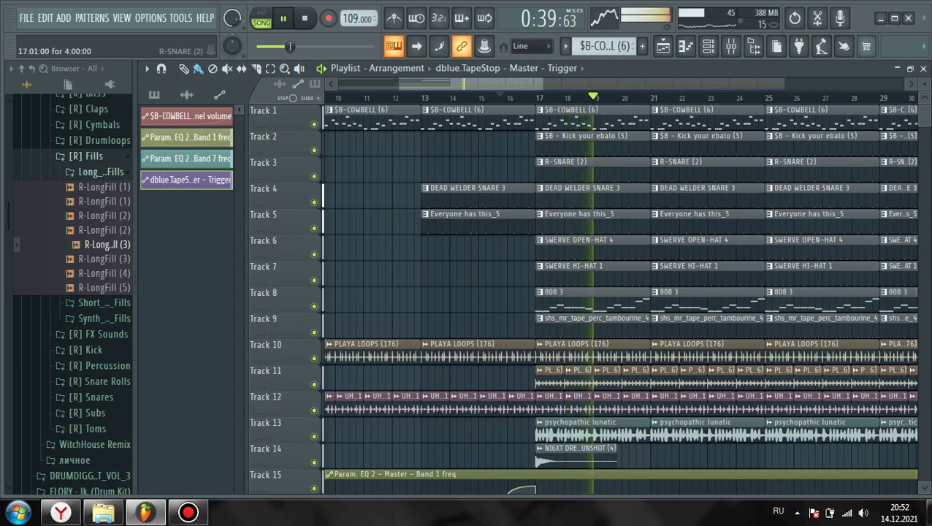
scroll(541, 165, down, 4)
click(403, 98)
scroll(484, 426, down, 5)
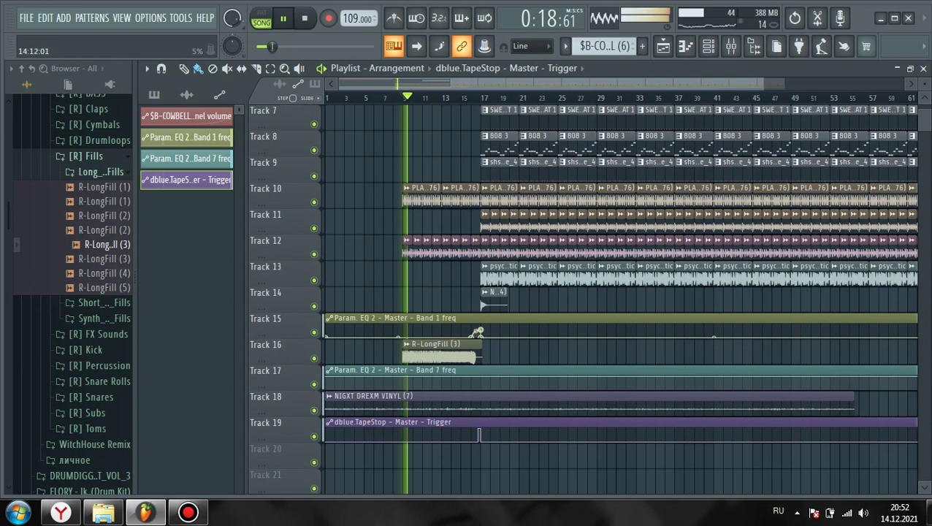
scroll(405, 292, up, 6)
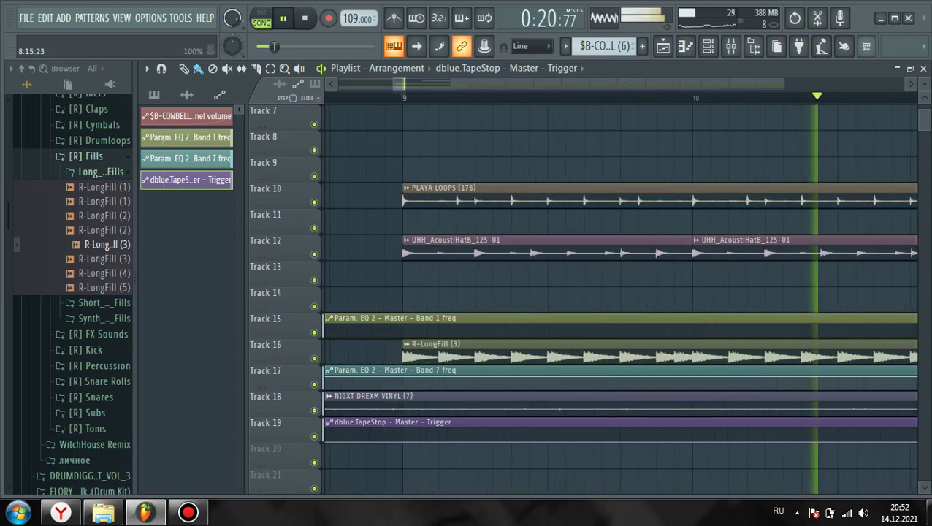
Move the Band 7 freq, NIGXT DREXM VINYL (7) and TapeStop Trigger clips down to Tracks 22 to 24
scroll(385, 292, down, 4)
double_click(431, 345)
key(space)
drag(420, 392, 426, 446)
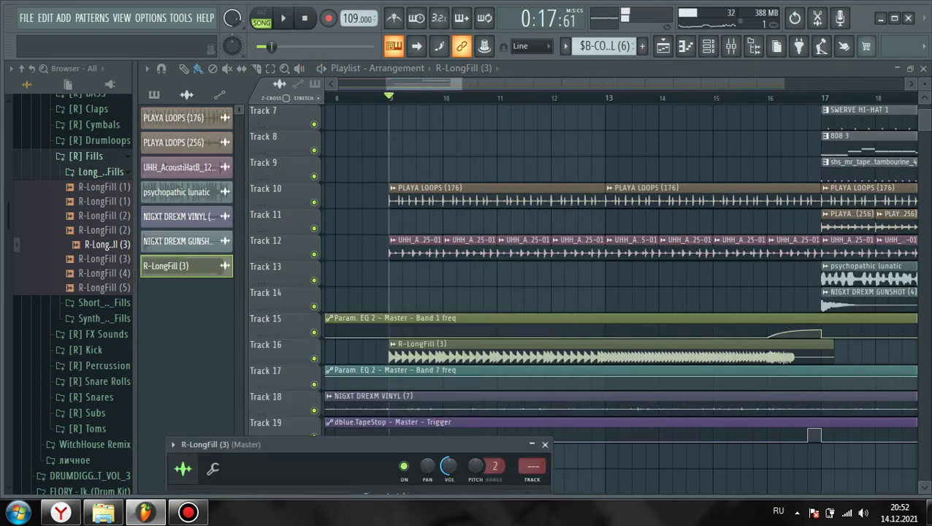
scroll(621, 410, down, 3)
drag(642, 408, 461, 426)
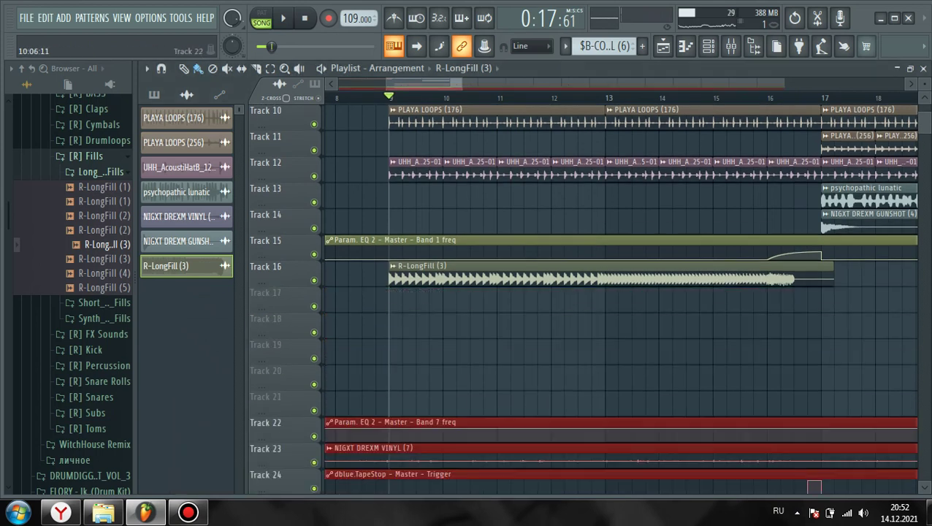
click(462, 273)
Create a channel pitch automation clip for R-LongFill (3) with a pitch range of 6 over bars 9–17, on Track 18
drag(390, 98, 822, 97)
double_click(633, 278)
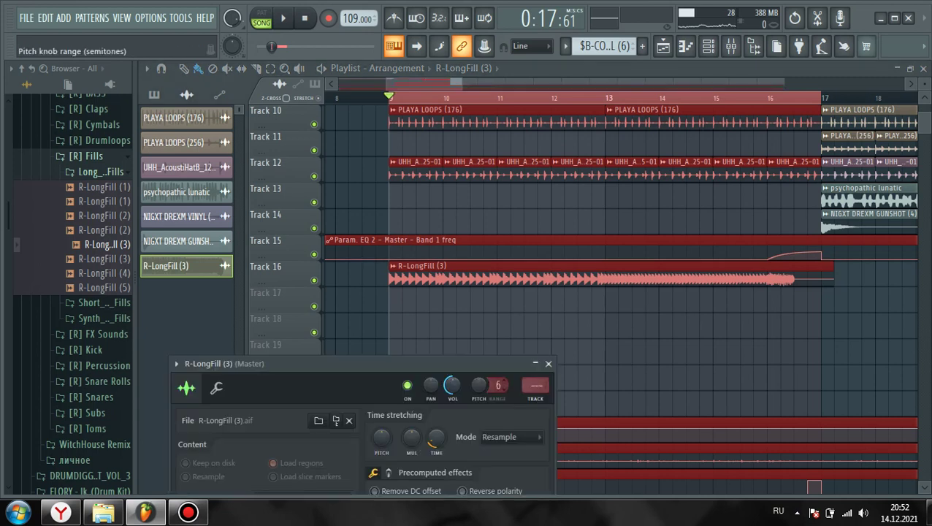
right_click(479, 385)
click(531, 378)
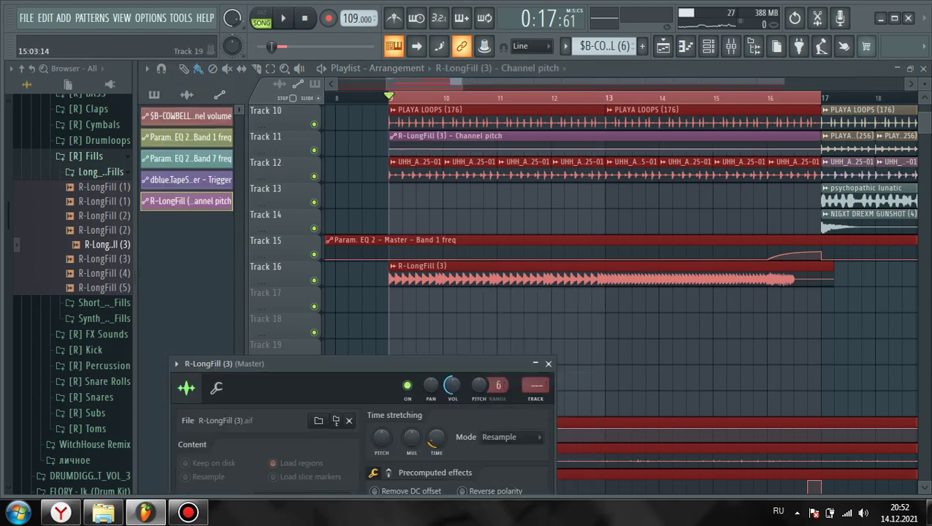
drag(523, 137, 537, 319)
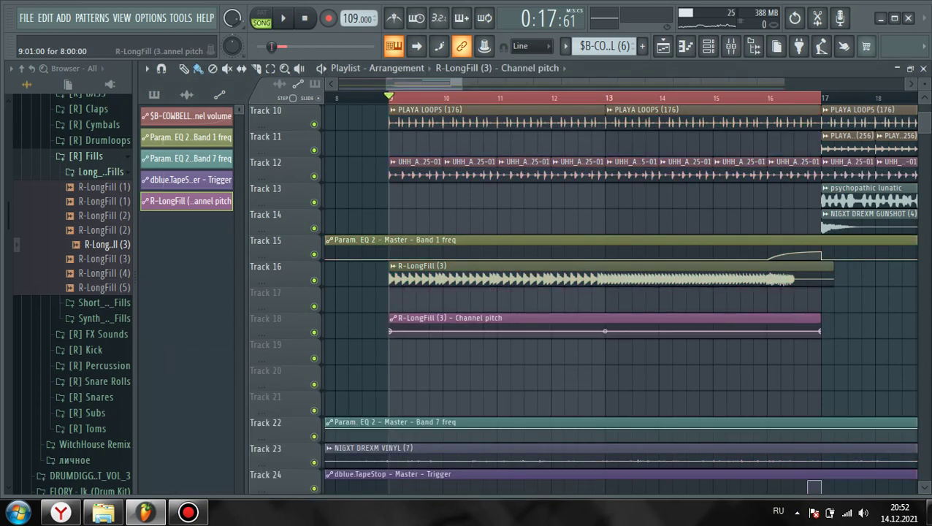
Raise the end of the R-LongFill (3) pitch automation into a rising ramp and play it from bar 9
key(space)
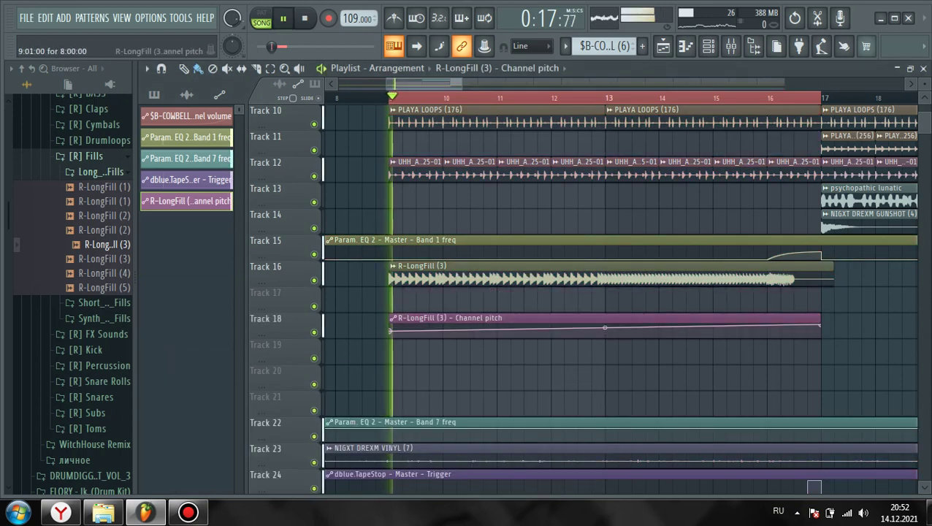
click(186, 94)
double_click(177, 266)
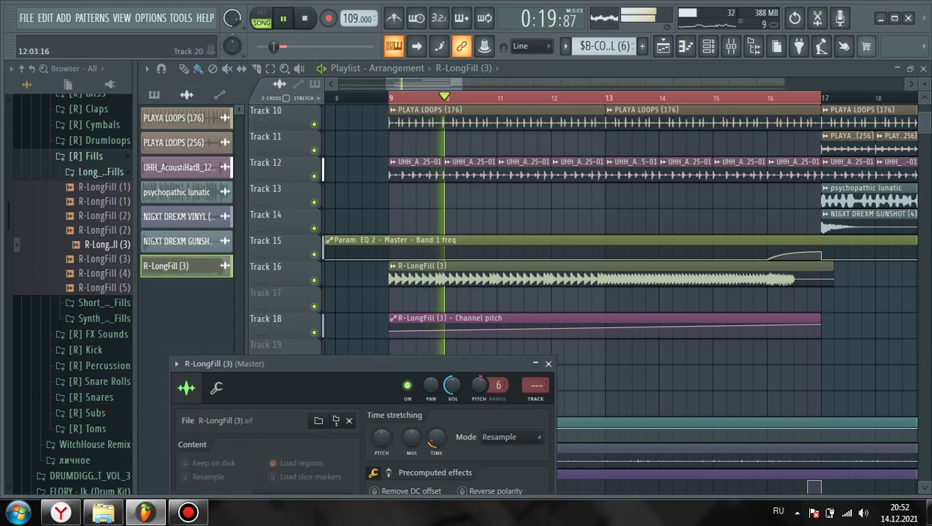
click(505, 438)
click(643, 329)
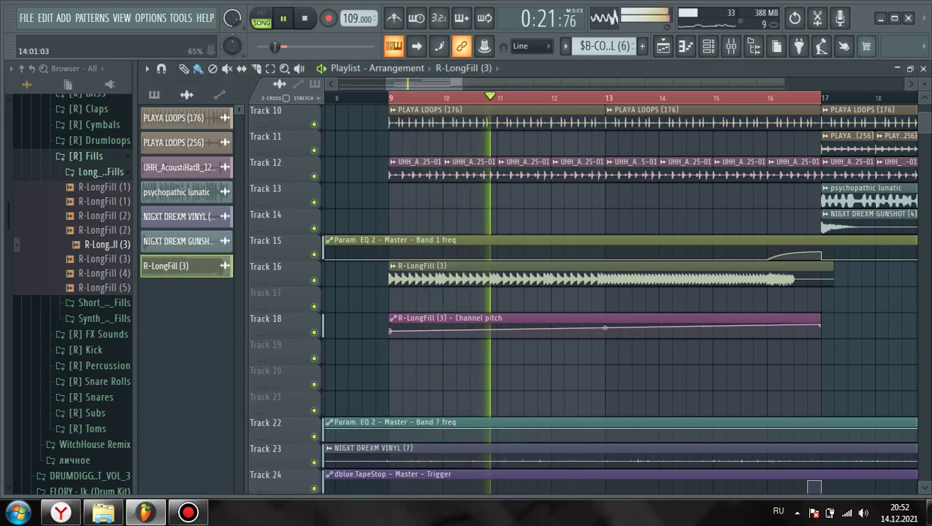
Set the pitch range of the R-LongFill (3) channel to 16 semitones
double_click(628, 279)
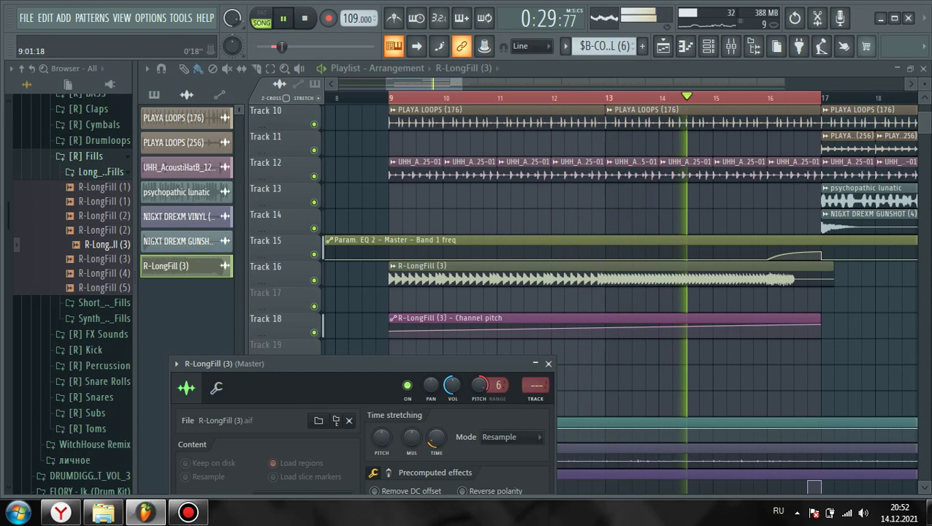
drag(498, 385, 498, 369)
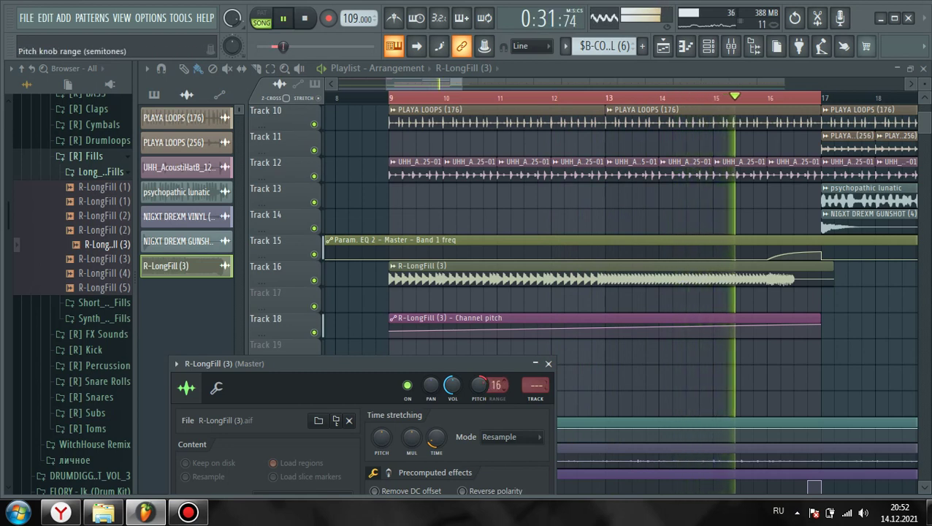
right_click(792, 352)
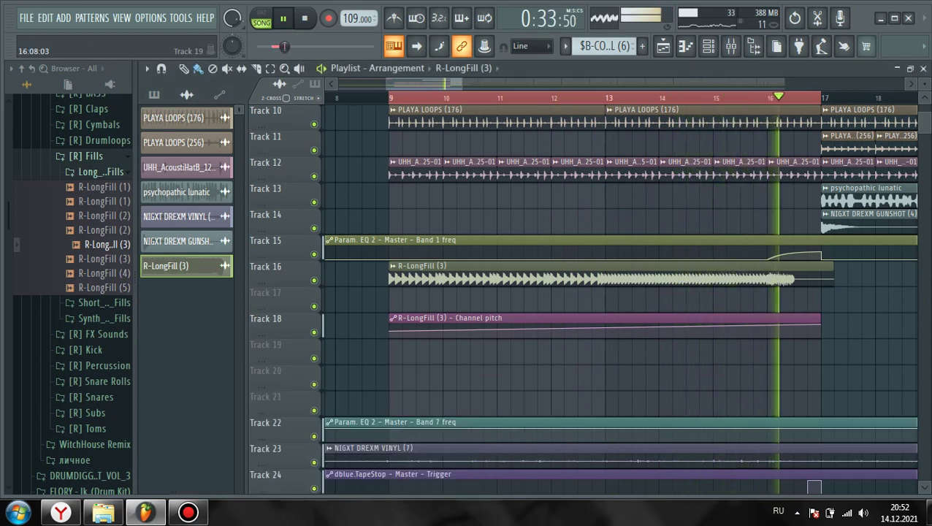
Lower the starting point of the R-LongFill (3) pitch automation at bar 9 to the bottom and play it back
double_click(395, 97)
key(space)
drag(389, 331, 389, 337)
key(space)
key(space)
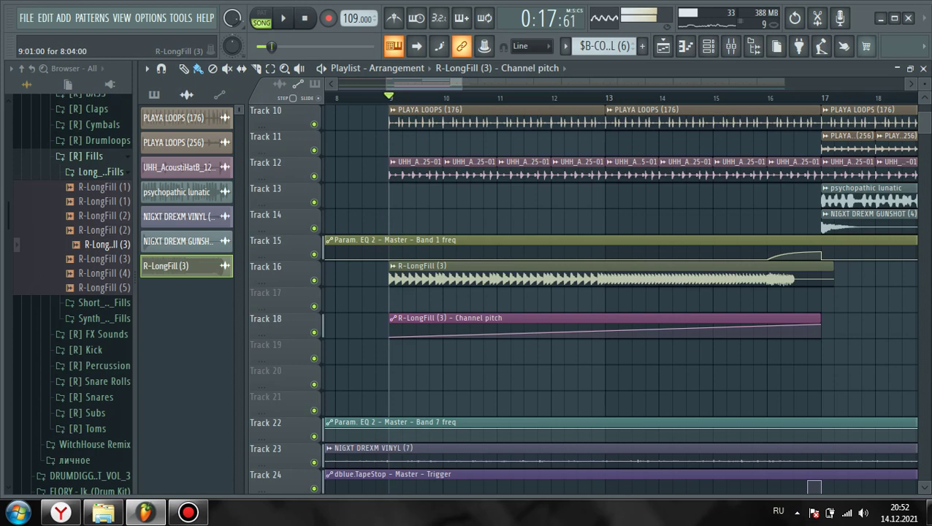
Change the R-LongFill (3) time-stretching mode to Stretch and listen from bar 9
double_click(425, 267)
click(506, 438)
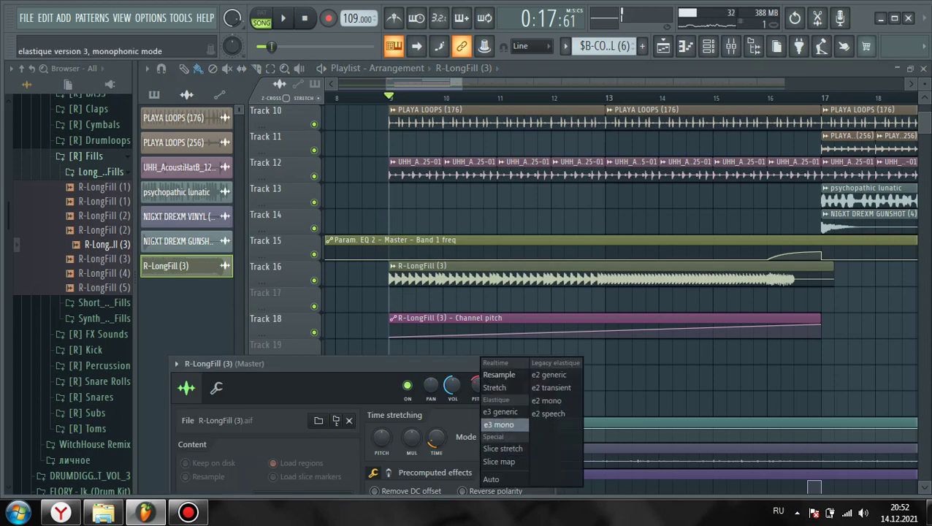
click(495, 388)
key(space)
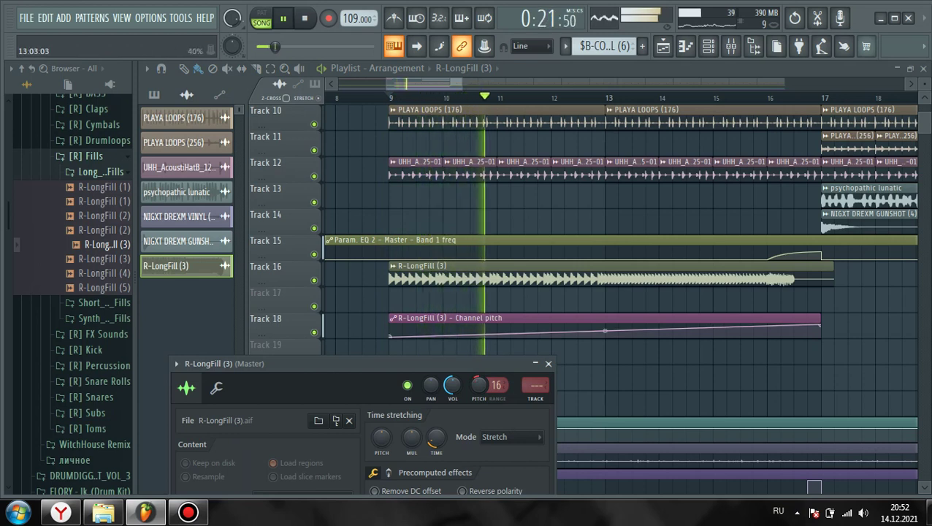
click(548, 364)
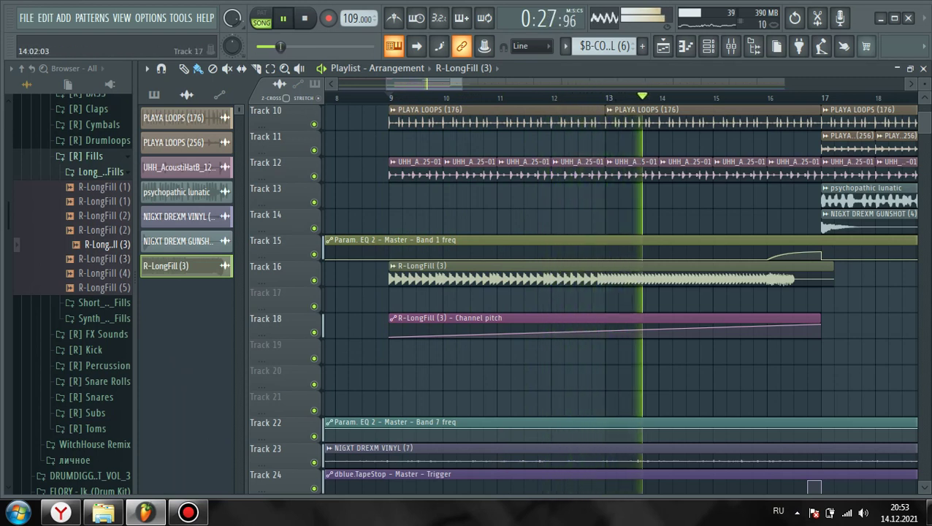
Delete the DEAD WELDER SNARE 3 and Everyone has this_5 clips in bars 13–17 on Tracks 4 and 5
scroll(409, 252, down, 3)
scroll(610, 272, up, 2)
scroll(610, 272, up, 1)
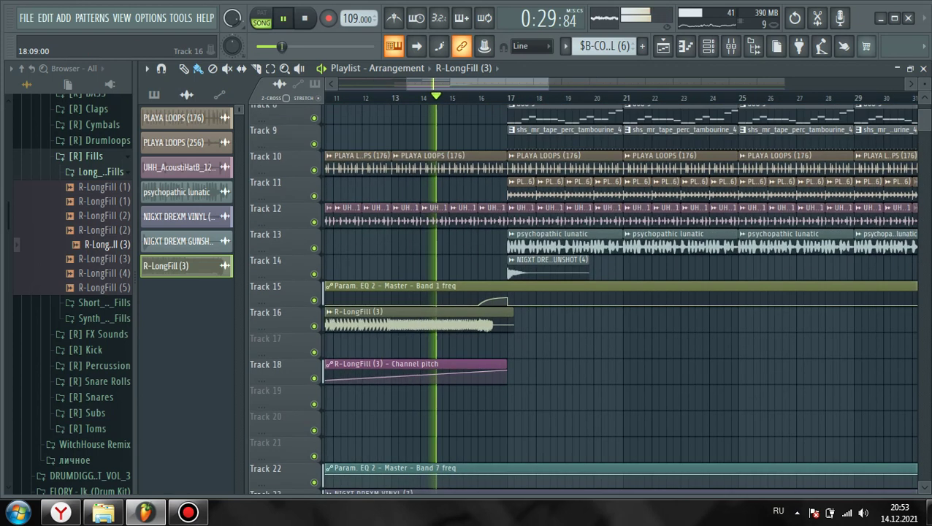
scroll(474, 320, up, 3)
scroll(475, 194, up, 2)
right_click(461, 195)
right_click(460, 171)
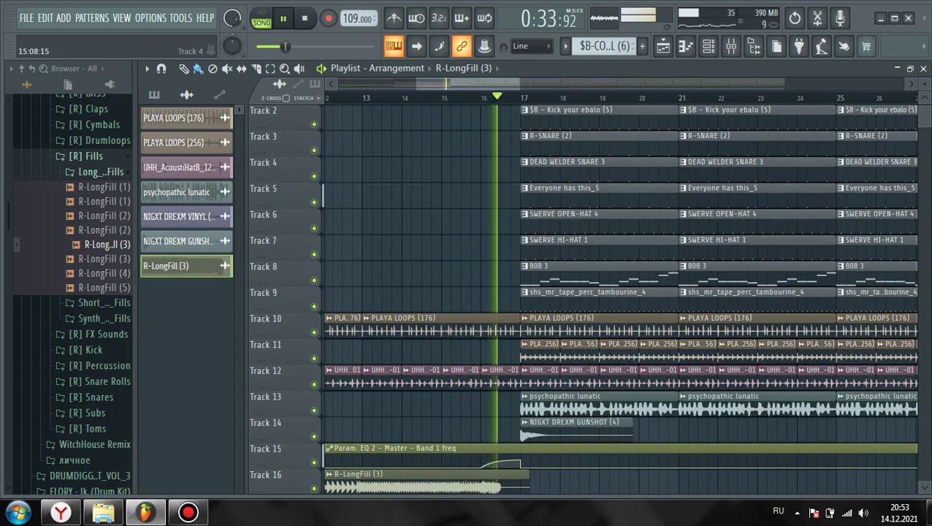
Listen to the transition into bar 17 and replay the arrangement from just before bar 9
scroll(609, 274, down, 3)
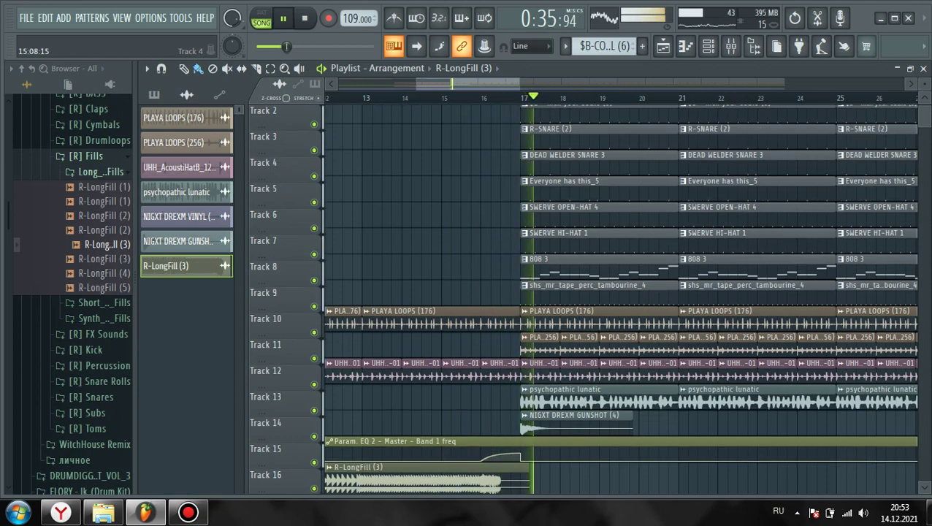
scroll(609, 274, down, 2)
scroll(599, 274, up, 2)
scroll(600, 274, down, 2)
scroll(433, 248, up, 3)
scroll(424, 219, up, 2)
click(350, 97)
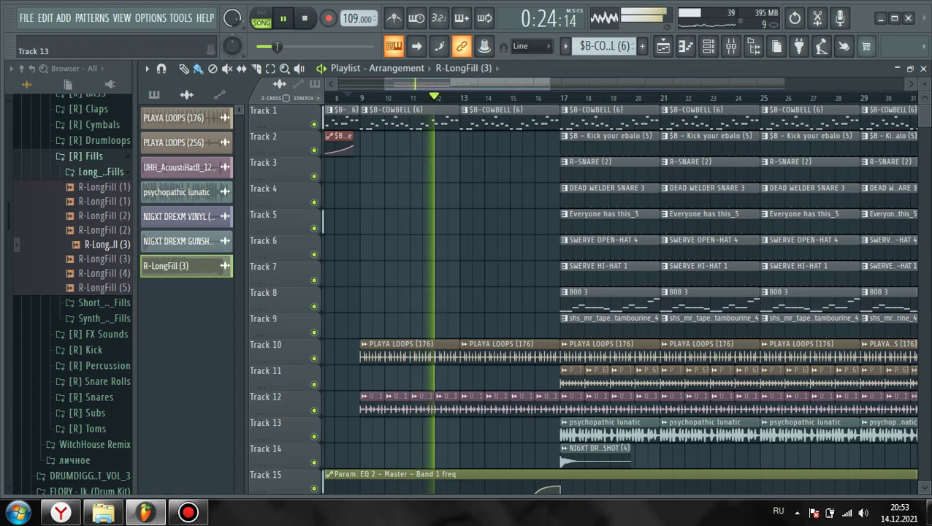
Place the R-Downlifter (20) sample from the [R] FX Sounds Downlifter folder on Track 19 at bar 17
click(98, 334)
click(99, 350)
key(space)
click(108, 245)
scroll(621, 300, down, 4)
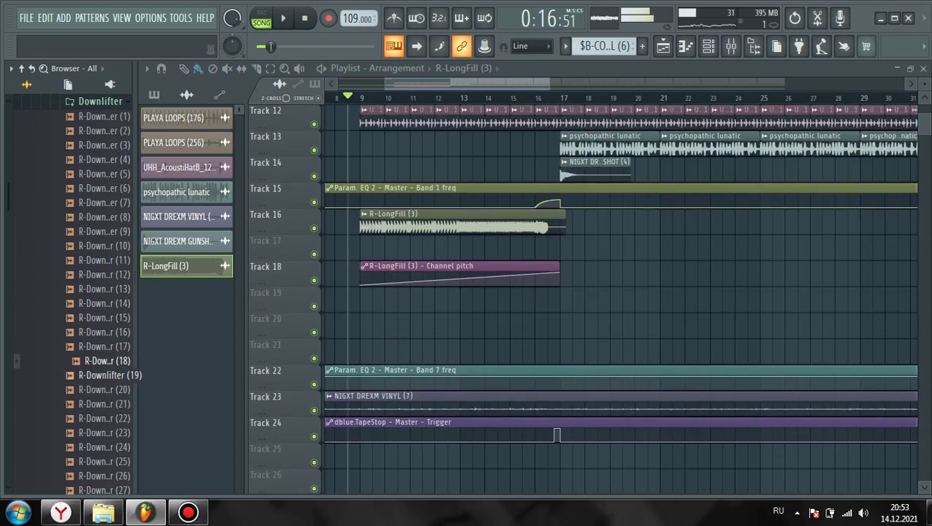
drag(109, 390, 573, 303)
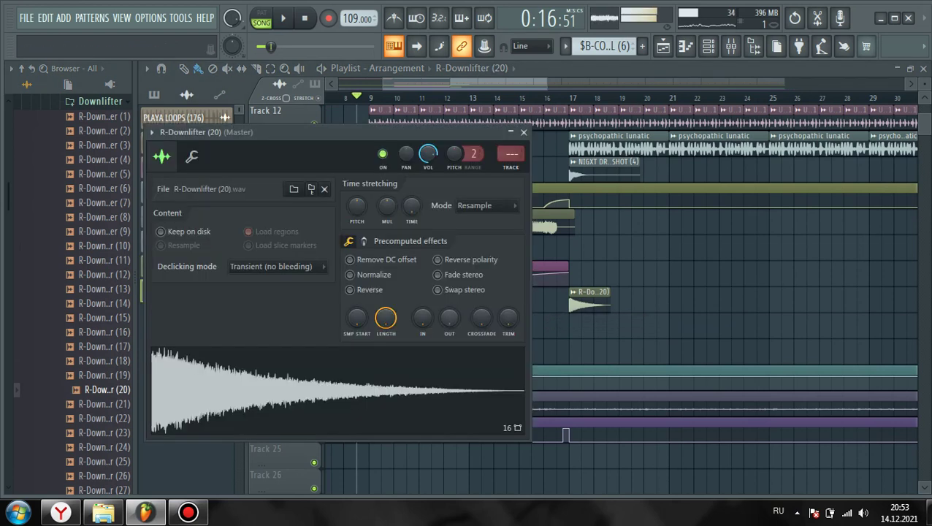
Shape R-Downlifter (20) with a short fade-in and a longer fade-out, and play the transition into bar 17
drag(449, 317, 422, 310)
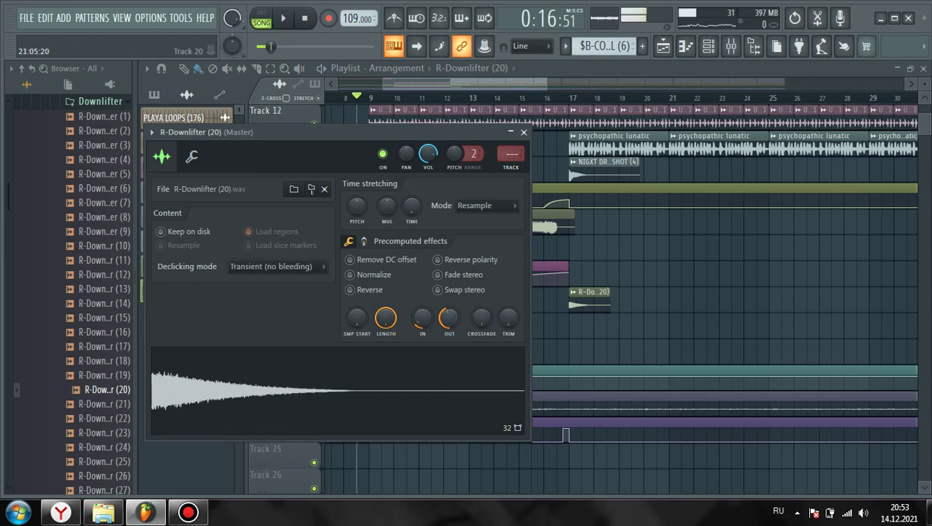
key(Escape)
key(space)
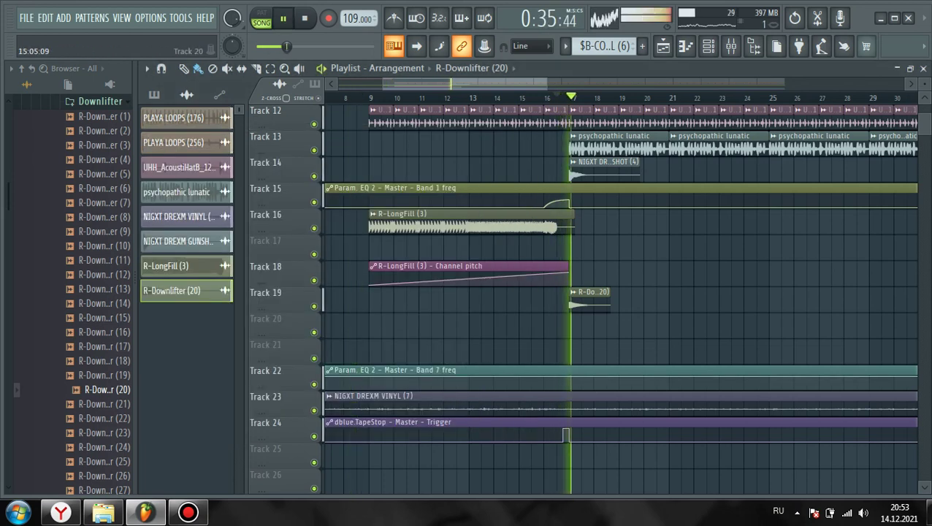
Set the R-Downlifter (20) channel volume to 52% and reduce its fade-out while listening to the transition
double_click(590, 300)
key(space)
key(space)
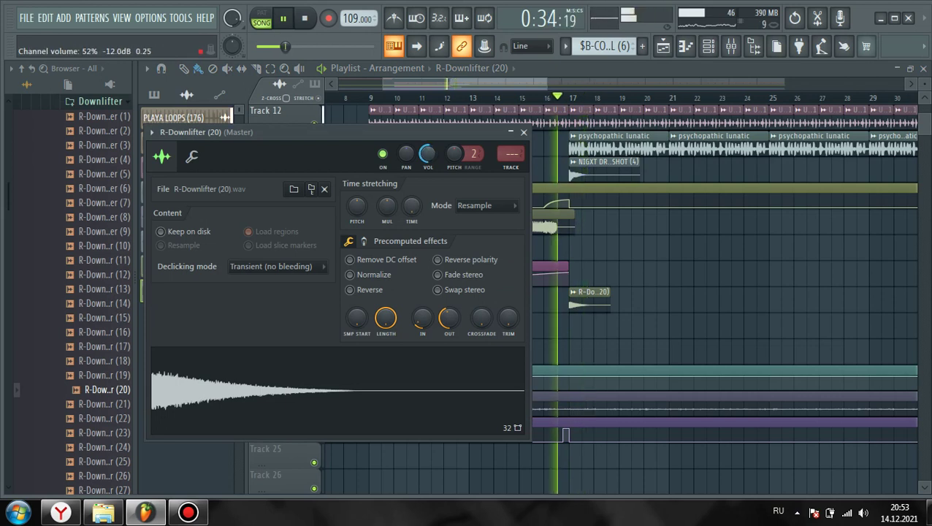
drag(449, 318, 448, 322)
key(space)
key(space)
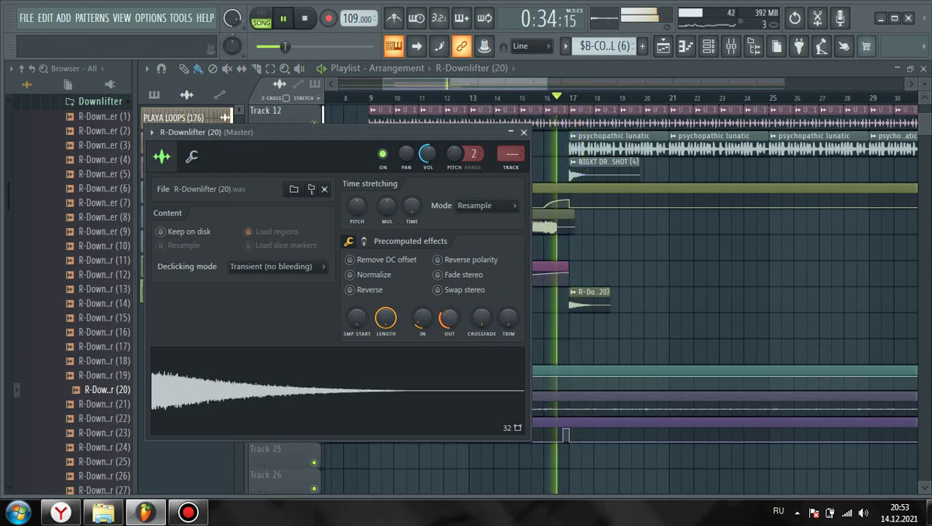
key(Escape)
scroll(566, 295, up, 7)
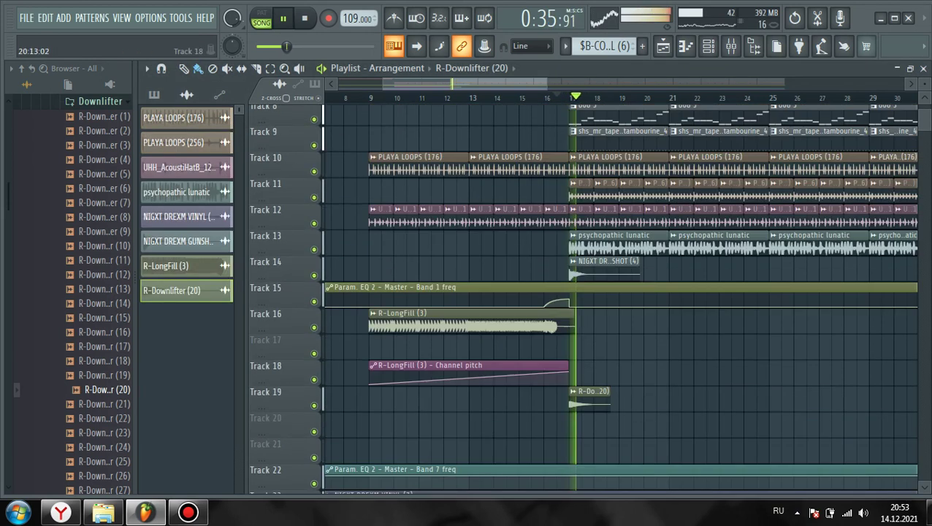
scroll(573, 266, down, 4)
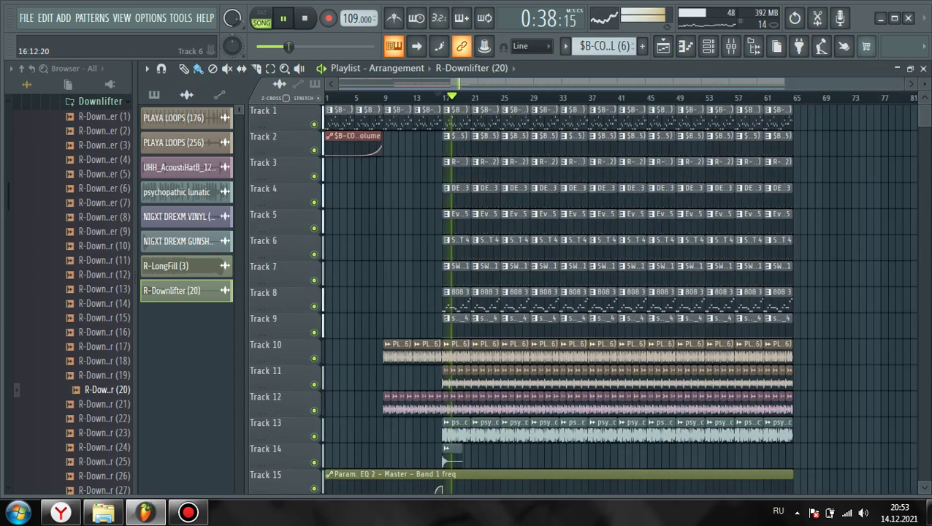
click(188, 513)
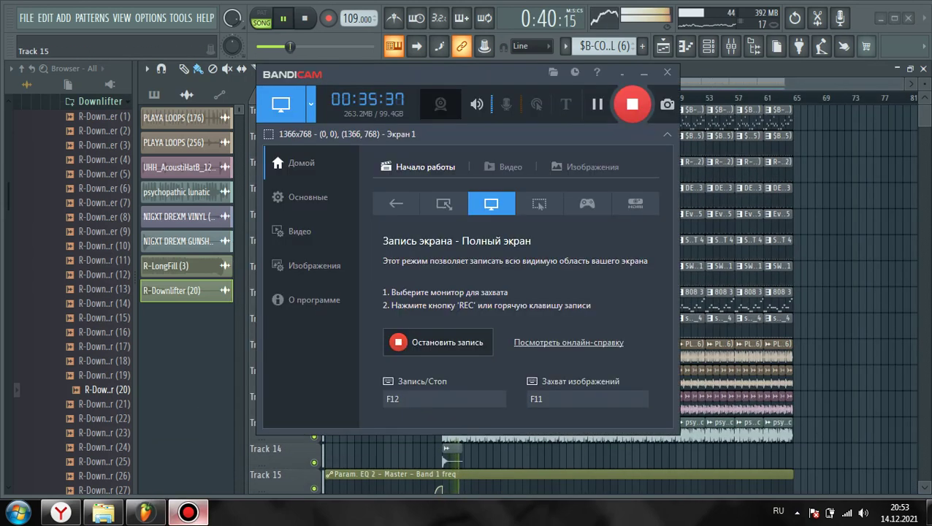
click(187, 513)
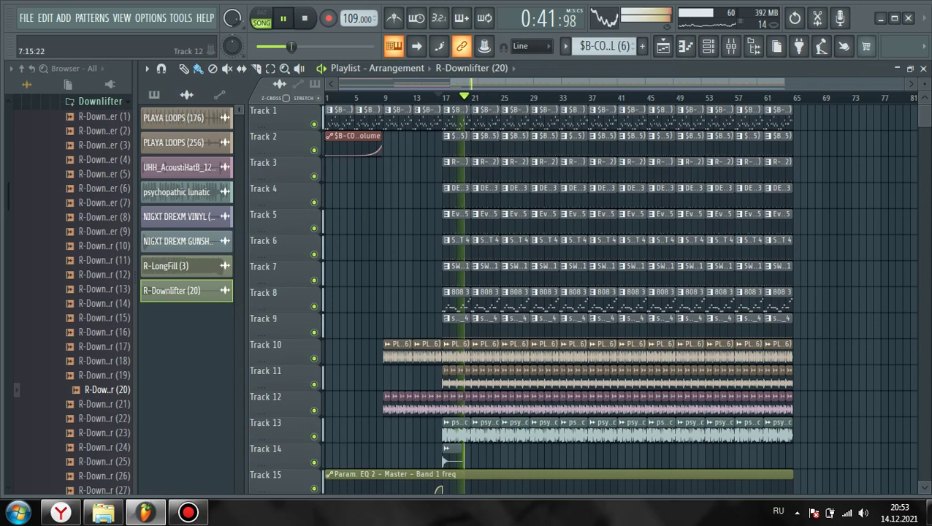
Move the Band 1 freq automation clip to Track 25 and the NIGXT DREXM VINYL (7) clip to Track 20
scroll(464, 384, up, 4)
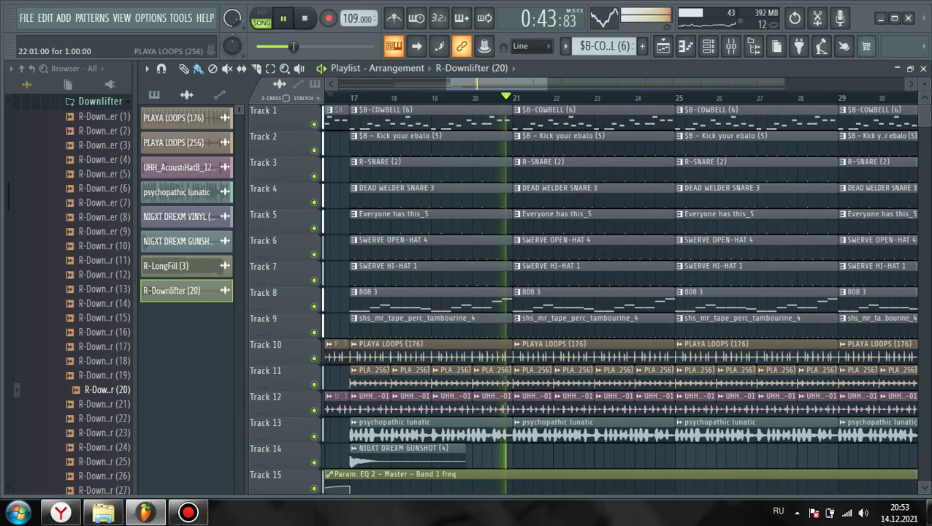
scroll(574, 377, down, 6)
scroll(537, 327, down, 4)
scroll(507, 275, down, 5)
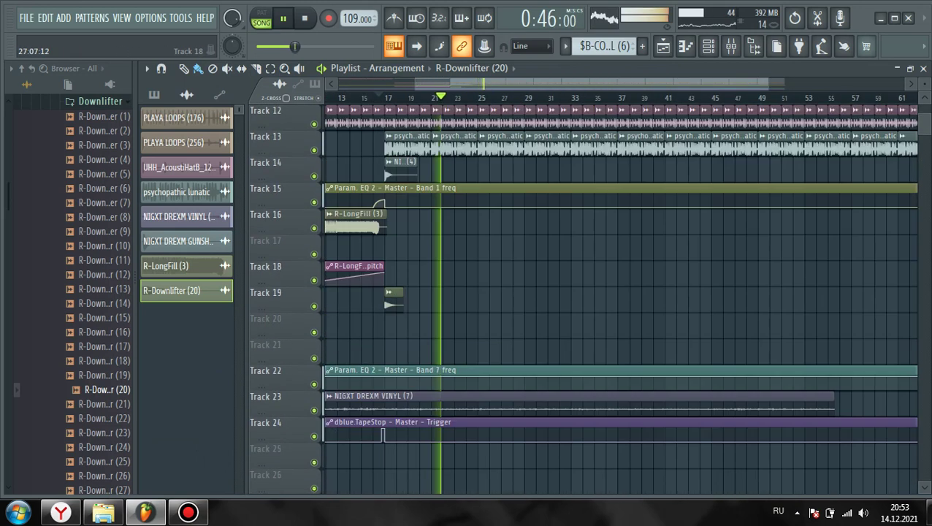
scroll(509, 275, down, 2)
drag(421, 189, 376, 378)
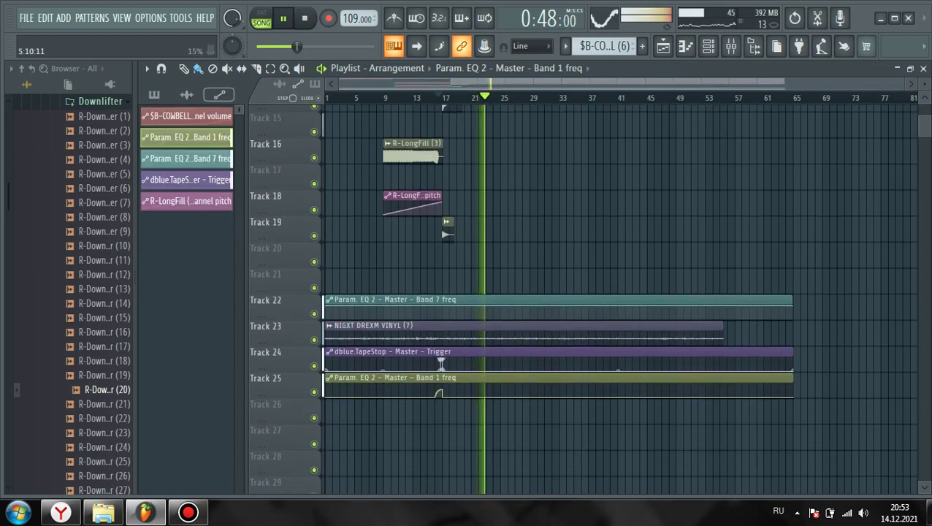
drag(380, 333, 380, 255)
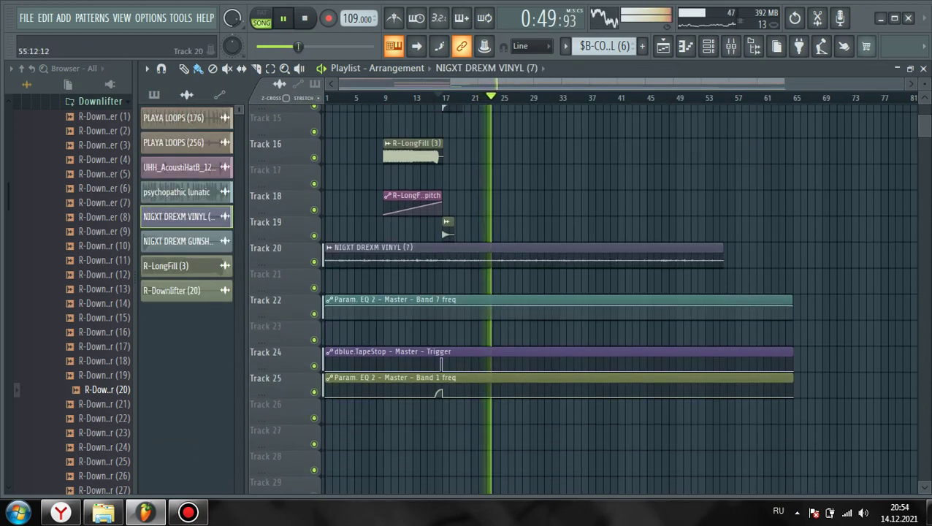
Shorten the NIGXT DREXM VINYL (7) clip on Track 20 to a length of 16:09:05, ending just after bar 17 starts
drag(723, 257, 498, 256)
key(ctrl+z)
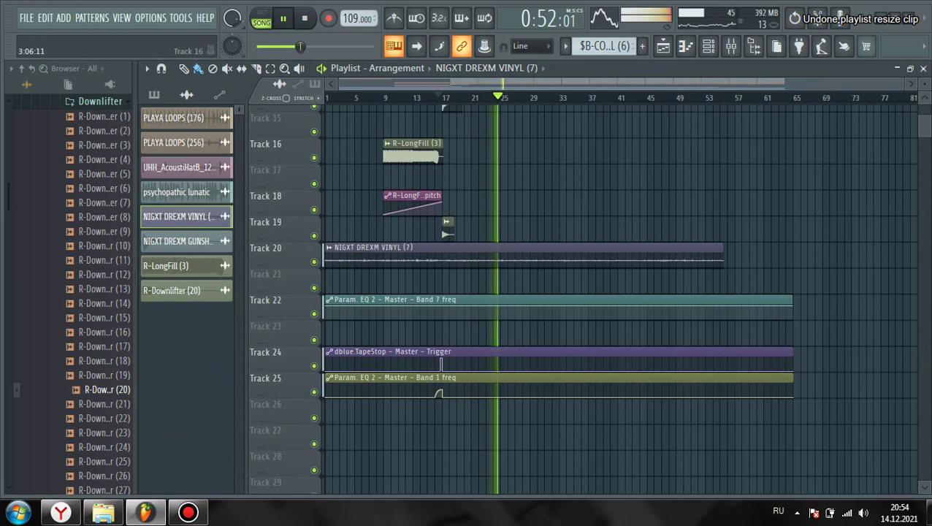
key(space)
drag(722, 256, 482, 257)
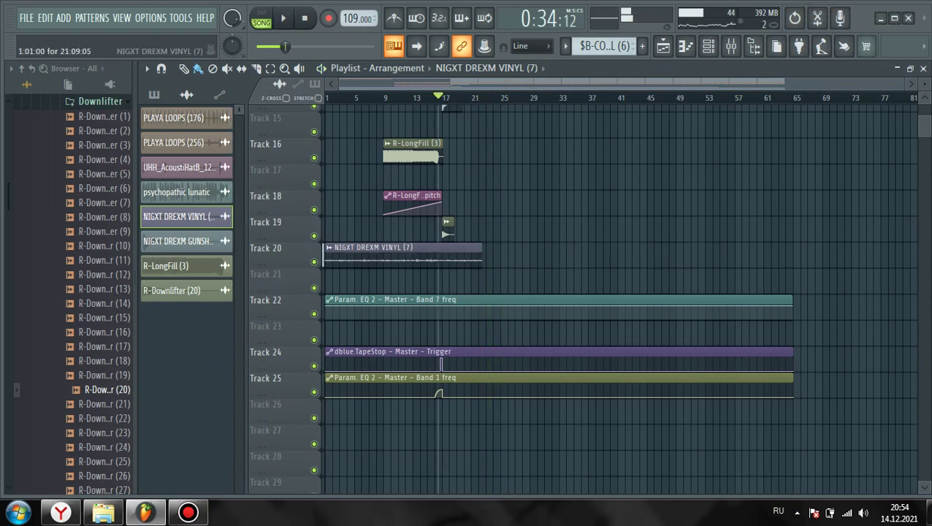
scroll(447, 257, up, 5)
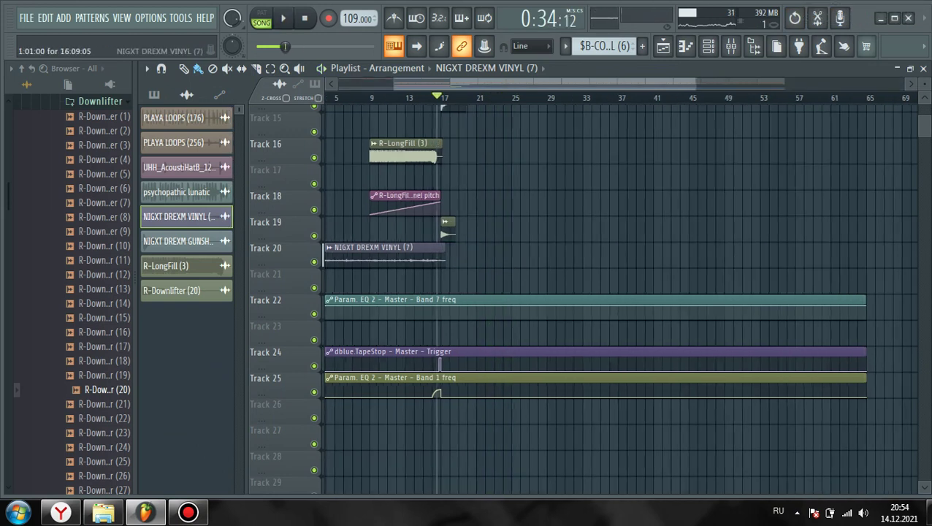
Listen to the transition into the bar 17 drop and replay the arrangement from bar 11
key(space)
scroll(440, 285, up, 7)
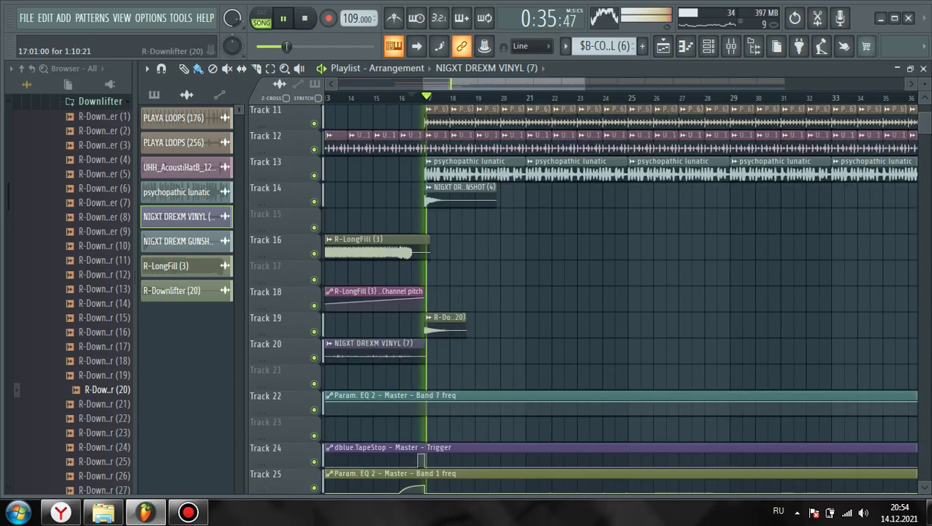
scroll(508, 399, down, 5)
scroll(523, 402, up, 4)
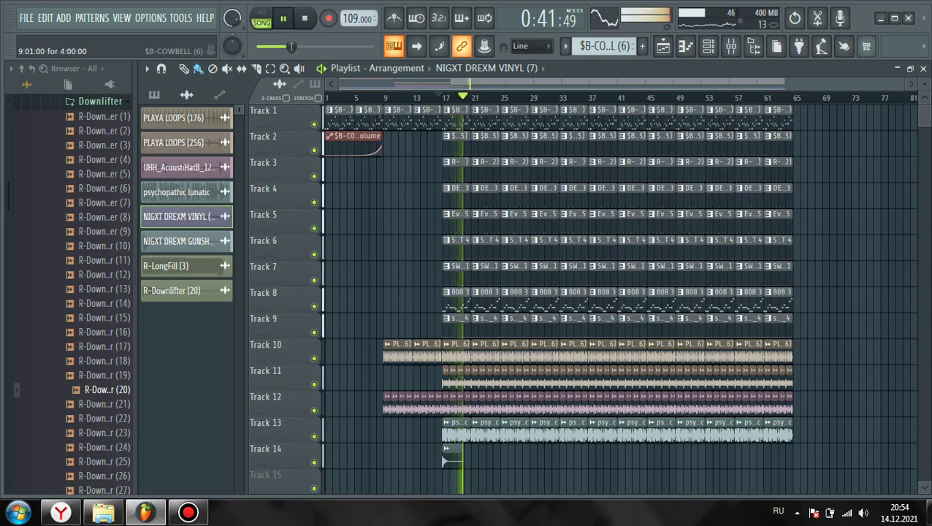
click(397, 98)
Collapse the Remix (Радио) sample folder and expand the first kit folder under Drum Kits
scroll(110, 217, up, 4)
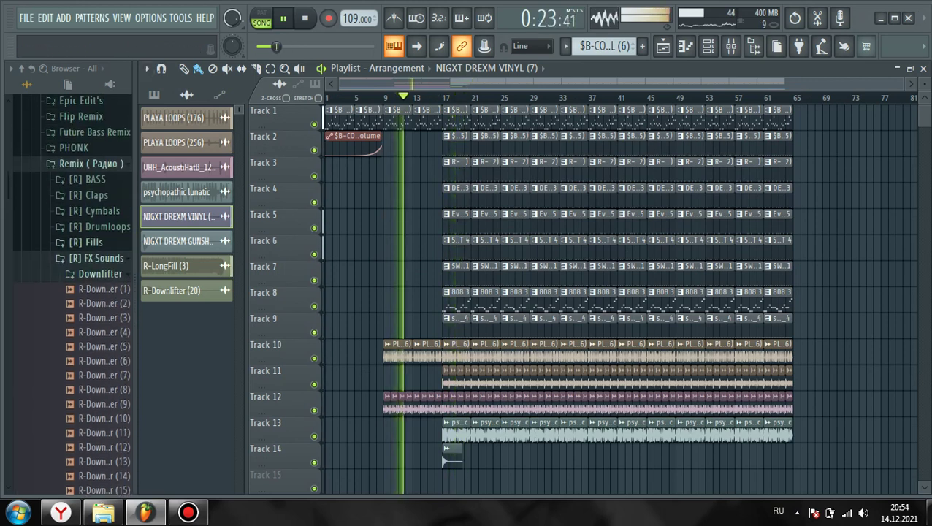
click(95, 163)
scroll(102, 213, down, 10)
scroll(102, 210, up, 6)
scroll(102, 219, up, 10)
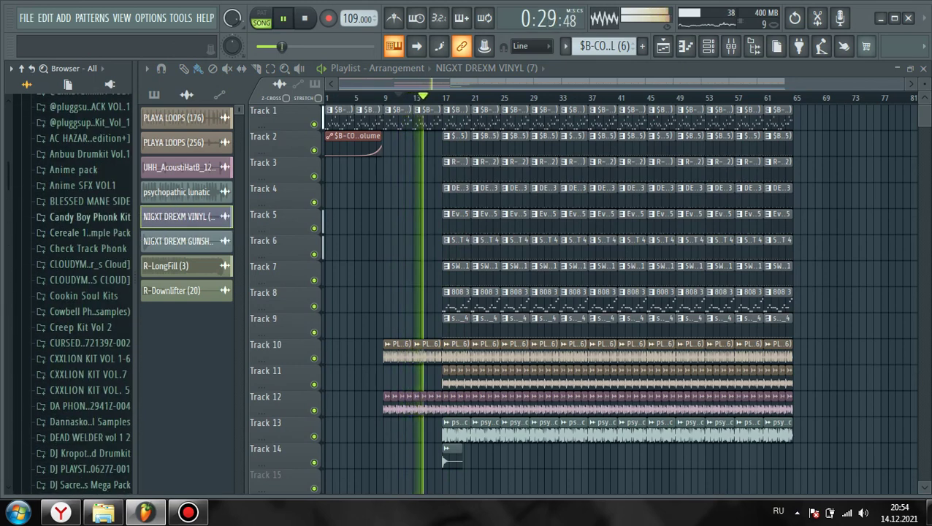
scroll(102, 219, up, 3)
scroll(102, 218, down, 3)
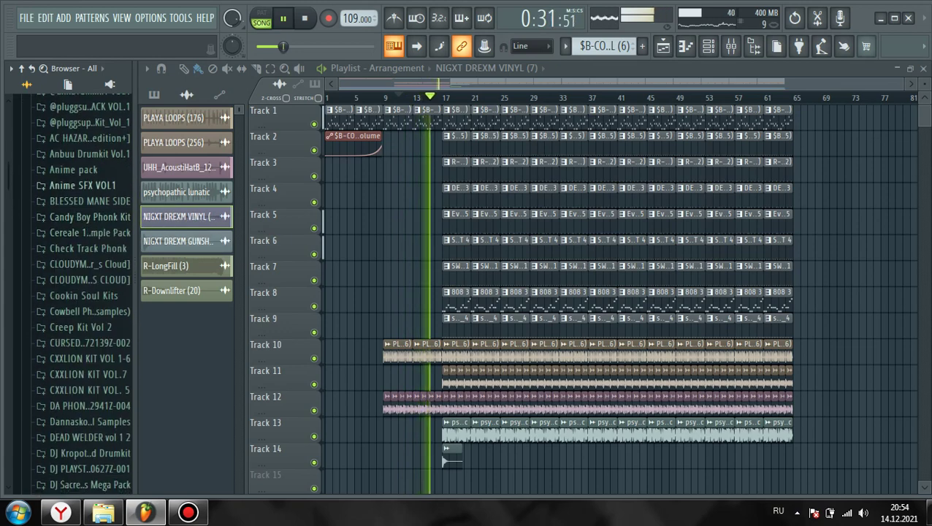
scroll(84, 292, up, 3)
click(86, 115)
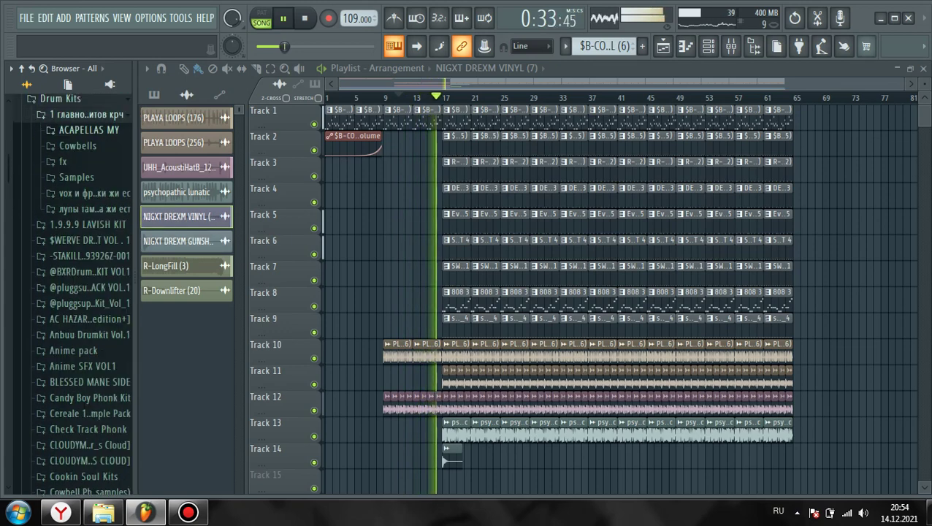
Open the vox sample folder and audition its vocal samples with the arrangement stopped
click(95, 194)
key(space)
click(95, 209)
scroll(478, 354, down, 3)
scroll(479, 354, up, 1)
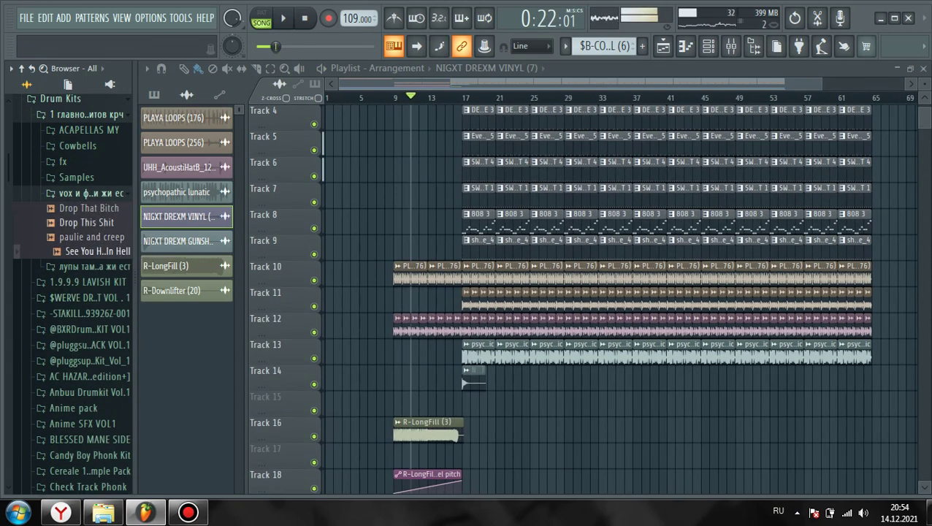
Place the Drop This Shit vocal sample on Track 15 at bar 16 and play it back from there
scroll(506, 264, down, 5)
scroll(496, 271, up, 8)
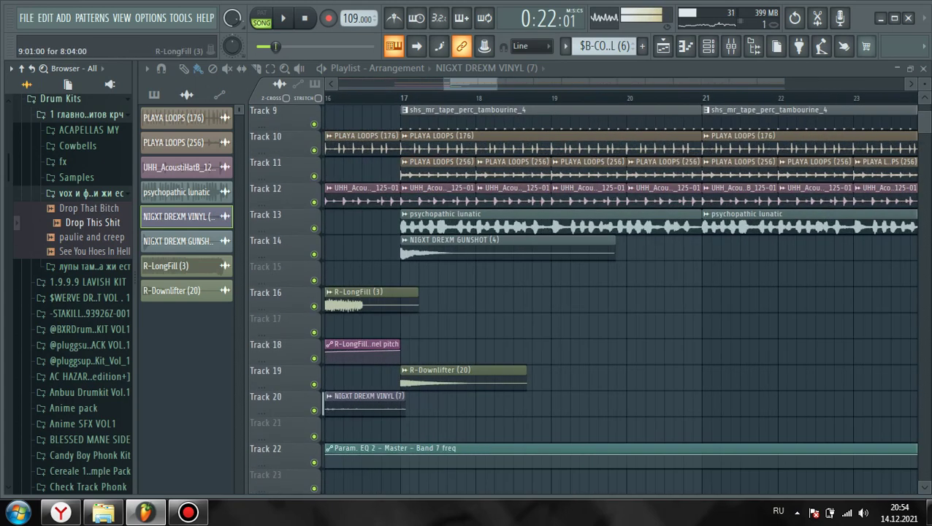
scroll(438, 249, up, 3)
drag(93, 223, 367, 274)
key(space)
click(363, 98)
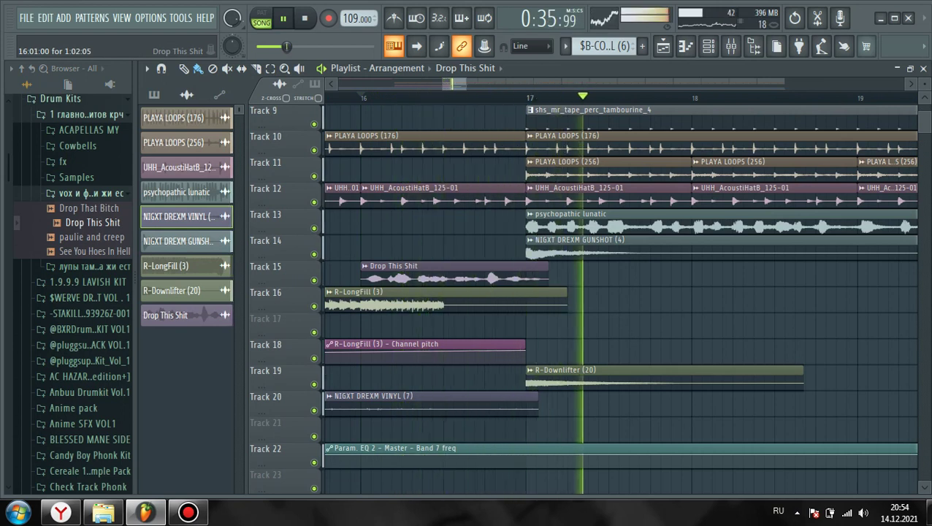
Move the Drop This Shit clip on Track 15 to start at 15:14:00 and listen to the drop
scroll(500, 292, down, 2)
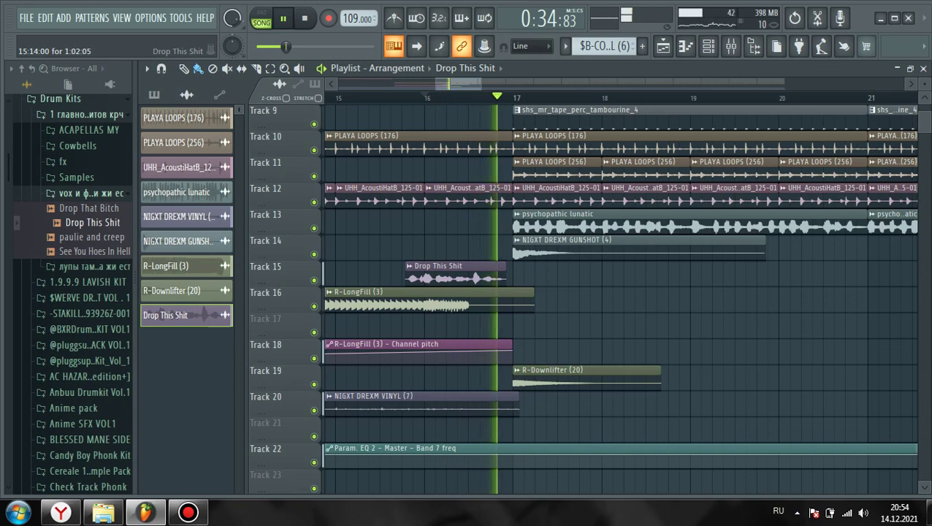
scroll(569, 327, down, 1)
scroll(569, 327, down, 5)
scroll(561, 337, up, 4)
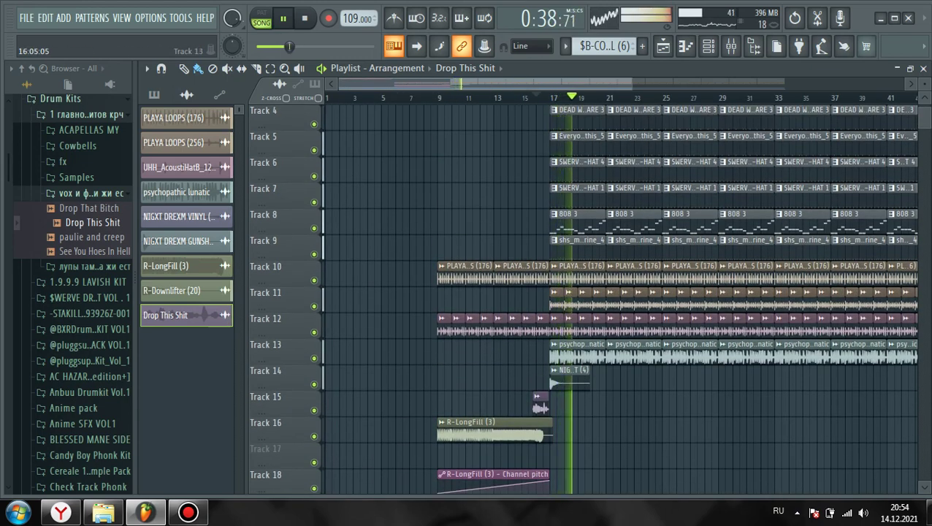
scroll(562, 337, up, 3)
Raise the Insert 1 fader and nudge the Insert 2 fader slightly up in the mixer, soloing each to check
click(731, 46)
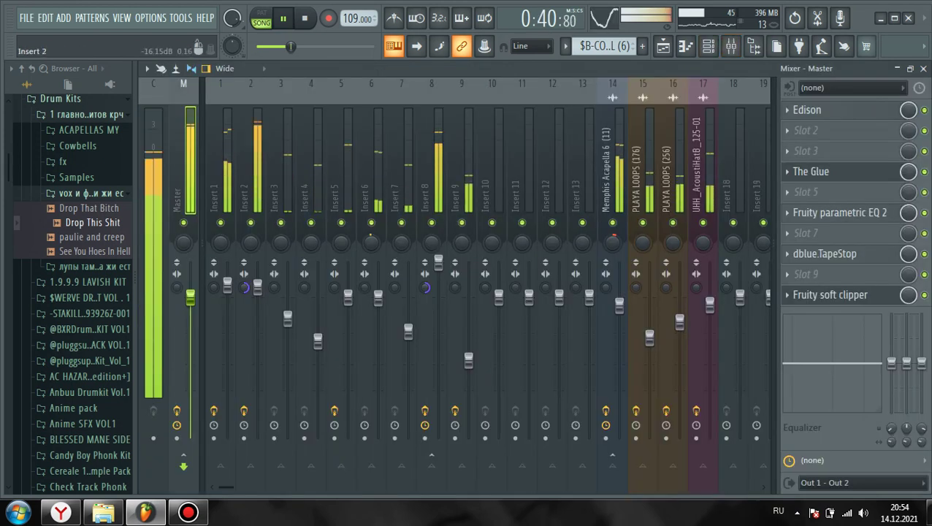
click(221, 176)
right_click(220, 223)
drag(227, 285, 227, 274)
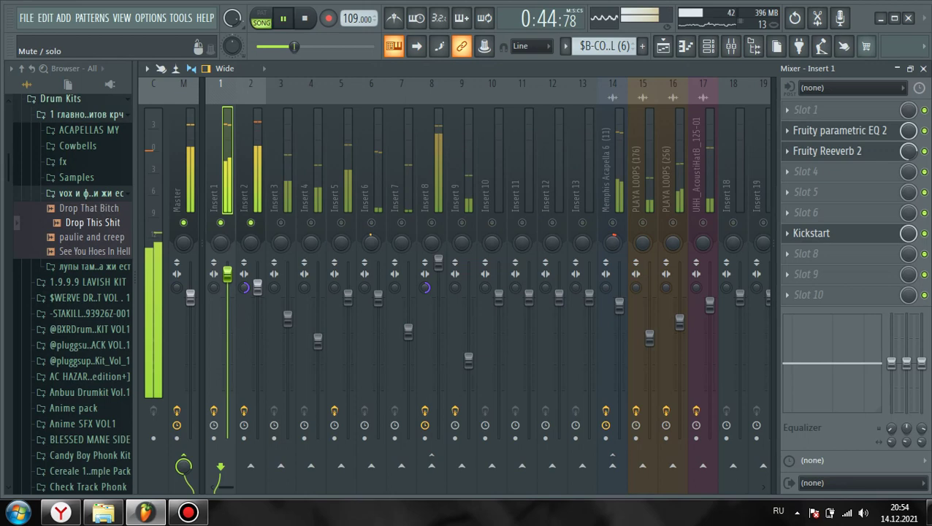
drag(257, 288, 257, 286)
right_click(250, 223)
right_click(250, 223)
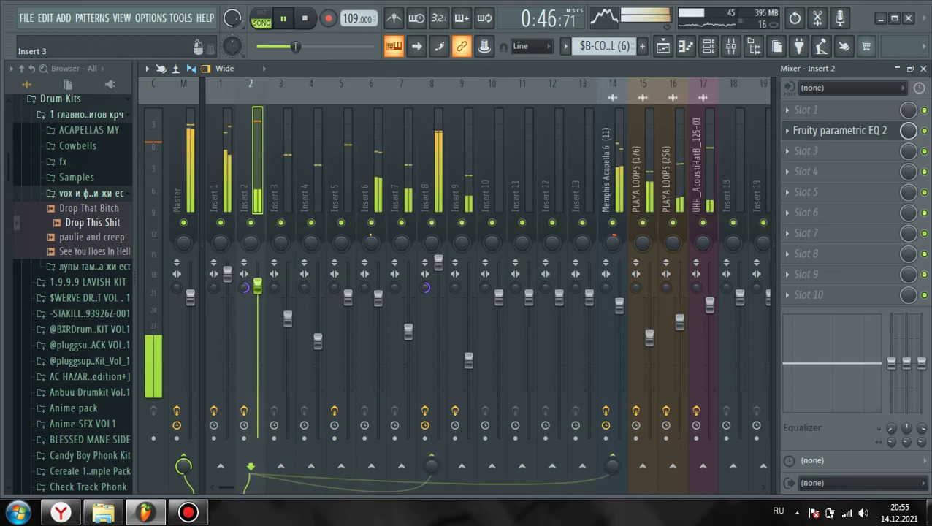
Return to the playlist, listen to the drop's clips playing up to bar 24, and stop playback there
scroll(521, 347, down, 5)
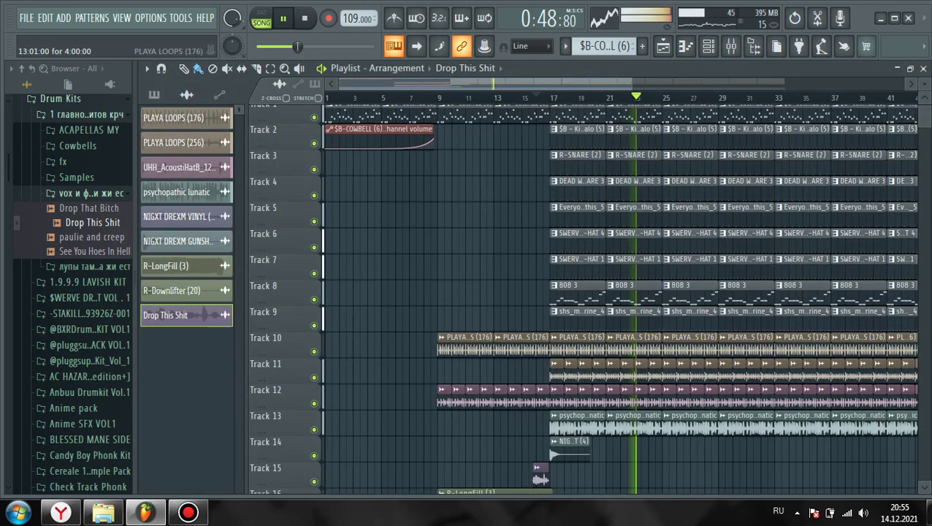
scroll(520, 328, down, 3)
scroll(517, 326, up, 3)
scroll(514, 326, up, 4)
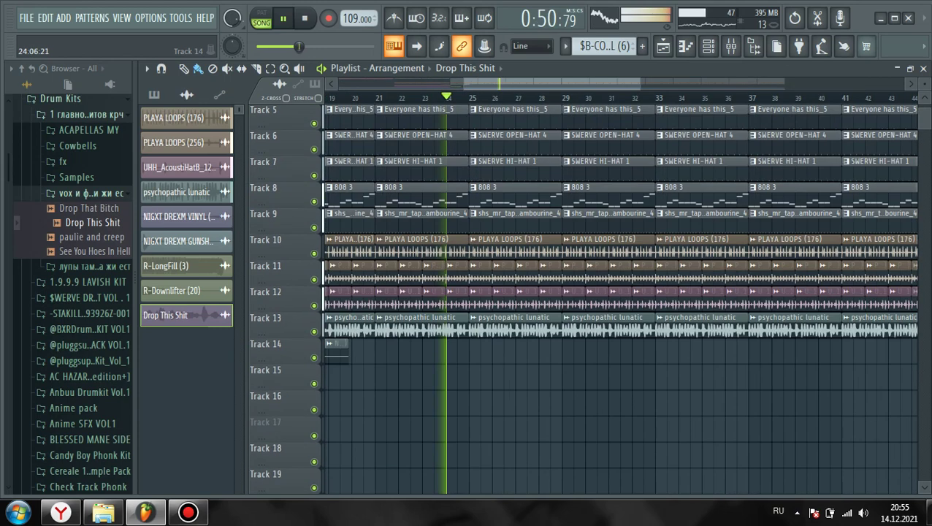
scroll(456, 336, up, 4)
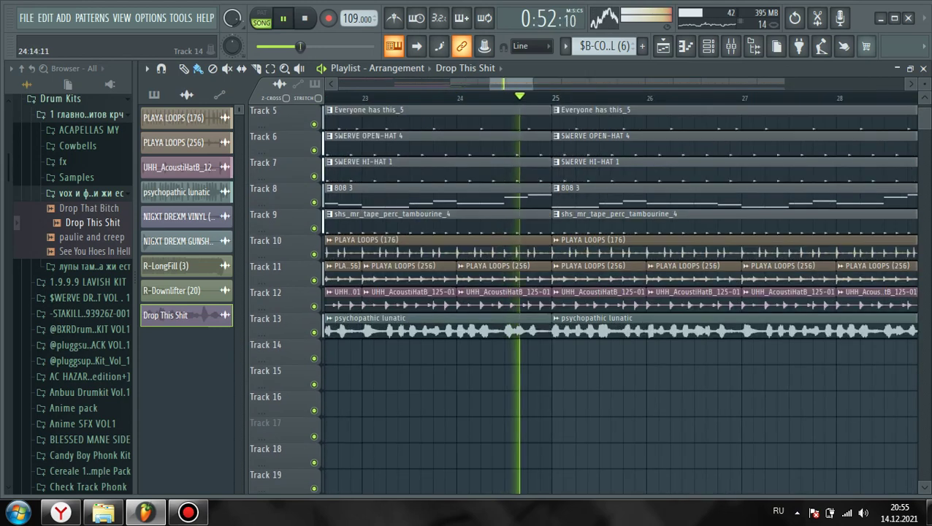
key(space)
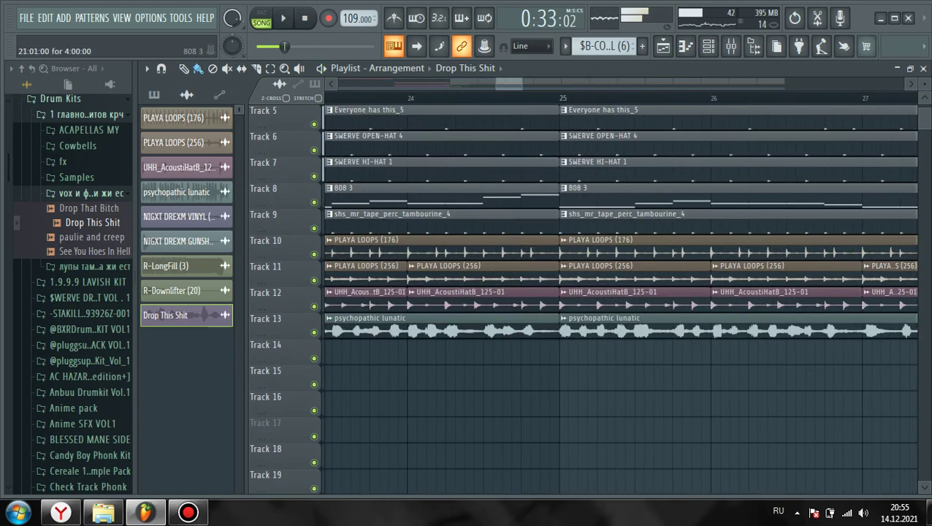
Place the playhead in the middle of bar 24 and audition the psychopathic lunatic vocal from there
click(463, 98)
key(space)
scroll(539, 409, up, 3)
key(space)
scroll(539, 420, up, 2)
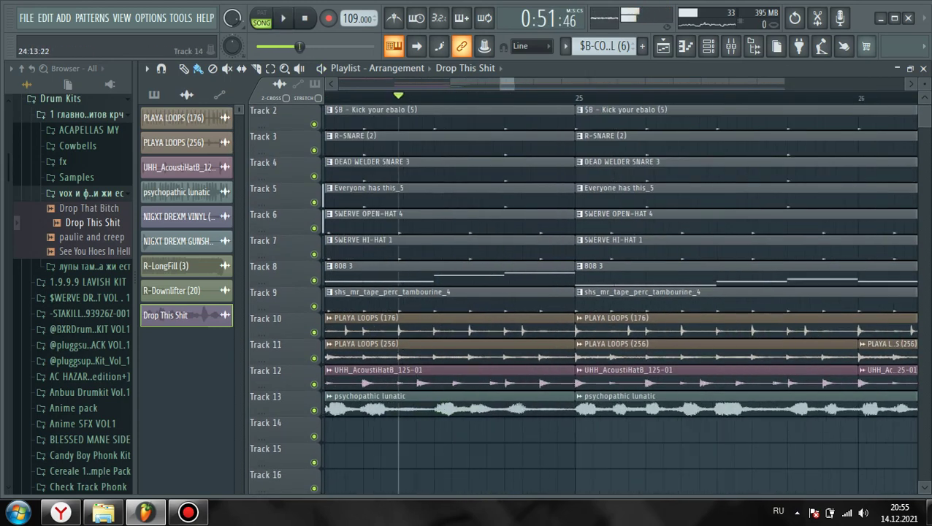
key(space)
key(space)
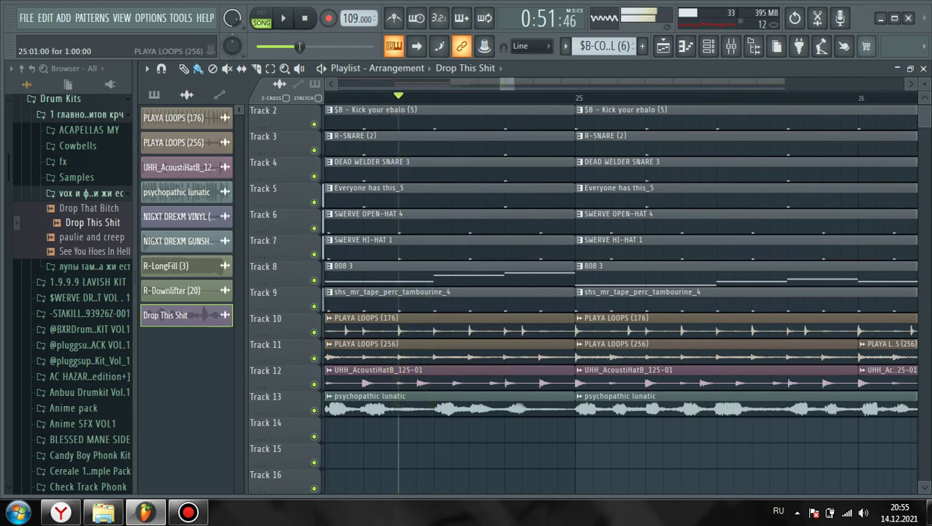
Slice out the 24:09 to 24:11 piece of the psychopathic lunatic clip on Track 13 and repeat it at 24:06 and 24:07
scroll(505, 321, left, 1)
click(256, 69)
scroll(494, 329, down, 3)
scroll(494, 329, up, 3)
click(494, 328)
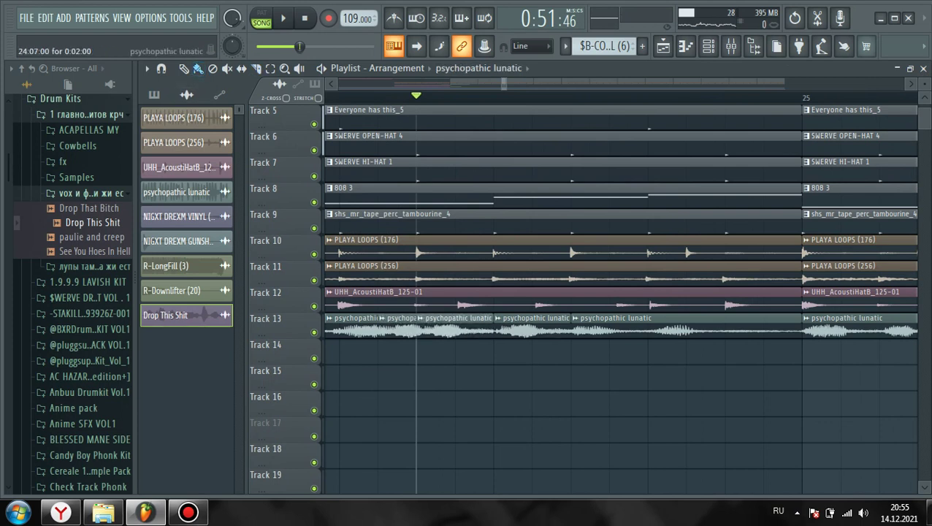
Move the two short repeated vocal slices from Track 13 down to Track 15 and replay the middle of bar 24
drag(453, 327, 495, 379)
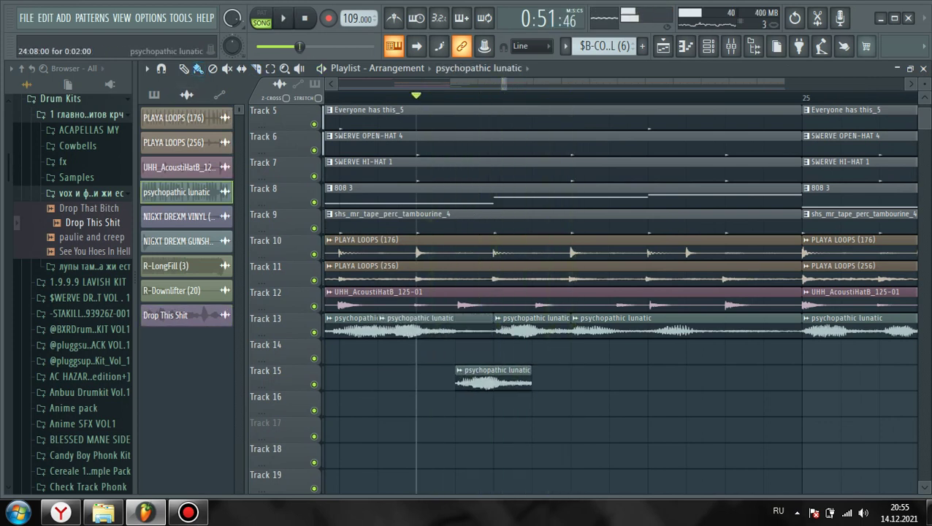
click(341, 97)
key(space)
key(space)
drag(411, 329, 411, 380)
key(space)
key(space)
key(space)
key(space)
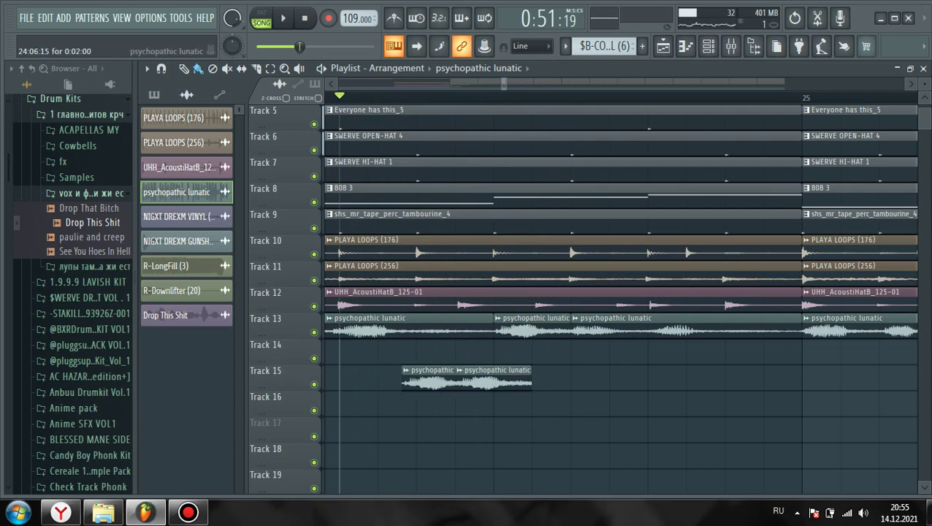
Audition bar 24 again and delete both short psychopathic lunatic slices from Track 15
key(space)
key(space)
scroll(534, 378, down, 2)
right_click(504, 377)
right_click(461, 378)
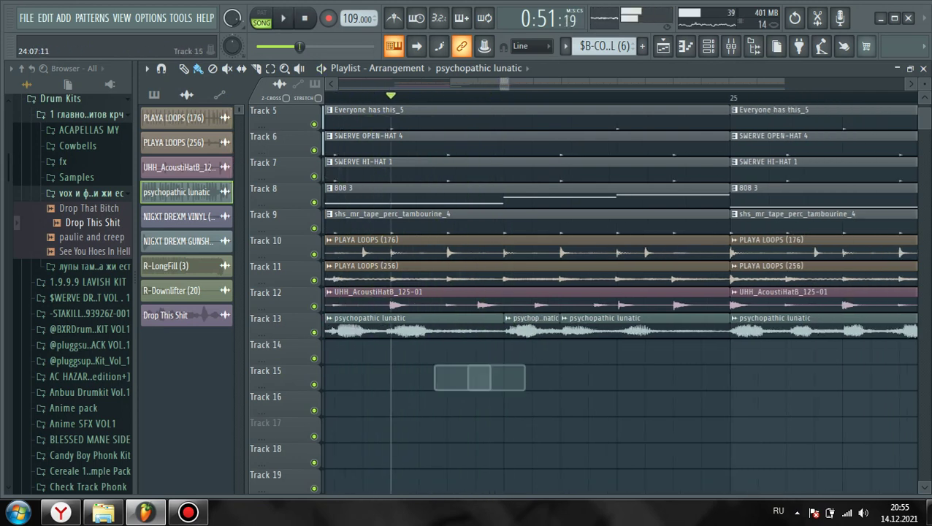
Copy the short vocal slice at 24:09 on Track 13 back to 24:07 and play back the stutter into bar 25
scroll(533, 378, up, 2)
key(space)
key(space)
scroll(489, 359, up, 3)
key(space)
key(space)
drag(581, 329, 515, 329)
key(space)
scroll(621, 292, down, 2)
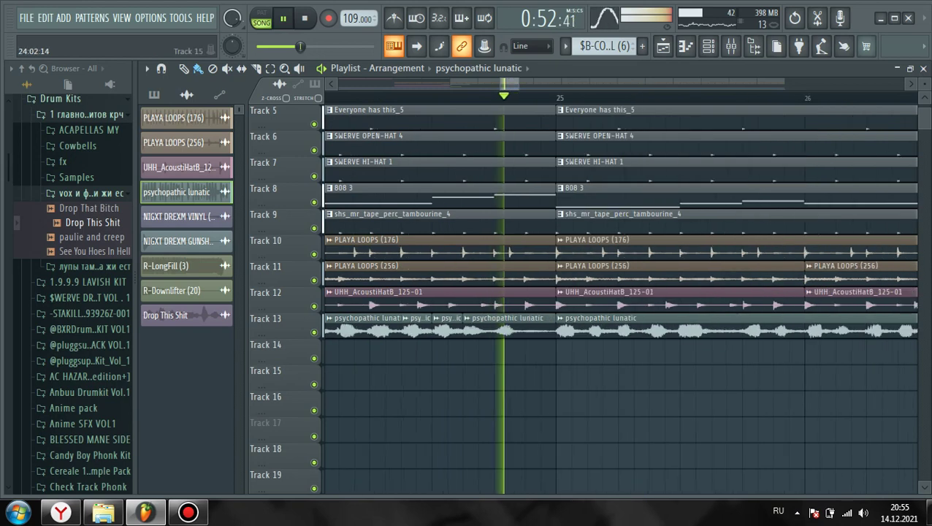
Listen on from bar 25 while reviewing the clips and automation tracks up to about bar 36
scroll(457, 376, down, 6)
scroll(443, 377, down, 3)
scroll(442, 377, down, 1)
scroll(621, 299, down, 1)
scroll(621, 300, up, 6)
scroll(621, 300, down, 2)
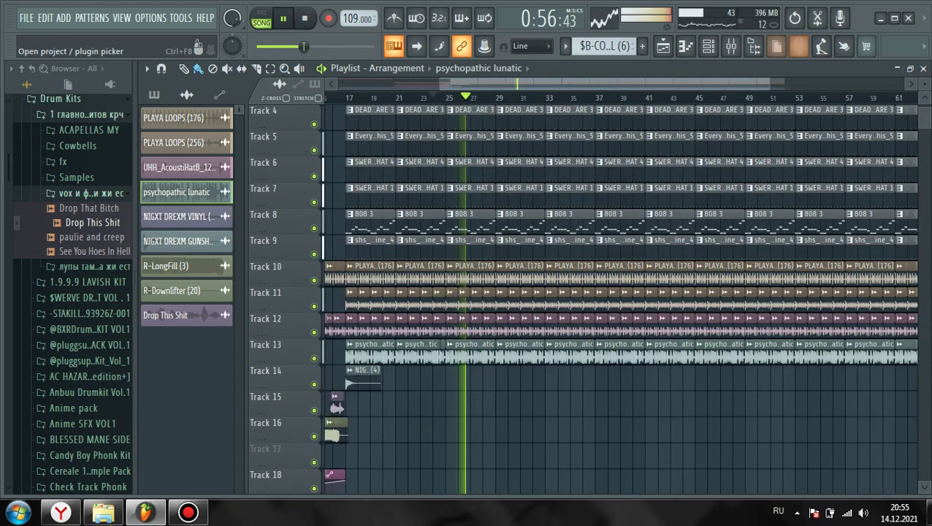
scroll(488, 402, up, 2)
scroll(493, 402, up, 2)
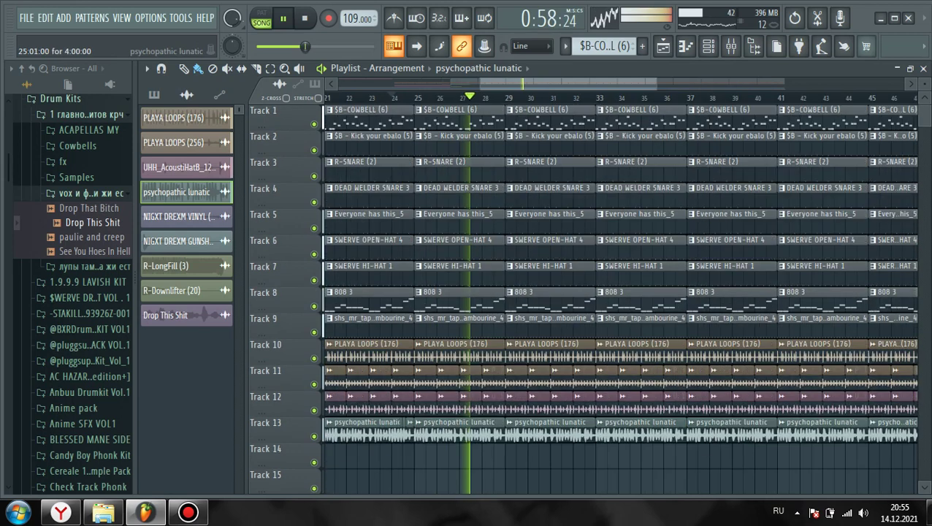
scroll(510, 402, down, 5)
scroll(510, 402, up, 1)
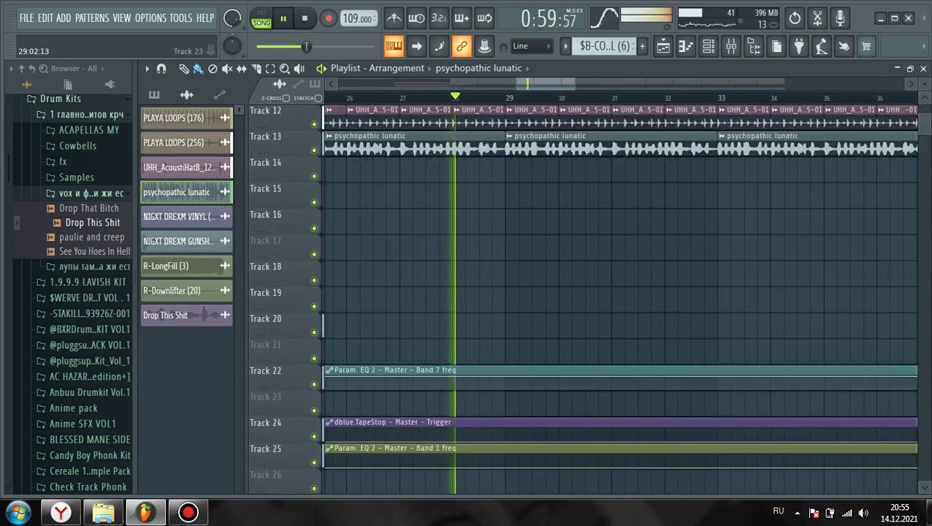
Shape a TapeStop trigger pulse on Track 24 that rises at 32:13 and drops back at bar 33
scroll(526, 401, down, 4)
click(491, 98)
scroll(498, 351, up, 4)
scroll(605, 376, down, 2)
scroll(614, 378, up, 2)
scroll(738, 454, down, 1)
scroll(741, 436, up, 3)
scroll(562, 293, up, 2)
scroll(563, 292, up, 1)
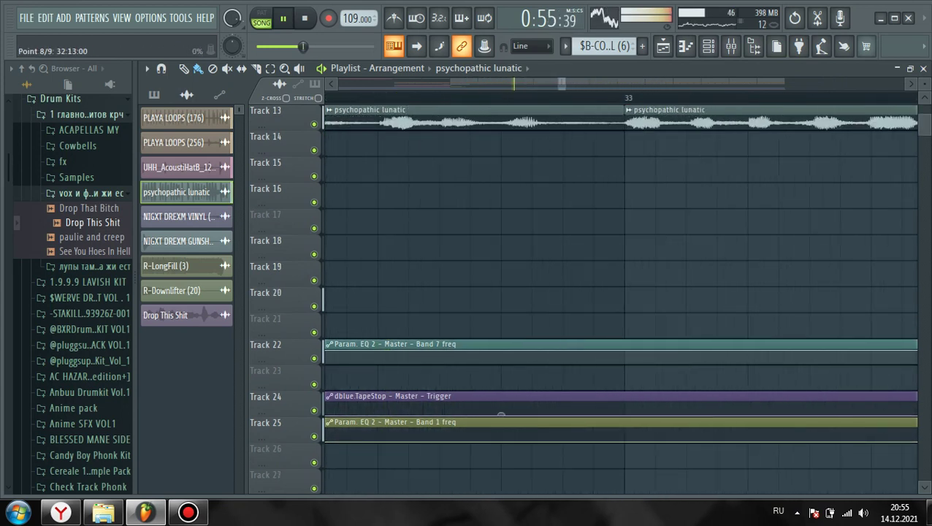
drag(501, 415, 502, 408)
right_click(624, 413)
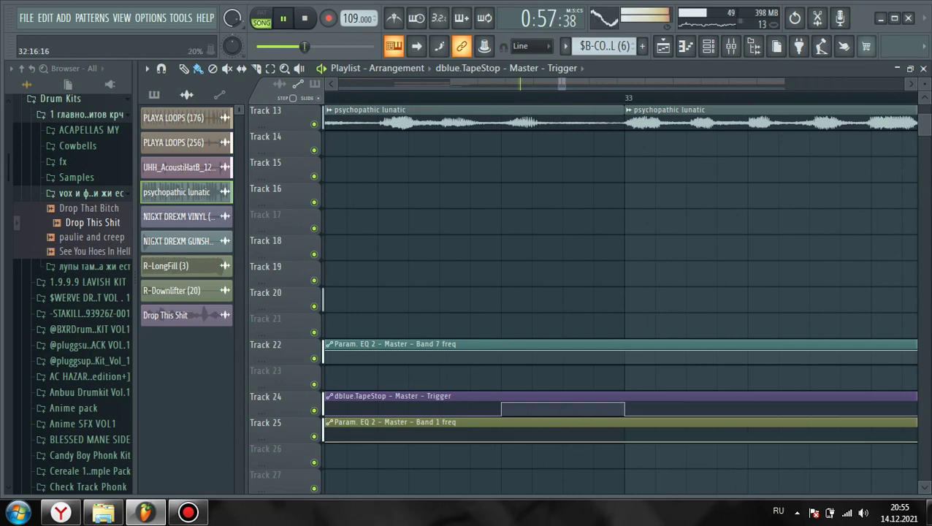
Copy the gunshot clip on Track 14 and the R-Downlifter clip on Track 19 to bar 33 and play the transition
scroll(624, 409, down, 8)
drag(444, 285, 417, 134)
drag(423, 149, 641, 152)
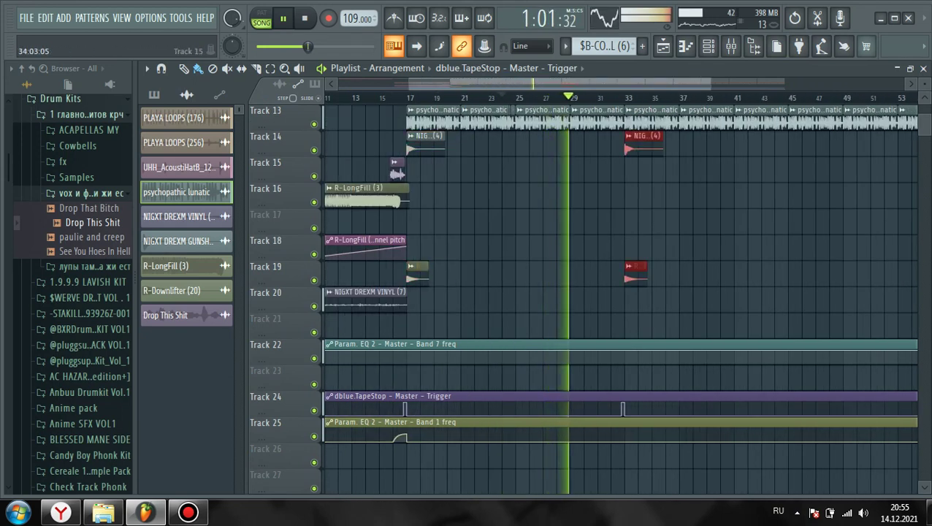
scroll(644, 171, up, 3)
ctrl+click(658, 219)
scroll(662, 255, up, 3)
scroll(668, 300, down, 5)
scroll(675, 255, up, 3)
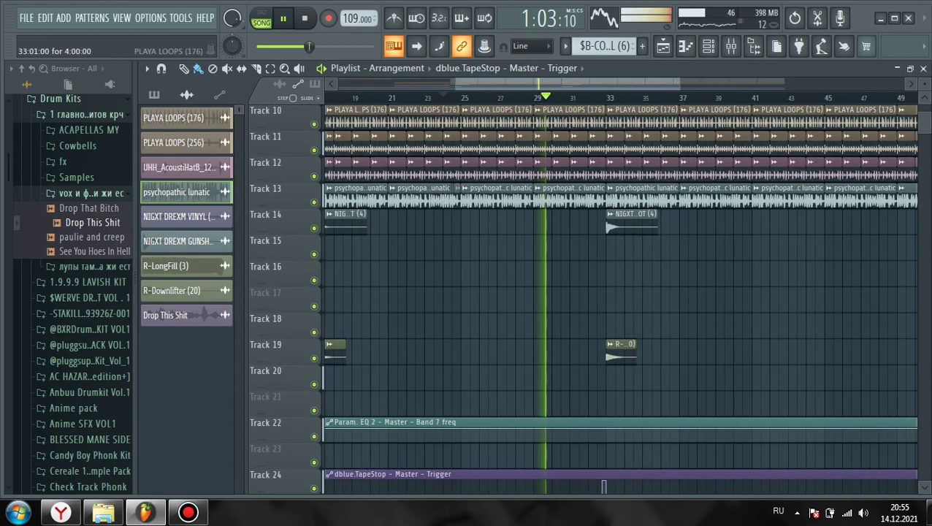
click(599, 98)
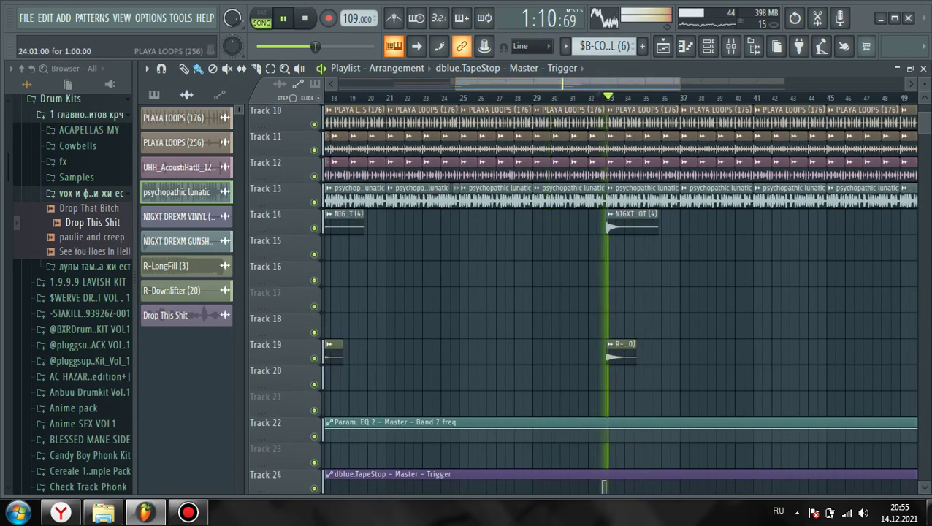
Delete the two psychopathic lunatic clips on Track 13 between bars 33 and 41
scroll(424, 197, down, 2)
scroll(468, 234, up, 2)
right_click(543, 250)
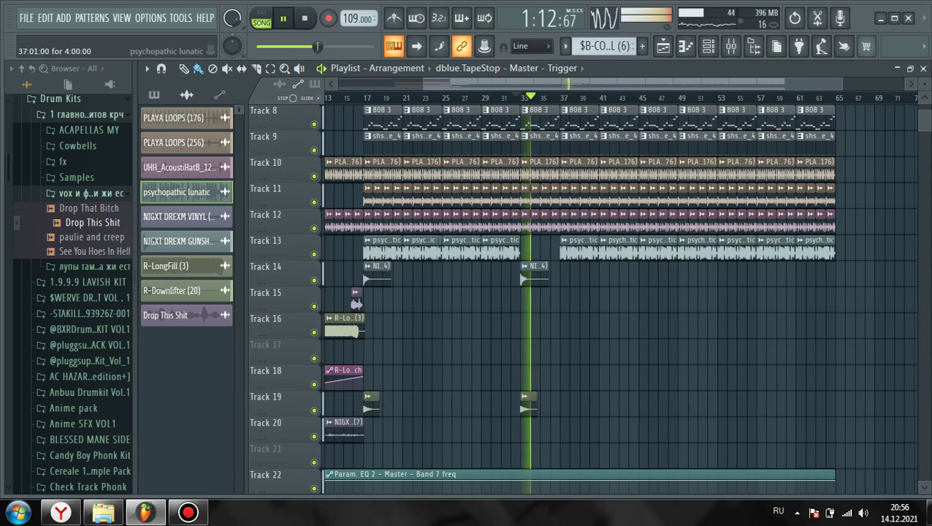
right_click(574, 251)
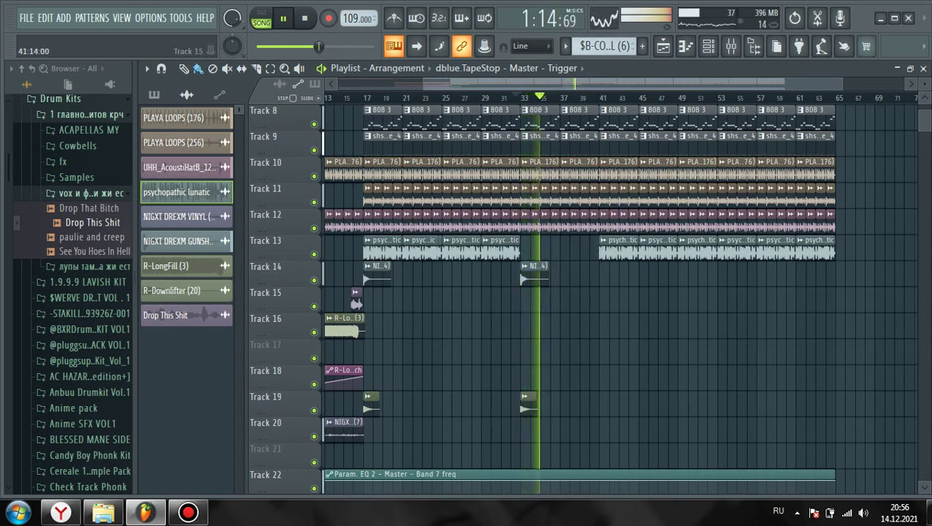
Shape the Band 7 freq automation on Track 22 to dip gradually from bar 15 and jump back at bar 17, listening to the transition
scroll(596, 314, down, 5)
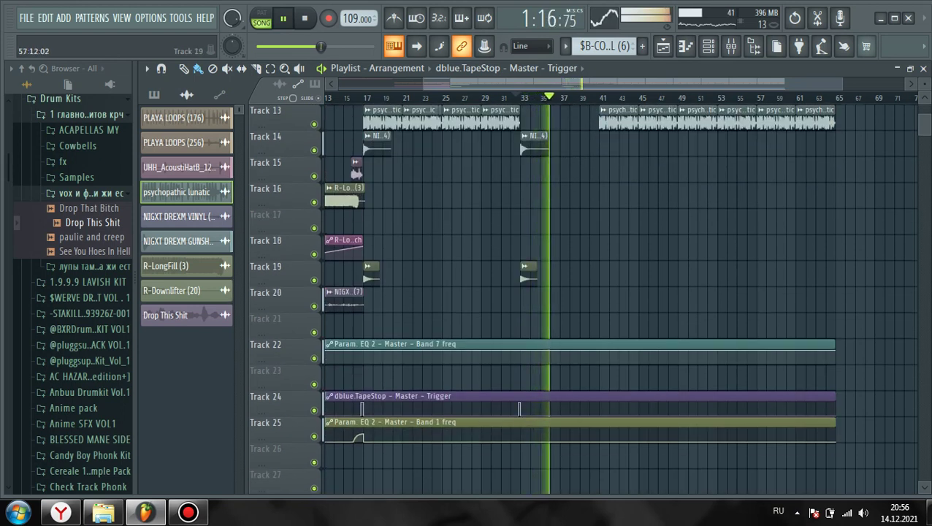
scroll(738, 285, down, 1)
scroll(362, 314, up, 2)
click(446, 97)
scroll(484, 323, up, 1)
scroll(504, 350, up, 3)
right_click(625, 355)
drag(625, 355, 633, 355)
right_click(635, 352)
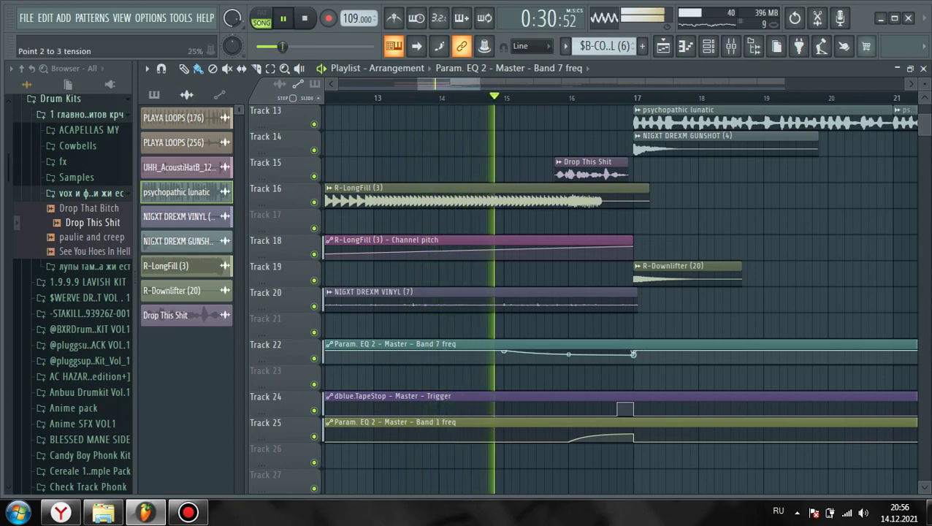
drag(569, 354, 569, 351)
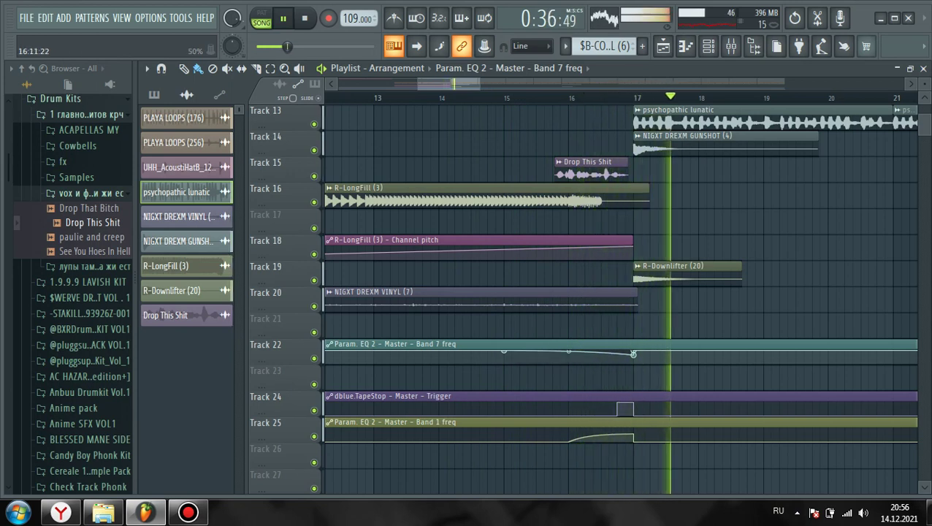
Listen past the bar 17 drop and review the whole arrangement's layout up to bar 65
scroll(731, 281, up, 2)
scroll(424, 285, down, 6)
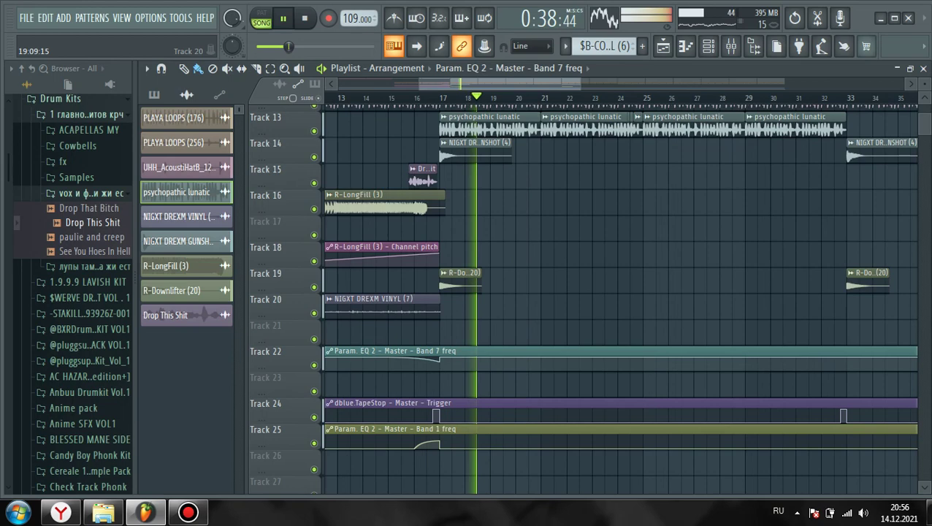
scroll(504, 299, up, 3)
scroll(513, 284, down, 3)
scroll(516, 282, up, 3)
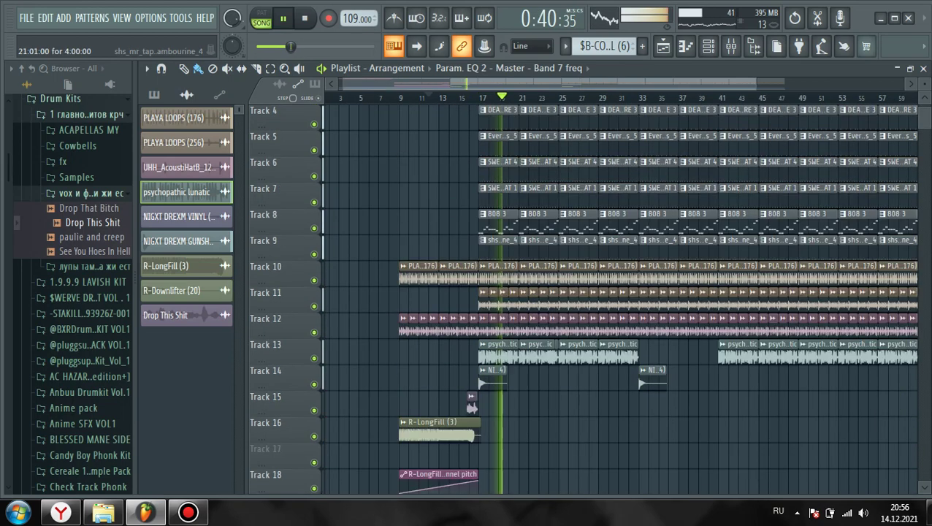
scroll(534, 289, down, 1)
scroll(537, 291, up, 2)
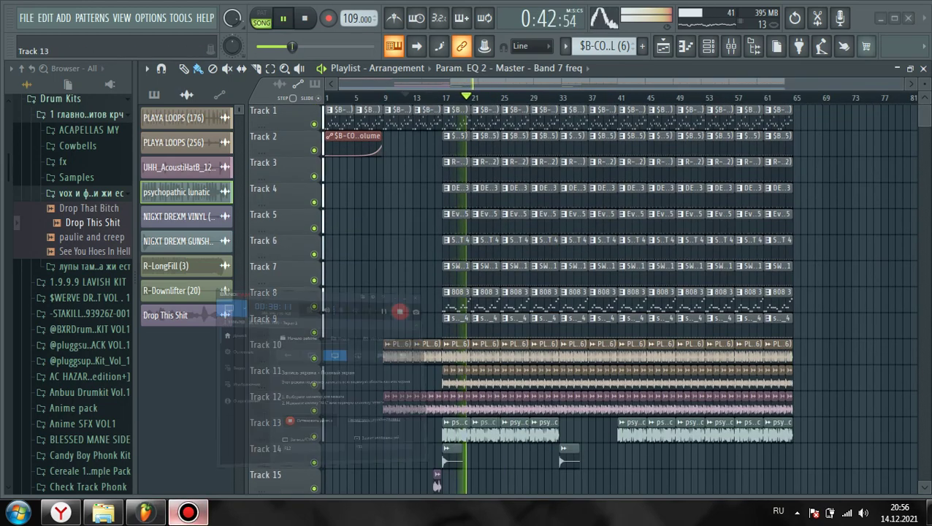
click(188, 512)
click(187, 511)
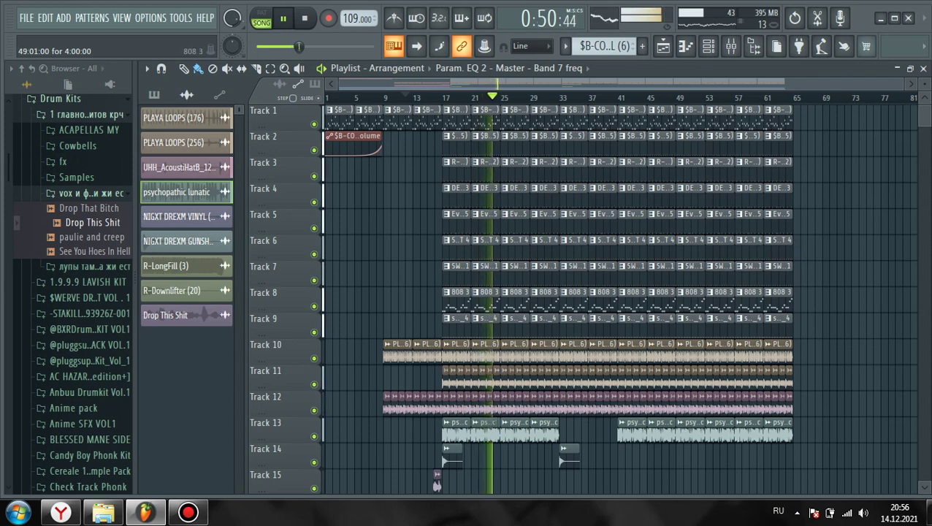
scroll(555, 293, down, 2)
scroll(555, 380, down, 3)
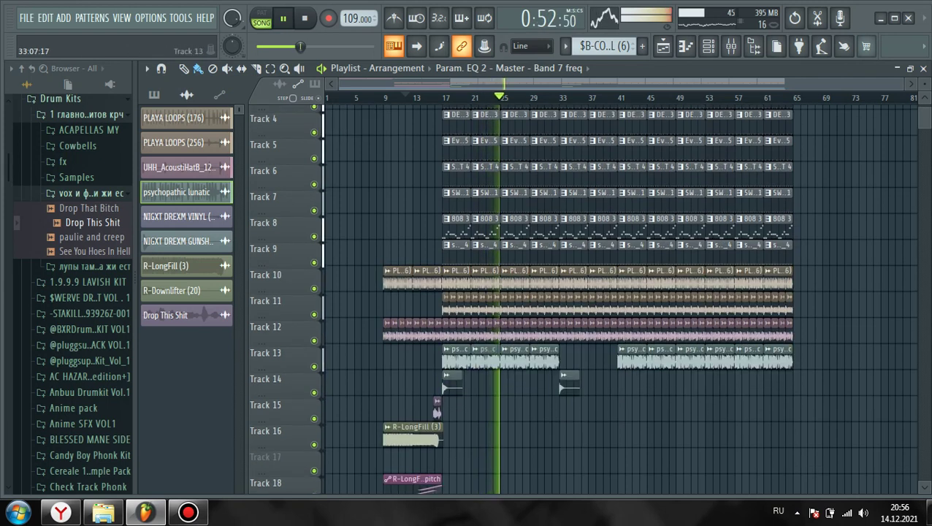
Open the mixer and solo Insert 9 briefly to check its sound against the full mix
key(F9)
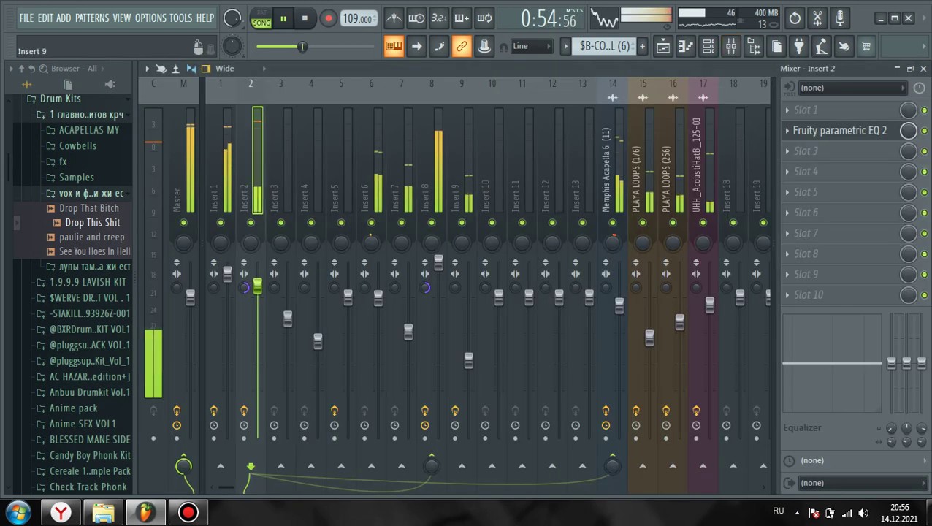
right_click(461, 223)
right_click(462, 223)
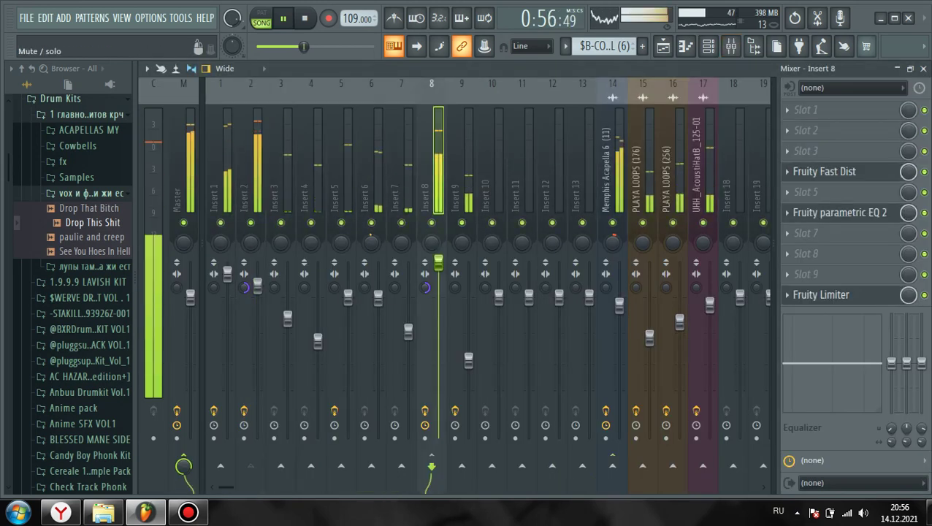
Solo the Memphis Acapella mixer track, add Fruity Stereo Shaper in effect slot 6, and unsolo the track
right_click(612, 222)
click(619, 306)
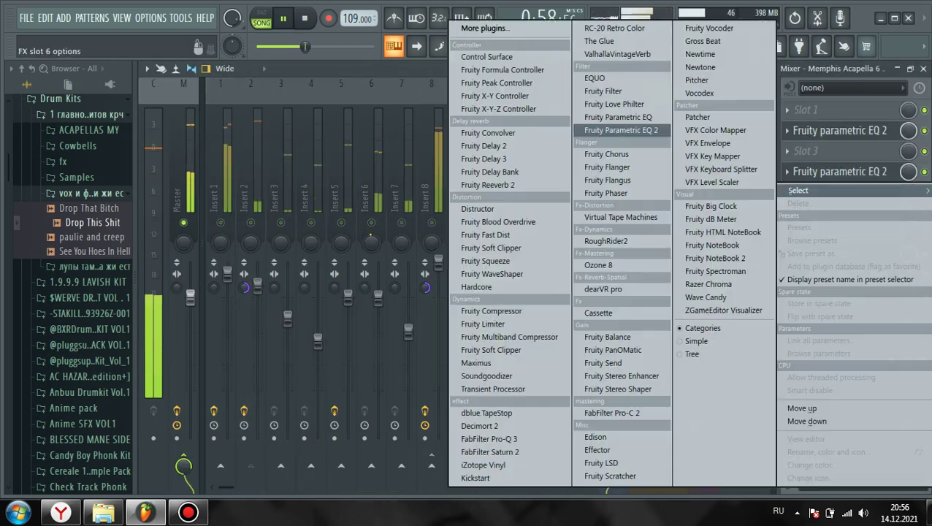
click(807, 211)
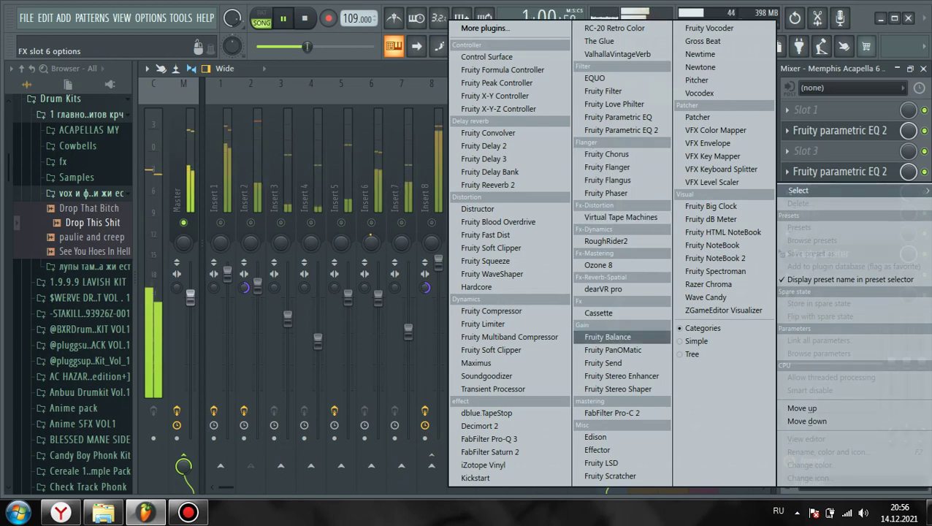
click(618, 389)
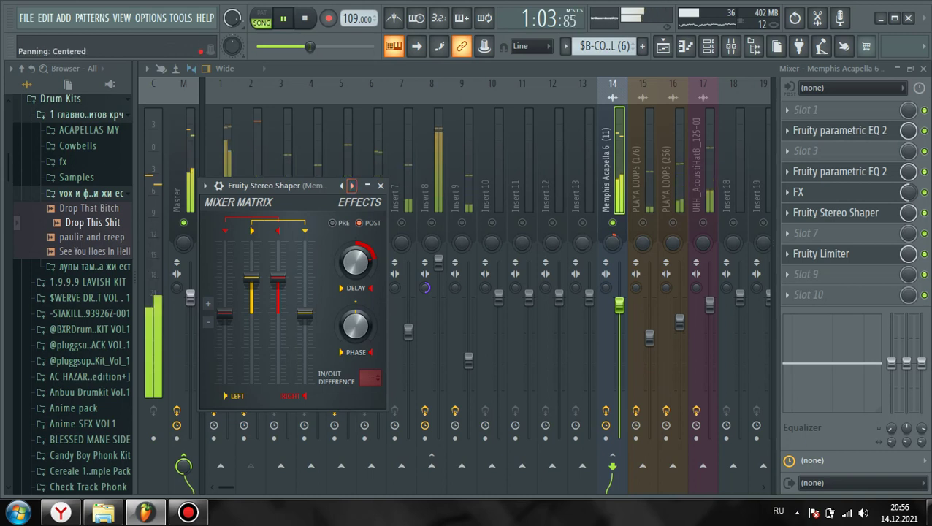
right_click(613, 223)
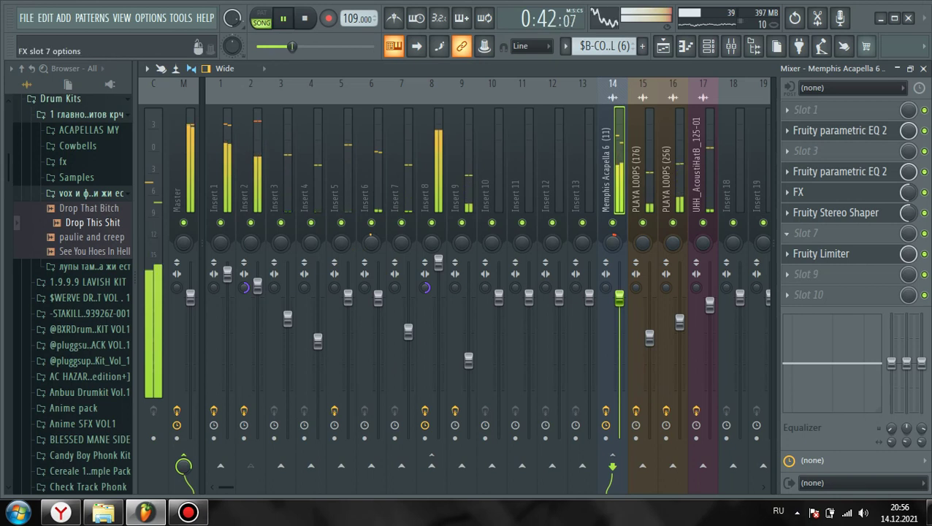
Review the arrangement's tracks while playback passes bar 33
click(797, 191)
click(799, 186)
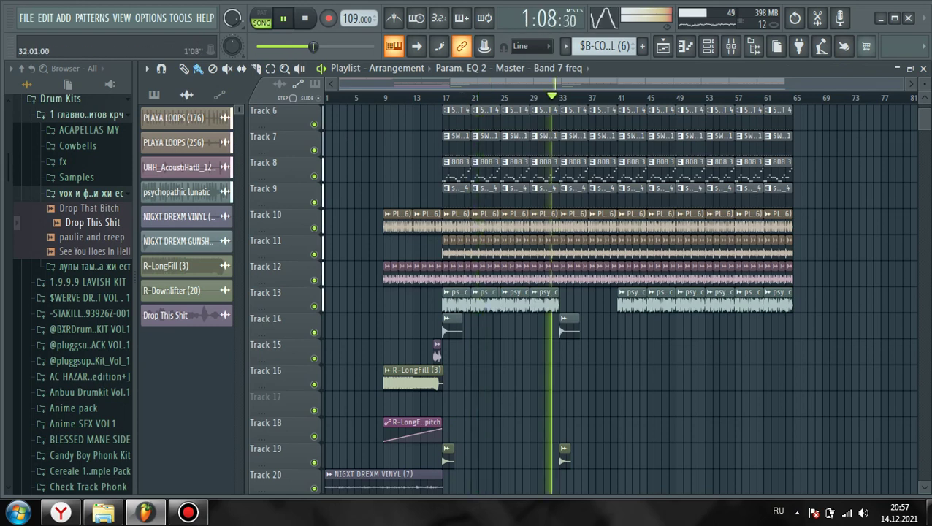
scroll(636, 323, down, 3)
scroll(636, 323, up, 3)
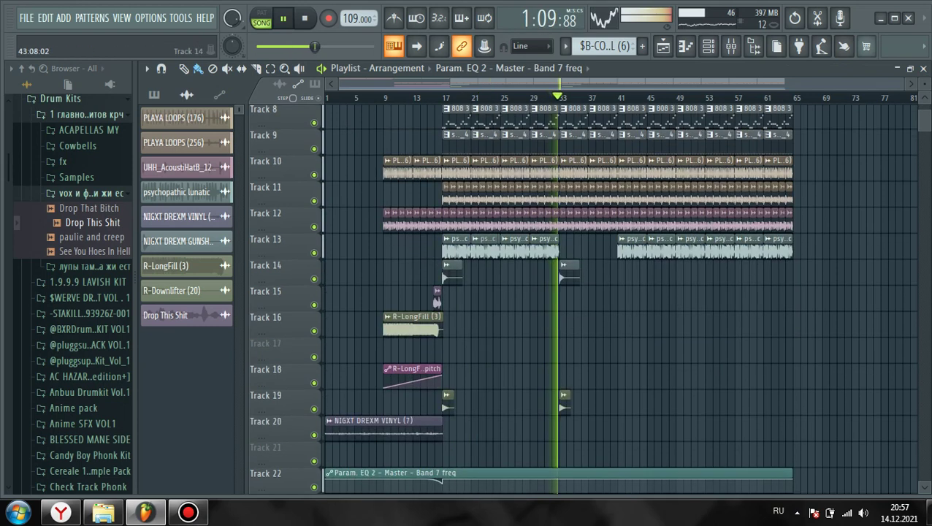
scroll(636, 323, up, 1)
scroll(636, 323, up, 3)
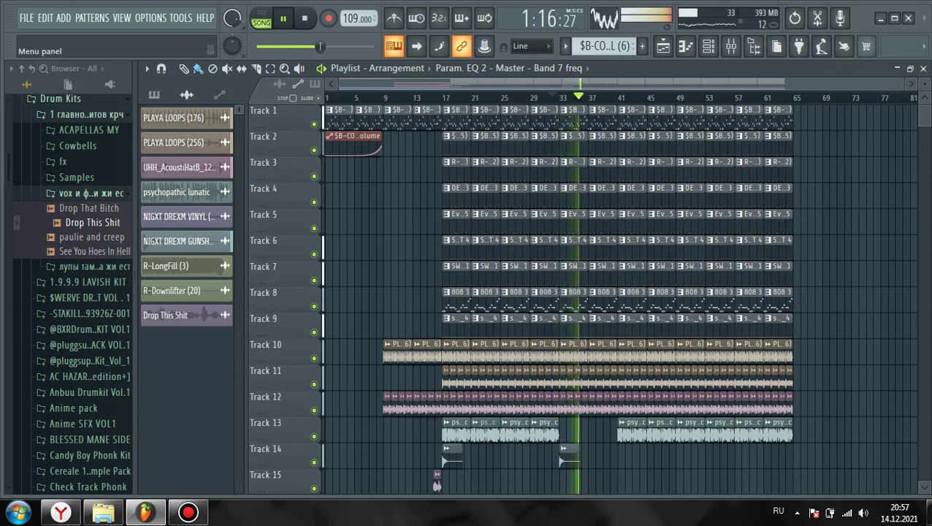
Save the project in the SAMP folder as PSYHOPATIc.flp
click(26, 17)
click(44, 93)
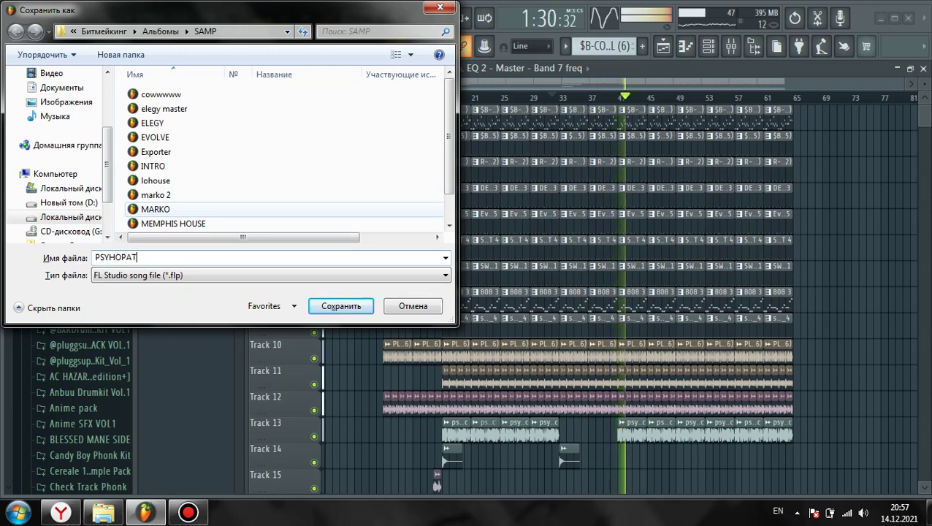
key(Return)
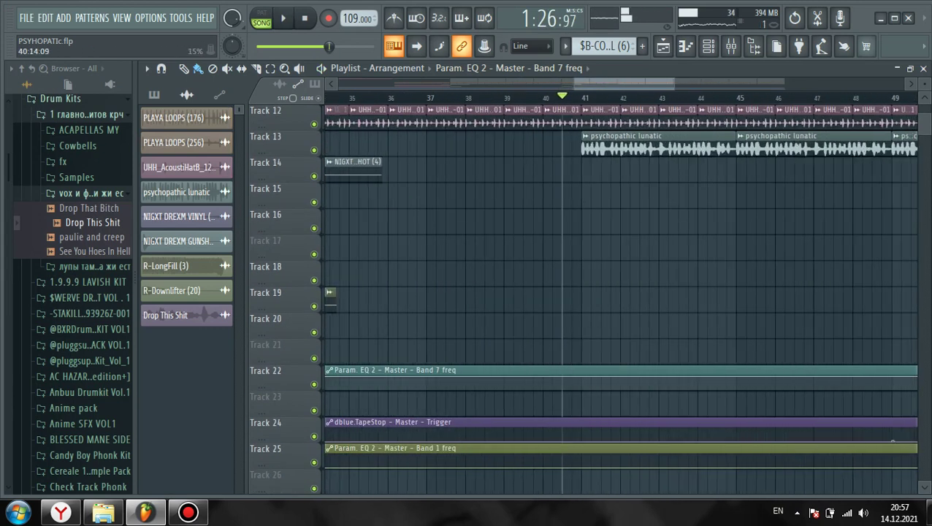
Add control points to the Band 1 freq automation on Track 25 so it stays low through bar 40 and rises steeply at bar 41
scroll(562, 299, up, 1)
scroll(548, 300, down, 3)
scroll(541, 300, up, 3)
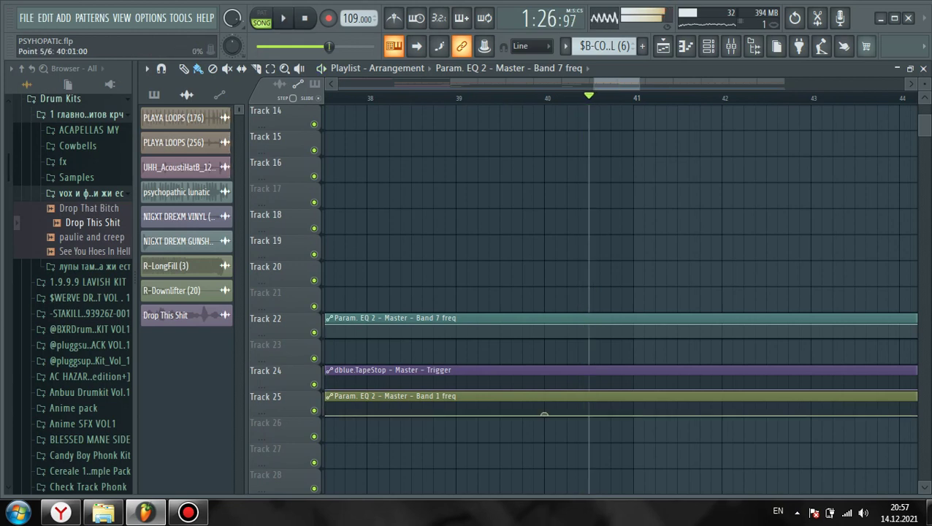
right_click(622, 409)
key(space)
drag(622, 409, 633, 408)
key(space)
key(space)
scroll(634, 409, up, 2)
key(space)
key(space)
right_click(627, 414)
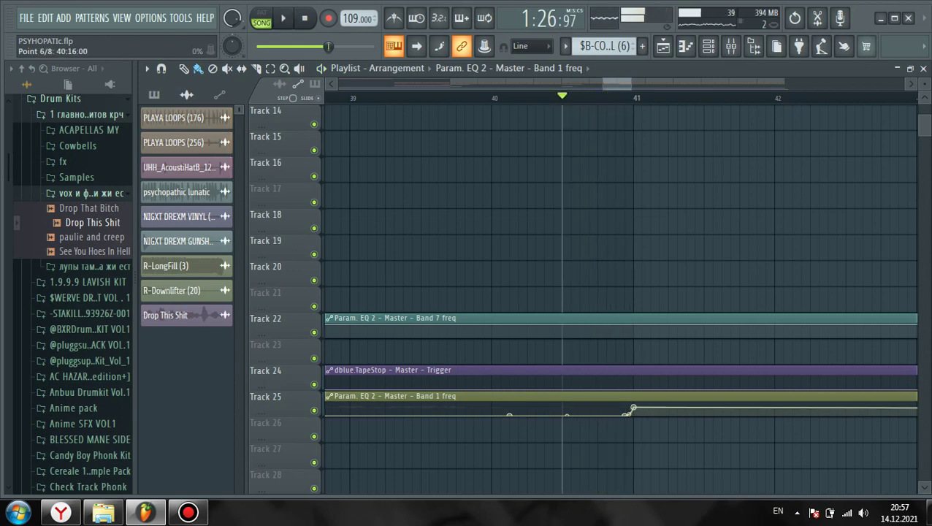
Shift the Band 1 freq rise on Track 25 slightly earlier so it finishes just before bar 41, checking it by playback
key(space)
drag(625, 407, 607, 415)
key(space)
key(space)
key(space)
key(space)
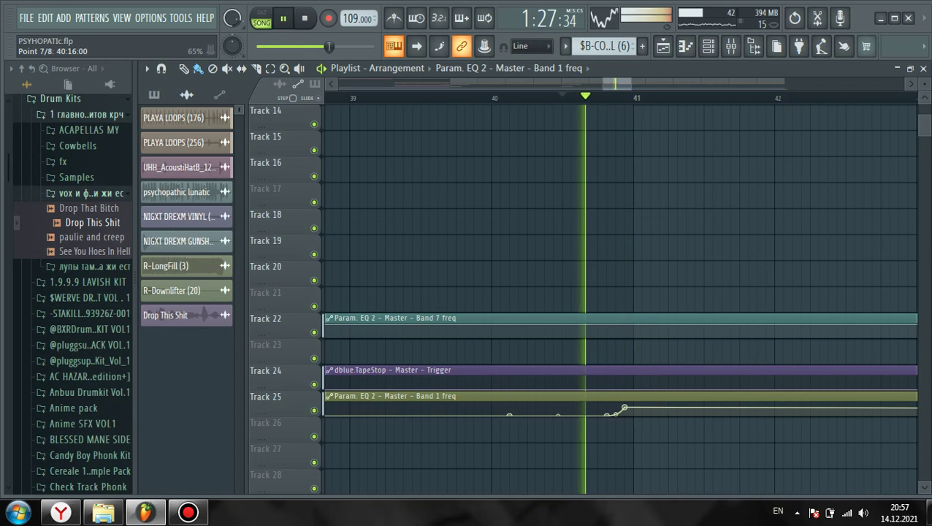
Listen to the transition into bar 41 and check how the filter rise lines up with the vocal clip
scroll(549, 395, down, 4)
scroll(550, 381, up, 6)
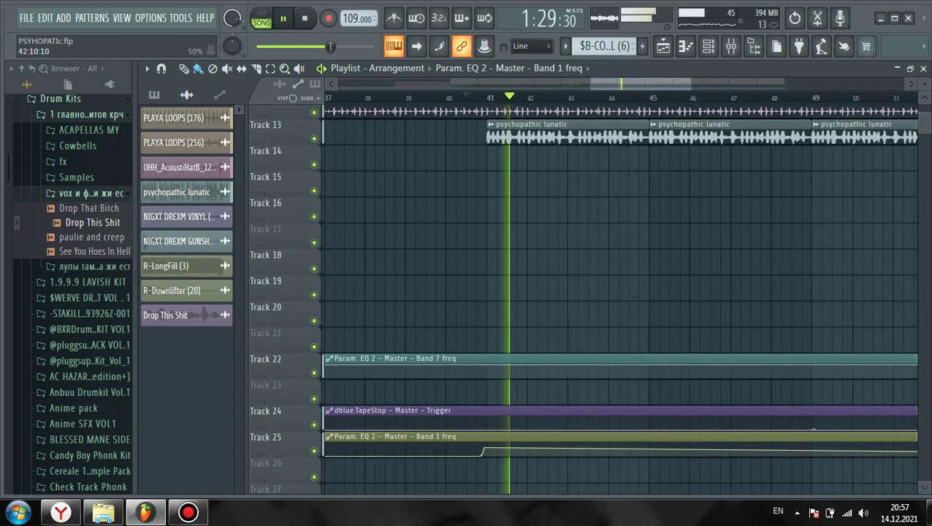
scroll(549, 328, up, 1)
scroll(570, 329, down, 1)
key(space)
key(space)
scroll(589, 328, up, 3)
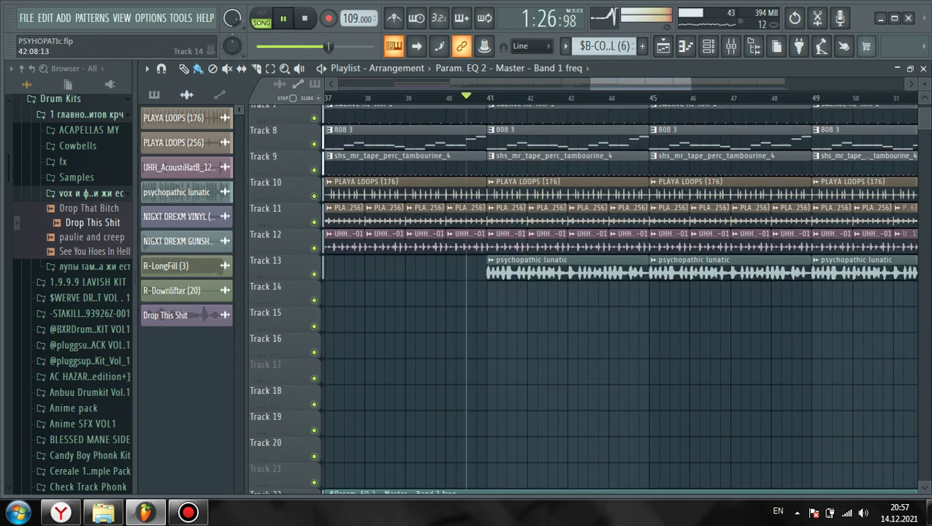
Delete the kick, R-SNARE, DEAD WELDER SNARE 3 and Everyone has this_5 clips between bars 41 and 45
scroll(590, 327, up, 3)
scroll(585, 328, up, 4)
key(space)
key(space)
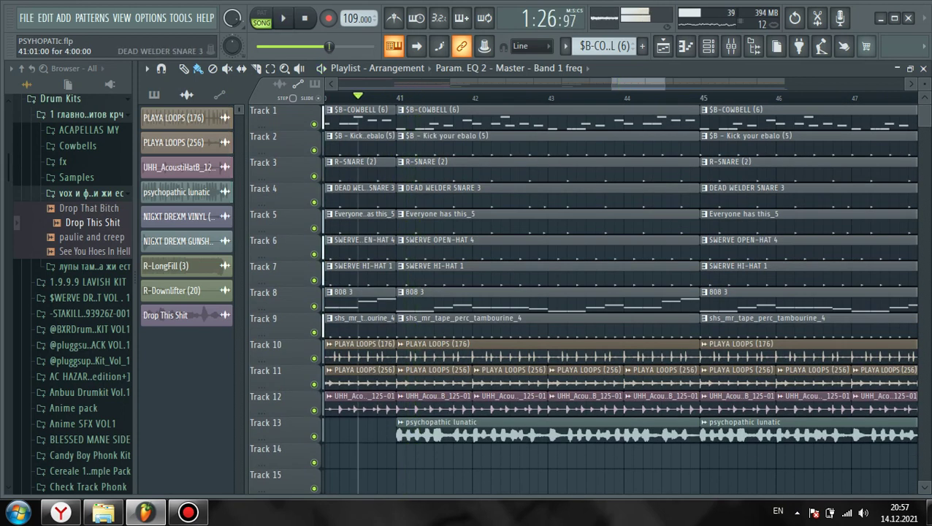
right_click(579, 144)
right_click(579, 171)
right_click(579, 197)
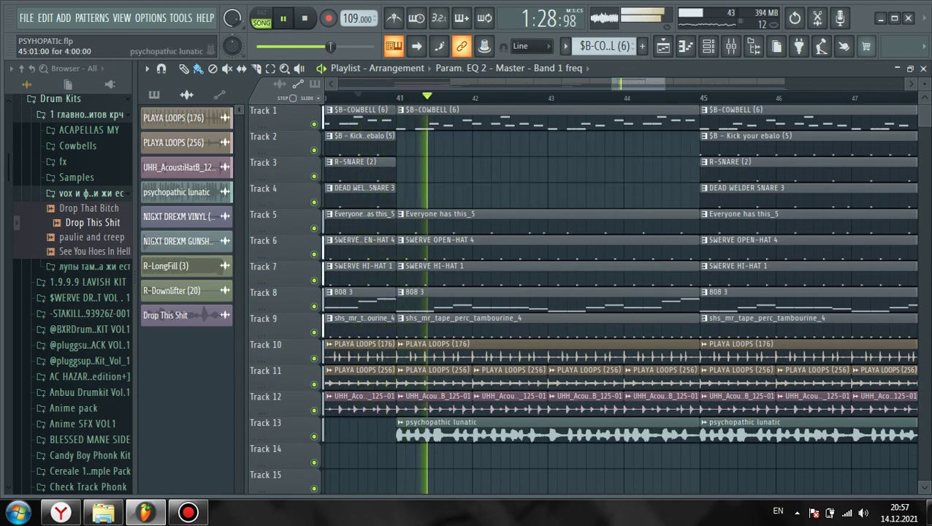
right_click(579, 224)
key(space)
key(space)
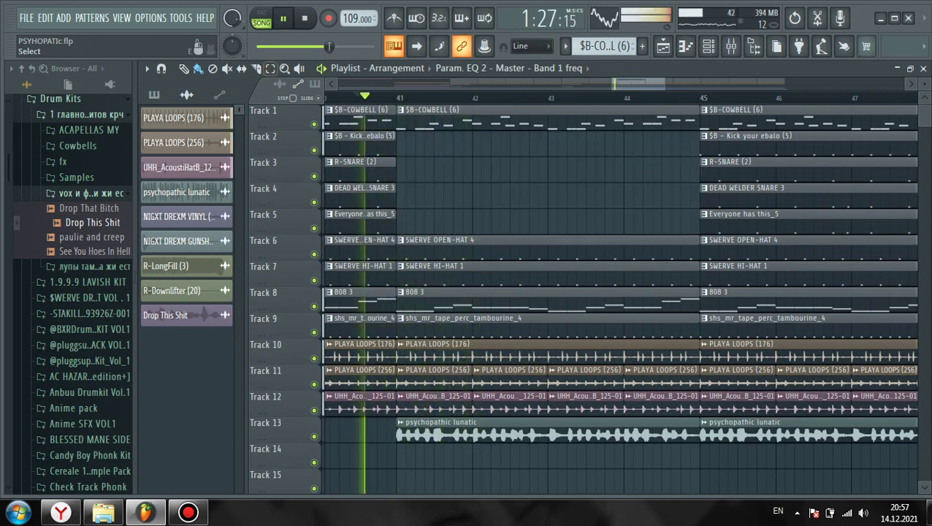
Slice the psychopathic lunatic clip at bar 41 on Track 13 after 12 steps and delete the remainder up to bar 45
scroll(471, 358, down, 2)
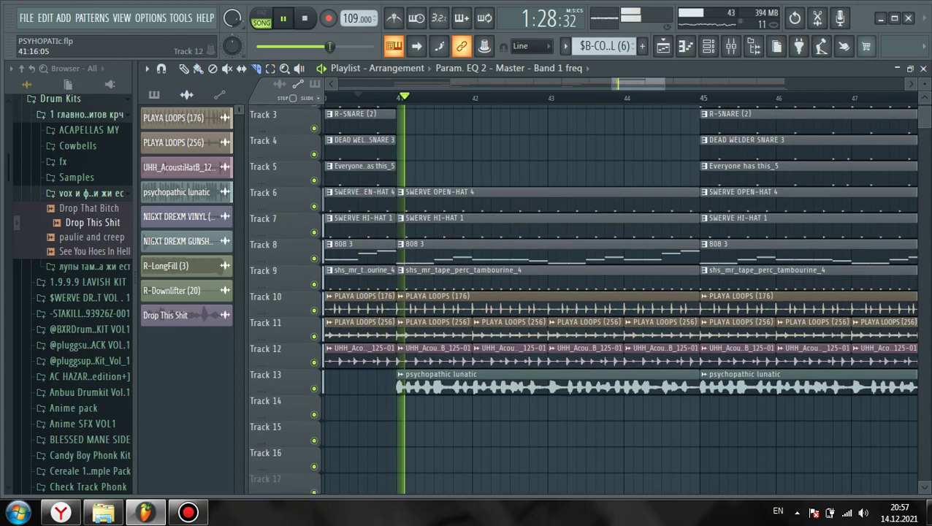
scroll(458, 358, up, 4)
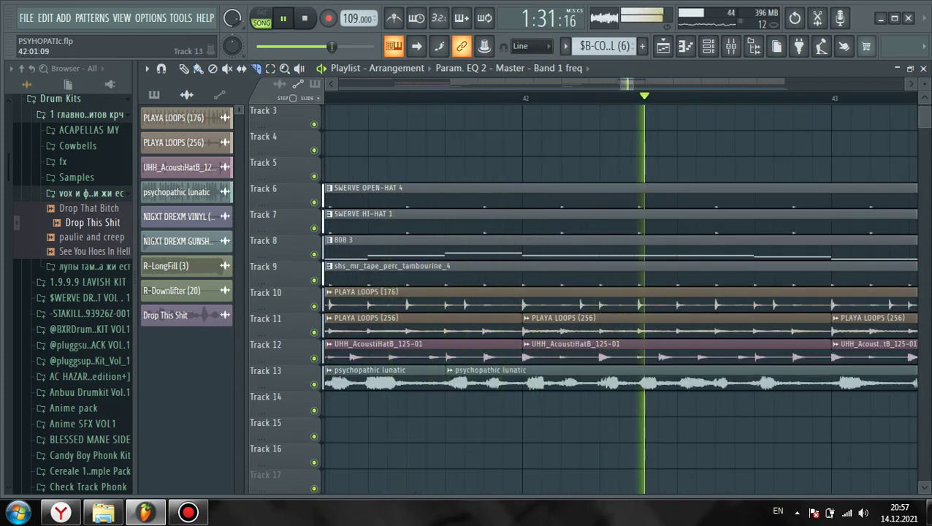
key(space)
key(space)
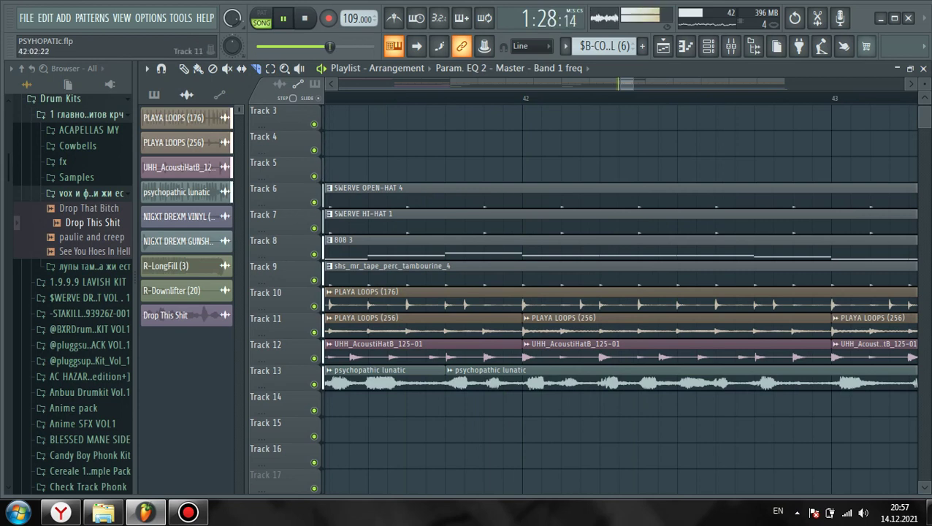
key(space)
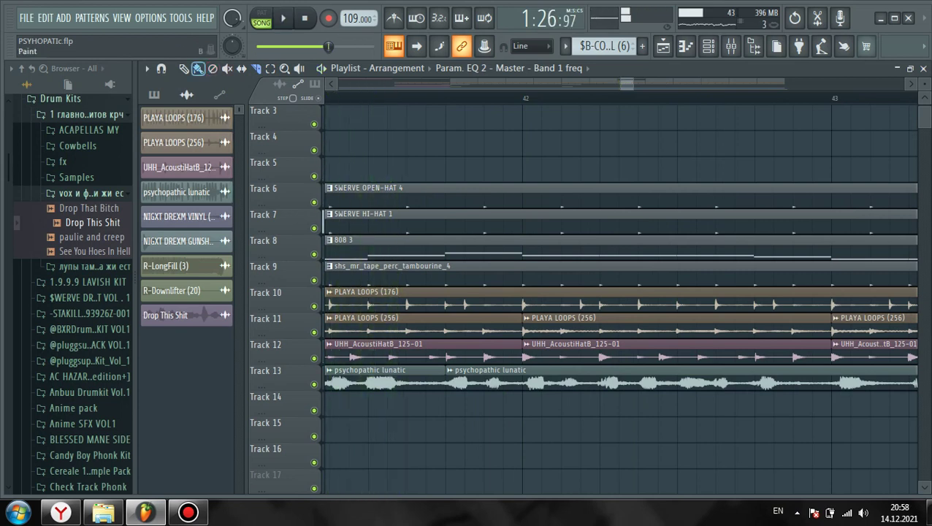
right_click(612, 379)
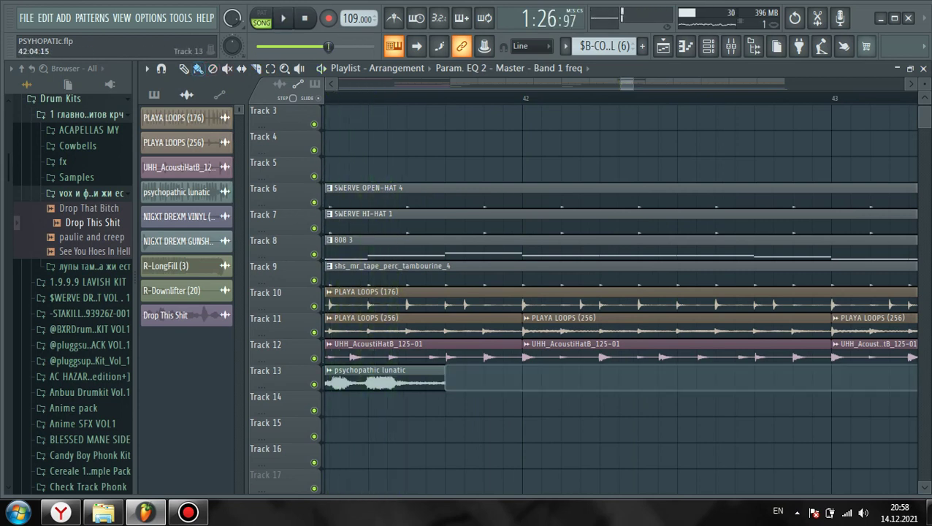
Repeat the 12-step vocal chop on Track 13 at the start of bars 42 and 43
scroll(601, 379, down, 2)
key(space)
mouse_move(464, 379)
mouse_down()
mouse_move(537, 378)
mouse_move(465, 378)
mouse_up()
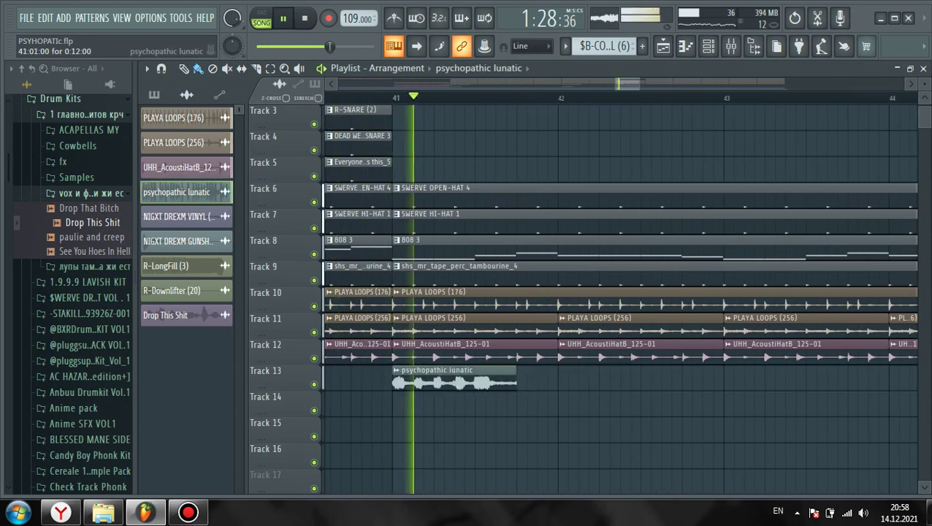
click(532, 379)
drag(533, 379, 565, 378)
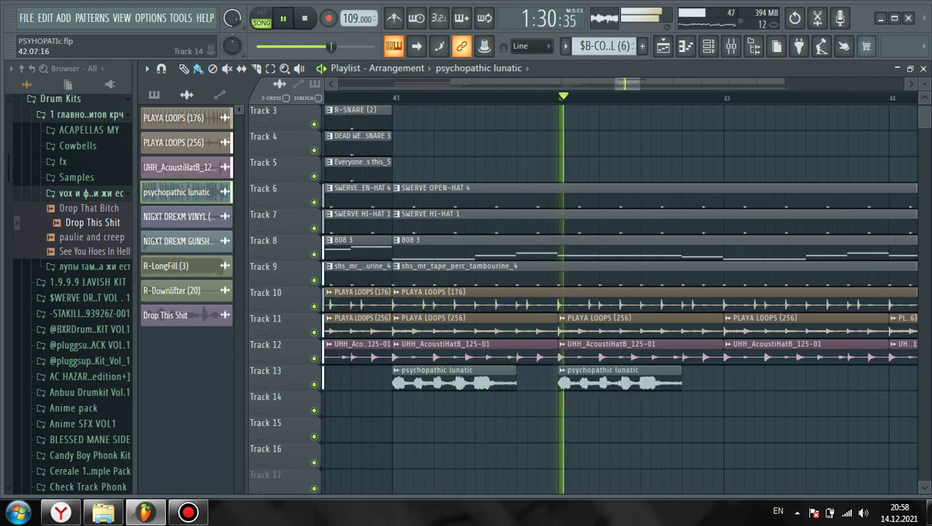
click(750, 379)
drag(750, 379, 730, 379)
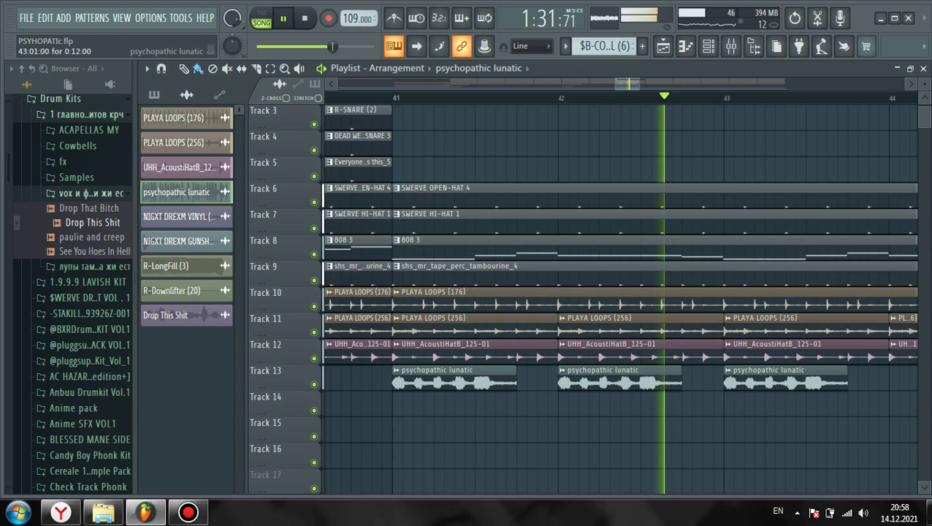
Place another psychopathic lunatic clip below the vocal chops, trim it to its final 10 steps and move it to 43:15:00 on Track 14
scroll(720, 378, down, 8)
scroll(692, 379, up, 4)
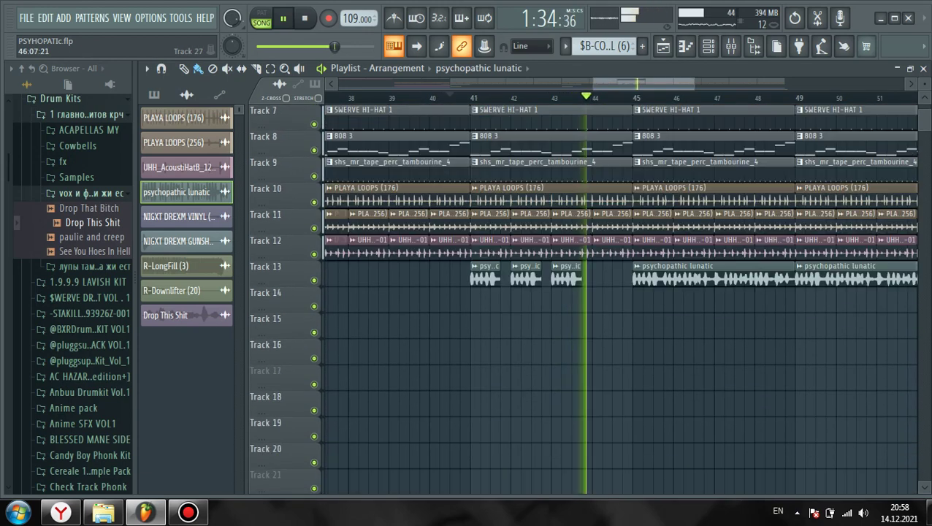
scroll(633, 300, up, 3)
key(space)
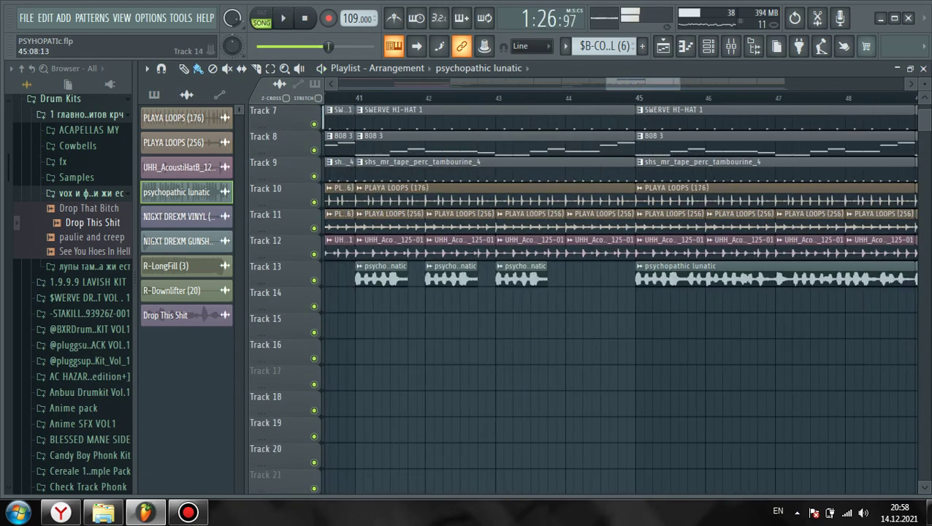
scroll(669, 299, down, 2)
click(473, 326)
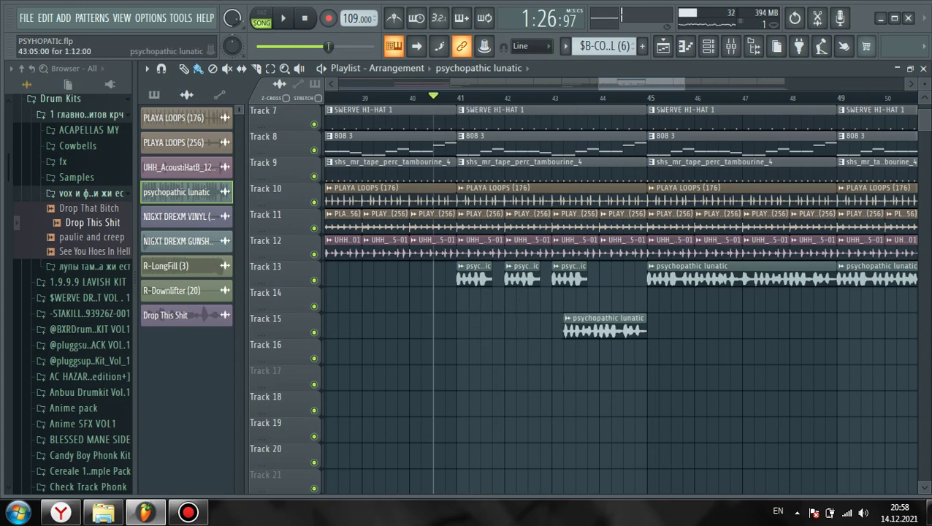
key(space)
click(574, 108)
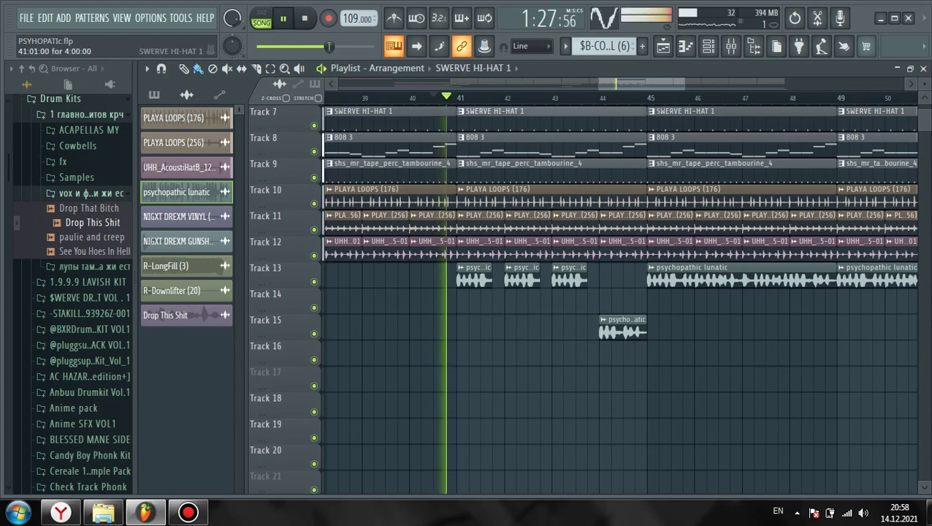
click(575, 98)
scroll(637, 299, up, 1)
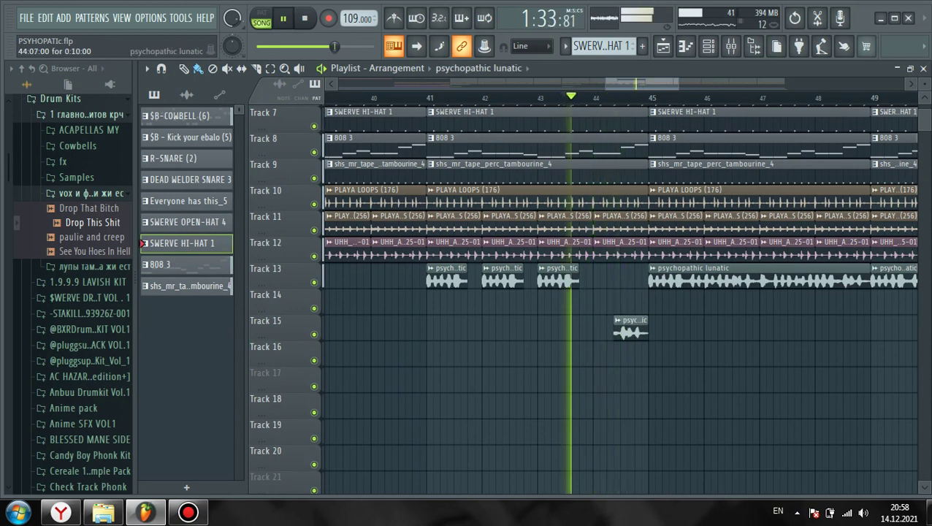
drag(630, 330, 602, 304)
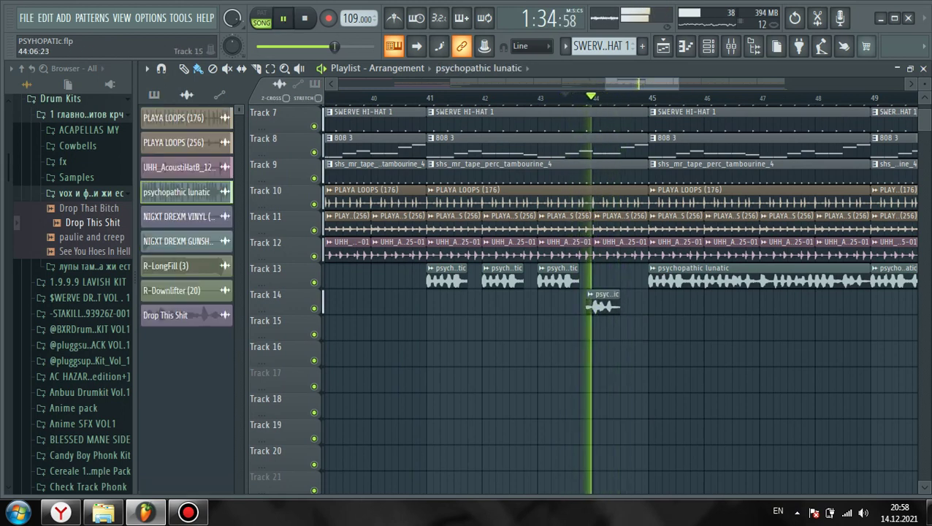
Move the 10-step chop up to Track 13, then replace the long vocal clip at bar 45 with a copy of the four chops
scroll(612, 320, down, 4)
key(space)
scroll(608, 308, up, 2)
key(space)
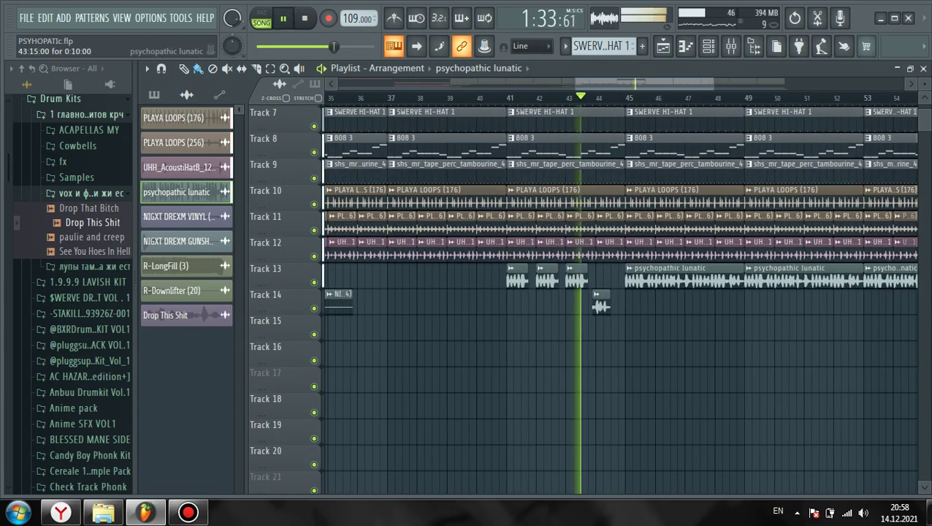
right_click(640, 278)
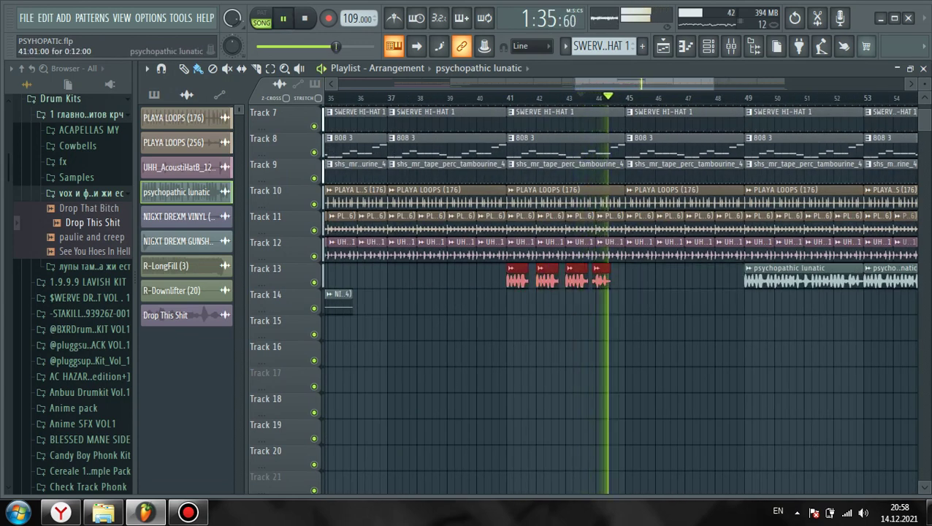
drag(635, 278, 643, 278)
Add a vocal chop on Track 14 at 44:13:00 and trim it to 4 steps, ending at bar 45
ctrl+click(650, 303)
key(space)
scroll(639, 303, up, 3)
key(space)
drag(573, 304, 586, 304)
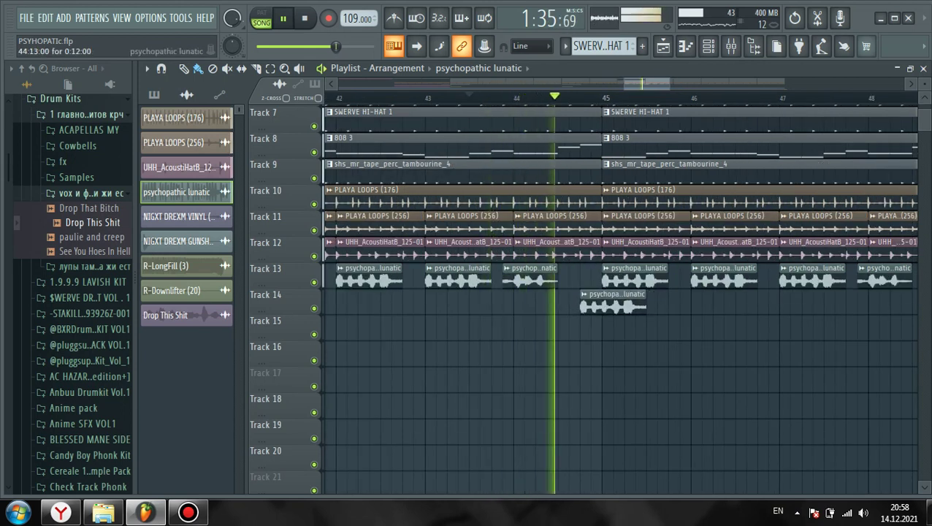
key(space)
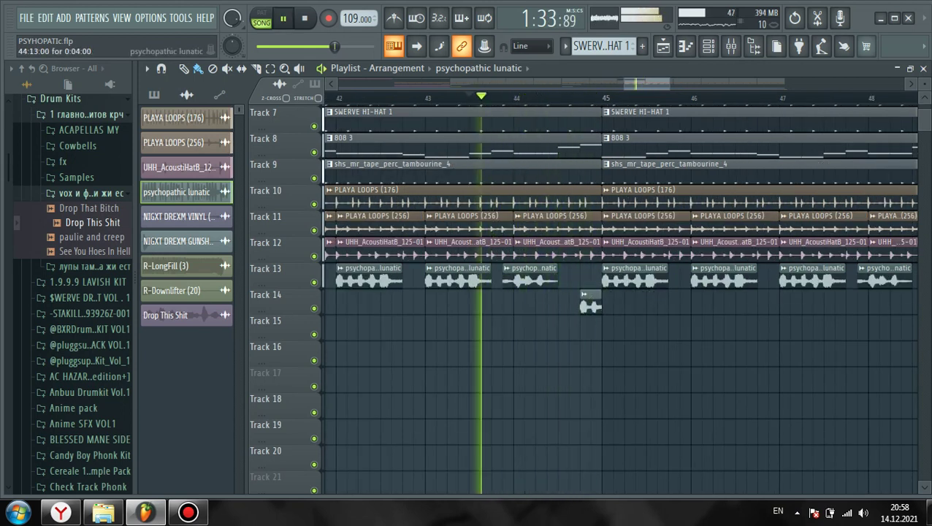
Listen to the chopped vocal section up to bar 49 while examining the drum tracks and master automation
scroll(544, 369, down, 3)
scroll(621, 299, up, 1)
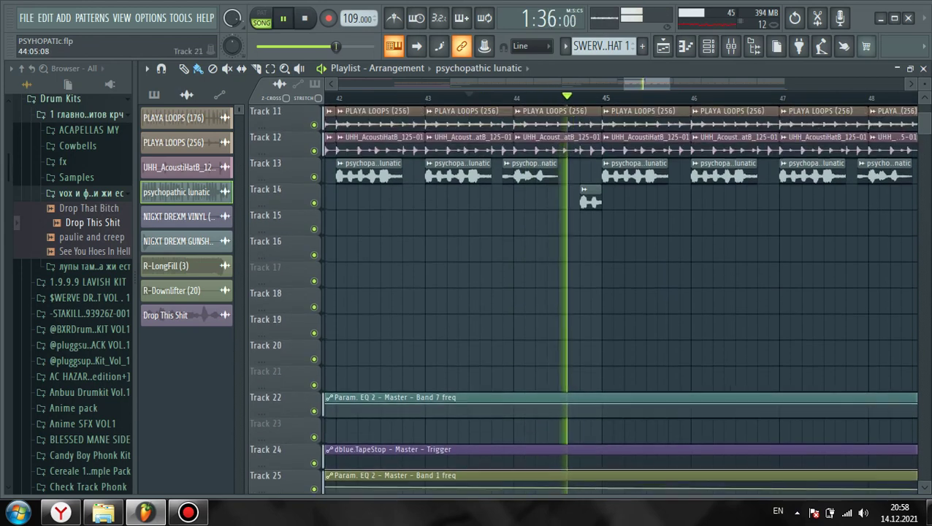
scroll(488, 253, down, 4)
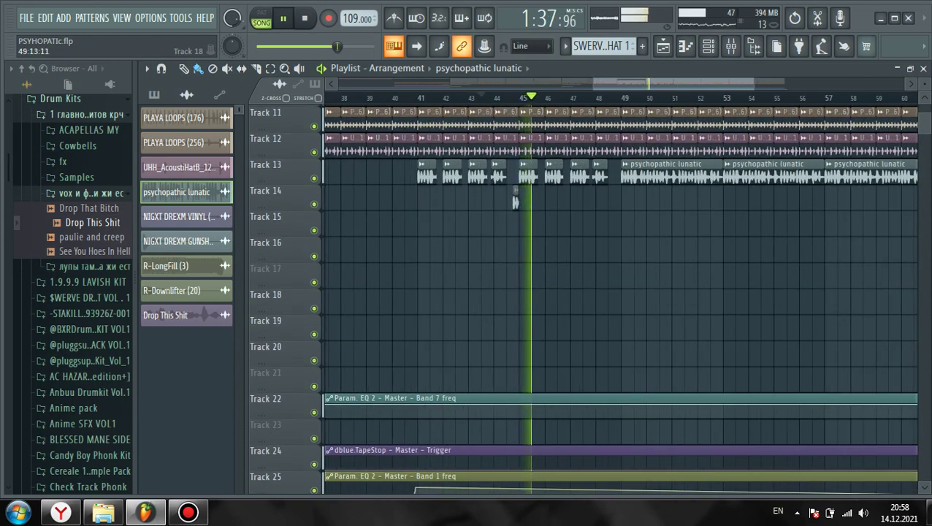
scroll(526, 250, up, 5)
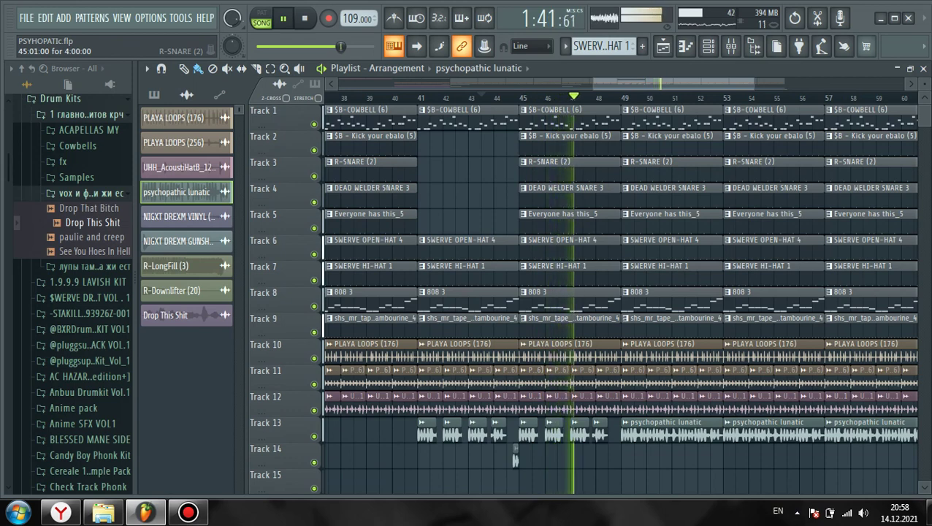
scroll(621, 292, down, 4)
scroll(621, 292, up, 3)
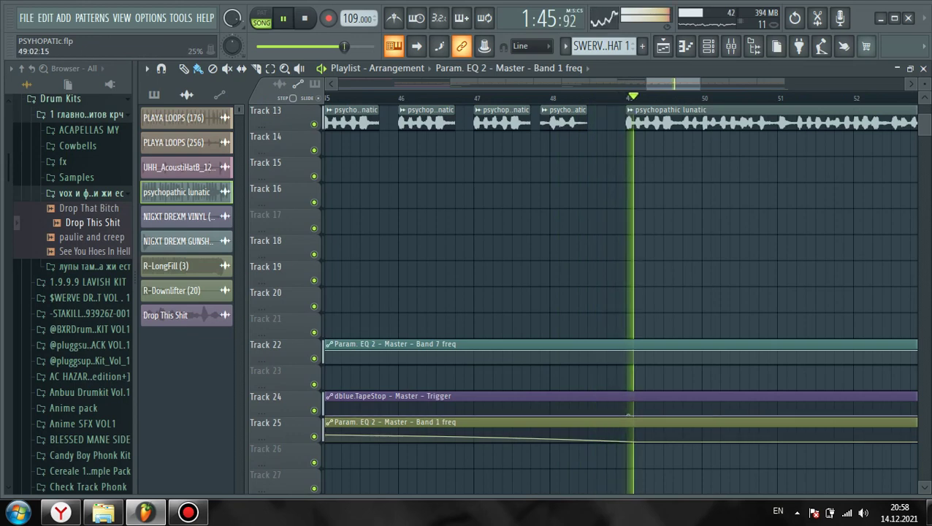
Delete the 808 3 clips at bars 41 and 45 on Track 8, then play the section before bar 49
key(space)
scroll(622, 292, up, 2)
scroll(621, 292, up, 2)
scroll(641, 328, down, 6)
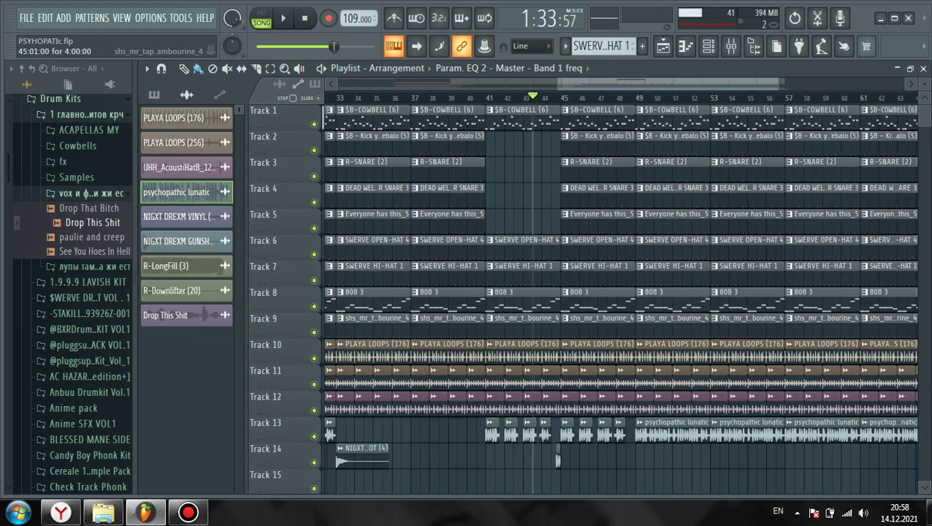
scroll(565, 301, up, 2)
right_click(572, 301)
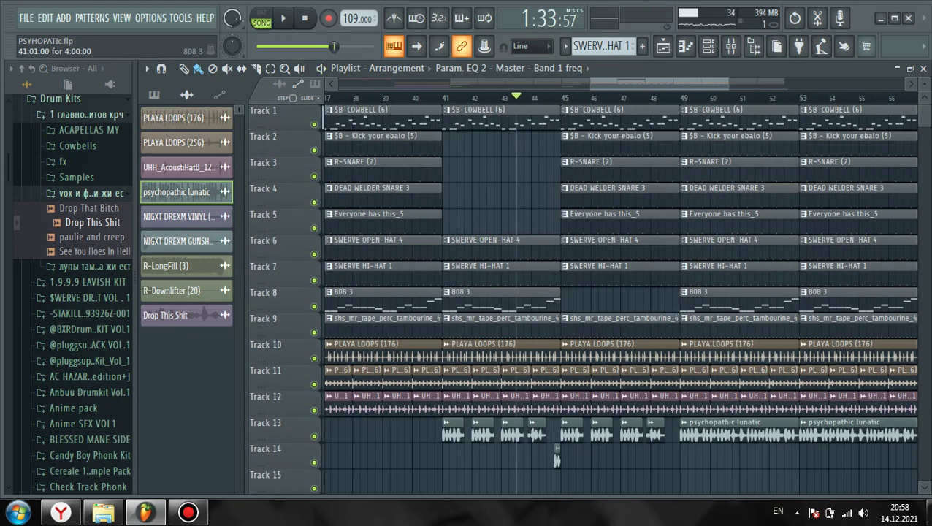
right_click(530, 301)
key(space)
click(643, 97)
scroll(753, 329, down, 1)
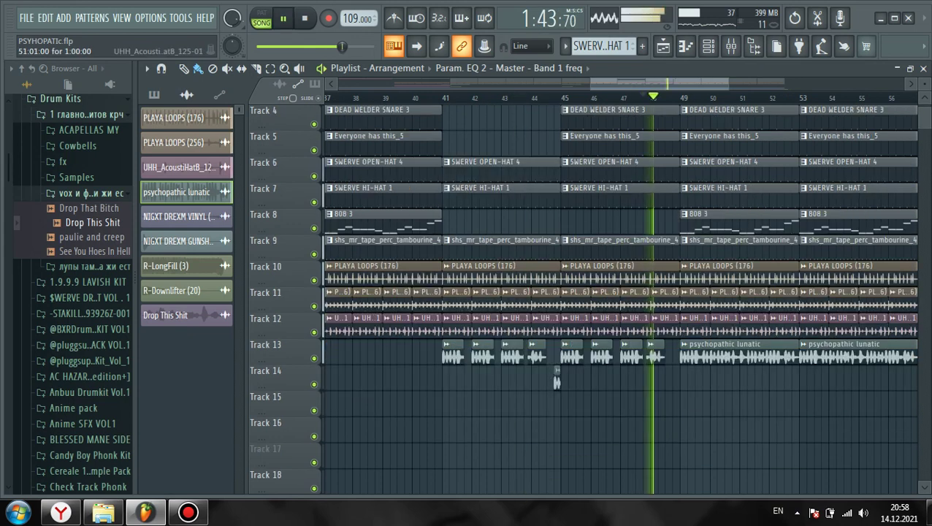
scroll(643, 292, down, 4)
key(space)
Add a TapeStop trigger pulse on Track 24 from 48:13:00 to bar 49 and play through the transition
scroll(584, 314, down, 4)
scroll(530, 314, up, 2)
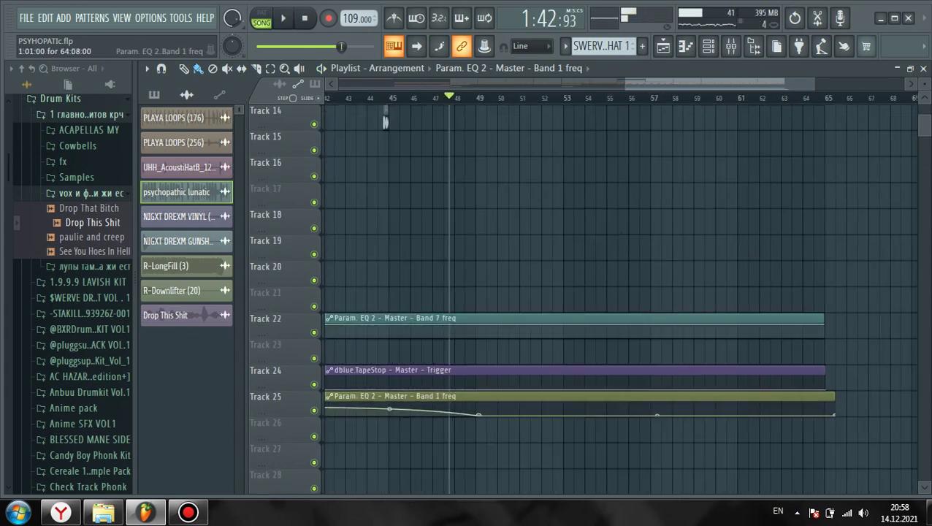
scroll(474, 314, up, 5)
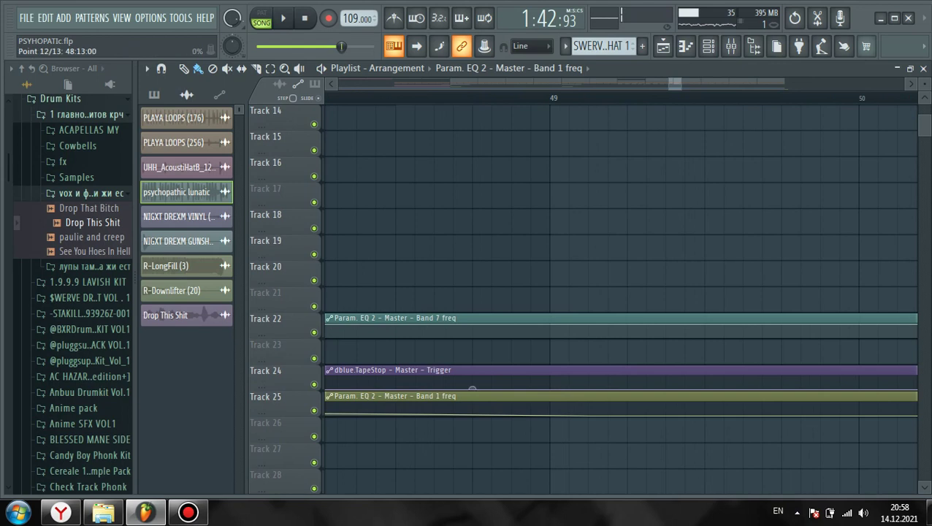
drag(472, 390, 472, 382)
right_click(550, 389)
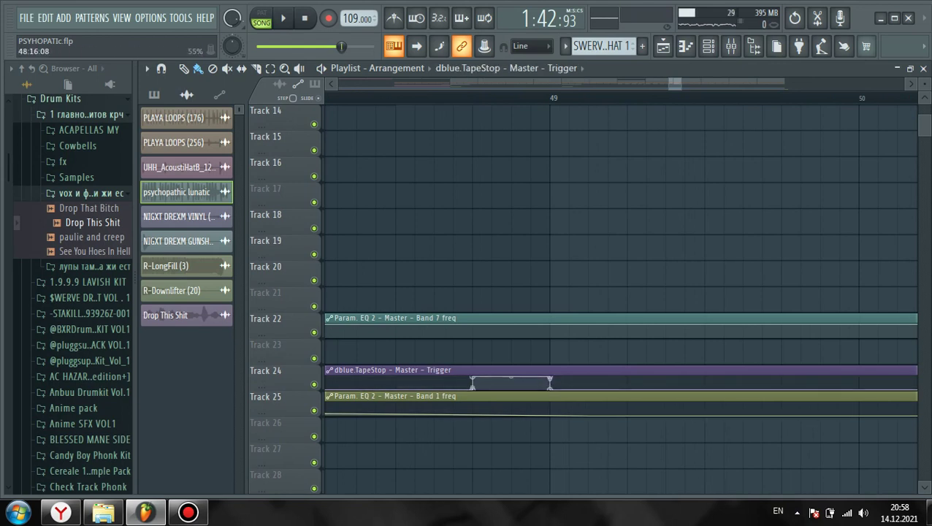
key(space)
scroll(537, 386, down, 3)
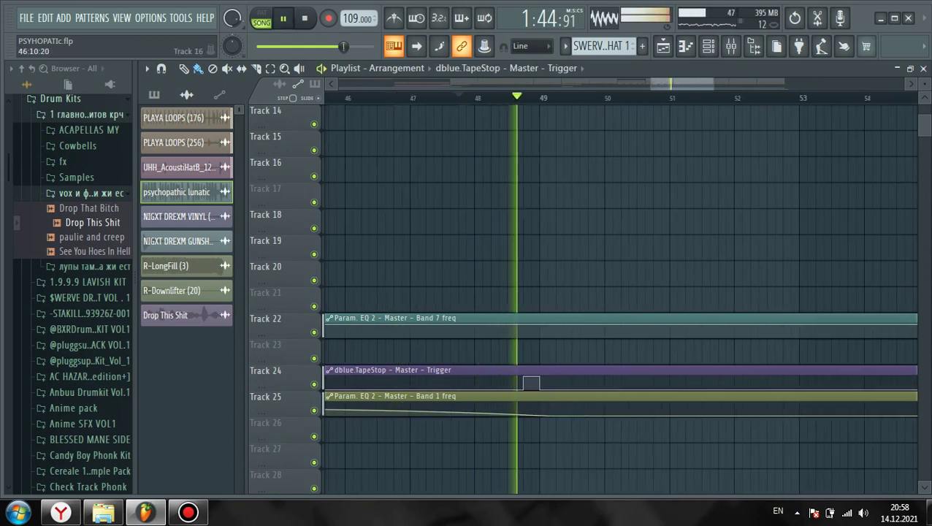
scroll(531, 387, up, 1)
scroll(531, 395, up, 4)
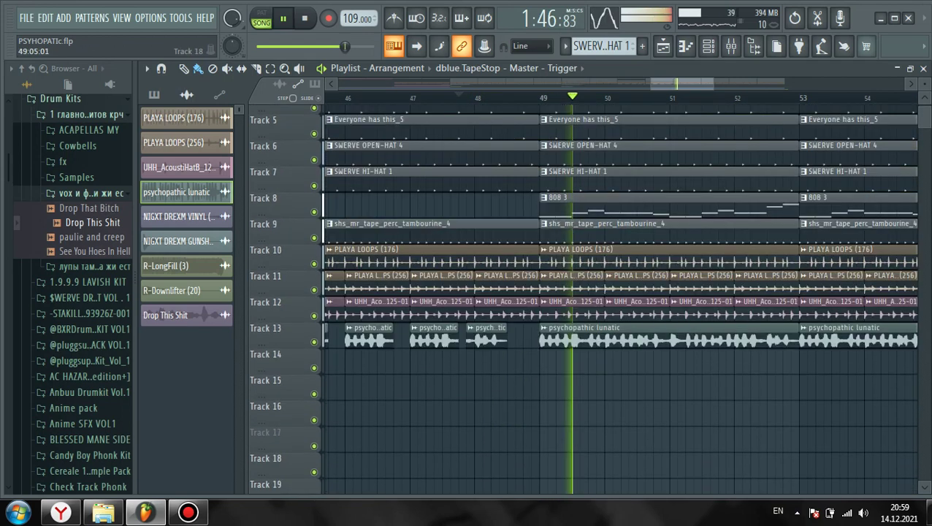
scroll(531, 395, down, 2)
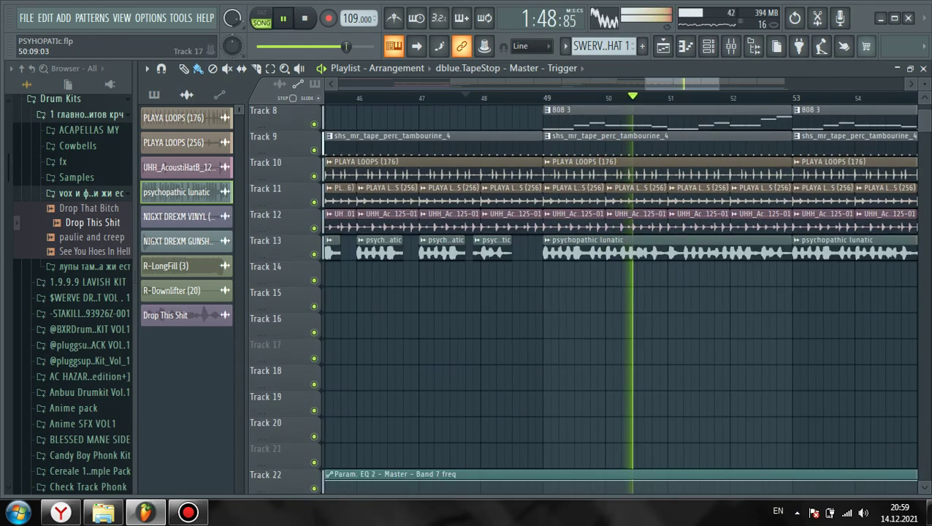
Copy the gunshot and R-Downlifter clips to bar 49 on Tracks 14 and 19
scroll(638, 351, down, 3)
mouse_move(427, 414)
mouse_down()
mouse_move(361, 236)
mouse_move(367, 265)
mouse_move(736, 292)
mouse_up()
key(space)
key(space)
key(ctrl+d)
scroll(752, 398, up, 3)
Place another R-Downlifter clip on Track 19 so it ends at bar 49, and make it unique
drag(720, 406, 658, 407)
key(space)
click(617, 396)
click(643, 415)
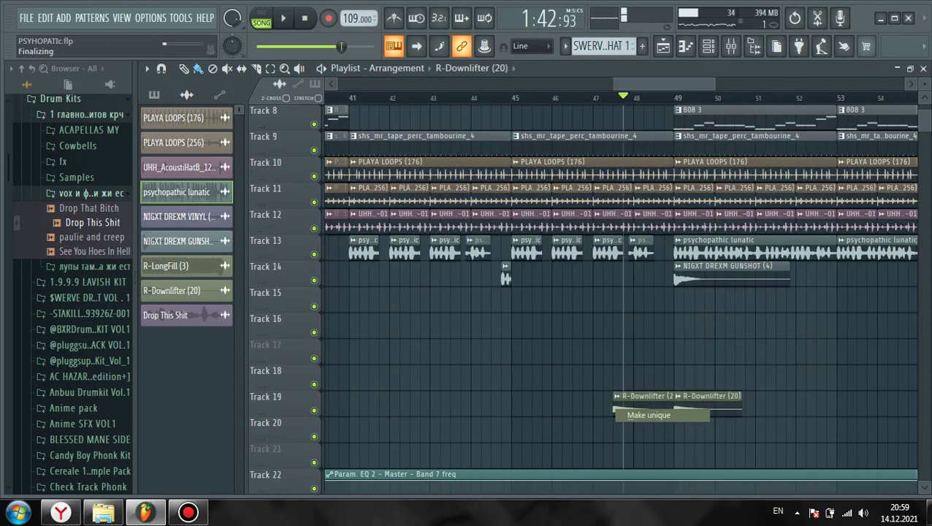
Reverse the R-Downlifter (20) #2 sample and adjust its fade-out, then play the riser into bar 49
double_click(637, 409)
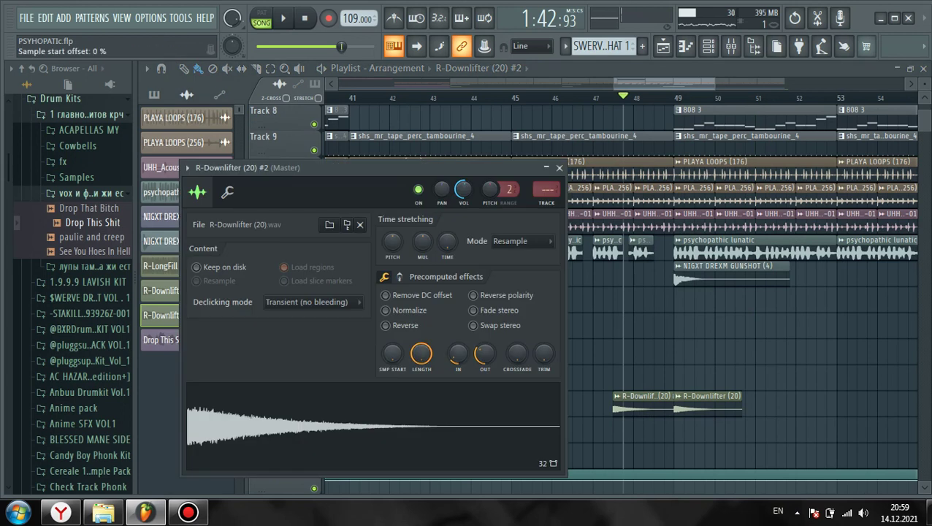
click(385, 325)
drag(484, 354, 458, 349)
key(space)
click(560, 168)
Listen to the transition into bar 49 and the following section while examining the whole arrangement and automation tracks
scroll(676, 406, up, 5)
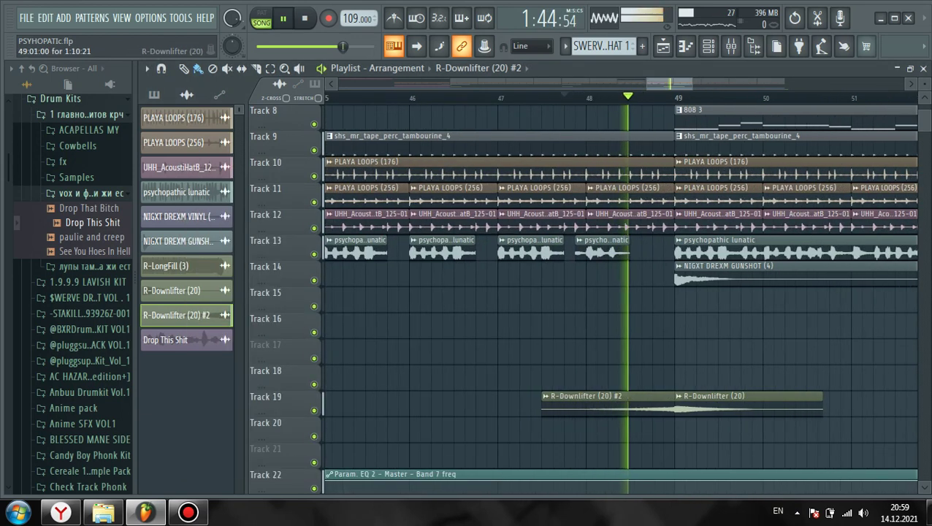
scroll(676, 406, up, 2)
scroll(593, 331, down, 4)
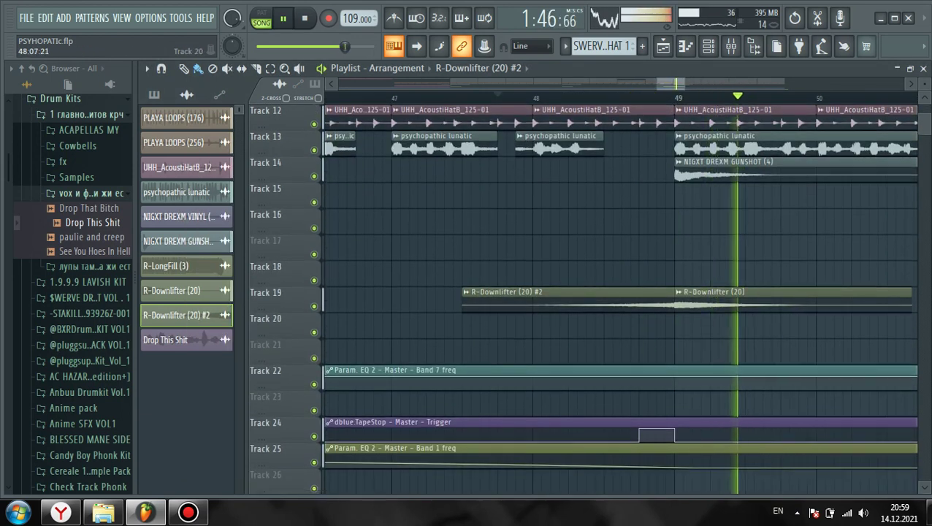
scroll(510, 325, down, 4)
scroll(692, 322, up, 5)
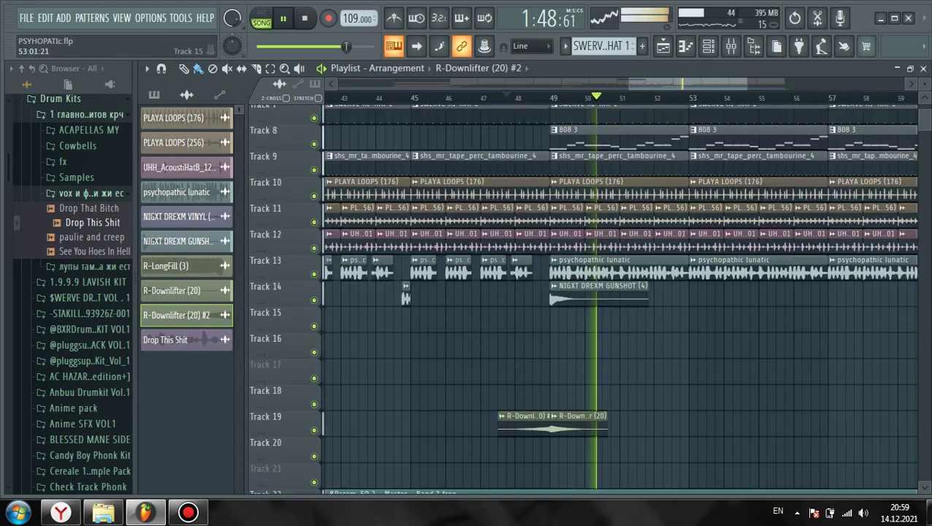
scroll(690, 322, down, 4)
scroll(680, 322, up, 6)
scroll(677, 322, down, 12)
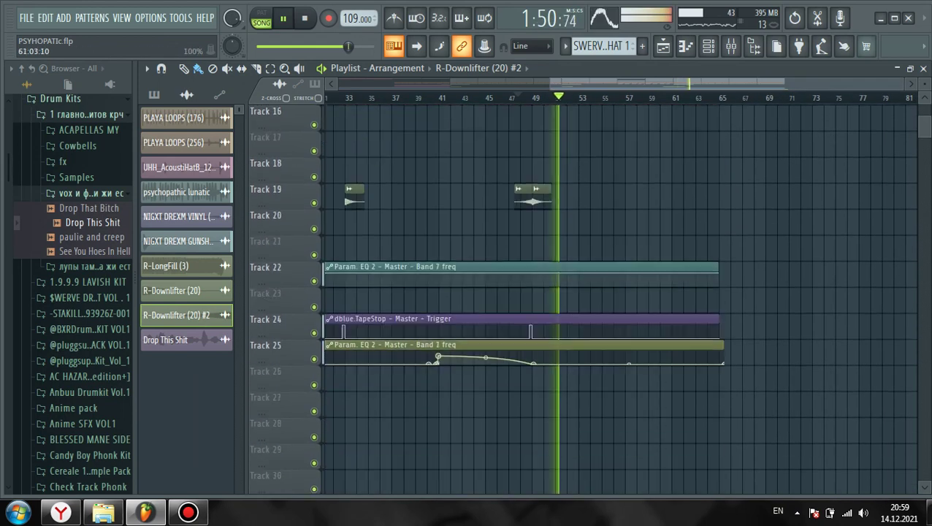
scroll(677, 321, down, 3)
scroll(786, 321, up, 3)
scroll(776, 321, up, 8)
scroll(775, 321, up, 3)
scroll(775, 321, down, 3)
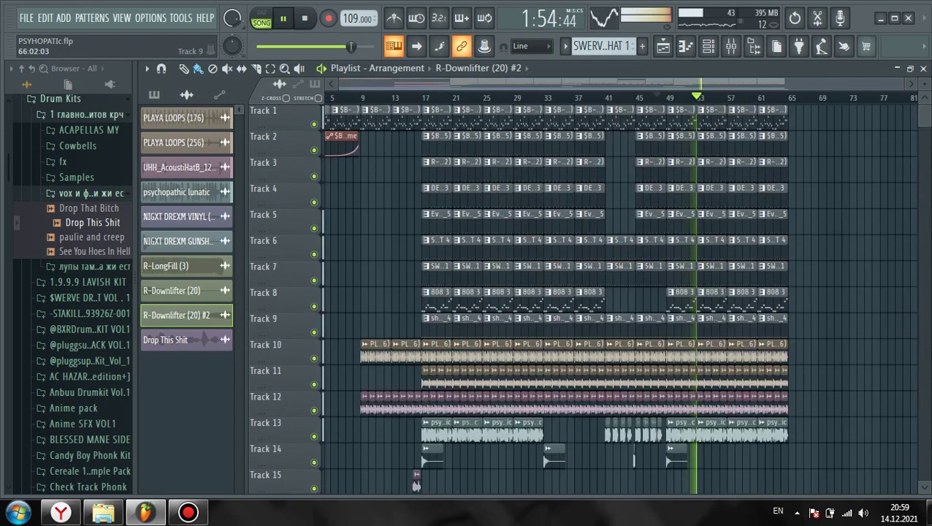
scroll(749, 322, down, 2)
scroll(691, 249, up, 2)
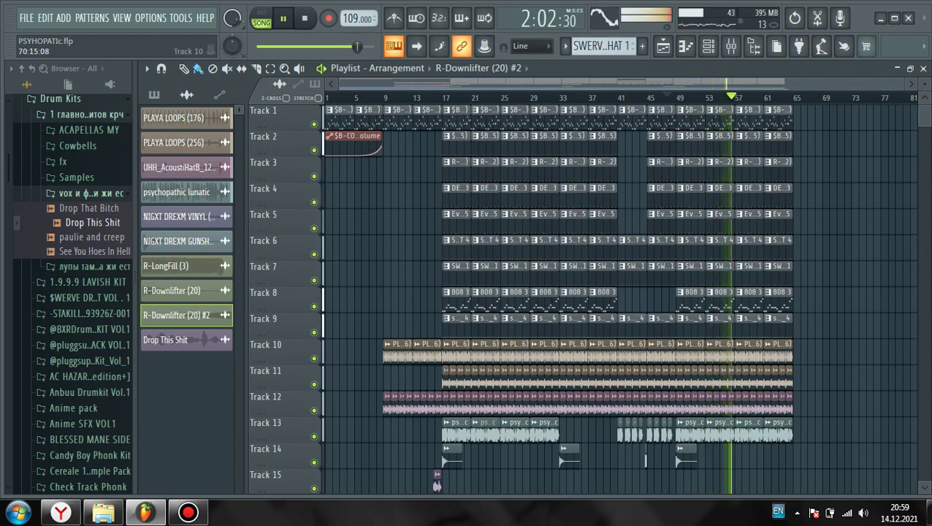
scroll(839, 351, down, 4)
scroll(838, 351, up, 4)
key(space)
Move the psychopathic lunatic clip at bar 57 down to Track 15 and slice it into eight half-bar pieces
scroll(549, 117, up, 5)
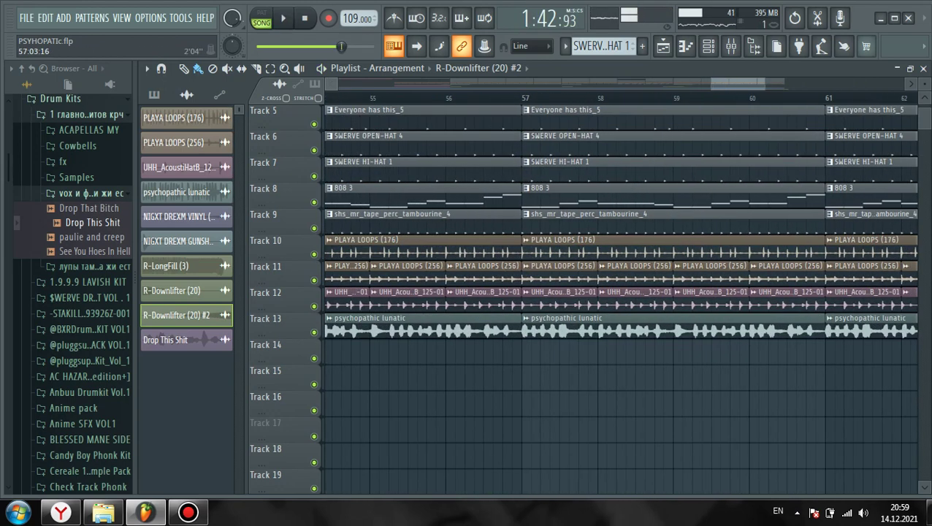
drag(652, 328, 662, 378)
scroll(668, 379, down, 3)
scroll(667, 378, up, 1)
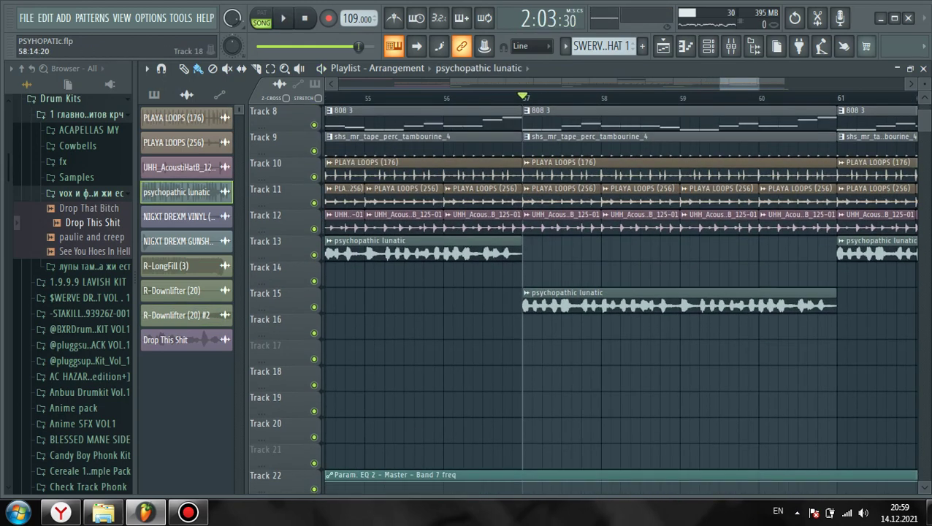
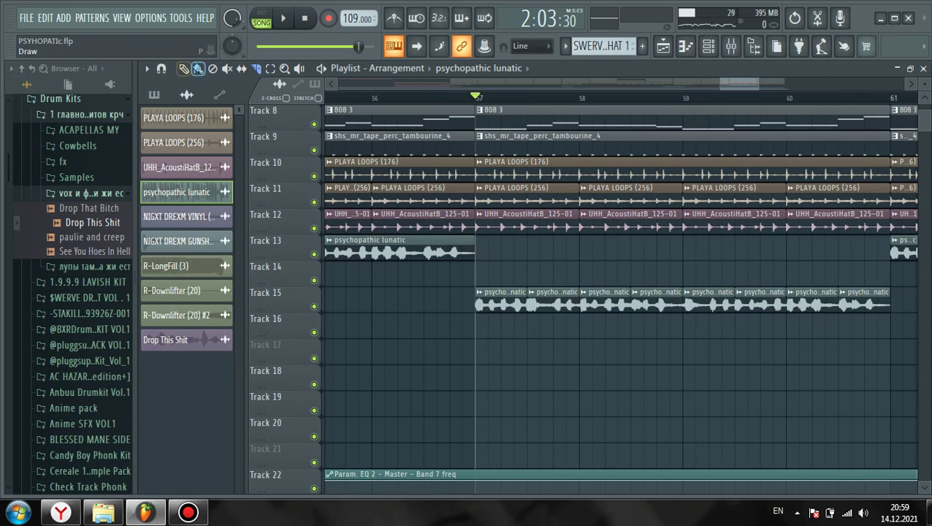
Reorder the vocal slices on Track 15, moving the last one to 58:09:00 and the 58:01:00 slice to 60:09:00, and play them
drag(502, 304, 502, 356)
drag(605, 304, 605, 356)
drag(501, 355, 554, 304)
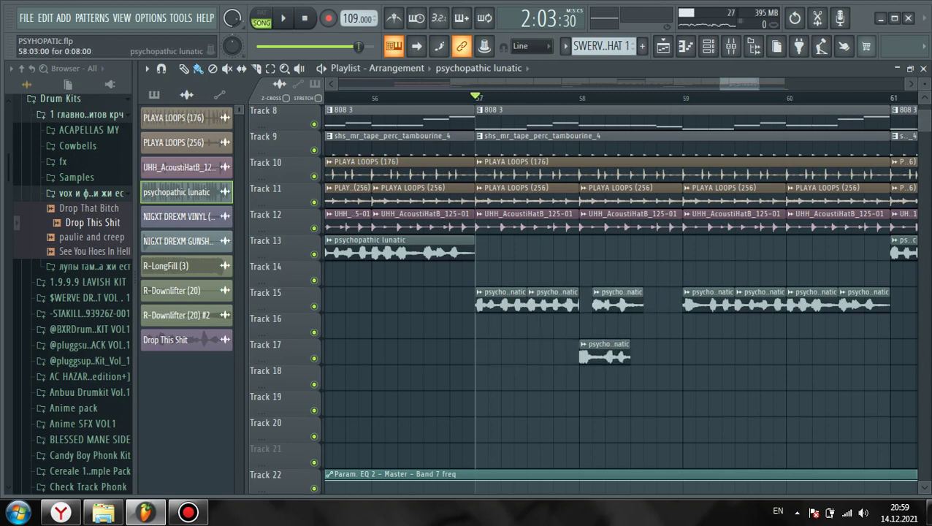
drag(864, 304, 657, 304)
drag(605, 356, 862, 304)
key(space)
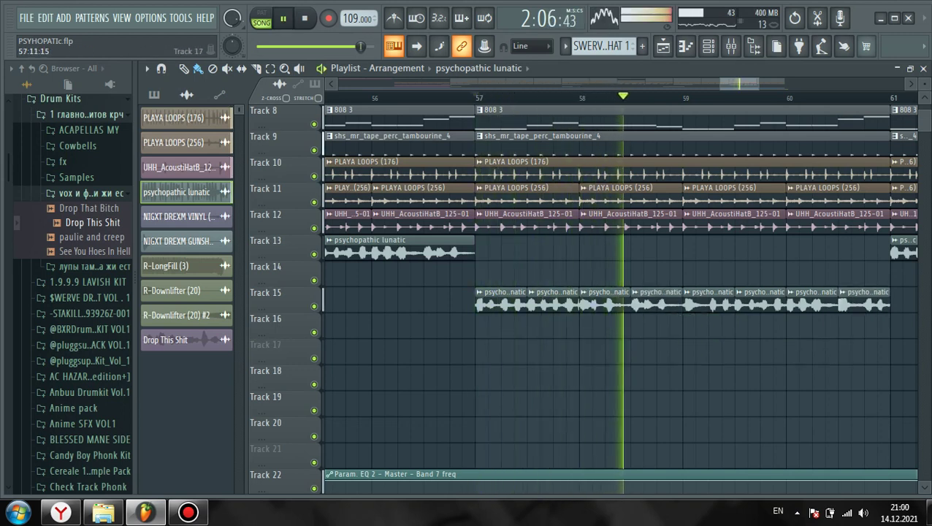
scroll(423, 350, down, 2)
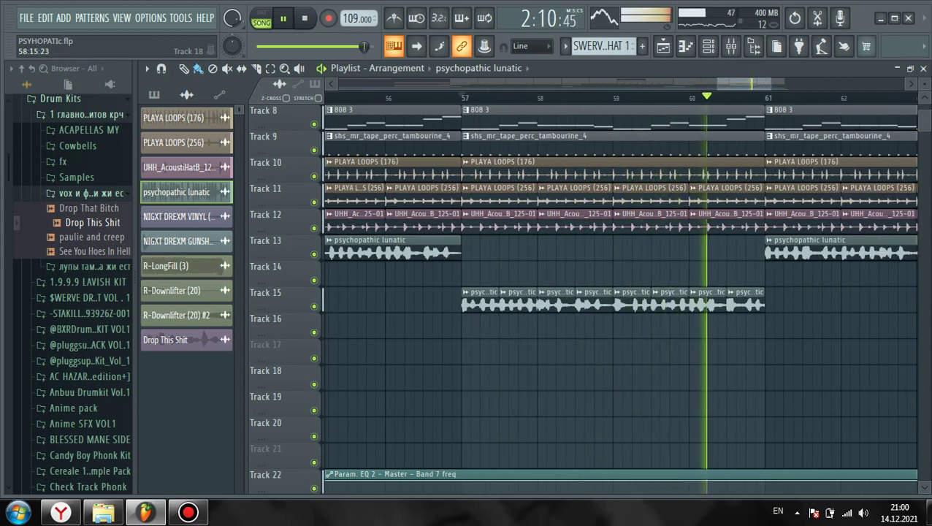
scroll(621, 292, down, 2)
key(space)
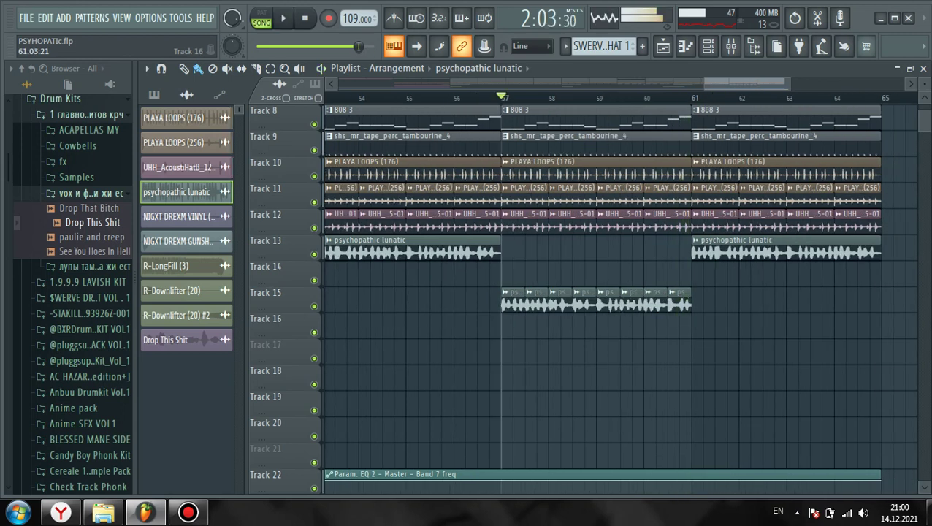
Replace the long vocal clip at bar 61 on Track 13 with a copy of the eight slices from Track 15
scroll(699, 329, up, 2)
key(space)
drag(707, 337, 479, 287)
key(alt+shift+m)
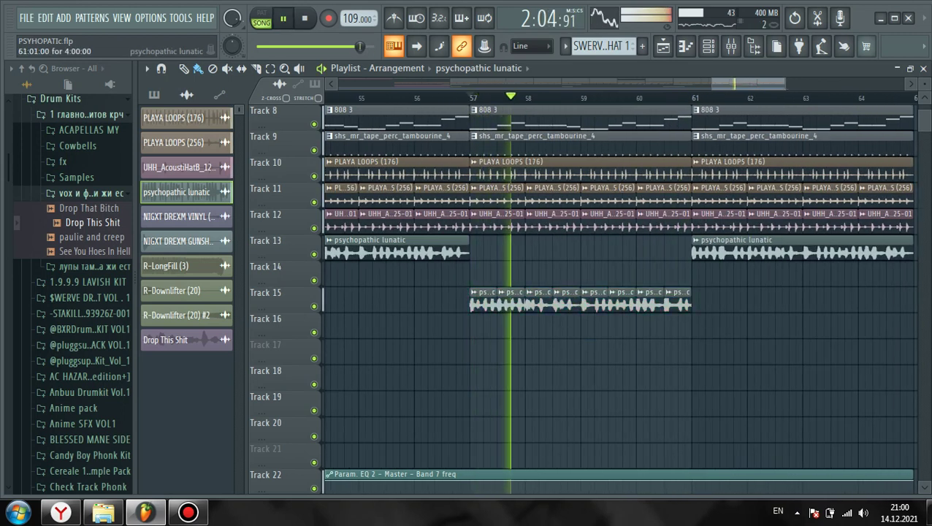
scroll(702, 250, down, 2)
right_click(712, 250)
drag(712, 337, 517, 287)
key(space)
key(ctrl+z)
key(ctrl+z)
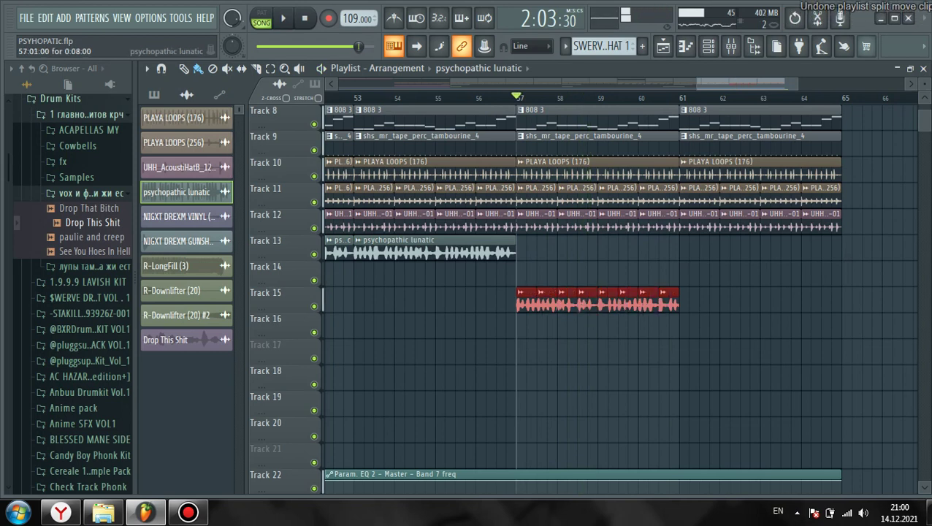
scroll(744, 274, up, 4)
ctrl+click(737, 276)
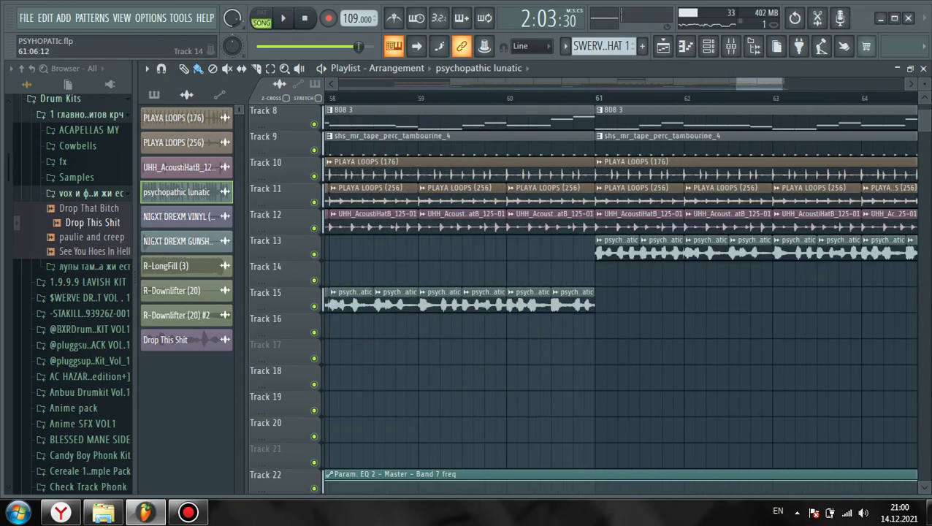
Rearrange the vocal slices on Track 13, using Track 15 to reposition the slice at 61:09:00, and play from bar 61
scroll(753, 252, down, 1)
drag(795, 248, 711, 301)
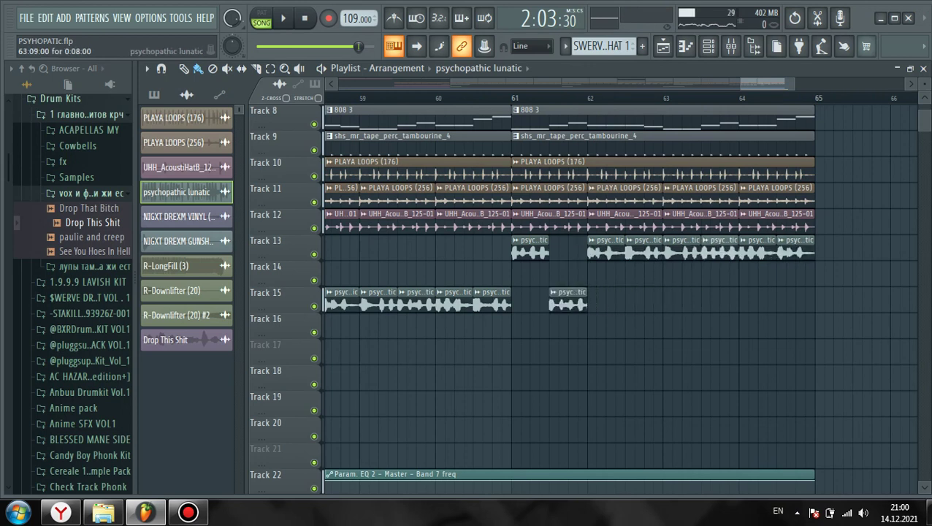
key(space)
drag(570, 301, 570, 250)
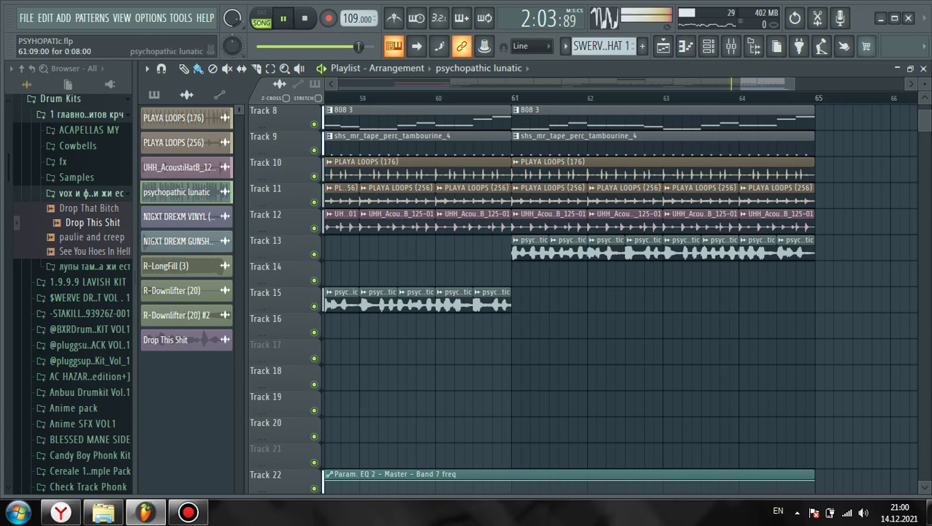
click(512, 98)
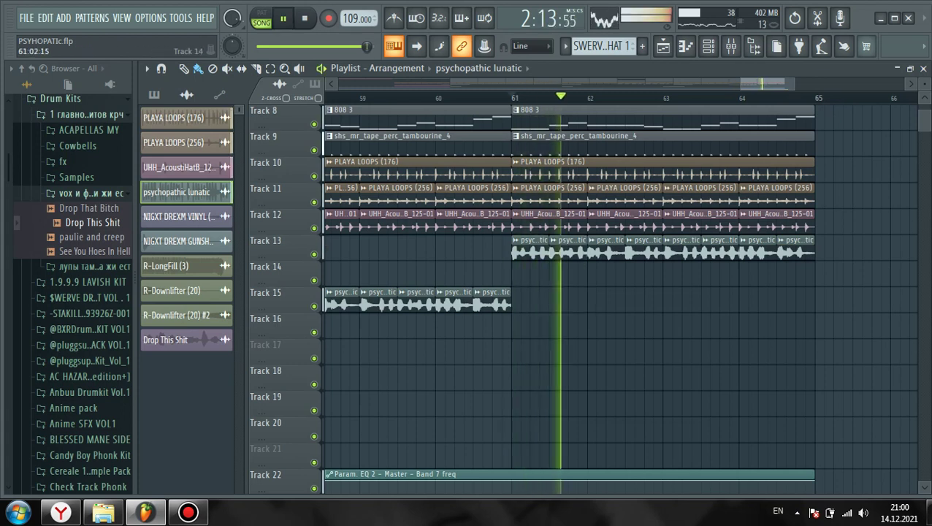
Raise the TapeStop trigger automation on Track 24 from 64:13:00 and hold it up to bar 65
scroll(543, 301, down, 4)
scroll(680, 301, down, 4)
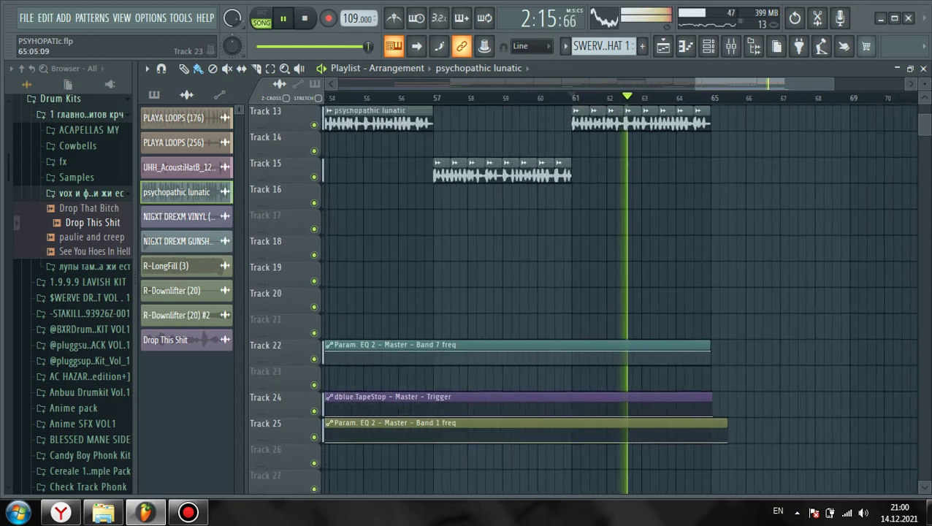
scroll(687, 301, up, 6)
scroll(687, 301, up, 1)
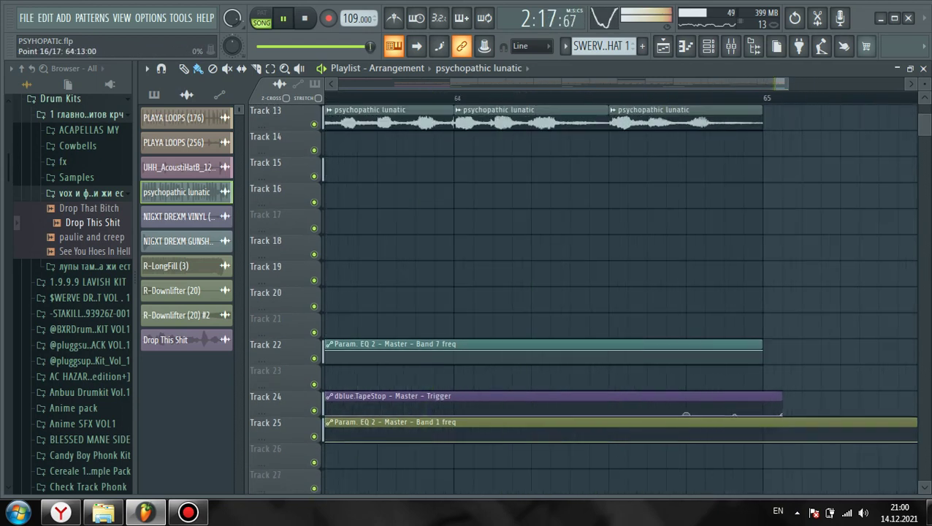
right_click(703, 414)
drag(703, 413, 687, 403)
right_click(743, 405)
drag(744, 404, 763, 403)
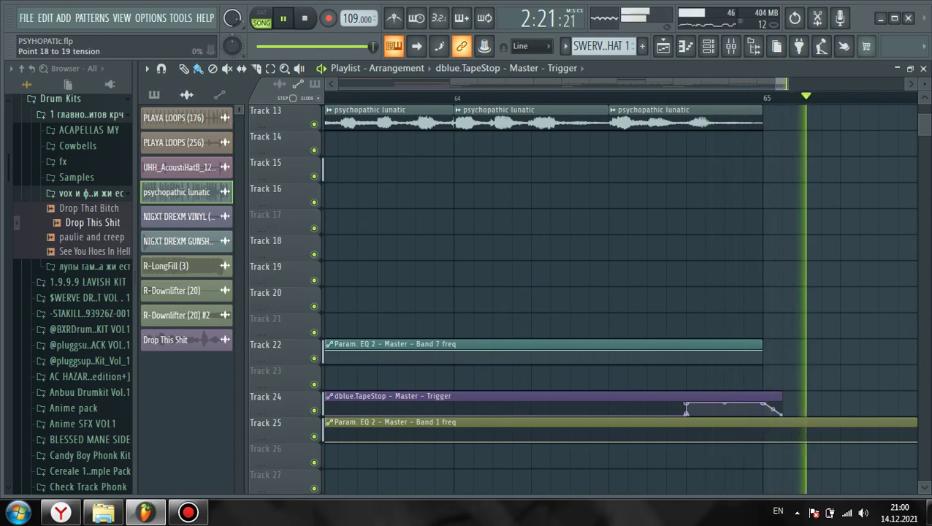
Extend the raised TapeStop trigger automation past bar 65 with an end point at 65:03:00 and play the ending
key(space)
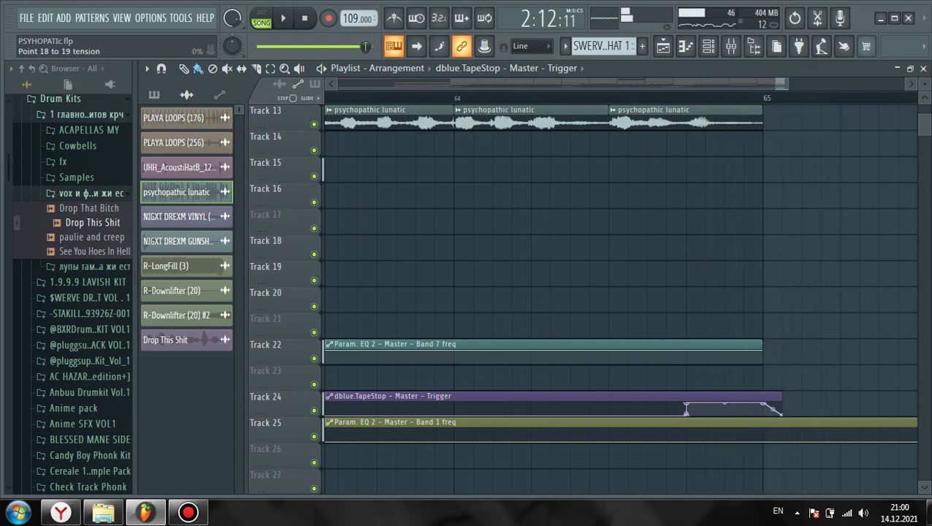
right_click(781, 415)
click(773, 379)
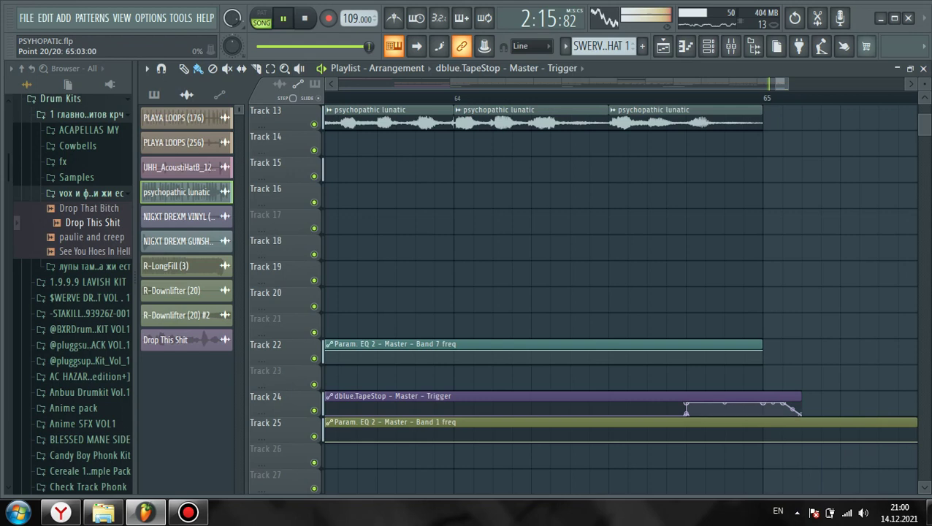
Try placing a copy of the NIGXT DREXM VINYL (7) clip from Track 20 on Track 21 near bar 52, and play the ending
click(666, 98)
scroll(744, 298, down, 6)
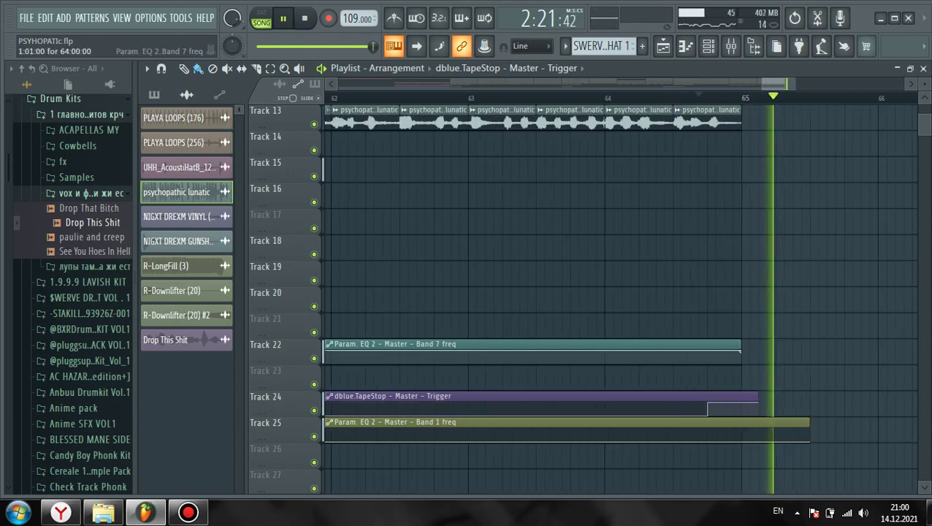
scroll(757, 289, down, 4)
drag(387, 298, 760, 324)
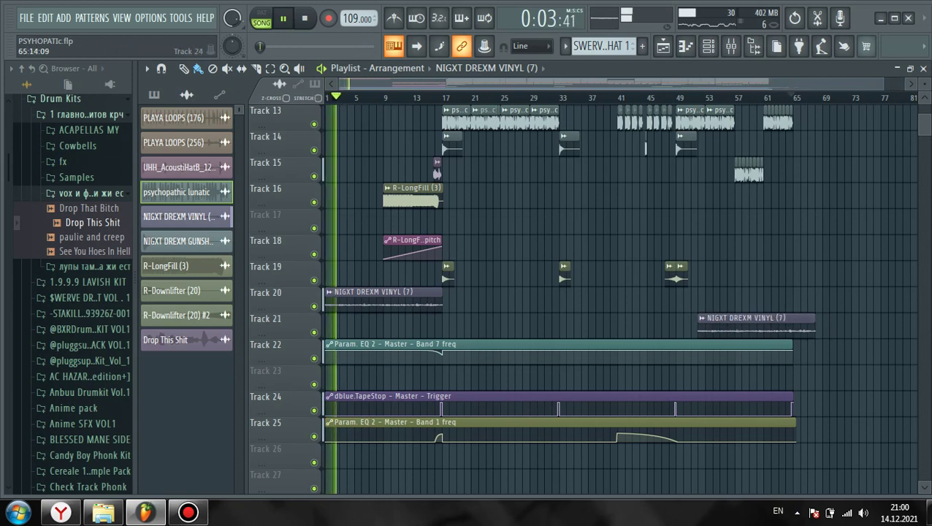
click(785, 98)
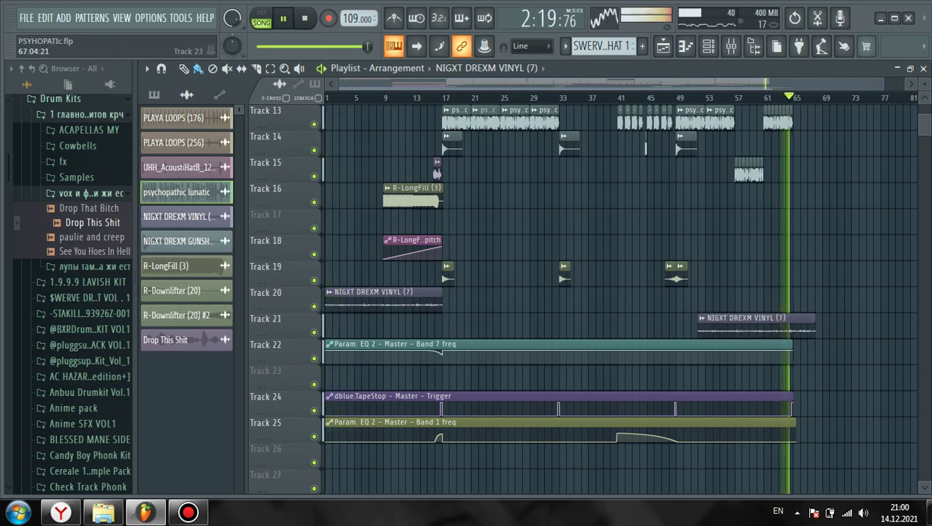
right_click(767, 324)
Move the NIGXT DREXM VINYL (7) noise to Track 21, extend it with further clips up to bar 65, and play the ending
key(space)
drag(417, 298, 712, 325)
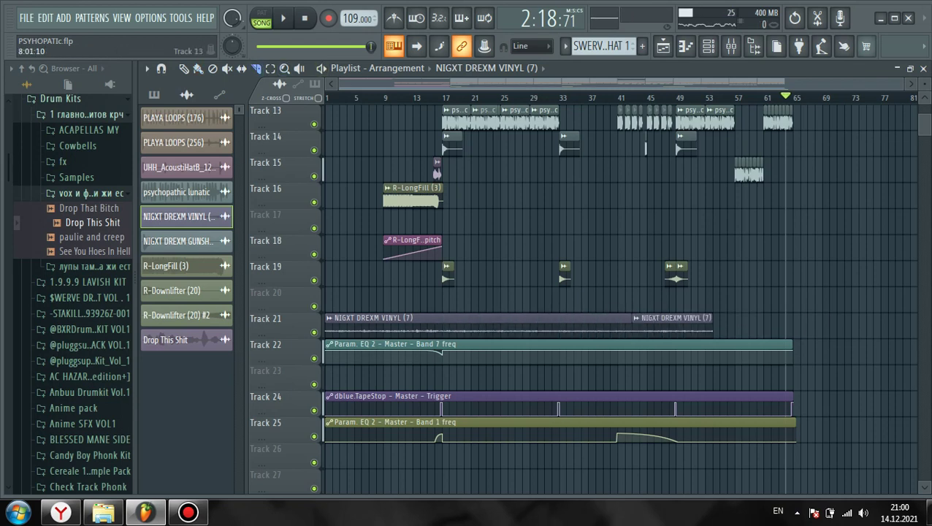
click(722, 325)
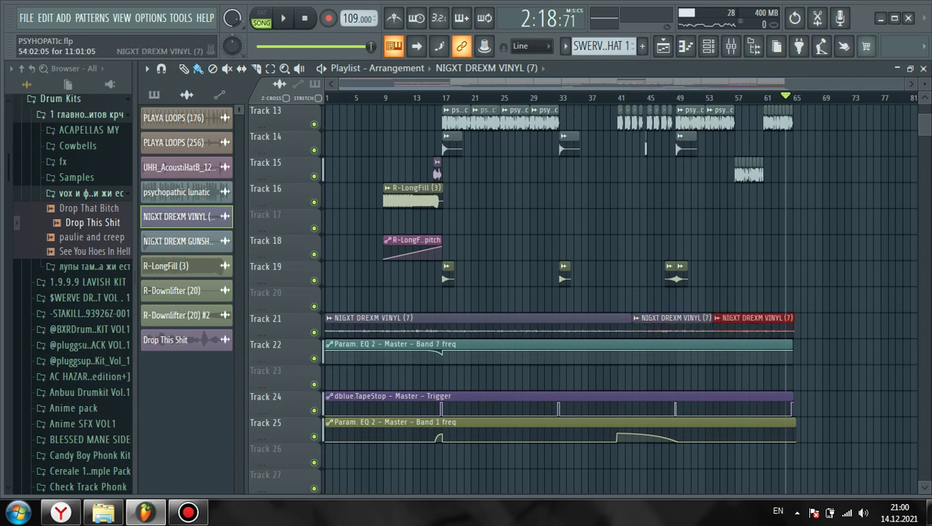
key(space)
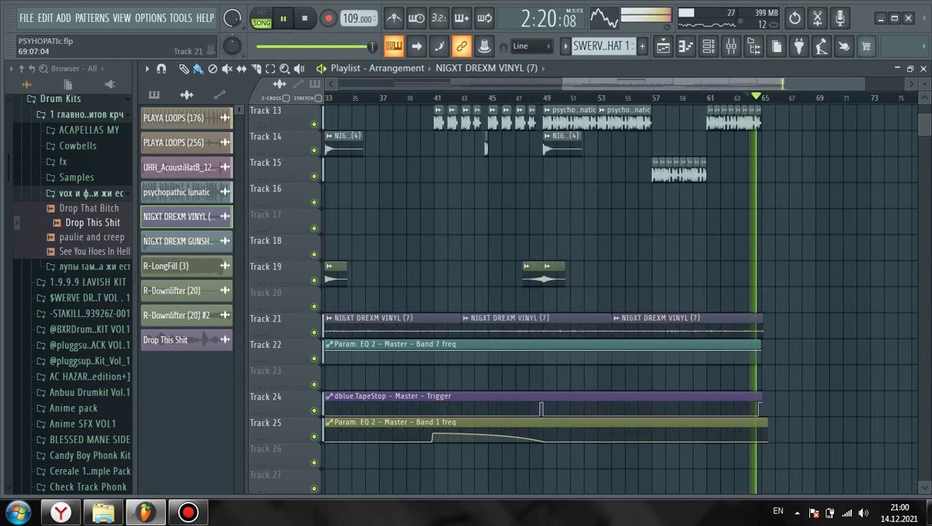
Ramp the Band 1 freq automation on Track 25 from bar 61 up to 45% at 65:07:00, curving it with 35% tension
scroll(768, 453, up, 4)
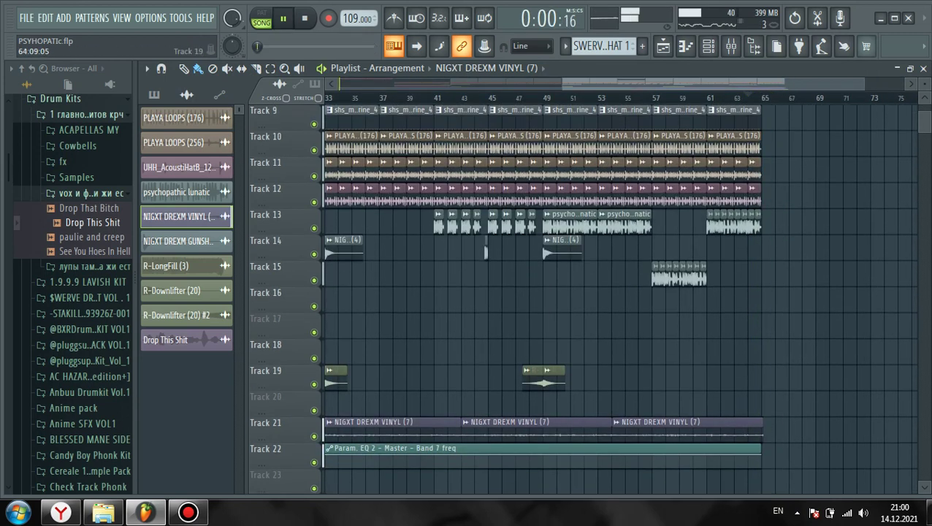
scroll(769, 453, down, 5)
scroll(767, 447, up, 4)
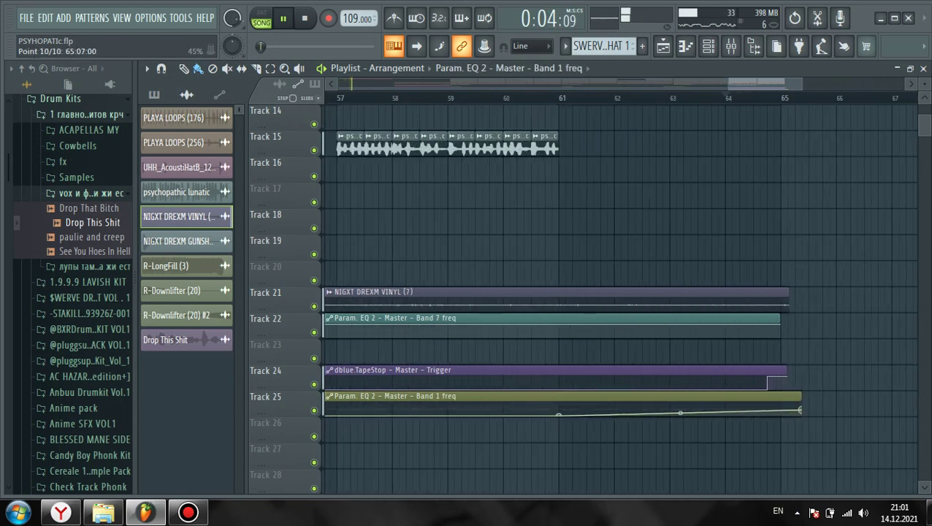
click(712, 98)
key(space)
key(space)
drag(680, 414, 681, 416)
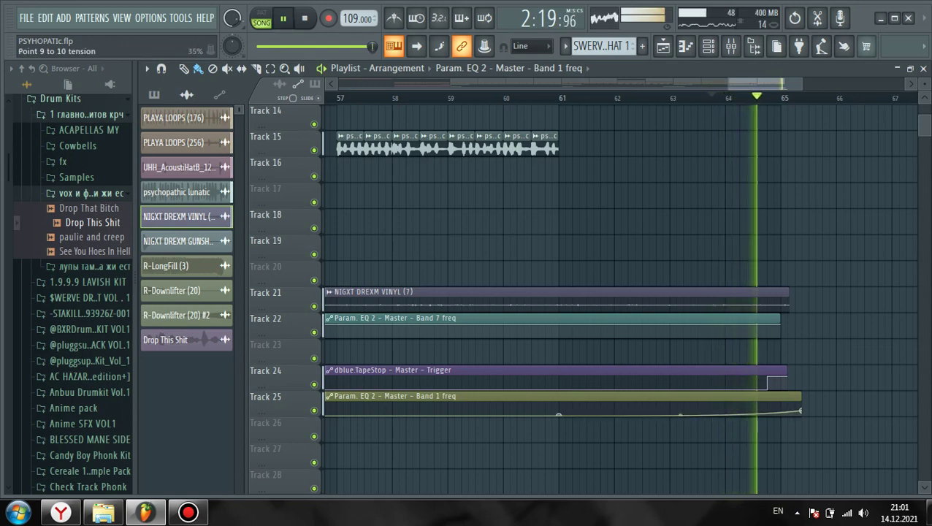
Replay the ending and pull the last Band 1 freq automation point on Track 25 back to just after bar 65
key(space)
key(space)
key(space)
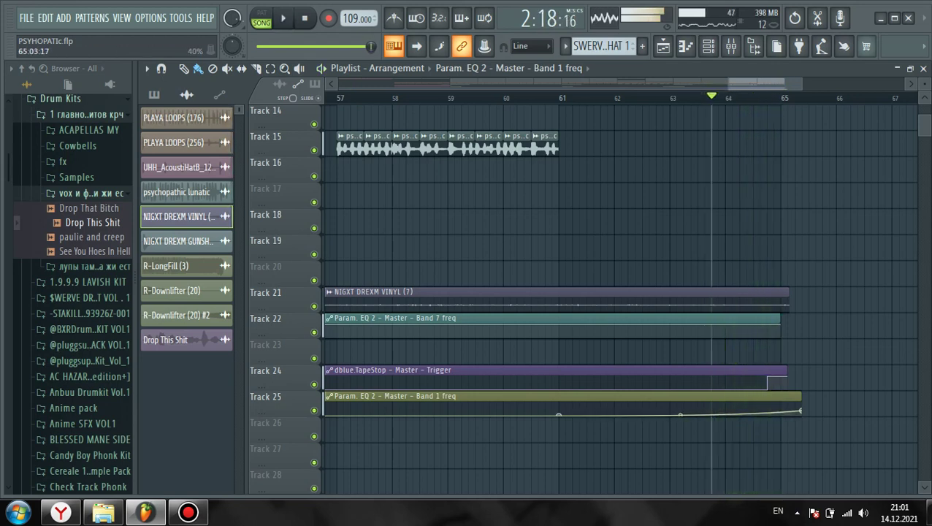
key(space)
drag(802, 410, 787, 408)
key(space)
key(space)
Adjust the final Band 1 freq ramp's tension to 26% while playing the ending
drag(673, 415, 673, 419)
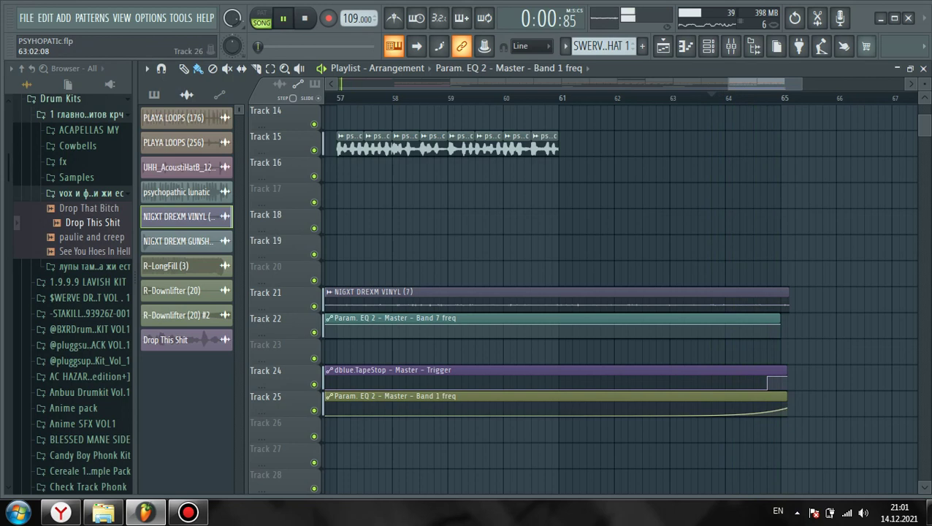
key(space)
key(space)
drag(673, 416, 673, 413)
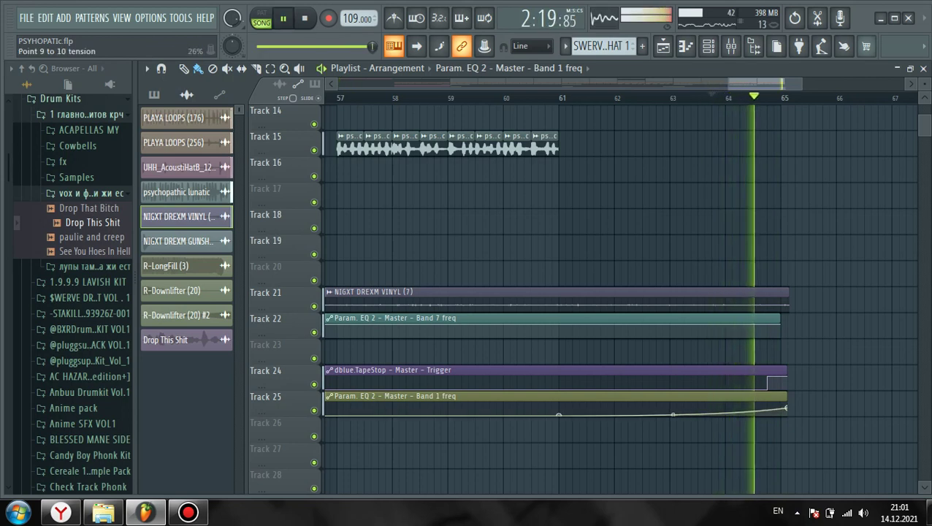
scroll(801, 343, down, 6)
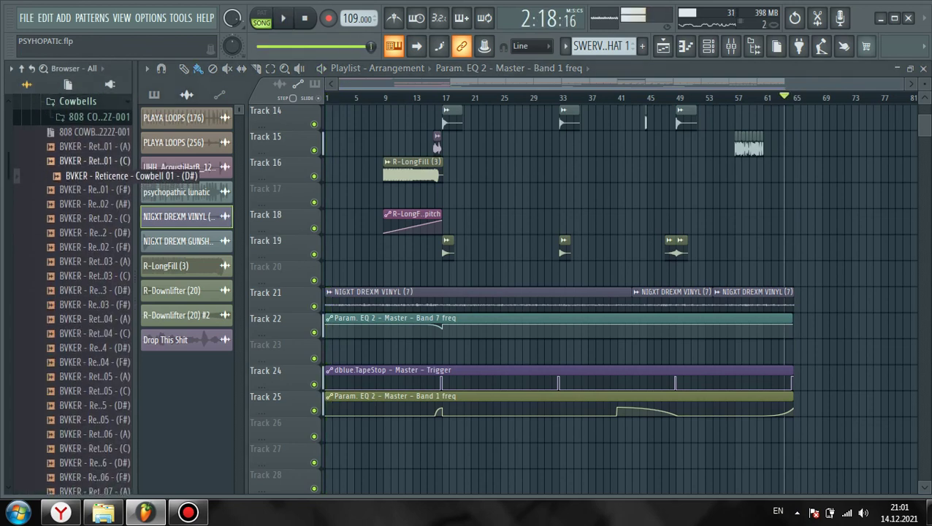
Expand the [FIVE LEAV..Kit vol 3 folder in the sample browser while the song plays from the start
scroll(89, 191, down, 10)
scroll(89, 219, down, 8)
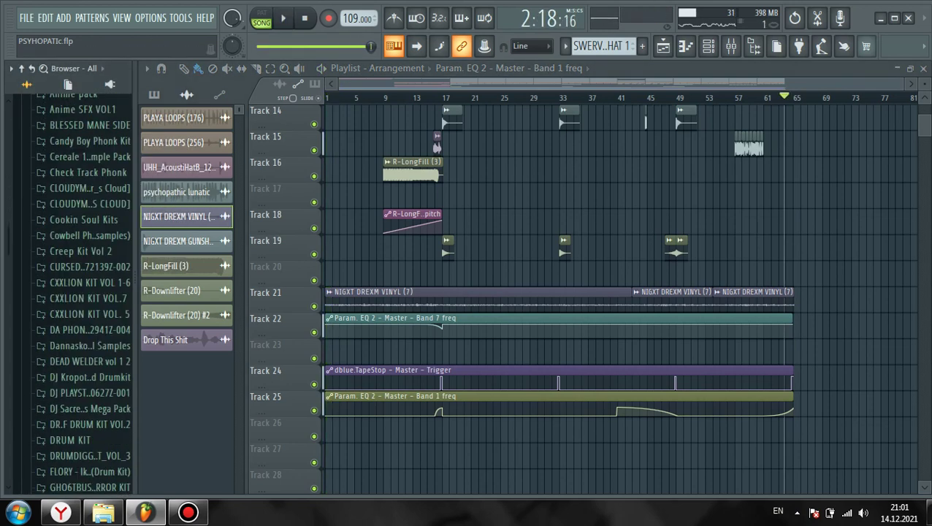
key(space)
scroll(88, 225, down, 15)
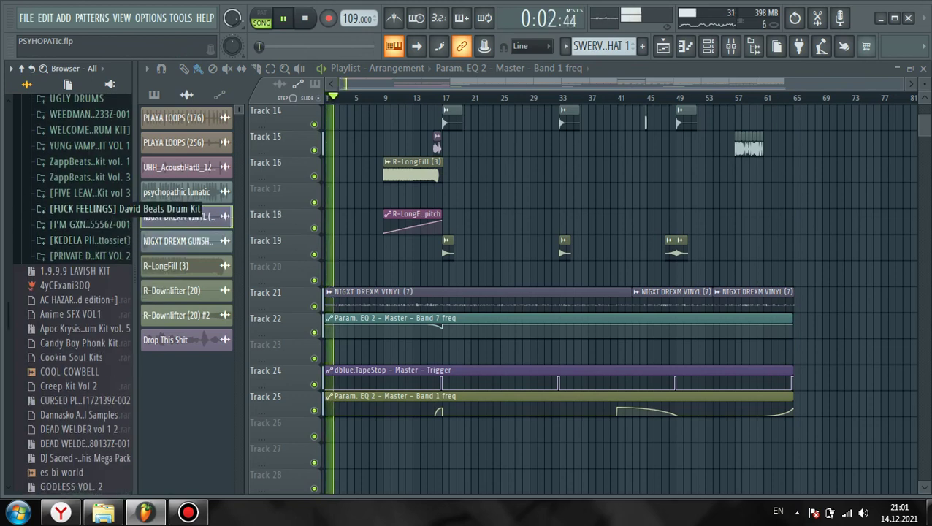
click(84, 192)
scroll(81, 219, down, 5)
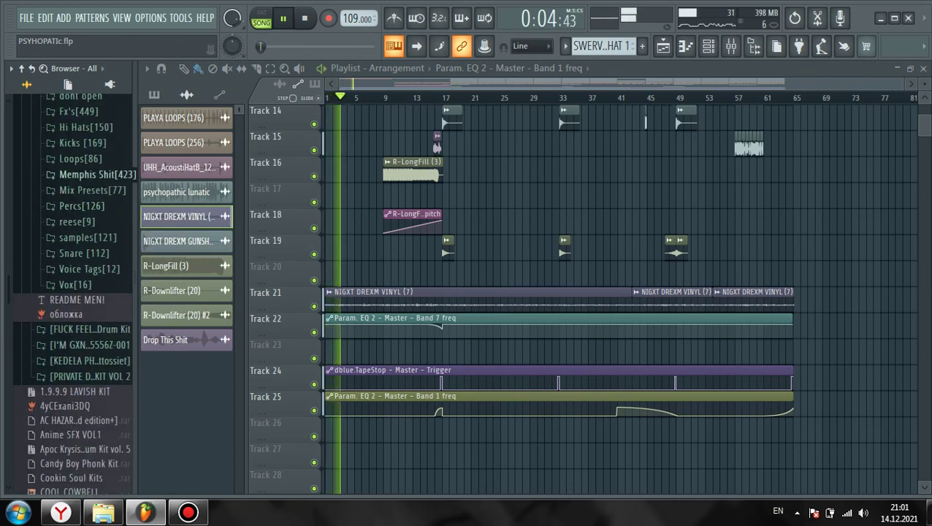
scroll(80, 219, up, 5)
Add the My Tag sample from the kit's Voice Tags folder to Track 15 at bar 1
scroll(585, 292, up, 5)
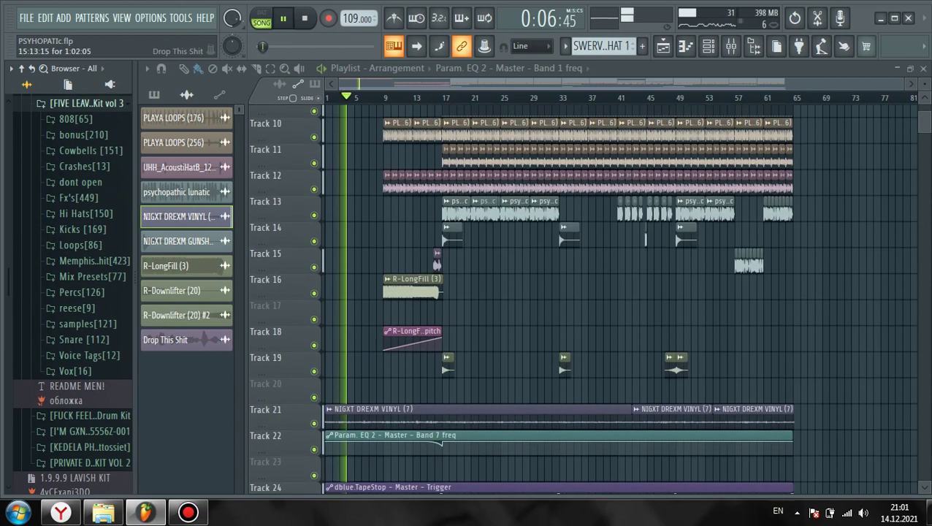
scroll(585, 292, up, 3)
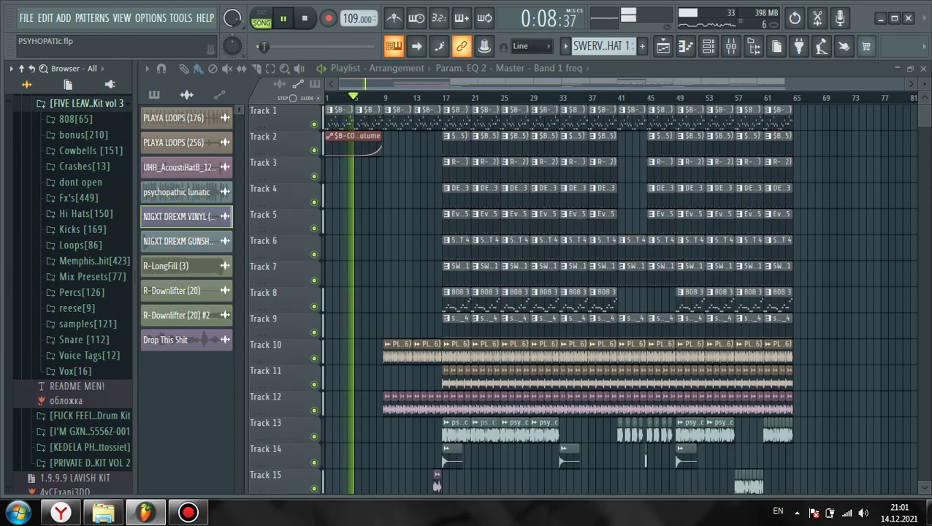
key(space)
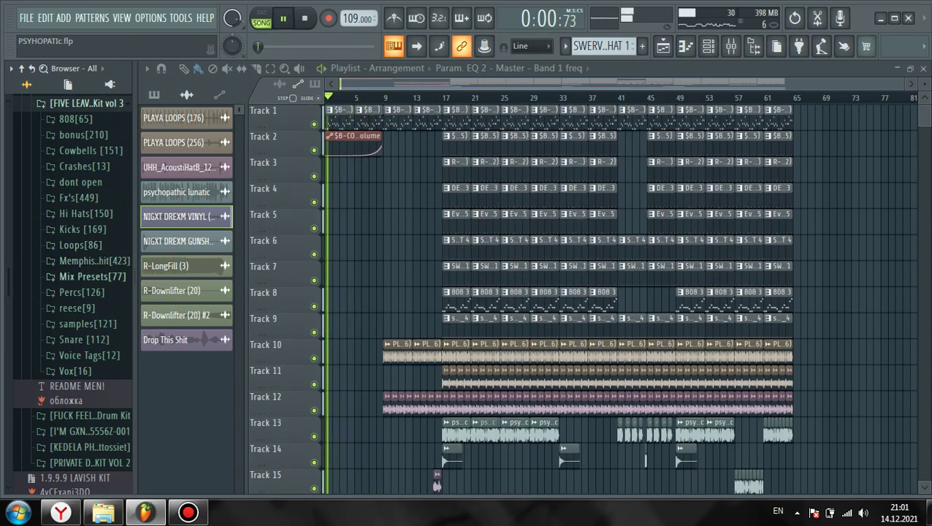
scroll(92, 276, down, 3)
scroll(88, 249, up, 3)
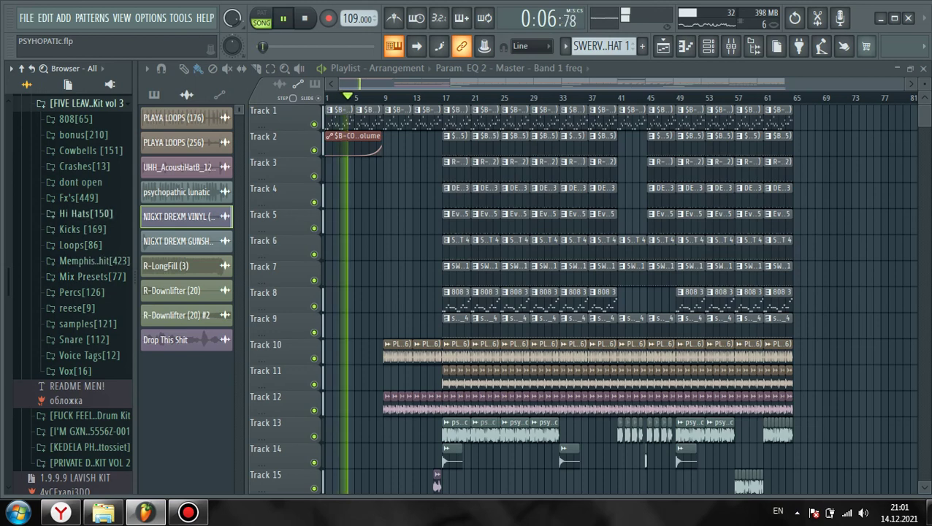
click(80, 355)
drag(379, 430, 351, 466)
scroll(351, 461, down, 2)
key(space)
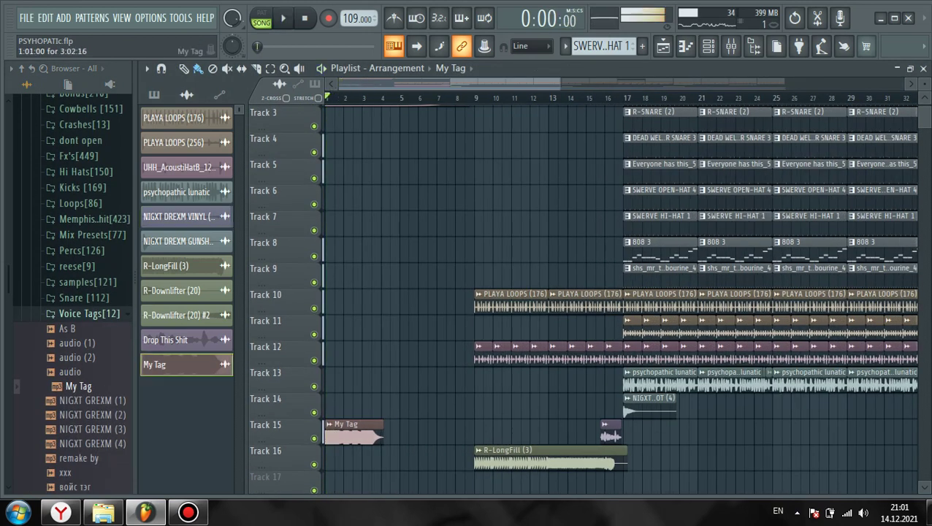
double_click(353, 437)
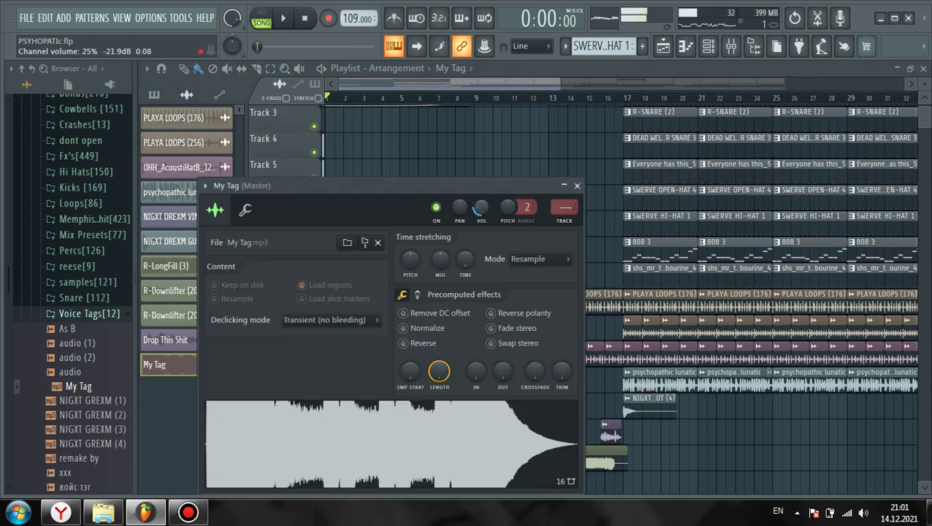
click(541, 259)
click(533, 298)
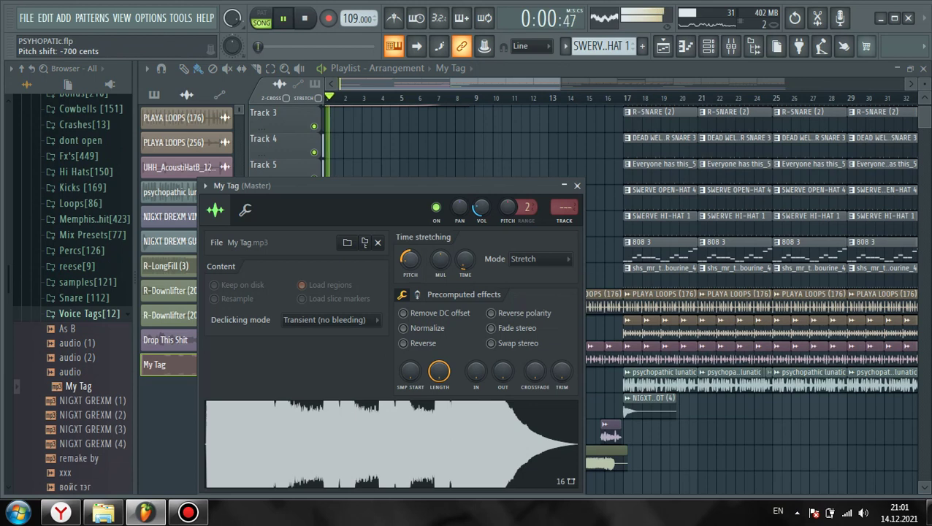
key(Escape)
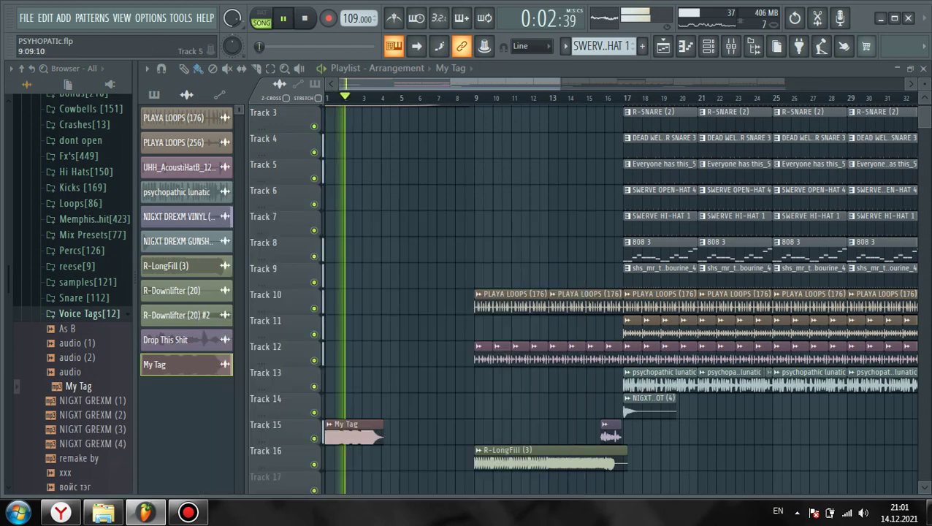
Move the My Tag clip on Track 15 to 8:01:00 and play the lead-in
key(space)
key(space)
drag(345, 433, 474, 431)
scroll(474, 431, up, 3)
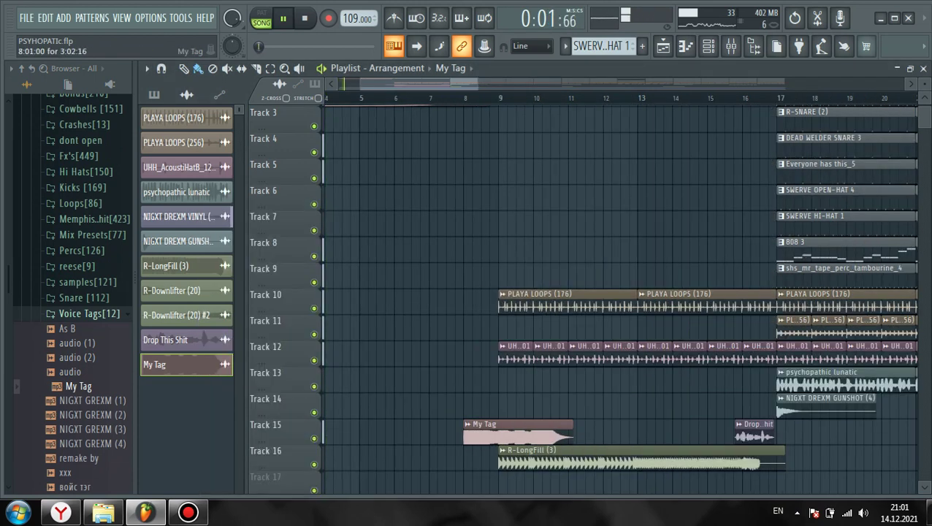
scroll(621, 292, up, 2)
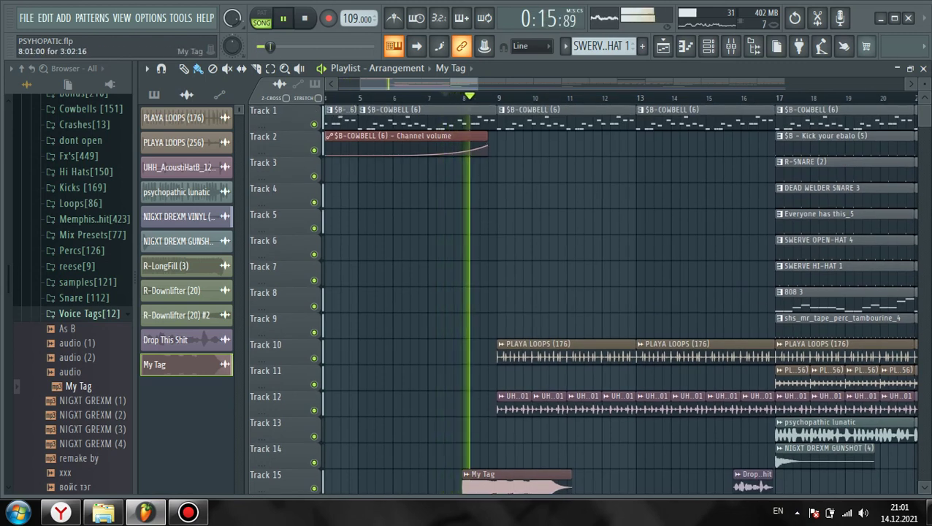
Listen to the build-up from bar 8 to check how the My Tag clip sits with the riser on Track 16
double_click(504, 479)
key(Escape)
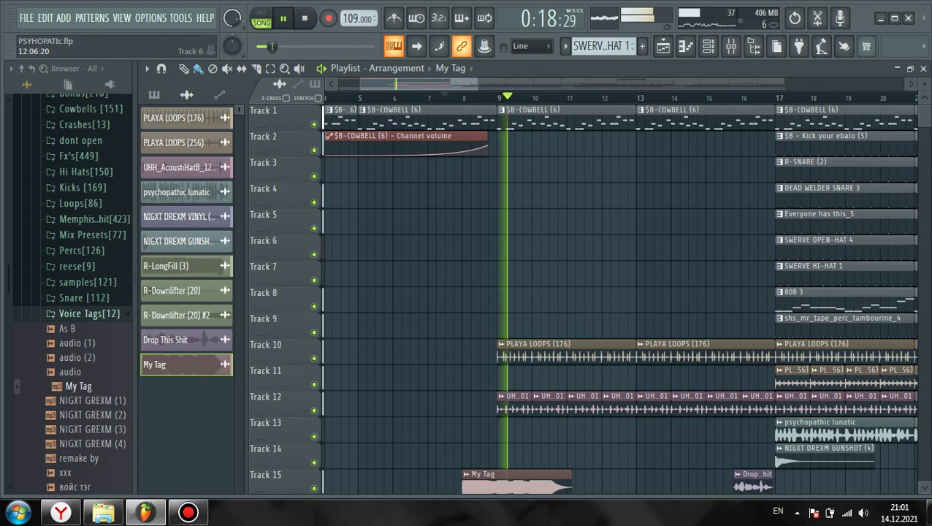
scroll(618, 238, down, 9)
scroll(713, 232, up, 3)
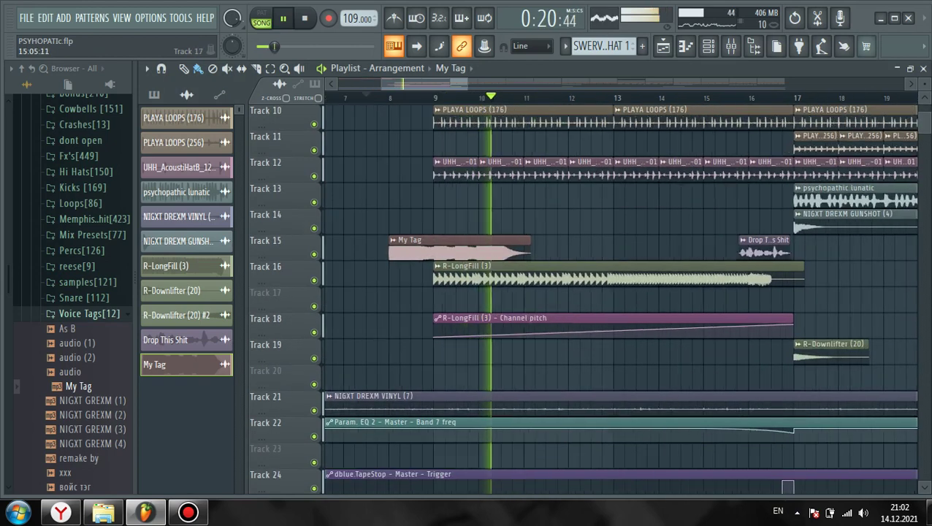
scroll(371, 241, up, 2)
scroll(371, 241, down, 3)
scroll(601, 329, up, 1)
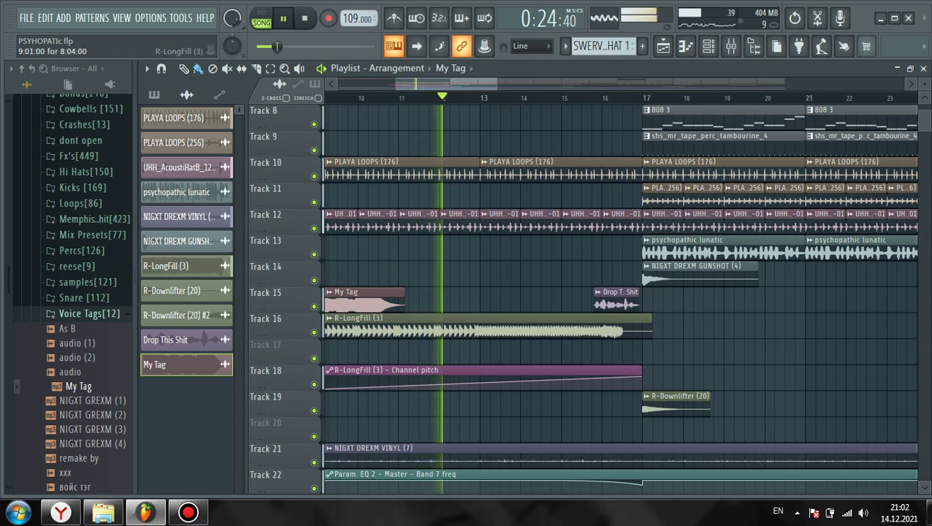
Slice the R-LongFill (3) clip on Track 16 and delete the part from just past mid-bar 12 up to bar 13
key(space)
scroll(468, 351, up, 1)
scroll(475, 350, up, 3)
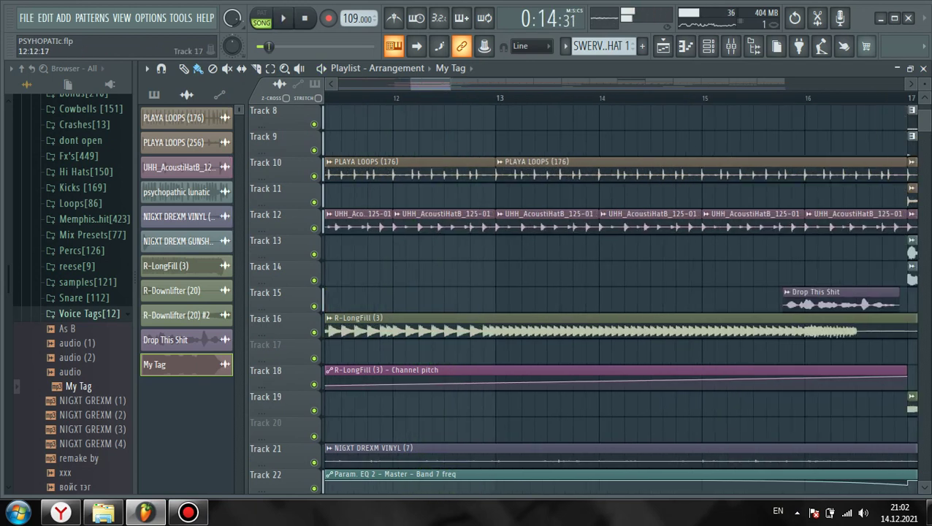
scroll(477, 171, up, 2)
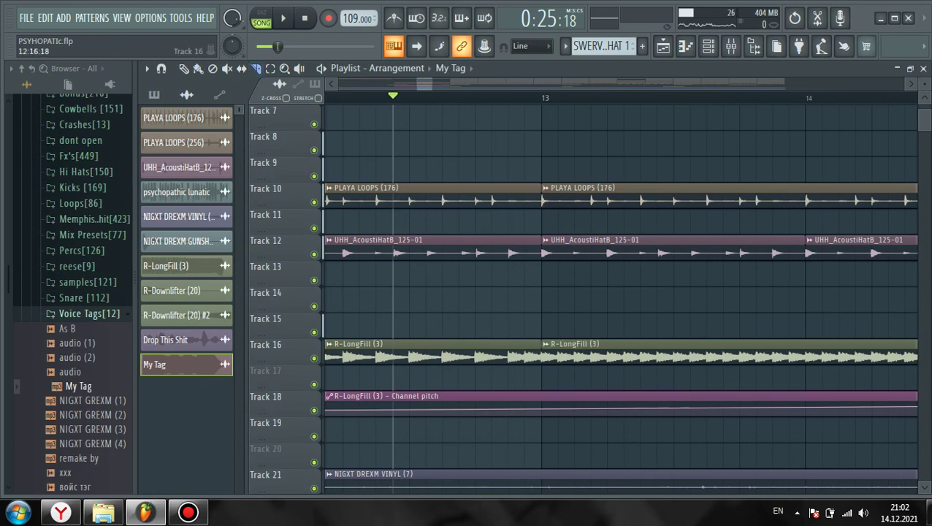
key(space)
key(space)
click(198, 69)
right_click(502, 353)
key(space)
Play the build-up from the gap in the Track 16 riser through the drop at bar 17
scroll(474, 325, down, 6)
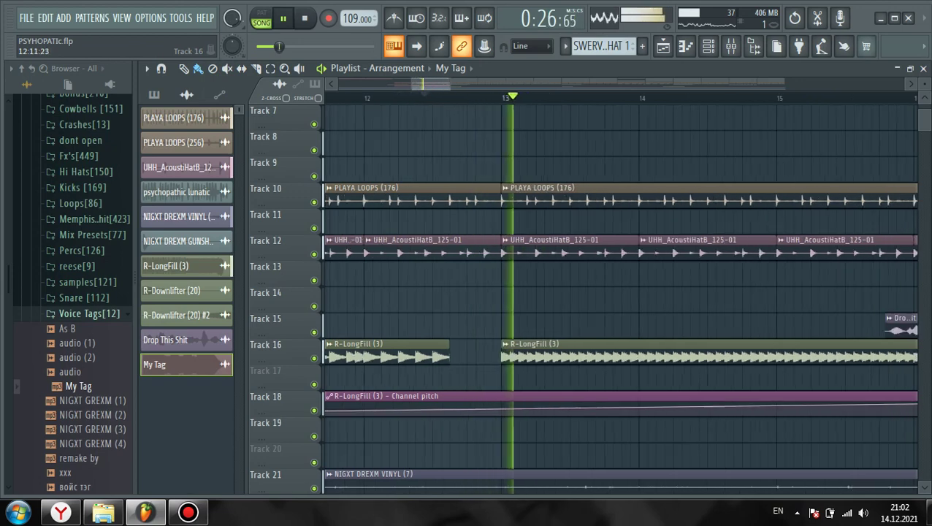
scroll(474, 325, down, 4)
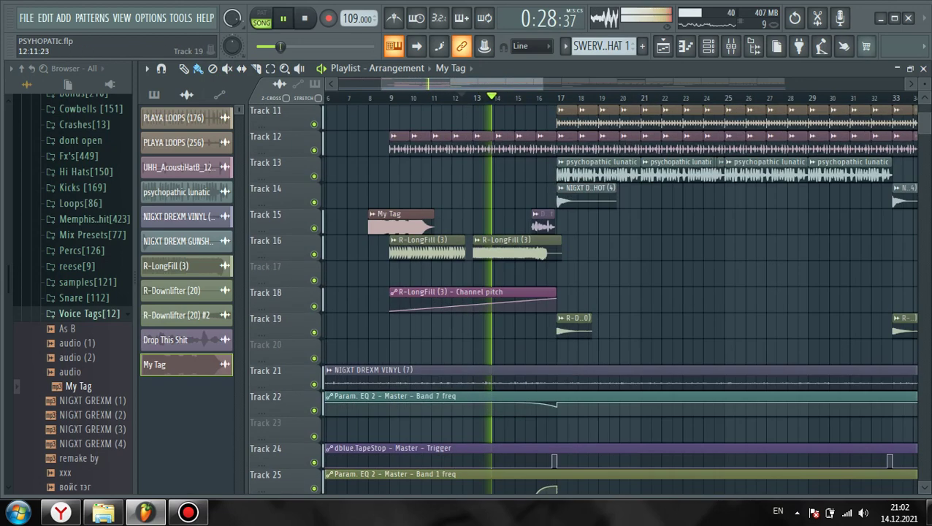
scroll(545, 310, up, 4)
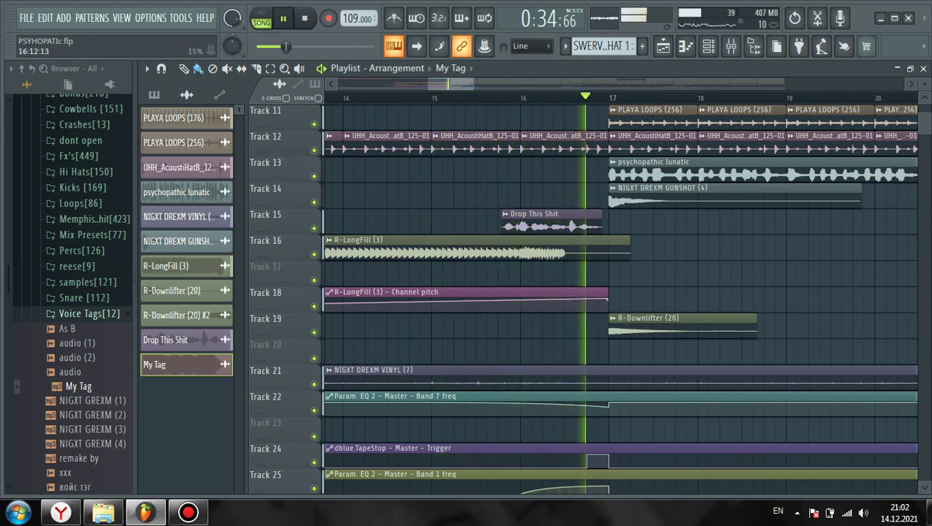
scroll(277, 294, down, 3)
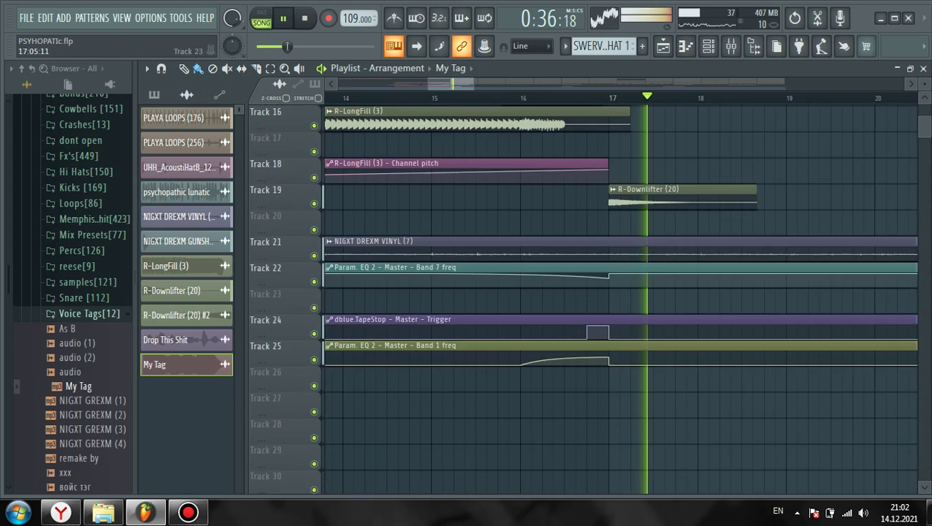
Play on past the drop at bar 17 and save the project
scroll(559, 322, down, 5)
scroll(559, 344, up, 1)
scroll(559, 300, up, 6)
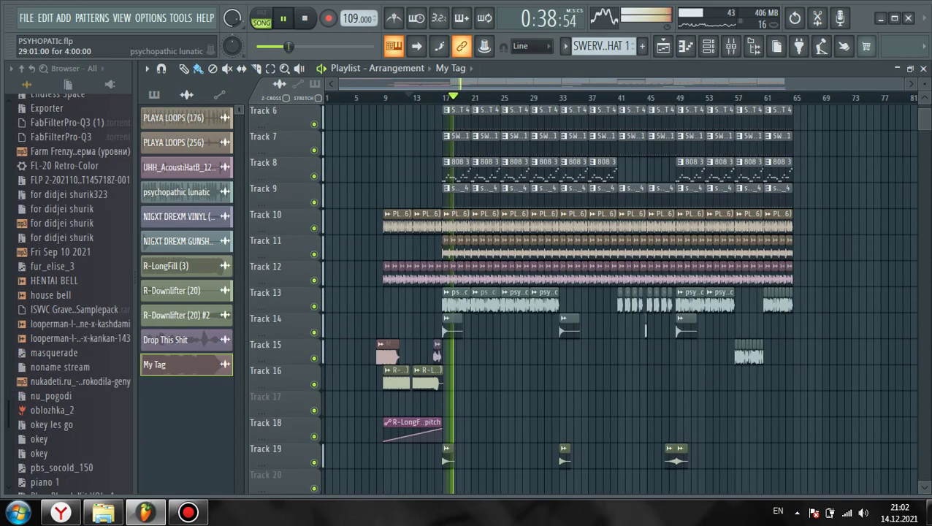
scroll(381, 441, up, 2)
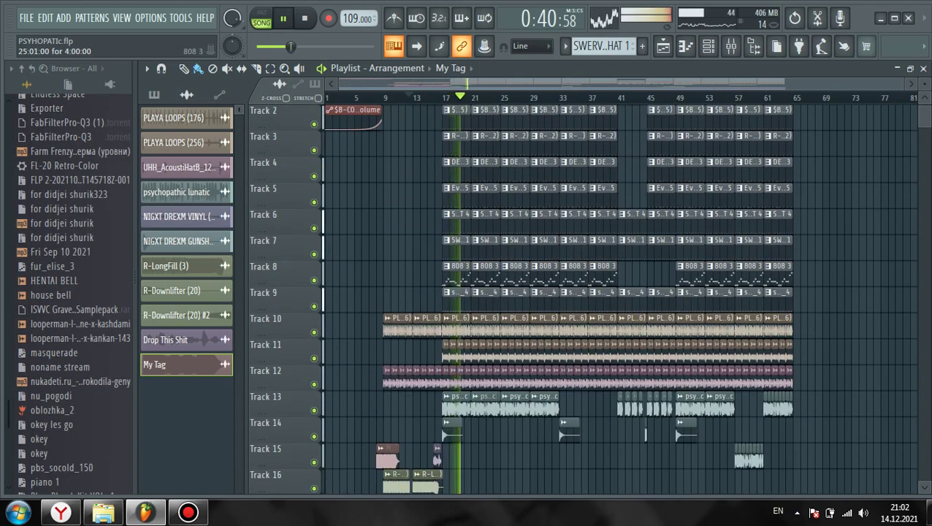
key(ctrl+s)
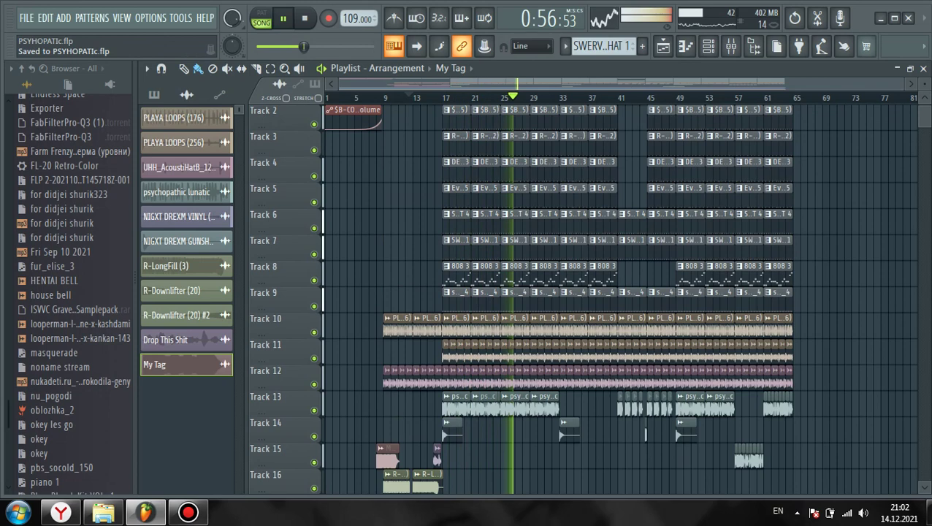
Place copies of the R-Downlifter (20) clip on Track 19 at bars 25 and 41
scroll(548, 430, down, 5)
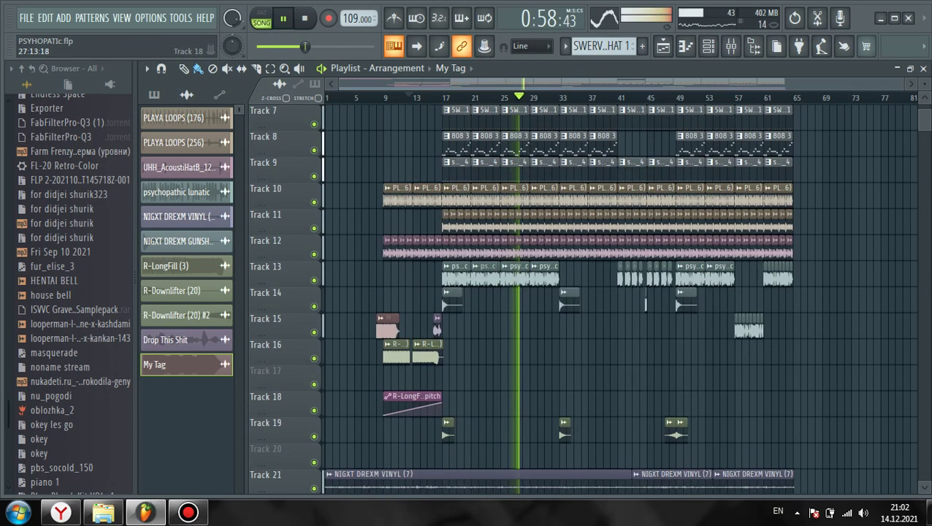
scroll(521, 429, up, 3)
drag(624, 429, 505, 429)
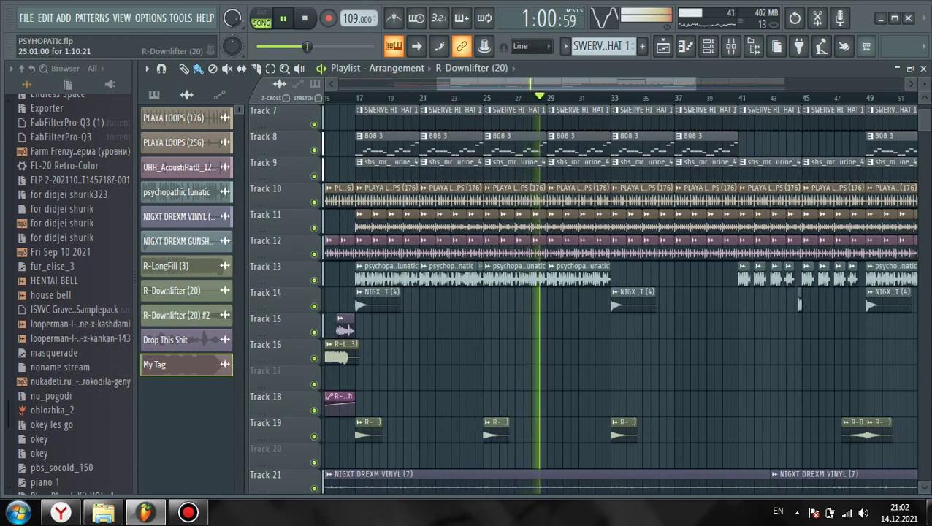
scroll(488, 429, down, 3)
scroll(643, 431, up, 2)
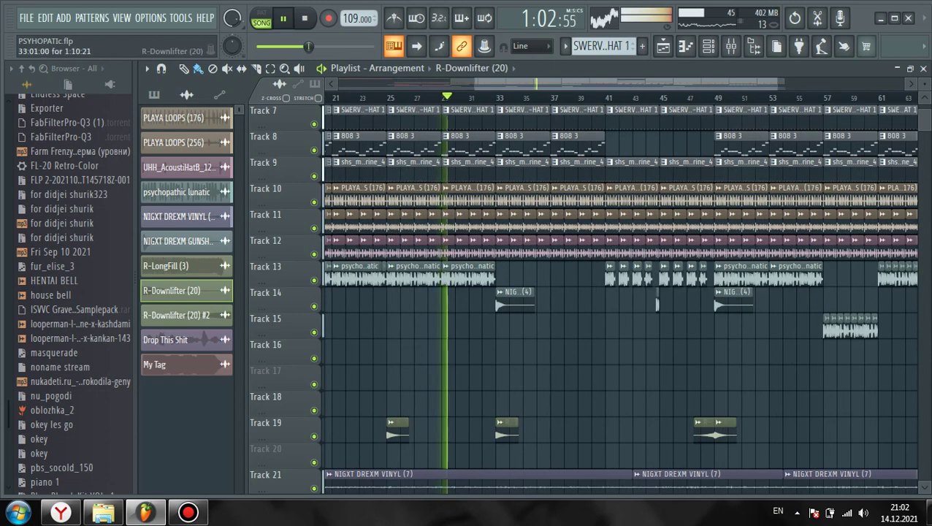
click(614, 430)
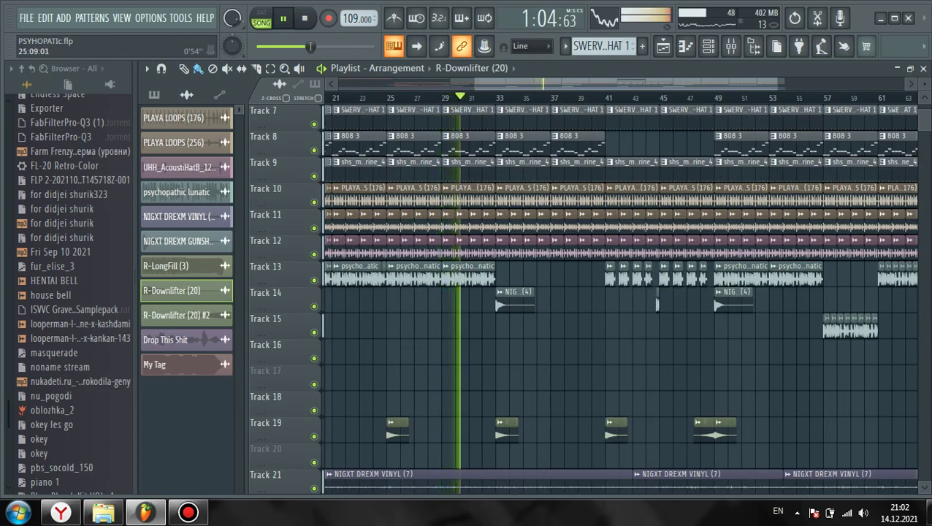
Place another R-Downlifter (20) clip on Track 19 at bar 57
scroll(693, 222, down, 5)
scroll(693, 292, down, 1)
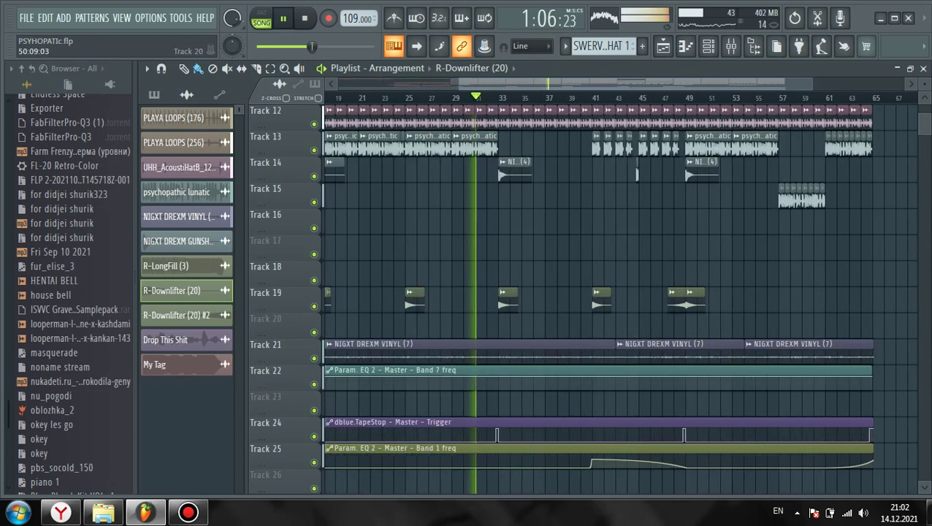
scroll(760, 299, up, 2)
click(798, 300)
drag(798, 299, 814, 299)
scroll(797, 299, down, 3)
scroll(796, 299, up, 1)
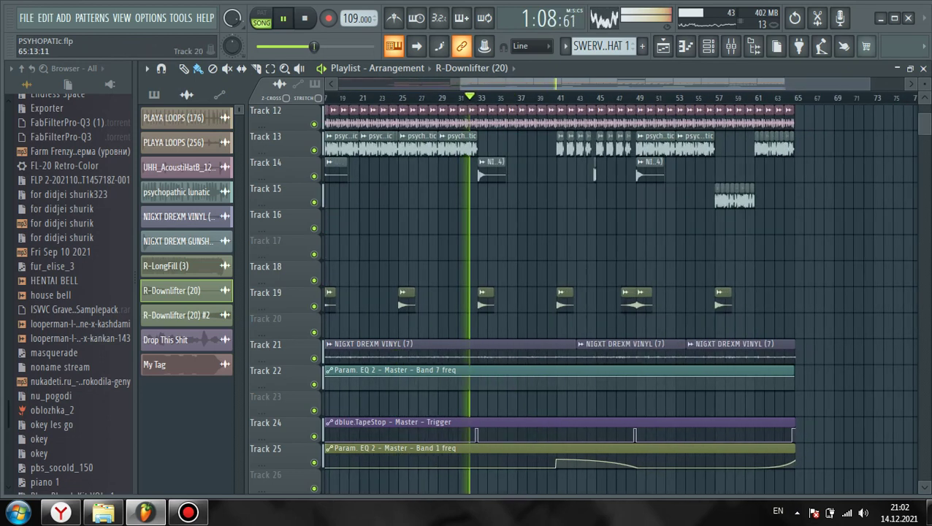
Place R-Downlifter (20) #2 clips on Track 19 so that one ends at bar 65 and another leads into bar 17
click(626, 300)
click(775, 299)
drag(774, 299, 727, 301)
scroll(788, 302, down, 2)
drag(428, 324, 435, 299)
scroll(585, 293, up, 6)
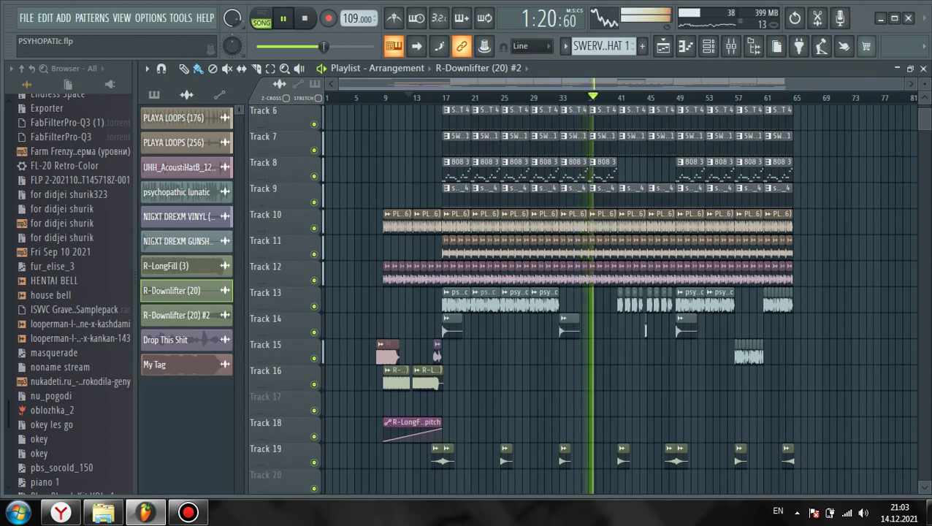
Add and adjust control points on Track 25's Band 1 freq automation for a more gradual rise through bar 40, and replay the transition
scroll(584, 299, up, 2)
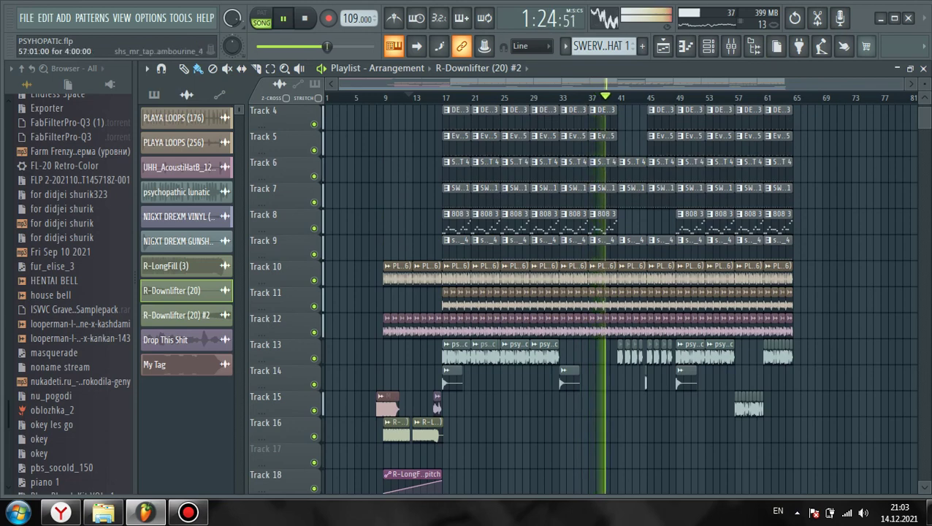
scroll(701, 256, up, 3)
scroll(647, 285, up, 6)
scroll(599, 289, down, 8)
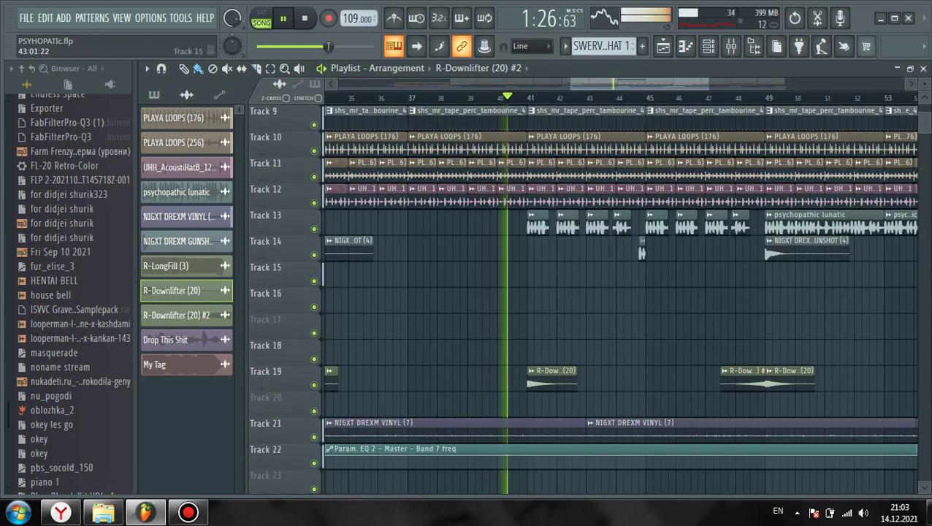
scroll(584, 299, down, 5)
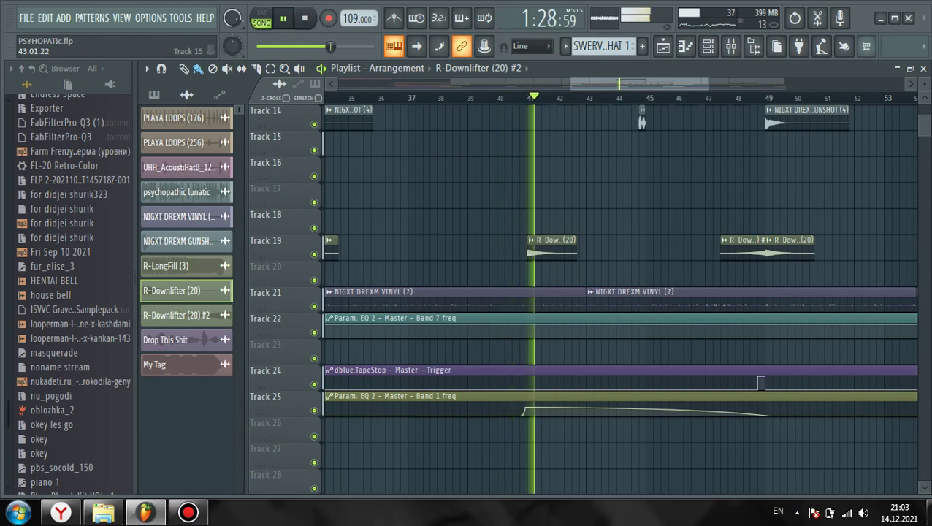
scroll(519, 293, up, 4)
right_click(518, 414)
drag(518, 414, 514, 410)
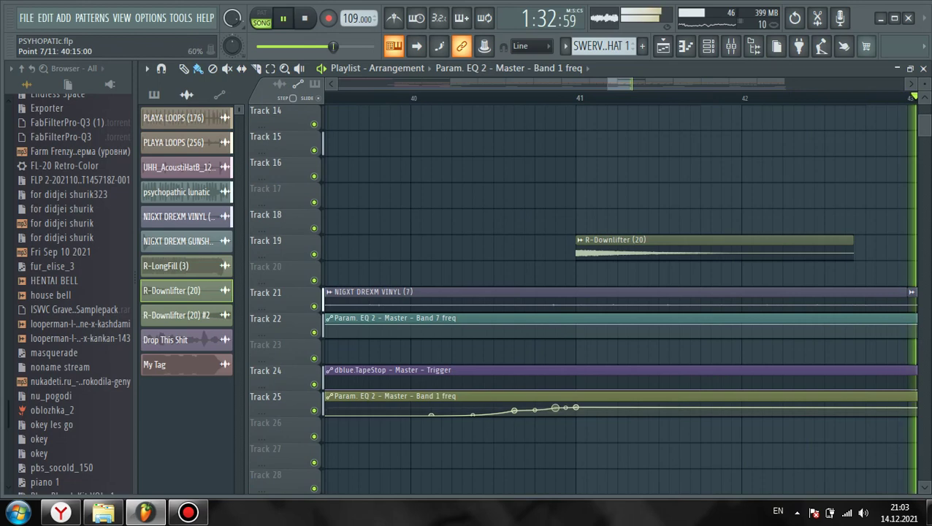
click(467, 96)
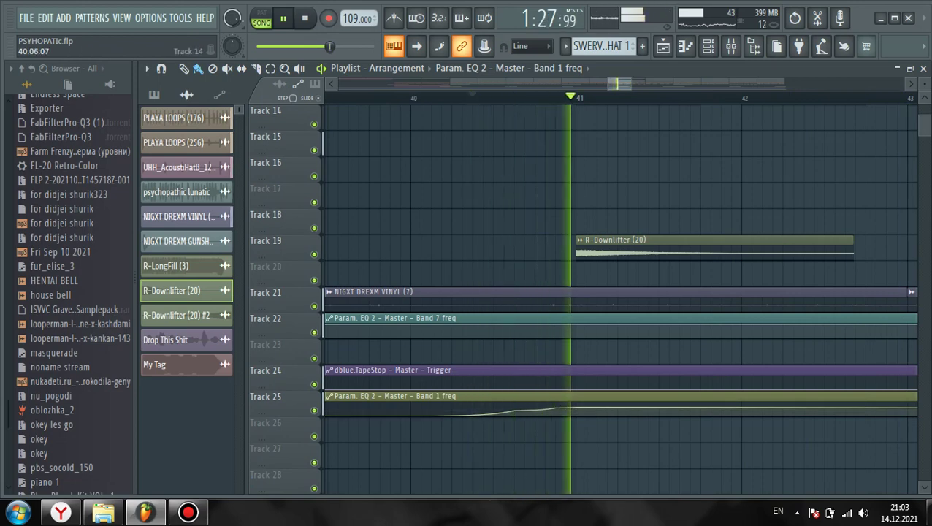
Add an R-Downlifter (20) #2 clip on Track 19 leading into bar 41
scroll(556, 293, down, 6)
scroll(555, 292, up, 5)
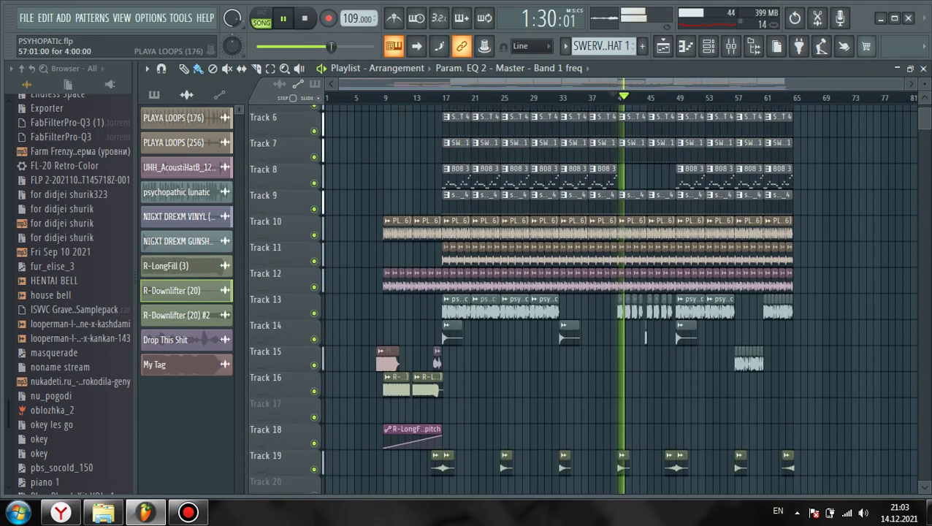
scroll(556, 293, down, 3)
scroll(555, 292, down, 1)
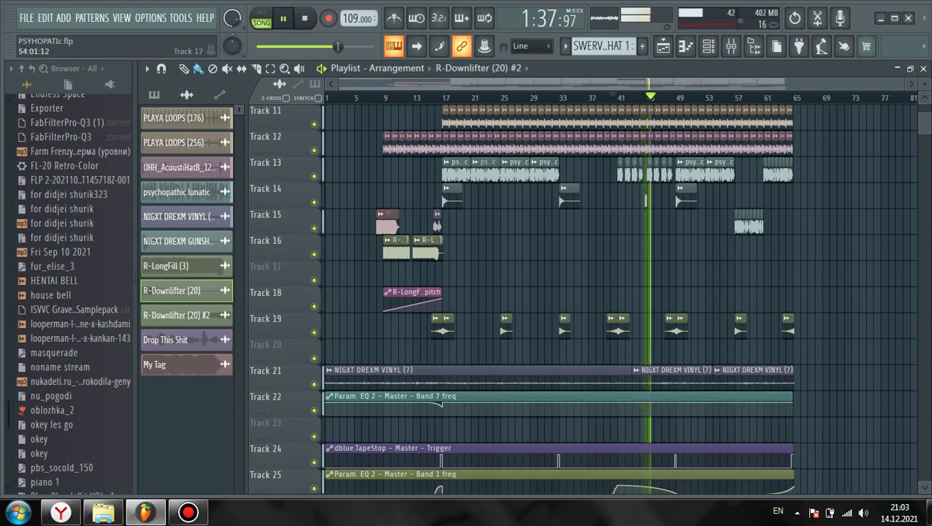
Play the arrangement from about bar 45 to bar 54 and review the clips on all tracks
scroll(719, 275, up, 12)
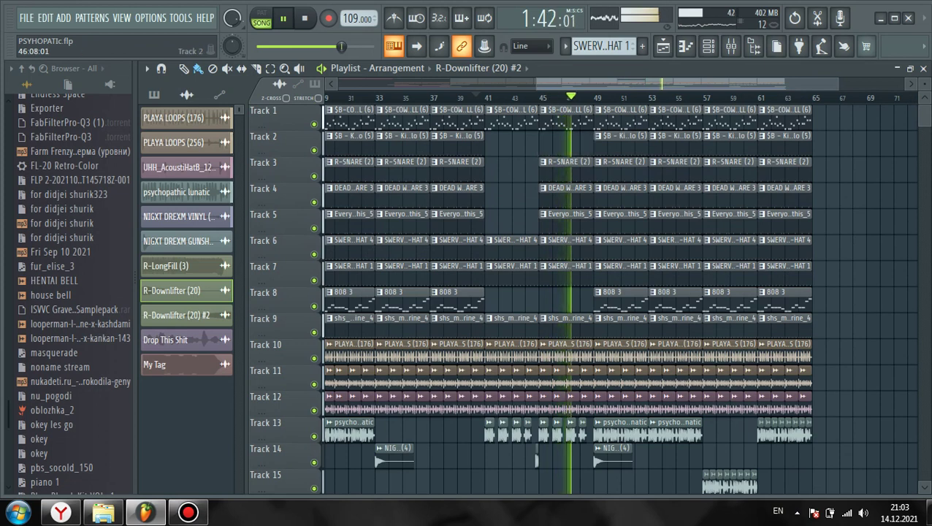
scroll(620, 299, down, 5)
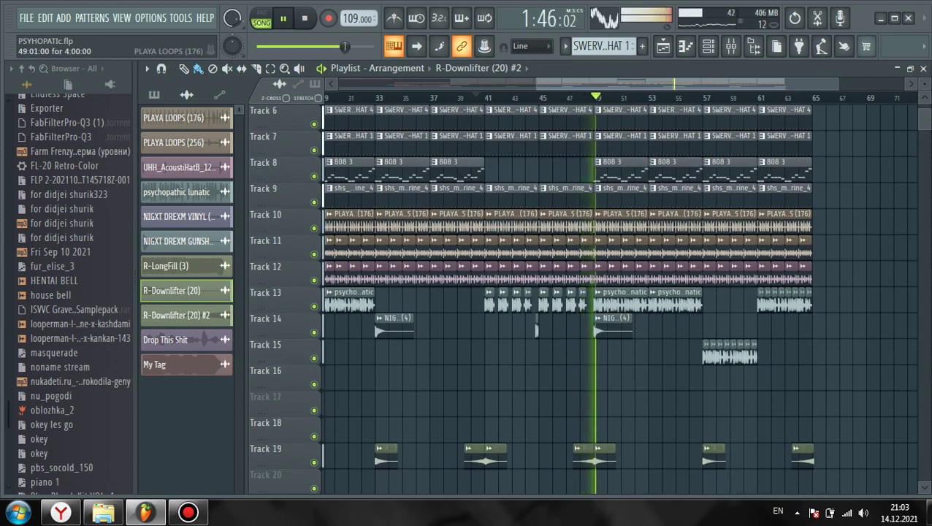
scroll(568, 299, down, 5)
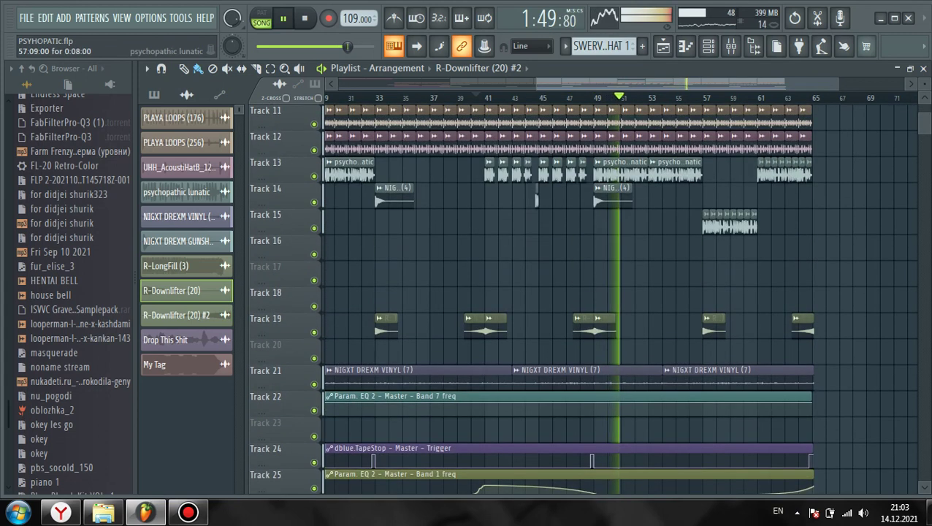
scroll(685, 198, down, 2)
scroll(658, 281, up, 5)
scroll(585, 292, up, 5)
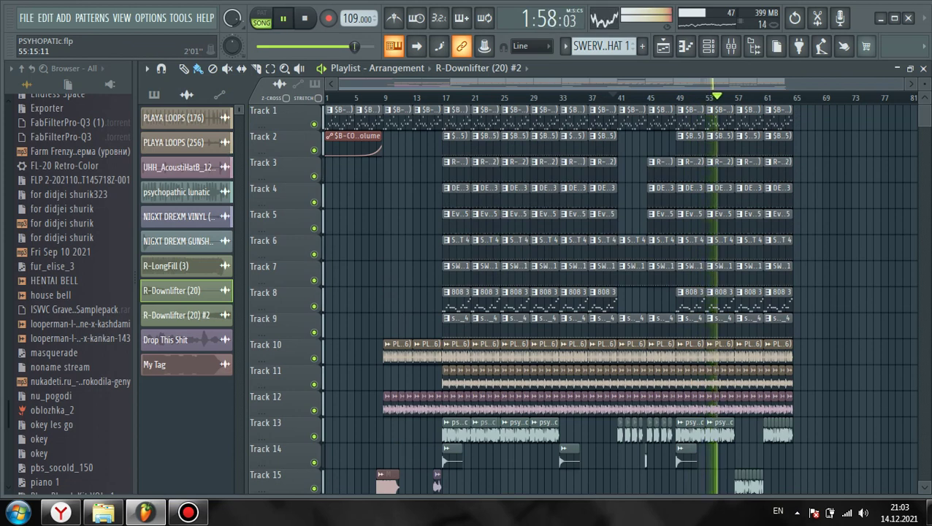
Restart playback from the beginning of the song and review the intro's clip layout
click(597, 97)
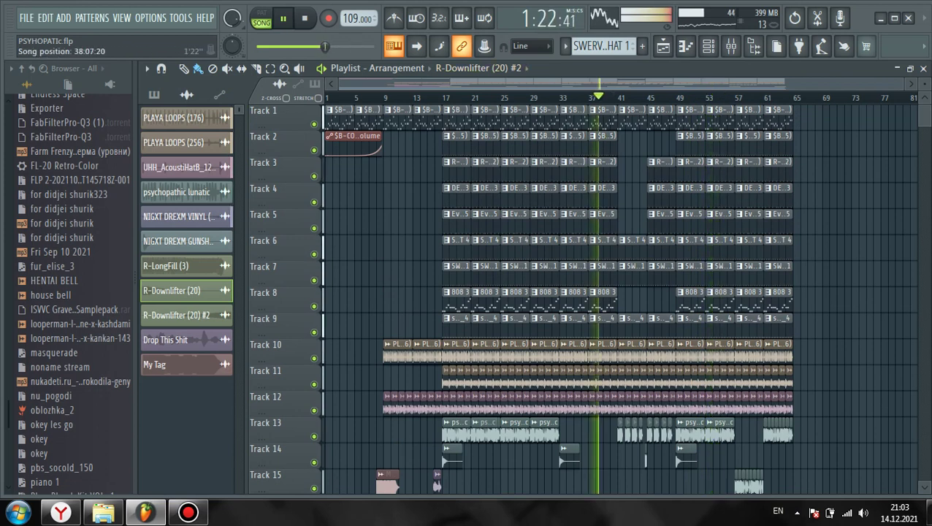
key(space)
key(space)
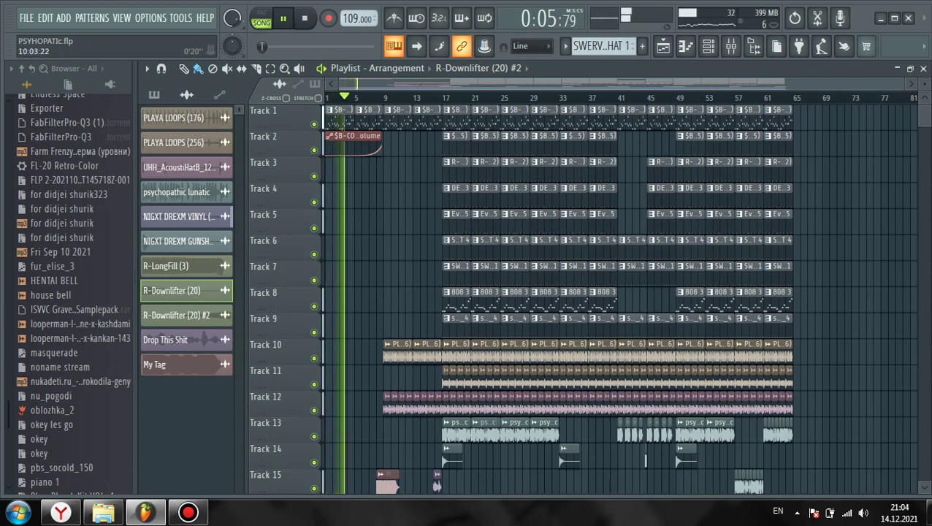
scroll(555, 293, down, 6)
scroll(556, 292, up, 2)
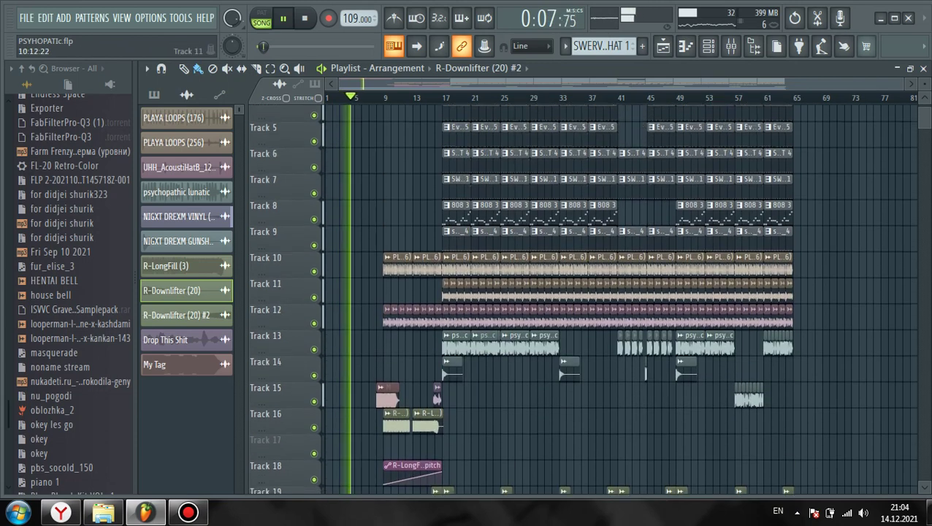
scroll(555, 292, up, 4)
scroll(73, 292, down, 5)
Look through the browser's drum kit folders while the intro plays
scroll(73, 293, up, 20)
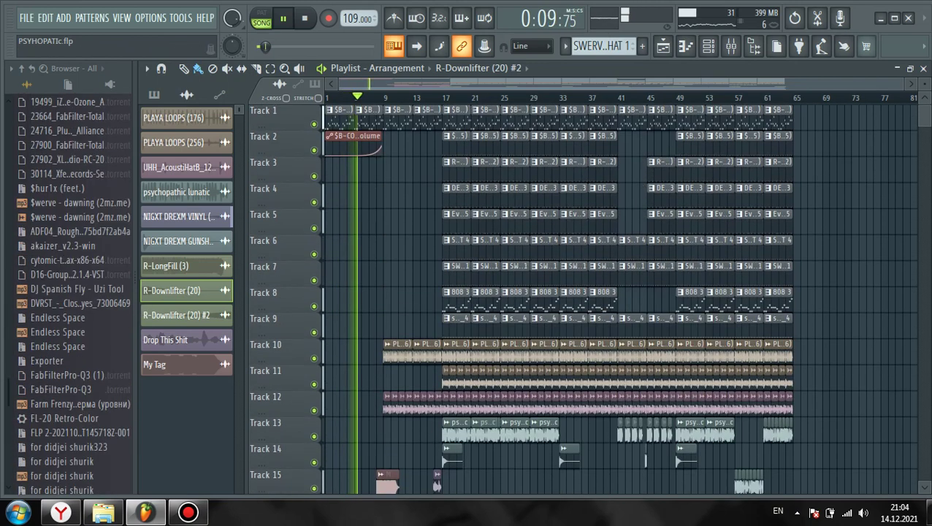
scroll(73, 293, up, 12)
scroll(73, 292, down, 2)
scroll(73, 292, up, 2)
scroll(73, 293, up, 3)
scroll(74, 292, down, 3)
scroll(73, 222, up, 20)
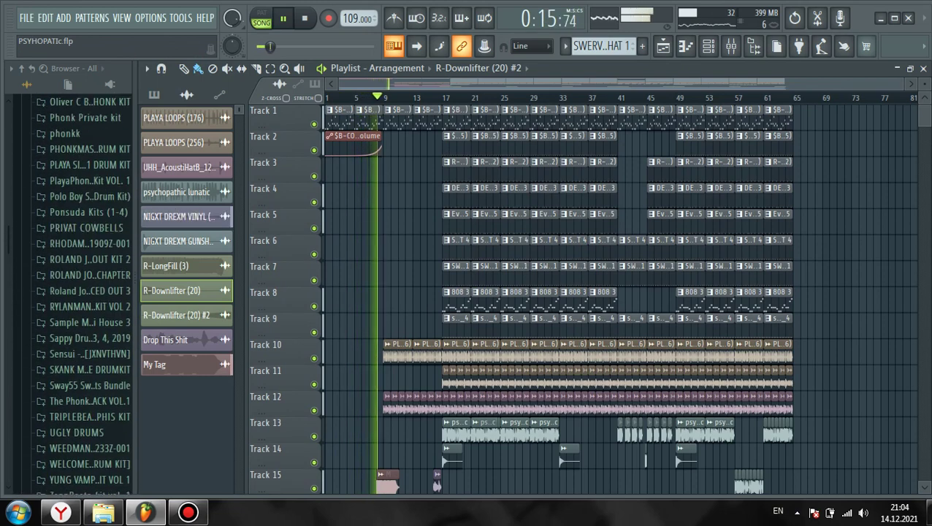
scroll(73, 221, up, 8)
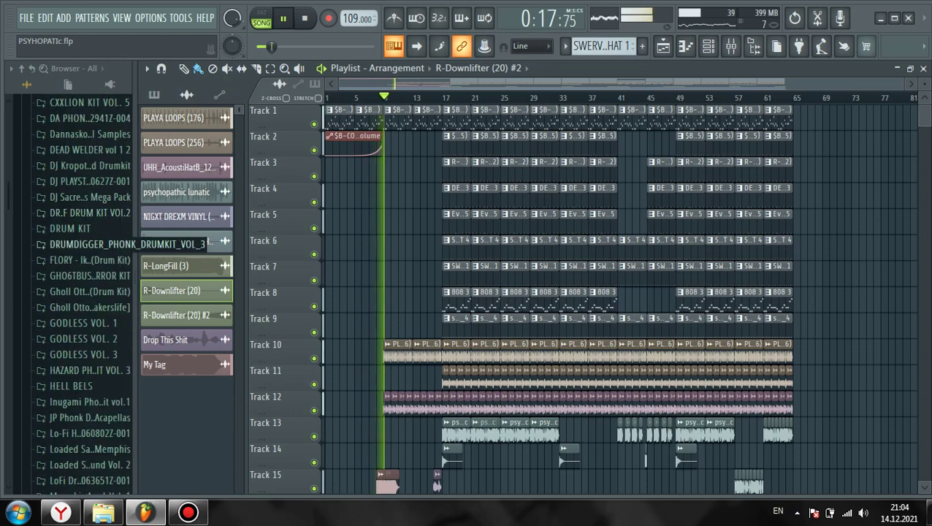
scroll(73, 252, up, 3)
Play the build-up from bar 9 and examine how the two R-LongFill (3) clips on Track 16 sit with the other tracks
scroll(395, 292, up, 3)
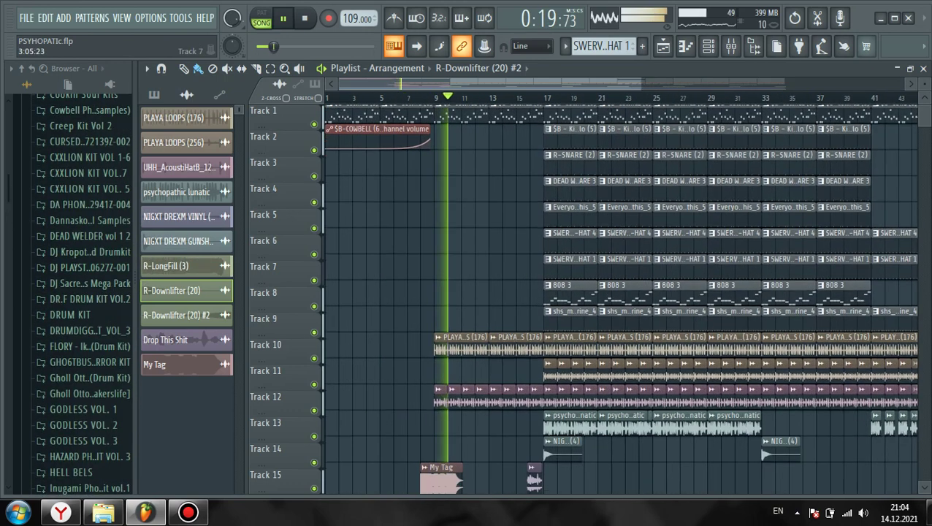
scroll(410, 351, down, 5)
scroll(447, 378, up, 5)
scroll(604, 383, down, 3)
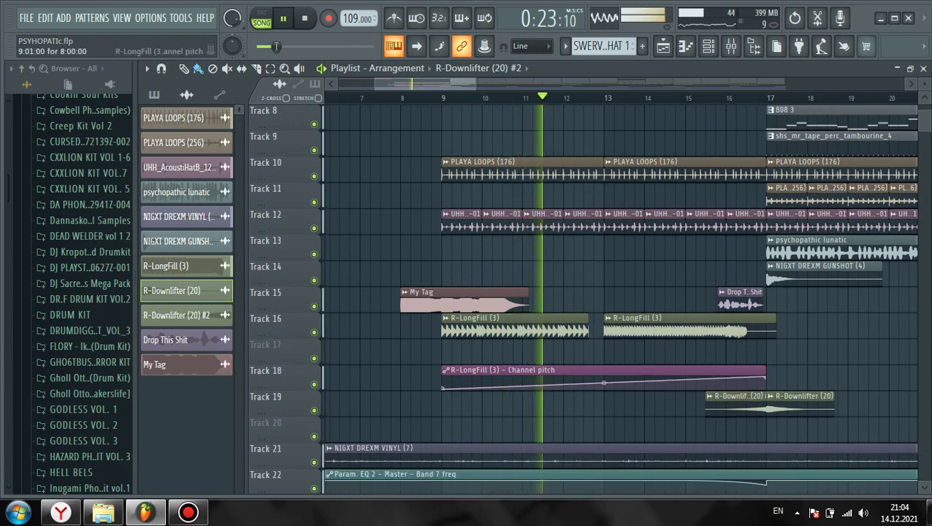
scroll(592, 382, down, 3)
scroll(599, 383, up, 3)
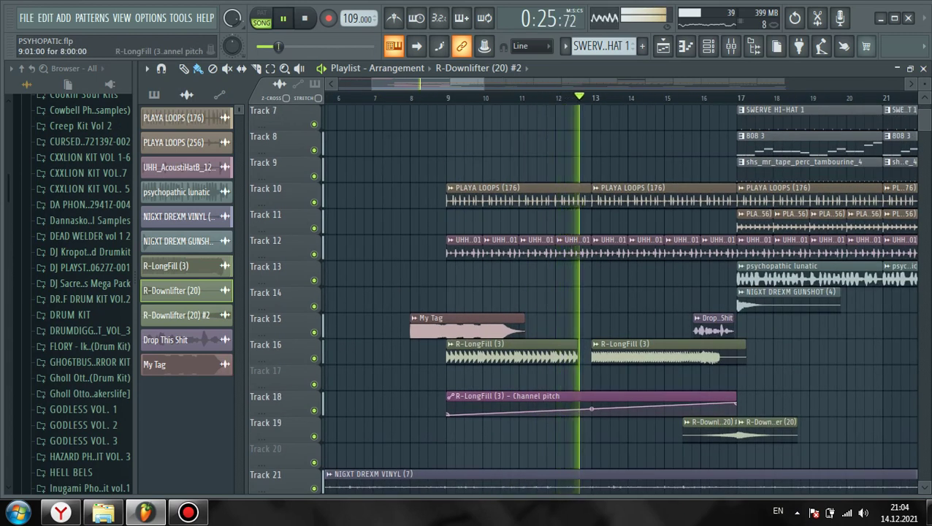
scroll(620, 299, up, 3)
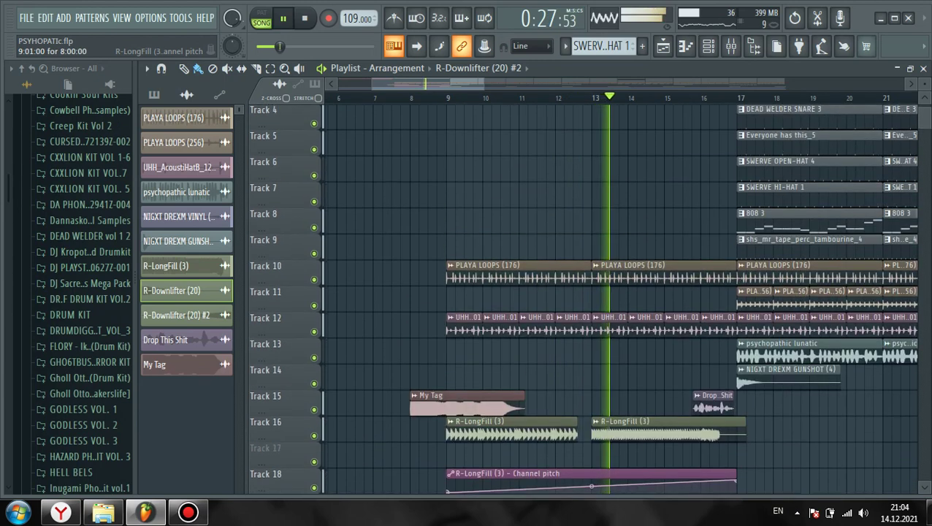
scroll(536, 351, down, 10)
scroll(536, 292, up, 2)
scroll(388, 242, up, 2)
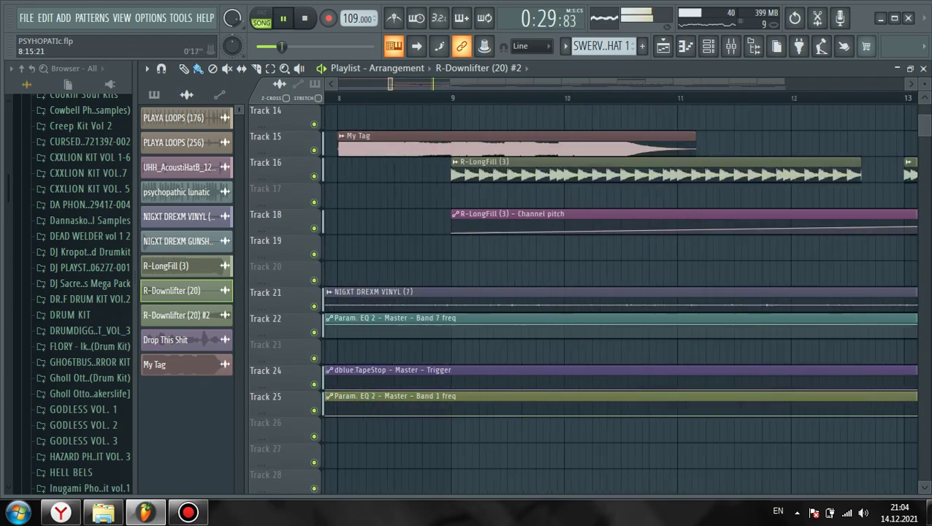
scroll(621, 299, down, 3)
scroll(621, 299, up, 6)
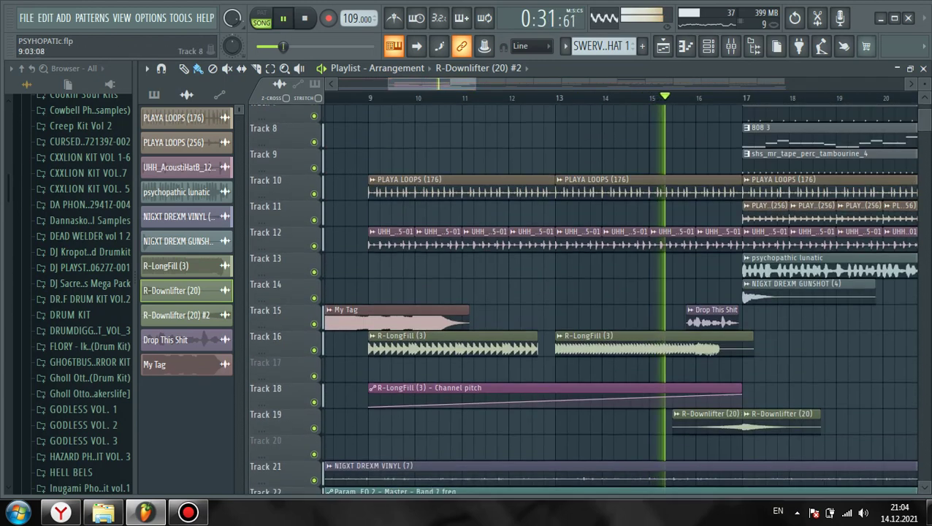
Select bar 9 to about mid-bar 14 on the timeline and create an automation clip for the R-LongFill (3) channel volume
drag(369, 98, 626, 98)
double_click(527, 349)
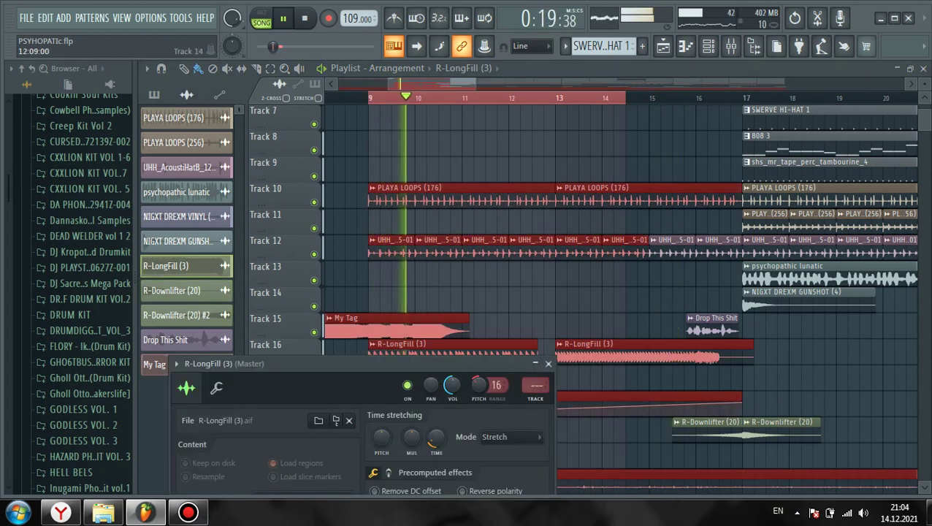
right_click(453, 385)
click(497, 377)
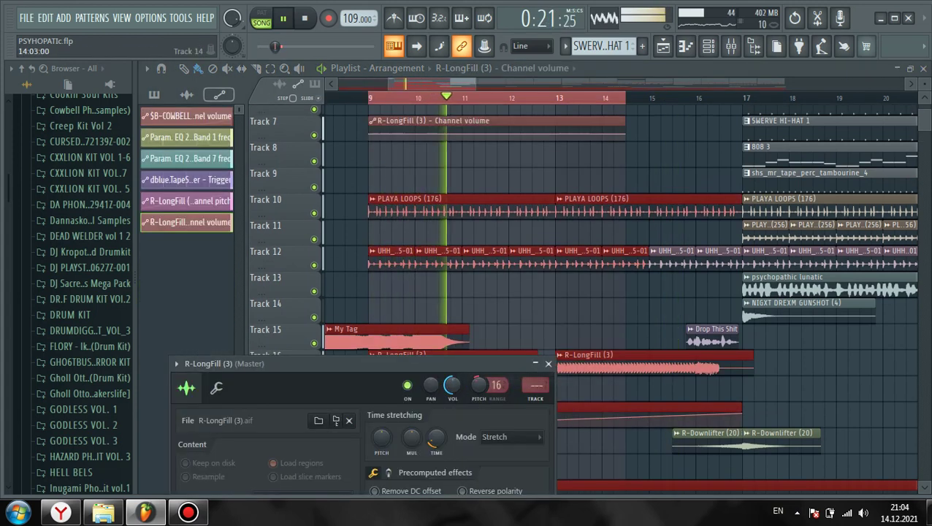
Set the first point of the R-LongFill (3) channel volume automation to 20%, clear the timeline selection and play from bar 9
key(space)
ctrl+click(409, 233)
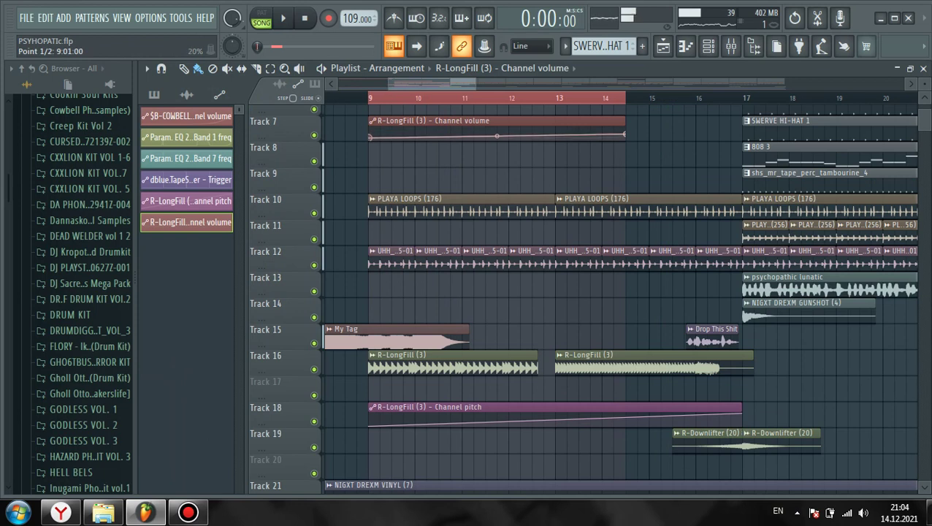
double_click(370, 98)
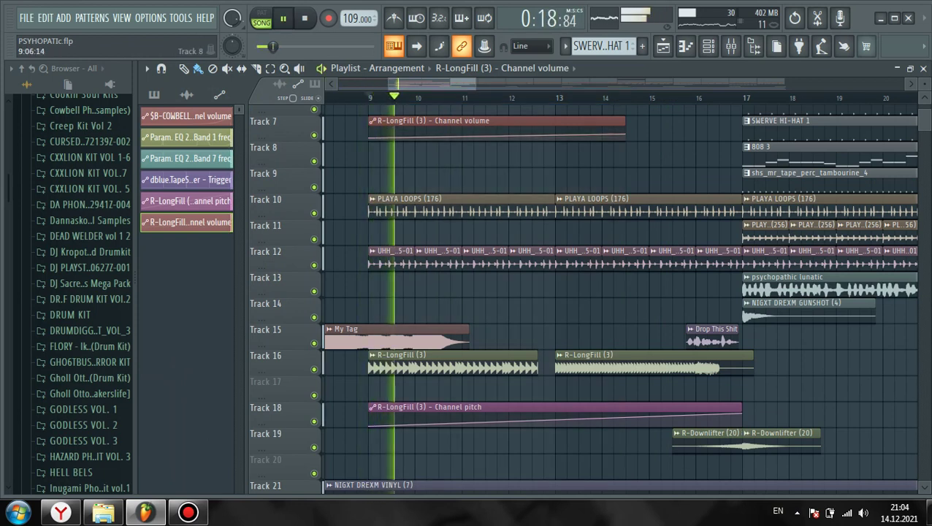
Look through the cowbell samples in the HELL BELS kit folder of the browser
scroll(81, 300, down, 4)
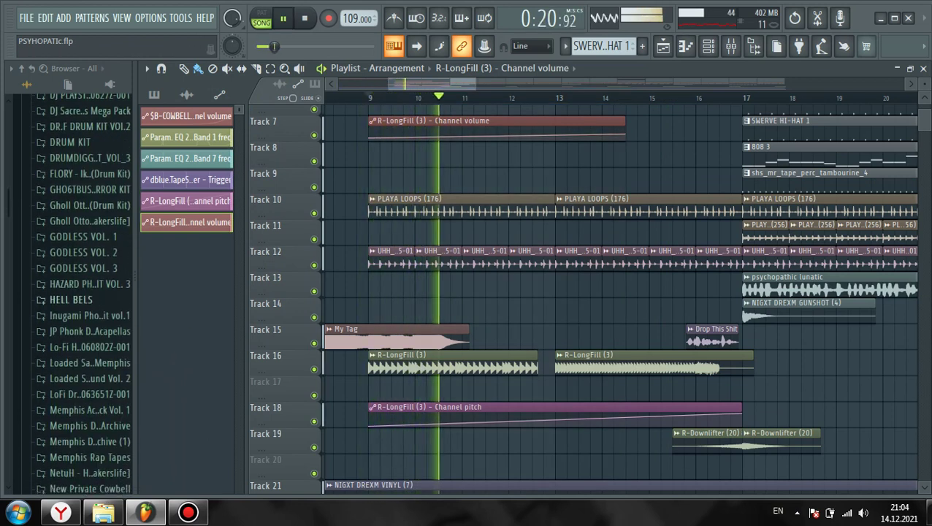
scroll(80, 300, up, 1)
key(space)
click(89, 331)
click(81, 316)
click(90, 331)
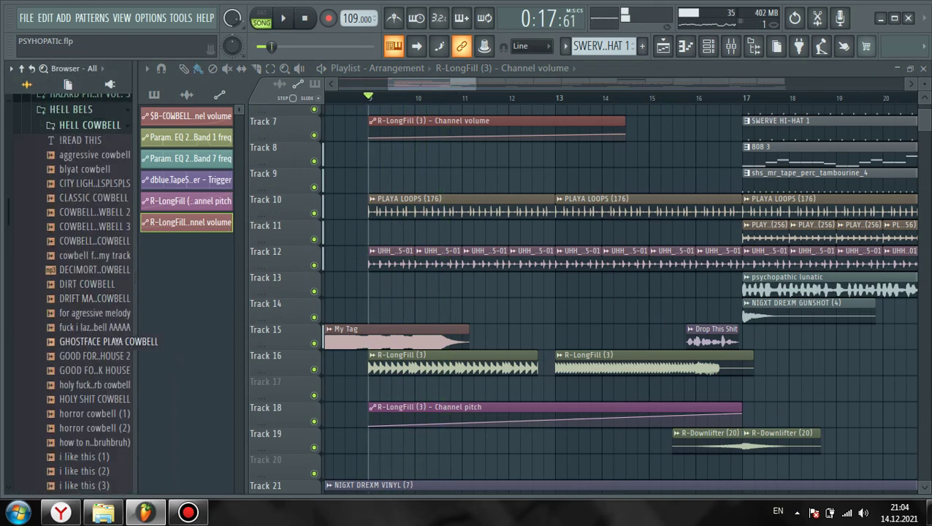
scroll(81, 146, up, 2)
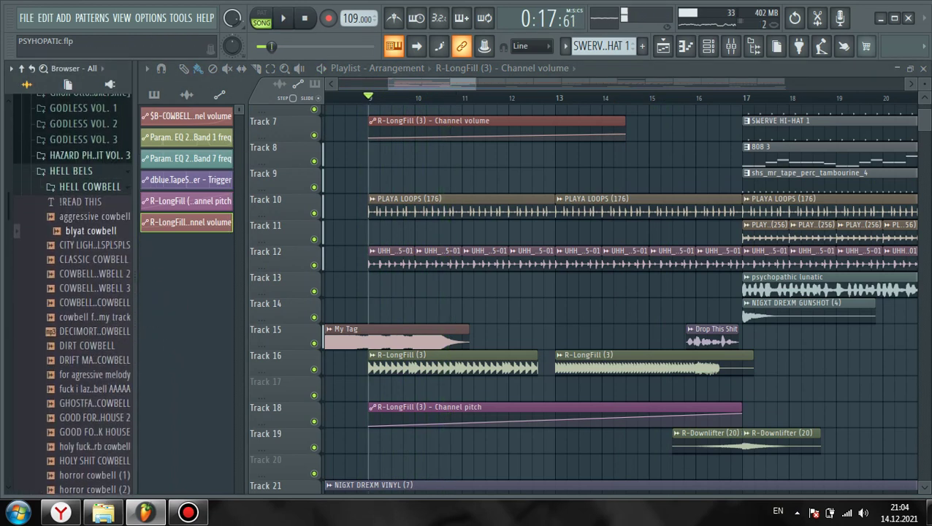
click(71, 171)
key(space)
scroll(467, 292, down, 5)
key(space)
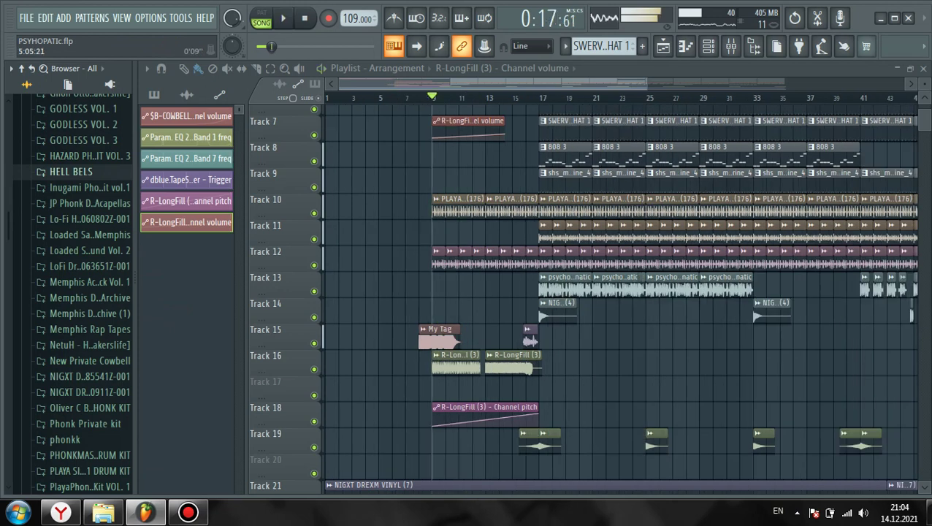
Play the song from bar 1 and open the NIGXT DREXM DIALOGUE folder inside NIGXT DREXM DRUMKIT VOL.1
click(328, 97)
key(space)
scroll(88, 292, down, 4)
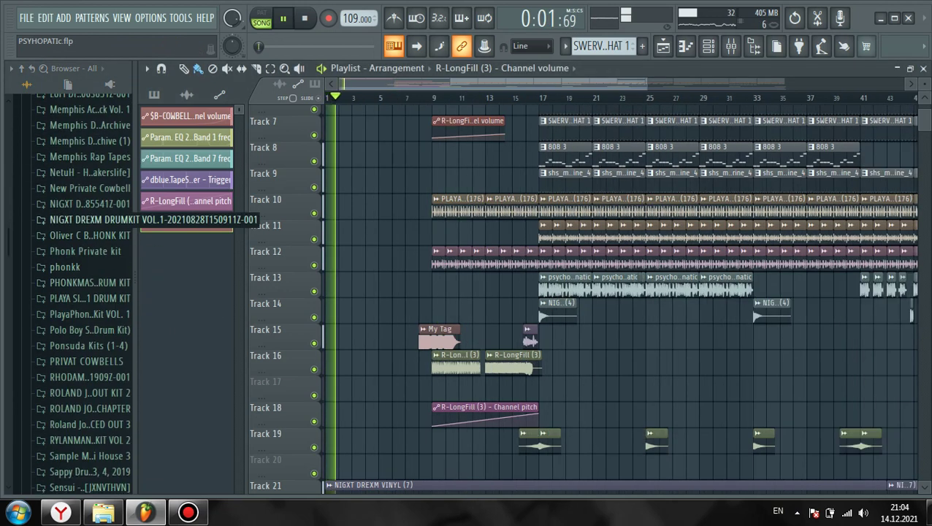
click(87, 219)
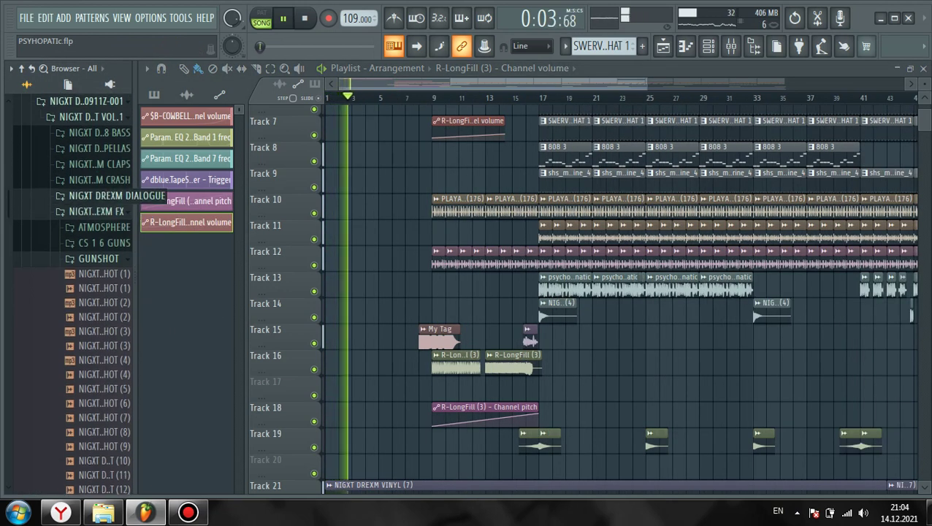
click(87, 195)
Try the 6 or 5 dialogue sample at bar 1 on Track 14 and play it with the intro
key(space)
click(86, 242)
drag(86, 241, 327, 311)
scroll(341, 311, up, 3)
key(space)
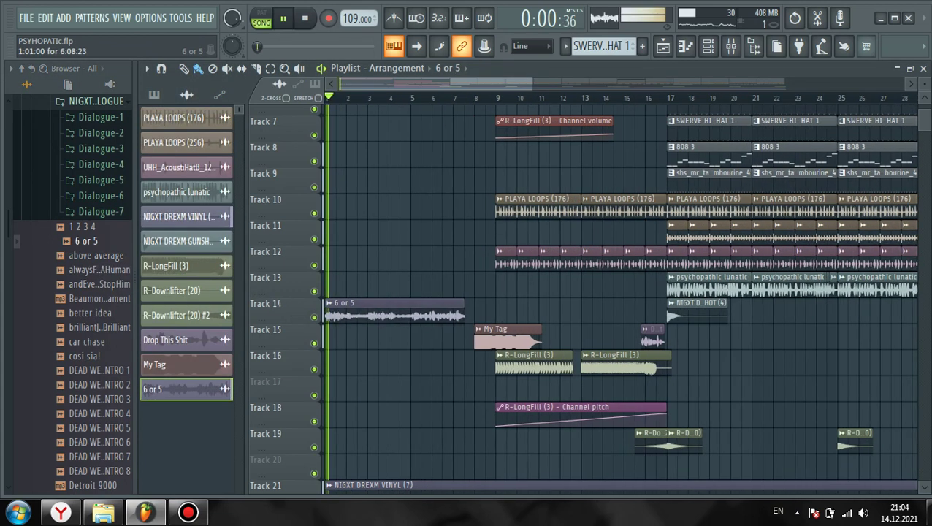
Lower the 6 or 5 sample's channel volume to about 19%, listen to it and delete its clip from Track 14
double_click(358, 312)
key(space)
key(space)
drag(516, 243, 517, 263)
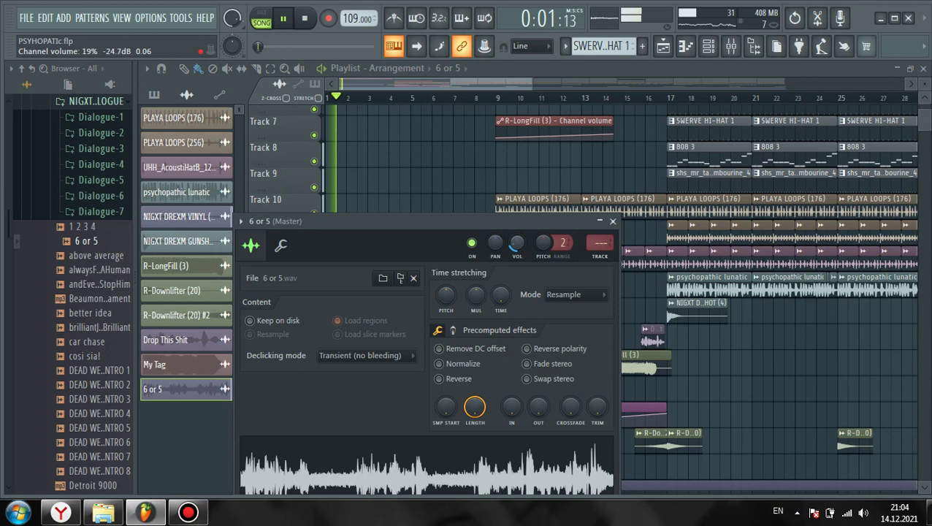
click(613, 221)
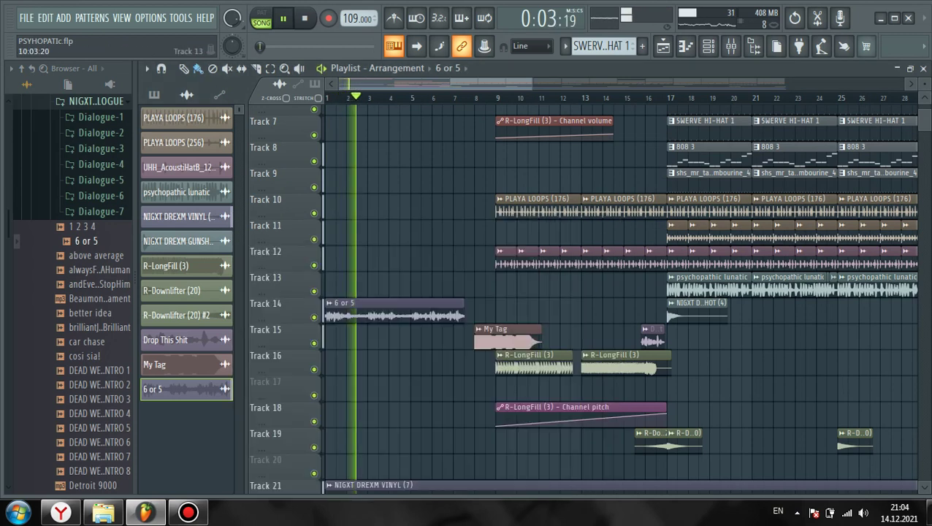
right_click(409, 311)
key(space)
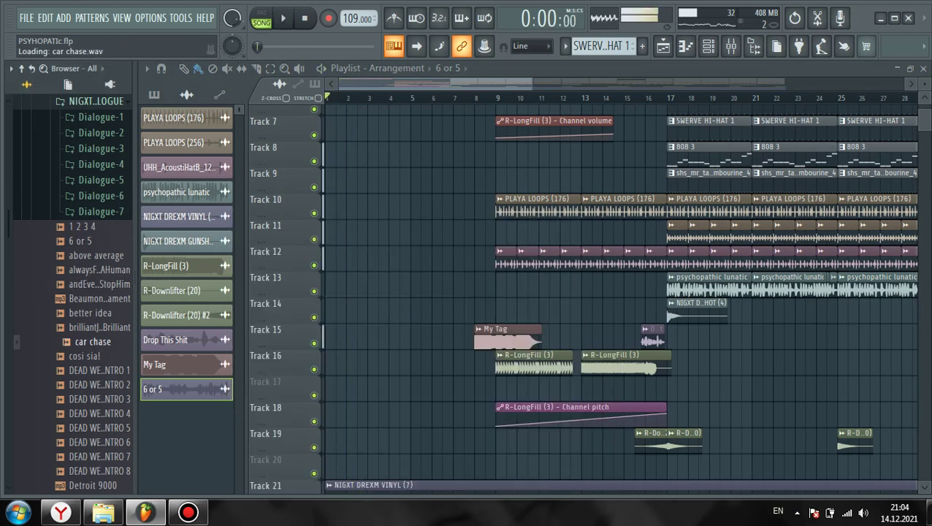
Look for another dialogue sample in the folder and place devil tricks at the start of Track 15
scroll(95, 341, down, 2)
scroll(340, 363, up, 2)
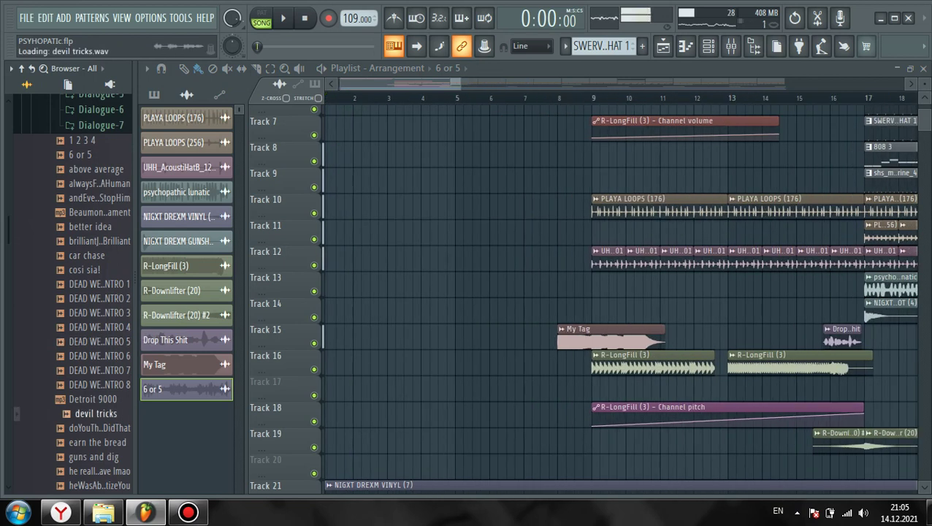
drag(303, 380, 335, 337)
key(space)
Set the devil tricks channel volume to about 52% and move its clip to bar 2
double_click(369, 338)
key(space)
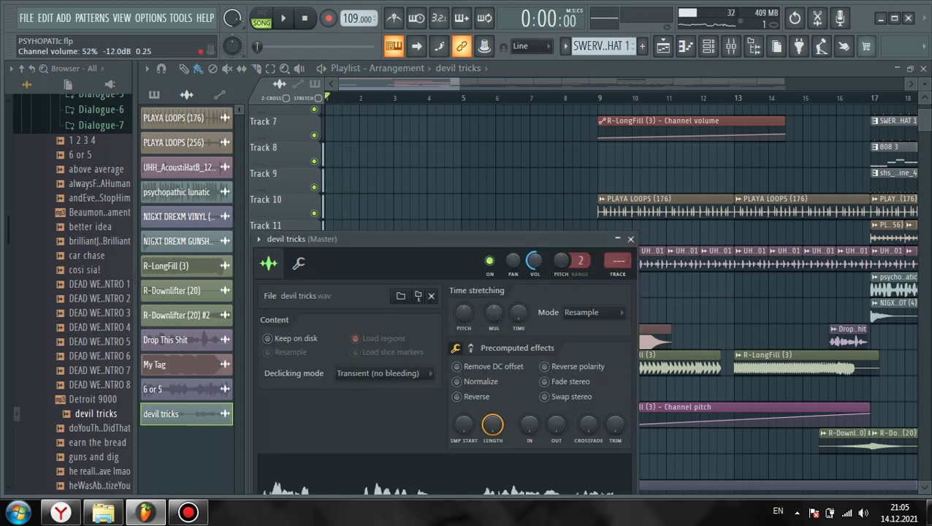
click(631, 239)
drag(371, 338, 406, 337)
key(space)
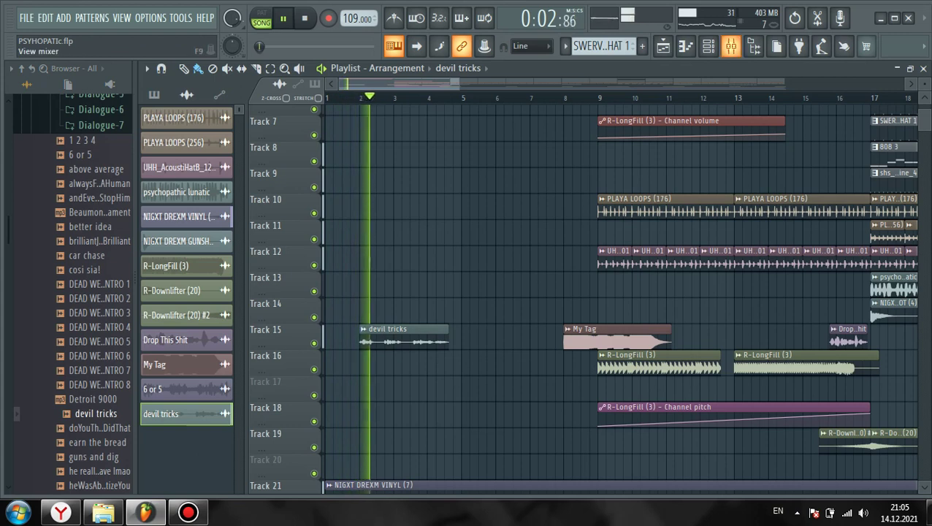
Route the devil tricks channel to mixer insert 18 and load Fruity Reeverb 2 in its first effect slot
key(F9)
key(ctrl+l)
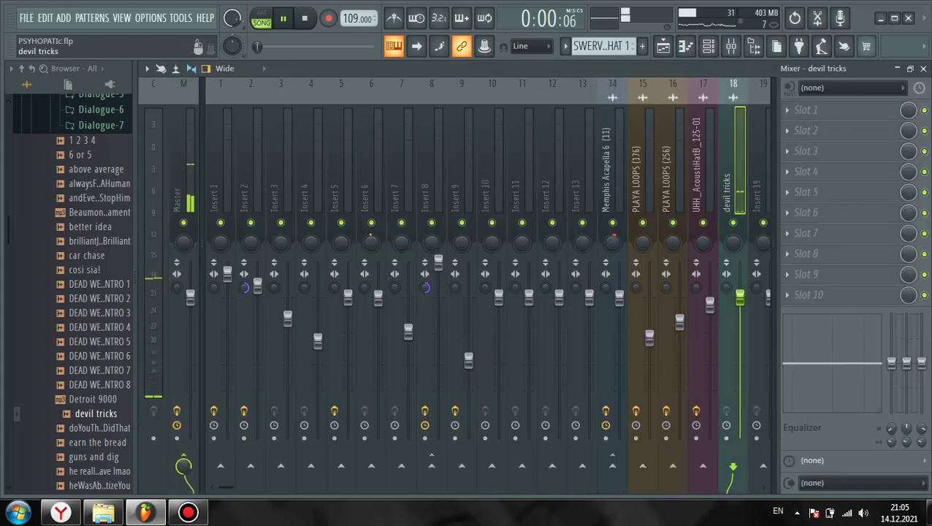
click(788, 110)
mouse_move(801, 129)
click(504, 186)
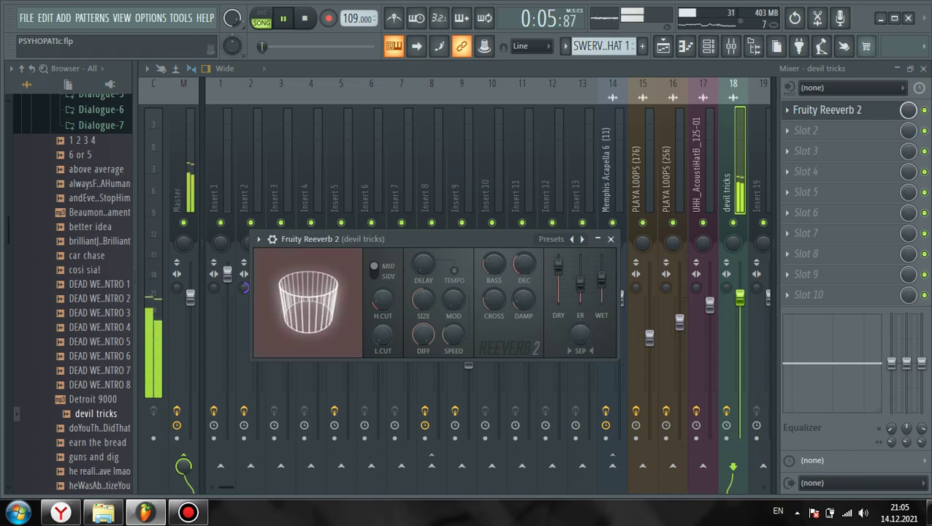
drag(497, 239, 501, 239)
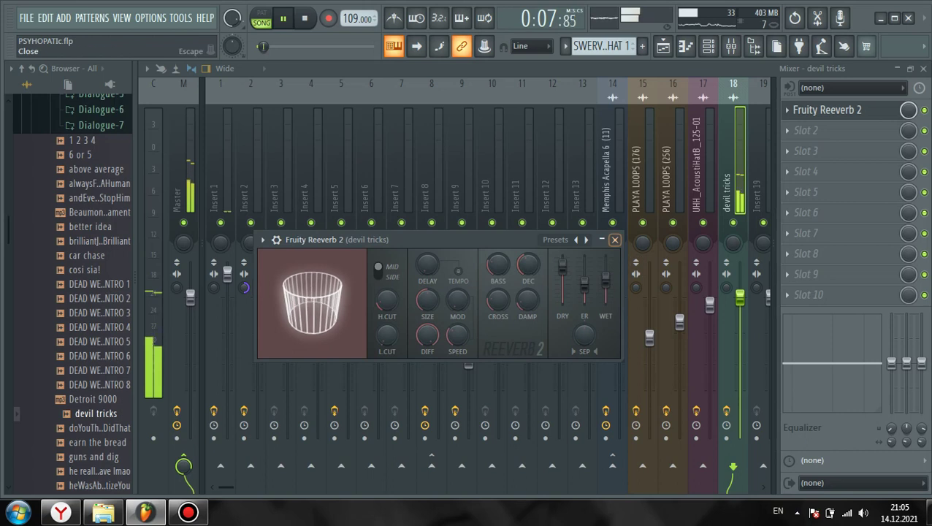
click(614, 239)
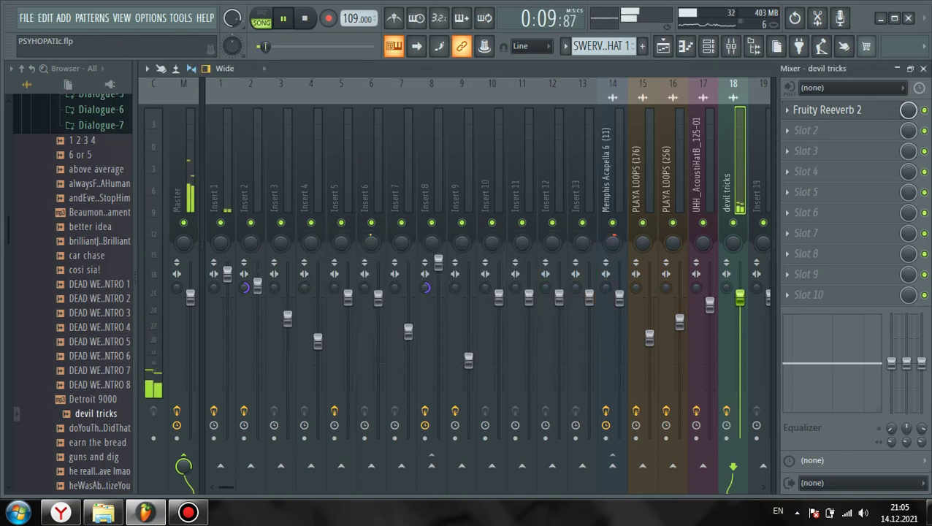
Move the devil tricks clip on Track 15 to bar 5 and play from there
key(F5)
key(space)
drag(417, 341, 537, 341)
key(space)
click(480, 98)
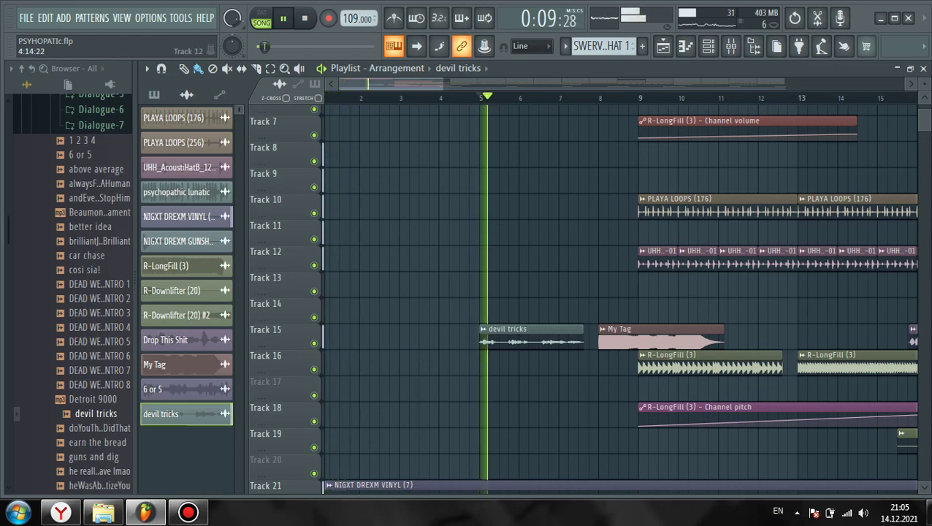
Review the whole arrangement during playback, from the cowbell patterns on Track 1 down to the master automation clips on Tracks 22 to 25
scroll(584, 292, up, 3)
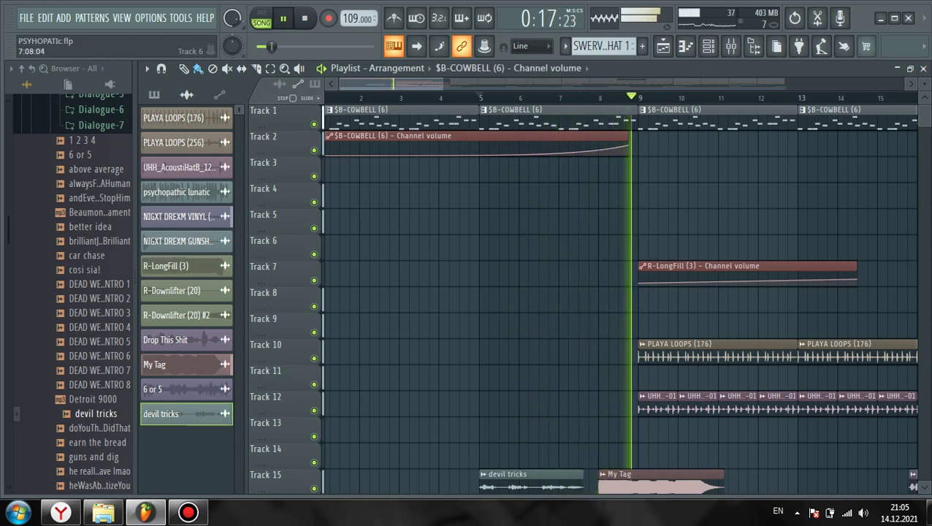
scroll(621, 300, down, 5)
scroll(483, 223, down, 2)
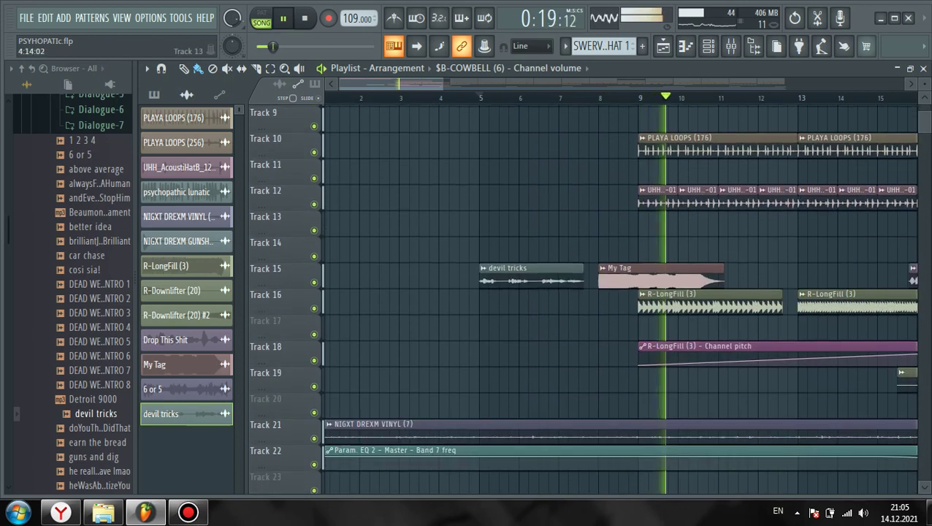
scroll(483, 223, down, 2)
scroll(610, 365, up, 1)
scroll(610, 366, up, 1)
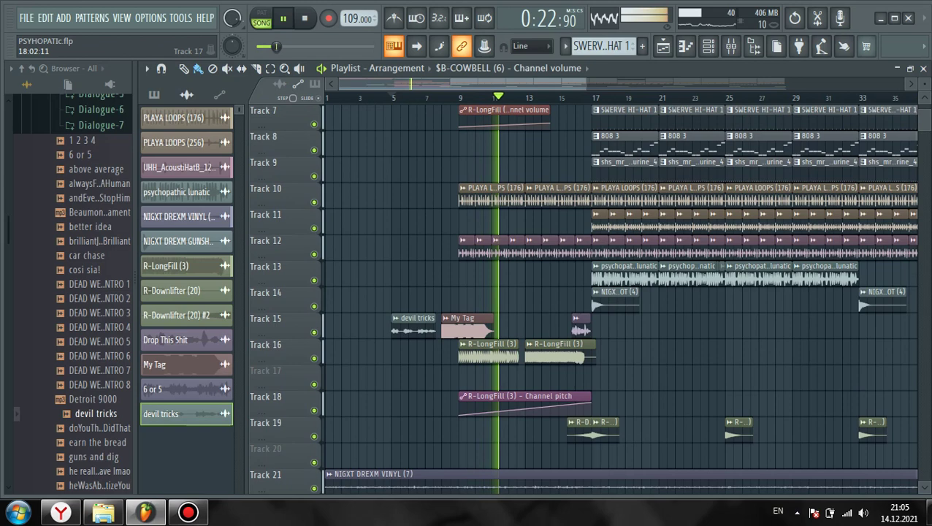
scroll(611, 351, down, 2)
scroll(611, 350, up, 2)
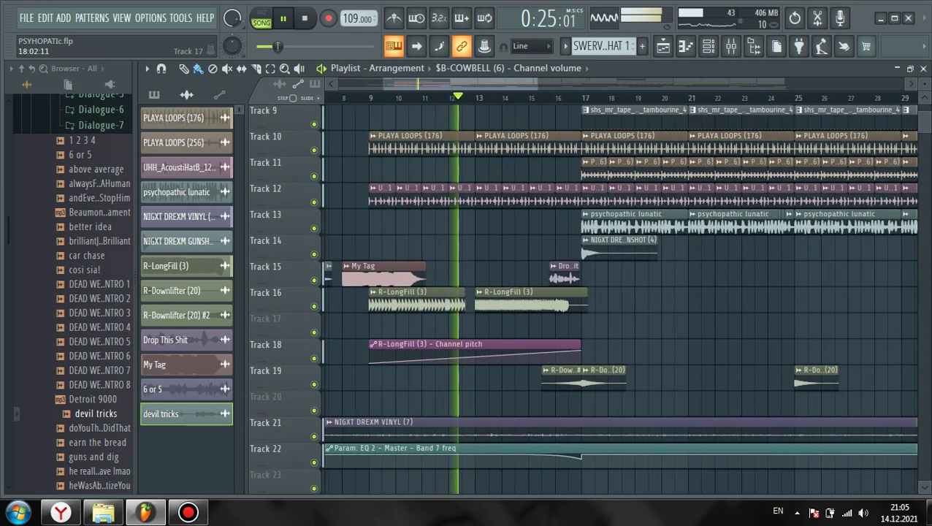
scroll(611, 351, up, 1)
scroll(611, 350, up, 1)
scroll(611, 351, down, 1)
scroll(621, 300, down, 8)
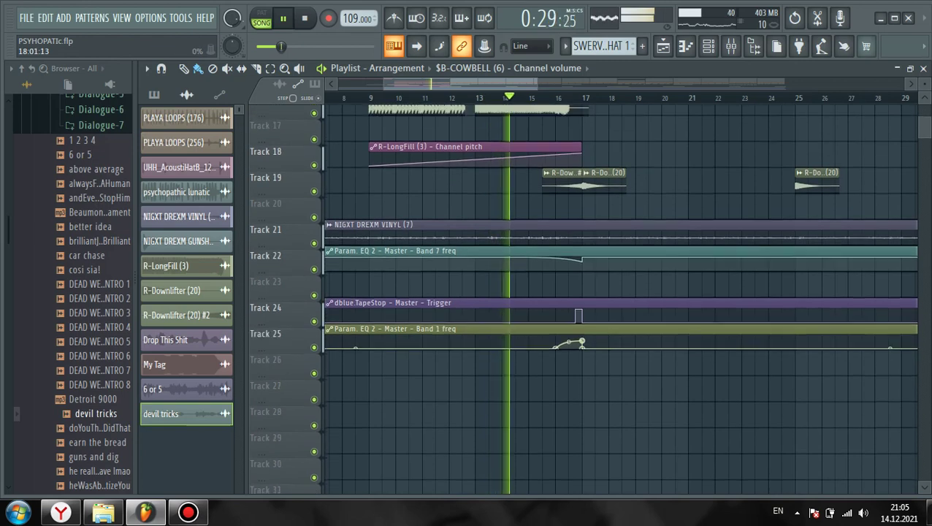
scroll(621, 299, down, 2)
scroll(621, 299, up, 12)
scroll(419, 397, down, 3)
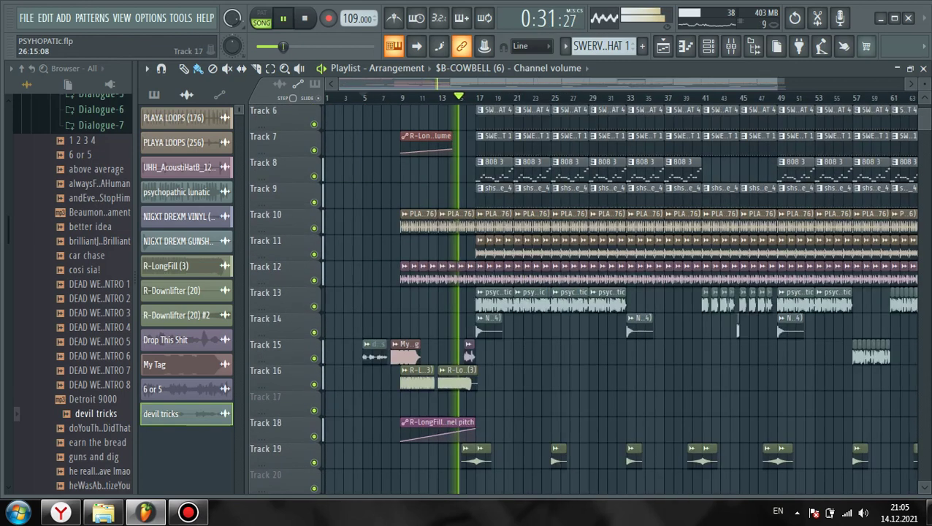
scroll(567, 406, down, 1)
scroll(489, 329, down, 5)
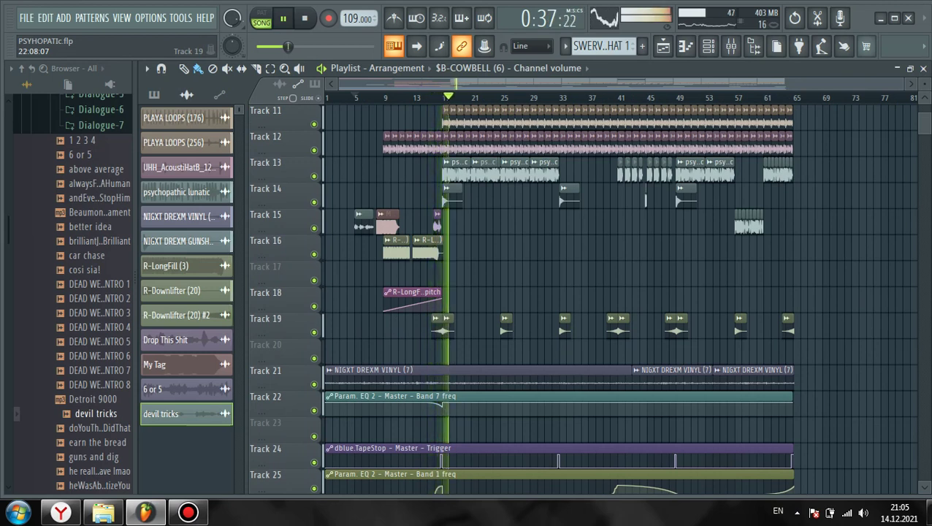
scroll(613, 292, up, 3)
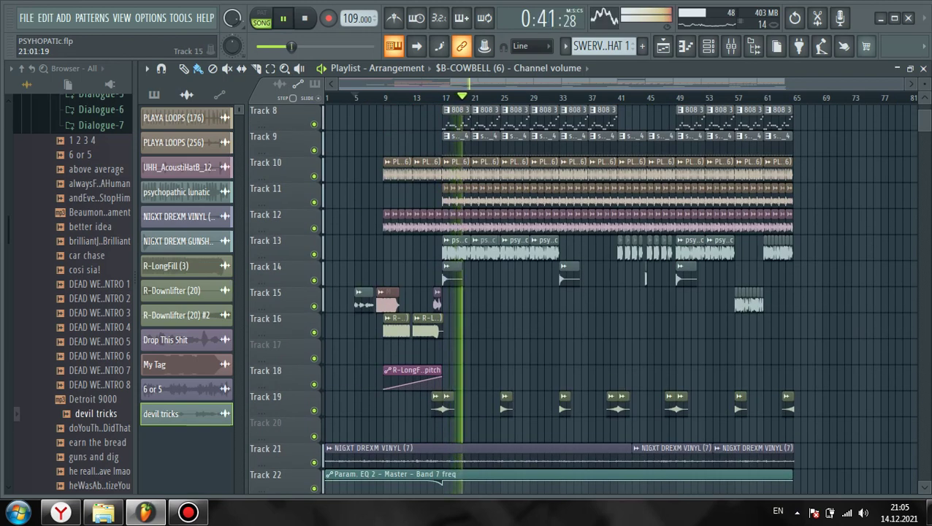
scroll(613, 293, up, 4)
scroll(613, 292, up, 3)
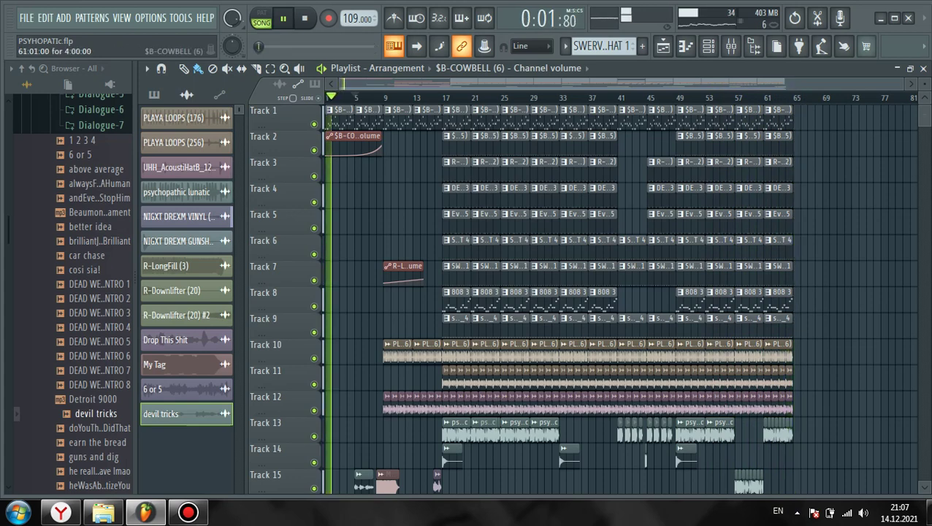
Play the song's ending from about bar 62 and duplicate the closing pattern and loop clips past bar 65
key(space)
scroll(555, 299, down, 5)
scroll(847, 374, up, 4)
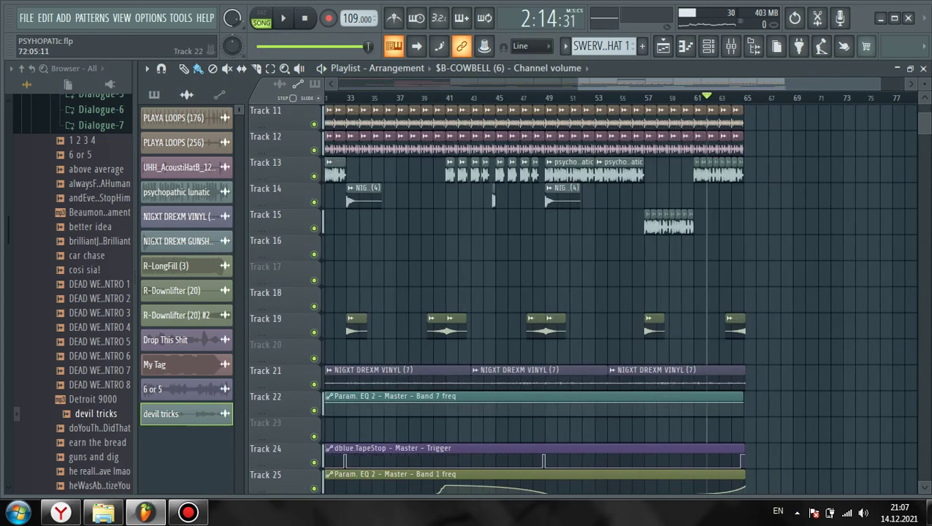
key(space)
scroll(740, 256, up, 3)
scroll(733, 250, up, 1)
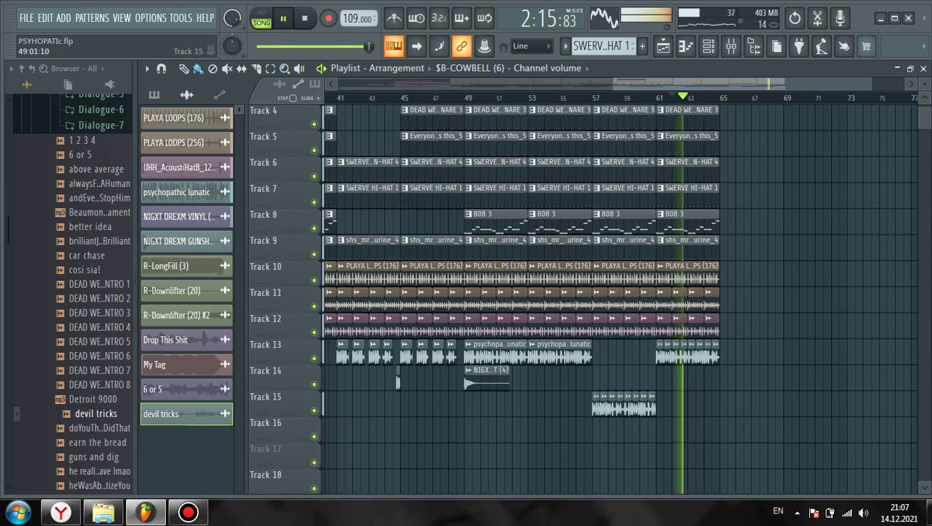
scroll(548, 349, down, 1)
scroll(720, 292, up, 2)
drag(689, 262, 584, 337)
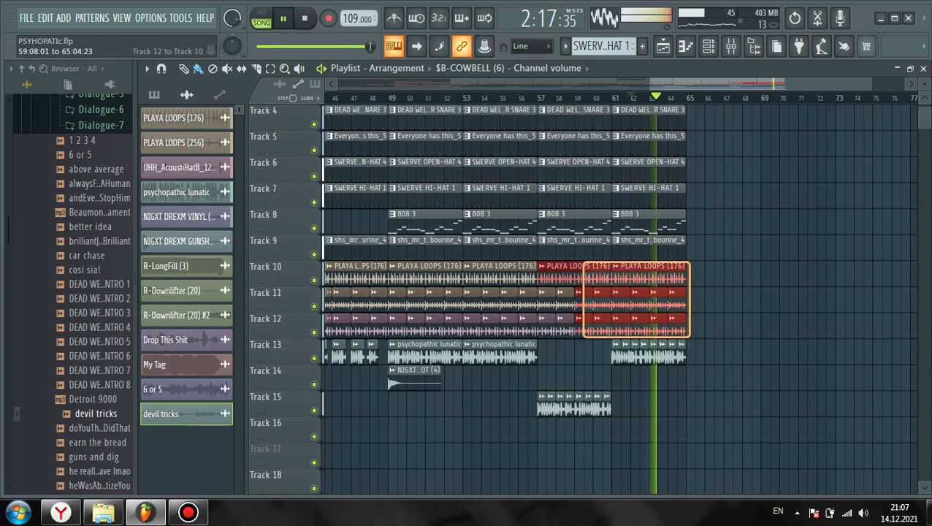
drag(584, 263, 543, 107)
key(ctrl+b)
Extend the dblue.TapeStop Trigger automation clip on Track 24 to about bar 68 and add points dropping the trigger at bar 65
scroll(702, 292, down, 5)
scroll(684, 485, down, 4)
scroll(675, 380, up, 1)
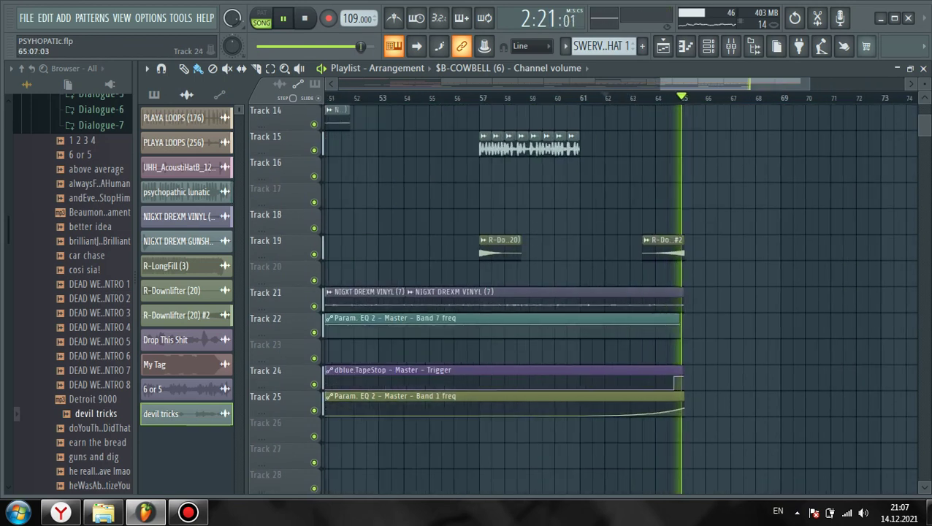
right_click(679, 380)
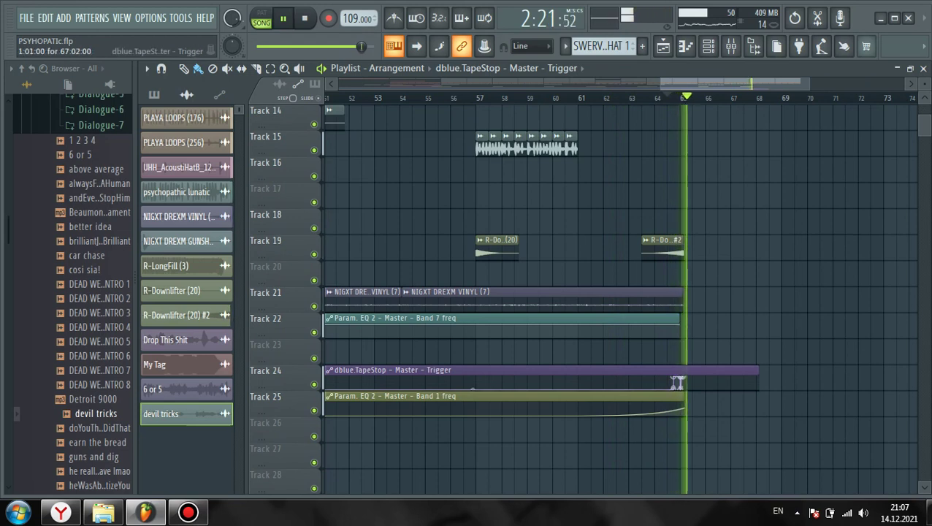
scroll(684, 383, up, 3)
key(space)
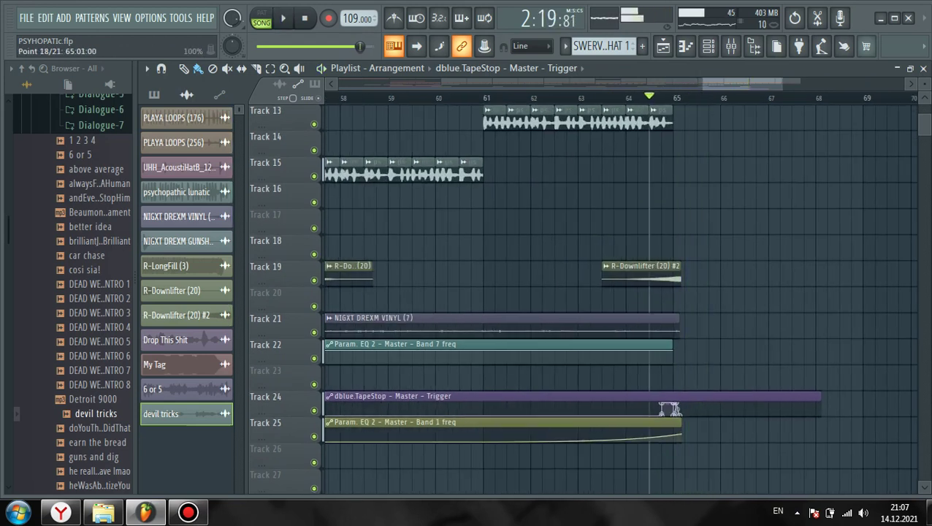
key(space)
scroll(670, 408, up, 3)
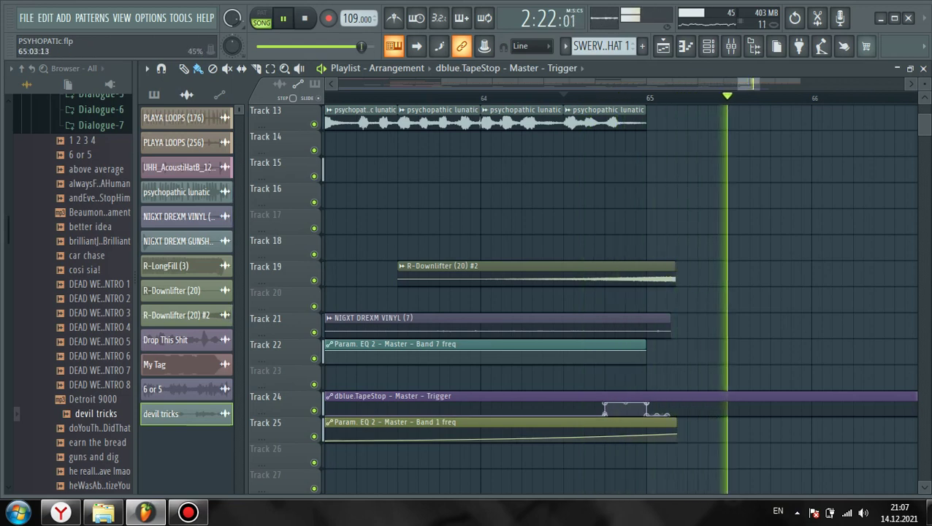
scroll(627, 408, down, 2)
scroll(625, 408, down, 1)
key(space)
key(space)
Extend the Param. EQ 2 Band 1 freq clip on Track 25 past bar 67 and add points that drop the sweep at bar 65
drag(650, 432, 872, 432)
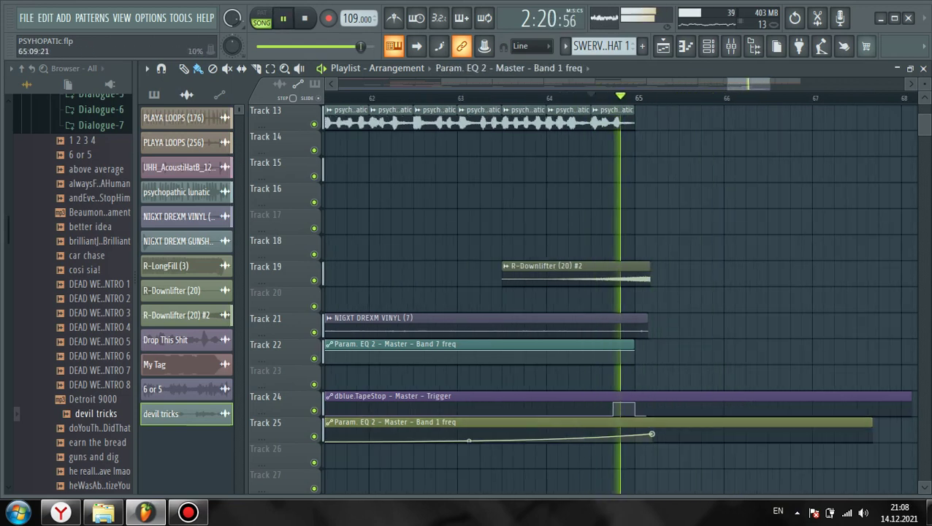
key(space)
right_click(658, 438)
right_click(657, 437)
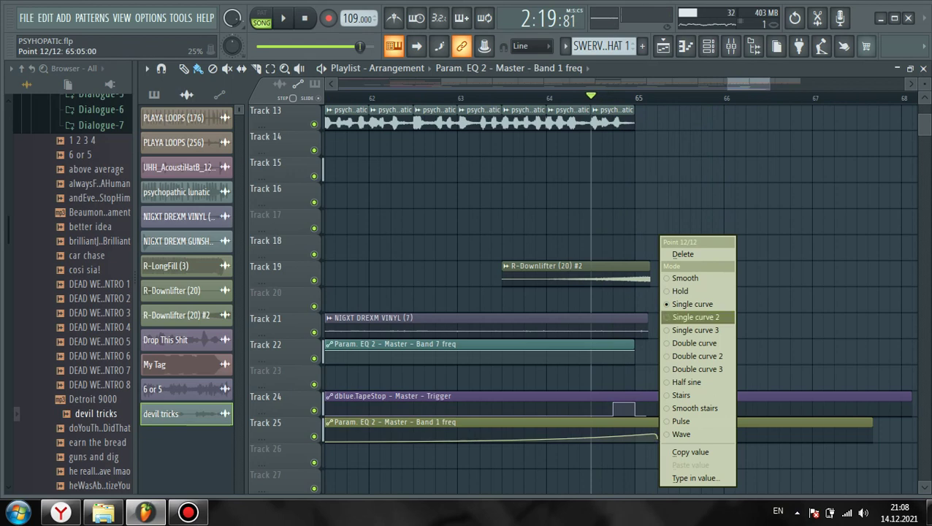
click(679, 316)
scroll(663, 438, up, 1)
right_click(632, 436)
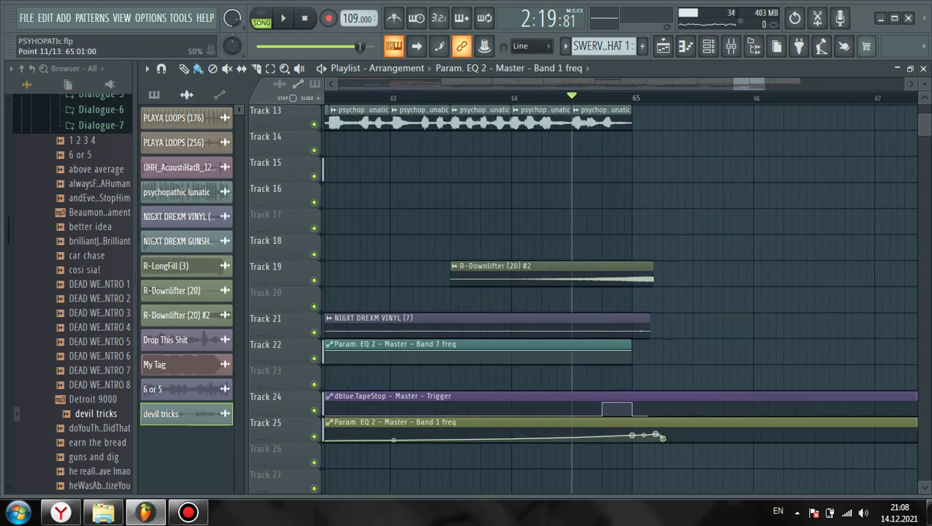
key(space)
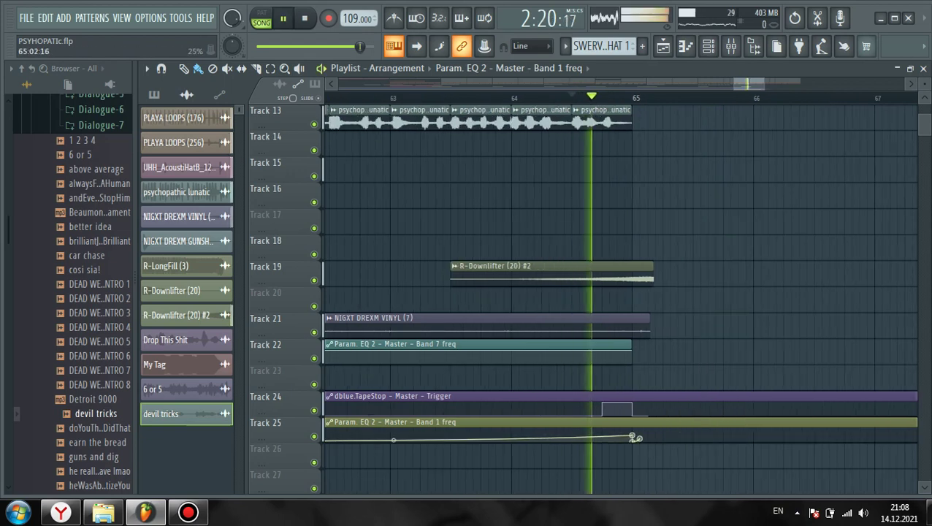
key(space)
key(space)
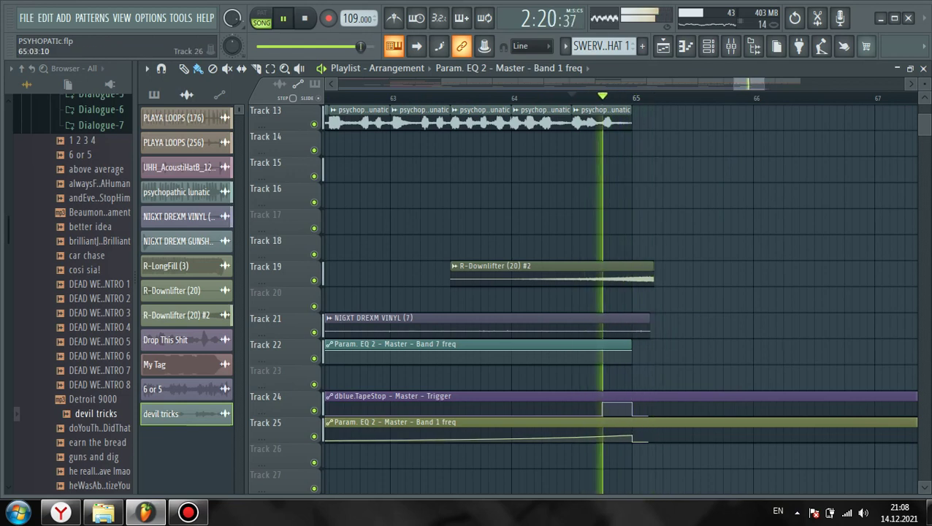
Move the R-Downlifter (20) #2 clip on Track 19 earlier so it ends at bar 65
scroll(633, 437, down, 1)
scroll(573, 329, down, 1)
scroll(574, 329, up, 2)
key(space)
key(space)
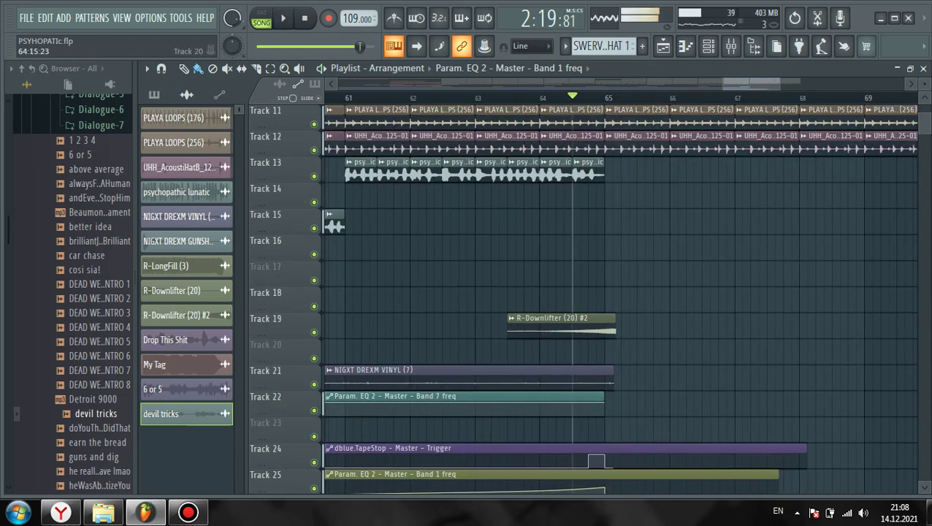
drag(573, 326, 565, 326)
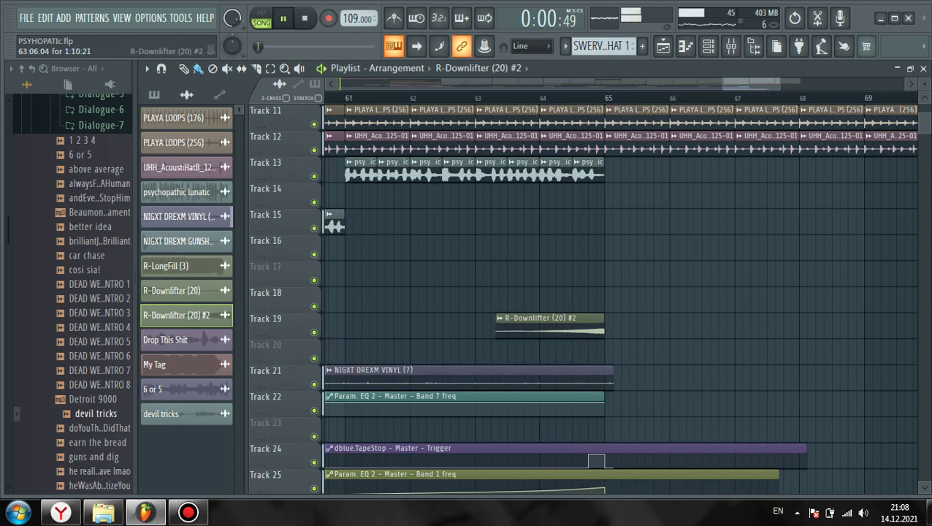
Extend the Param. EQ 2 Band 7 freq automation clip on Track 22 to bar 73 and add a point at its end
scroll(548, 321, up, 3)
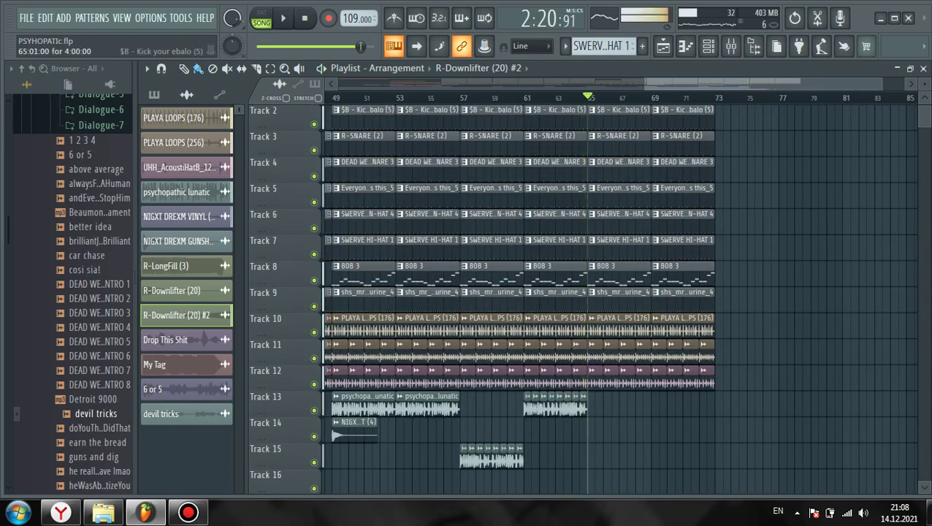
scroll(680, 438, up, 2)
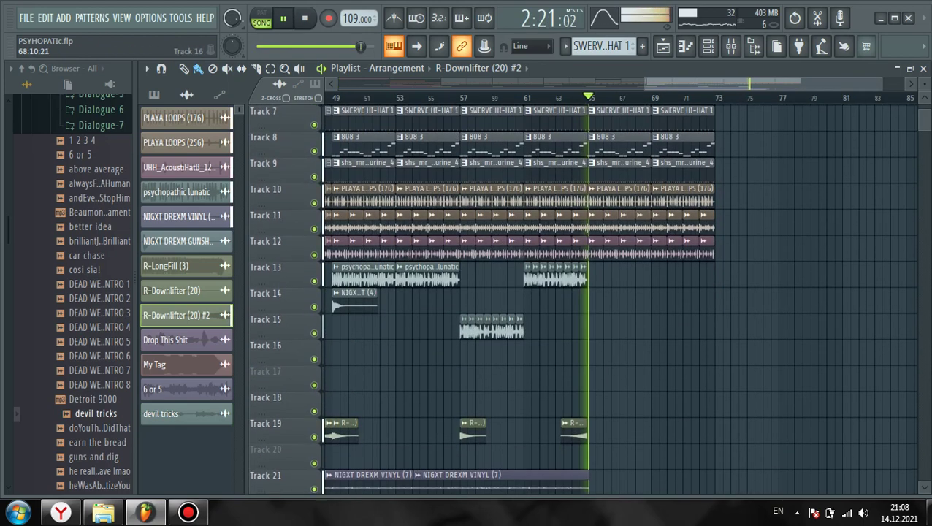
scroll(671, 442, down, 2)
scroll(633, 417, up, 1)
drag(575, 396, 747, 396)
right_click(745, 405)
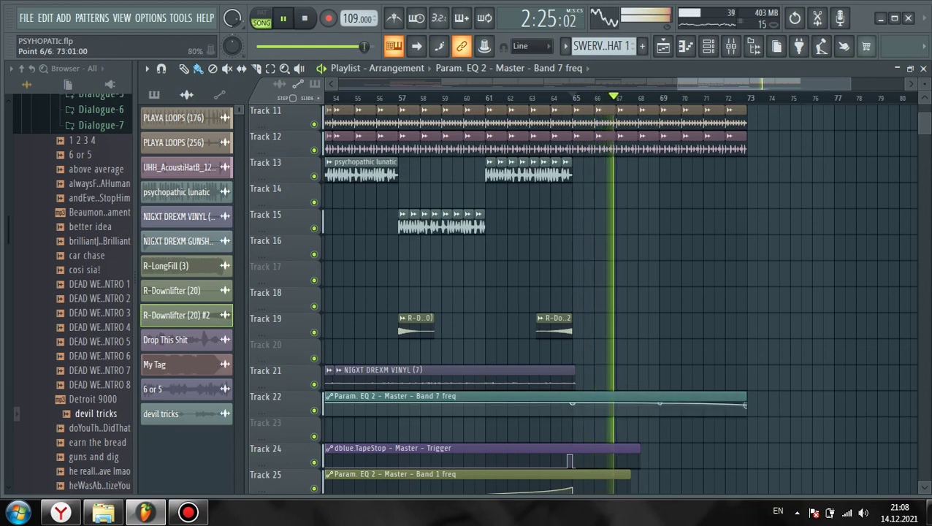
Duplicate the pattern and loop clips between bars 65 and 73 on Tracks 1 to 12 so they continue to bar 81
scroll(657, 399, up, 3)
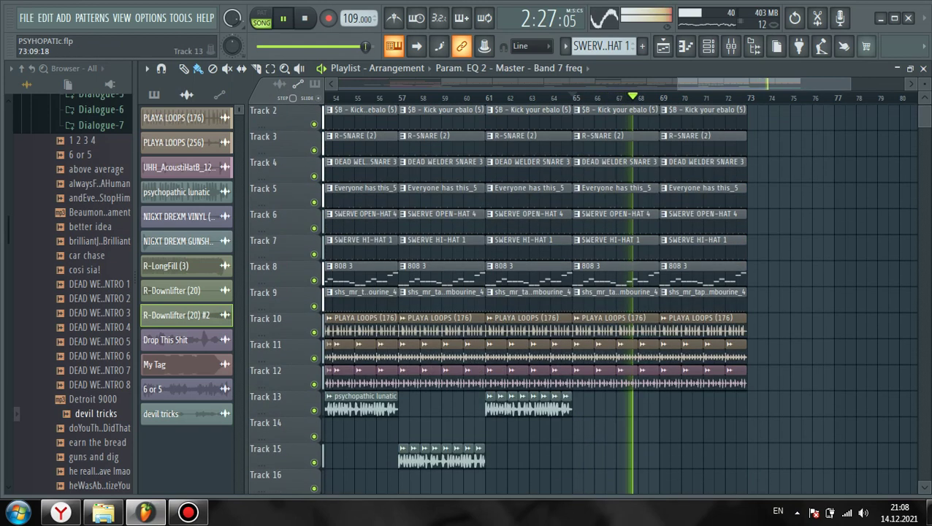
drag(572, 406, 758, 142)
drag(572, 134, 587, 109)
scroll(679, 292, down, 5)
key(ctrl+d)
Create an automation clip for the master volume fader in the mixer, then return to the playlist
click(731, 47)
right_click(189, 289)
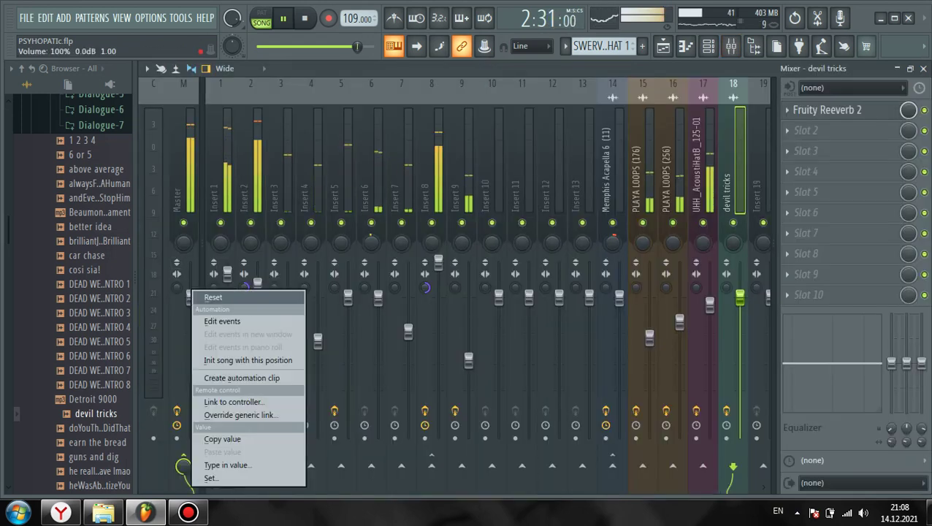
click(242, 378)
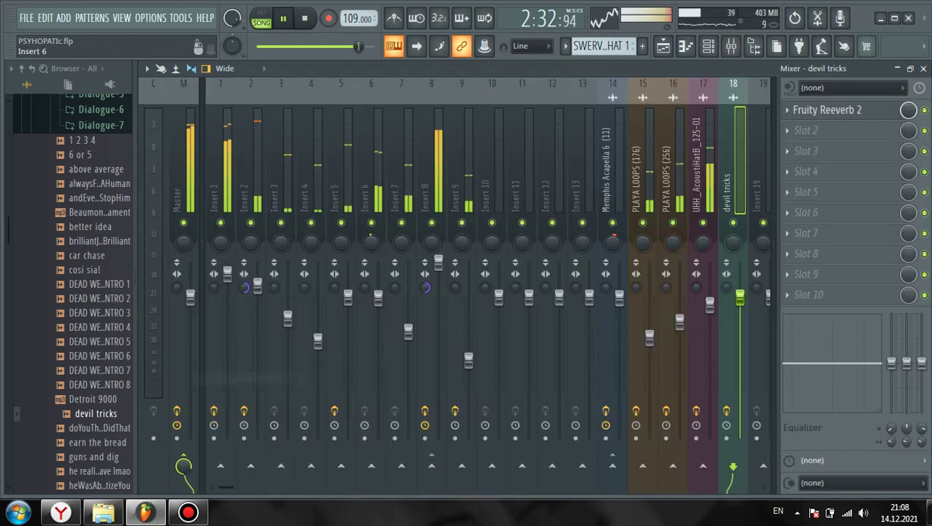
click(923, 68)
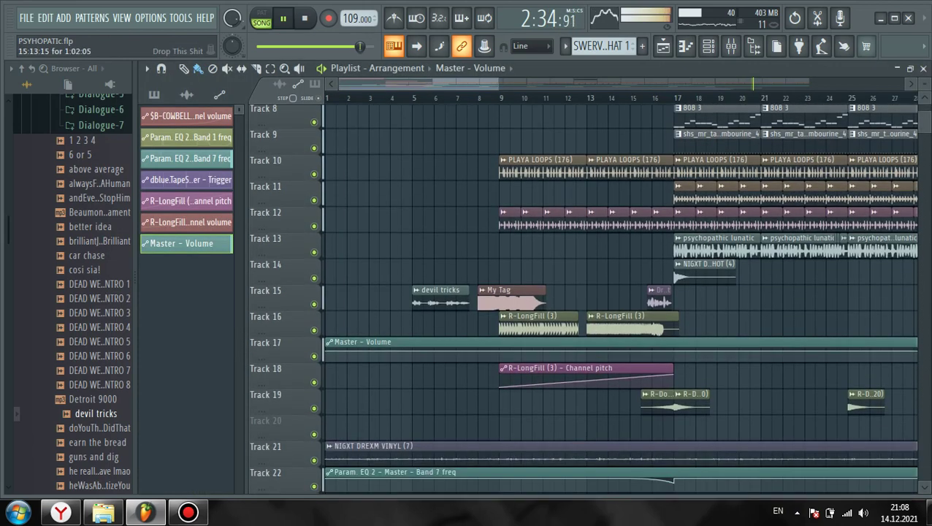
Add a point at bar 73 on the Master - Volume clip and give it the starting point's copied value
right_click(327, 326)
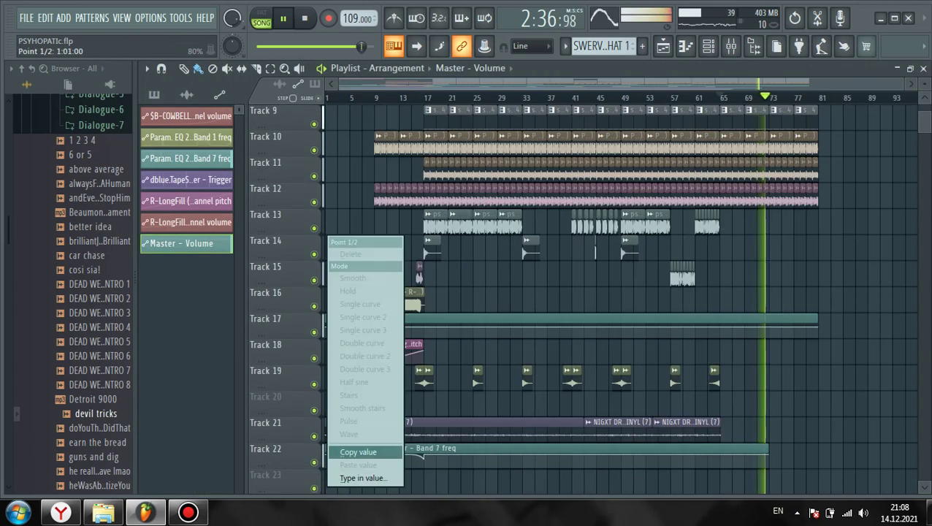
scroll(803, 343, up, 1)
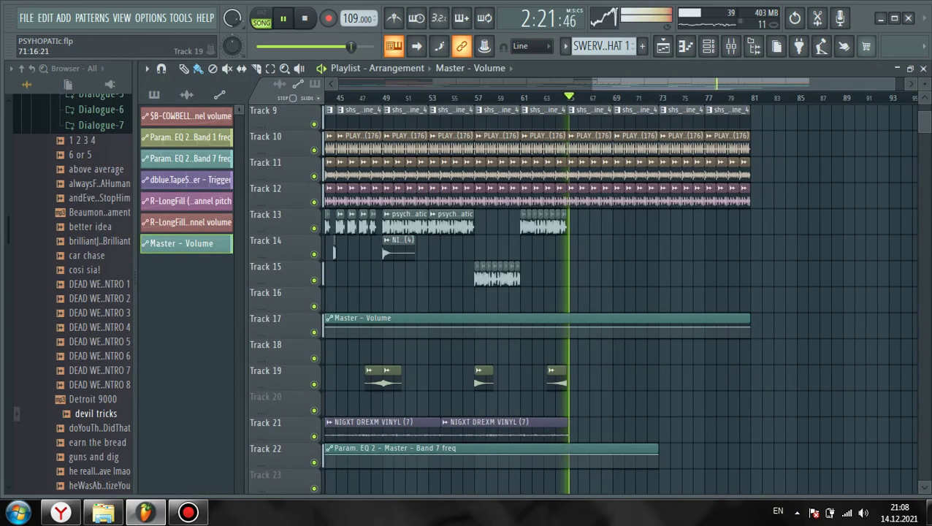
scroll(651, 344, up, 1)
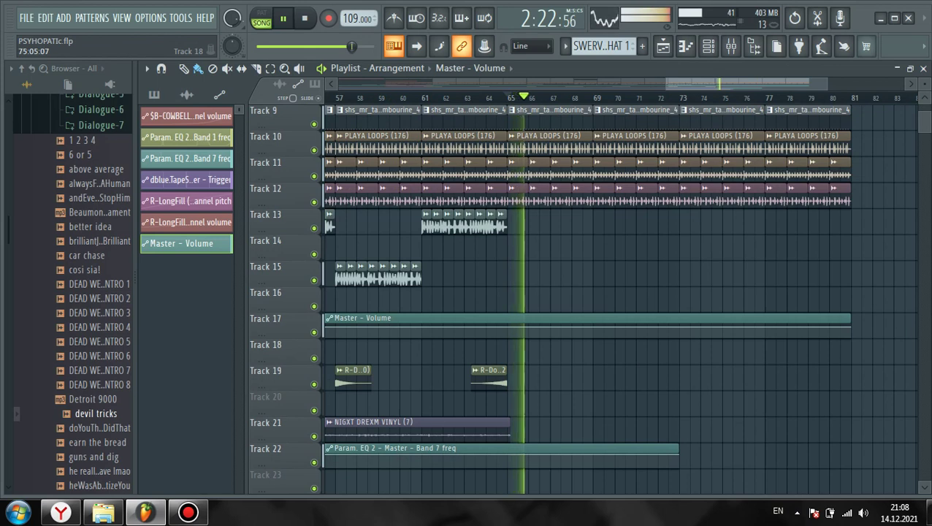
scroll(730, 333, up, 2)
right_click(661, 328)
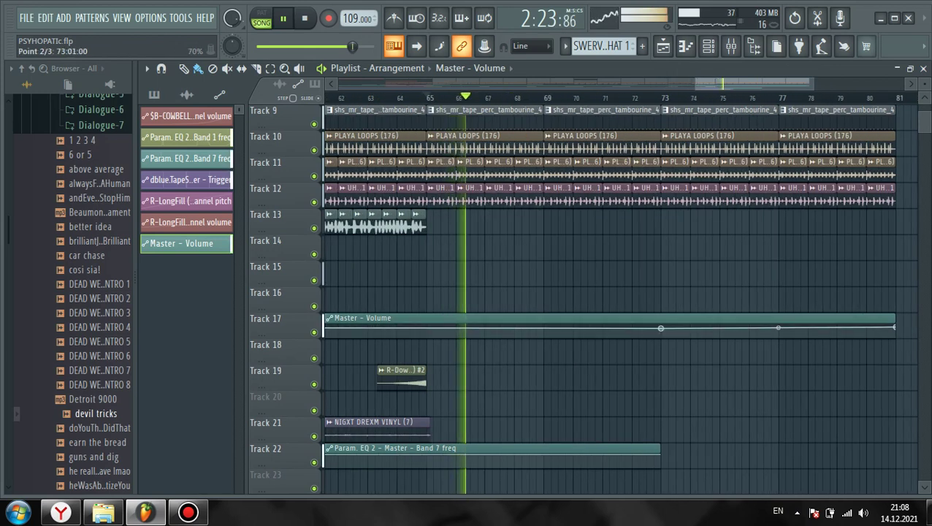
right_click(661, 328)
click(704, 466)
Delete the PLAYA LOOPS and UHH hi-hat loop clips on Tracks 10 to 12 from bar 73 to bar 81
scroll(710, 366, up, 2)
right_click(706, 250)
right_click(824, 251)
right_click(735, 274)
right_click(892, 301)
Delete the SWERVE HI-HAT 1 clips on Track 7 and the tambourine clips on Track 9 from bar 73 to bar 81
scroll(614, 300, up, 2)
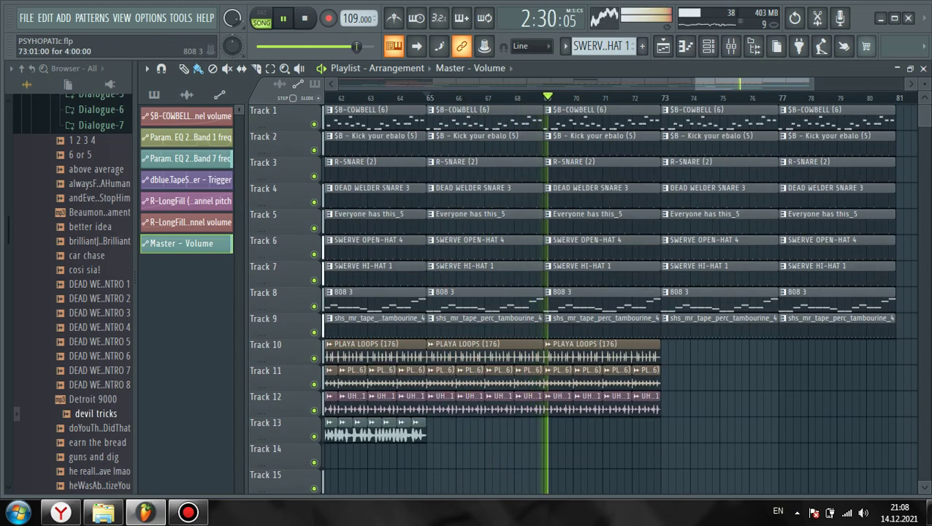
right_click(730, 275)
right_click(730, 326)
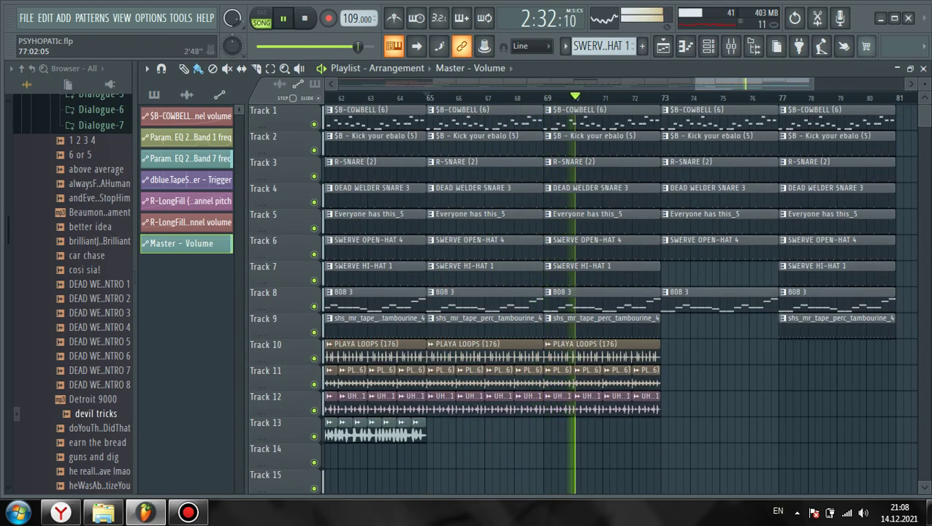
click(779, 97)
right_click(819, 326)
right_click(818, 275)
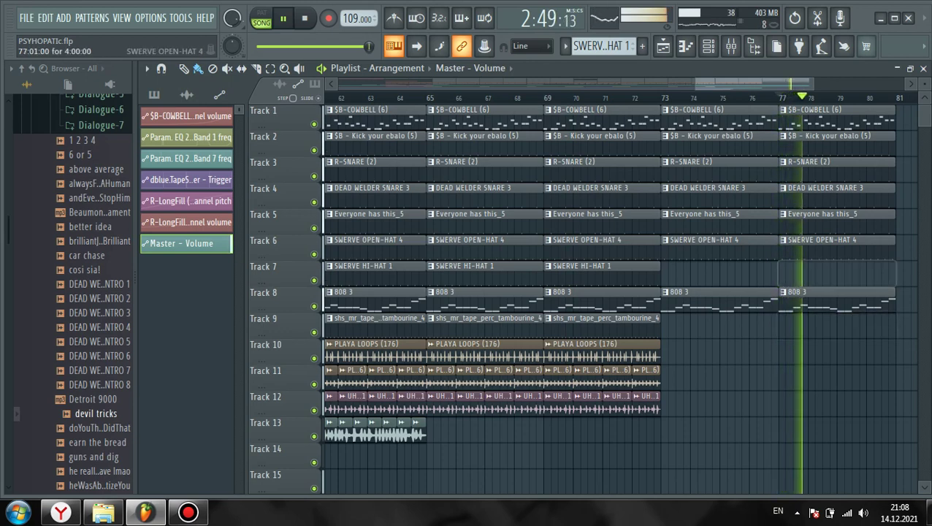
Fade the Master - Volume automation down along a curve from bar 73 to its end point at bar 81, and play it
click(778, 97)
scroll(584, 314, down, 4)
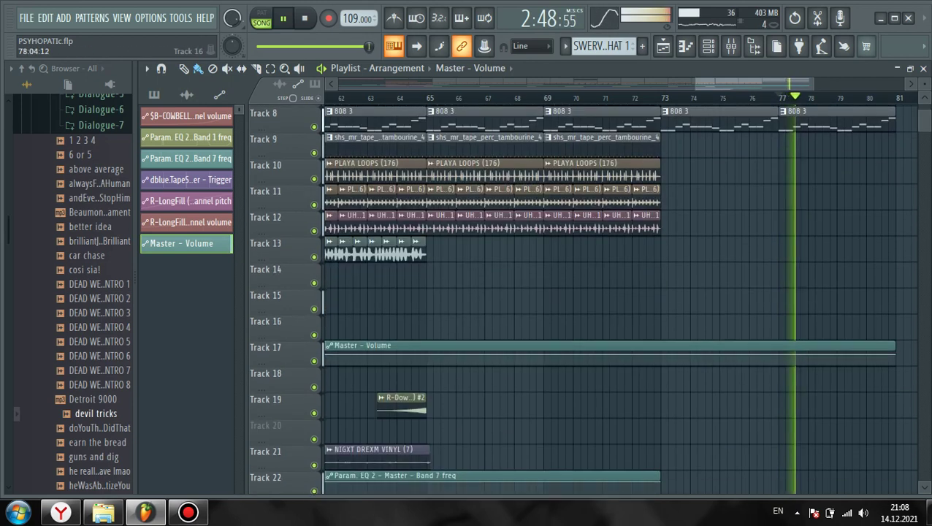
scroll(570, 343, down, 2)
key(space)
scroll(490, 351, down, 2)
scroll(687, 351, up, 1)
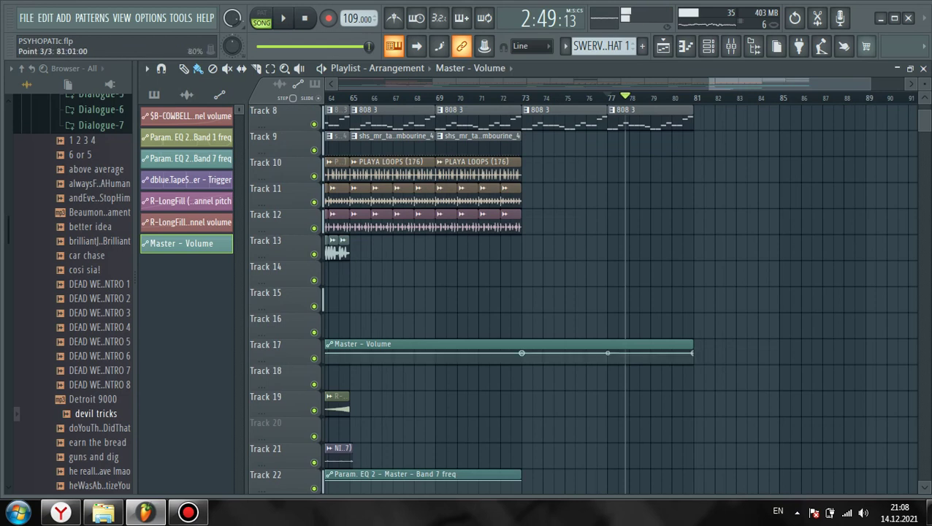
drag(692, 353, 692, 363)
key(space)
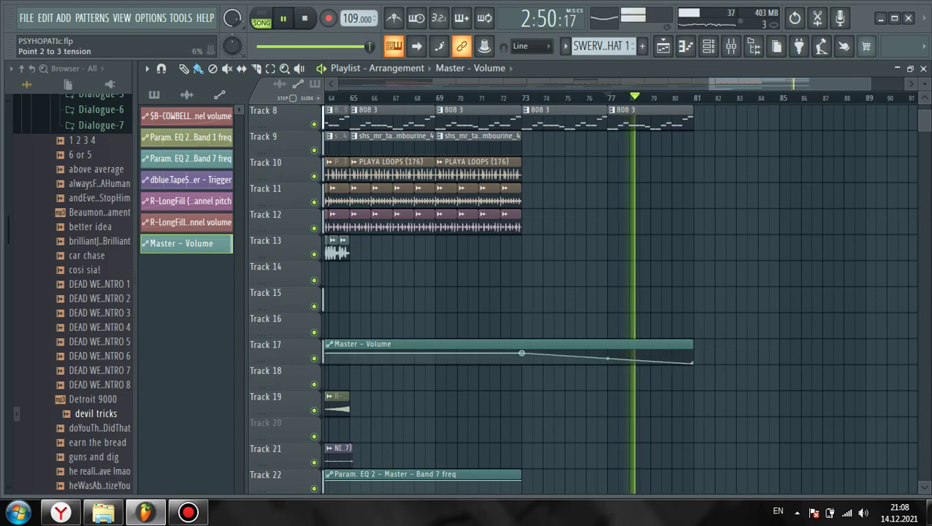
Place an R-Downlifter (20) clip on Track 19 and a NIGXT DREXM GUNSHOT (4) clip on Track 15 at bar 65
scroll(845, 292, down, 4)
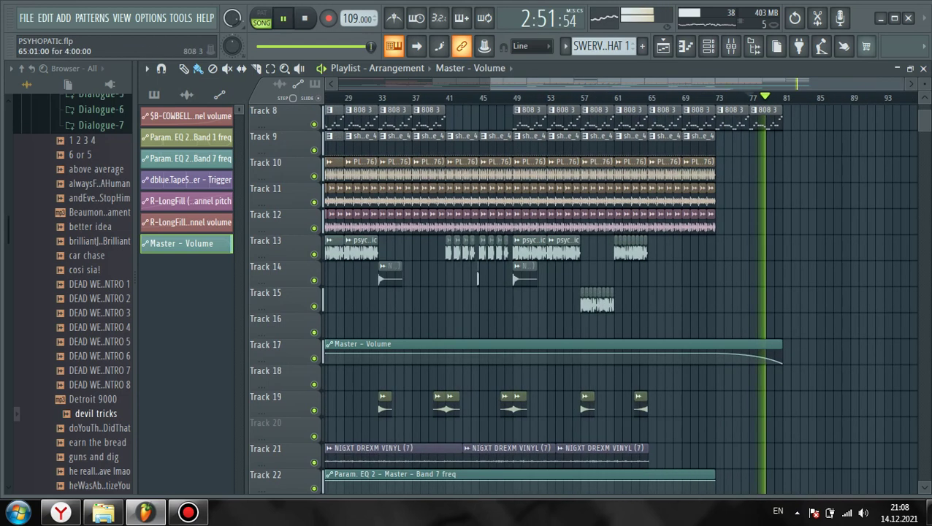
scroll(590, 219, up, 1)
scroll(570, 219, down, 1)
drag(510, 312, 473, 336)
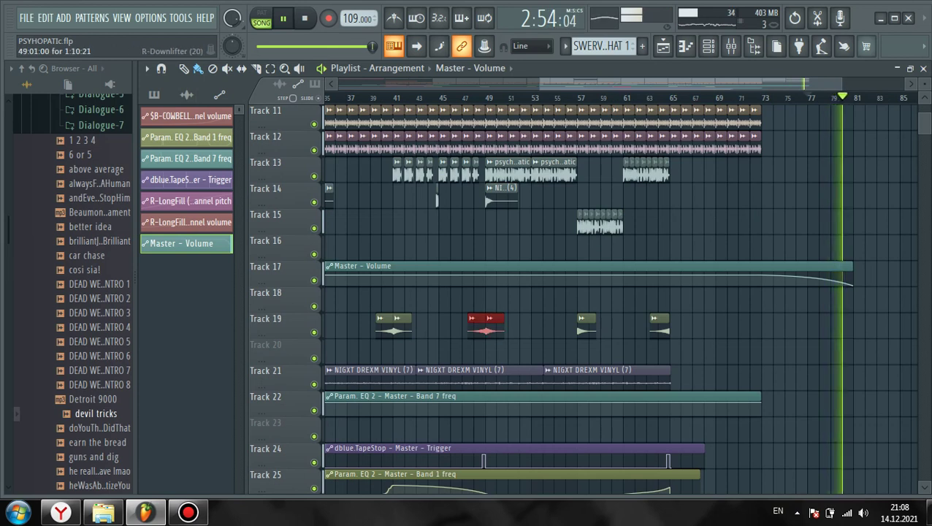
key(ctrl+d)
click(495, 328)
click(673, 328)
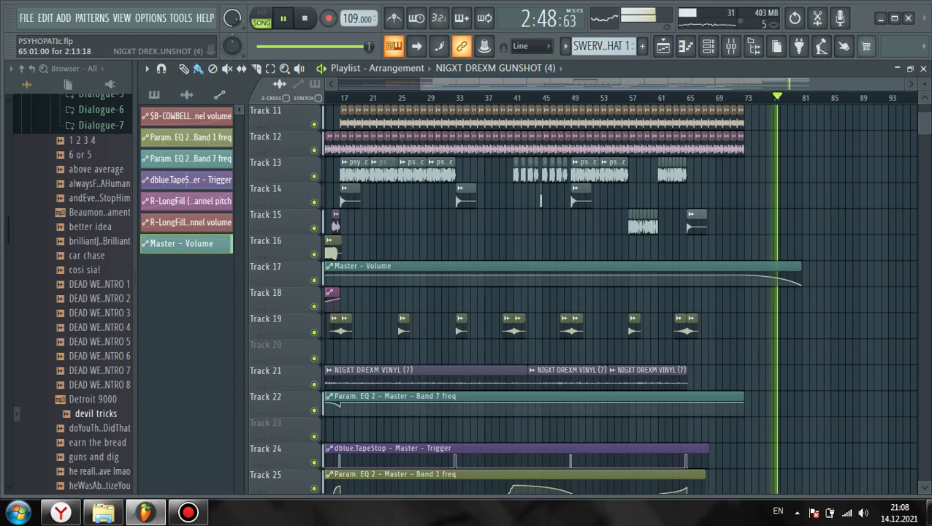
Extend the dblue.TapeStop Trigger clip on Track 24 just past bar 81 and add a low point at bar 81
scroll(716, 292, down, 2)
scroll(720, 329, up, 2)
key(space)
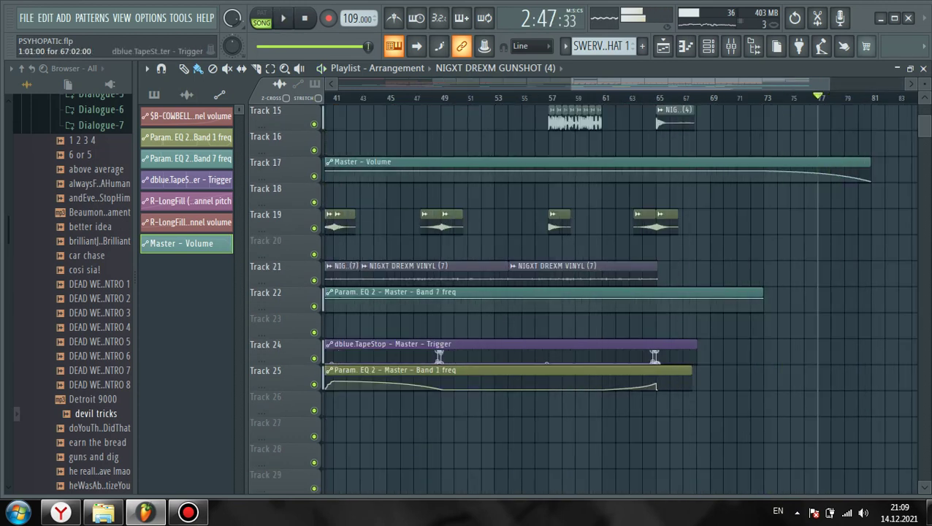
drag(696, 344, 886, 344)
right_click(870, 361)
scroll(868, 362, up, 6)
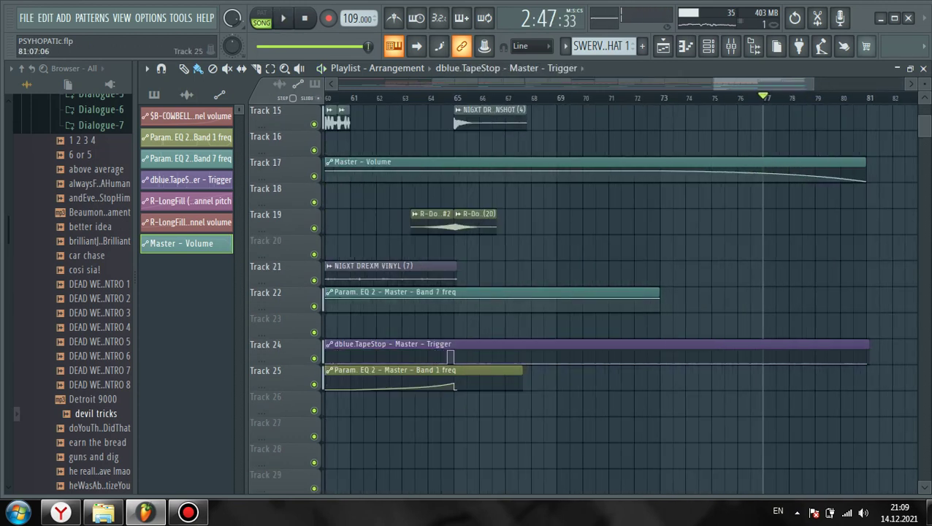
Switch the TapeStop trigger on just before bar 81, delete the stray trigger clip on Track 25, and play the ending
click(849, 368)
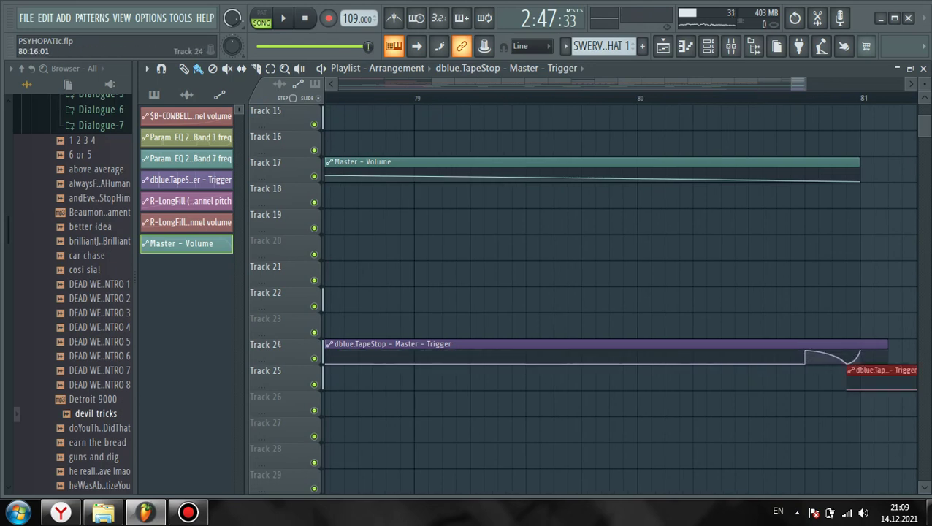
right_click(849, 369)
click(752, 98)
scroll(739, 172, down, 4)
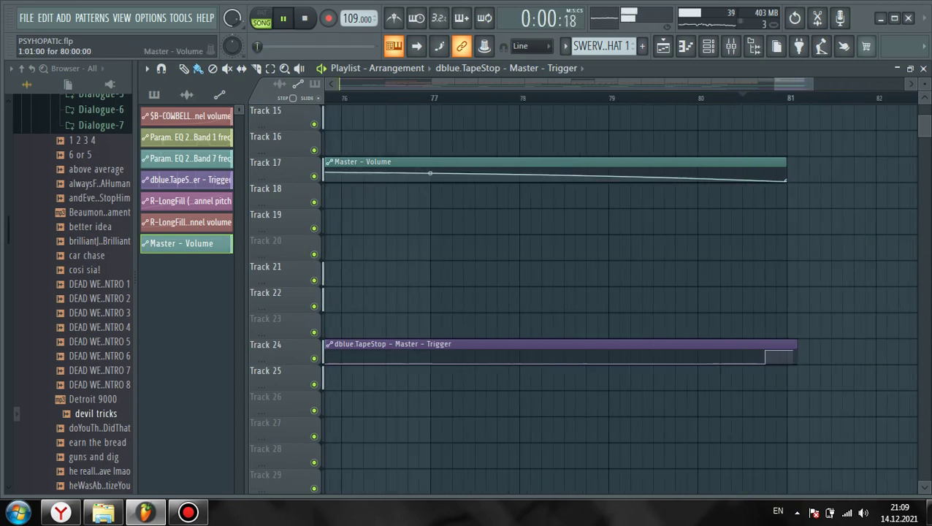
Extend the Master - Volume automation clip on Track 17 to about bar 82 and play the closing tape stop
scroll(773, 174, down, 8)
scroll(786, 174, up, 4)
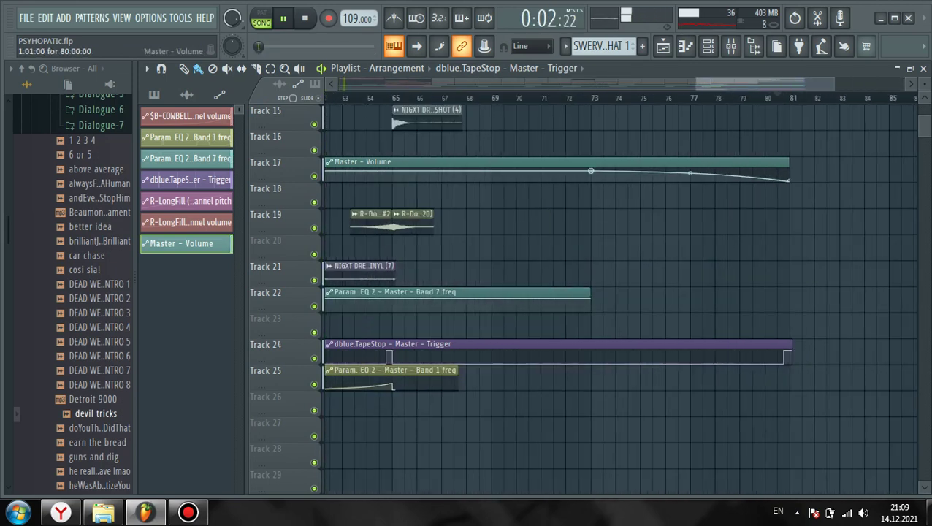
drag(788, 173, 811, 173)
click(777, 98)
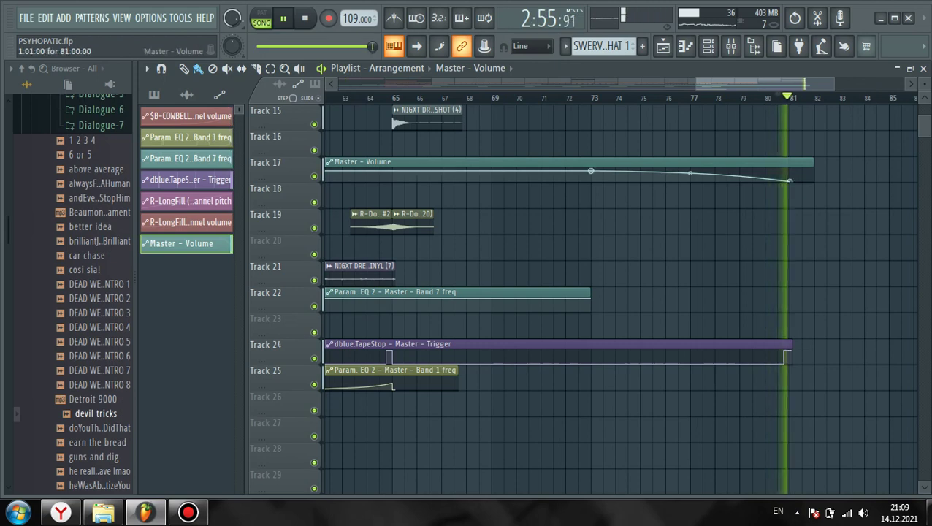
scroll(703, 221, down, 4)
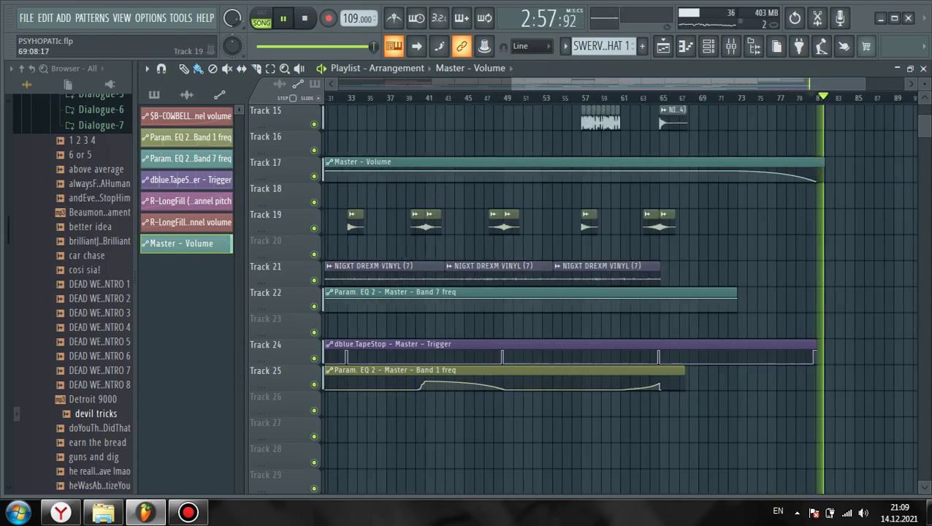
Repeat the NIGXT DREXM VINYL (7) clip on Track 21 from bar 65 until it reaches bar 81
scroll(703, 222, down, 2)
drag(692, 272, 728, 274)
ctrl+click(769, 299)
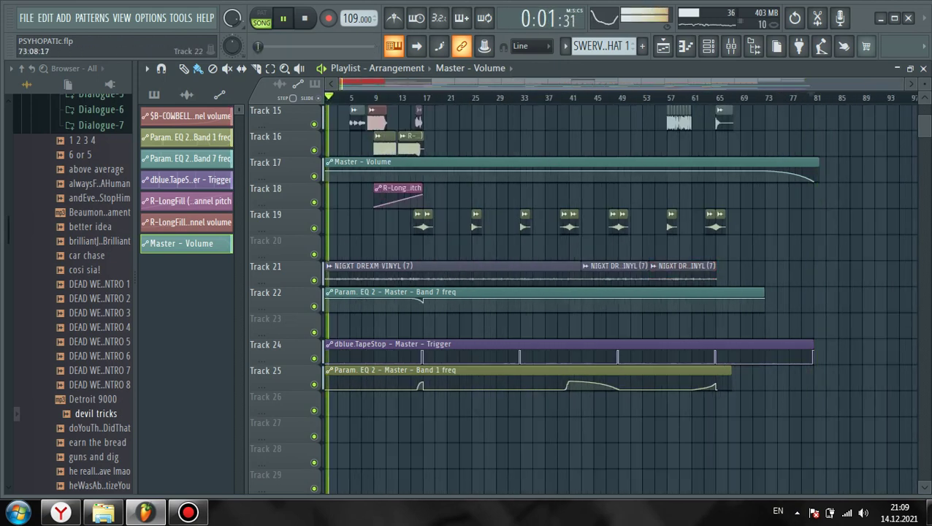
key(ctrl+z)
scroll(800, 274, up, 1)
key(ctrl+b)
key(ctrl+b)
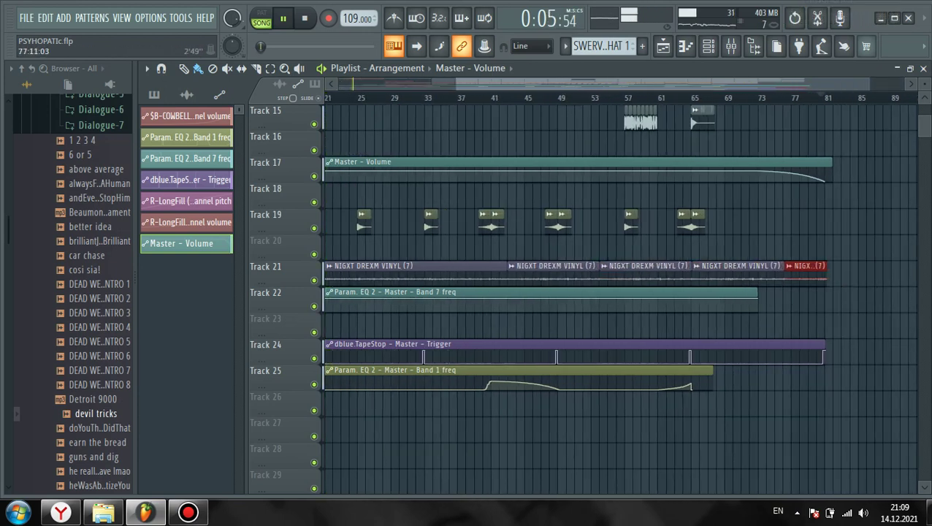
Play the arrangement from about bar 76, and again from about bar 37, checking the upper tracks
click(785, 98)
scroll(793, 274, up, 3)
scroll(794, 274, down, 1)
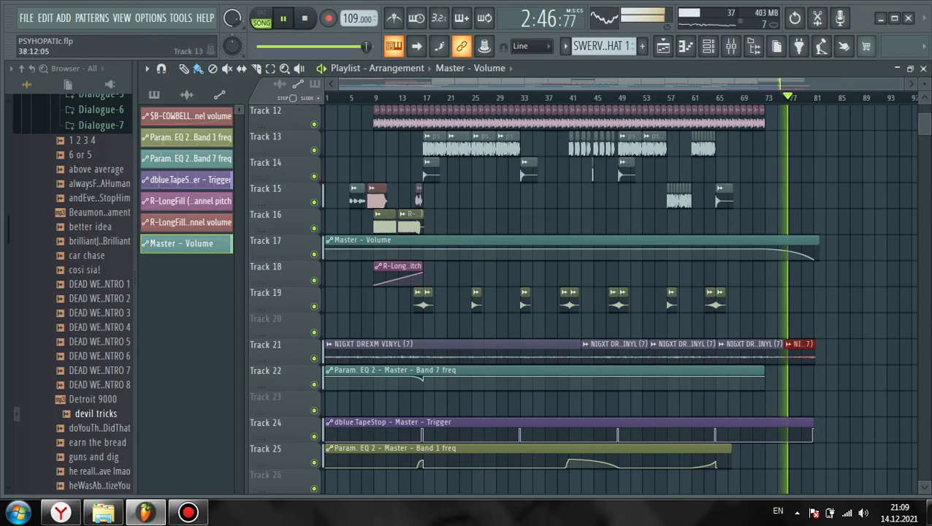
scroll(556, 142, up, 5)
click(550, 98)
scroll(555, 219, up, 3)
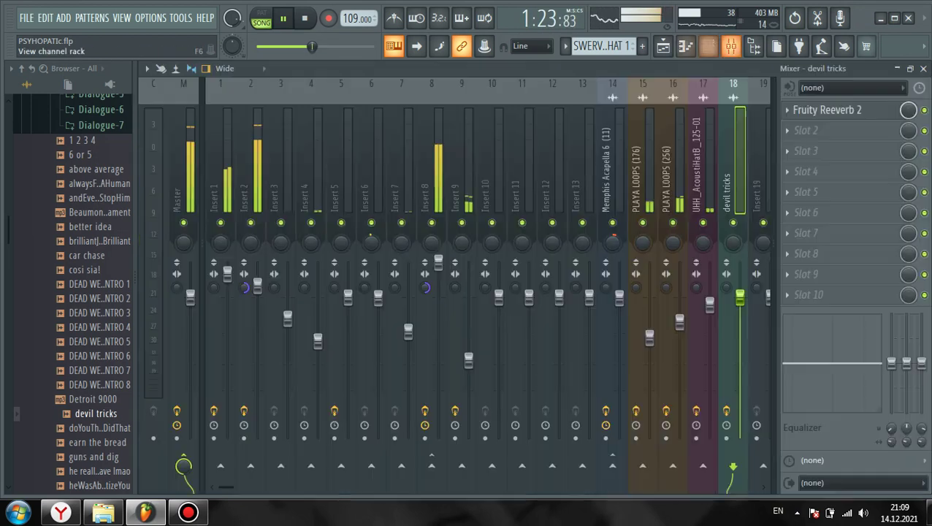
Inspect the levels and effects of Insert 2 in the mixer during playback, and return to the playlist
click(731, 46)
click(251, 168)
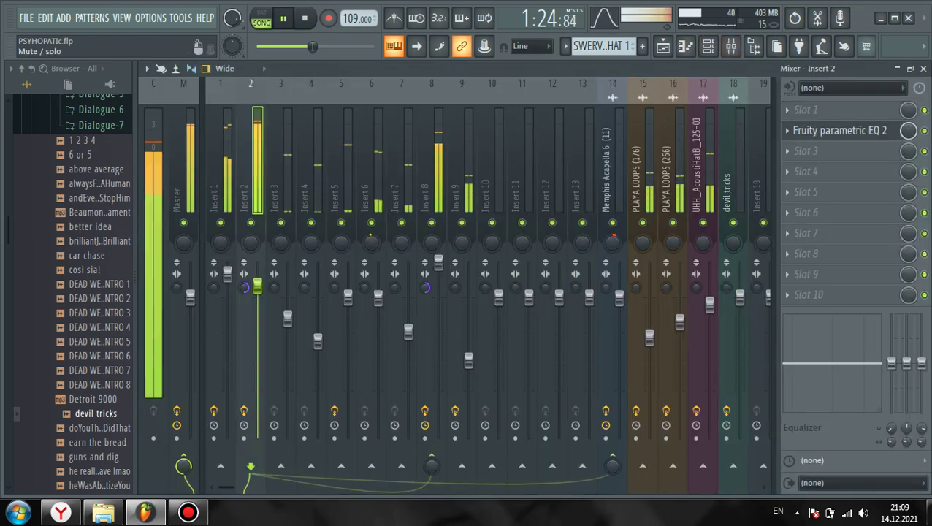
click(251, 223)
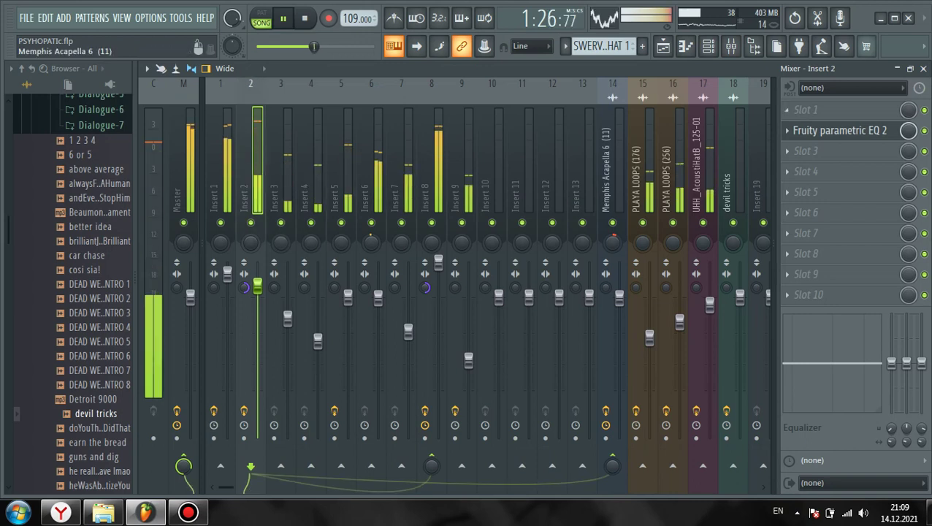
click(924, 69)
Review all playlist tracks during playback, listening from about bar 55 and again from the start of the song
scroll(676, 221, up, 2)
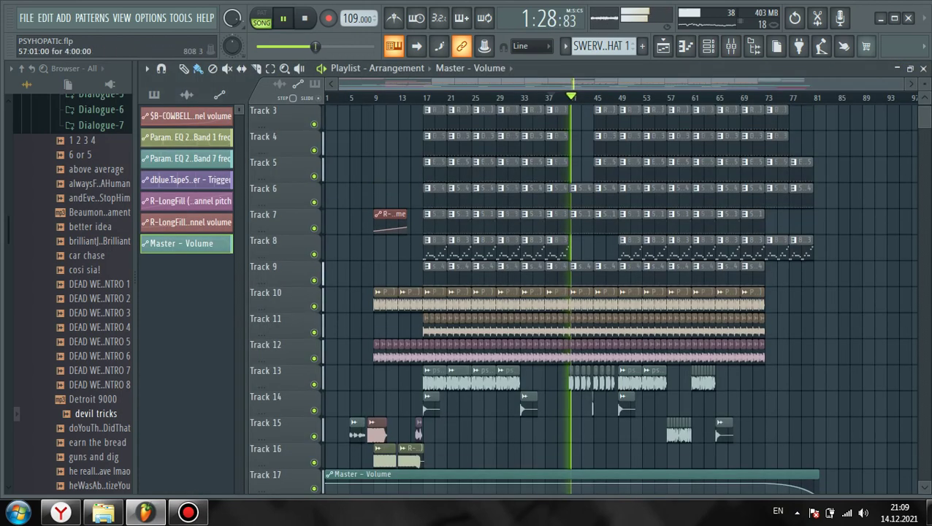
scroll(668, 221, down, 9)
scroll(668, 221, down, 2)
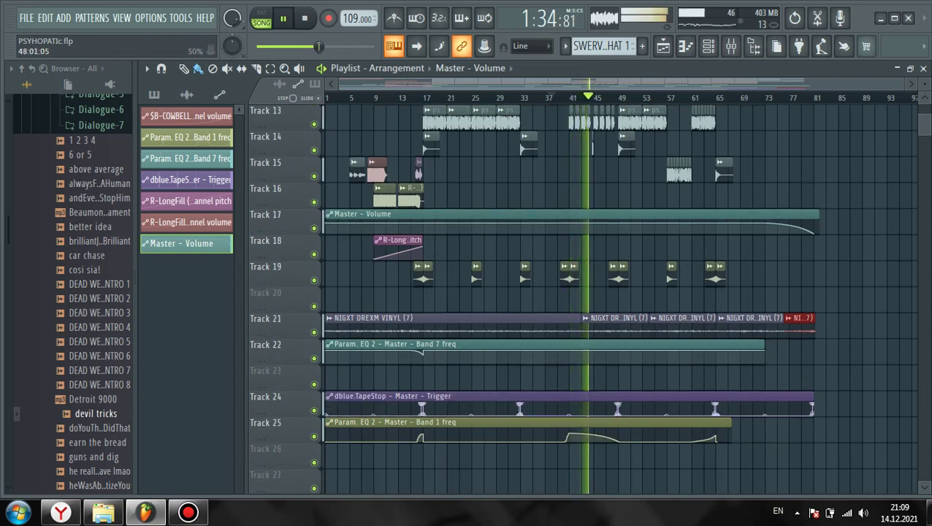
scroll(582, 298, up, 9)
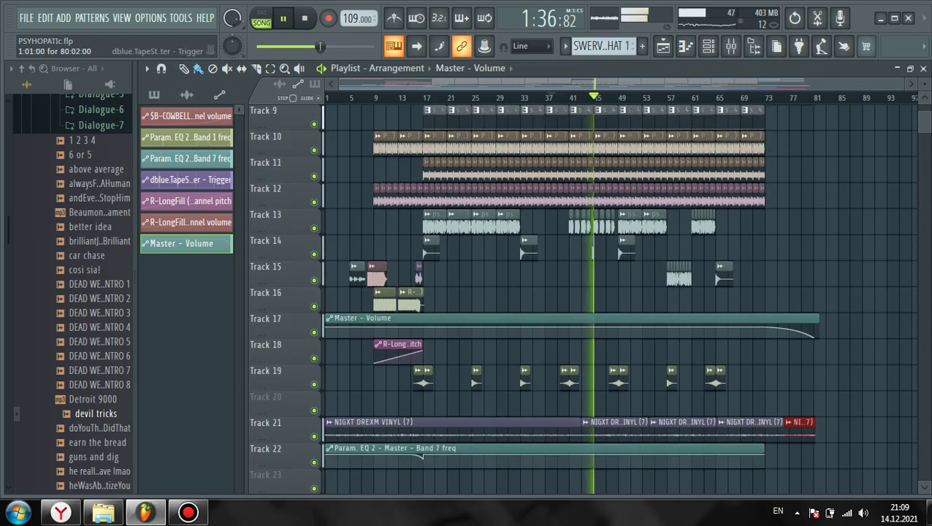
scroll(581, 298, up, 3)
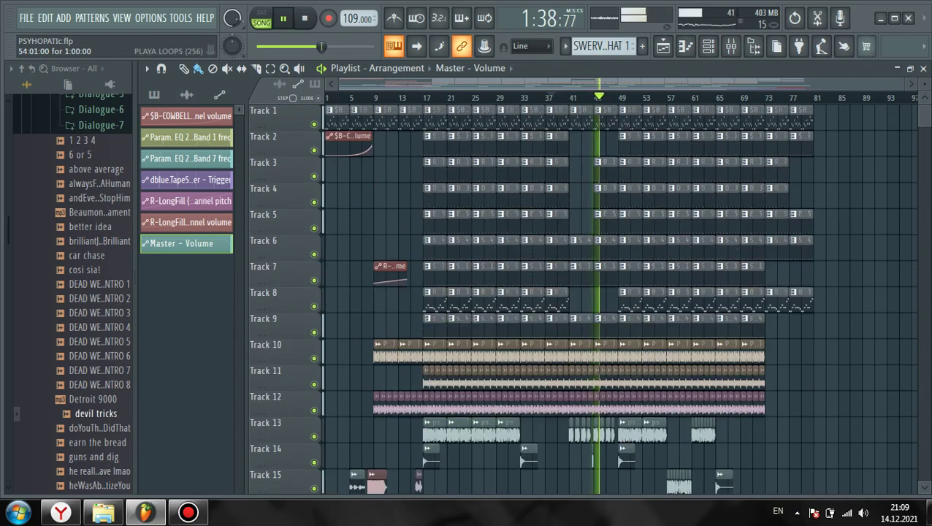
click(334, 46)
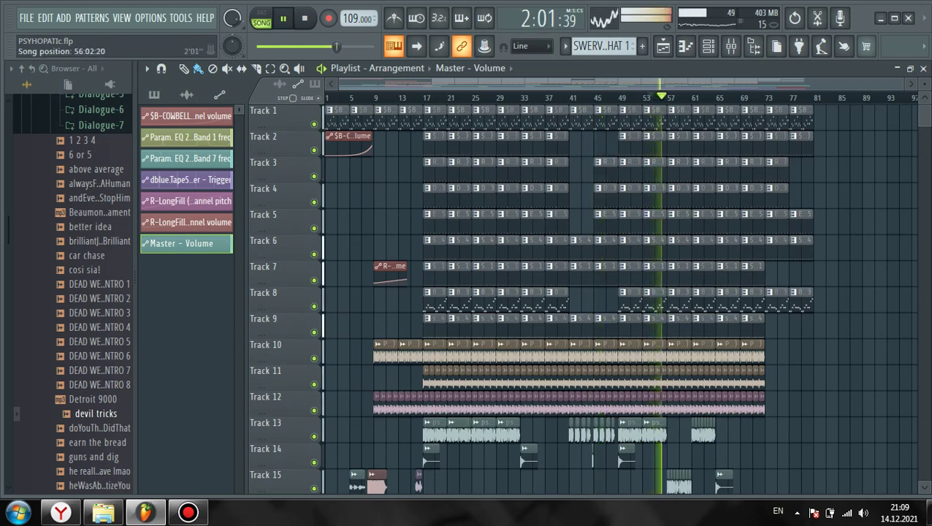
click(257, 47)
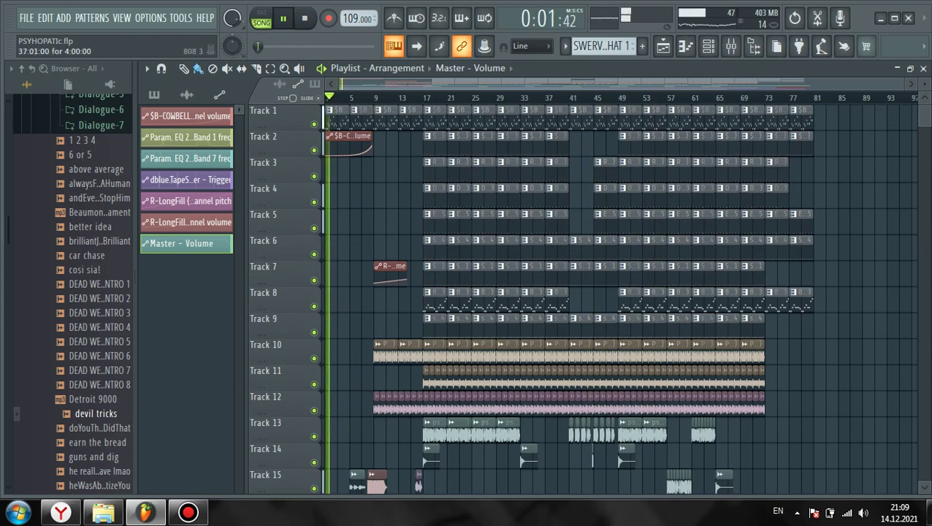
scroll(782, 166, down, 3)
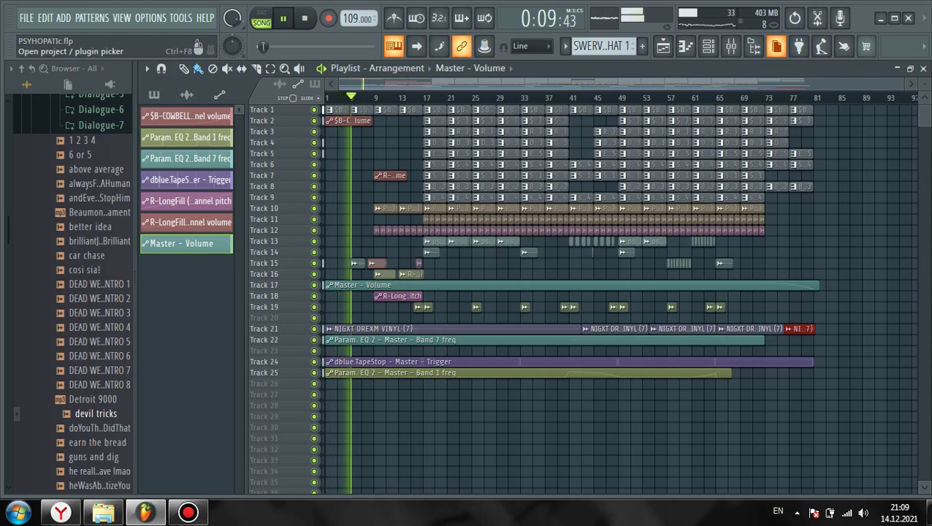
click(189, 512)
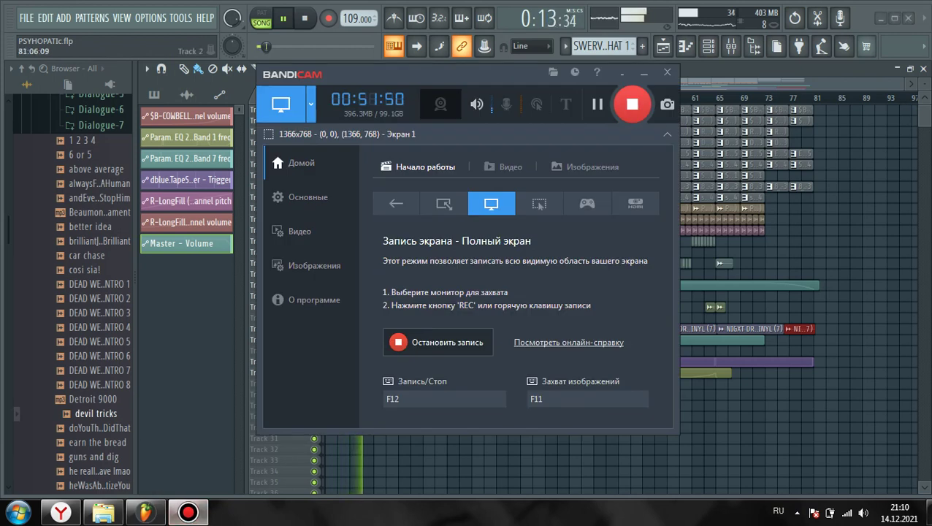
click(643, 73)
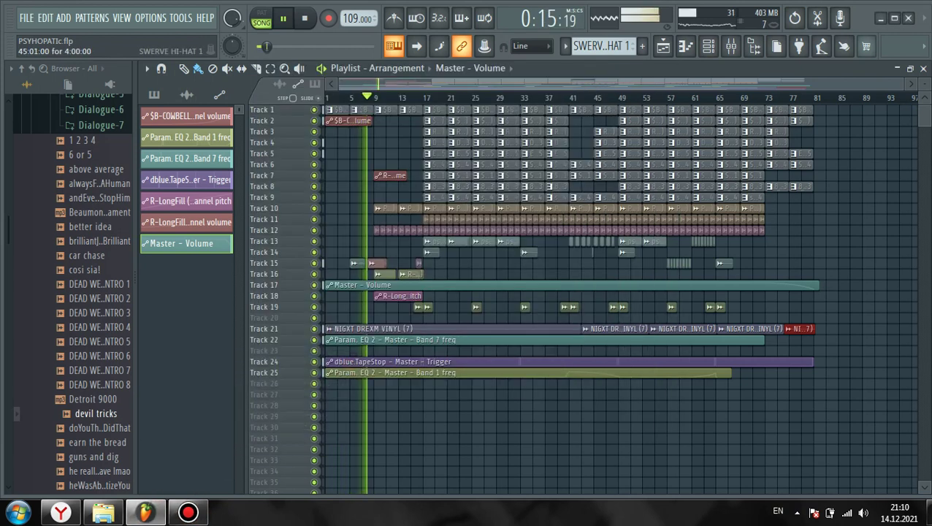